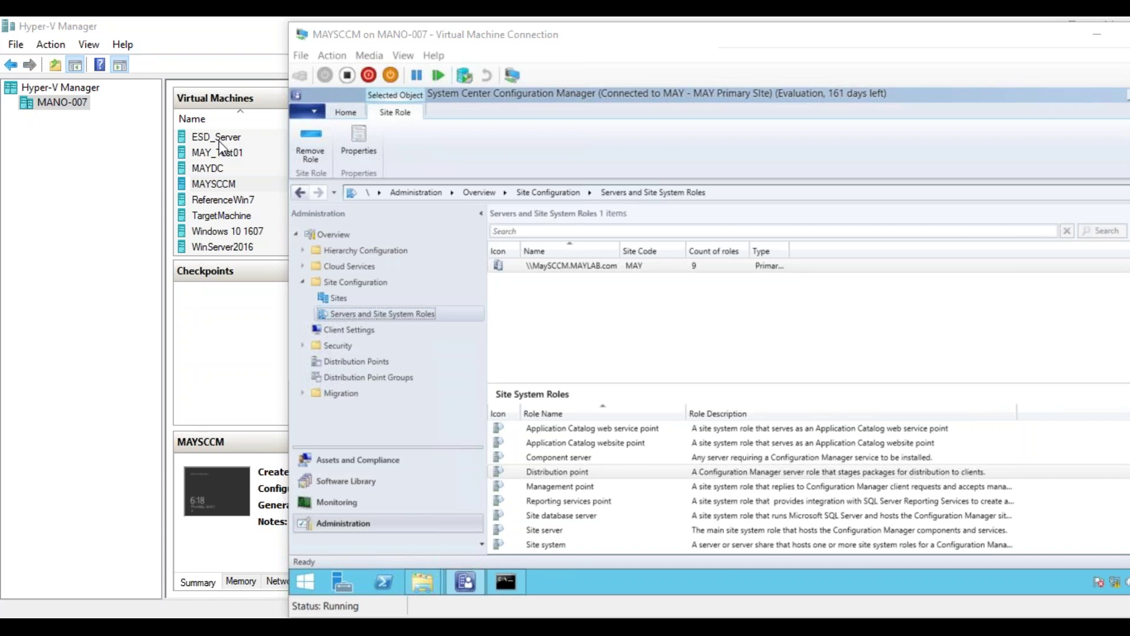
# - Start a new site system server and select the ESD computer as the server
pyautogui.rightClick(389, 313)
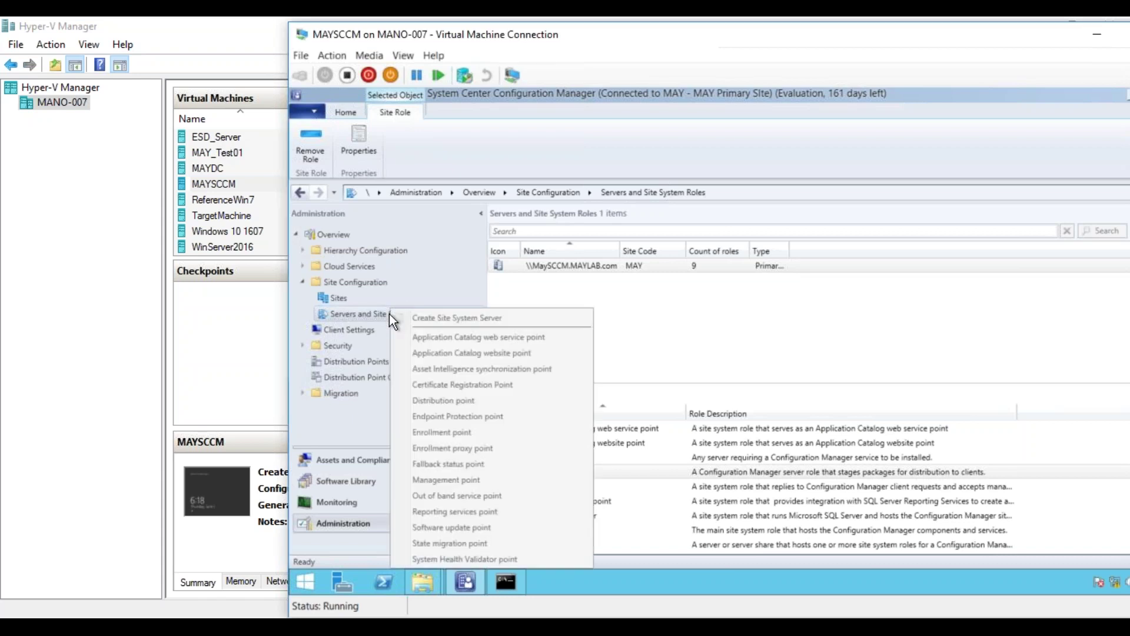
pyautogui.click(424, 317)
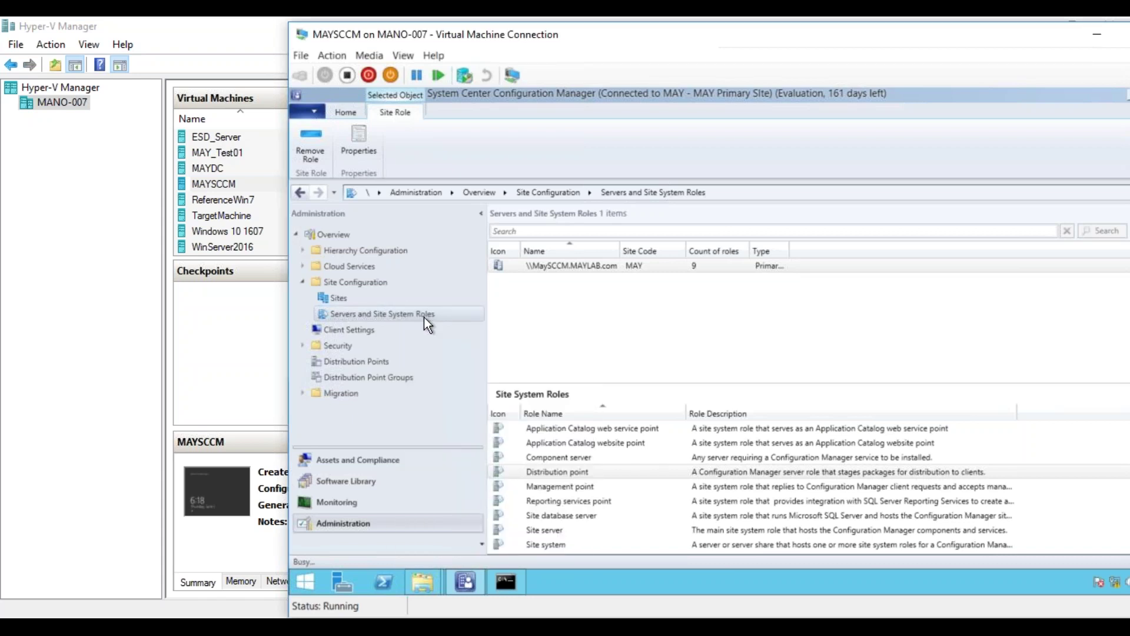
pyautogui.click(963, 224)
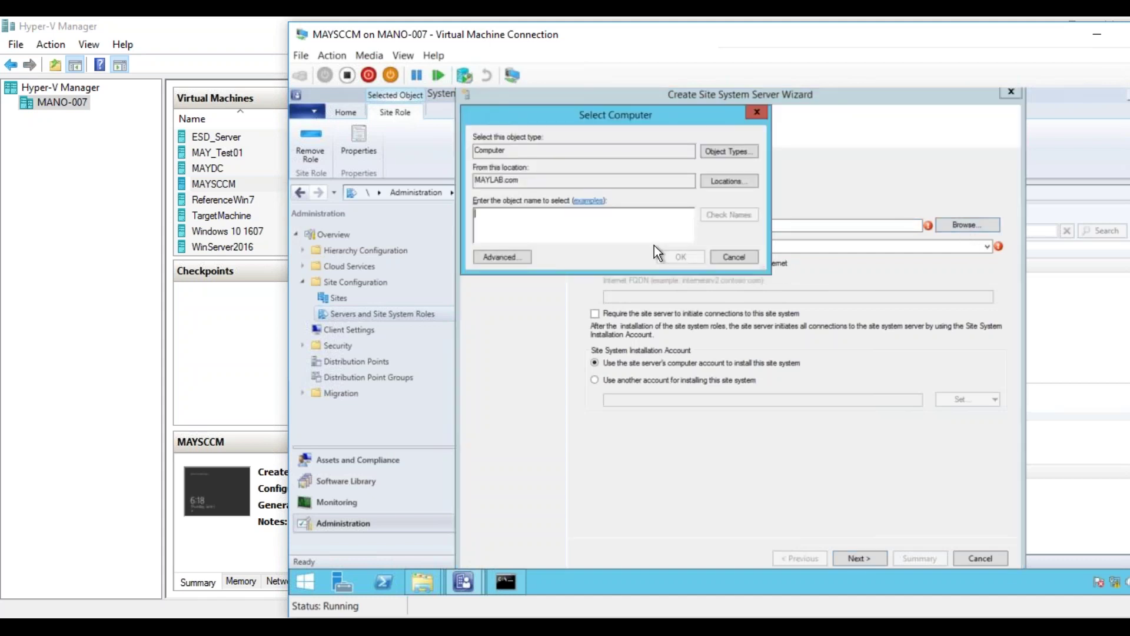
pyautogui.write('esd')
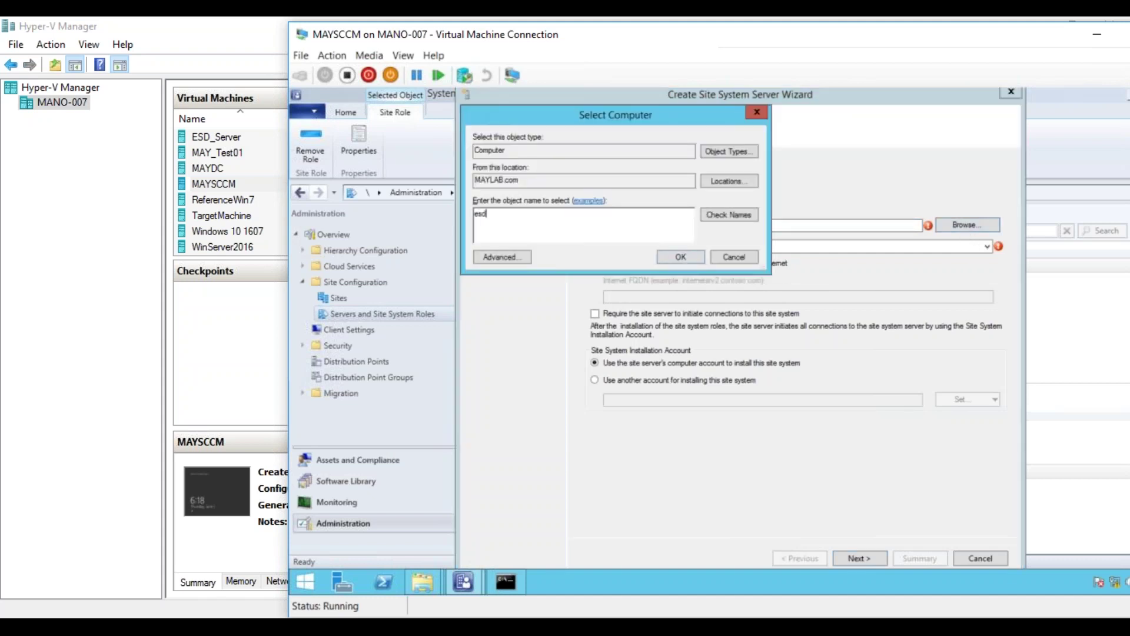
pyautogui.click(743, 213)
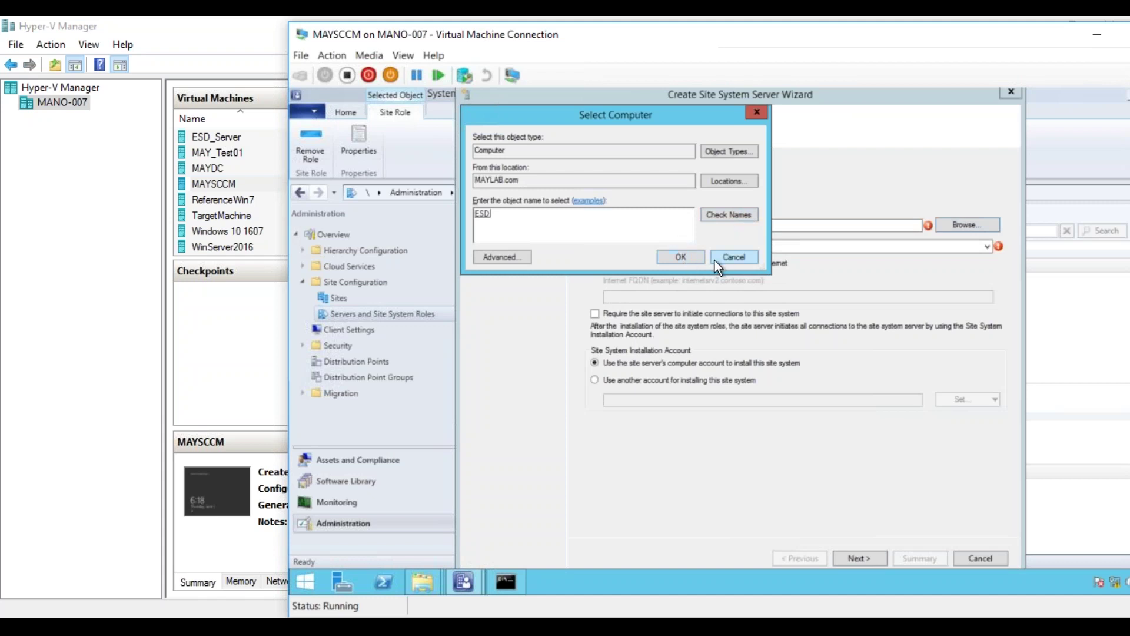
pyautogui.click(695, 256)
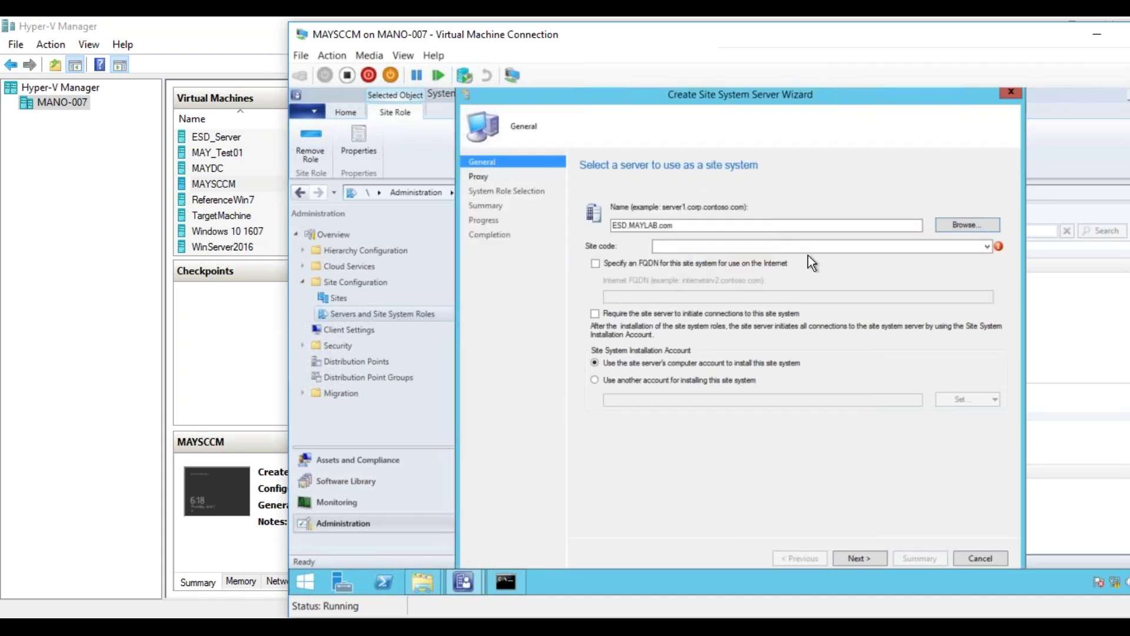
# - Choose site code MAY - MAY Primary Site and tick the Distribution point role
pyautogui.click(984, 245)
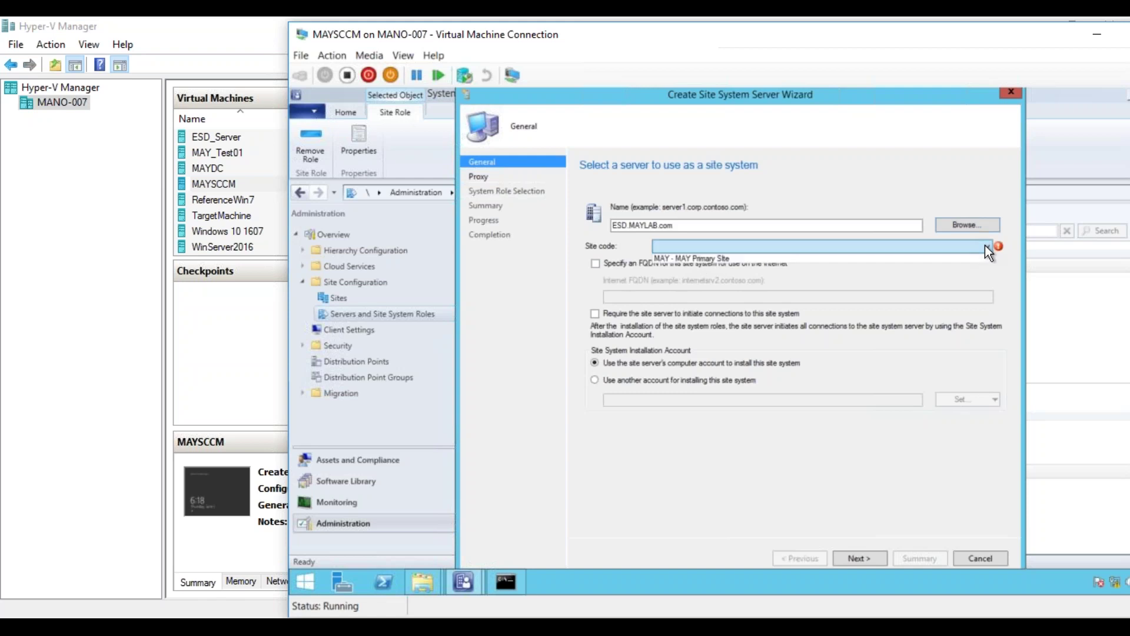
pyautogui.click(962, 258)
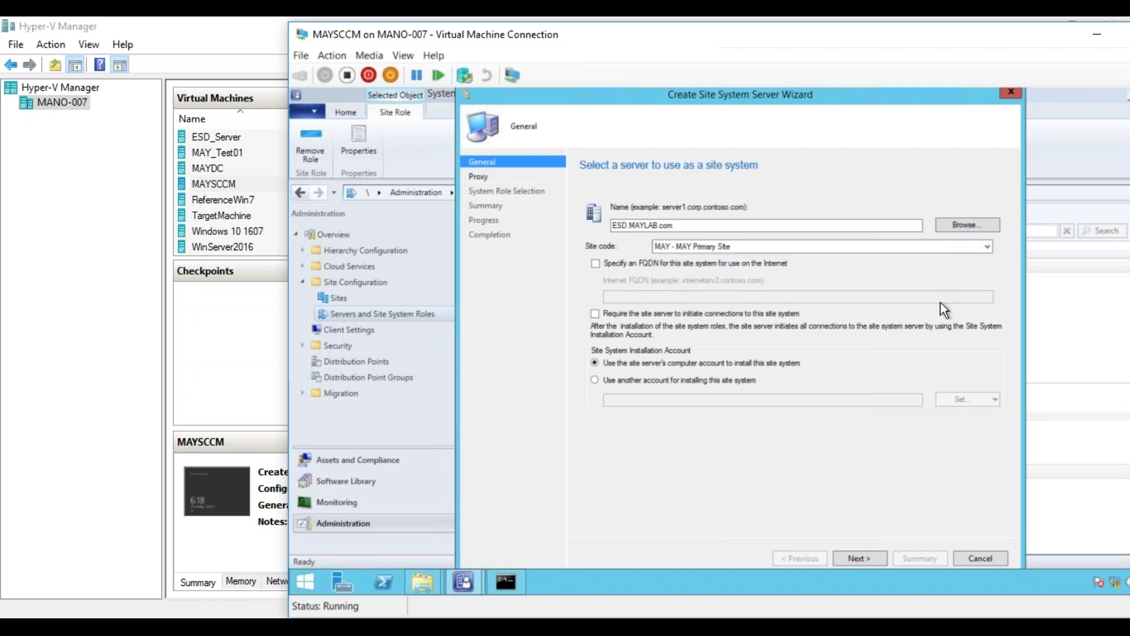
pyautogui.click(865, 558)
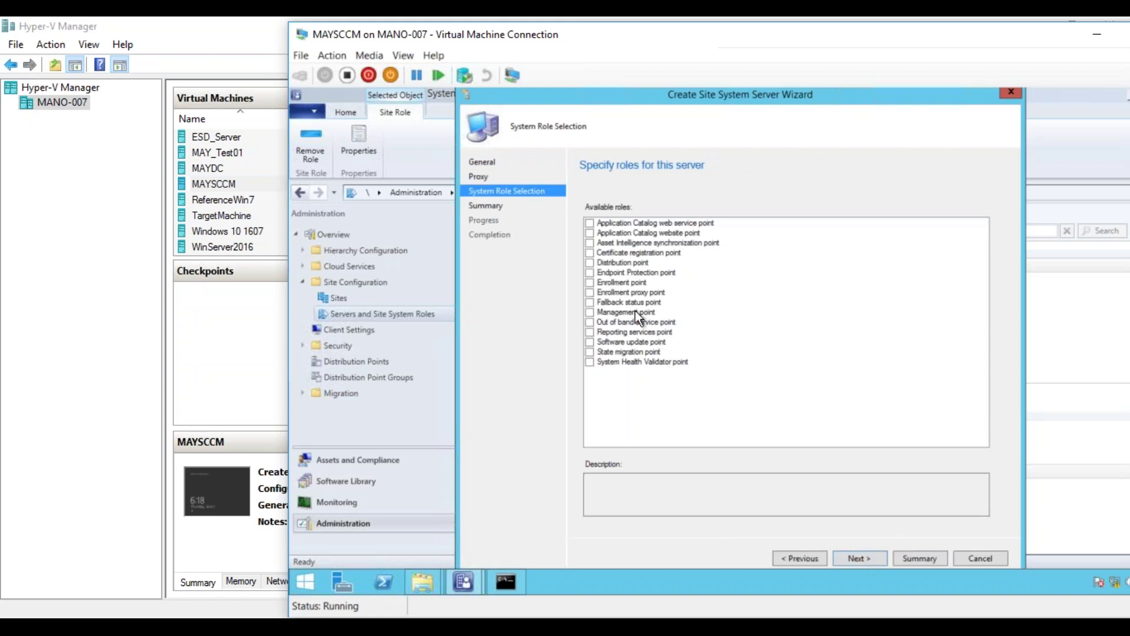
pyautogui.click(589, 262)
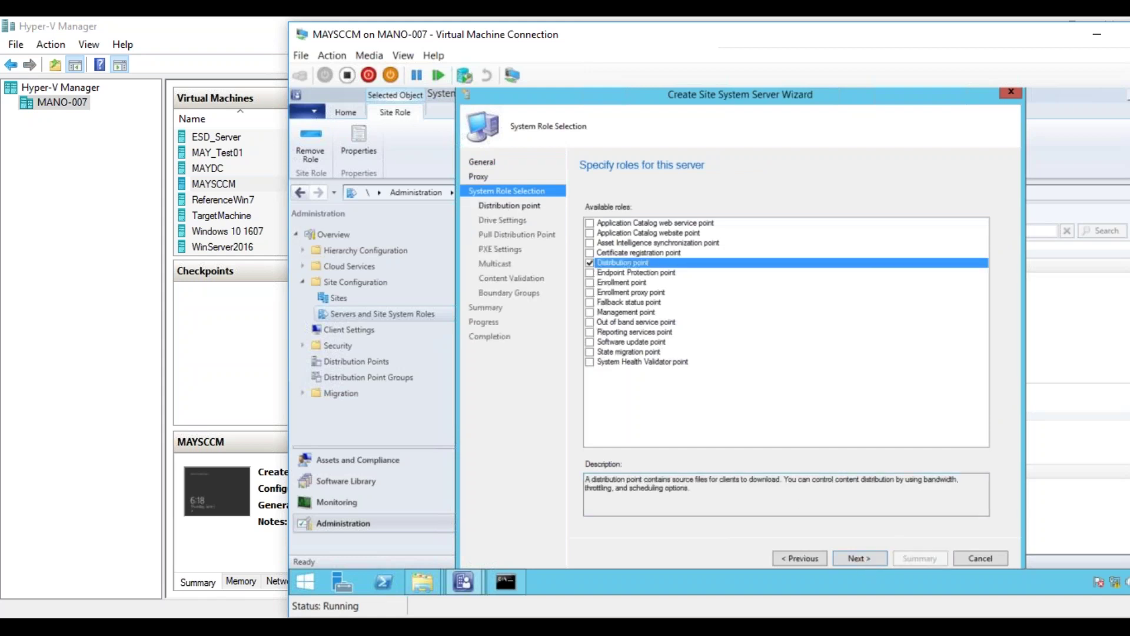
pyautogui.click(857, 558)
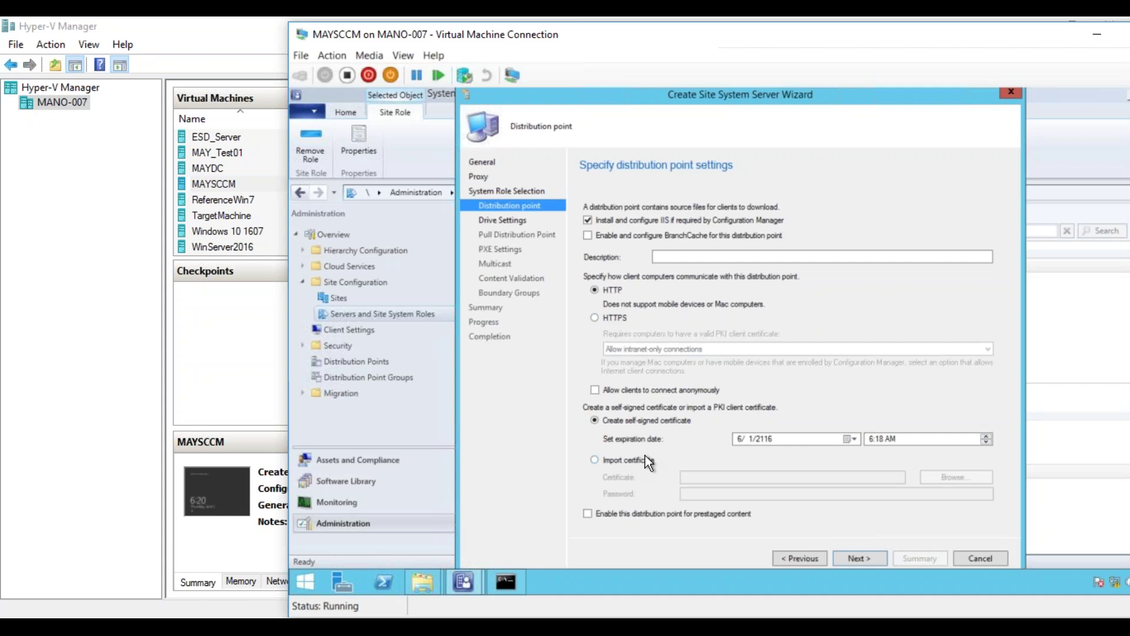
# - Accept the distribution point settings with HTTP and a self-signed certificate
pyautogui.click(848, 556)
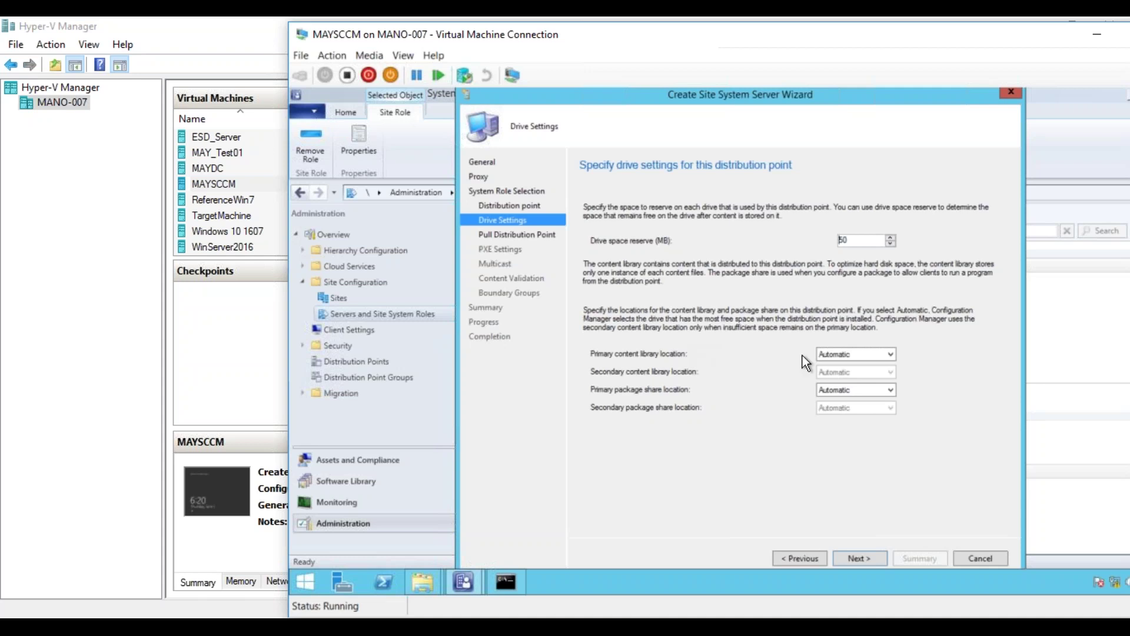
# - Keep the primary content library location on Automatic with the 50 MB space reserve
pyautogui.click(853, 353)
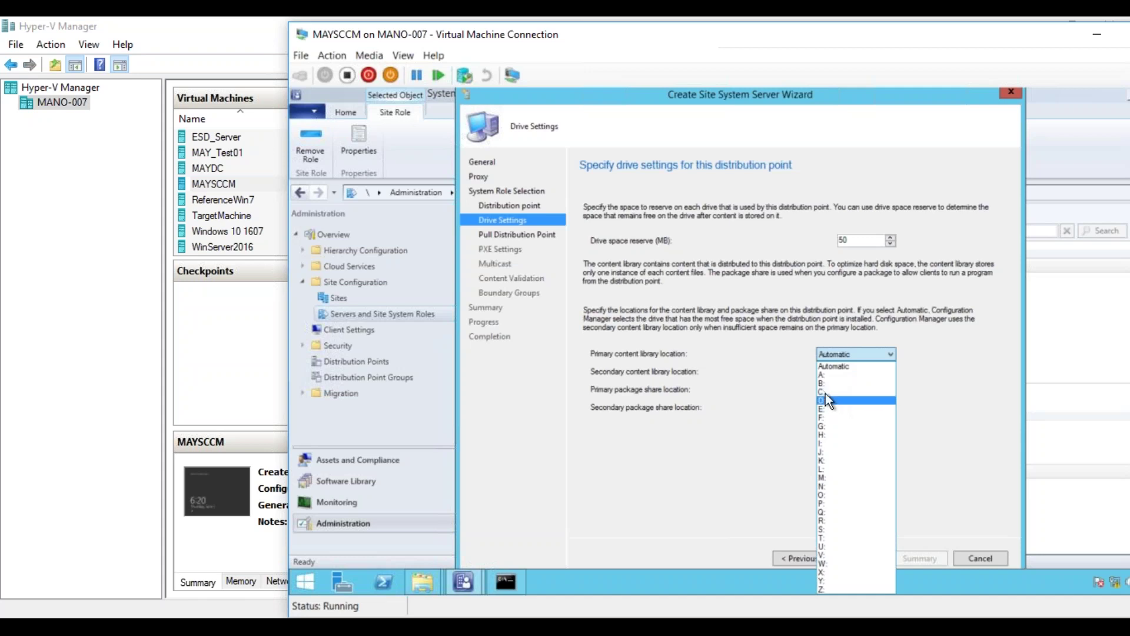
pyautogui.click(805, 357)
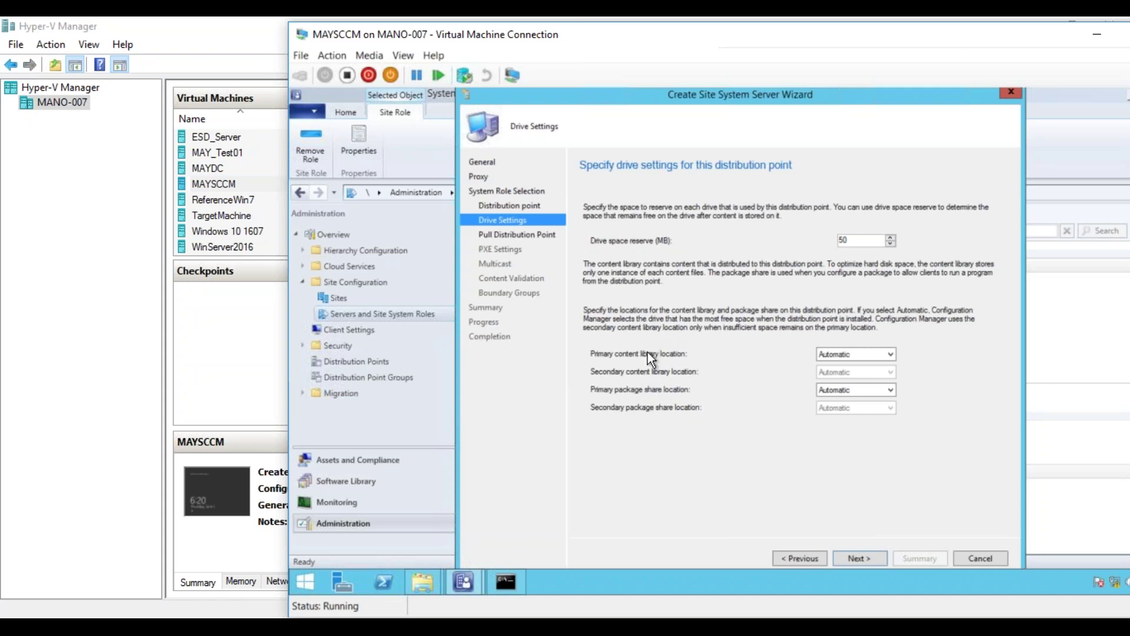
pyautogui.click(864, 559)
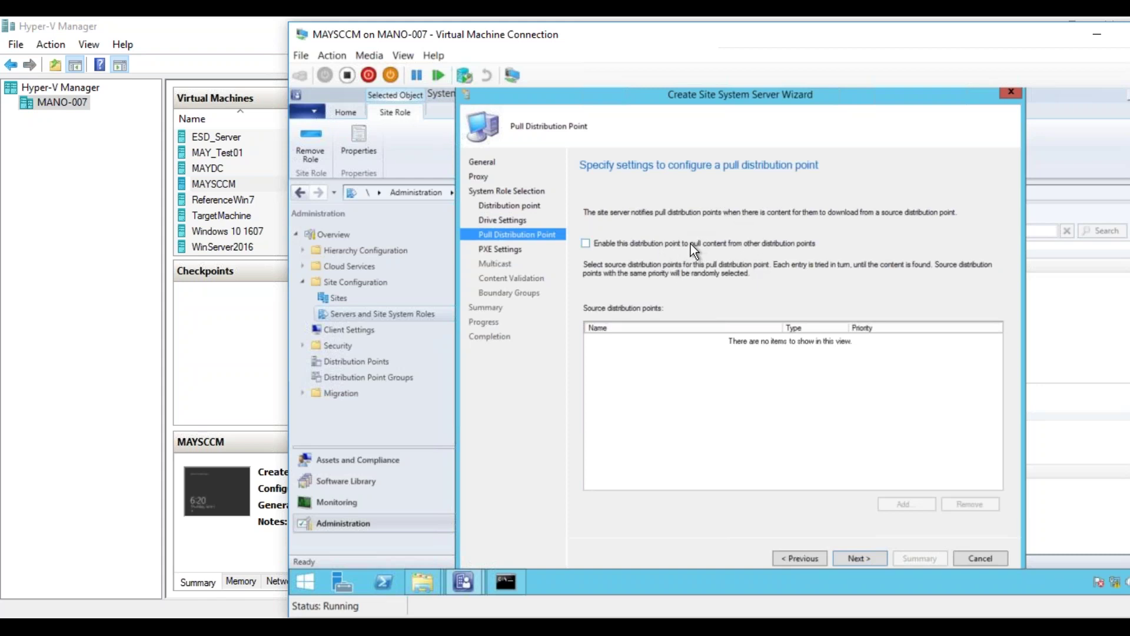
# - Leave pulling content from other distribution points disabled
pyautogui.click(712, 248)
pyautogui.click(652, 246)
pyautogui.click(868, 560)
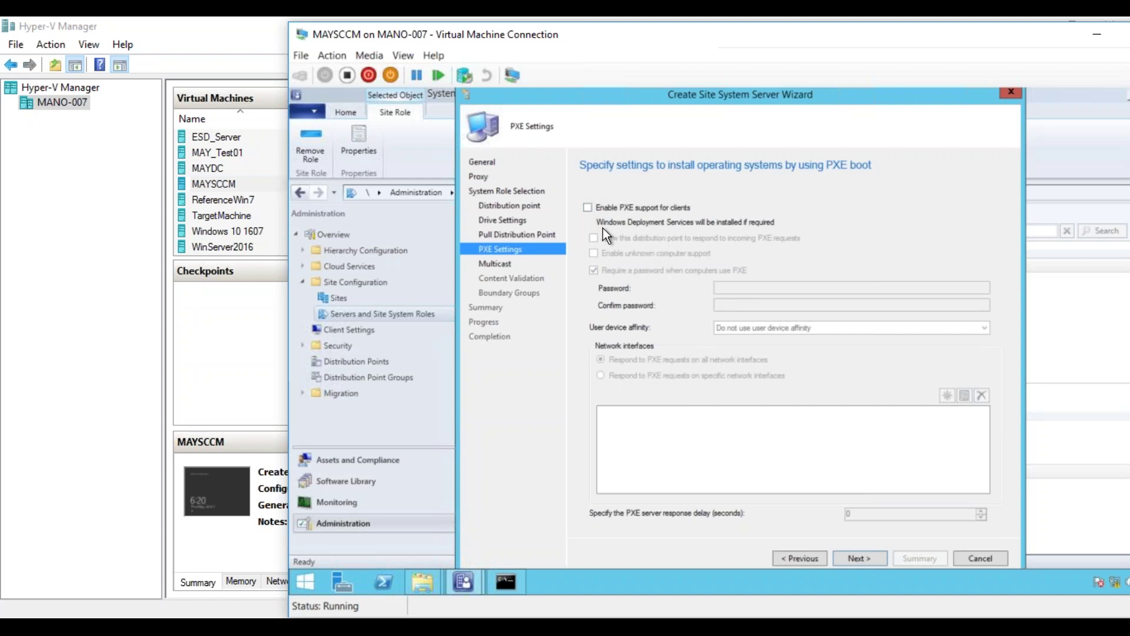
# - Leave PXE support for clients unchecked and continue to multicast settings
pyautogui.click(850, 557)
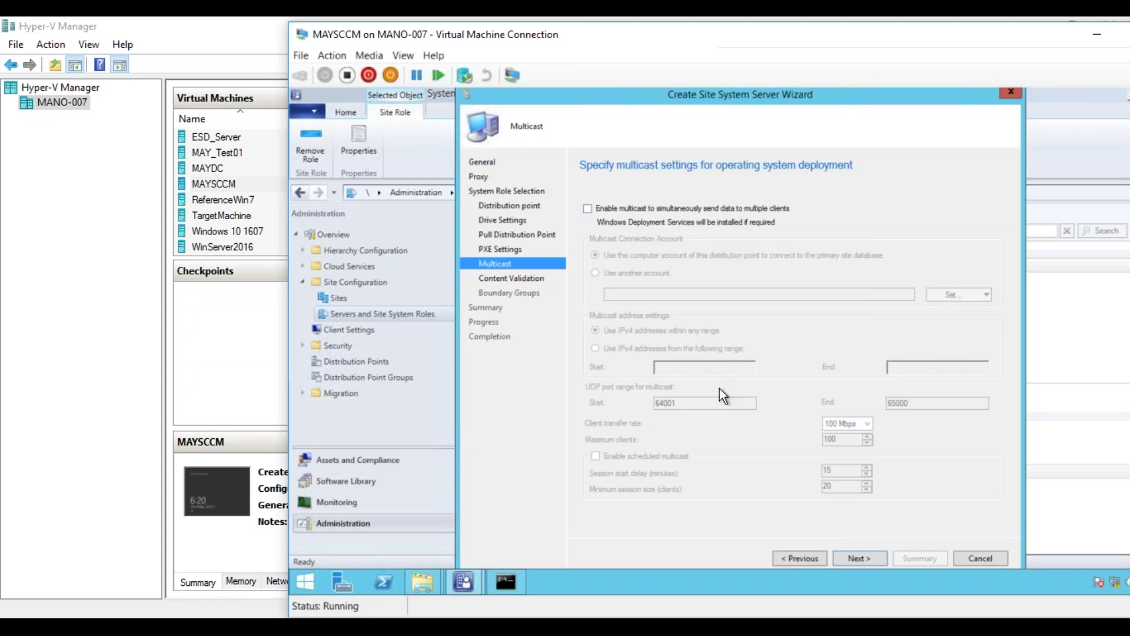
# - Leave multicast off and move on to content validation settings
pyautogui.click(855, 556)
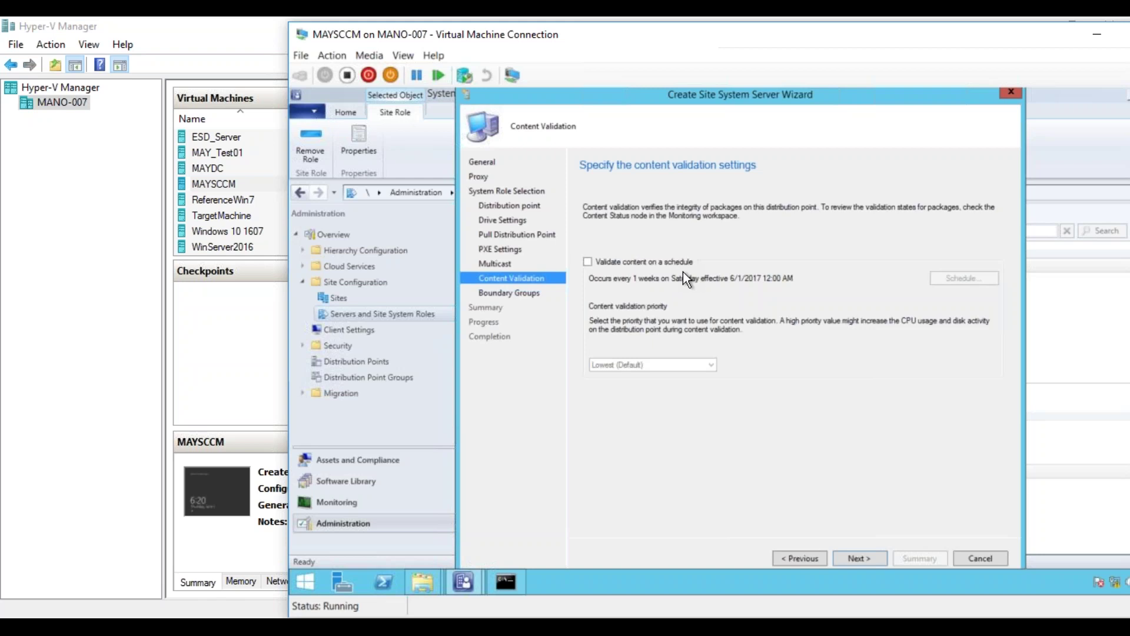
# - Leave scheduled content validation off and advance to the Boundary Groups page
pyautogui.click(861, 559)
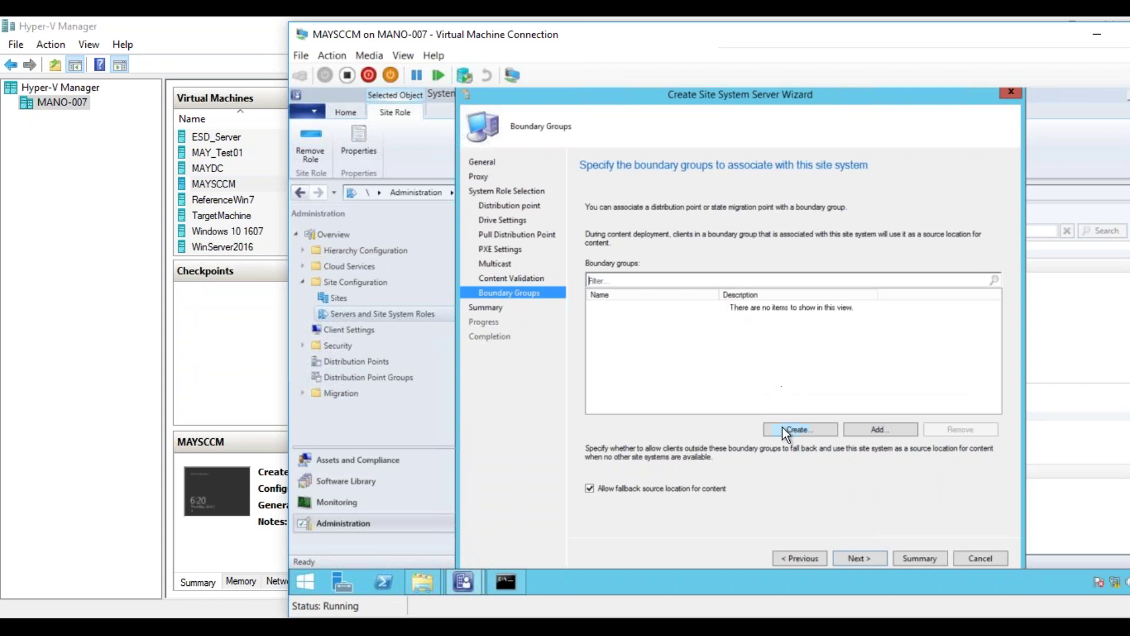
# - Review the distribution point summary, then cancel the wizard
pyautogui.click(859, 555)
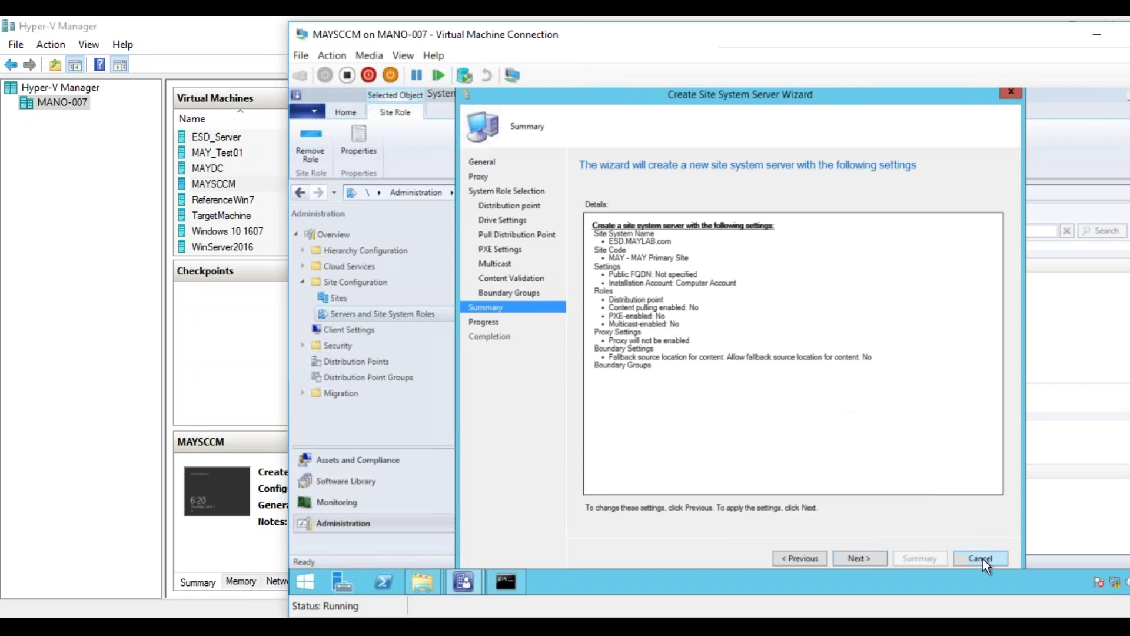
pyautogui.click(980, 558)
# - Confirm exiting the wizard without saving and open the Client Settings list
pyautogui.click(766, 381)
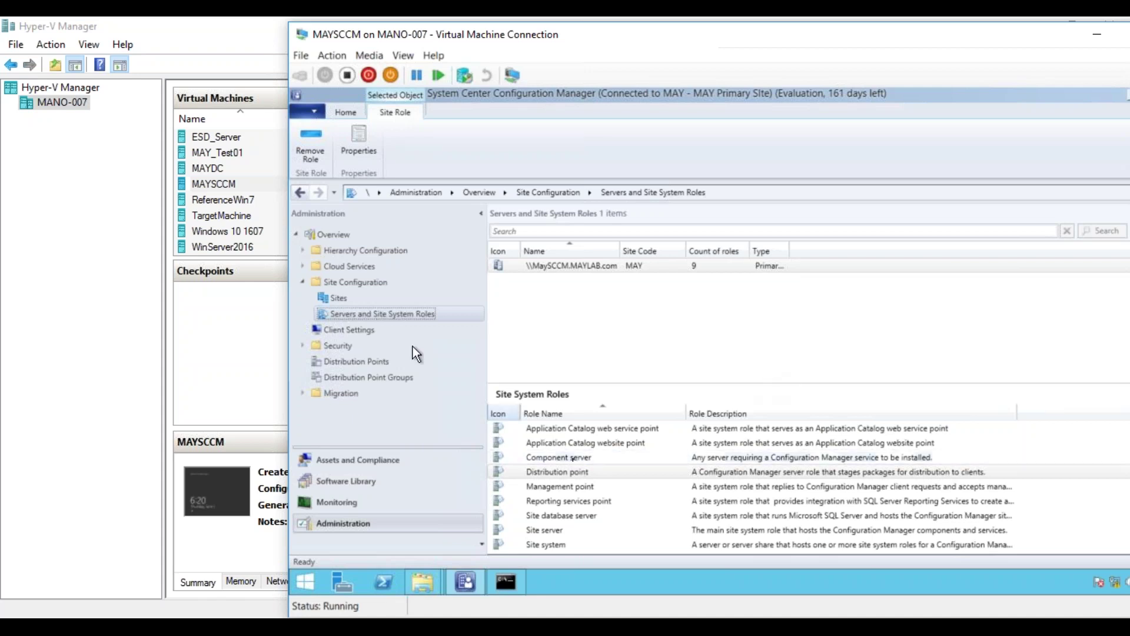
pyautogui.click(369, 329)
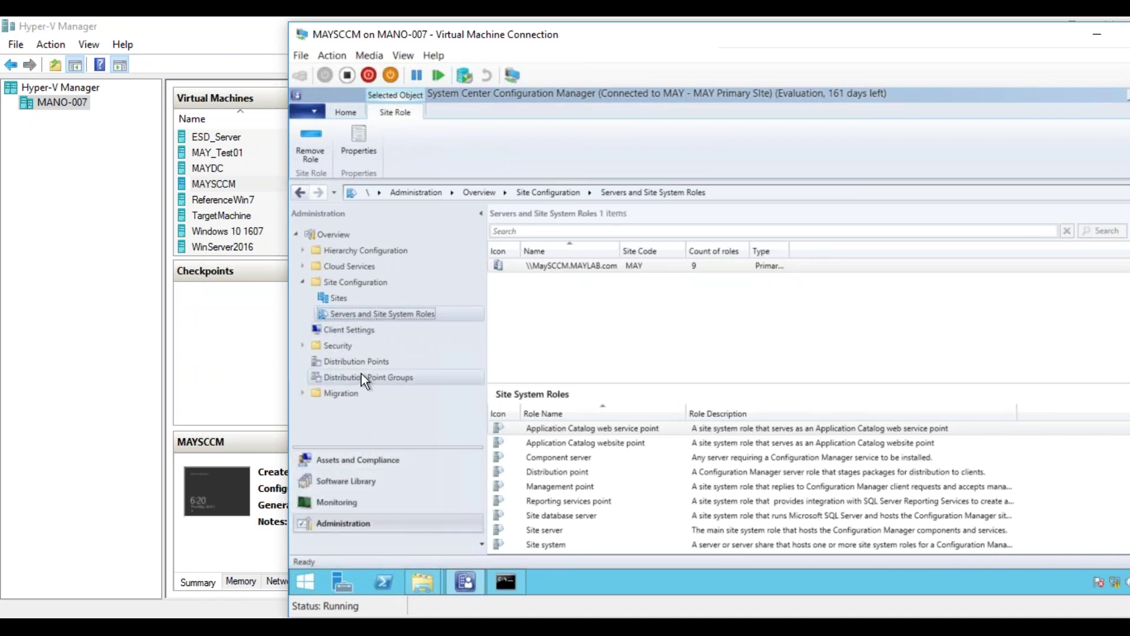
# - Go to Software Library > Operating Systems > Task Sequences and bring up Win7_DeploymentTS actions
pyautogui.click(348, 480)
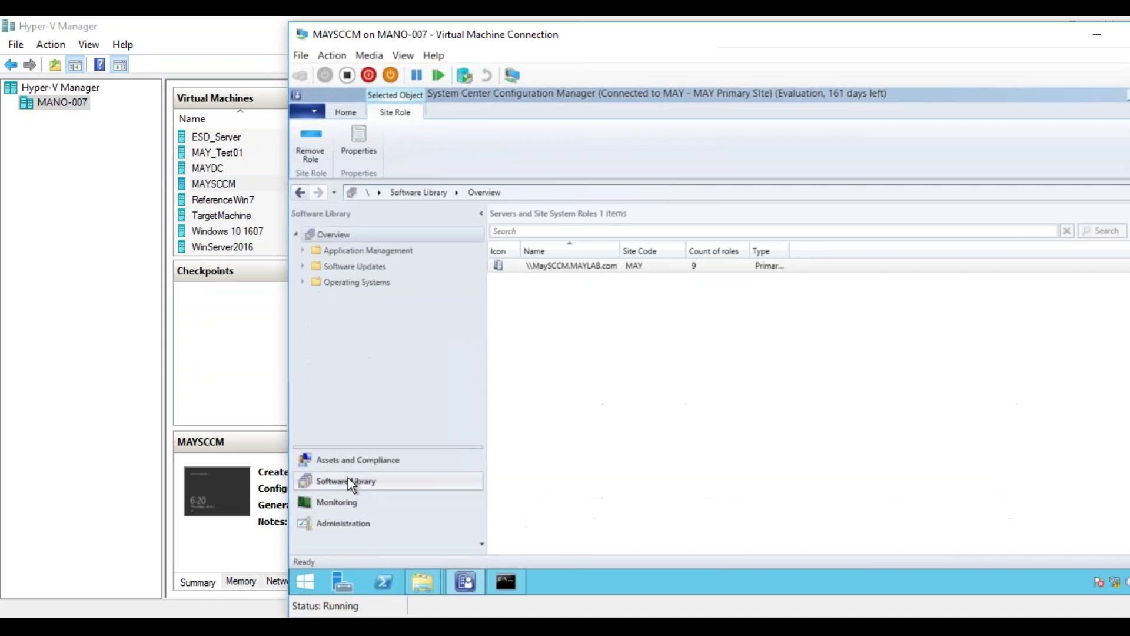
pyautogui.doubleClick(353, 282)
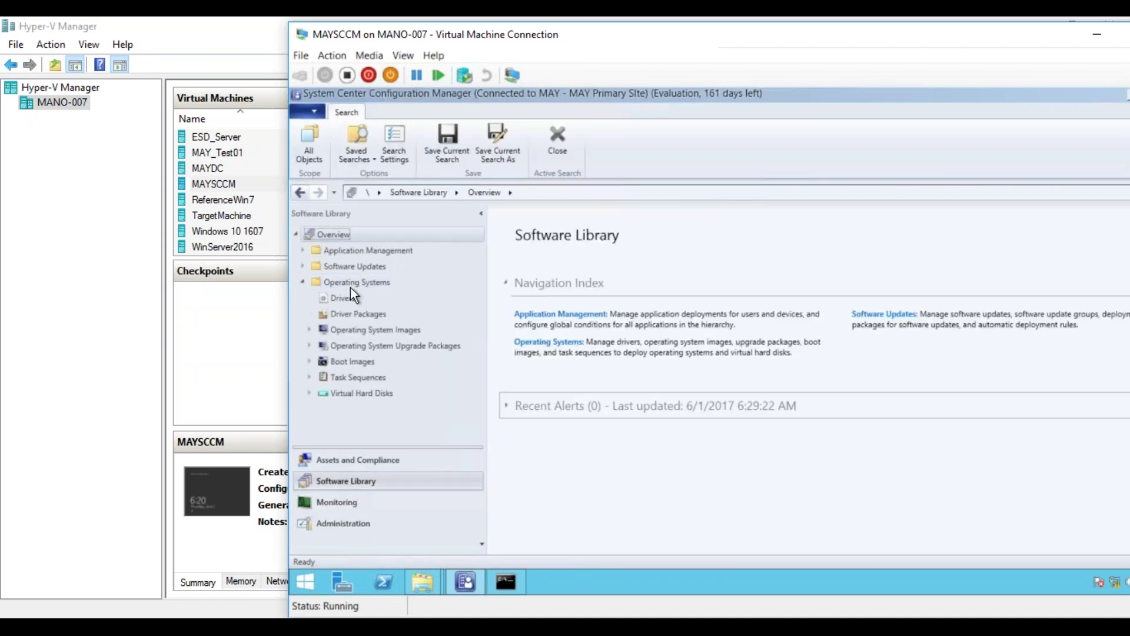
pyautogui.click(359, 376)
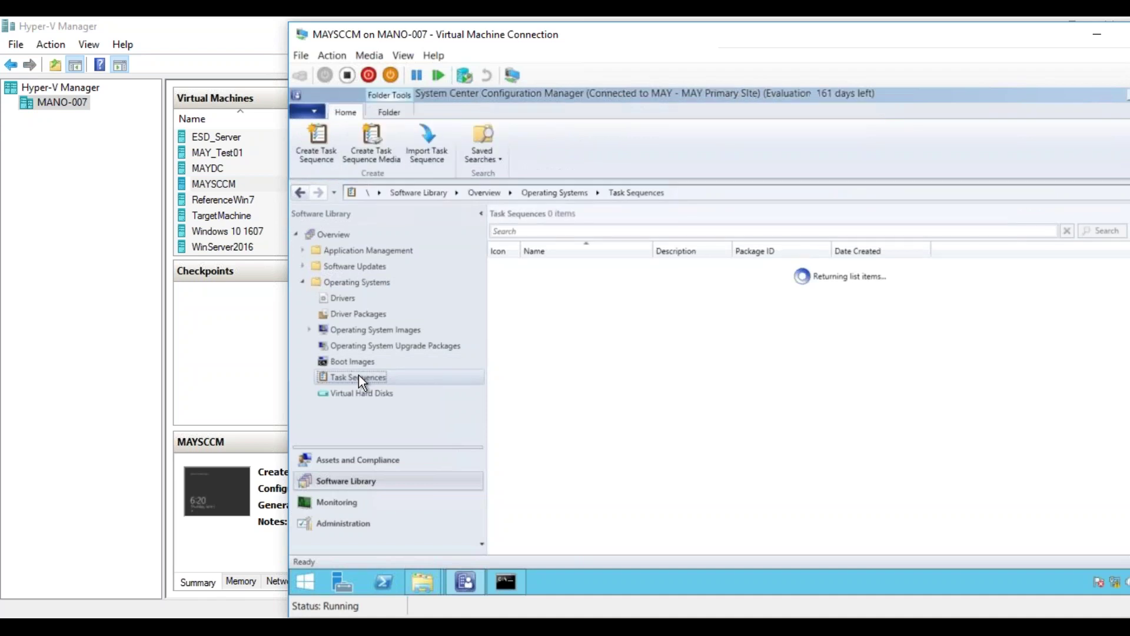
pyautogui.click(592, 284)
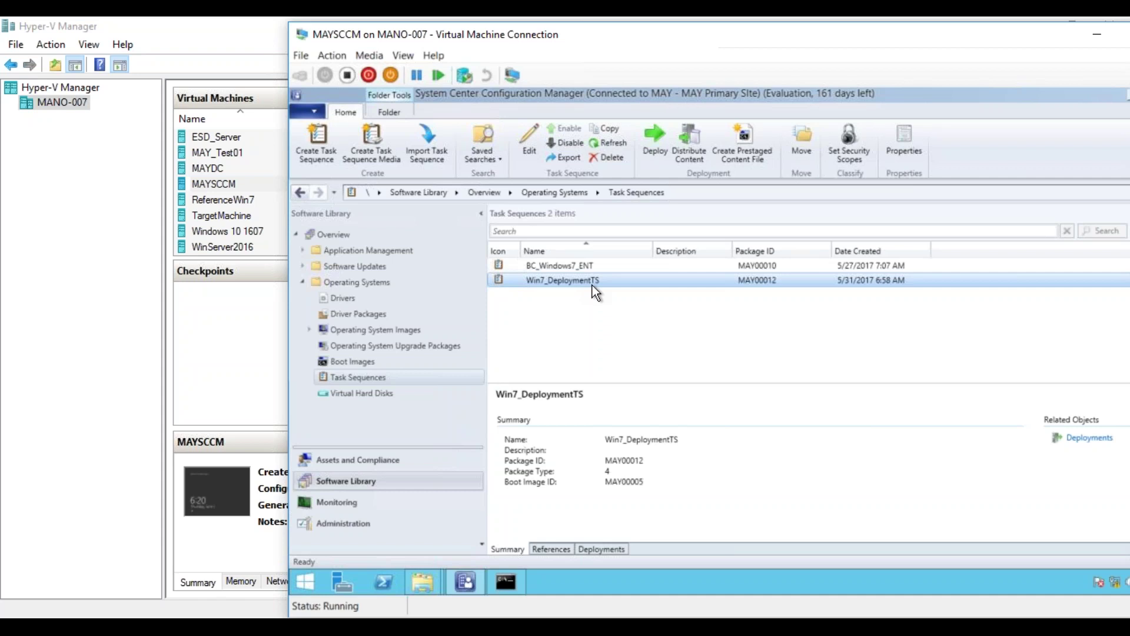
pyautogui.rightClick(592, 285)
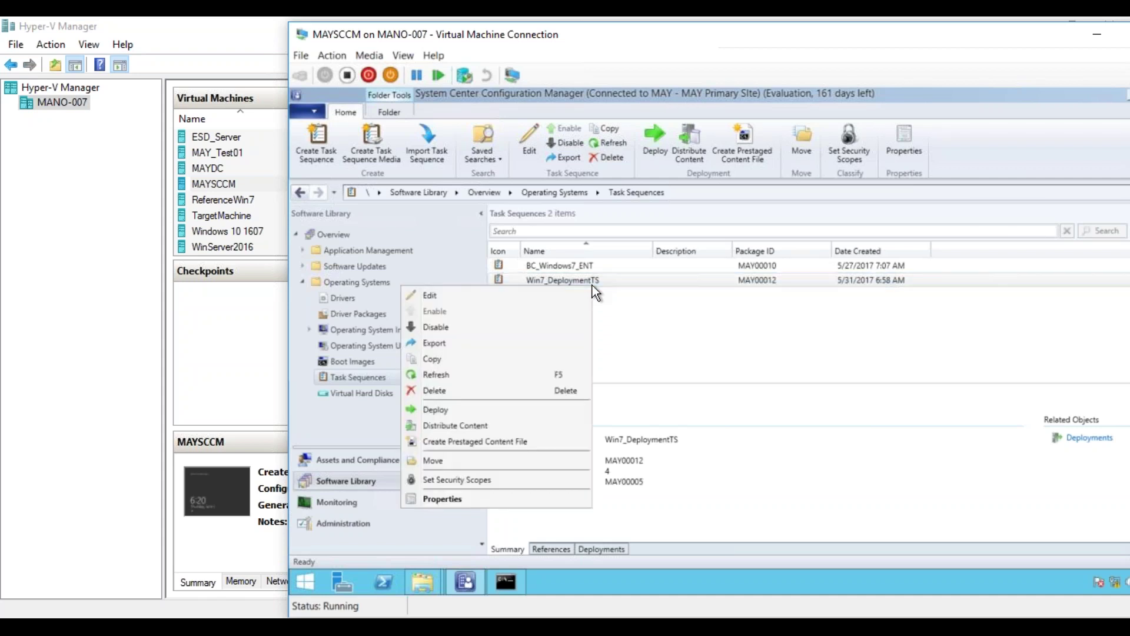
# - Inspect Win7_DeploymentTS's Setup Windows and ConfigMgr property SMSMP=MAYSCCM.MAYLAB.COM, then cancel without saving
pyautogui.click(504, 294)
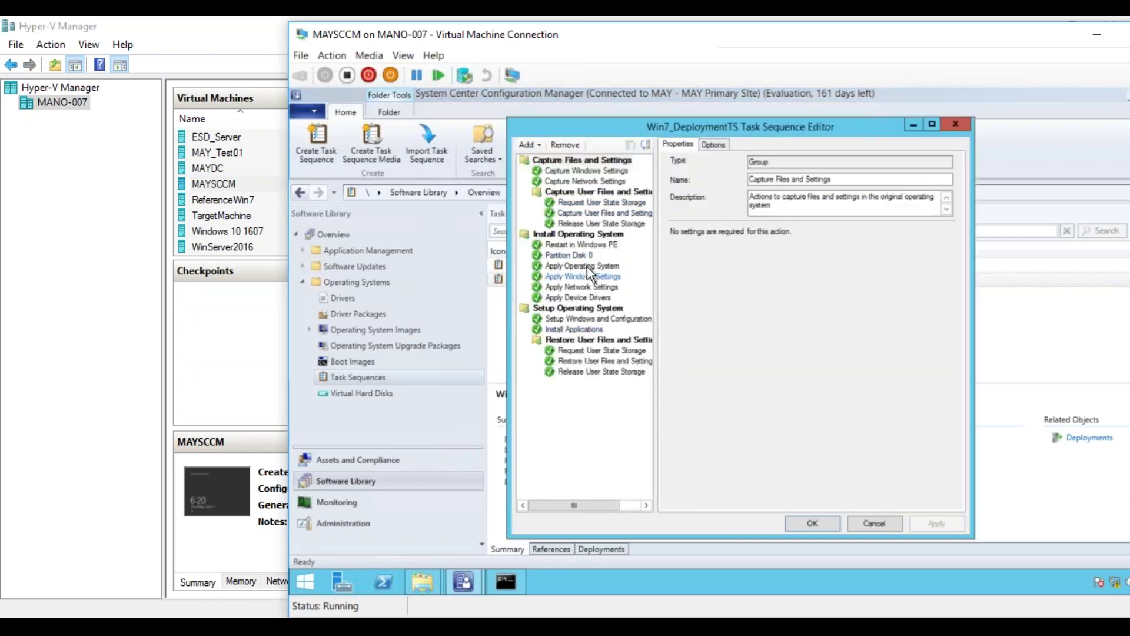
pyautogui.click(591, 317)
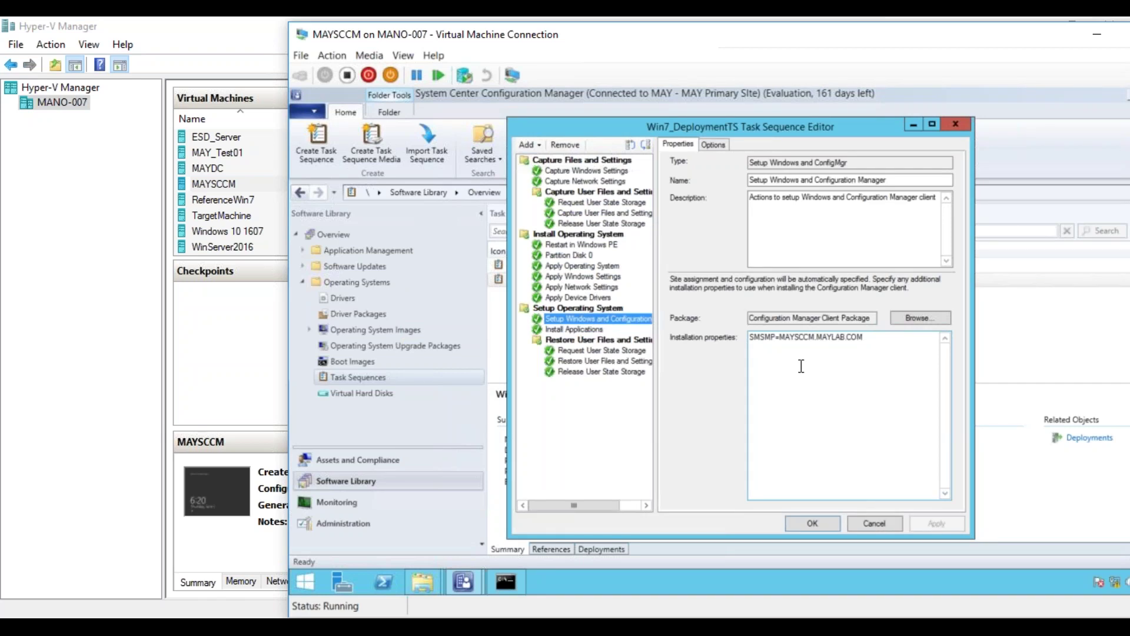
pyautogui.moveTo(870, 338); pyautogui.dragTo(740, 338)
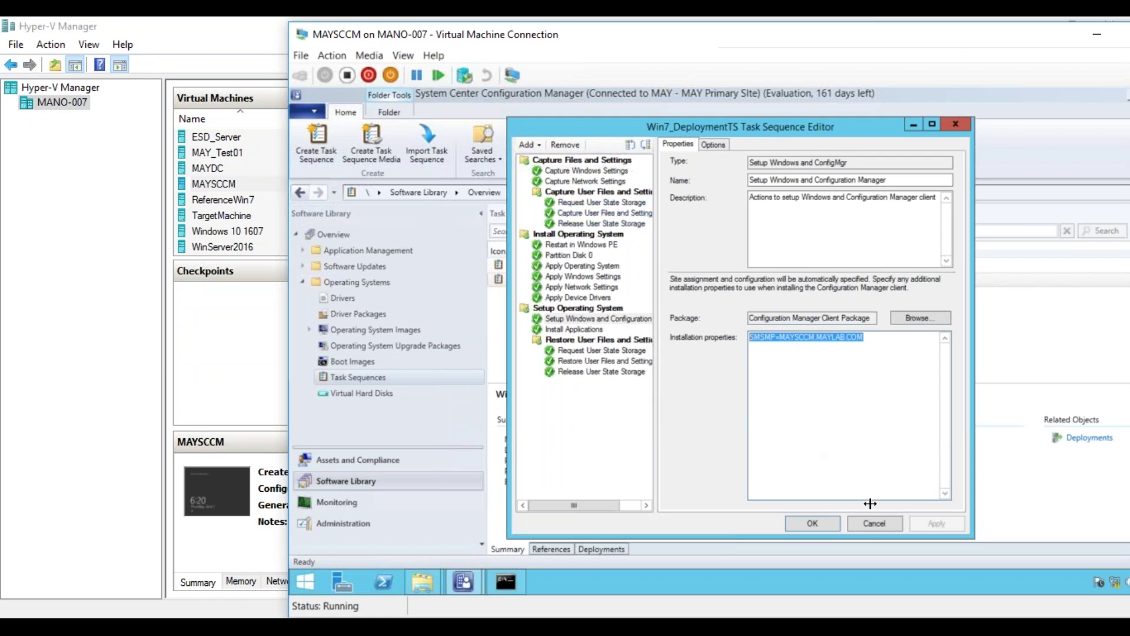
pyautogui.click(871, 525)
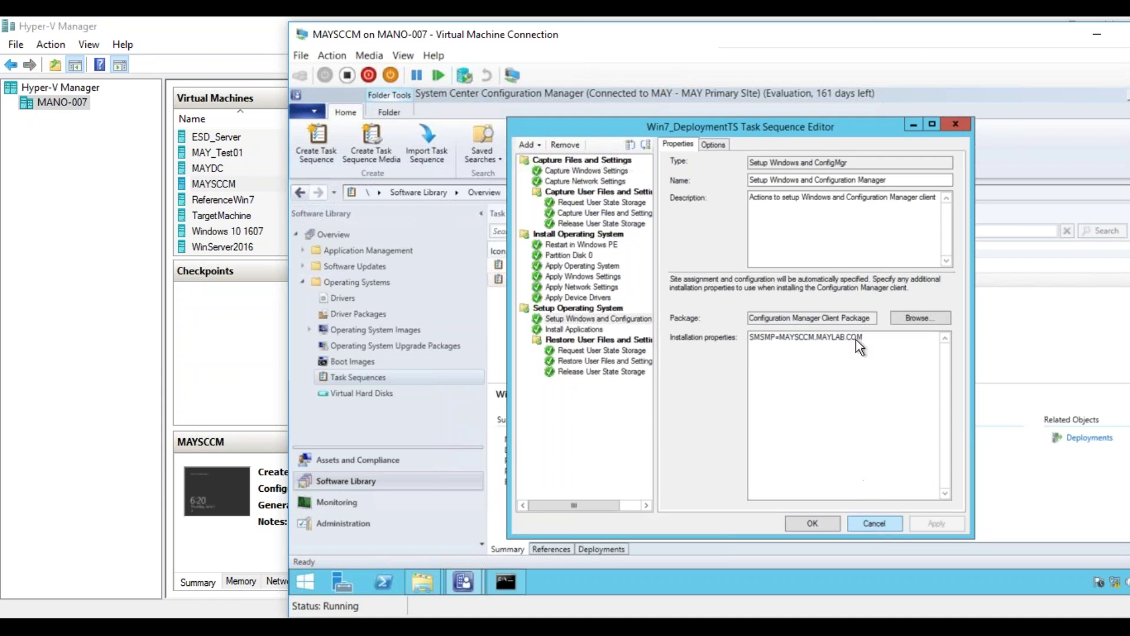
pyautogui.click(874, 524)
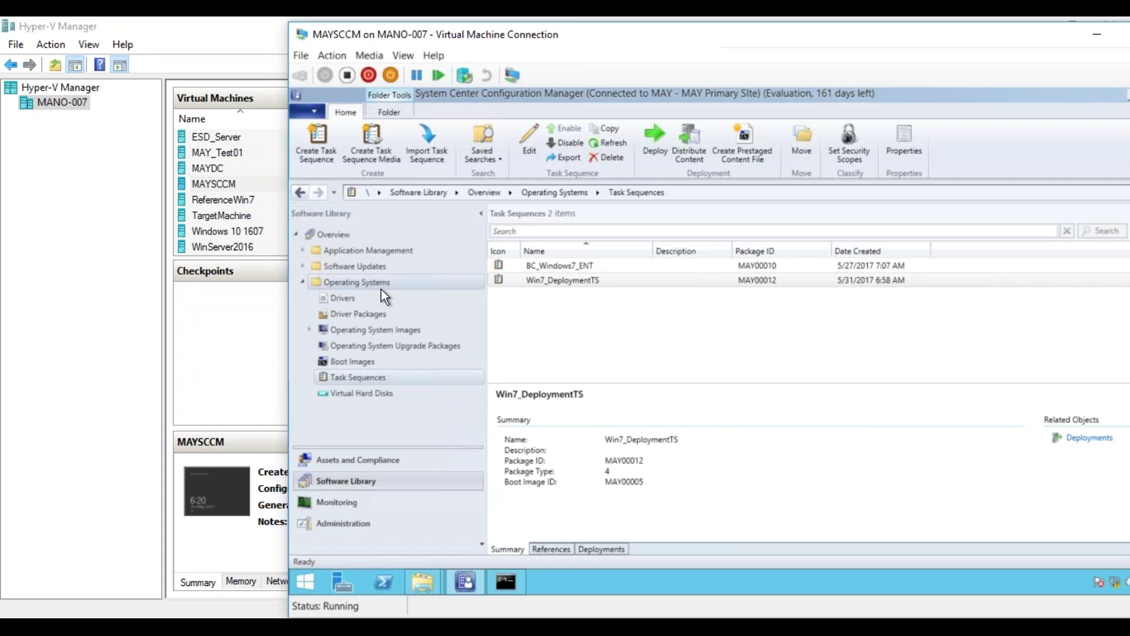
# - Create a new folder named 'HP EliteBook840' under the Drivers node
pyautogui.click(348, 298)
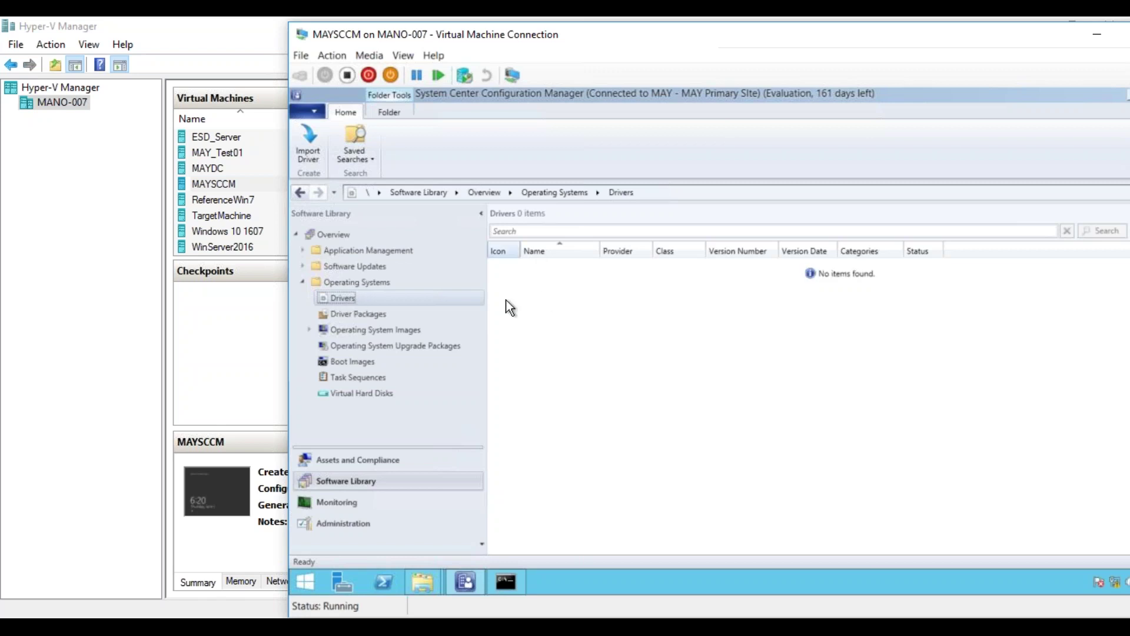
pyautogui.rightClick(340, 298)
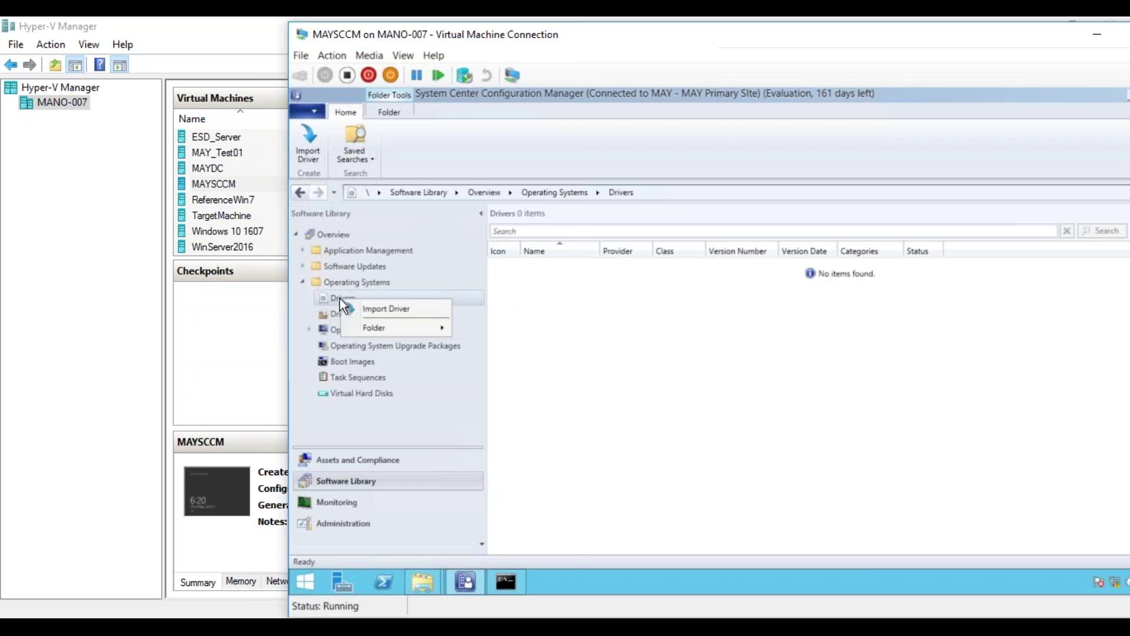
pyautogui.moveTo(406, 327)
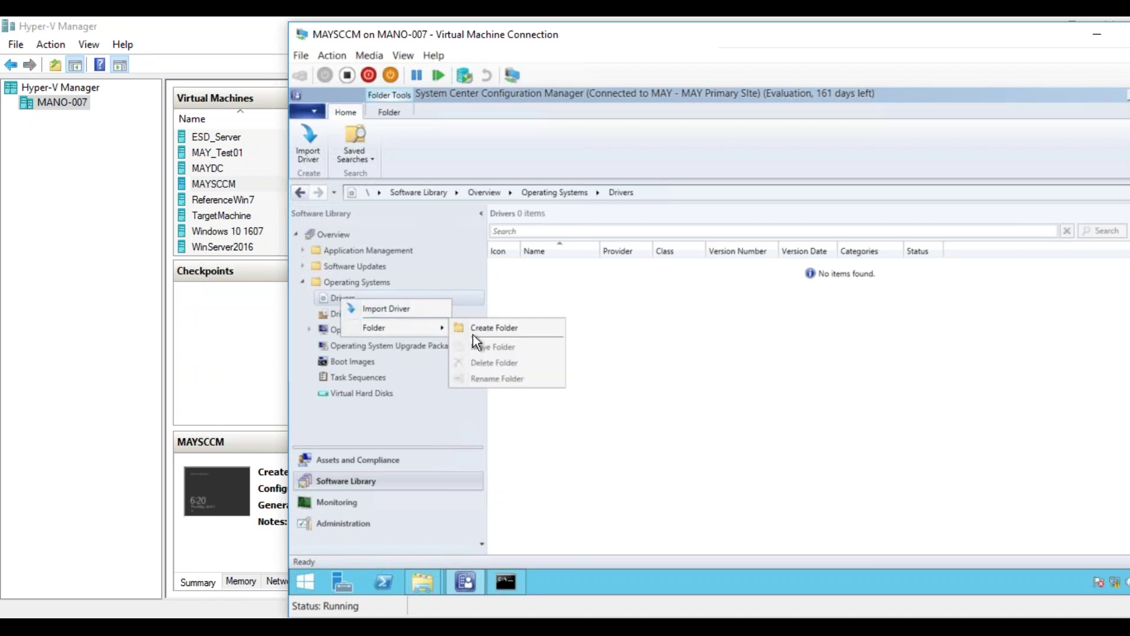
pyautogui.click(494, 330)
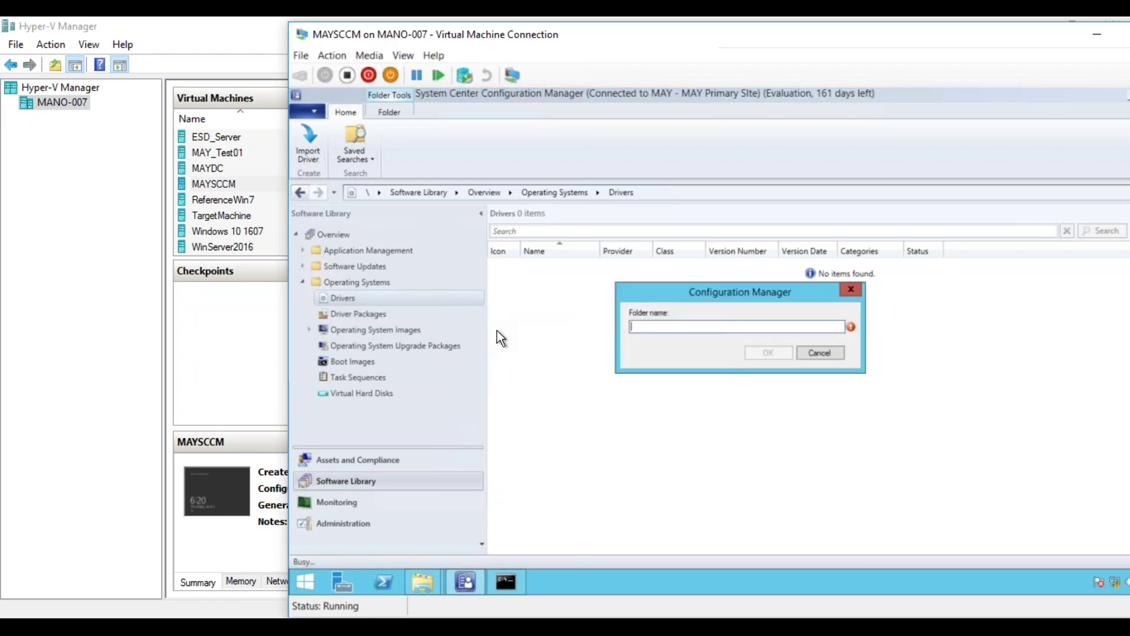
pyautogui.write('HP EliteBook840')
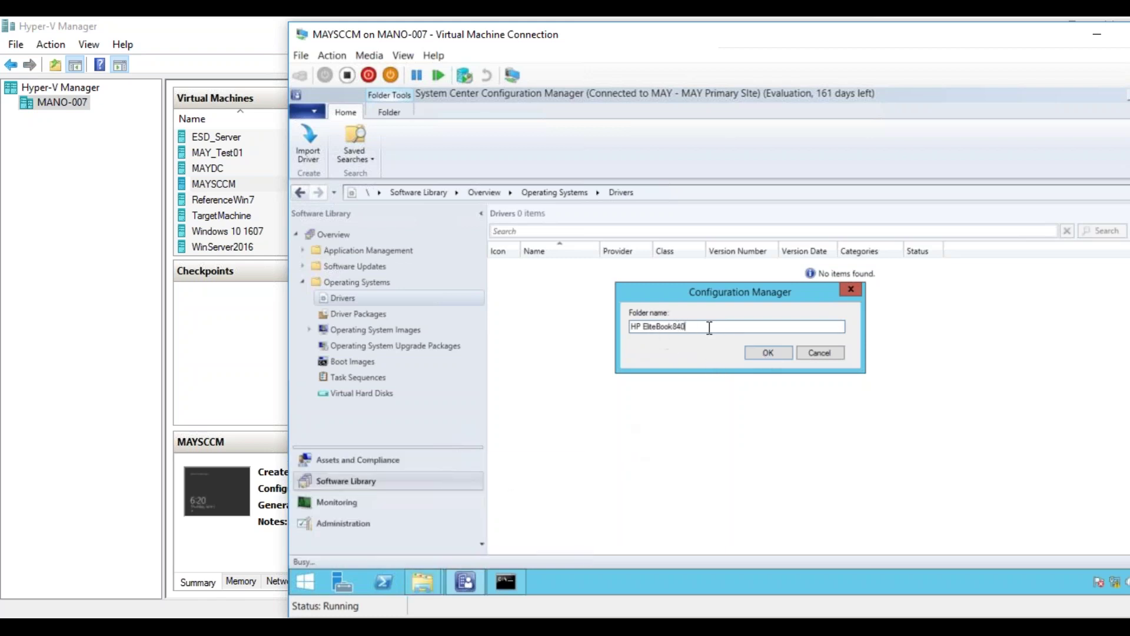
# - Confirm the HP EliteBook840 folder, expand Drivers, and launch Import Driver from the Drivers node
pyautogui.click(766, 352)
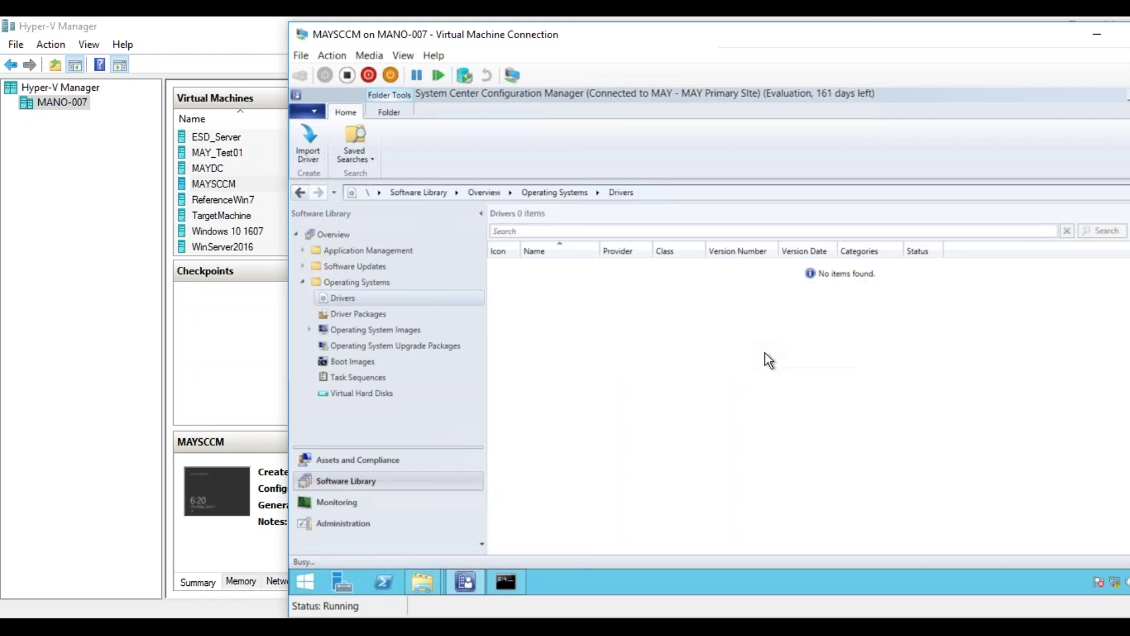
pyautogui.click(309, 297)
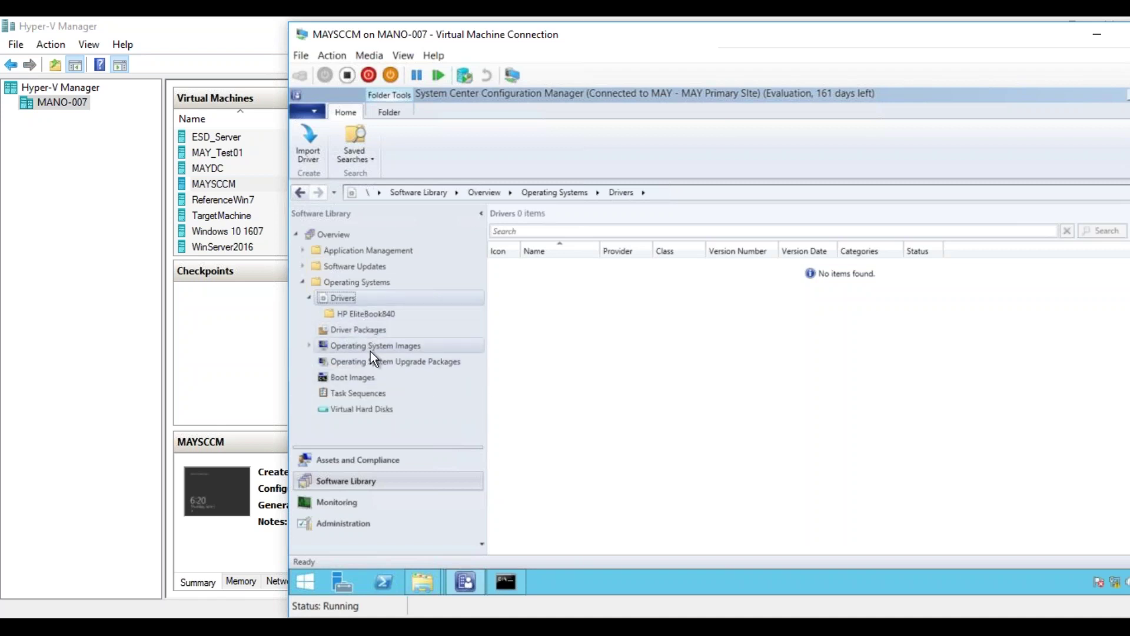
pyautogui.rightClick(377, 316)
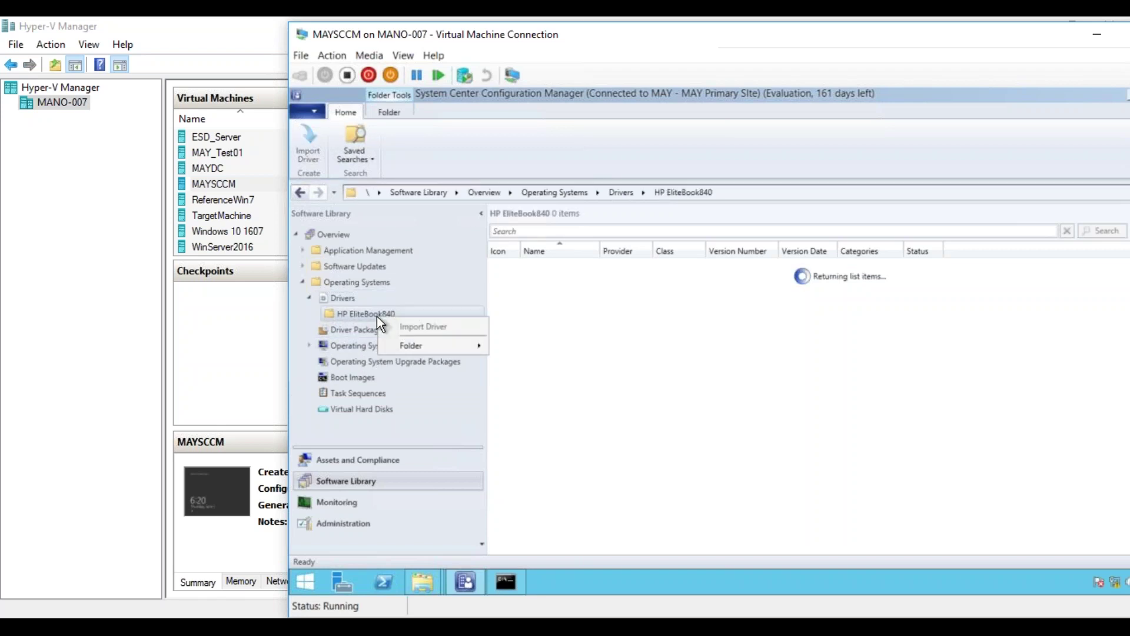
pyautogui.click(338, 296)
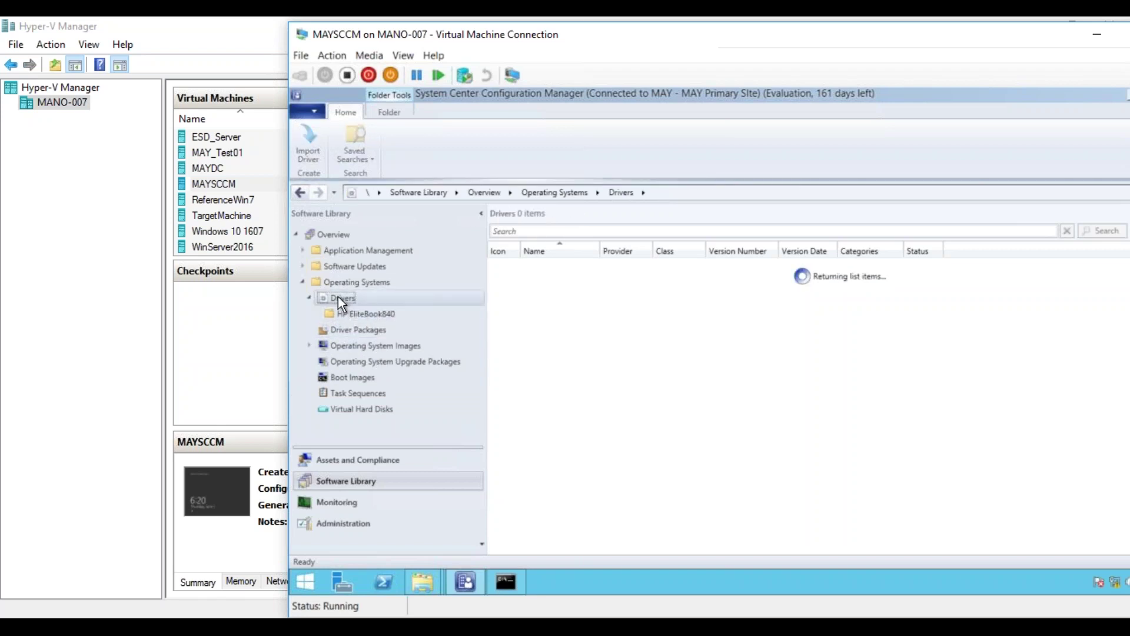
pyautogui.rightClick(338, 297)
pyautogui.click(366, 305)
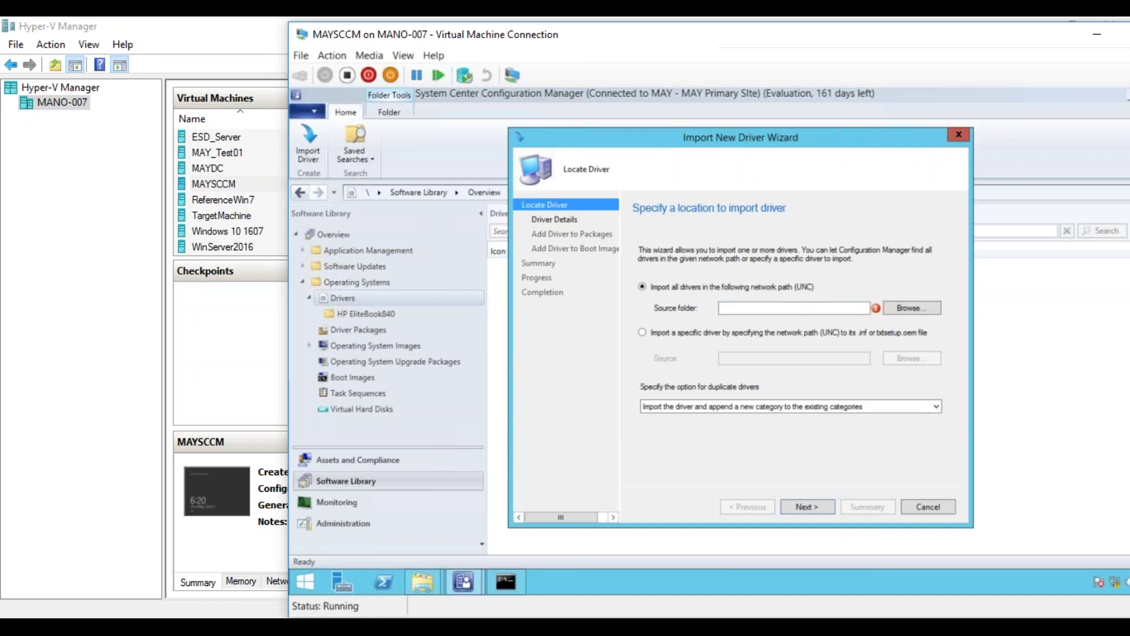
# - Enter \\MAYSCCM\Source\SCCMDrivers as the wizard's driver source folder
pyautogui.click(817, 310)
pyautogui.write('\\\\')
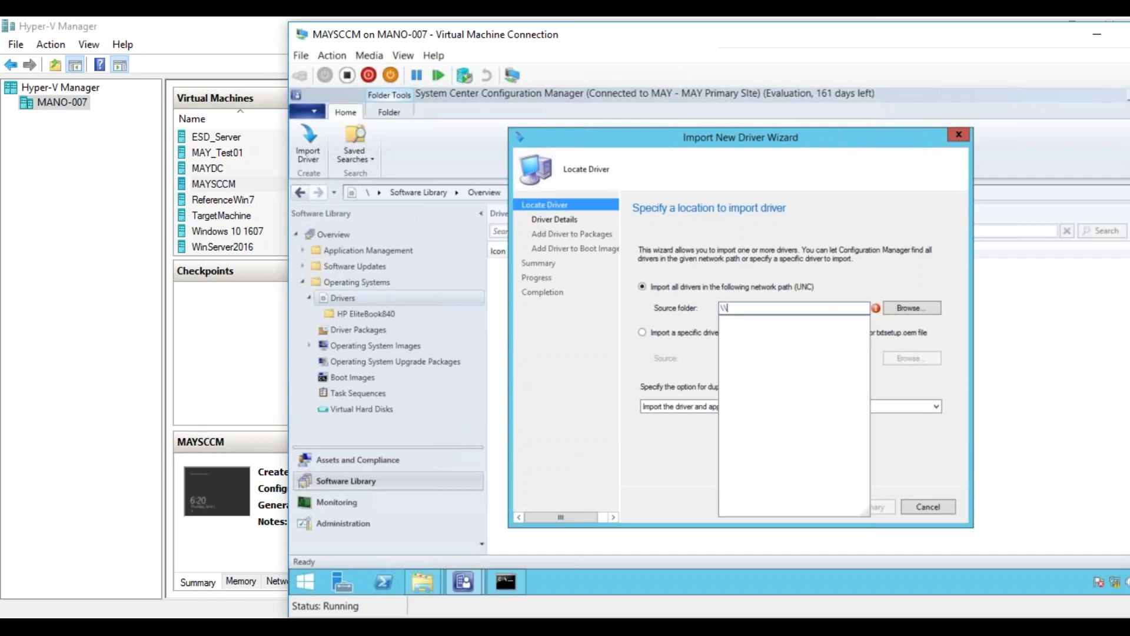
pyautogui.write('MAYSCCM\\')
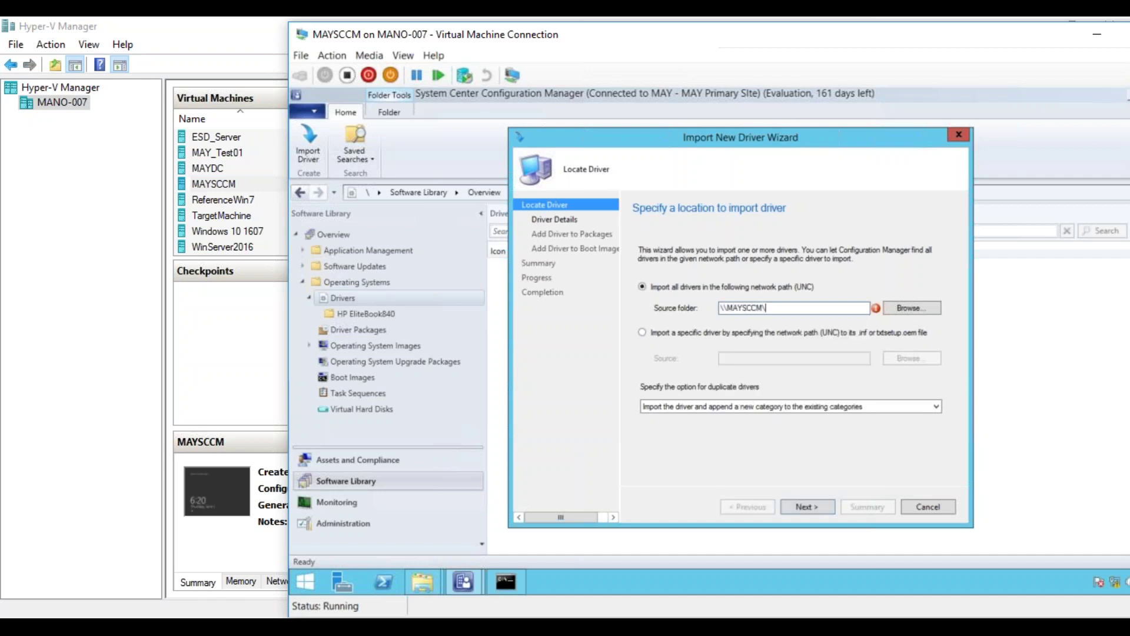
pyautogui.write('Source\\')
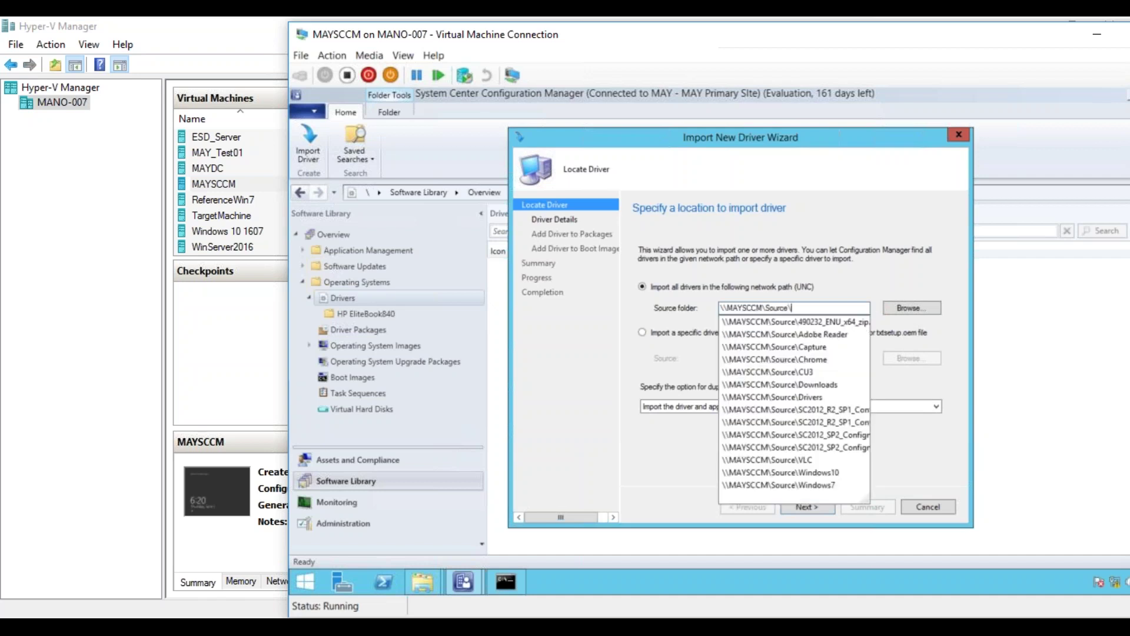
pyautogui.write('SCCMDri')
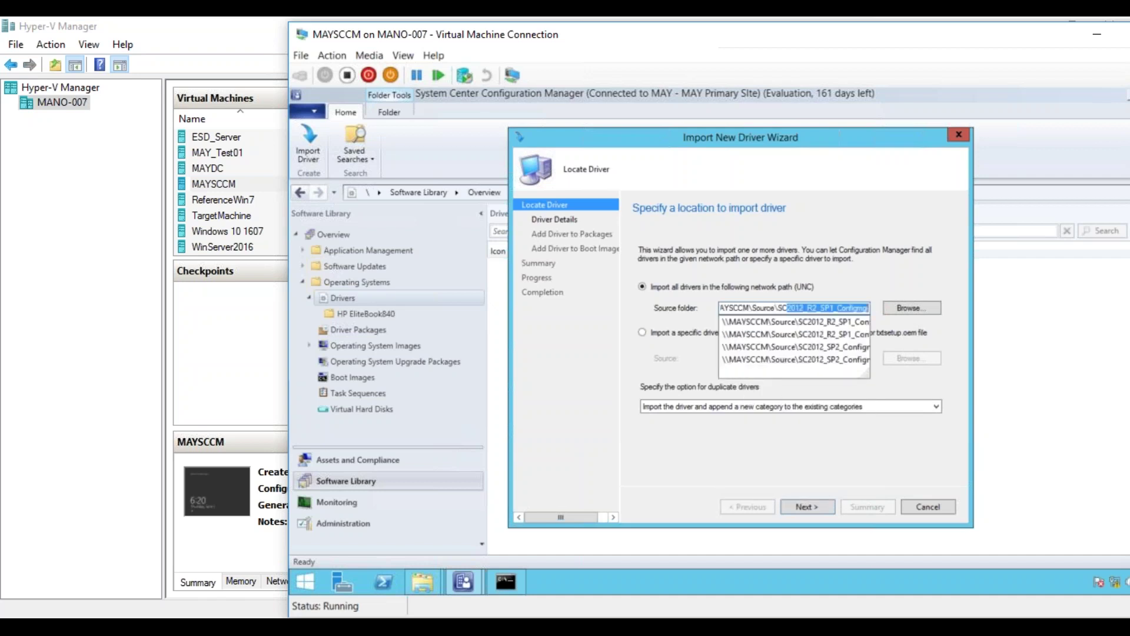
pyautogui.write('s')
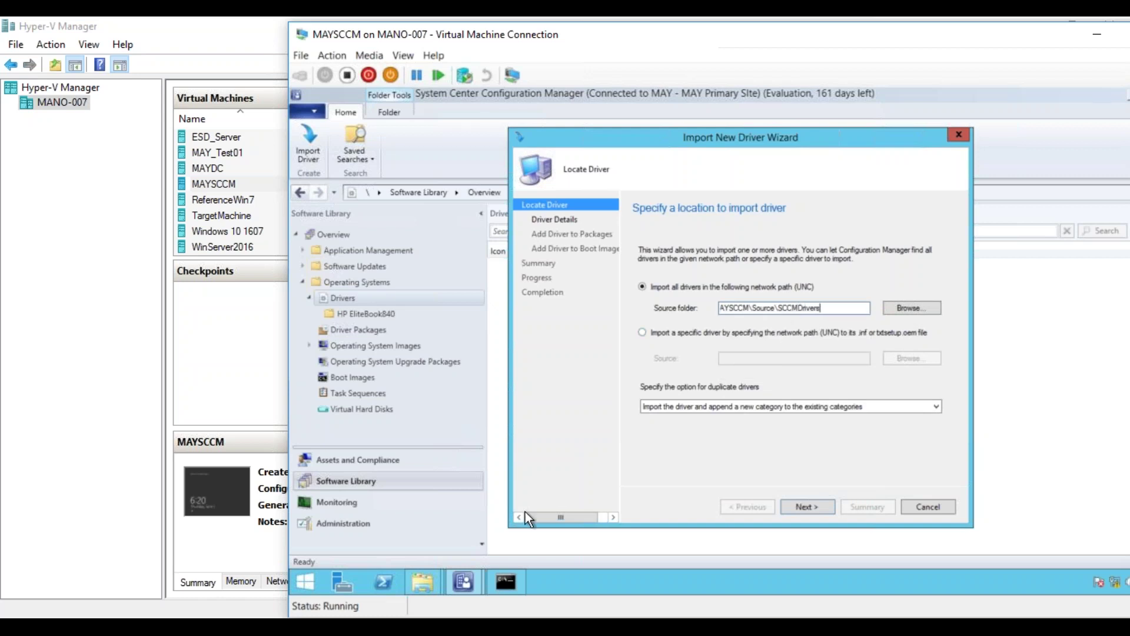
pyautogui.click(419, 582)
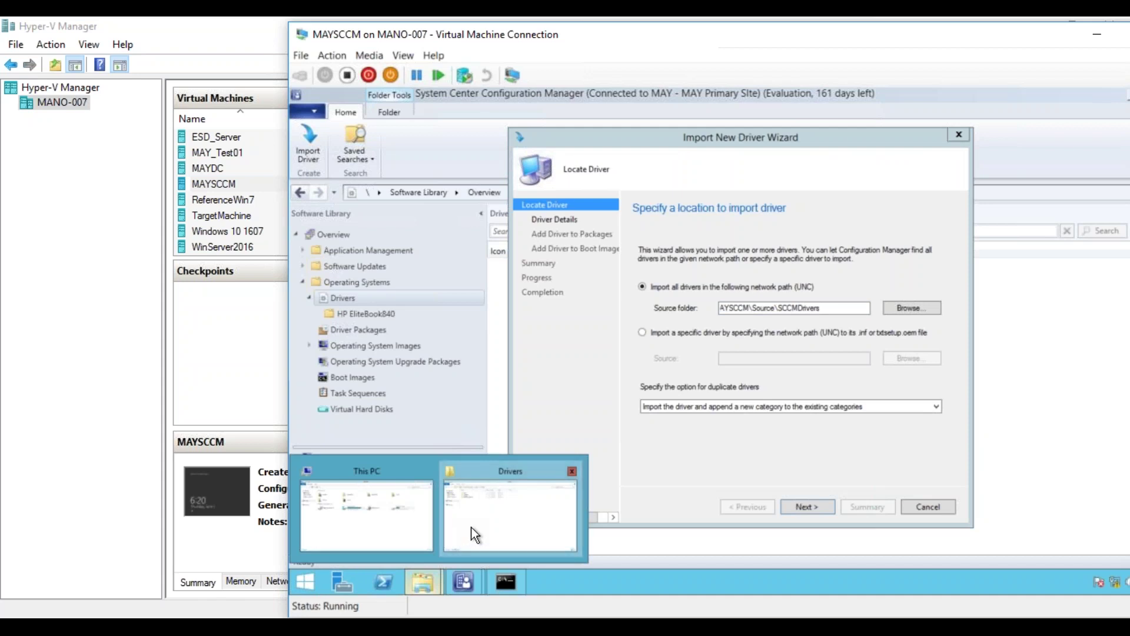
# - Create a new folder named SCCMDrivers inside E:\Source in File Explorer
pyautogui.click(470, 528)
pyautogui.click(518, 132)
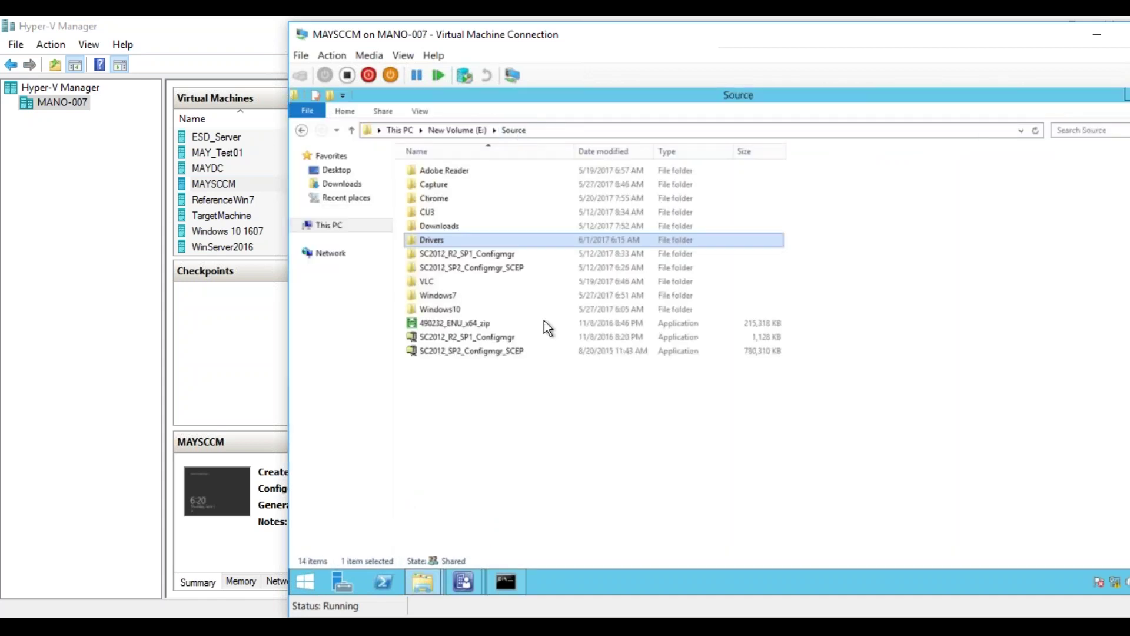
pyautogui.rightClick(490, 461)
pyautogui.moveTo(476, 430)
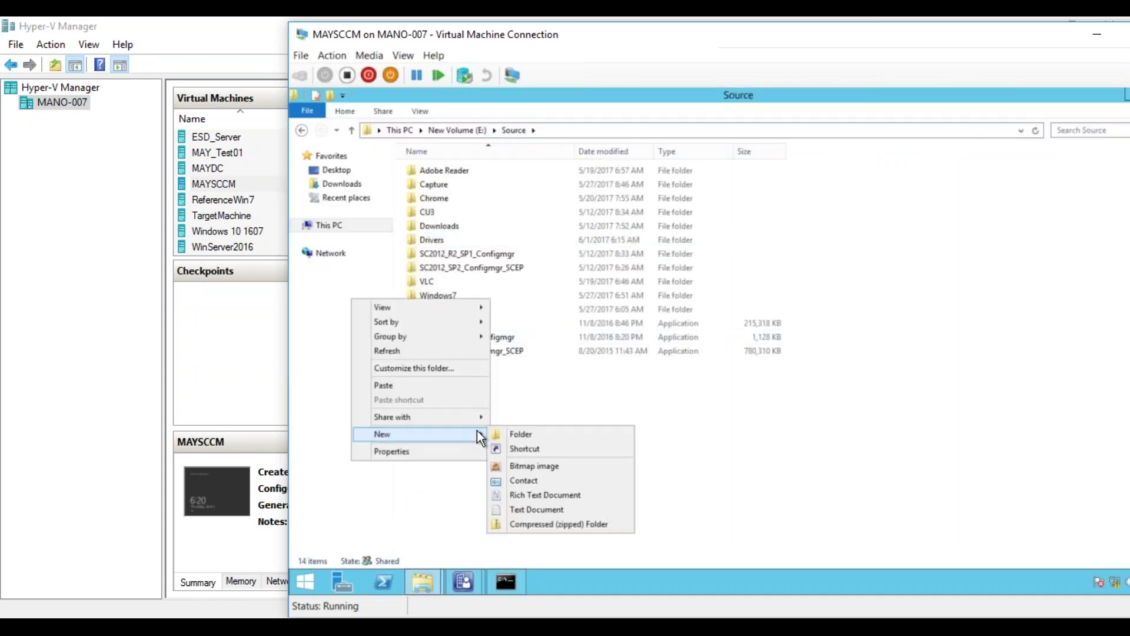
pyautogui.click(524, 431)
pyautogui.write('SC')
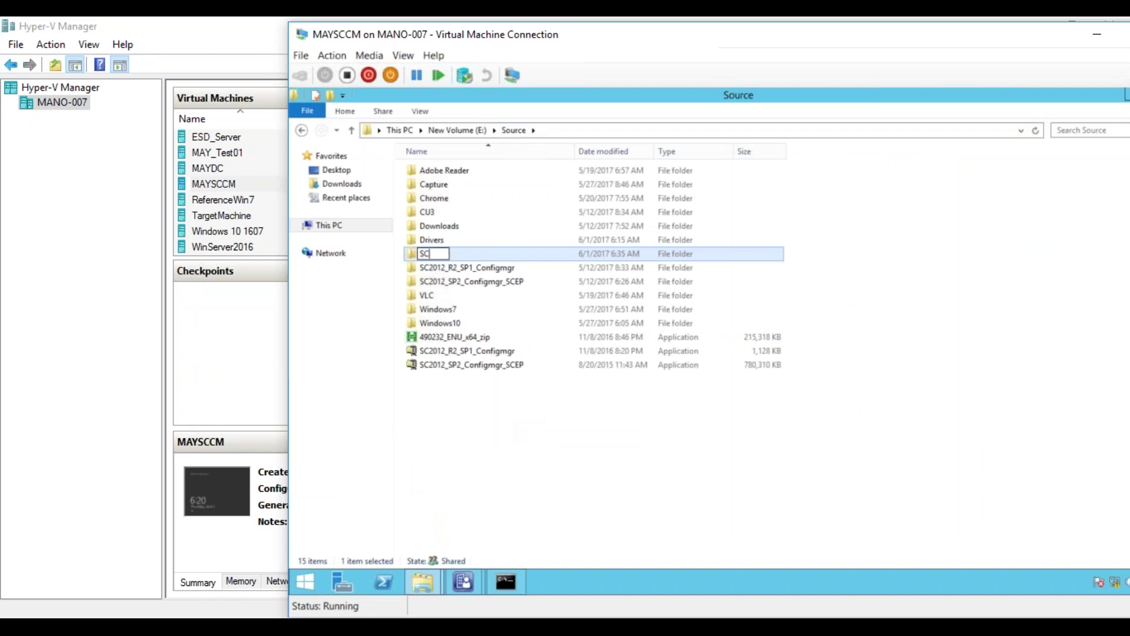
pyautogui.write('CMDrivers')
pyautogui.click(524, 429)
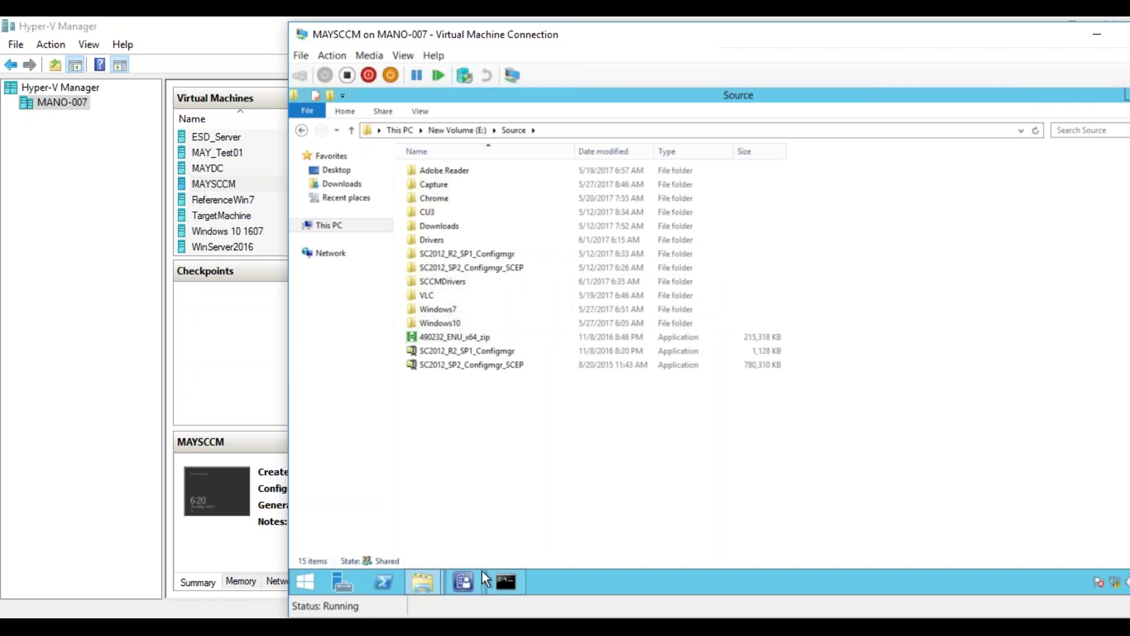
# - Return to the Import New Driver Wizard and proceed with the SCCMDrivers path, which raises an import error
pyautogui.moveTo(465, 581)
pyautogui.click(520, 521)
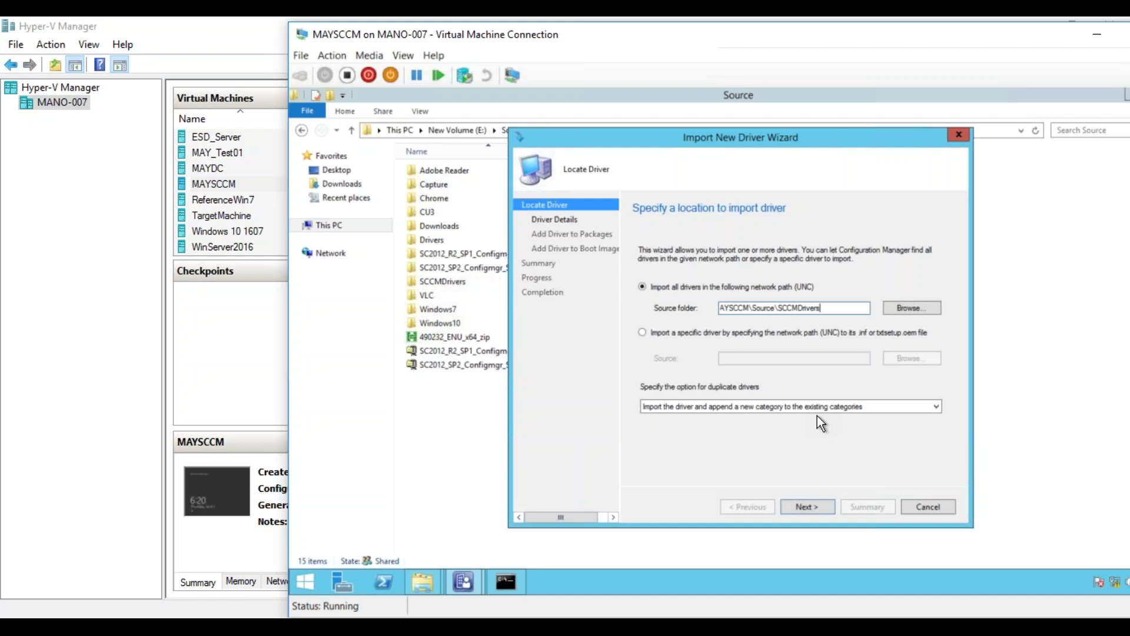
pyautogui.click(809, 506)
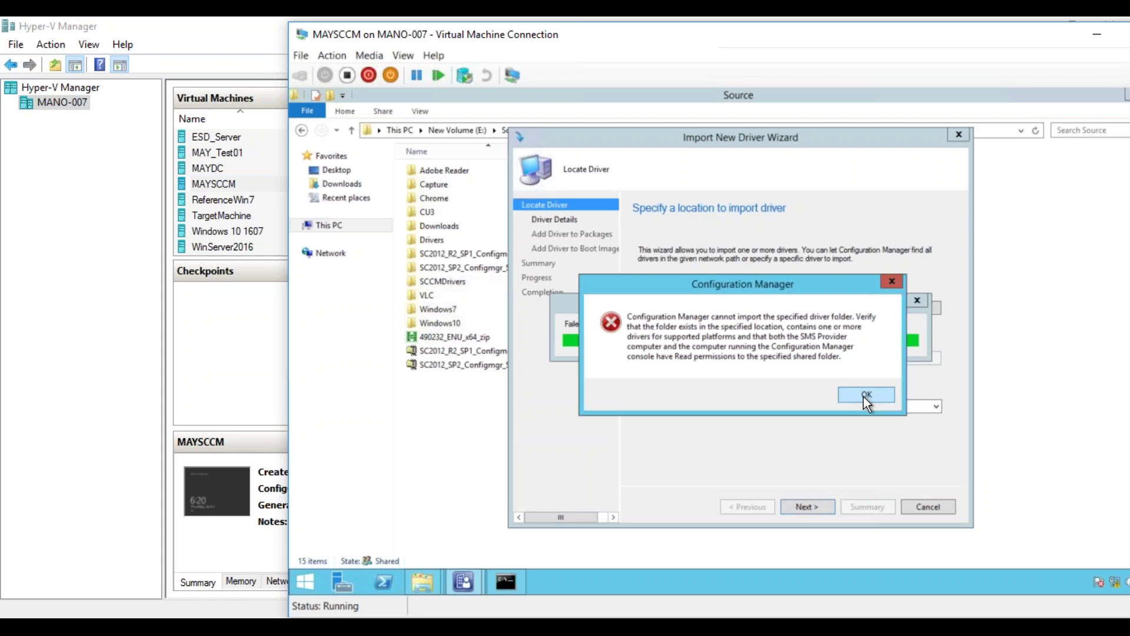
# - Dismiss the error, change the source folder to \\MAYSCCM\Source\Drivers, and continue to validation
pyautogui.click(863, 396)
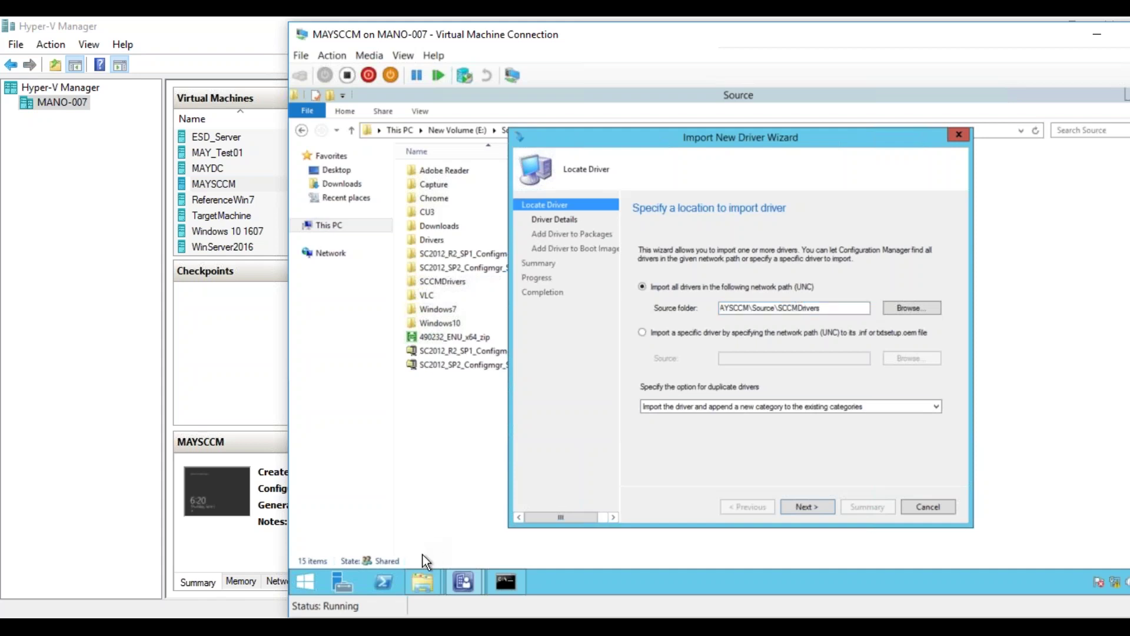
pyautogui.click(422, 577)
pyautogui.click(471, 521)
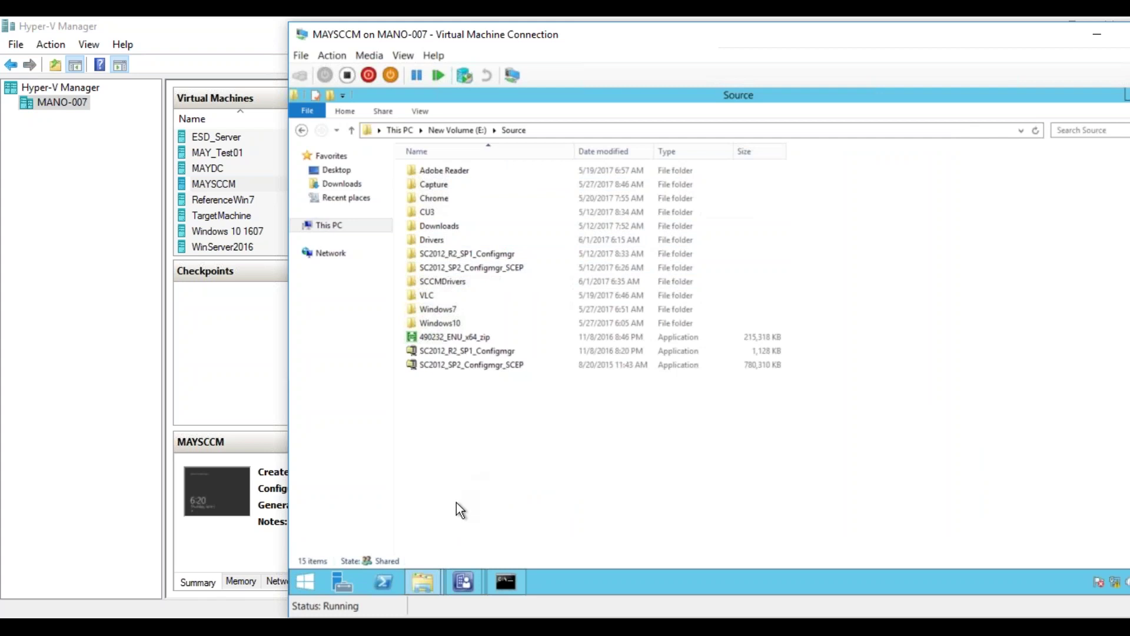
pyautogui.click(422, 583)
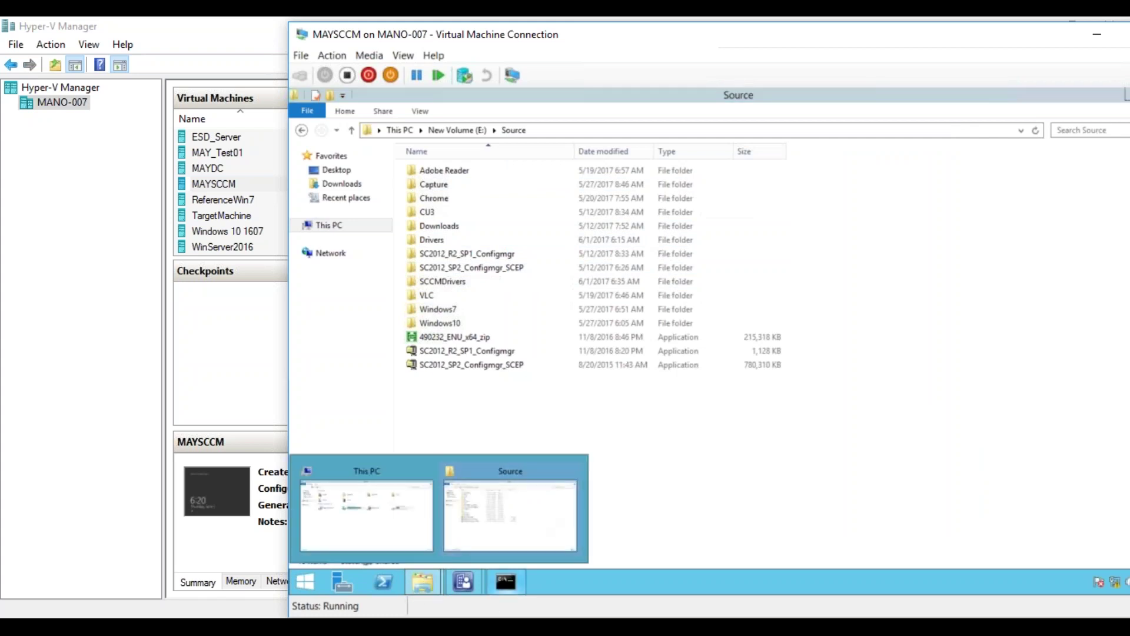
pyautogui.moveTo(464, 587)
pyautogui.click(517, 533)
pyautogui.click(802, 306)
pyautogui.press('BackSpace')
pyautogui.press('BackSpace')
pyautogui.press('BackSpace')
pyautogui.press('BackSpace')
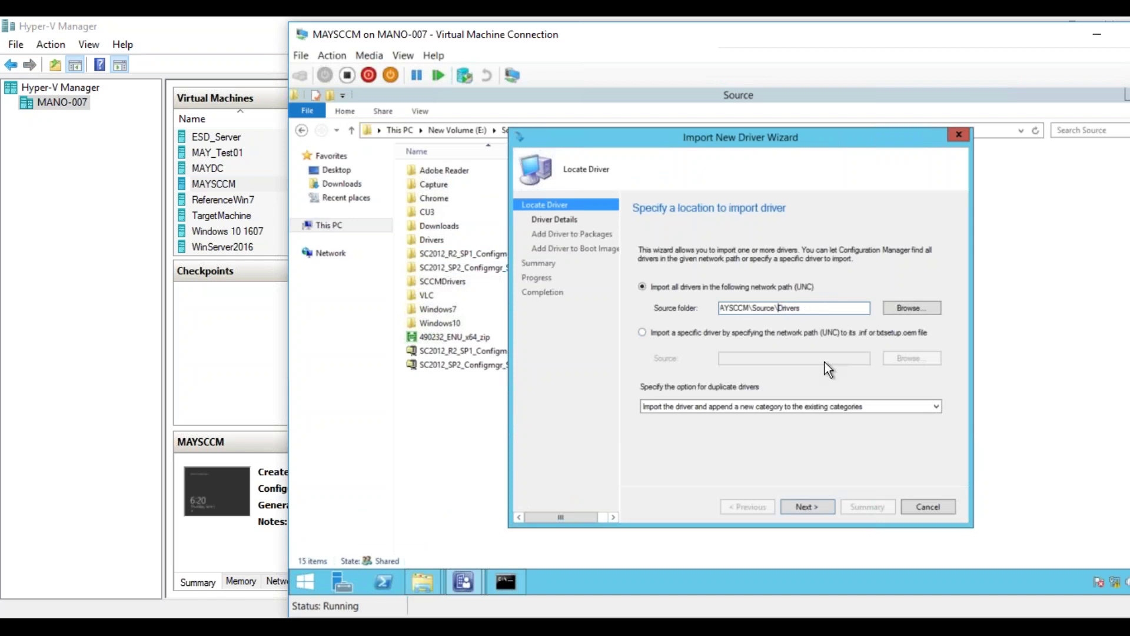
pyautogui.click(810, 510)
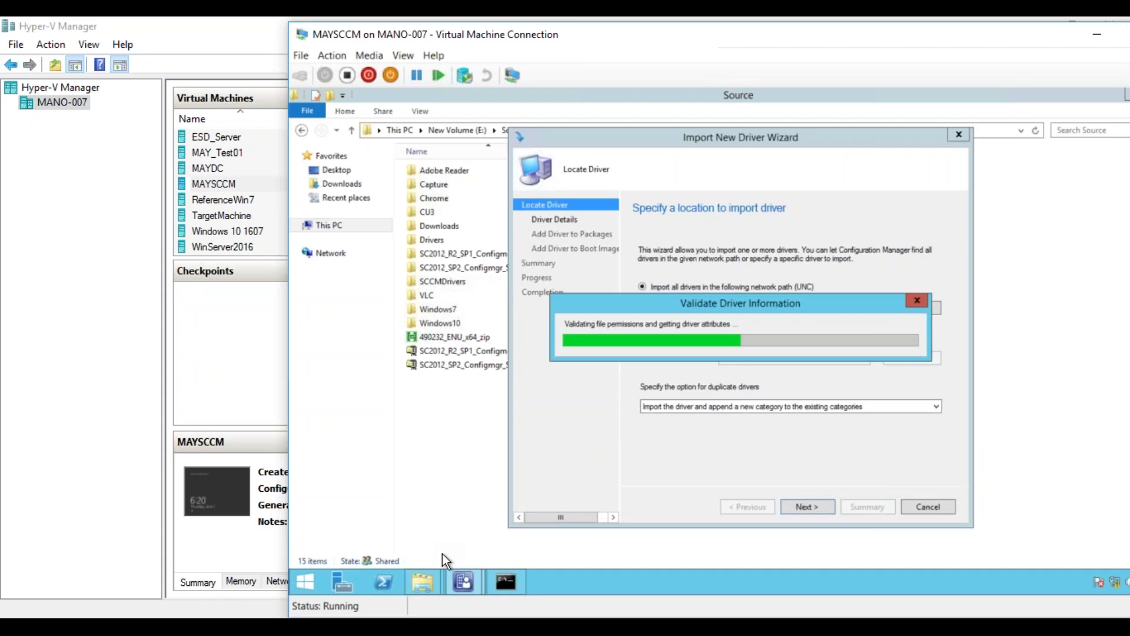
# - Open the Drivers folder in Explorer to check its contents, then glance back at the wizard
pyautogui.moveTo(421, 588)
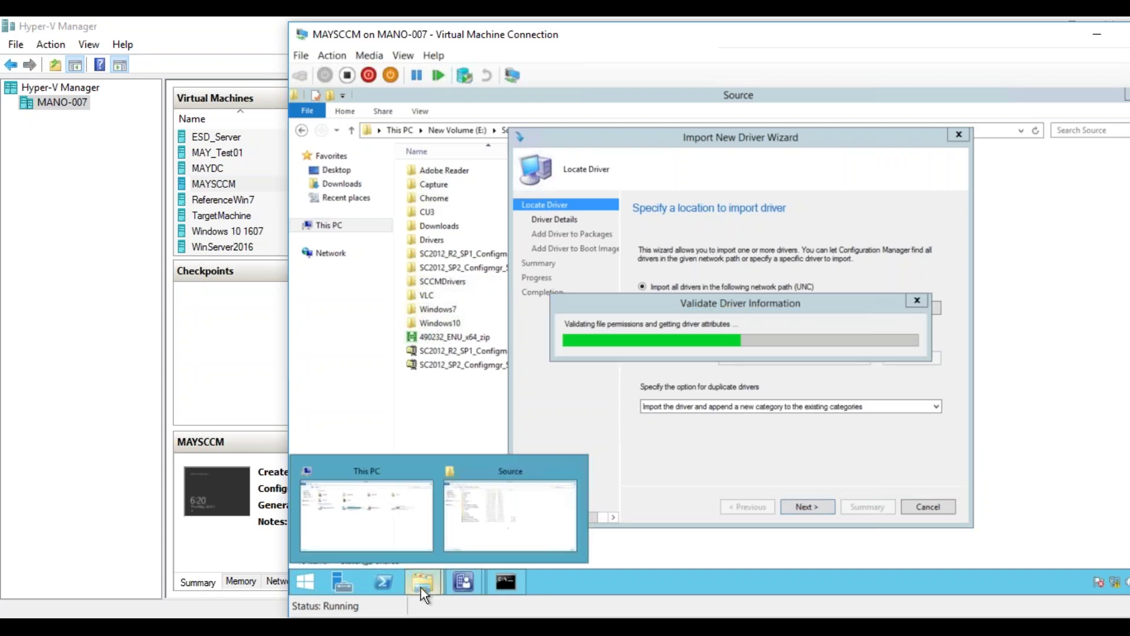
pyautogui.click(477, 542)
pyautogui.doubleClick(427, 240)
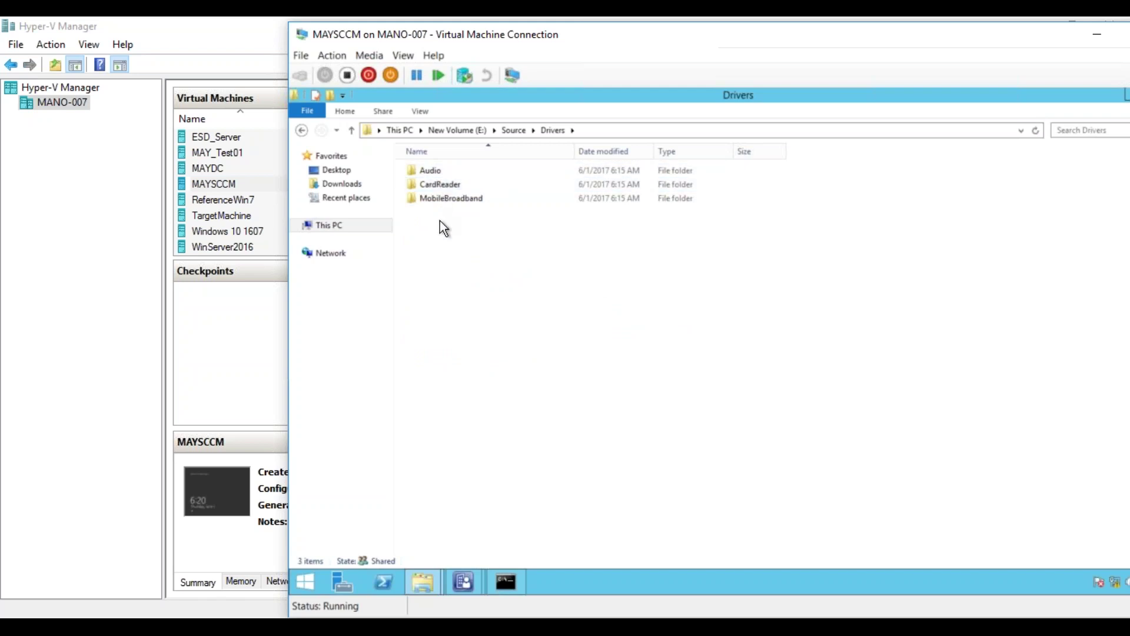
pyautogui.moveTo(468, 584)
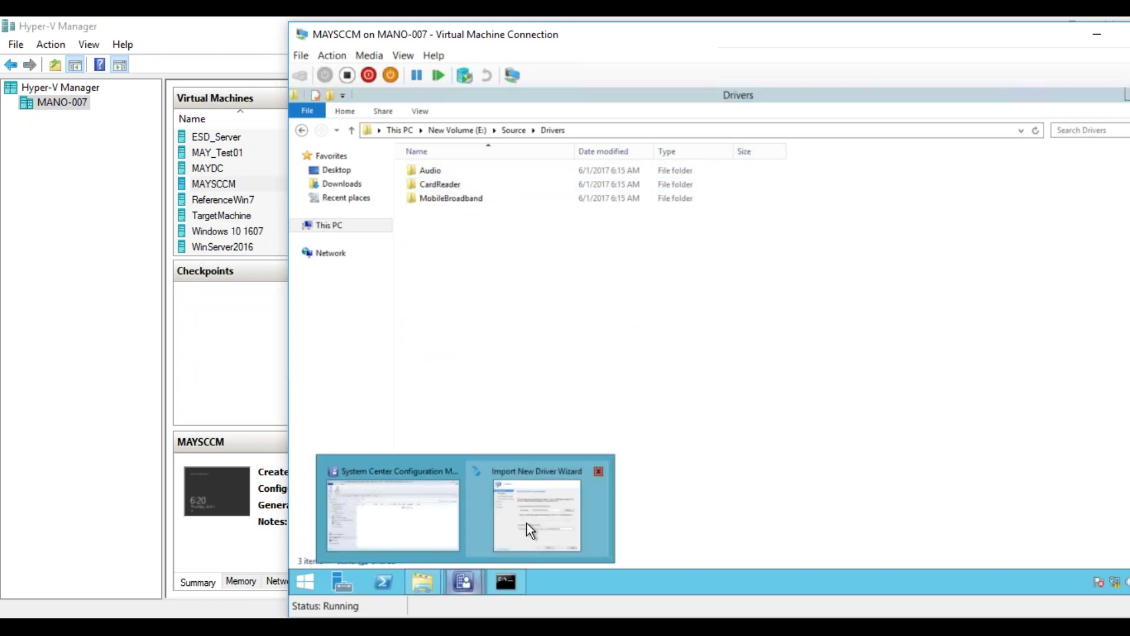
pyautogui.click(527, 523)
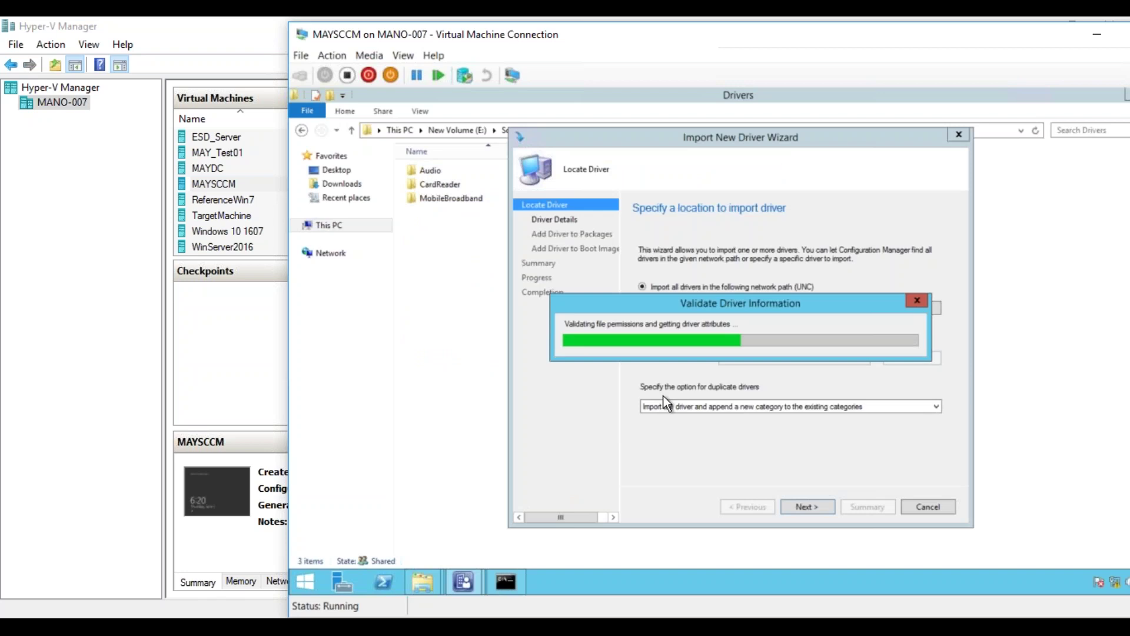
# - Browse Audio > W81 > HDAudioOEDrv to inspect the driver files, then return to Drivers
pyautogui.click(420, 580)
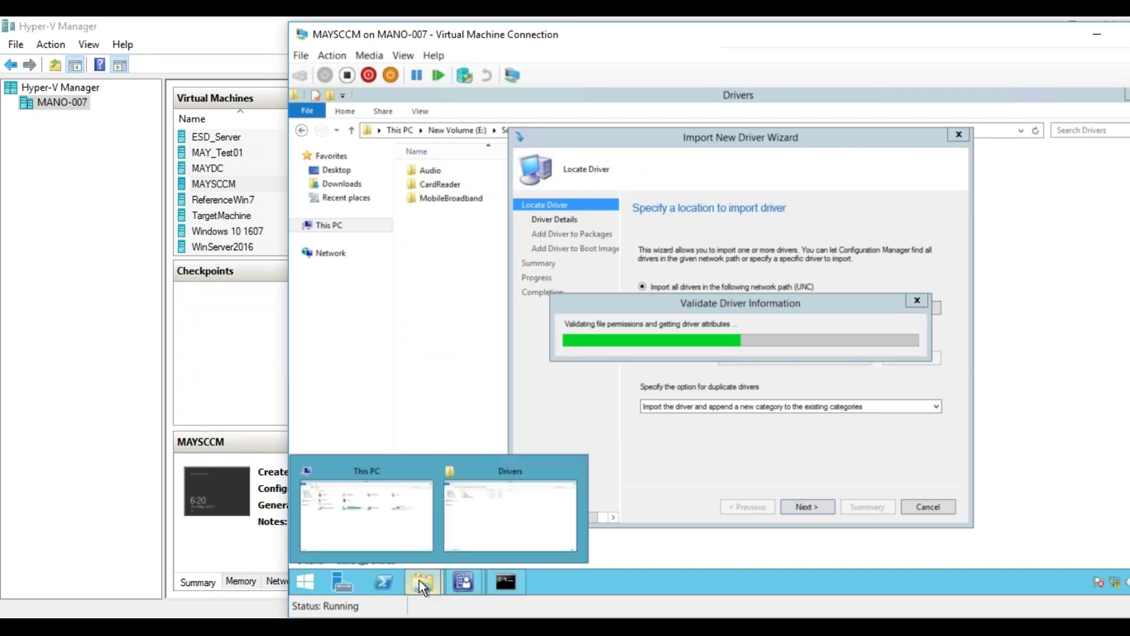
pyautogui.click(497, 519)
pyautogui.doubleClick(426, 172)
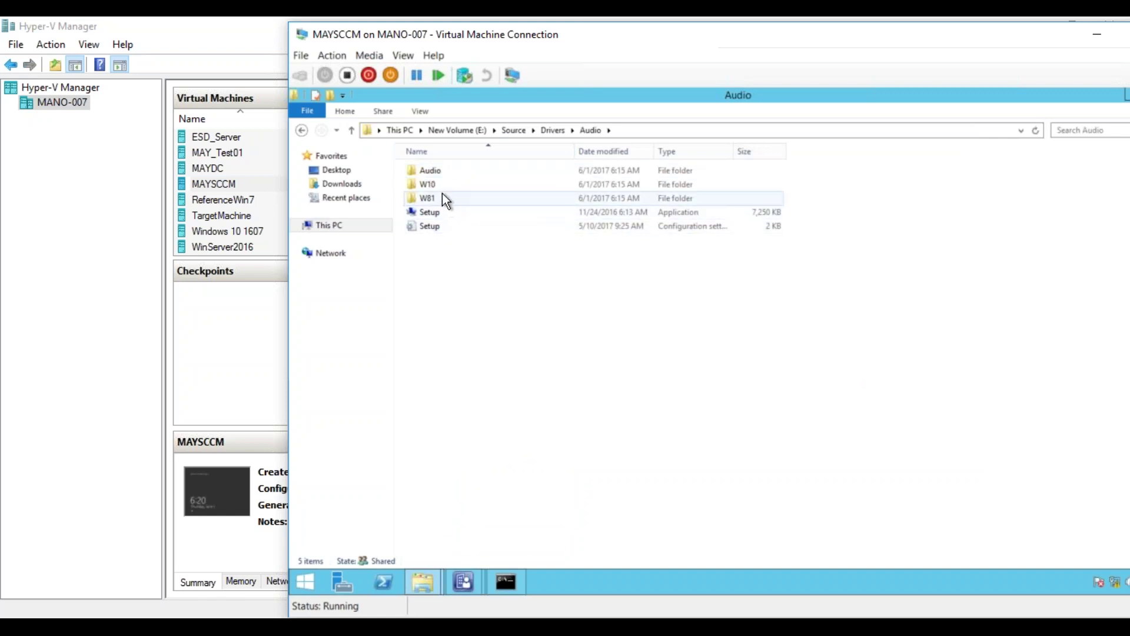
pyautogui.doubleClick(436, 198)
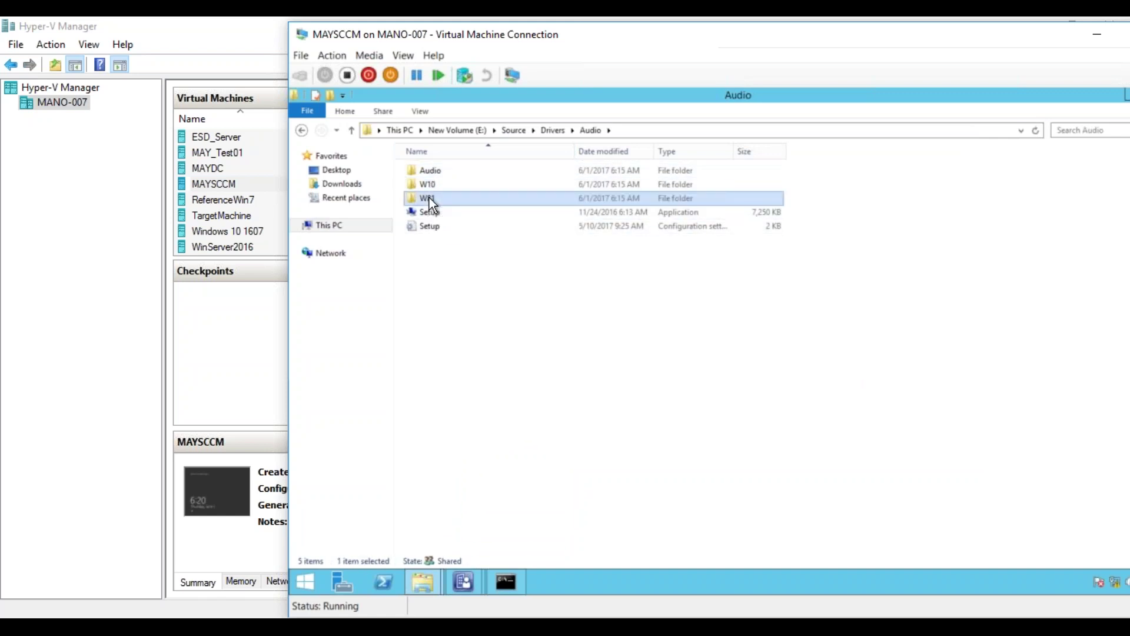
pyautogui.doubleClick(469, 185)
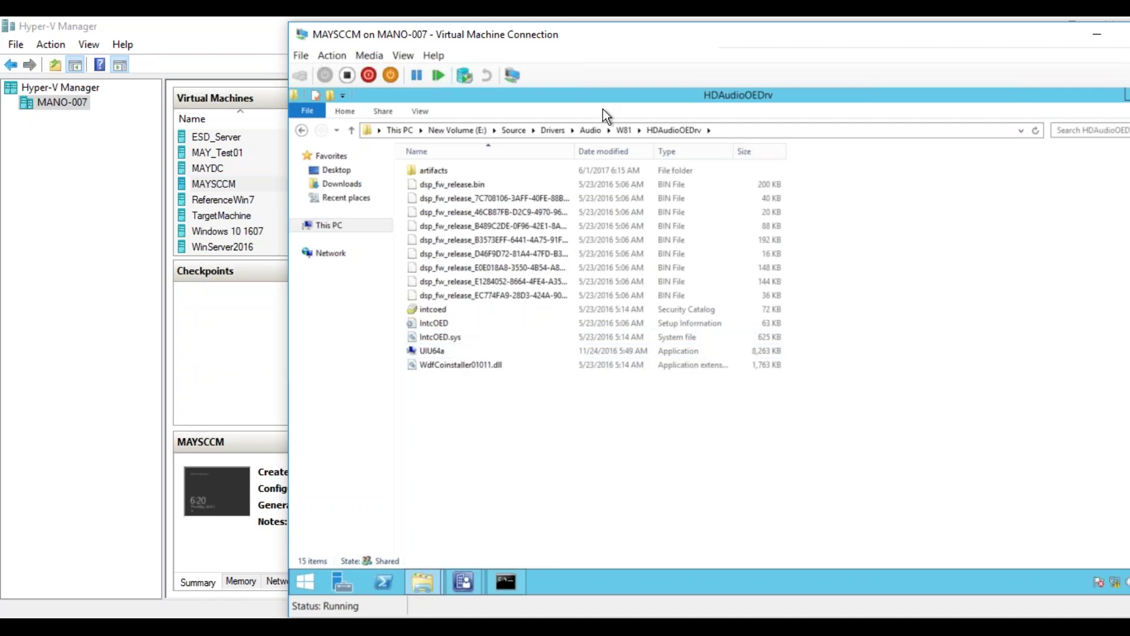
pyautogui.click(553, 131)
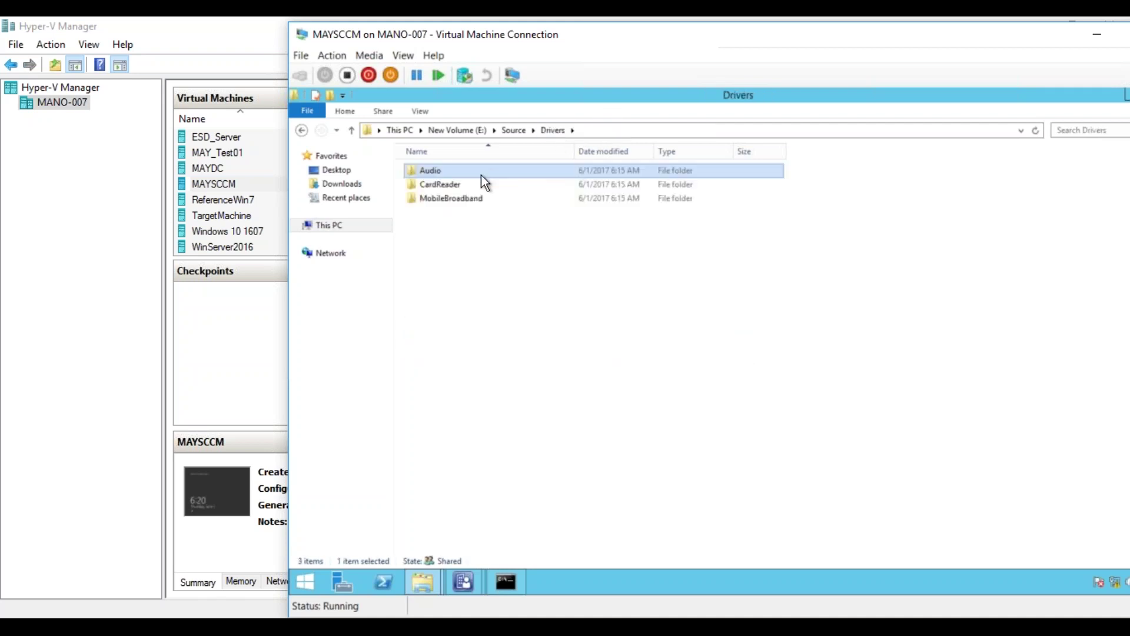
# - Check the Audio folder's size in its Properties dialog
pyautogui.moveTo(464, 578)
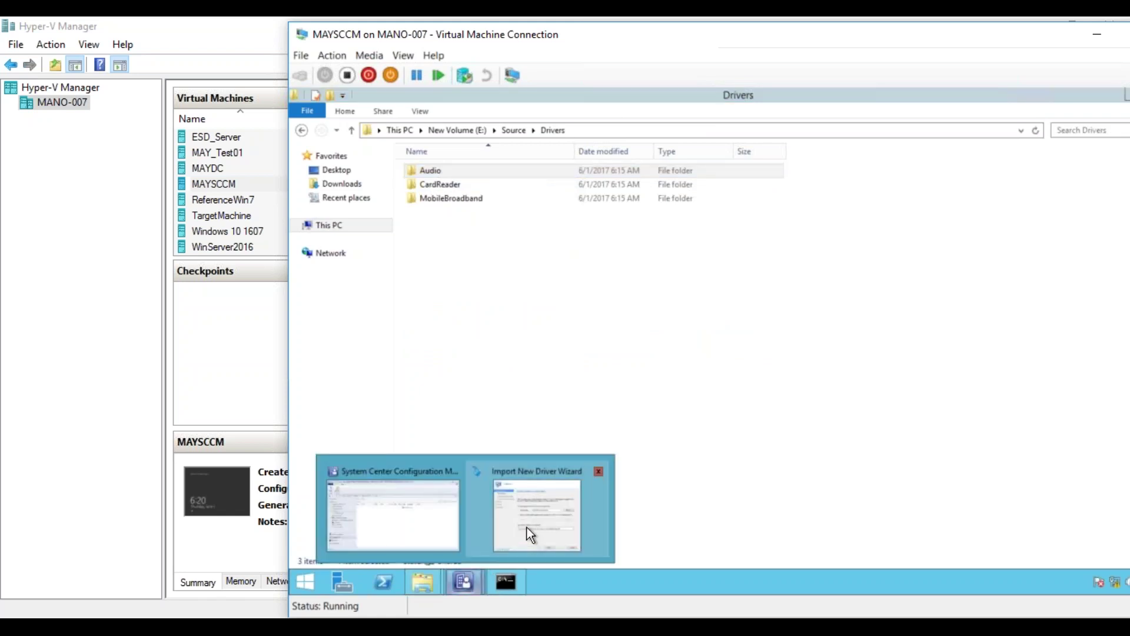
pyautogui.click(527, 528)
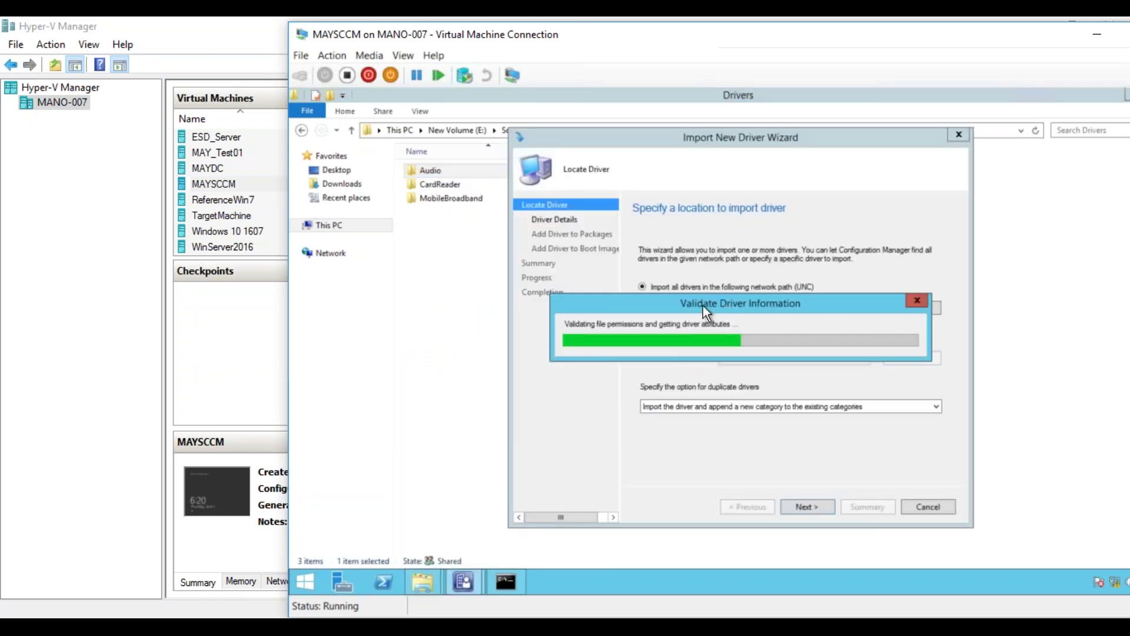
pyautogui.click(500, 268)
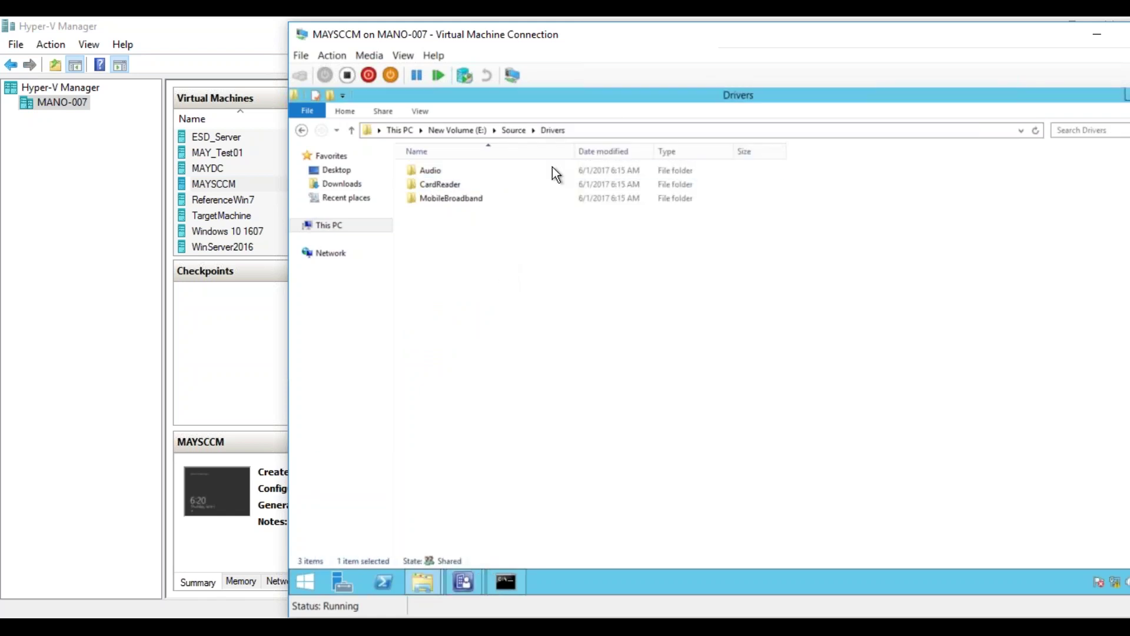
pyautogui.rightClick(515, 168)
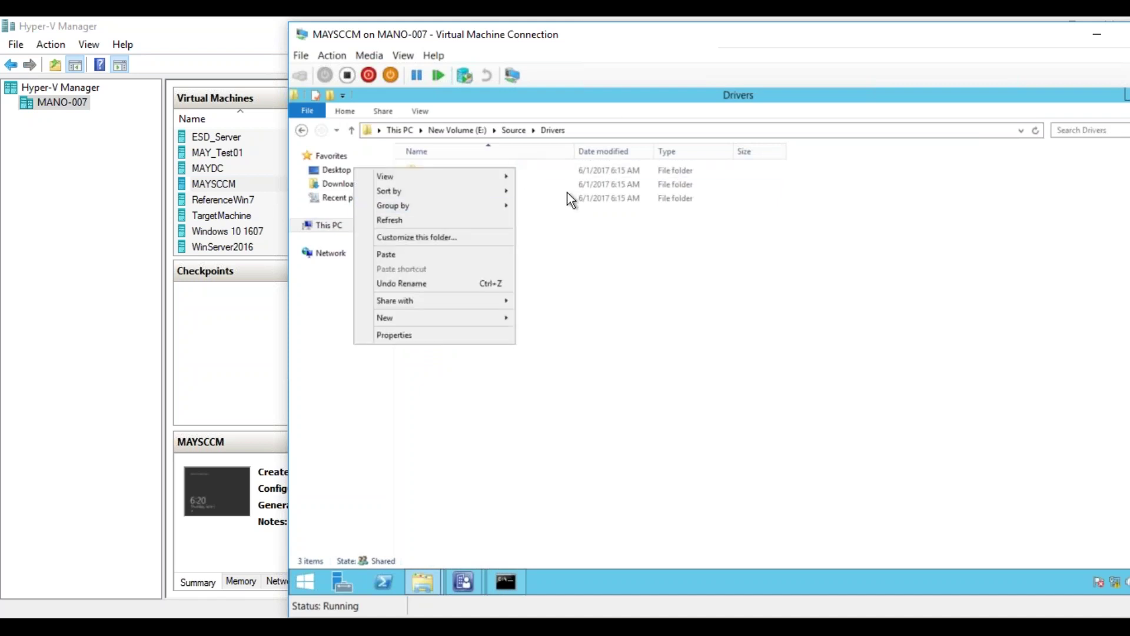
pyautogui.click(558, 170)
pyautogui.rightClick(558, 170)
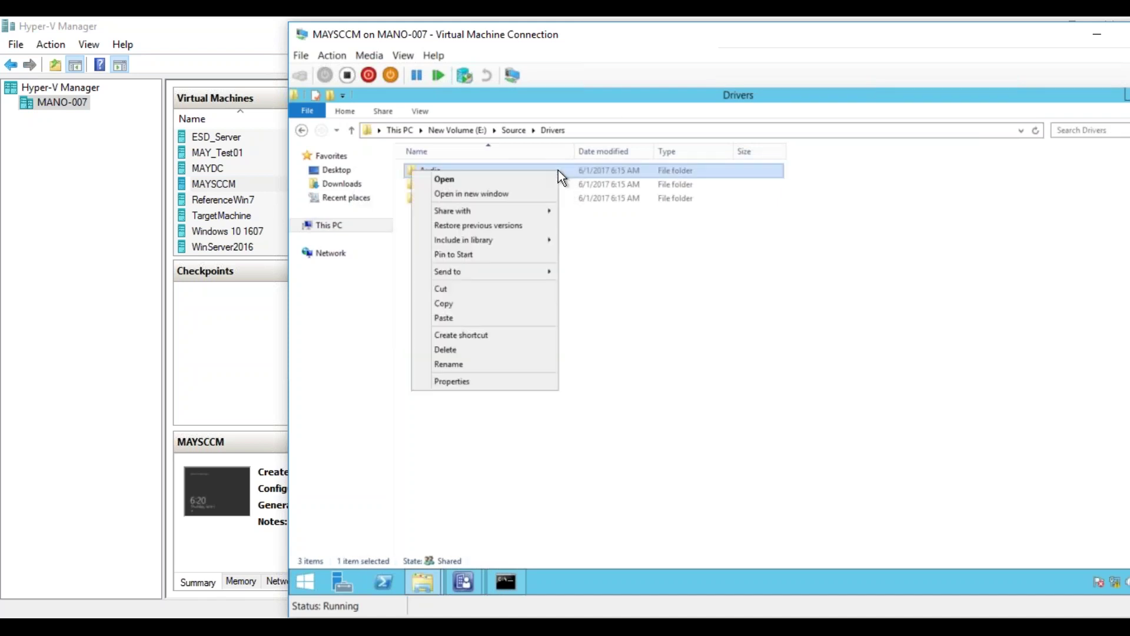
pyautogui.click(503, 381)
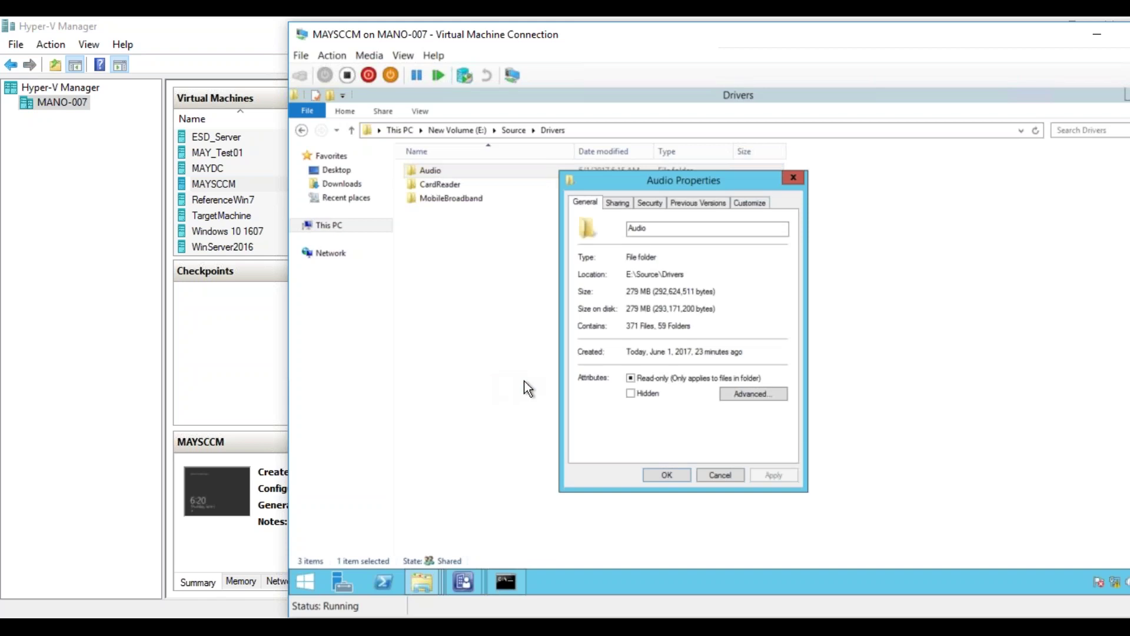
pyautogui.click(720, 475)
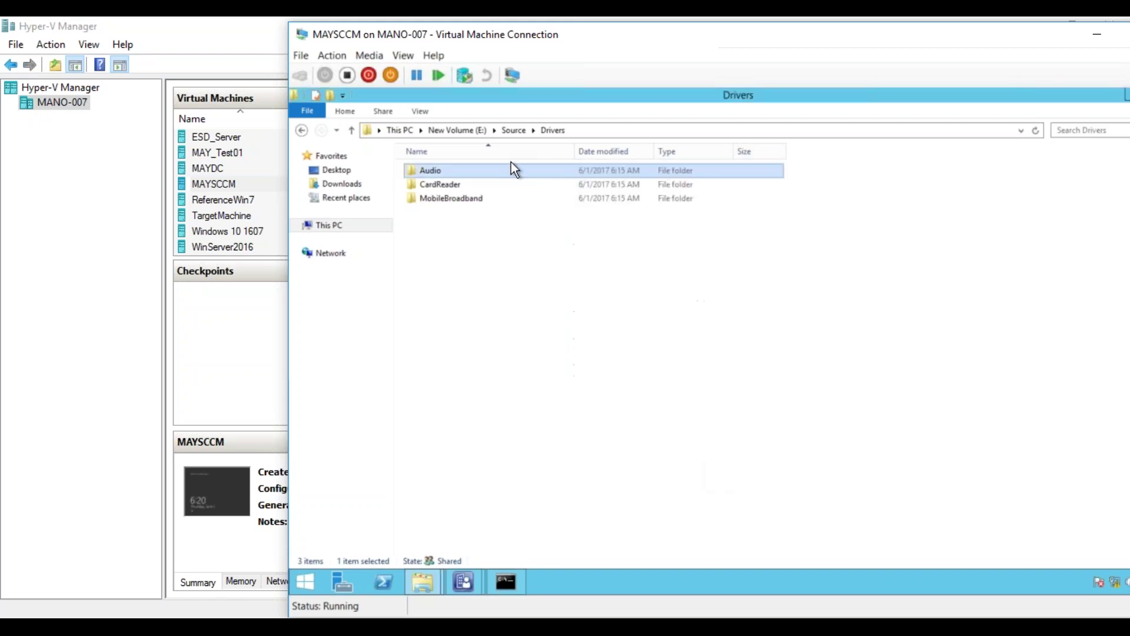
# - Check the Drivers, CardReader and MobileBroadband folder sizes (MobileBroadband: 94 files, 60.5 MB)
pyautogui.rightClick(470, 189)
pyautogui.click(405, 355)
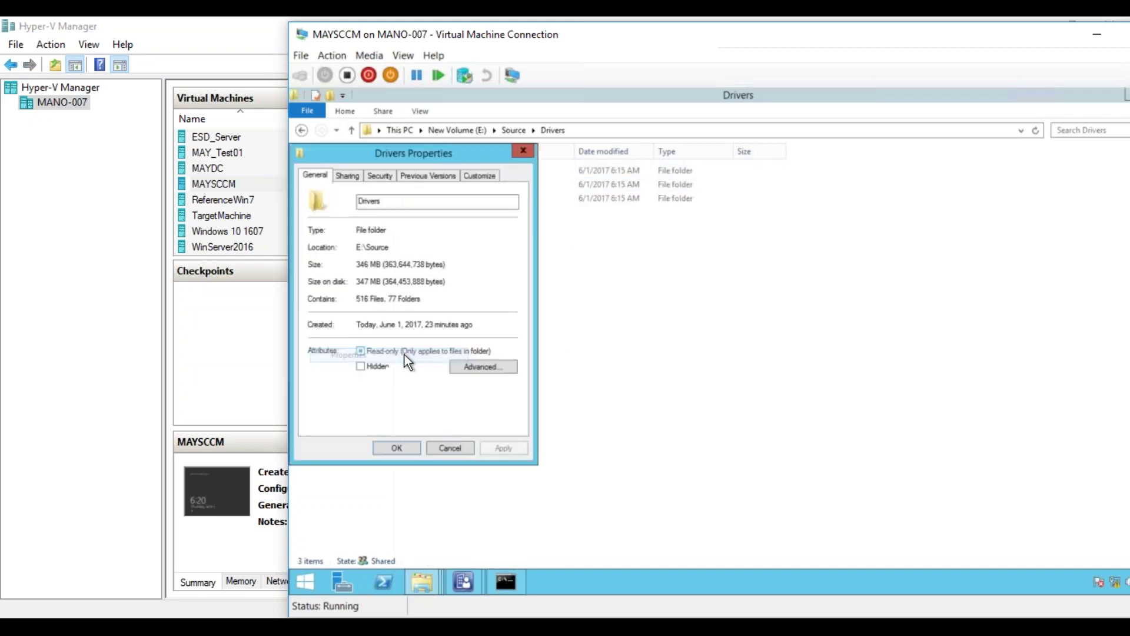
pyautogui.click(444, 446)
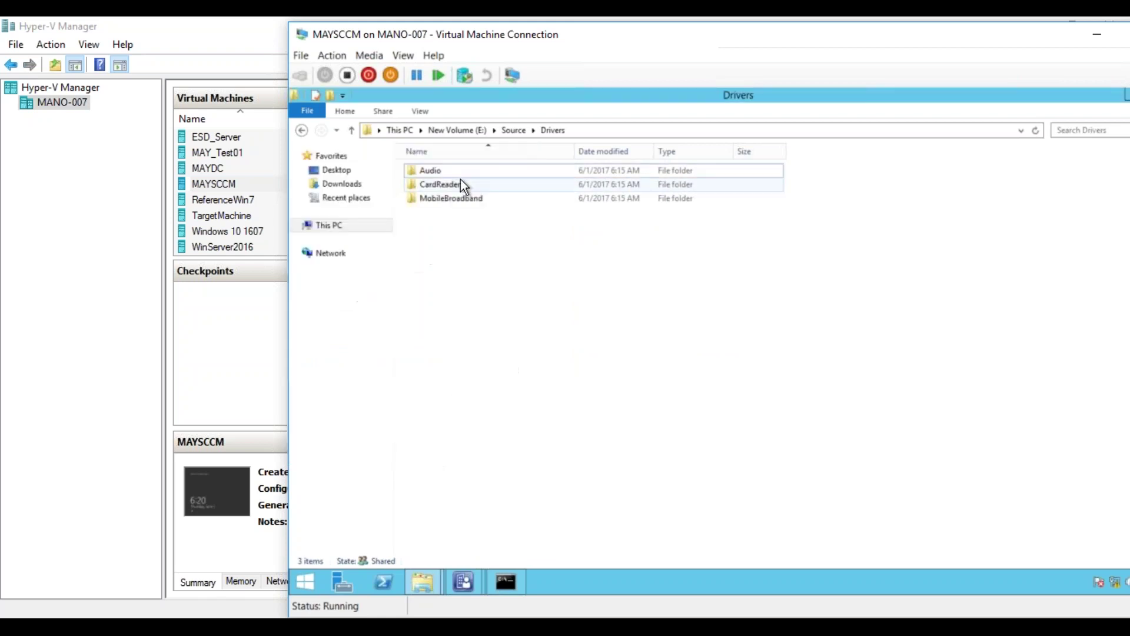
pyautogui.click(462, 183)
pyautogui.rightClick(461, 180)
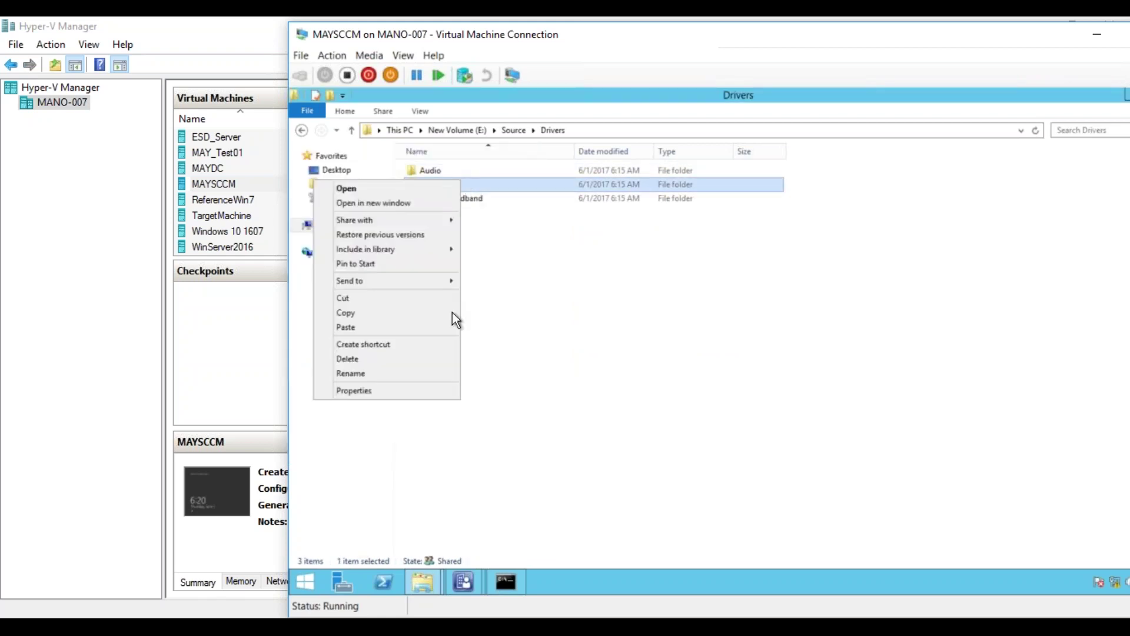
pyautogui.click(398, 387)
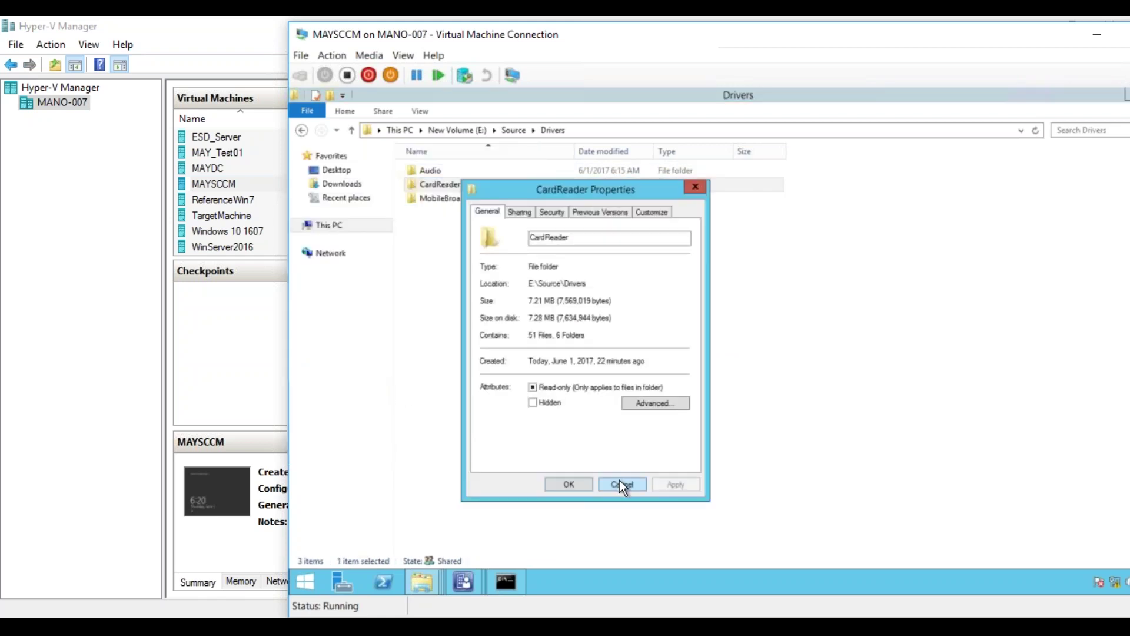
pyautogui.click(622, 484)
pyautogui.rightClick(462, 200)
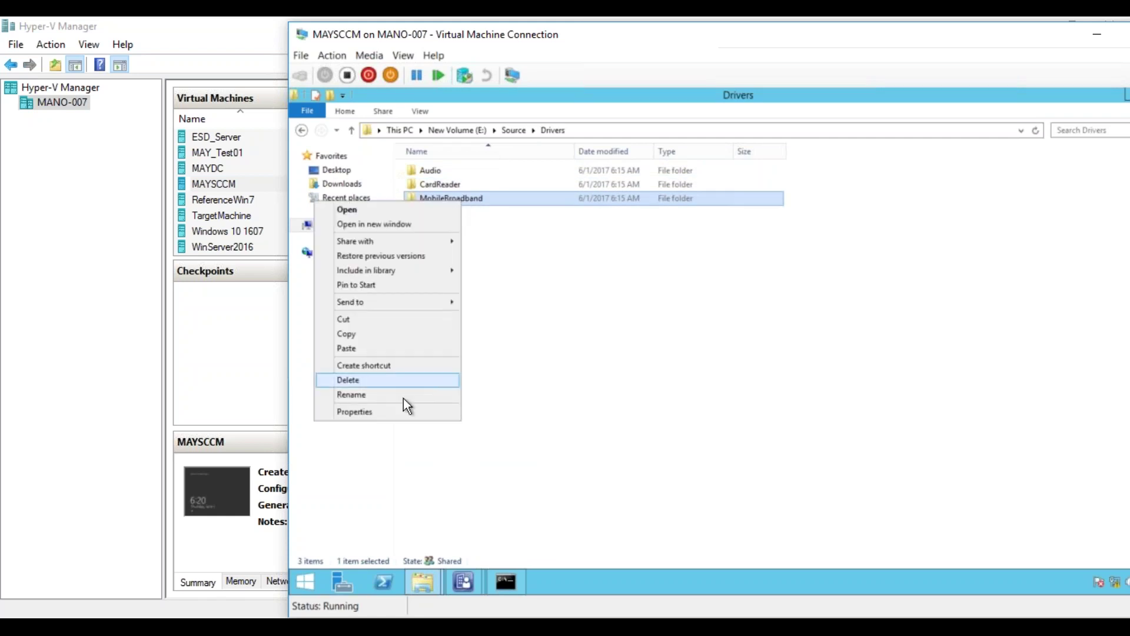
pyautogui.click(395, 410)
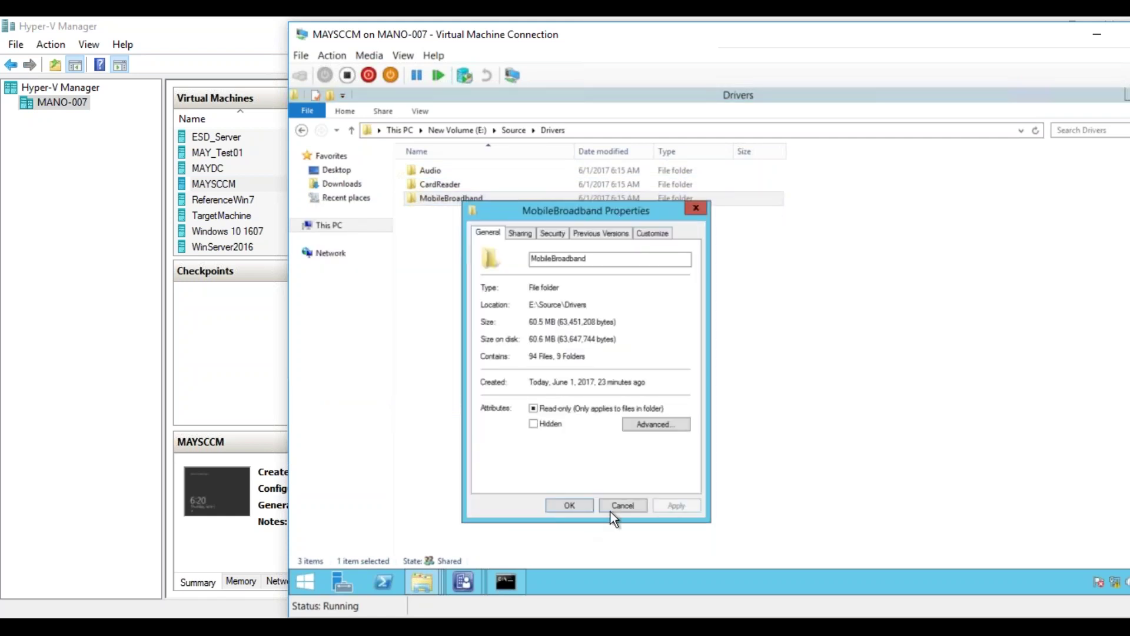
pyautogui.click(622, 505)
# - Bring the Import New Driver Wizard back to see the validated drivers on Driver Details
pyautogui.moveTo(463, 580)
pyautogui.click(520, 539)
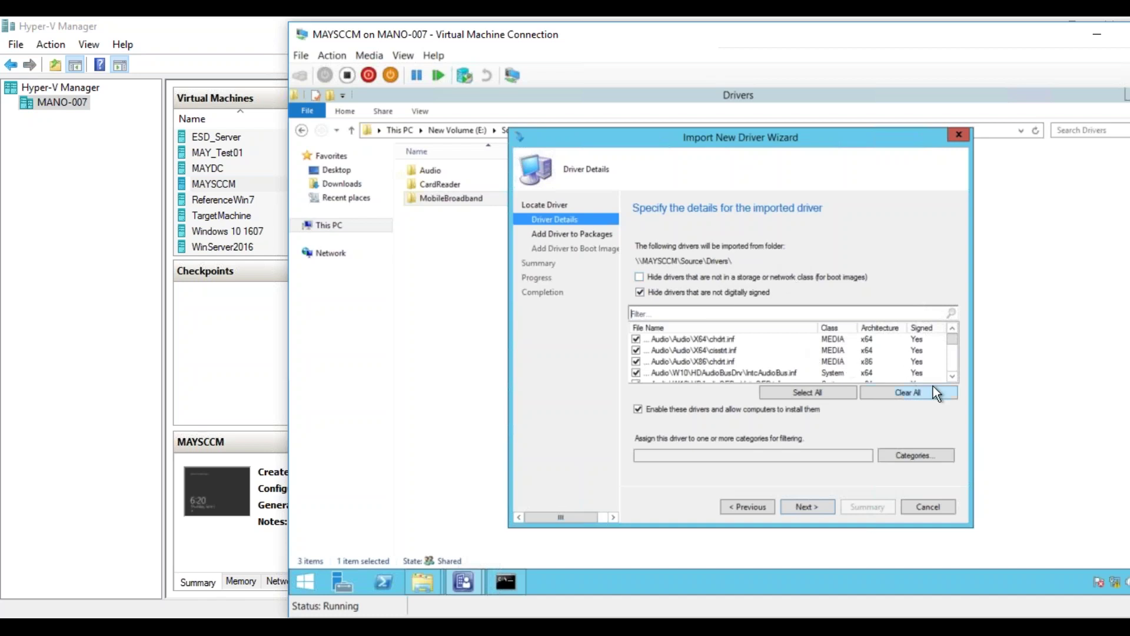
# - Widen the Class column header in the Driver Details list
pyautogui.click(950, 377)
pyautogui.click(950, 376)
pyautogui.click(950, 377)
pyautogui.click(950, 377)
pyautogui.moveTo(857, 322); pyautogui.dragTo(881, 321)
# - Scroll the driver list down to the MobileBroadband ewgnss.inf Sensor drivers for x86 and x64
pyautogui.click(952, 365)
pyautogui.click(952, 366)
pyautogui.click(952, 365)
pyautogui.click(952, 366)
pyautogui.click(952, 365)
pyautogui.click(952, 366)
pyautogui.click(952, 366)
pyautogui.click(952, 366)
pyautogui.click(952, 366)
pyautogui.click(952, 365)
pyautogui.click(952, 365)
pyautogui.click(953, 365)
pyautogui.click(953, 365)
pyautogui.click(952, 365)
pyautogui.click(952, 366)
pyautogui.click(952, 366)
pyautogui.click(952, 366)
pyautogui.click(953, 365)
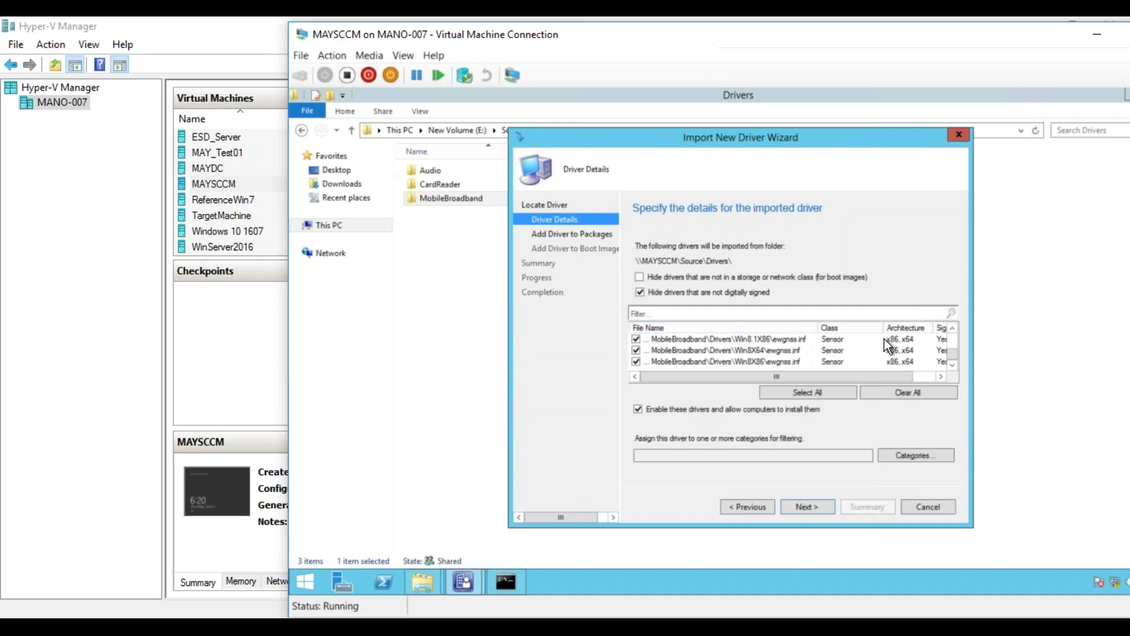
pyautogui.moveTo(954, 352); pyautogui.dragTo(950, 334)
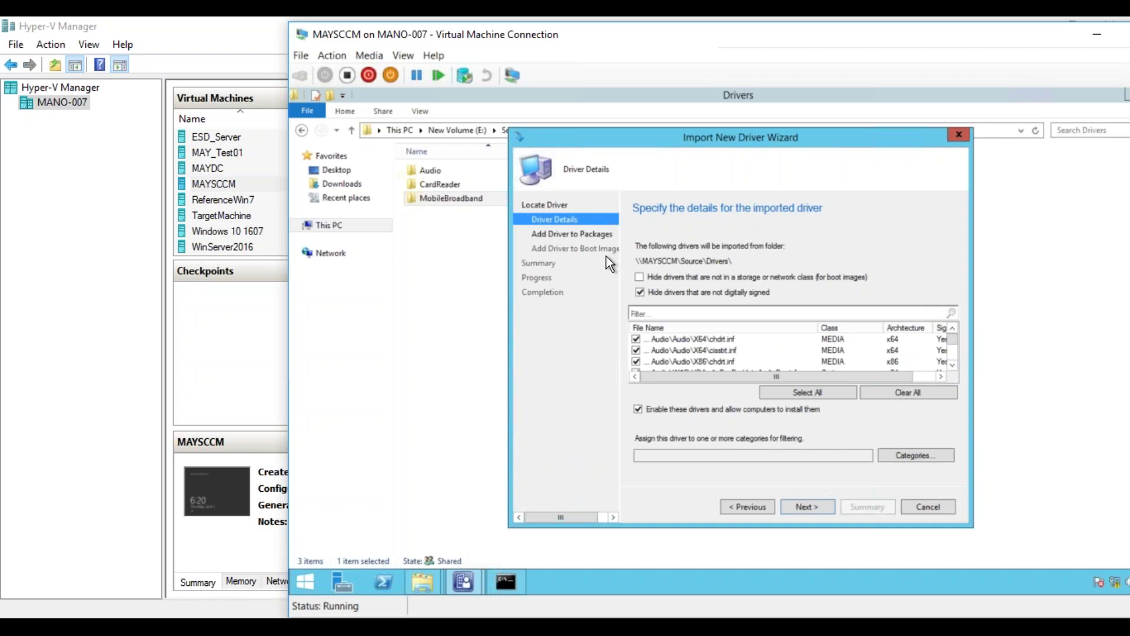
pyautogui.click(639, 277)
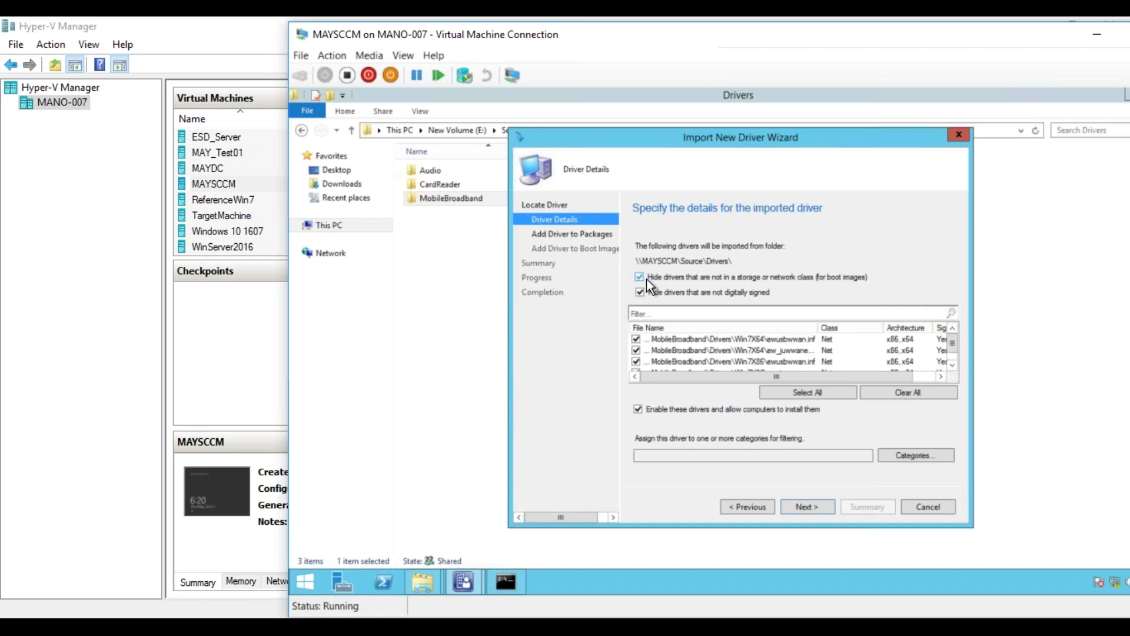
pyautogui.moveTo(955, 348); pyautogui.dragTo(761, 342)
pyautogui.moveTo(951, 342); pyautogui.dragTo(952, 354)
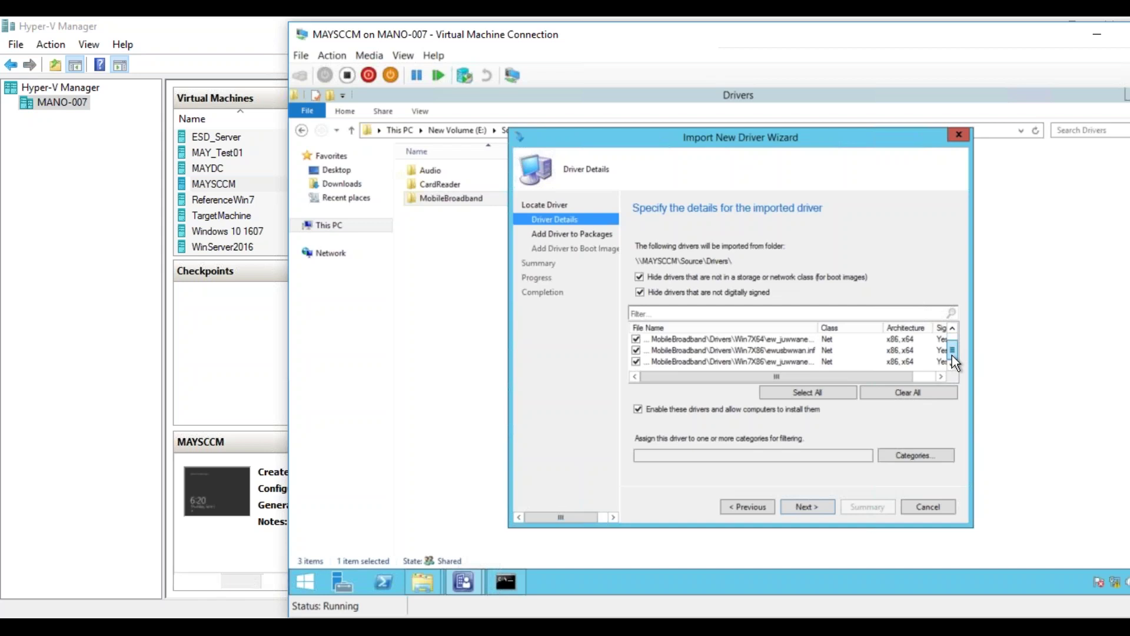
pyautogui.moveTo(952, 355); pyautogui.dragTo(711, 290)
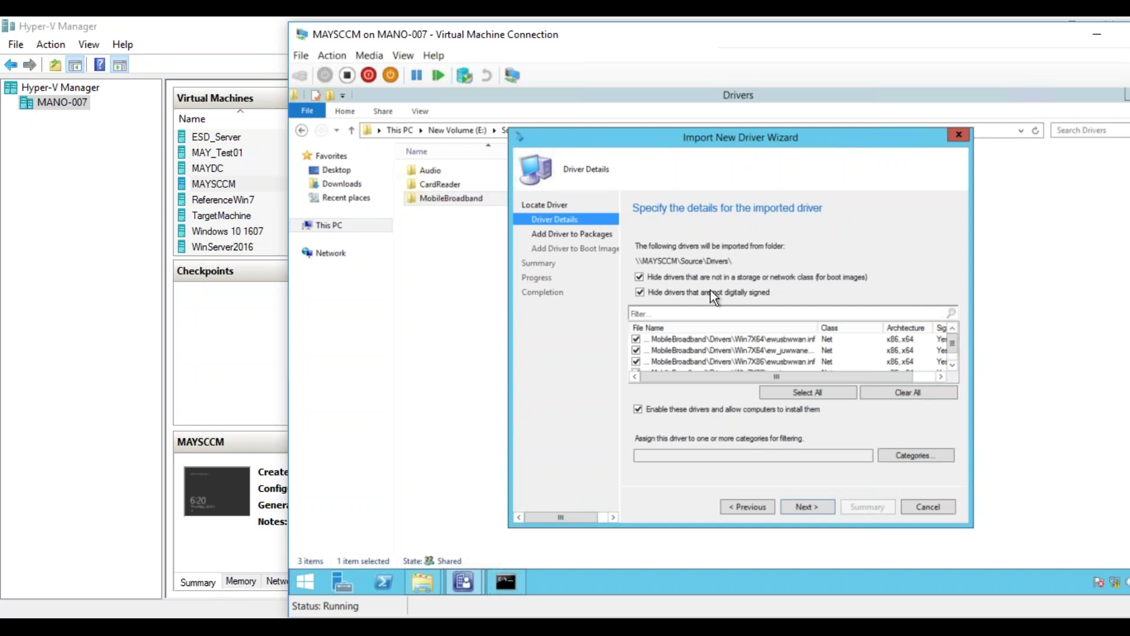
pyautogui.click(639, 277)
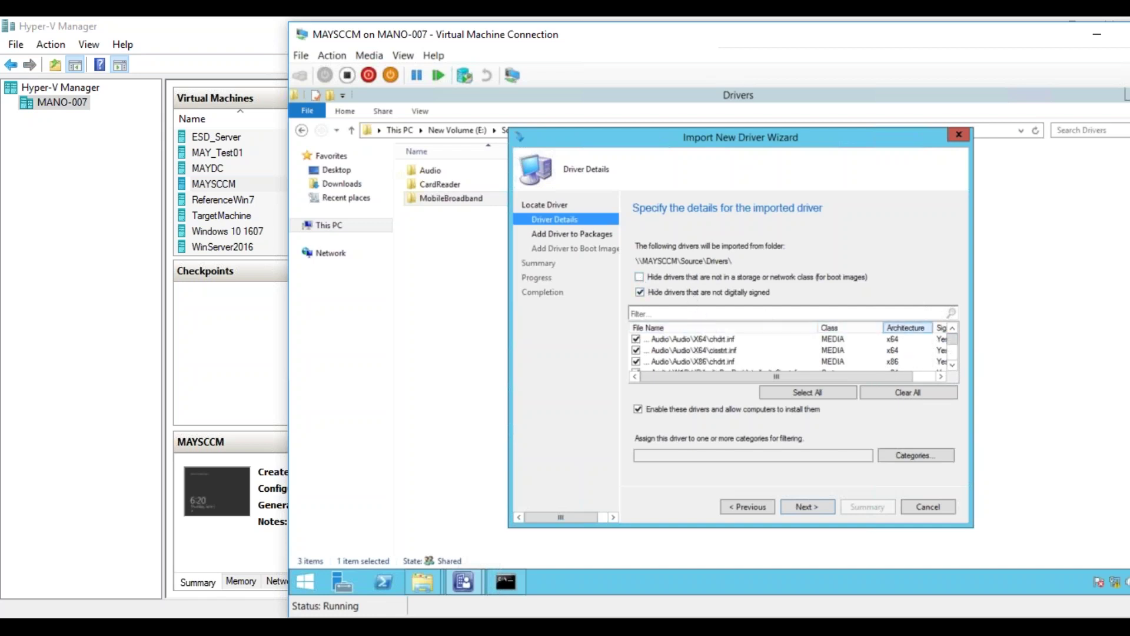
pyautogui.moveTo(951, 341); pyautogui.dragTo(954, 361)
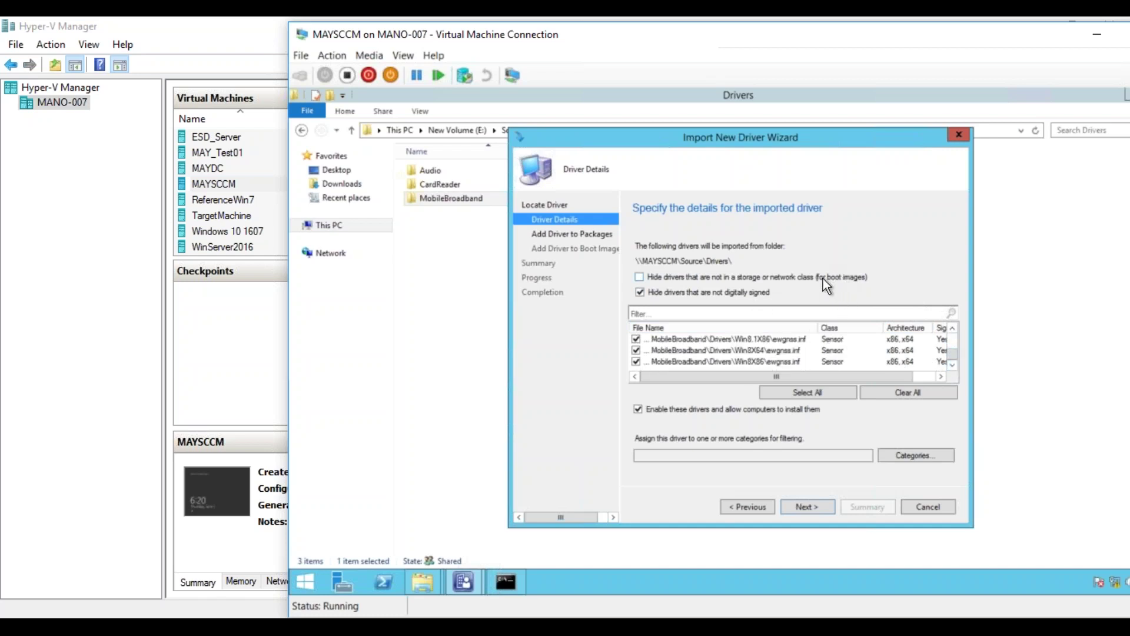
pyautogui.click(733, 277)
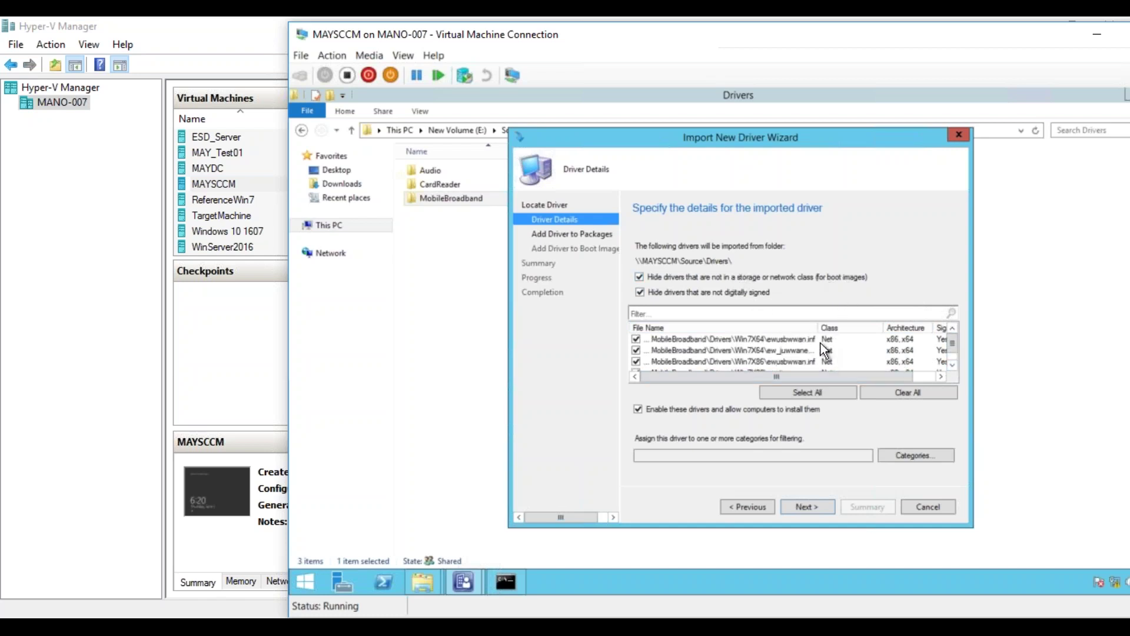
pyautogui.click(781, 275)
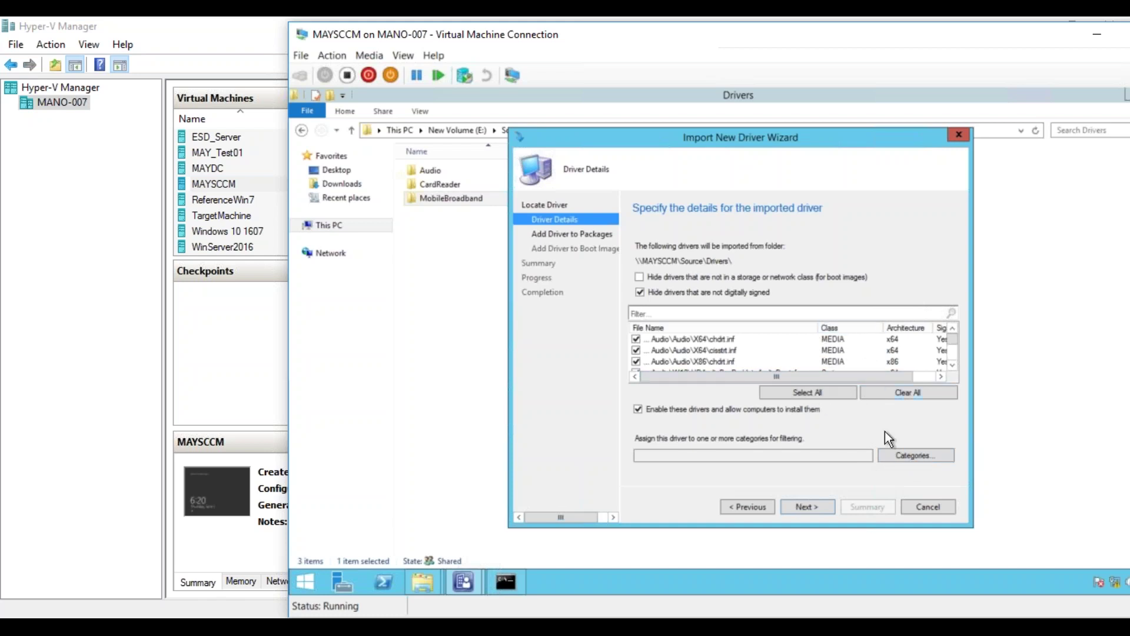
# - Create an HPEliteBook840 administrative category and assign it to the drivers being imported
pyautogui.click(935, 457)
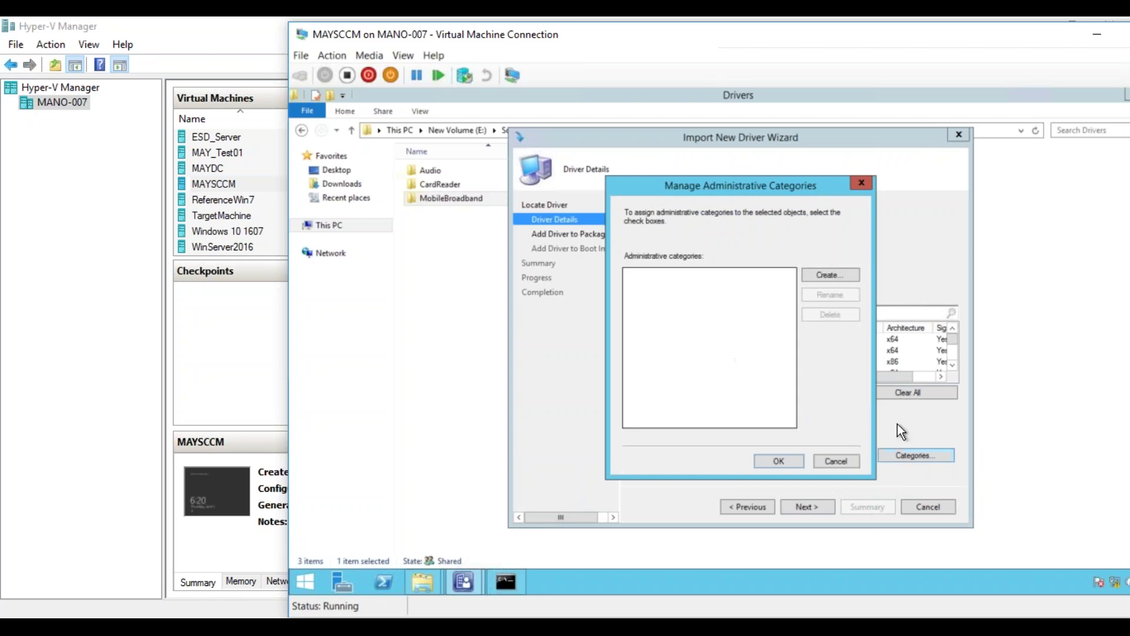
pyautogui.click(824, 275)
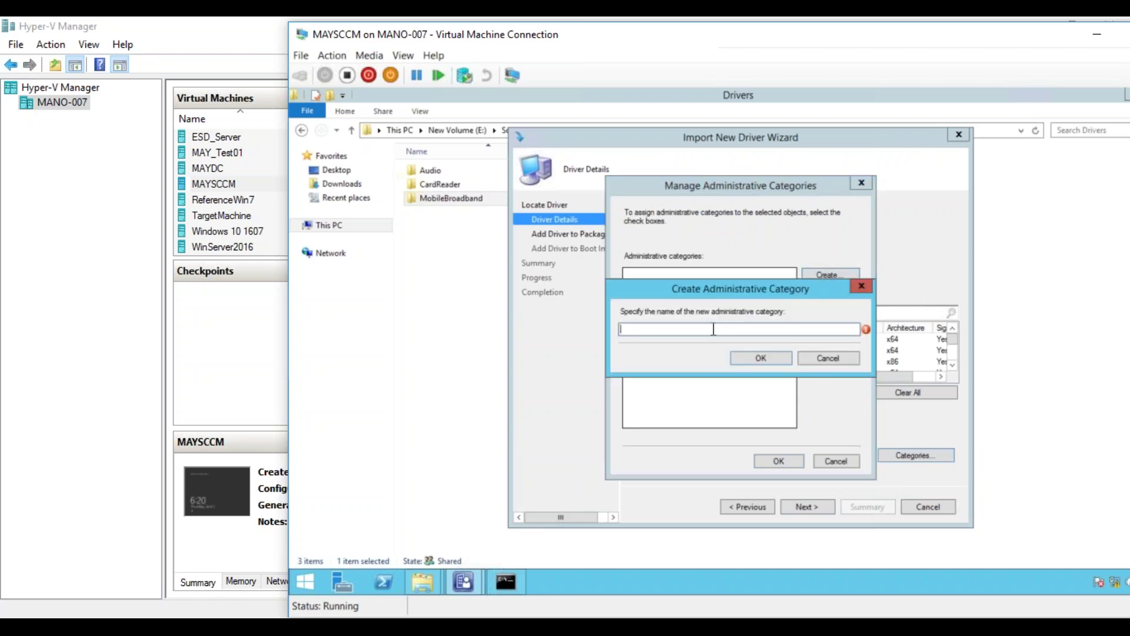
pyautogui.write('HPEliteBook840')
pyautogui.click(749, 356)
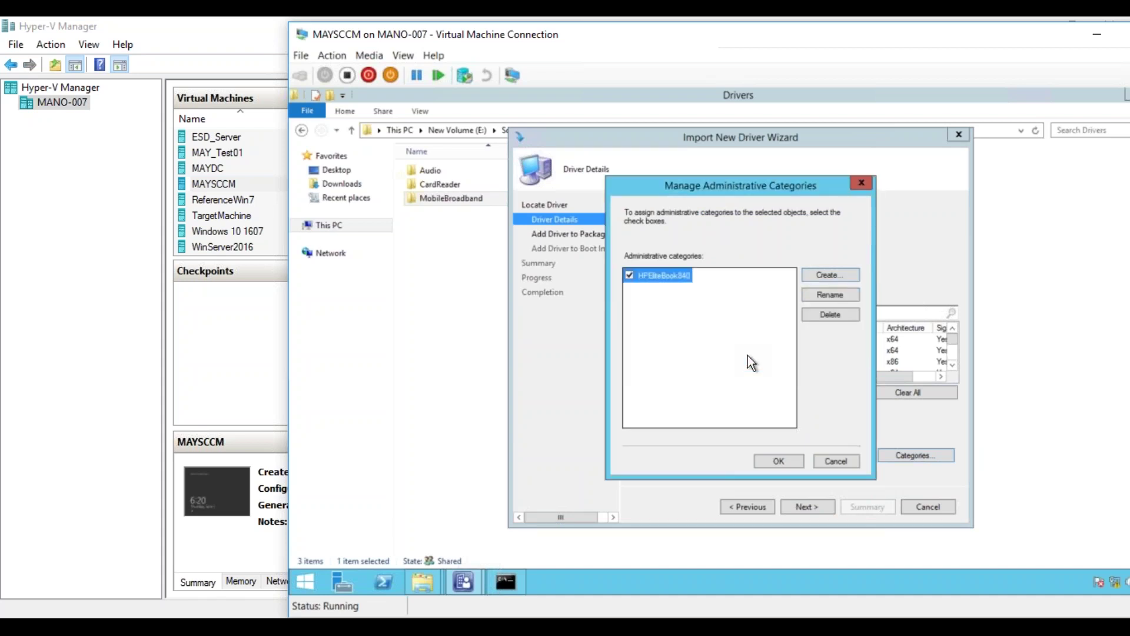
pyautogui.click(792, 459)
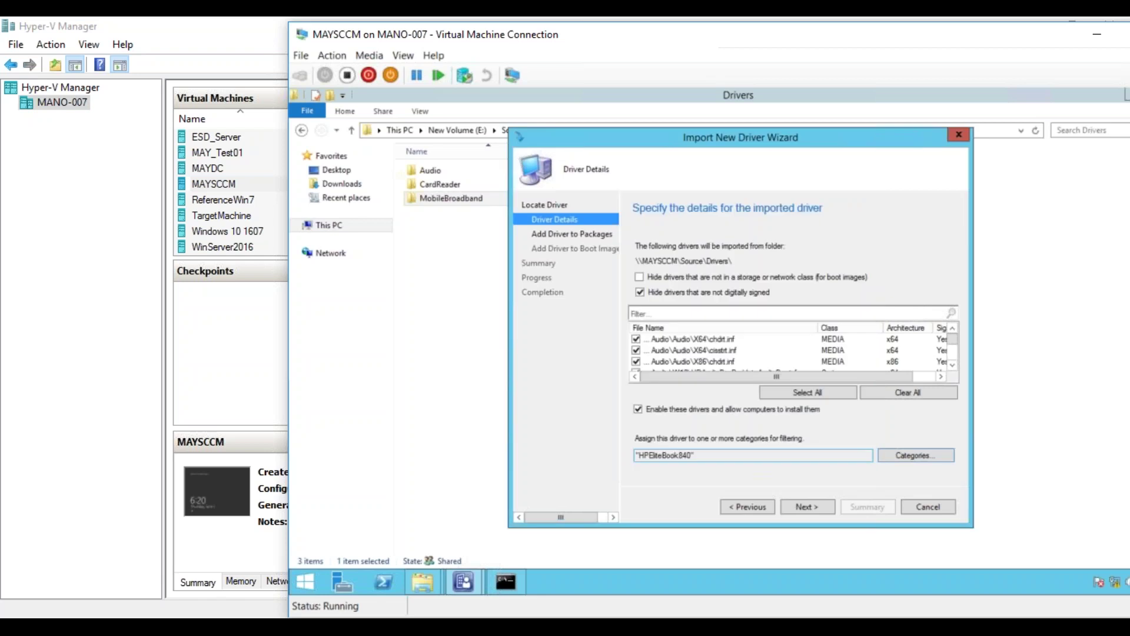
# - Advance the import wizard to the Add Driver to Packages page
pyautogui.click(807, 507)
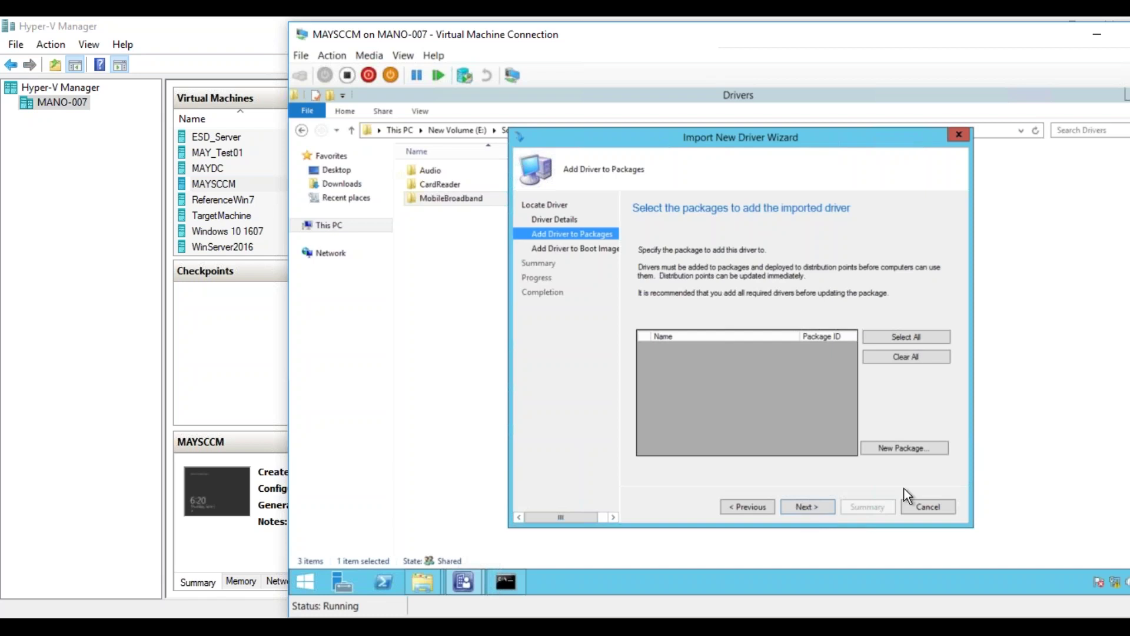
# - Start a new driver package named HPEliteBook840, comment 'Windows 7 Drivers', path \\MAYSCCM\SCCMDrivers\HPElitebook840
pyautogui.click(890, 449)
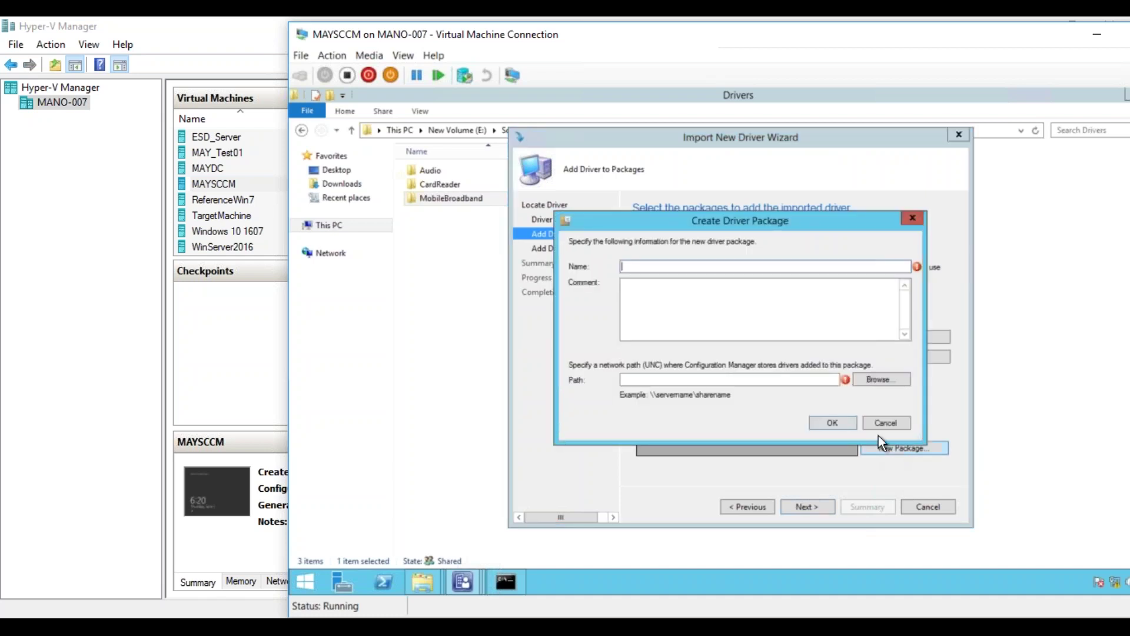
pyautogui.write('HPEliteBook840')
pyautogui.click(756, 313)
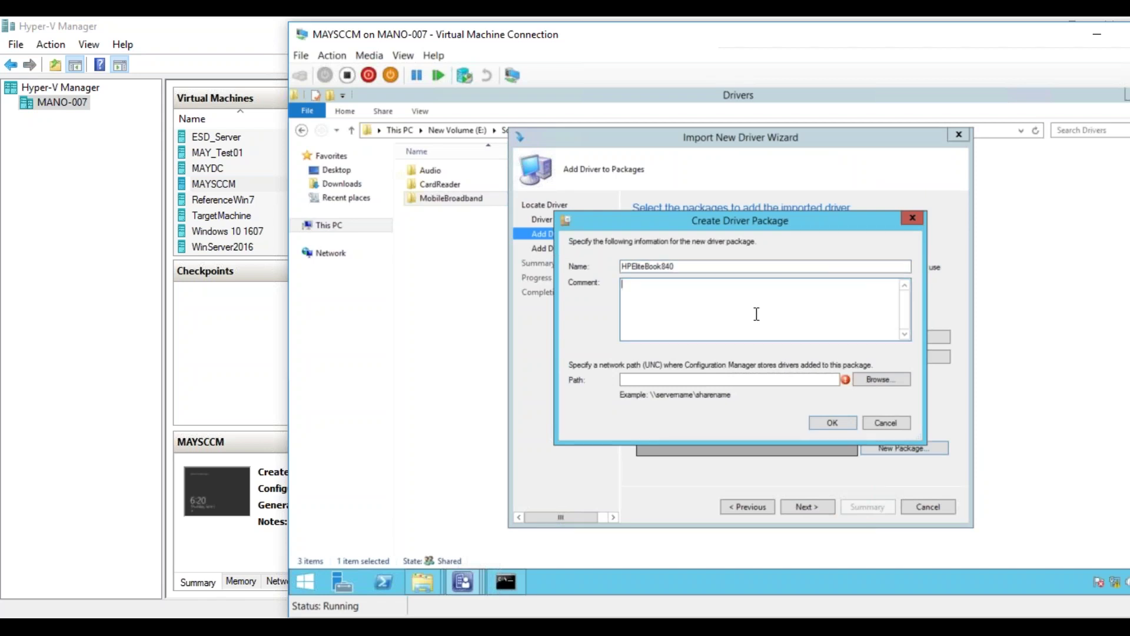
pyautogui.write('Windows 7 Drivers')
pyautogui.click(781, 380)
pyautogui.write('\\\\')
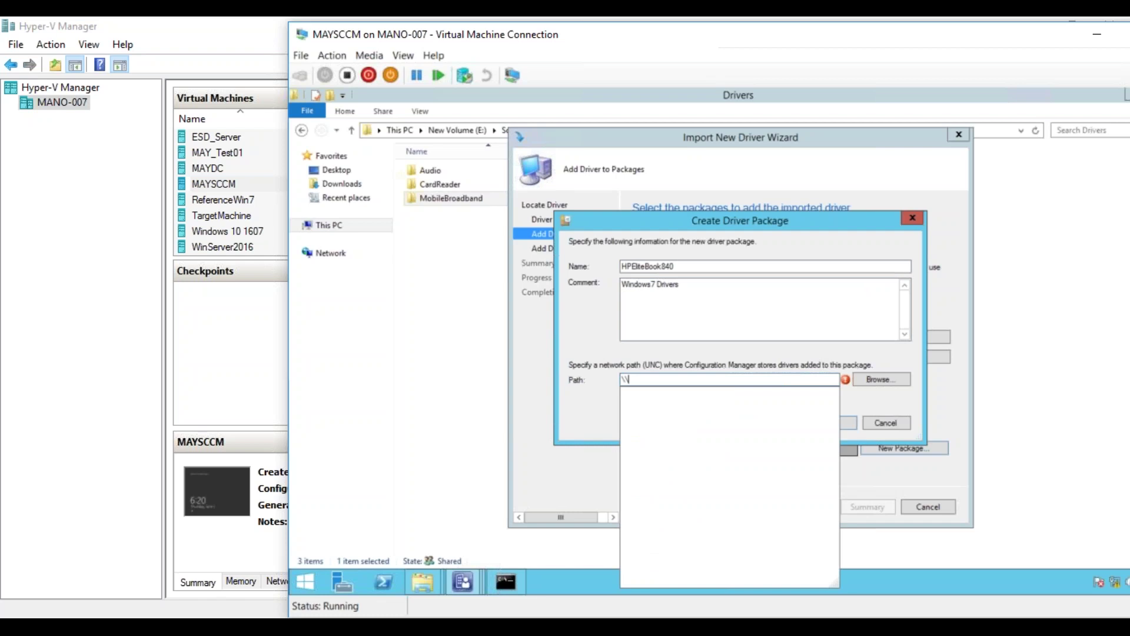
pyautogui.write('MAYSCCM')
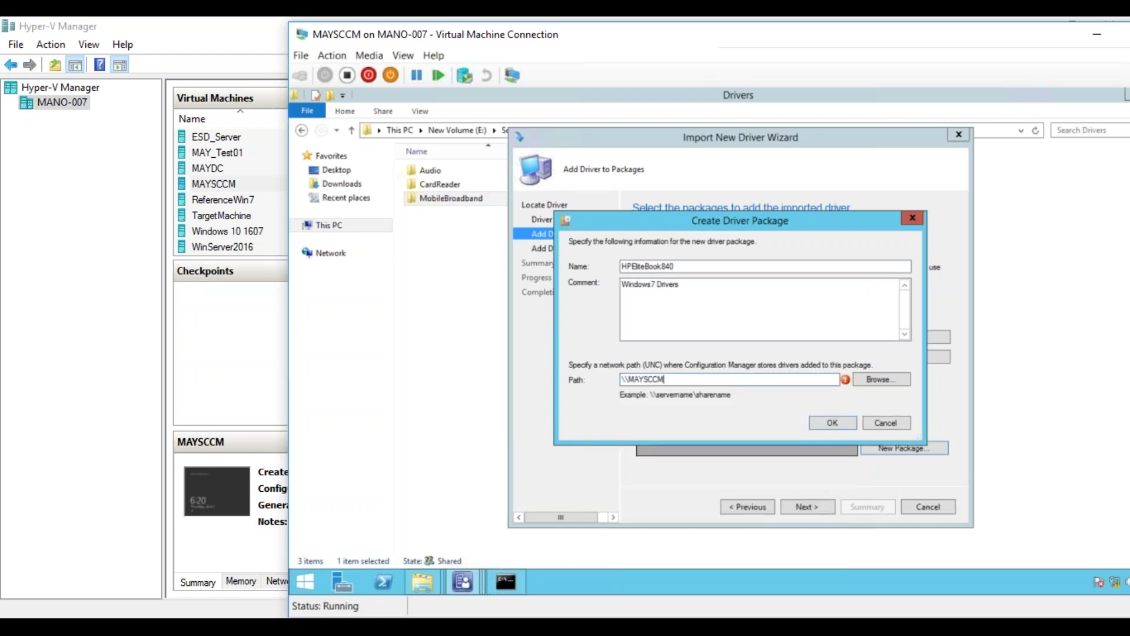
pyautogui.write('\\SCCMDrivers\\HPElitebook840')
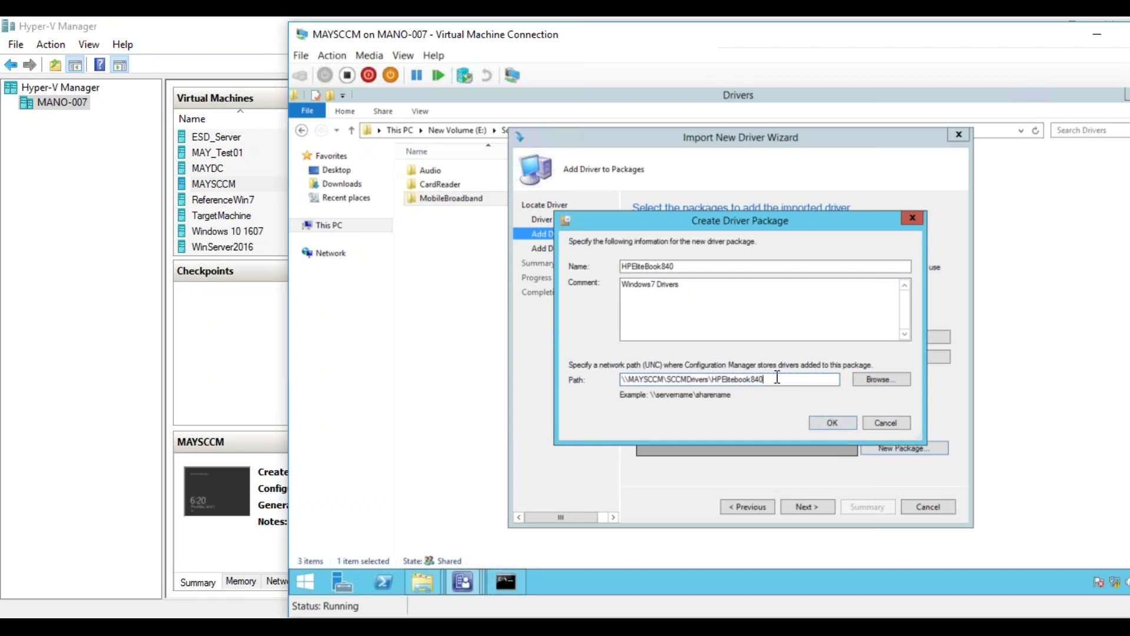
pyautogui.moveTo(764, 380); pyautogui.dragTo(712, 380)
# - In File Explorer, go to E:\Source\SCCMDrivers and create a new folder there
pyautogui.moveTo(426, 580)
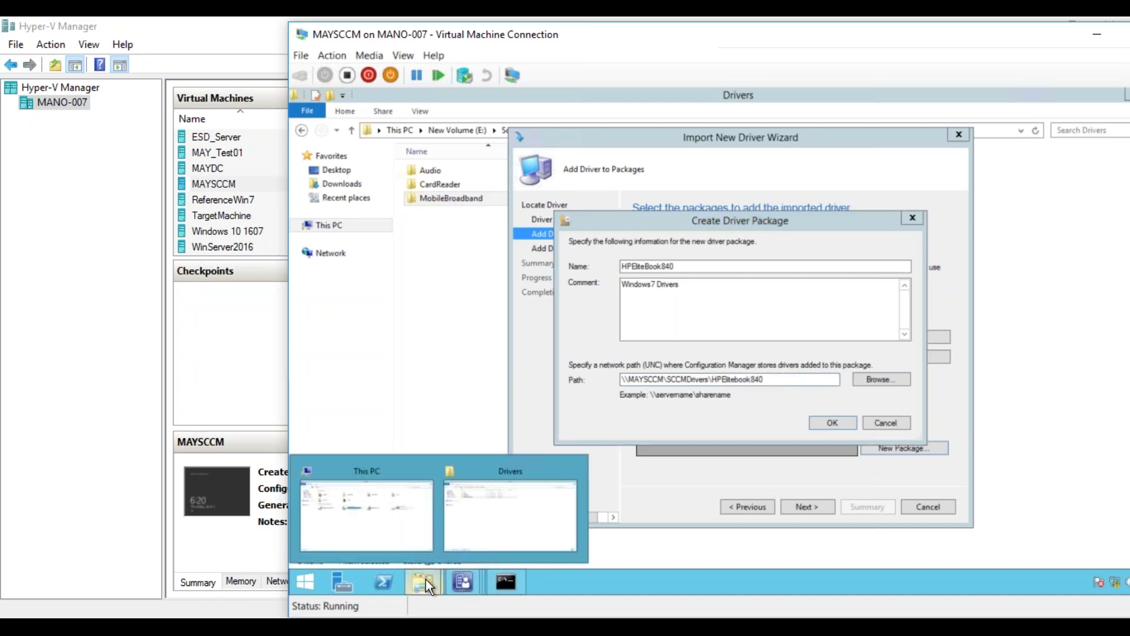
pyautogui.click(393, 517)
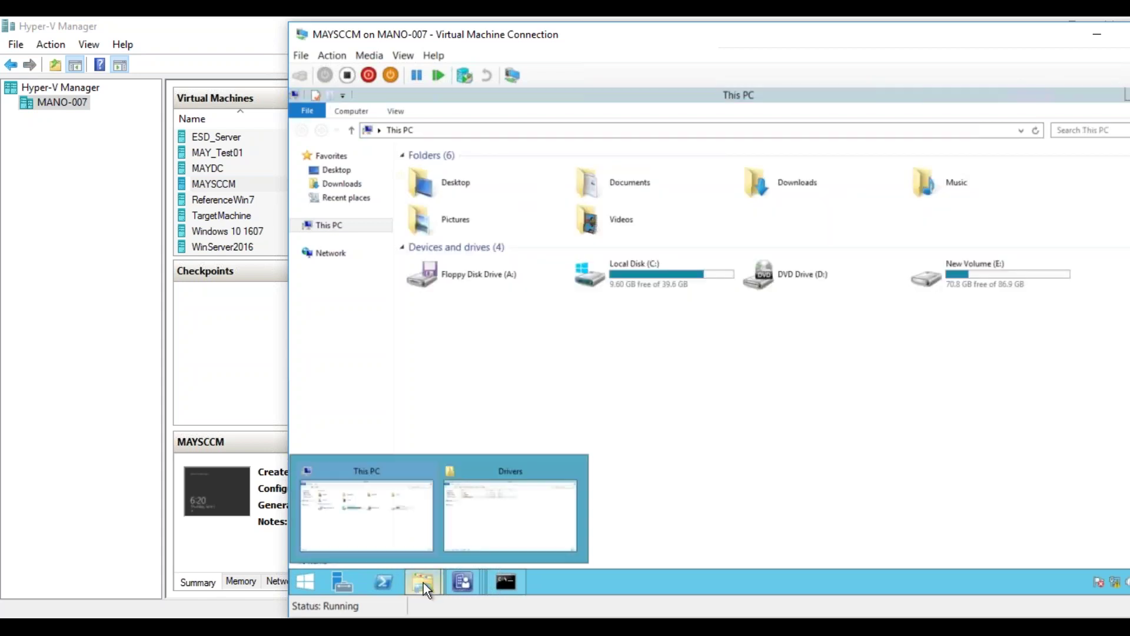
pyautogui.click(482, 534)
pyautogui.click(512, 130)
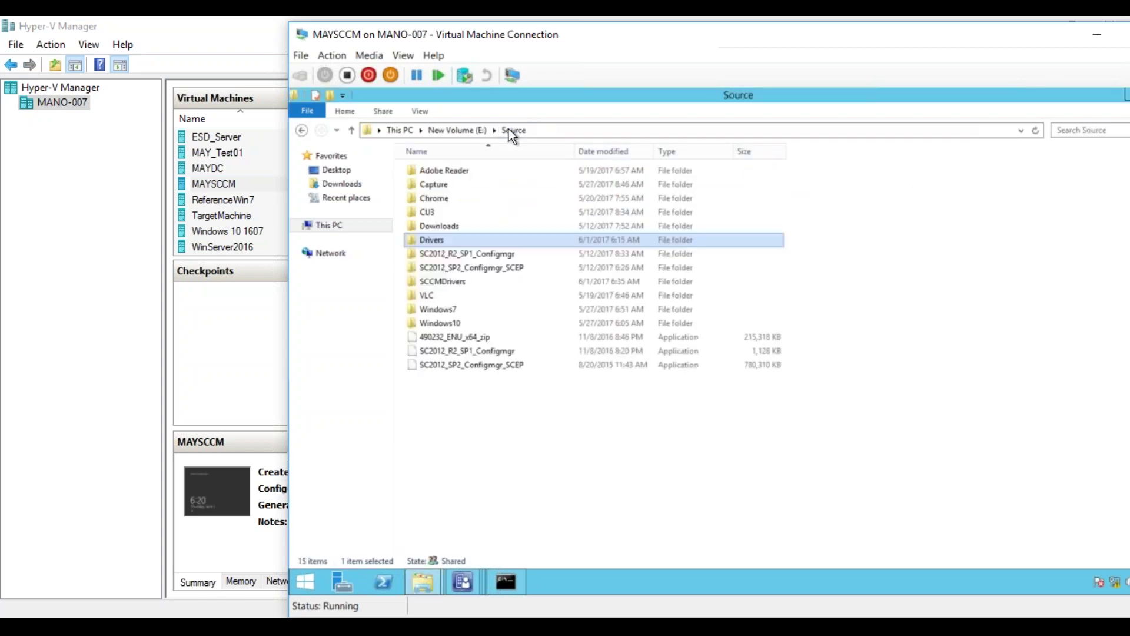
pyautogui.doubleClick(453, 286)
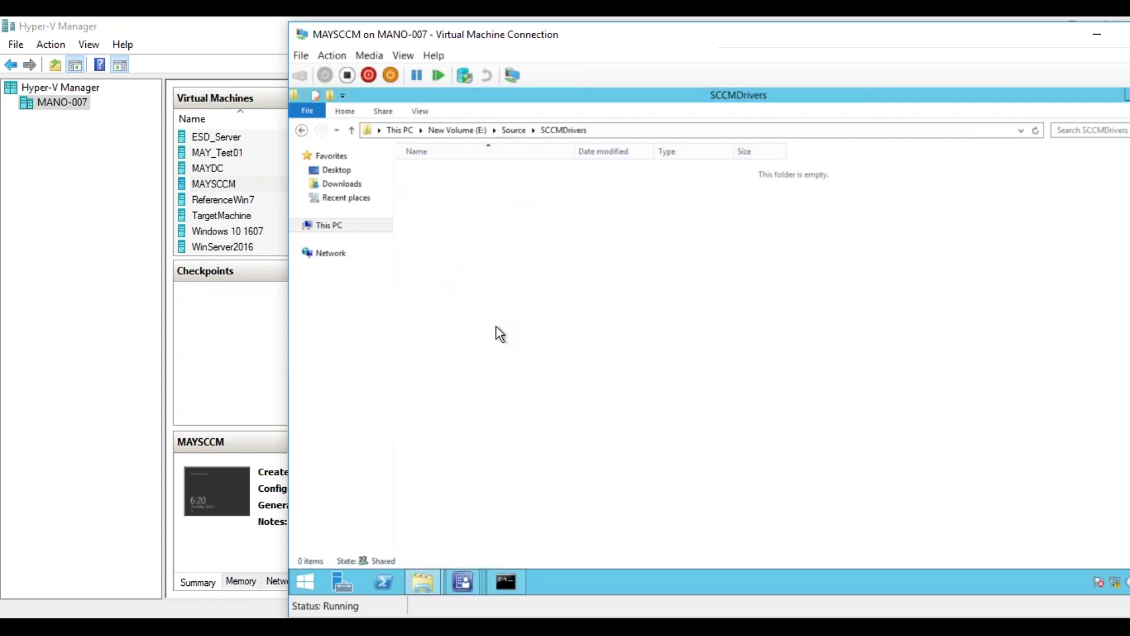
pyautogui.rightClick(486, 275)
pyautogui.rightClick(549, 245)
pyautogui.moveTo(507, 397)
pyautogui.click(581, 395)
# - Rename the new folder in SCCMDrivers to HPElitebook840
pyautogui.click(578, 330)
pyautogui.click(448, 176)
pyautogui.doubleClick(444, 173)
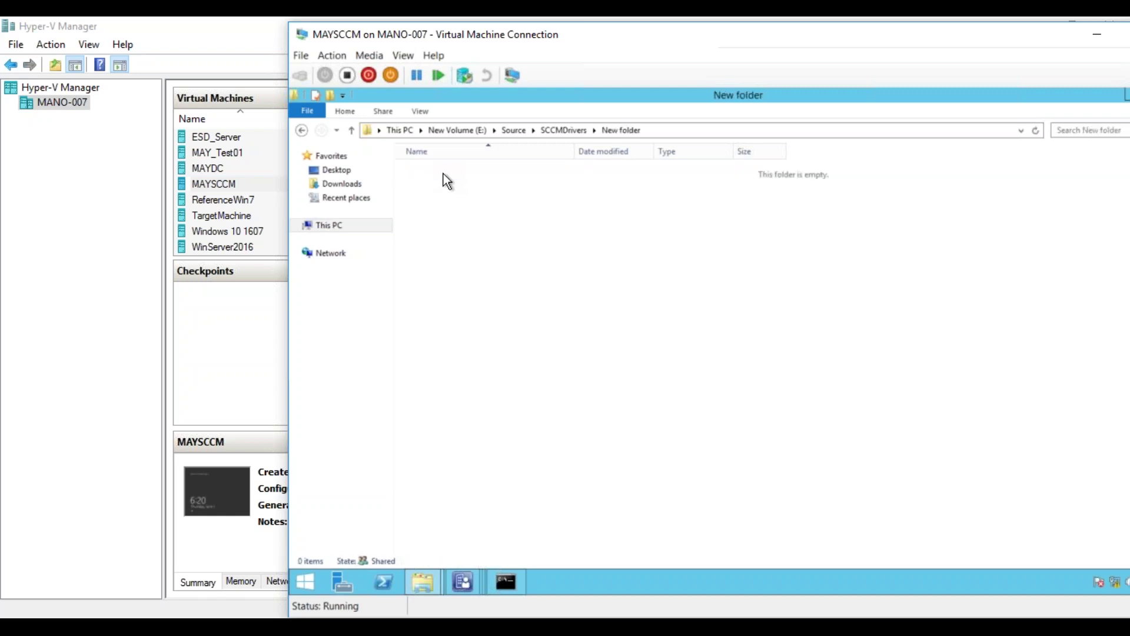
pyautogui.click(562, 133)
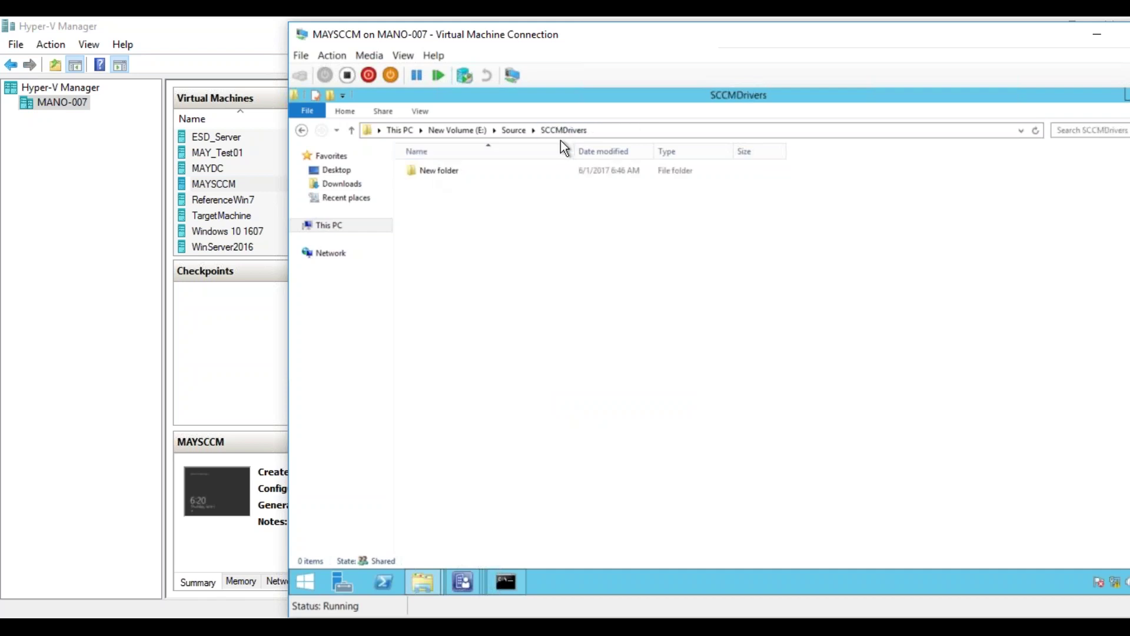
pyautogui.click(453, 172)
pyautogui.click(453, 171)
pyautogui.write('HPElitebook840')
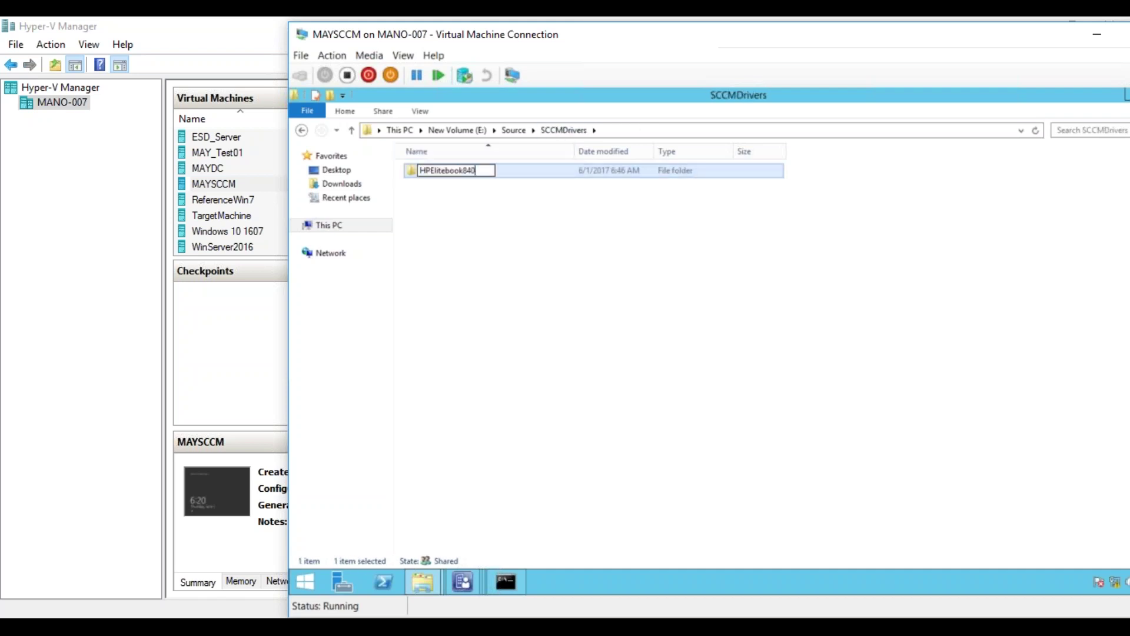
pyautogui.click(514, 488)
# - Correct the package path to \\MAYSCCM\Source\SCCMDrivers\HPElitebook840 and create the HPEliteBook840 package
pyautogui.moveTo(468, 578)
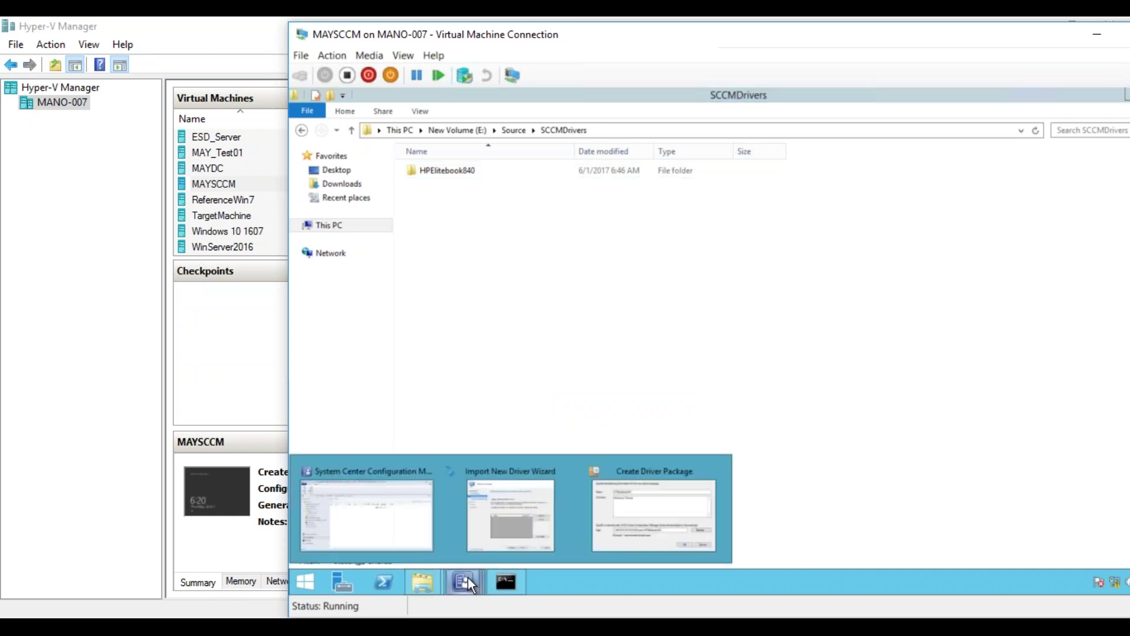
pyautogui.click(635, 522)
pyautogui.click(838, 424)
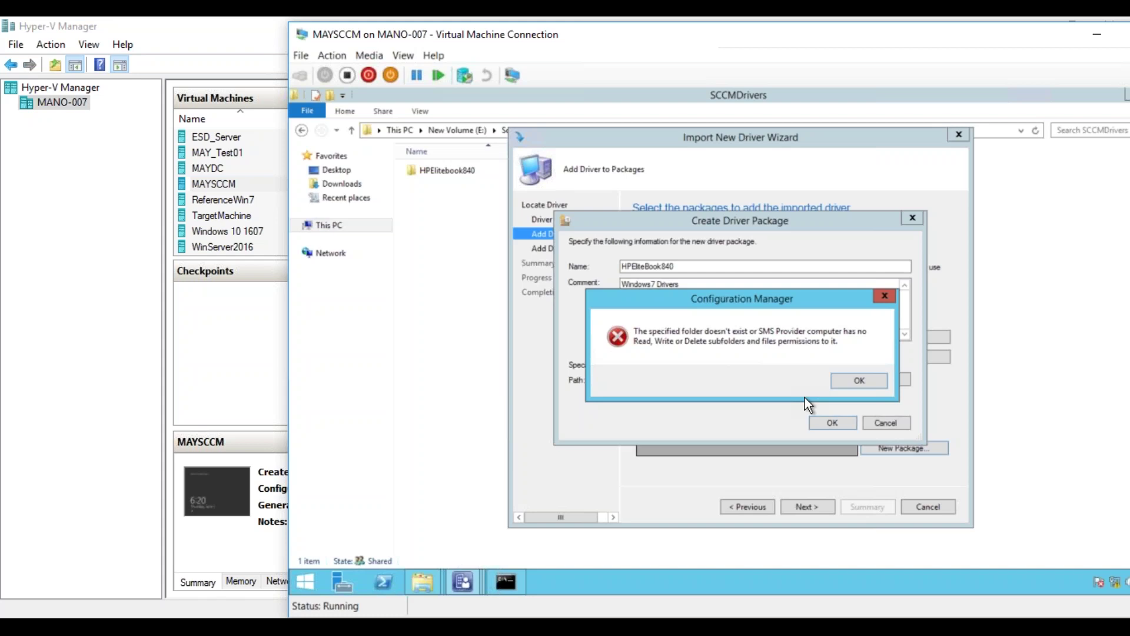
pyautogui.click(845, 379)
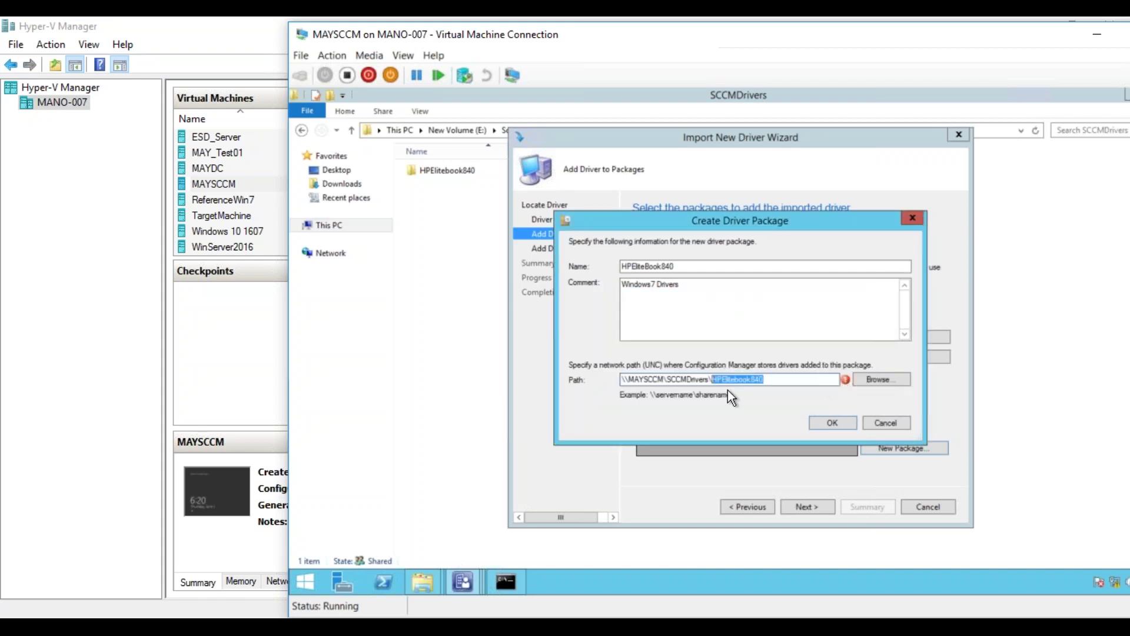
pyautogui.click(674, 382)
pyautogui.write('Source')
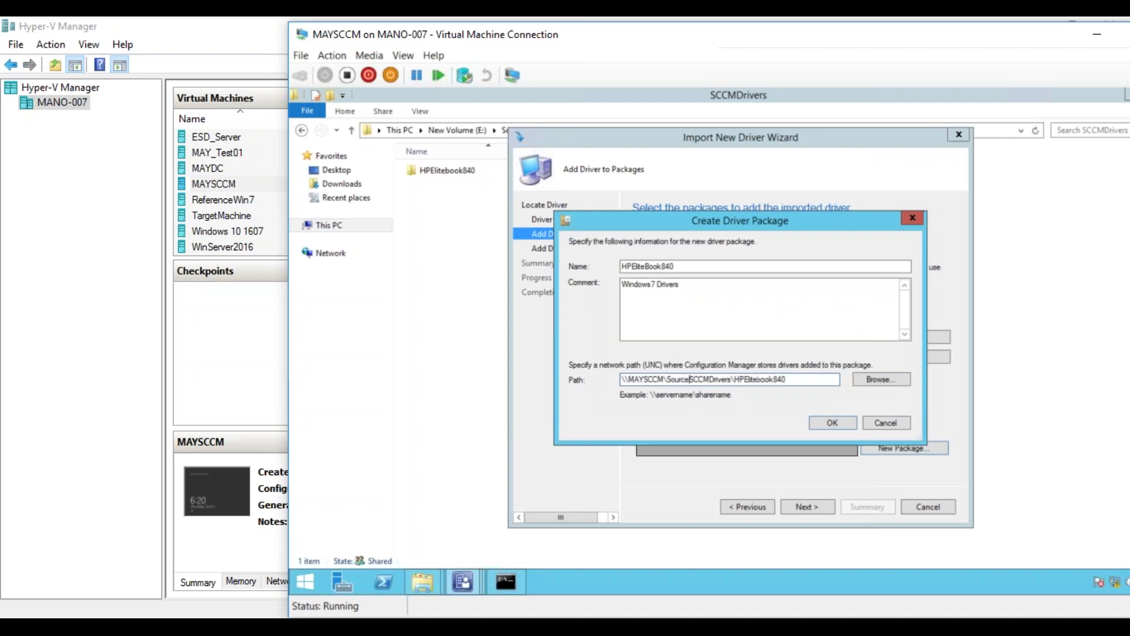
pyautogui.write('\\')
pyautogui.click(829, 427)
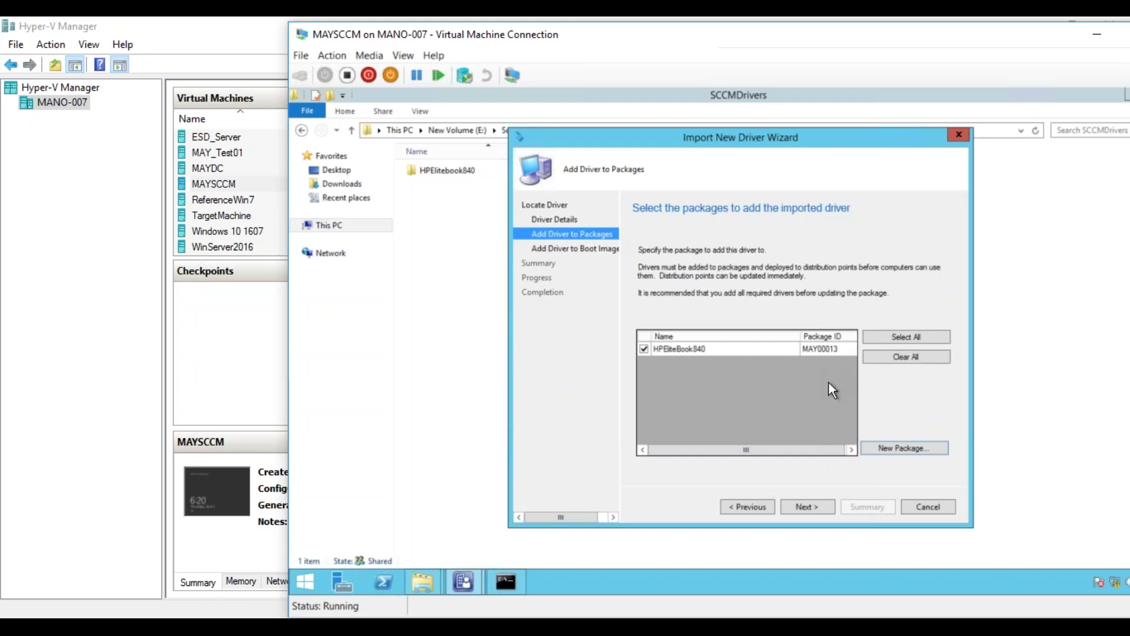
# - Skip boot images, review the Summary, and start importing drivers into HPEliteBook840
pyautogui.click(808, 506)
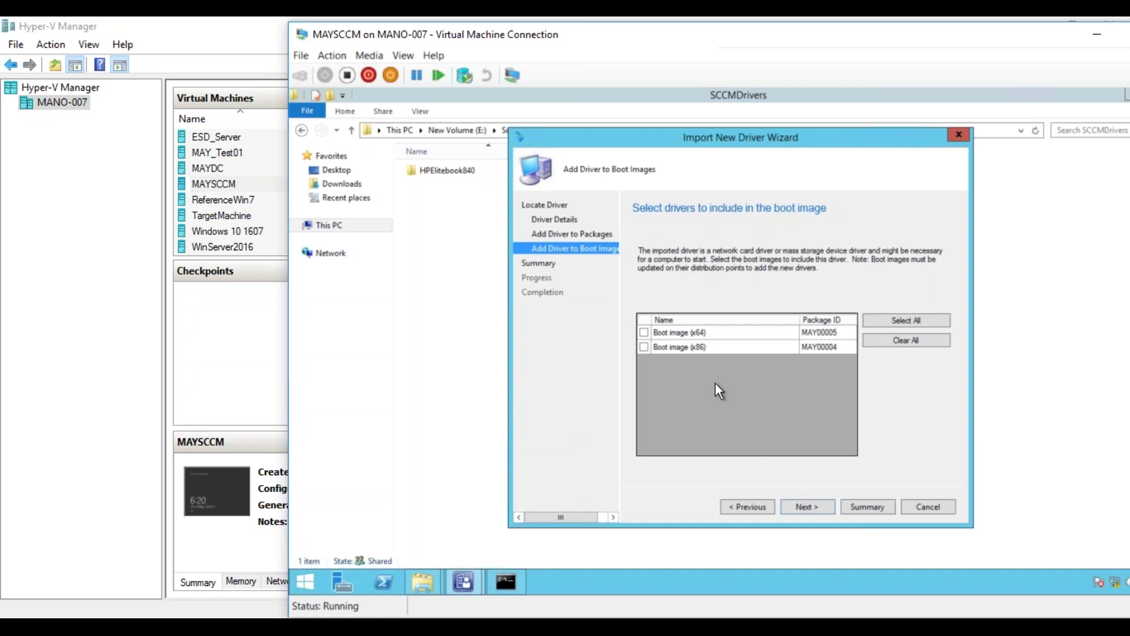
pyautogui.click(822, 515)
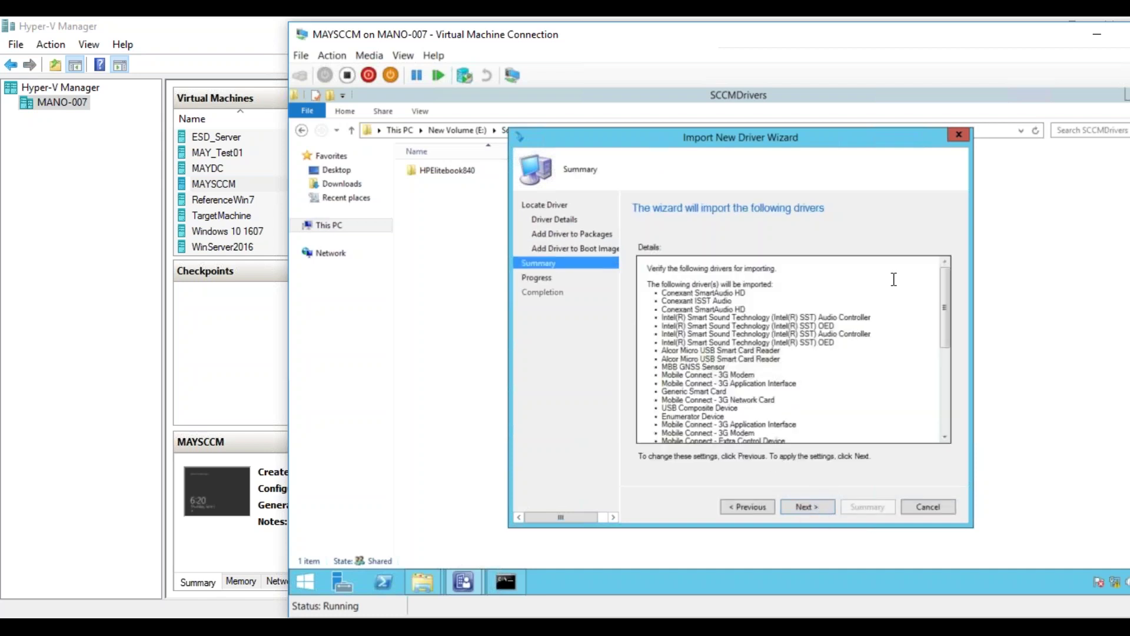
pyautogui.moveTo(946, 323); pyautogui.dragTo(948, 443)
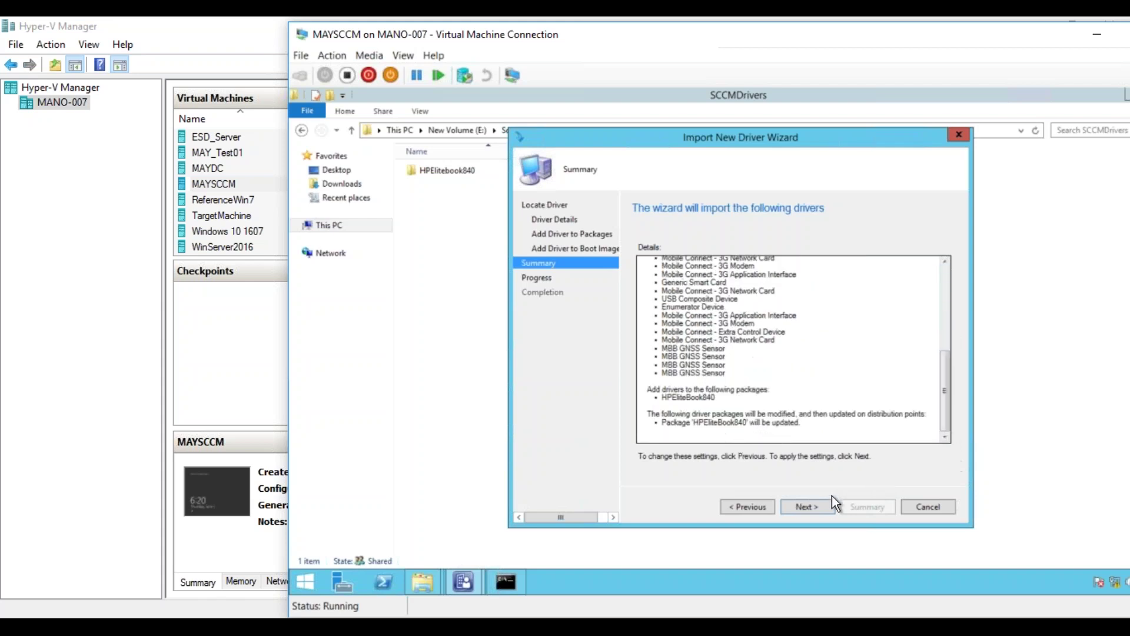
pyautogui.click(820, 506)
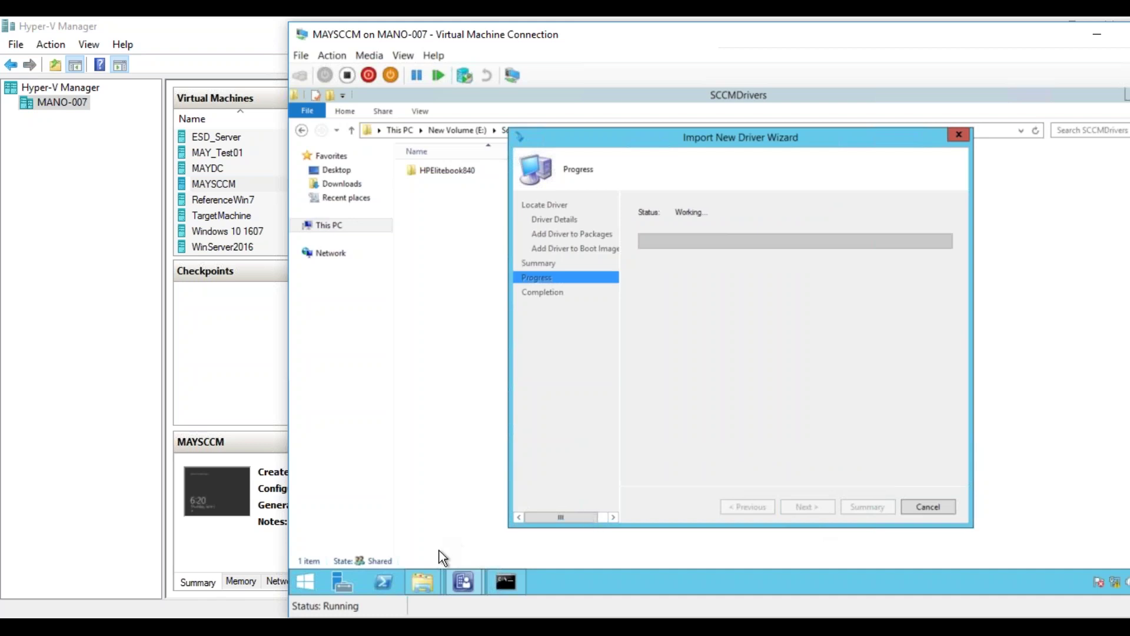
# - Check the console's Drivers view, then return to the import wizard and shift it right
pyautogui.moveTo(466, 586)
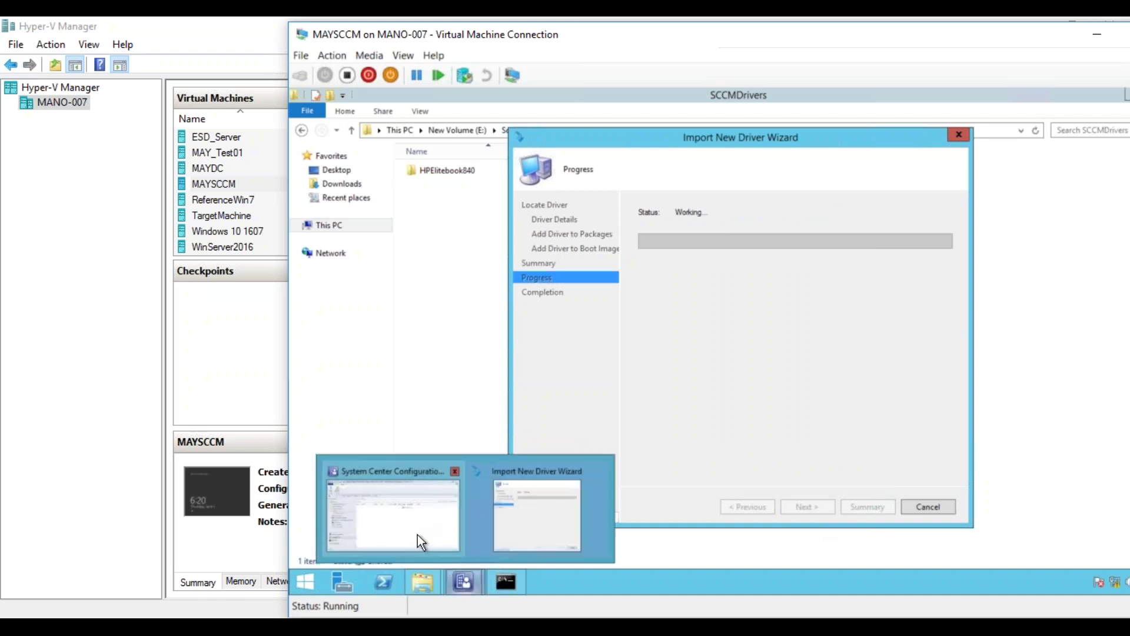
pyautogui.click(418, 534)
pyautogui.moveTo(471, 579)
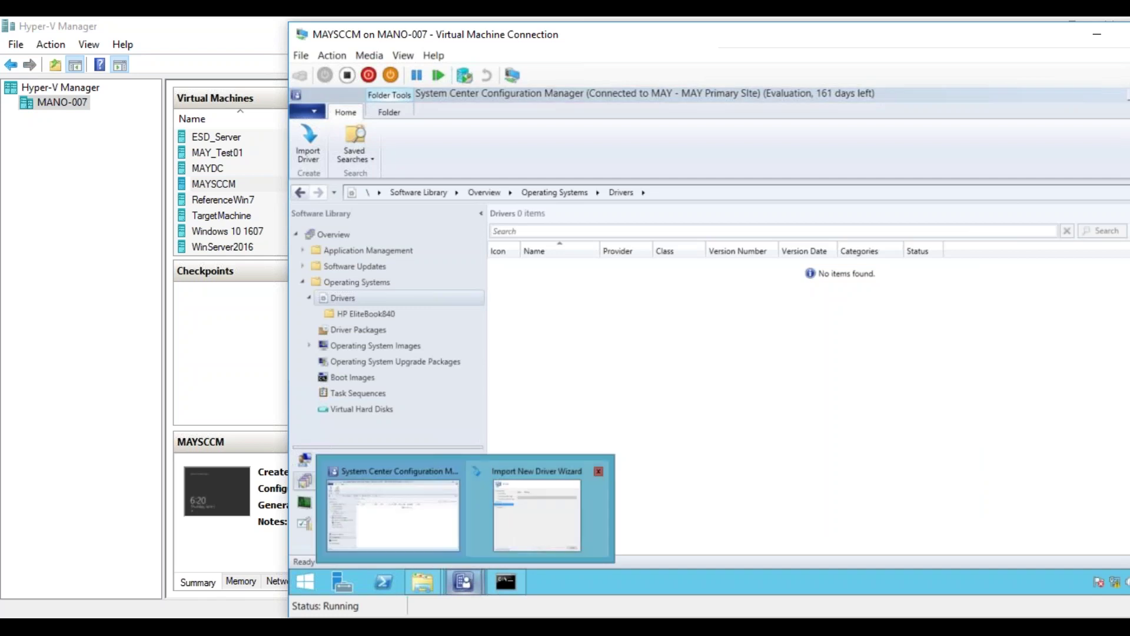
pyautogui.click(535, 531)
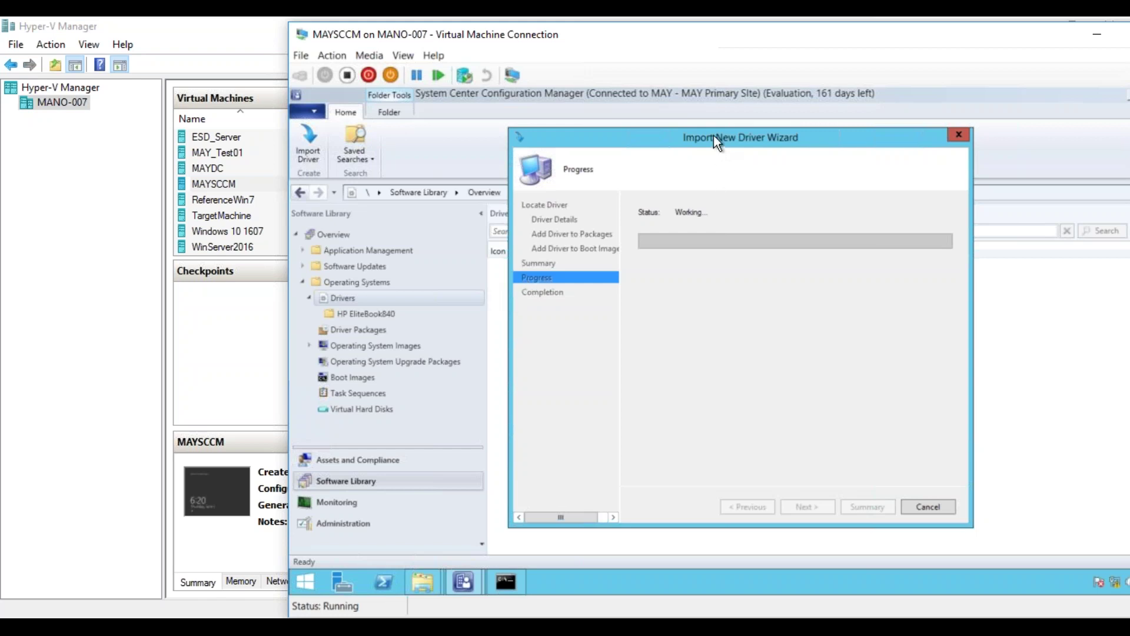
pyautogui.moveTo(713, 135); pyautogui.dragTo(740, 142)
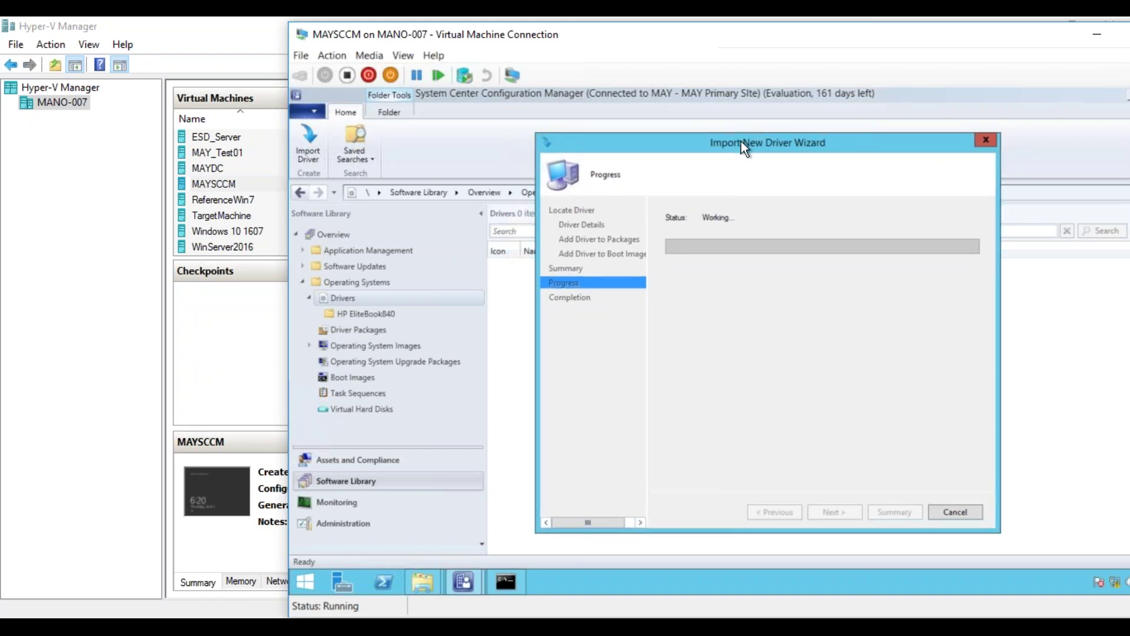
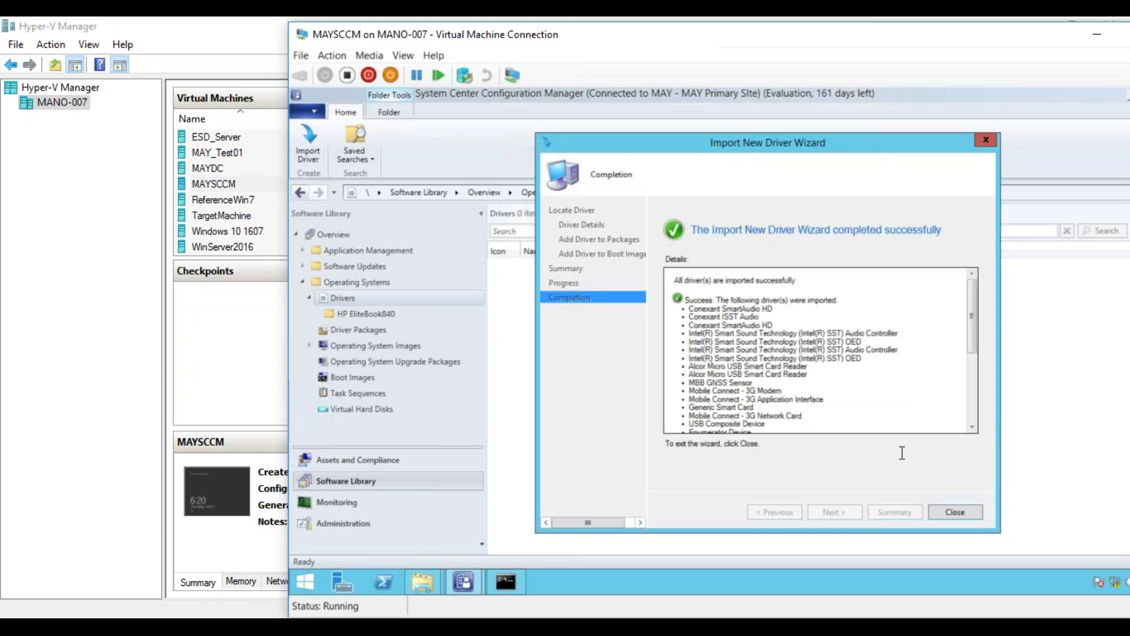
# - Review the import details and close the finished wizard, leaving 32 HPEliteBook840 drivers listed
pyautogui.moveTo(970, 344); pyautogui.dragTo(968, 423)
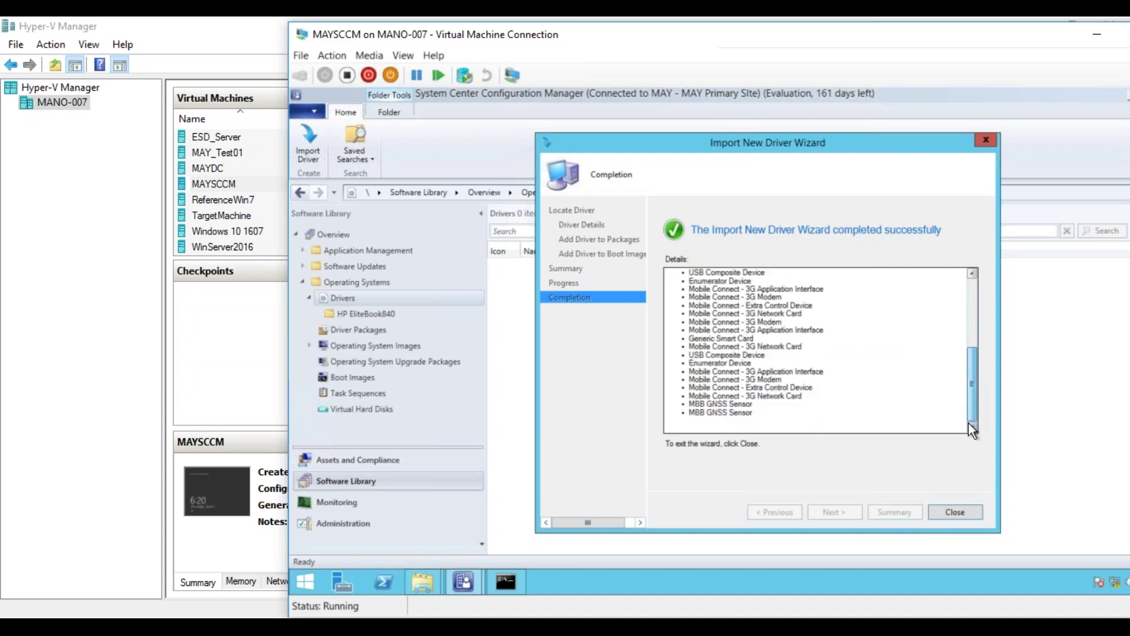
pyautogui.click(957, 511)
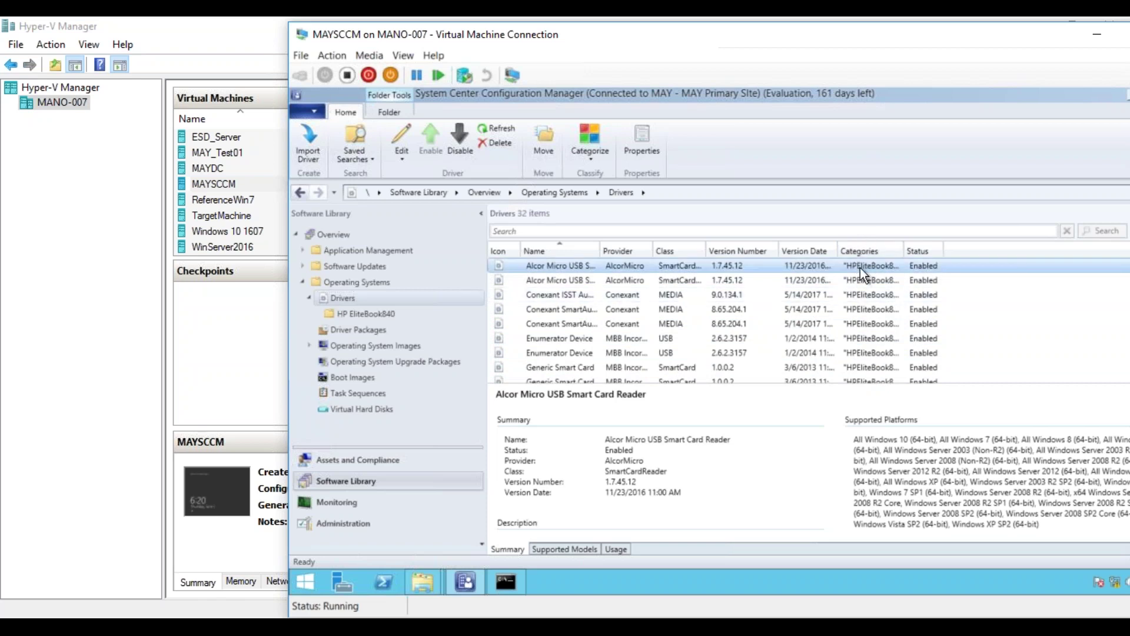
# - Move all 32 drivers into the HP EliteBook840 folder, check it, then view Driver Packages
pyautogui.hotkey('shift', 'Down')
pyautogui.hotkey('shift', 'Down')
pyautogui.hotkey('shift', 'Down')
pyautogui.hotkey('shift', 'Down')
pyautogui.hotkey('shift', 'Down')
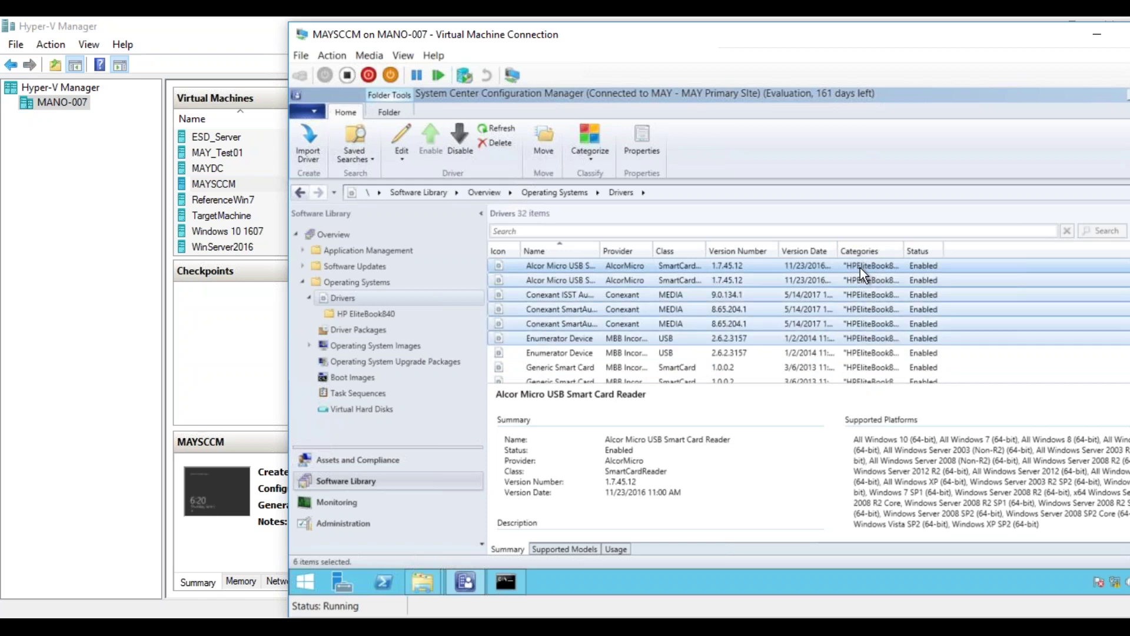
pyautogui.hotkey('ctrl', 'a')
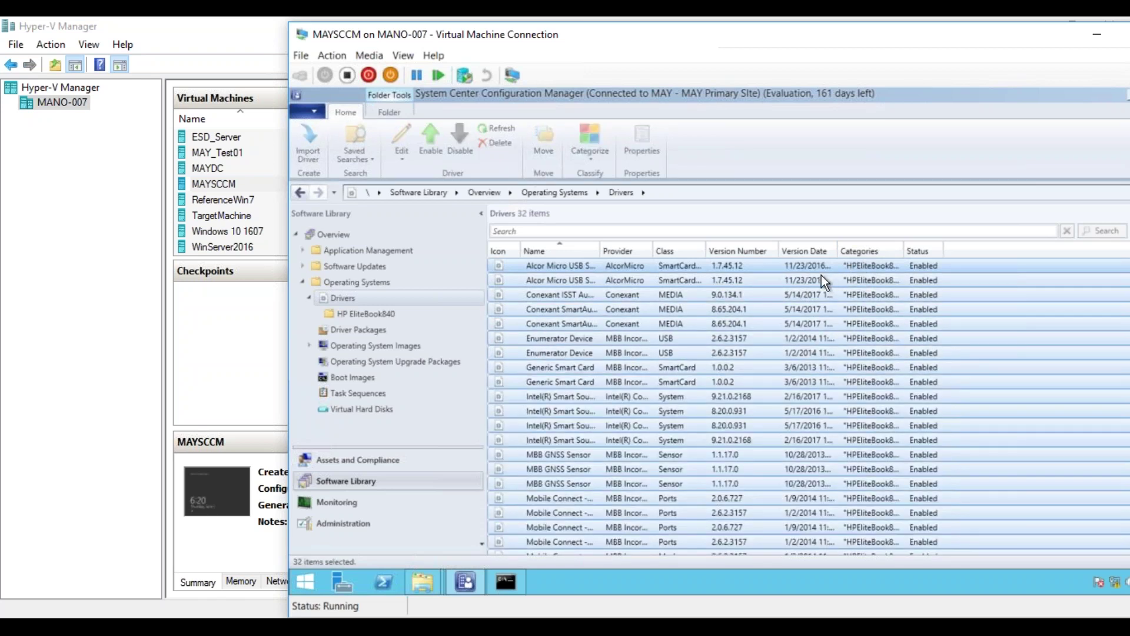
pyautogui.rightClick(778, 265)
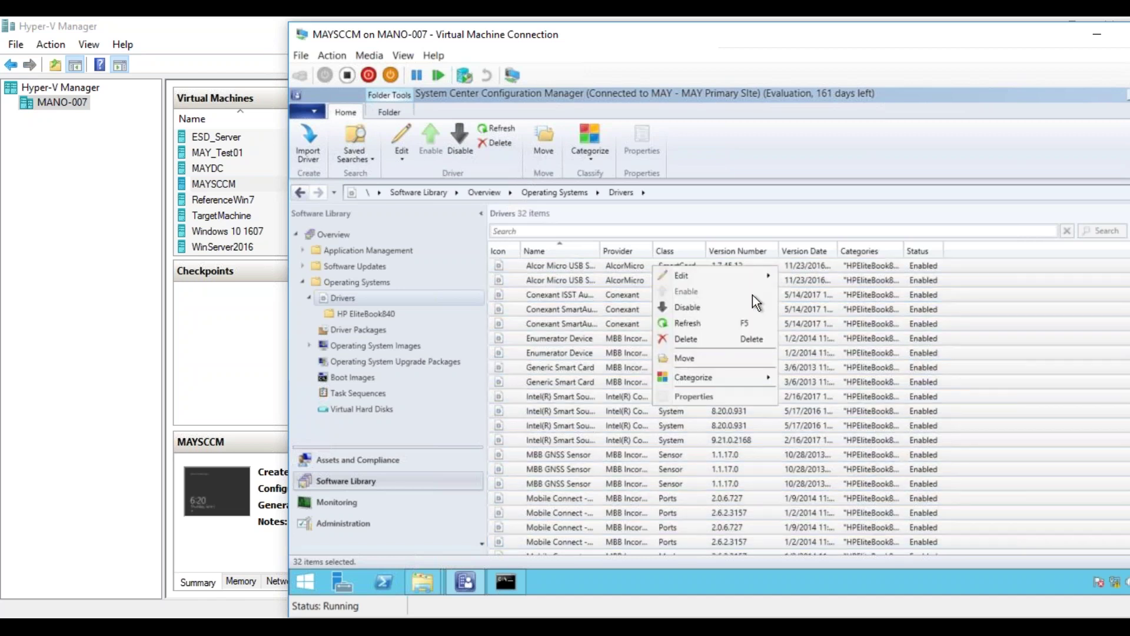
pyautogui.click(692, 358)
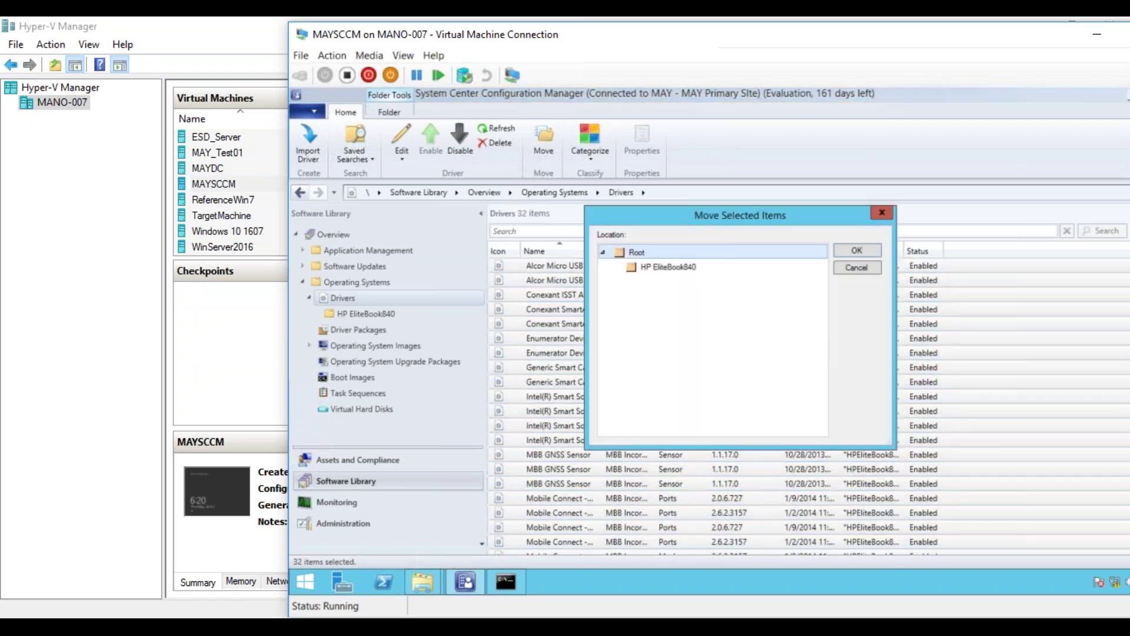
pyautogui.click(677, 267)
pyautogui.click(858, 250)
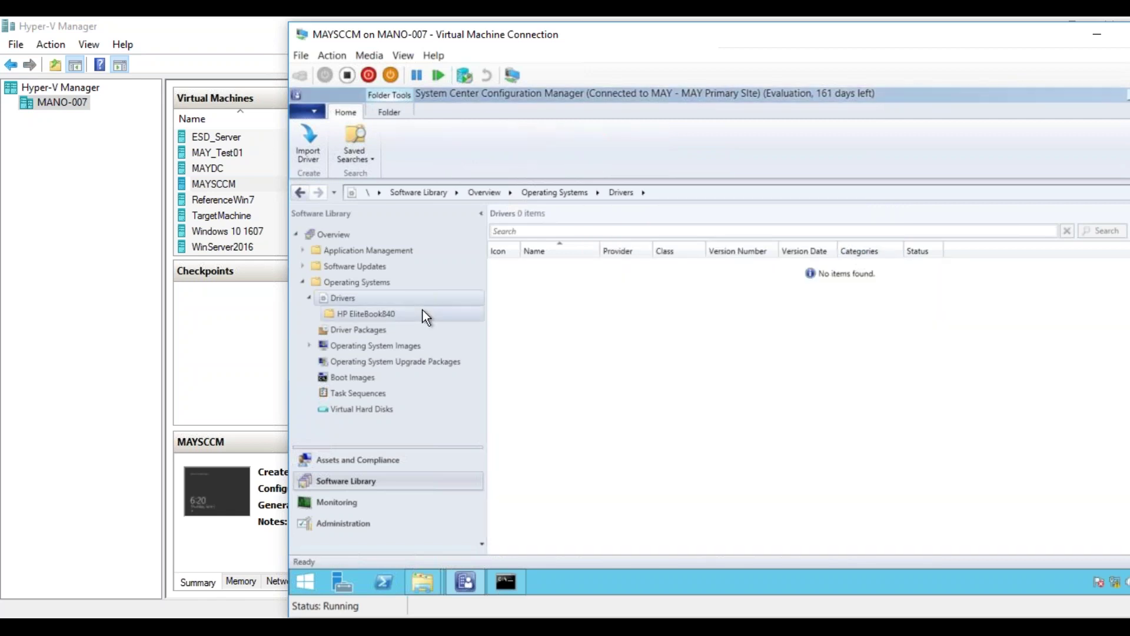
pyautogui.click(384, 313)
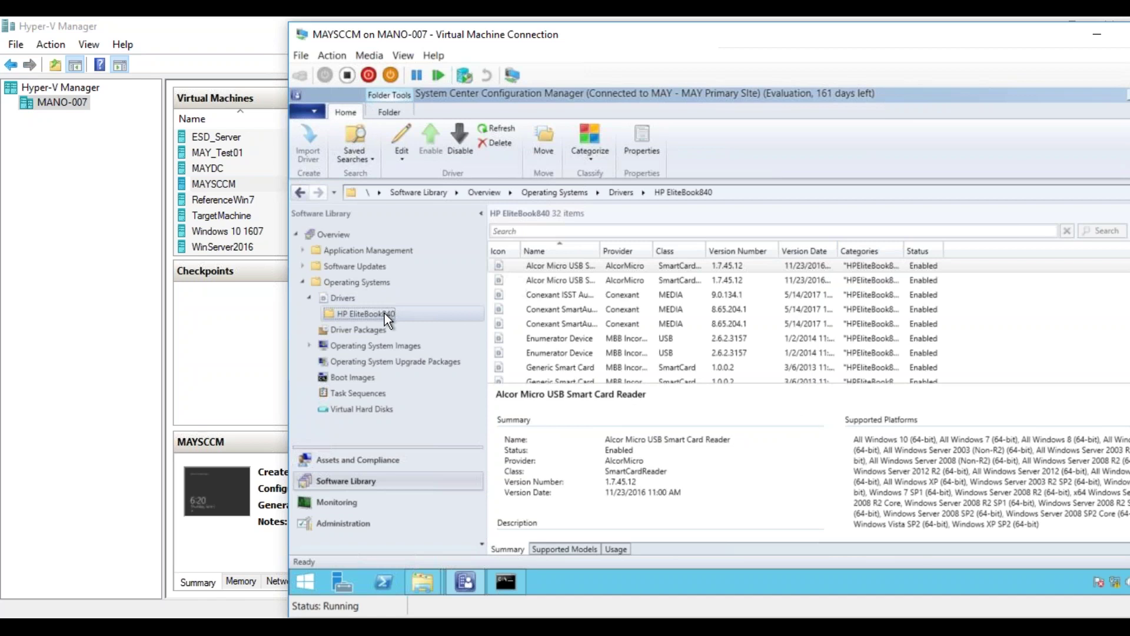
pyautogui.click(374, 330)
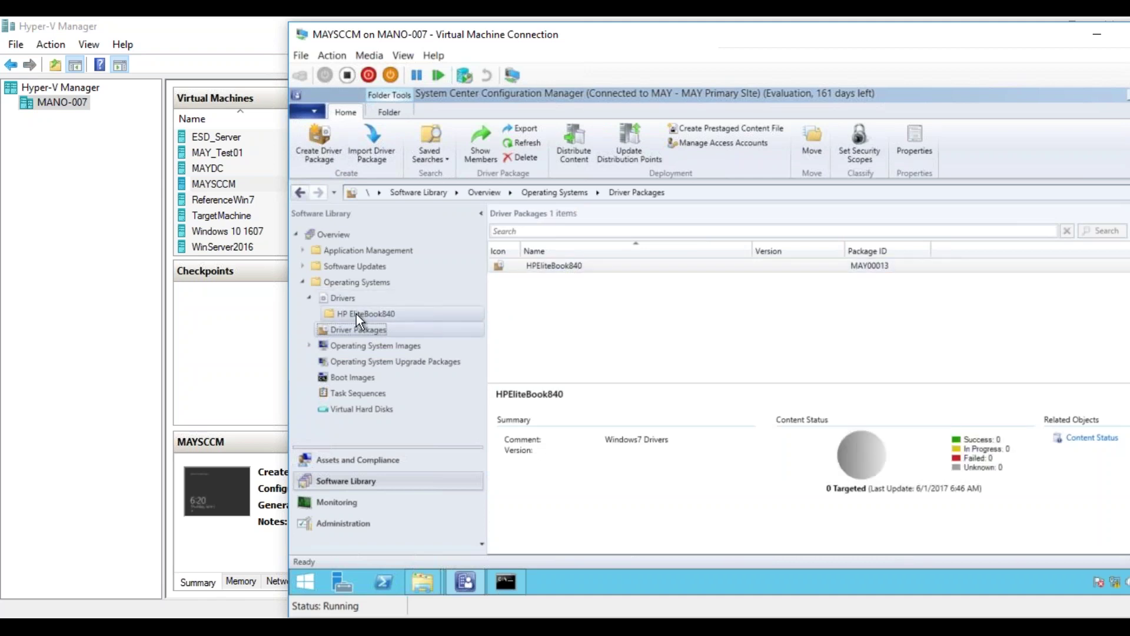
# - Distribute the HPEliteBook840 driver package's content to the MAYSCCM.MAYLAB.COM distribution point
pyautogui.rightClick(621, 266)
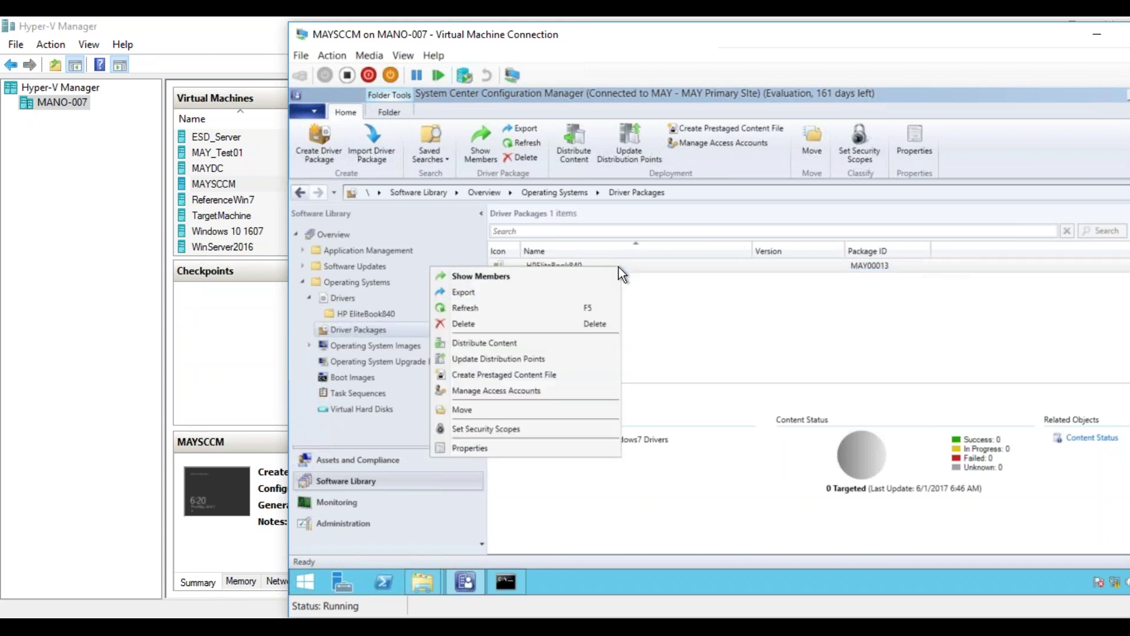
pyautogui.click(547, 345)
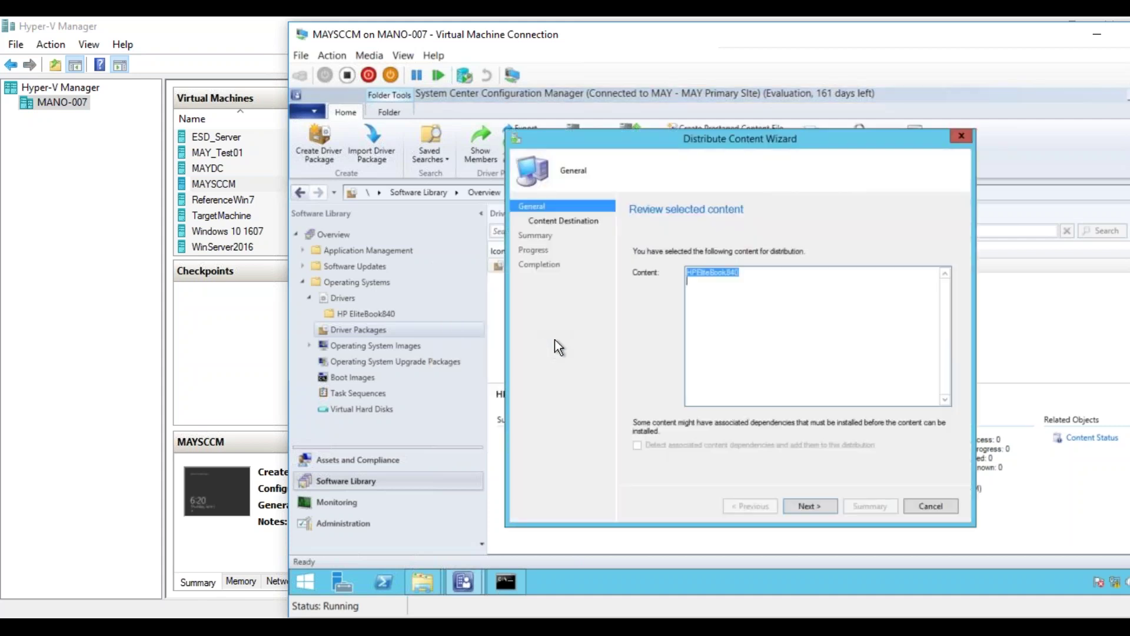
pyautogui.click(792, 506)
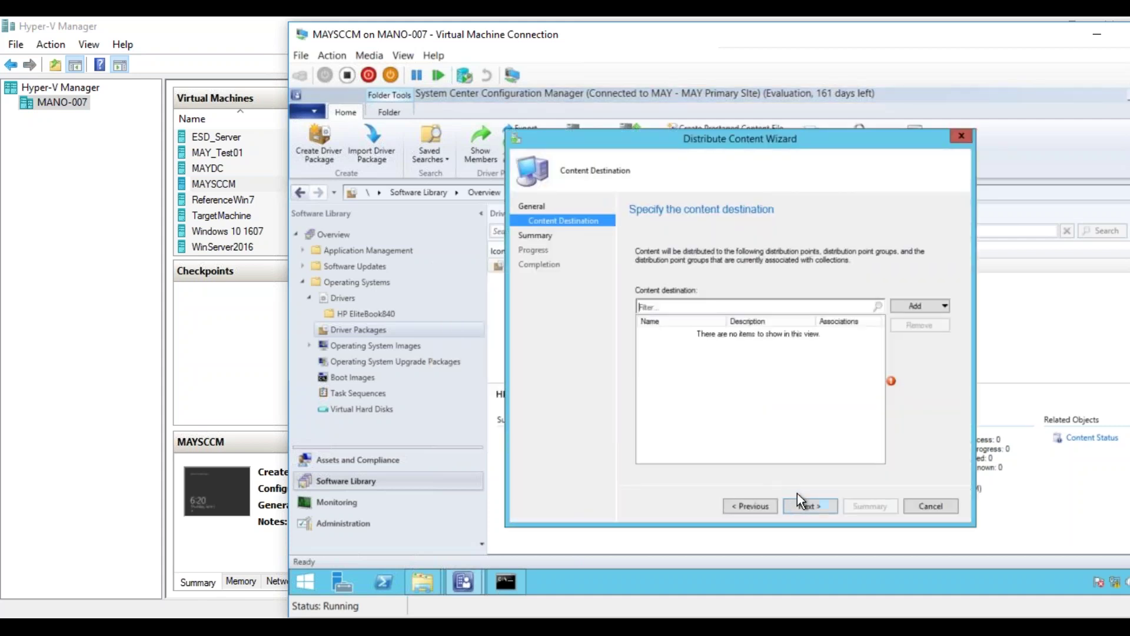
pyautogui.click(916, 307)
pyautogui.click(924, 335)
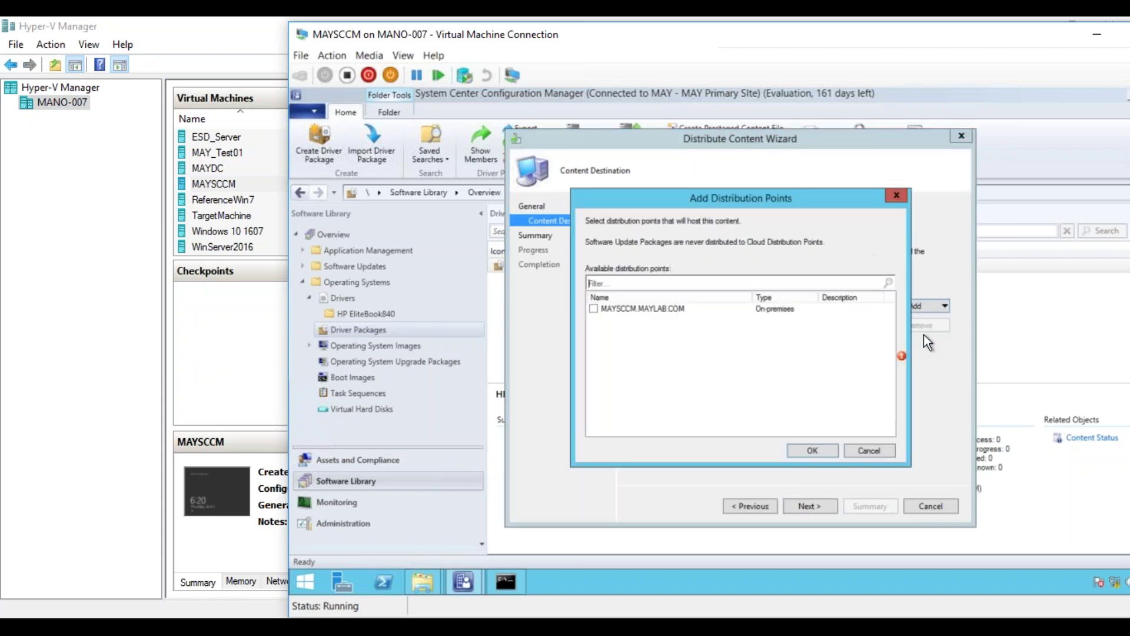
pyautogui.click(594, 308)
pyautogui.click(807, 449)
pyautogui.click(817, 507)
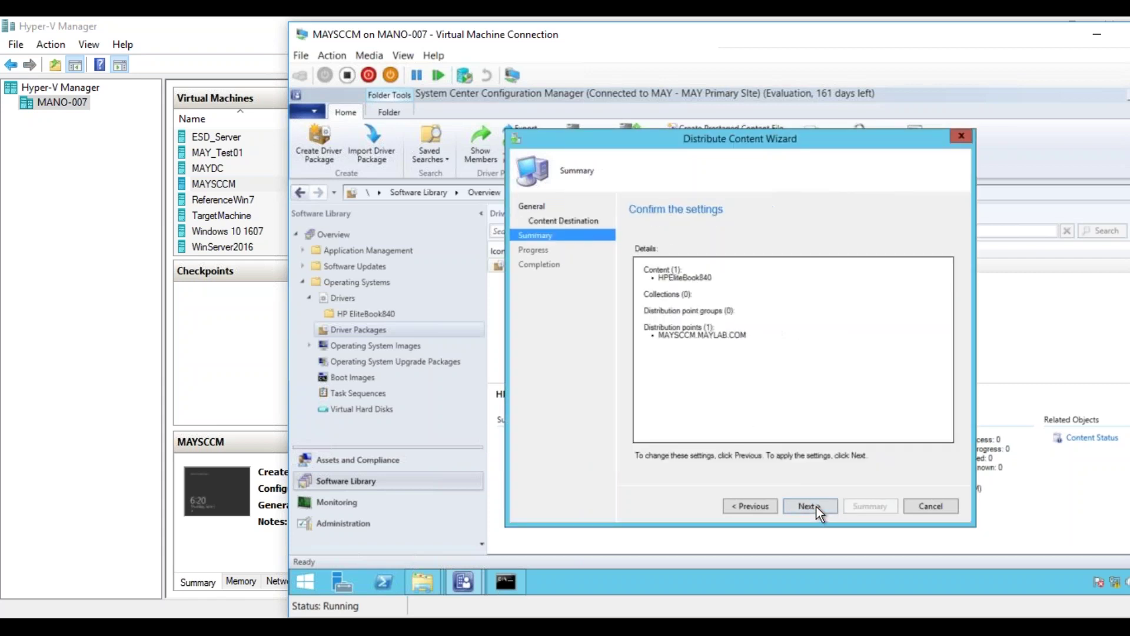
pyautogui.click(819, 510)
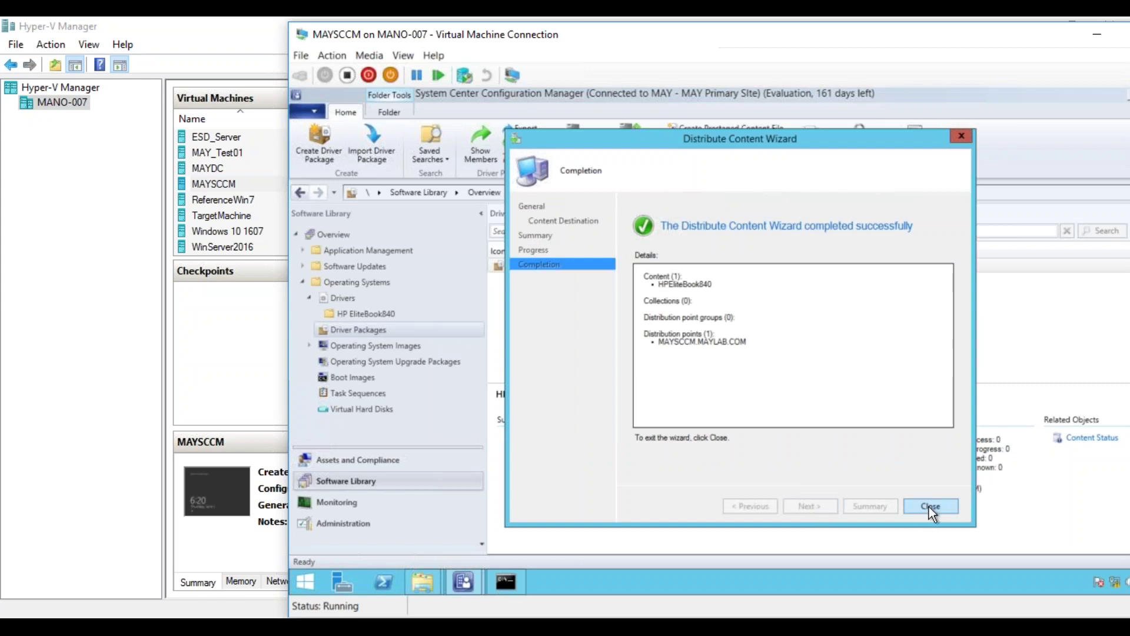
pyautogui.click(928, 505)
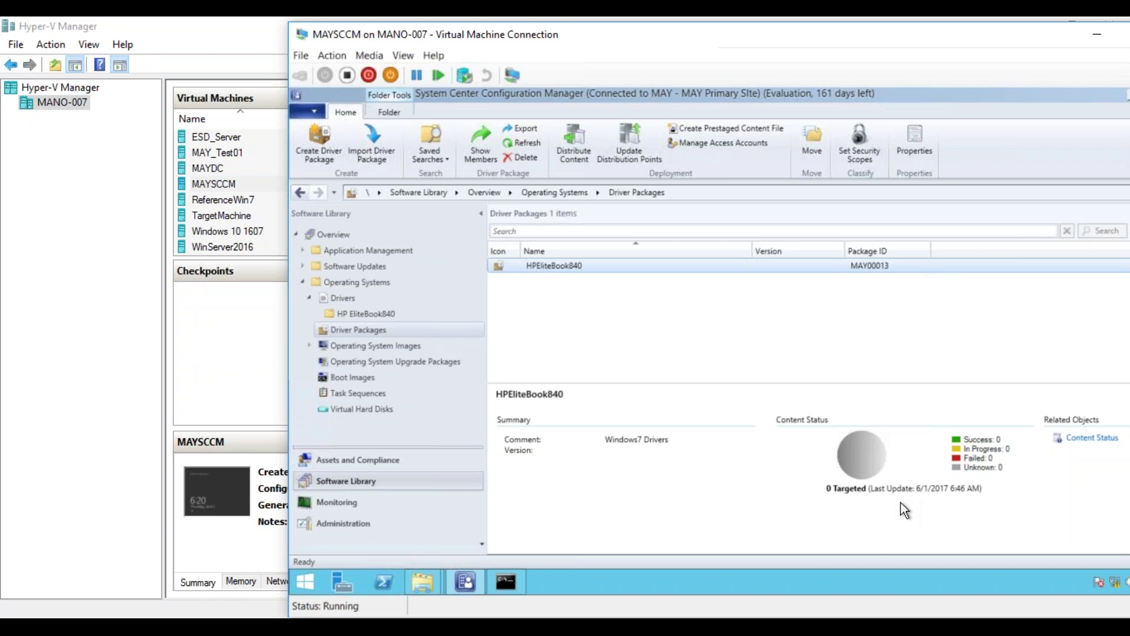
# - In Boot image (x64) Properties, go to the Drivers tab and start adding a driver
pyautogui.click(370, 379)
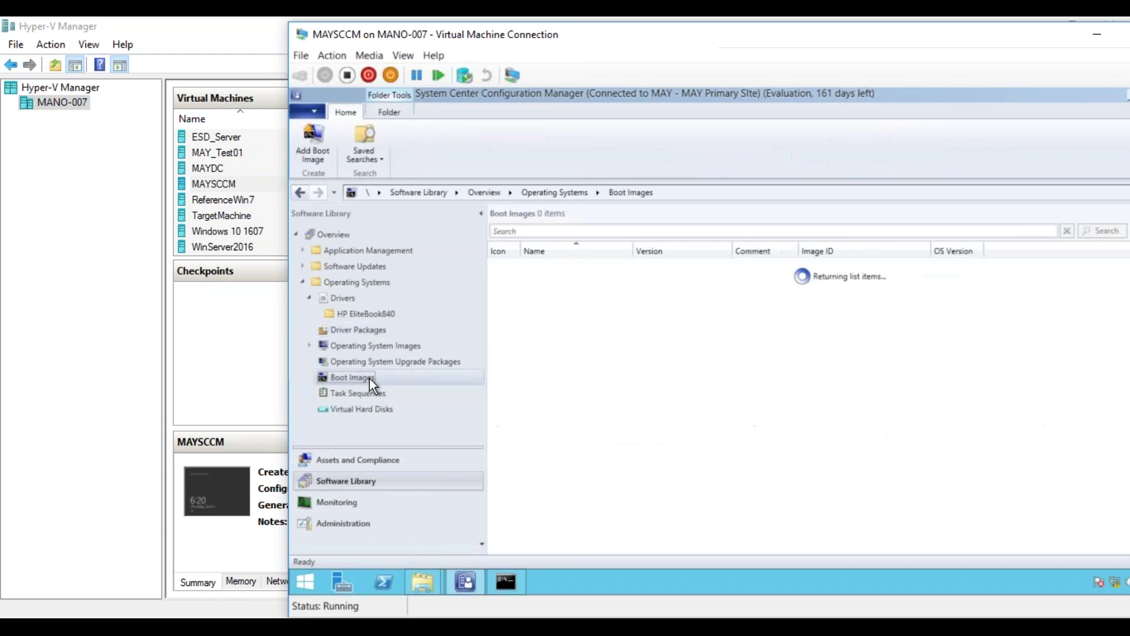
pyautogui.click(574, 265)
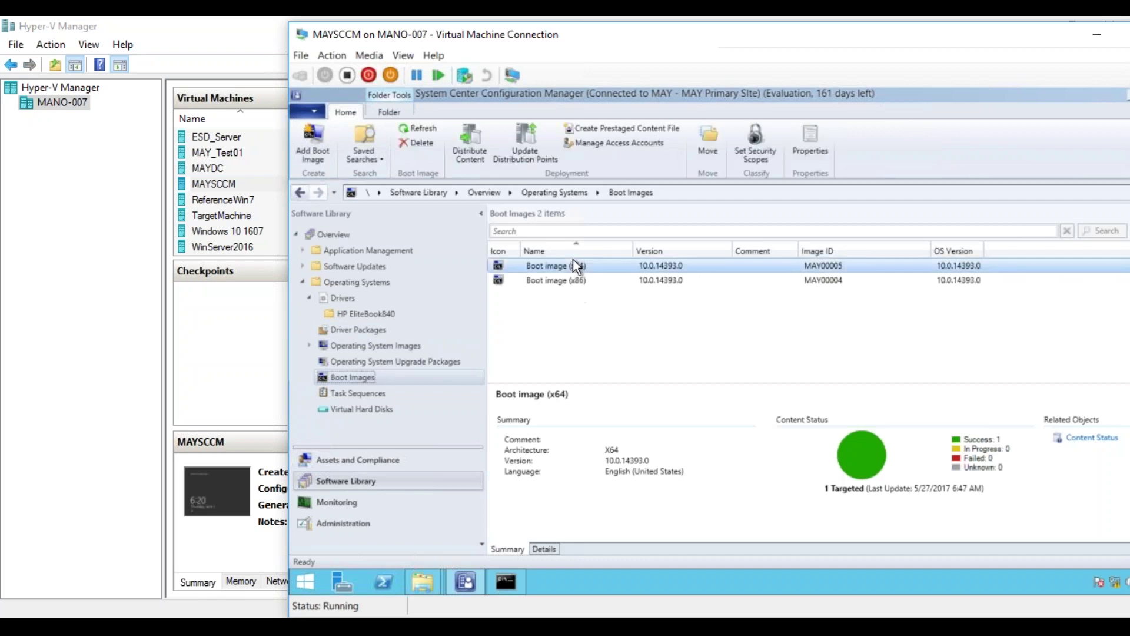
pyautogui.rightClick(569, 264)
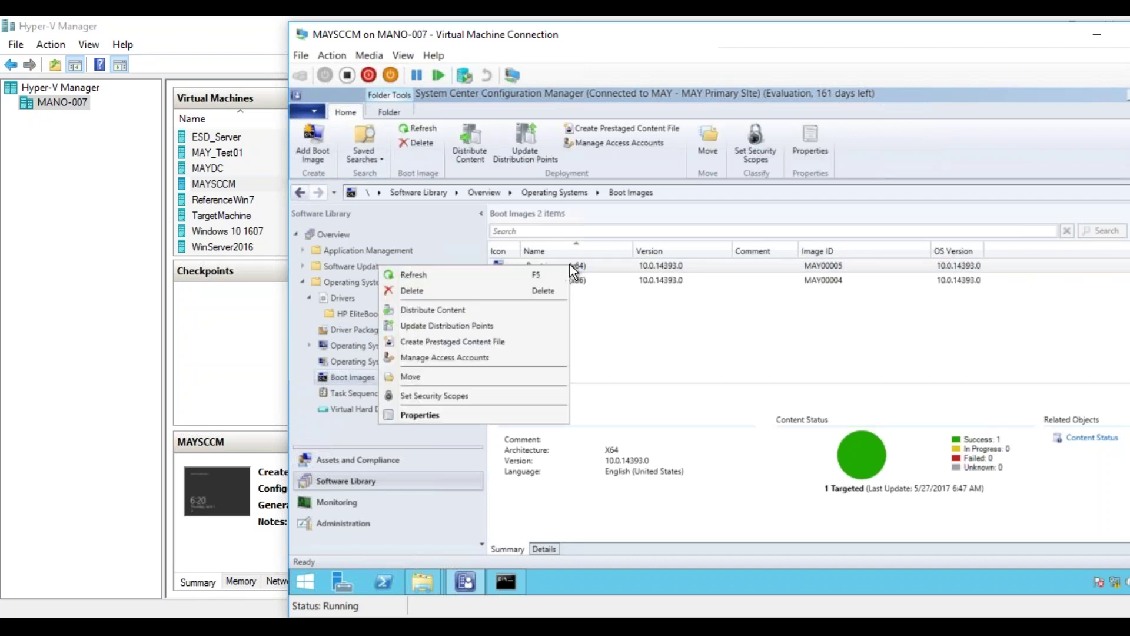
pyautogui.click(493, 417)
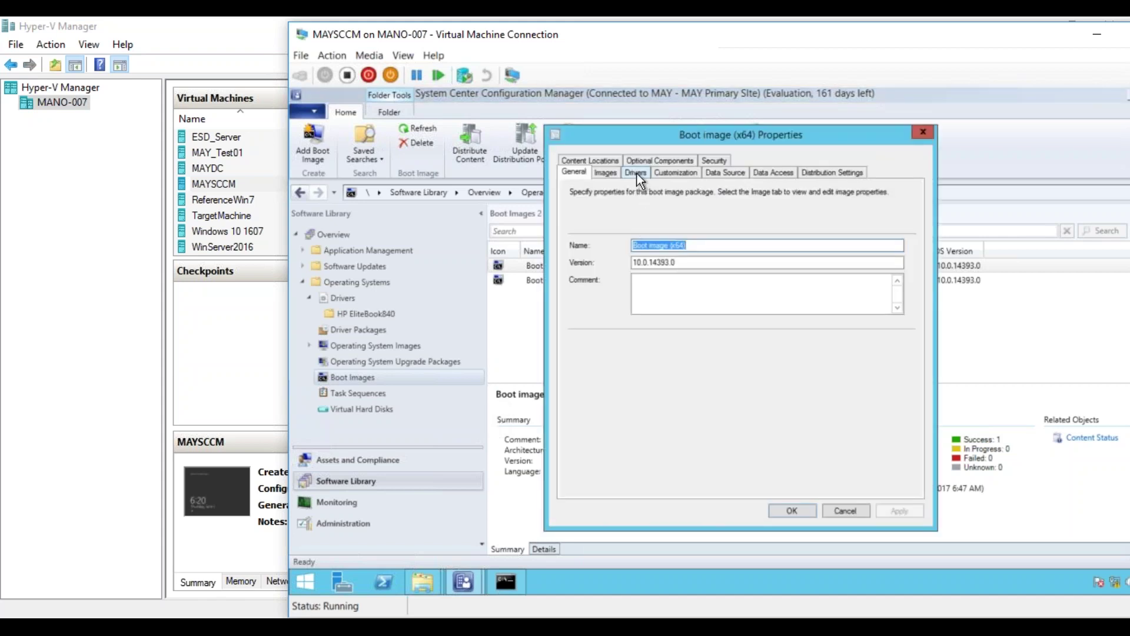
pyautogui.click(637, 174)
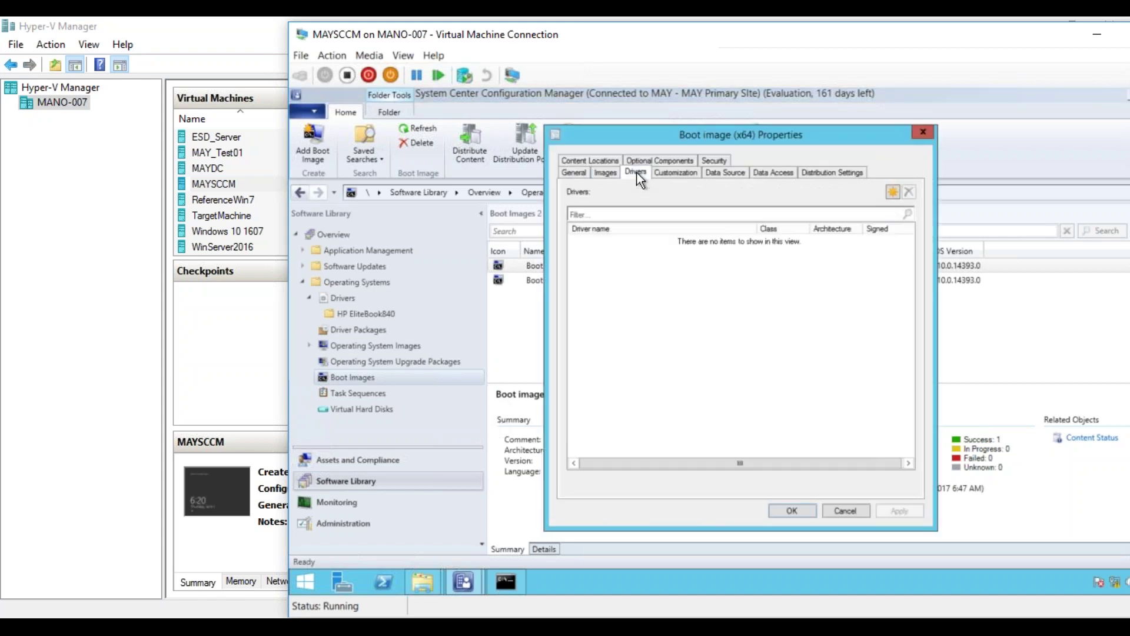
pyautogui.click(892, 191)
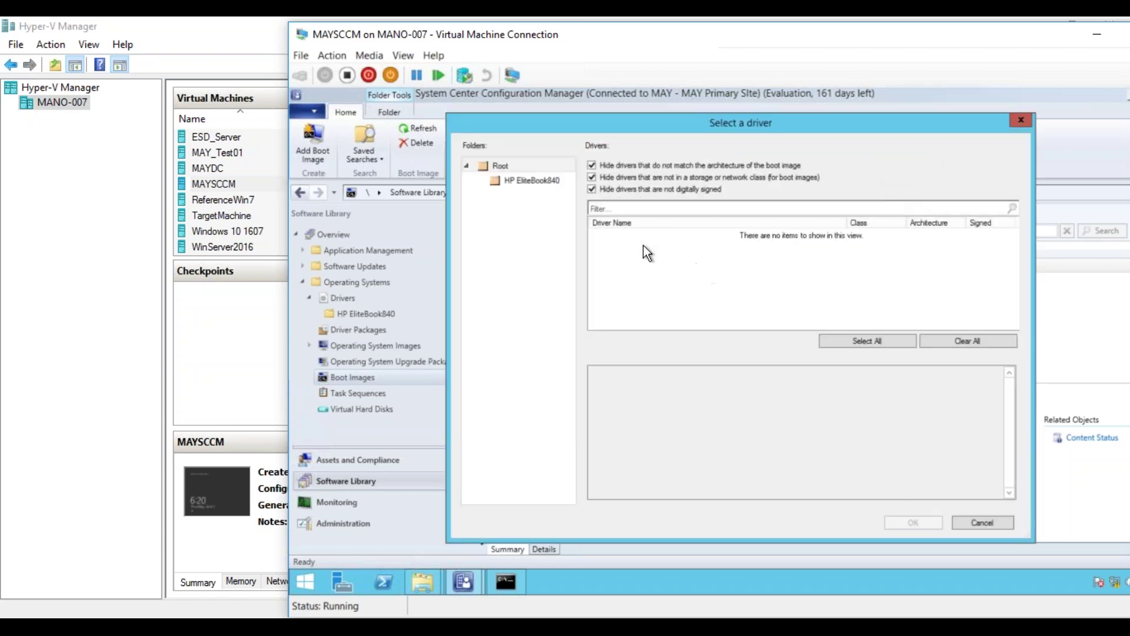
# - Add the four Mobile Connect - 3G Network Card drivers from HP EliteBook840 to Boot image (x64) and save
pyautogui.click(520, 181)
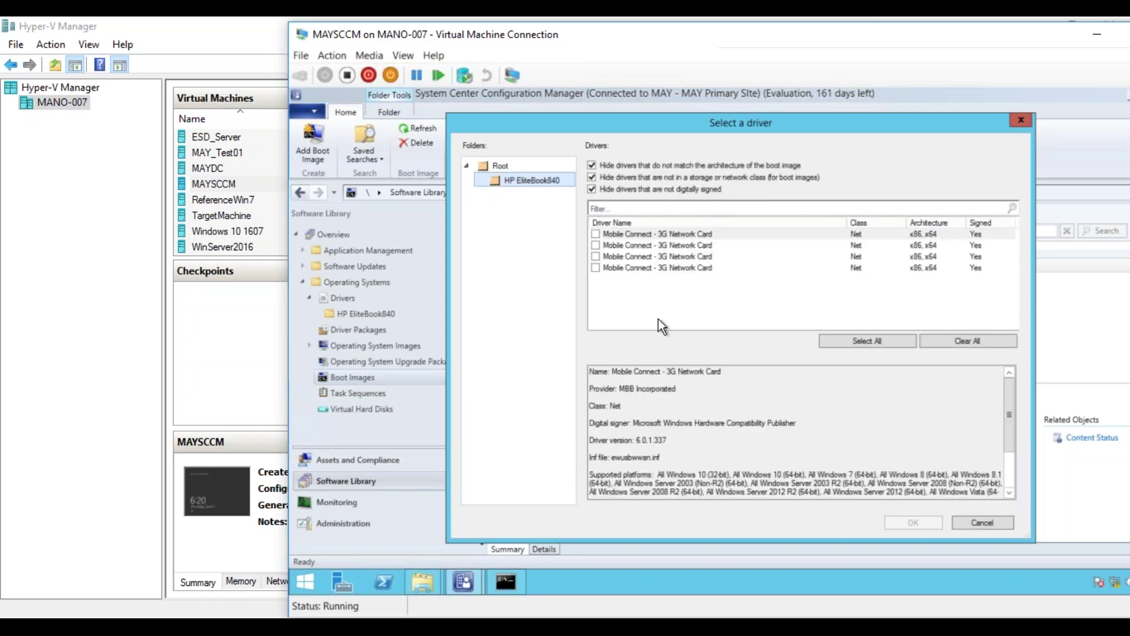
pyautogui.click(596, 234)
pyautogui.click(596, 257)
pyautogui.click(595, 268)
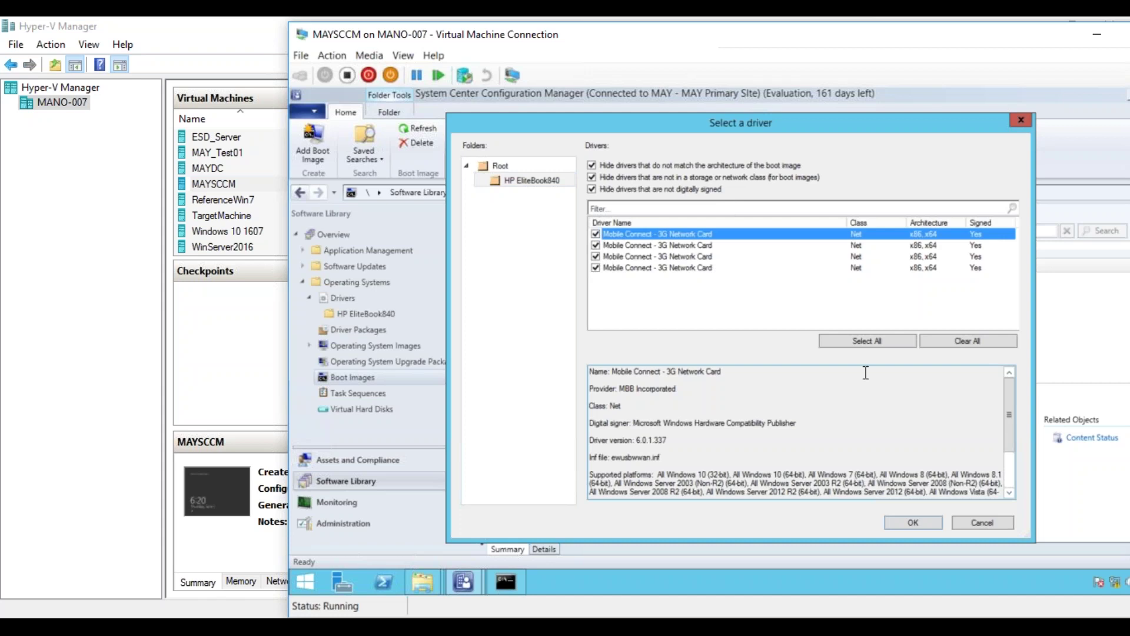
pyautogui.click(914, 523)
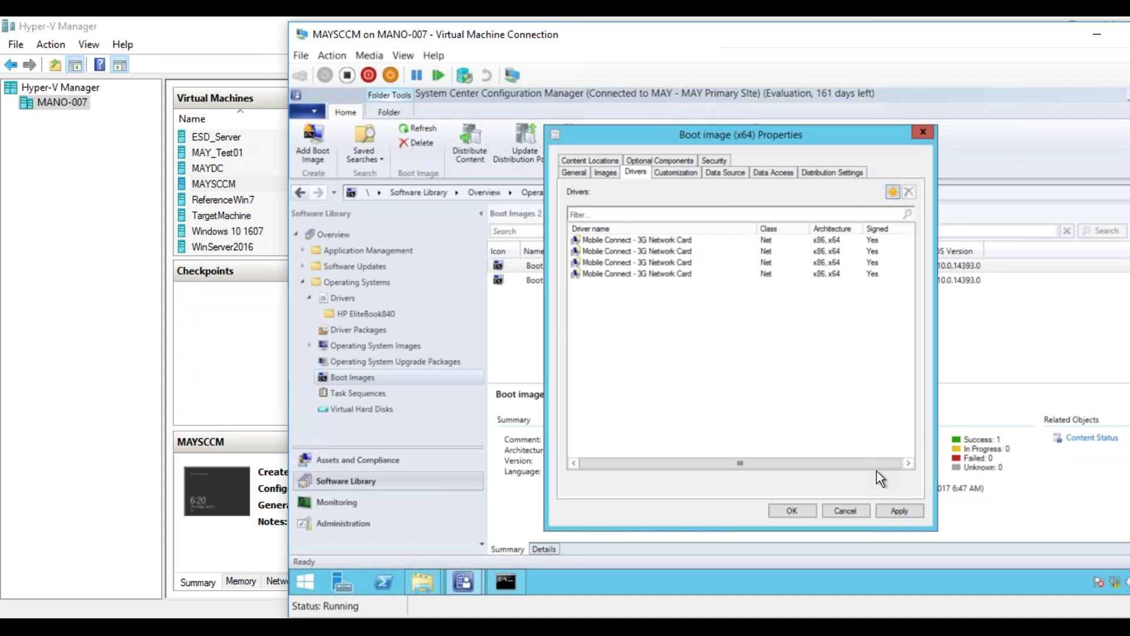
pyautogui.click(846, 511)
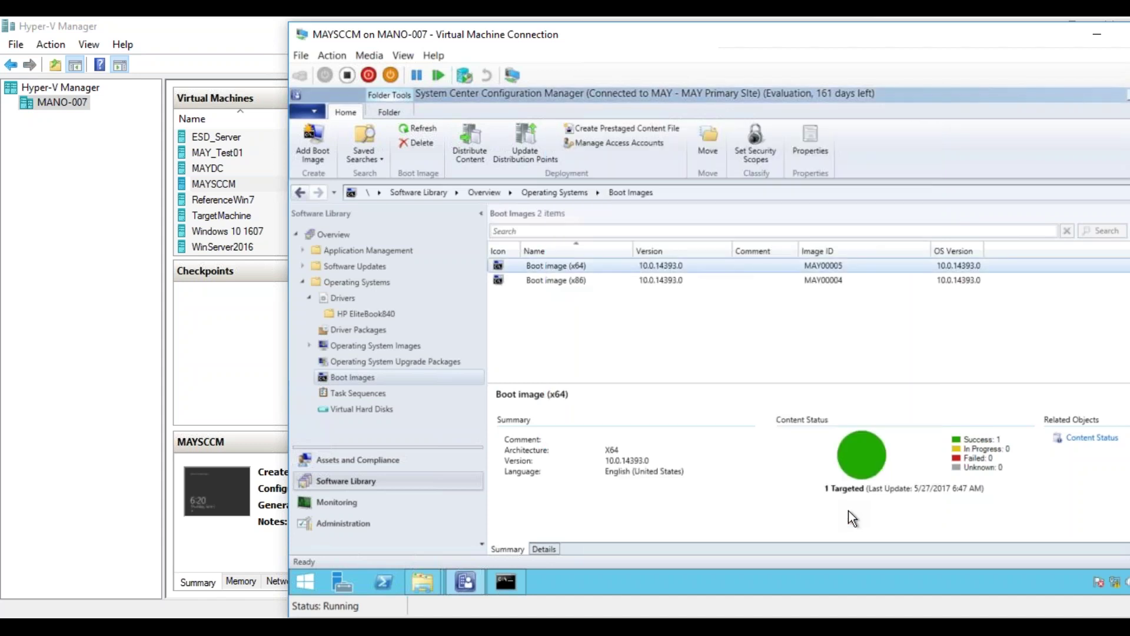
# - Open the HP EliteBook840 driver folder and sort its drivers by Class
pyautogui.rightClick(571, 265)
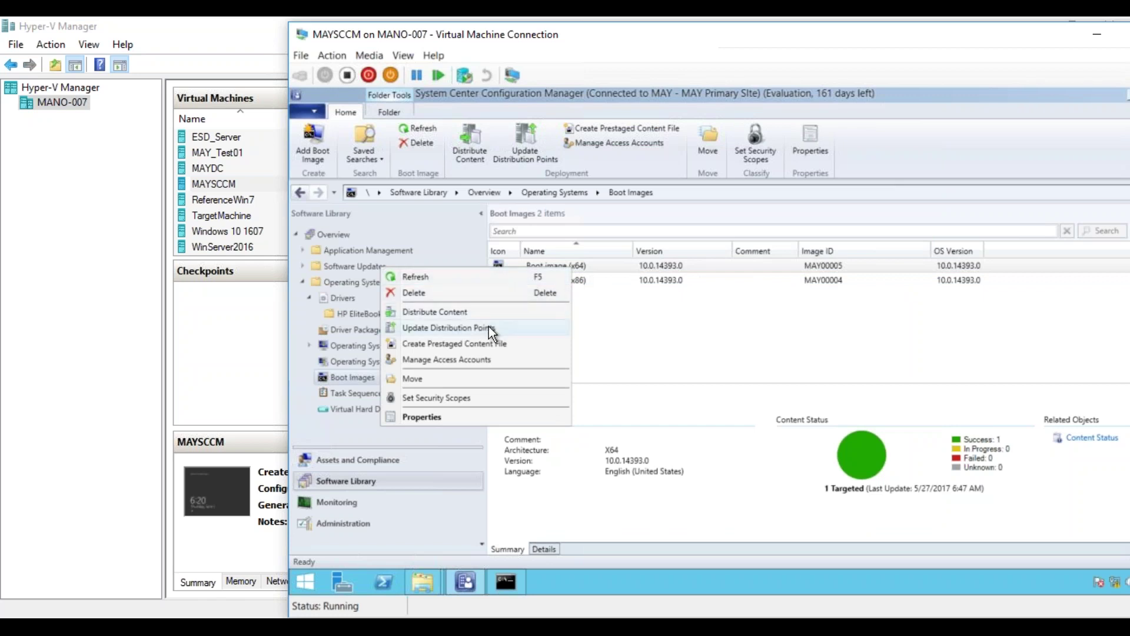
pyautogui.click(605, 330)
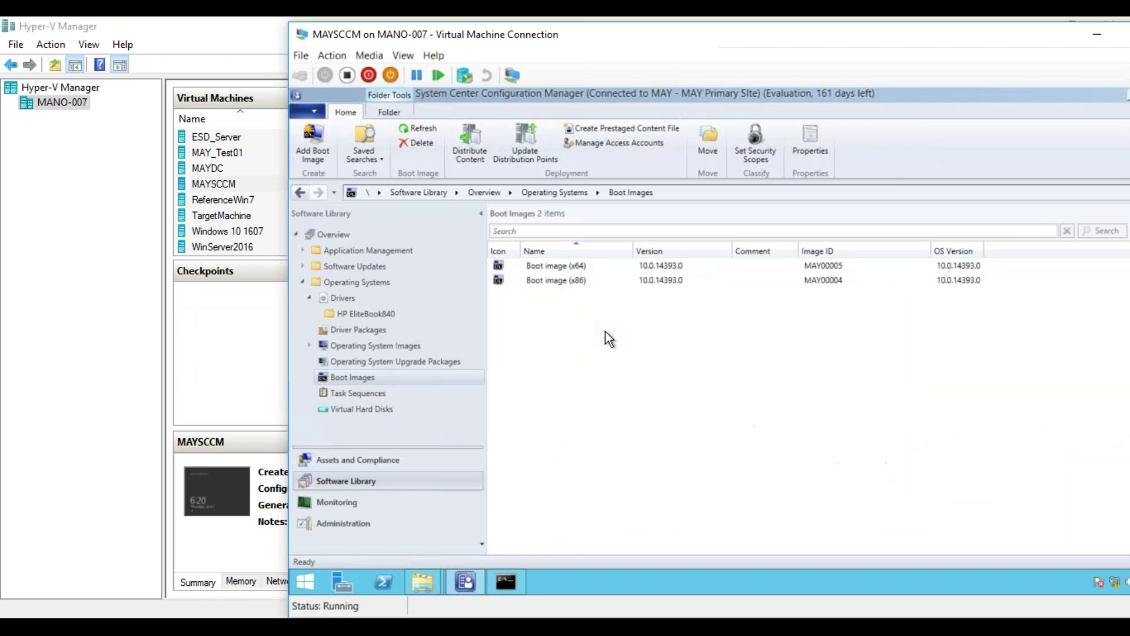
pyautogui.click(393, 317)
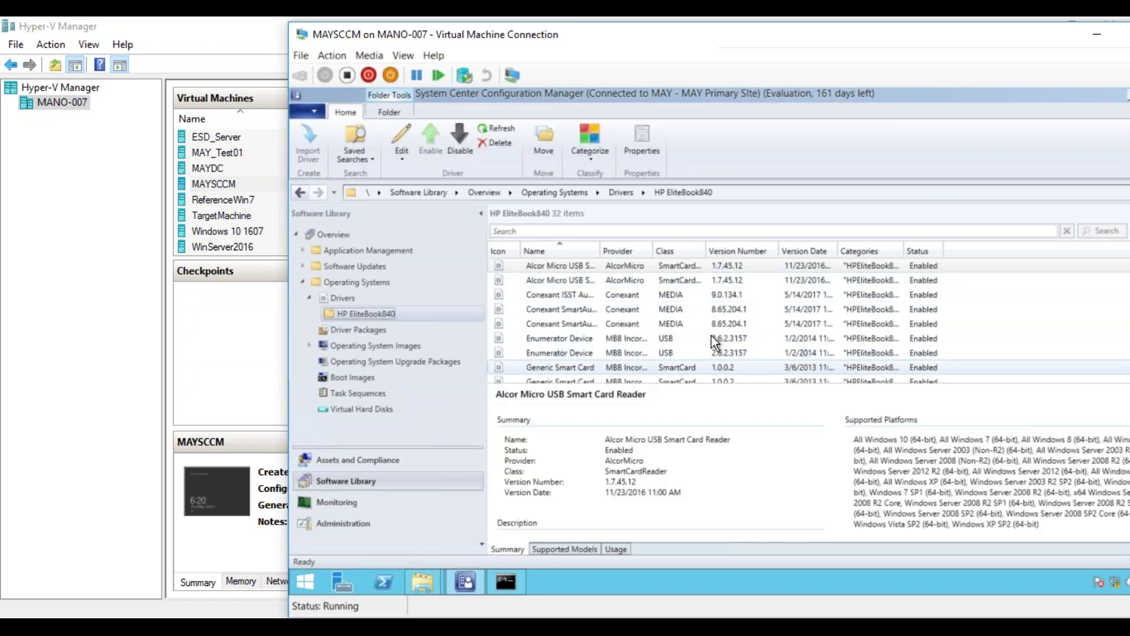
pyautogui.click(883, 339)
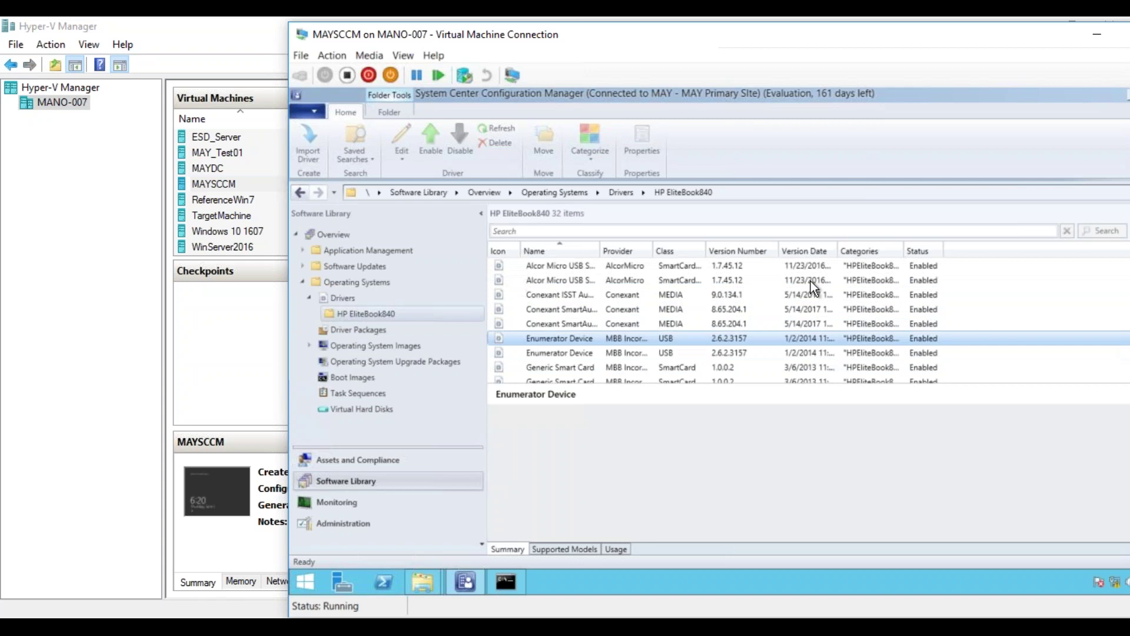
pyautogui.click(665, 248)
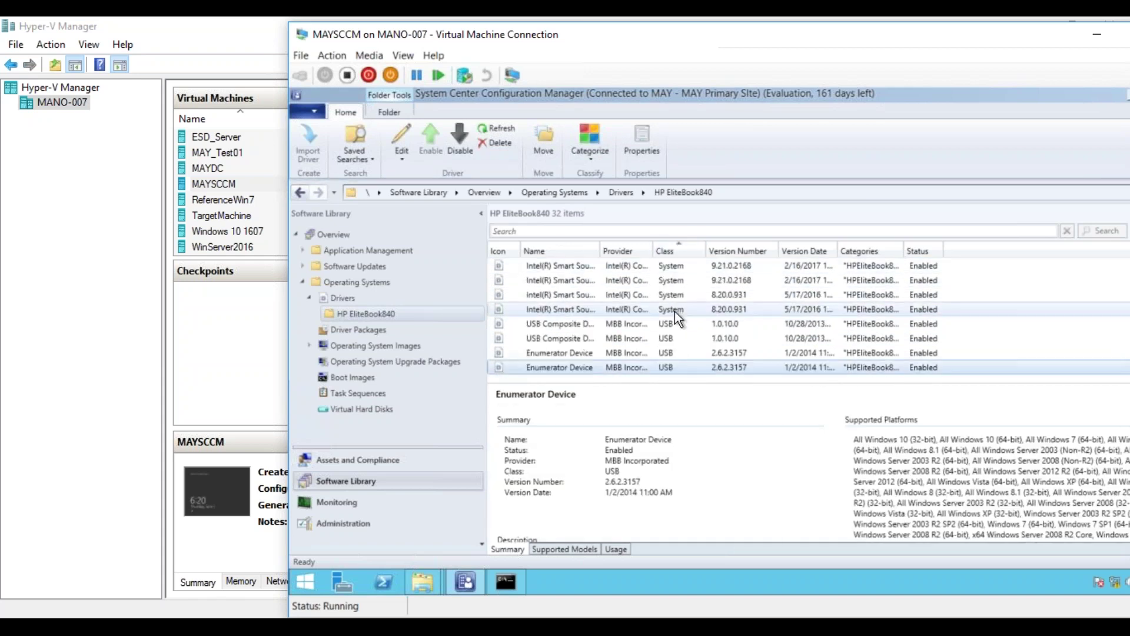
pyautogui.click(677, 292)
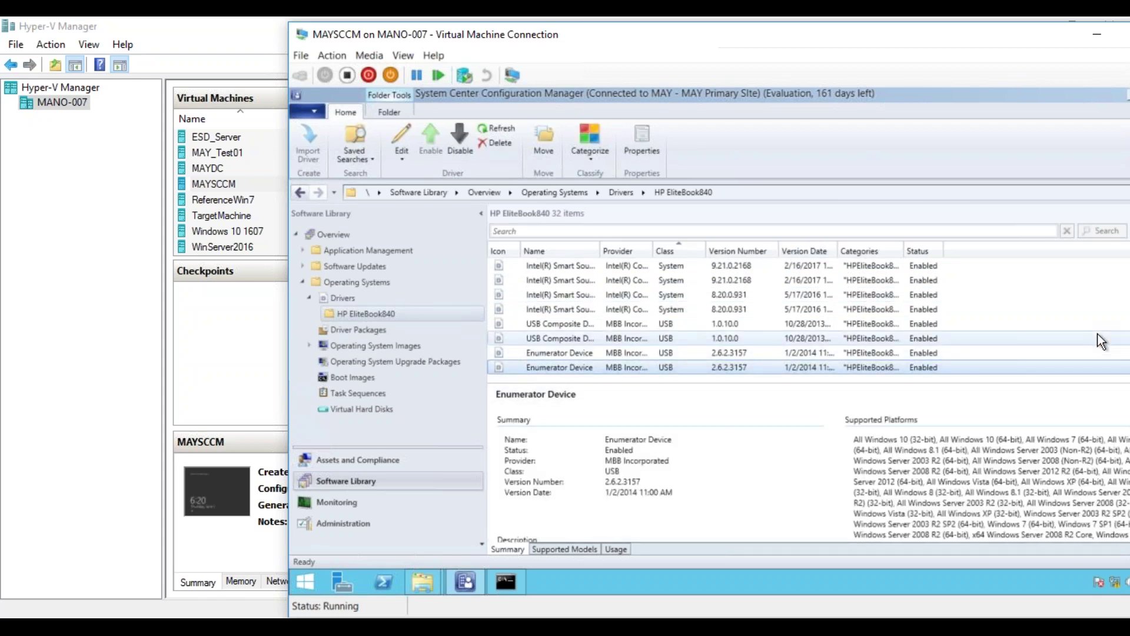
# - Select the four Mobile Connect Net-class drivers and bring up Edit > Boot Images for them
pyautogui.scroll(5, 1097, 333)
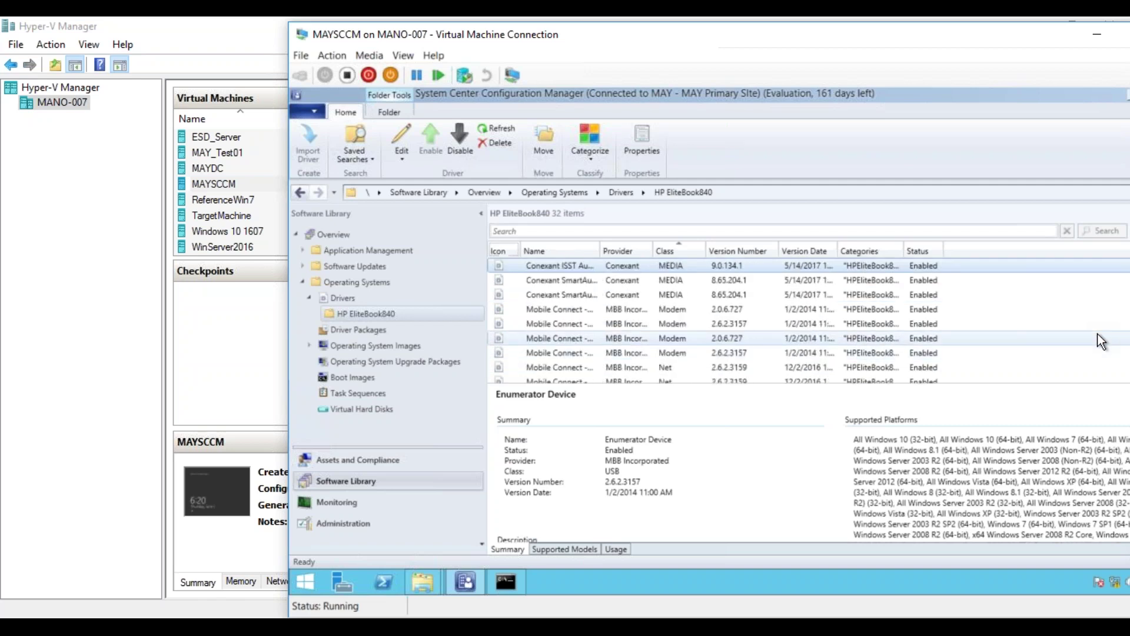
pyautogui.scroll(-1, 1098, 333)
pyautogui.press('Down')
pyautogui.press('Down')
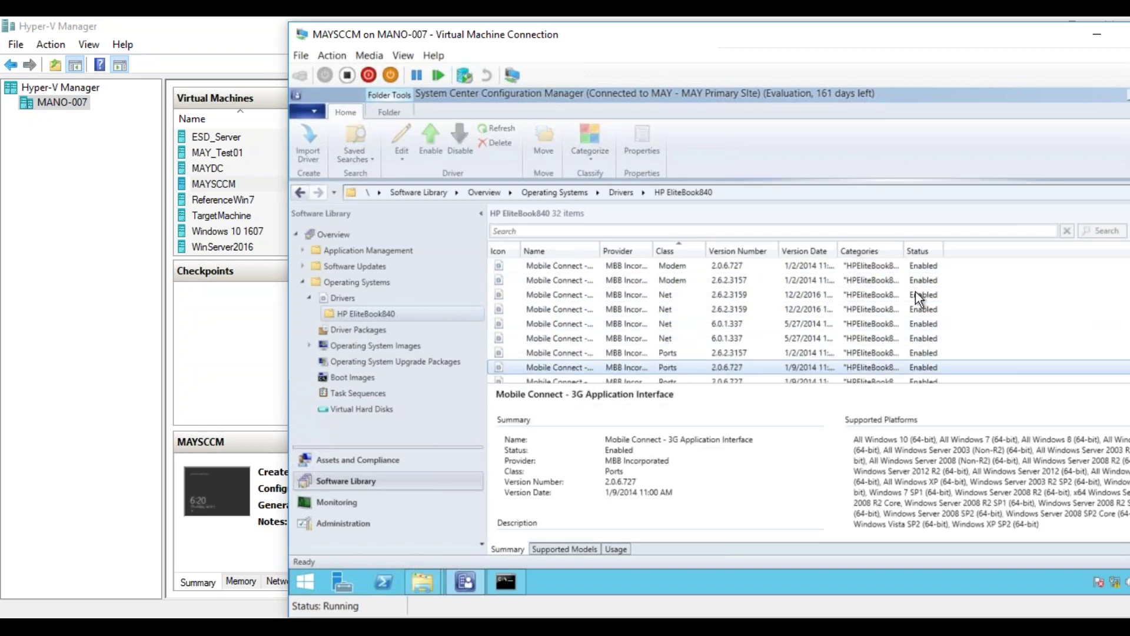
pyautogui.click(721, 295)
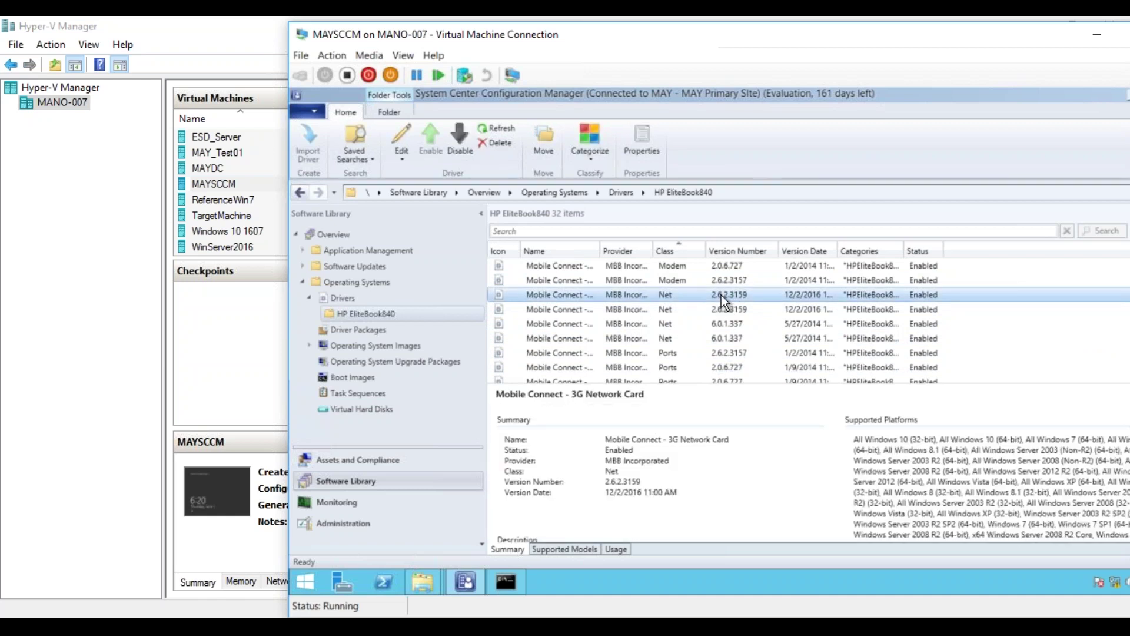
pyautogui.hotkey('shift', 'Down')
pyautogui.hotkey('shift', 'Down')
pyautogui.hotkey('shift', 'Down')
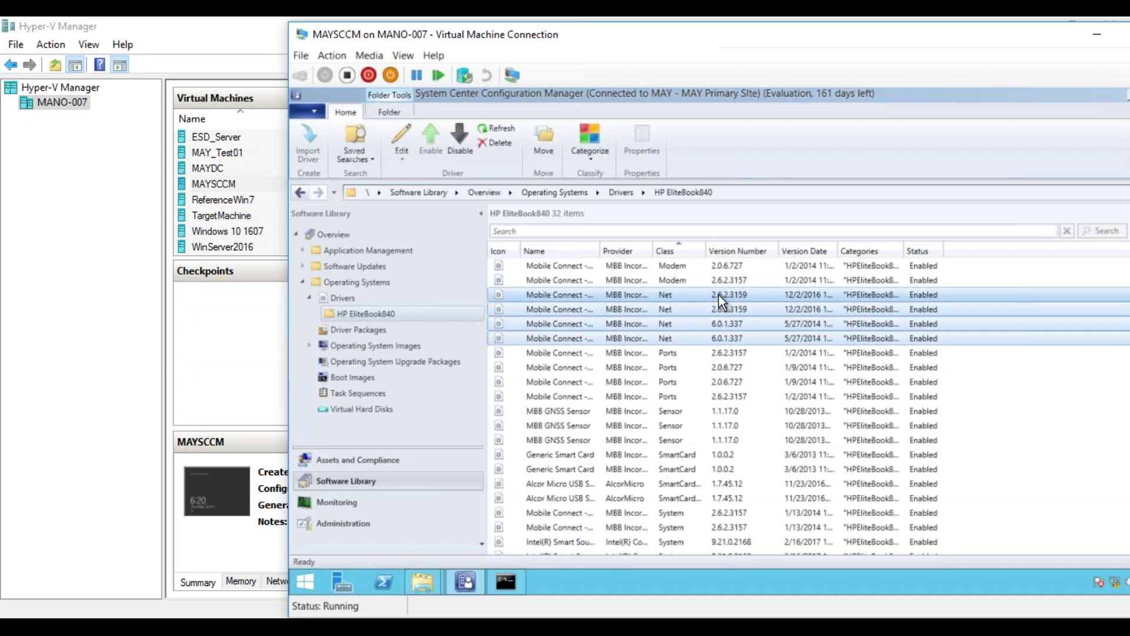
pyautogui.rightClick(710, 293)
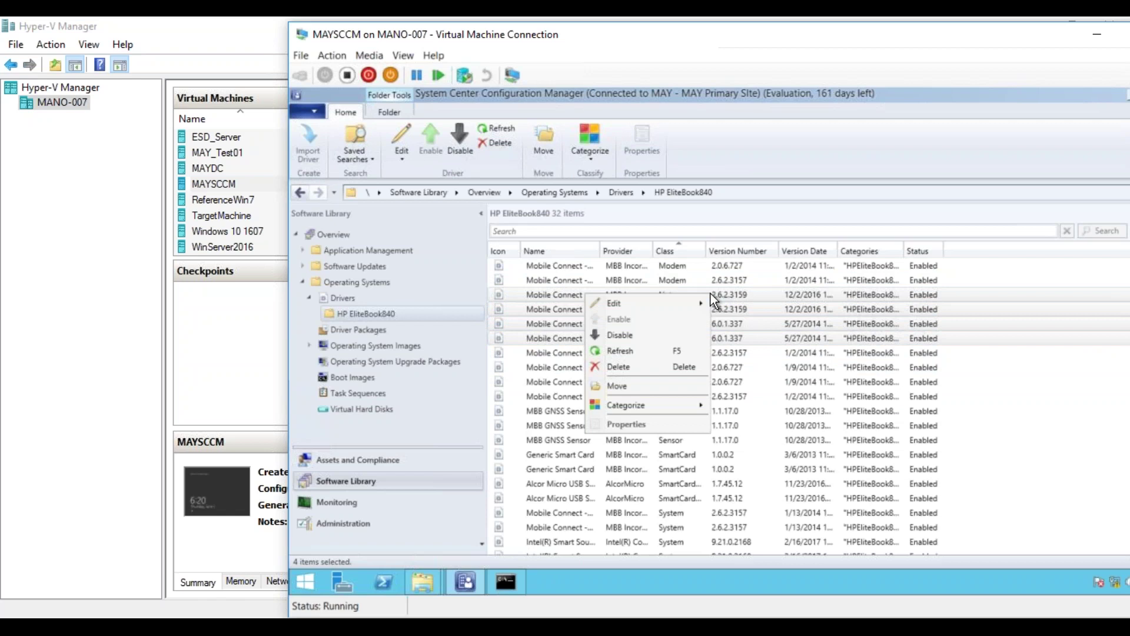
pyautogui.moveTo(694, 308)
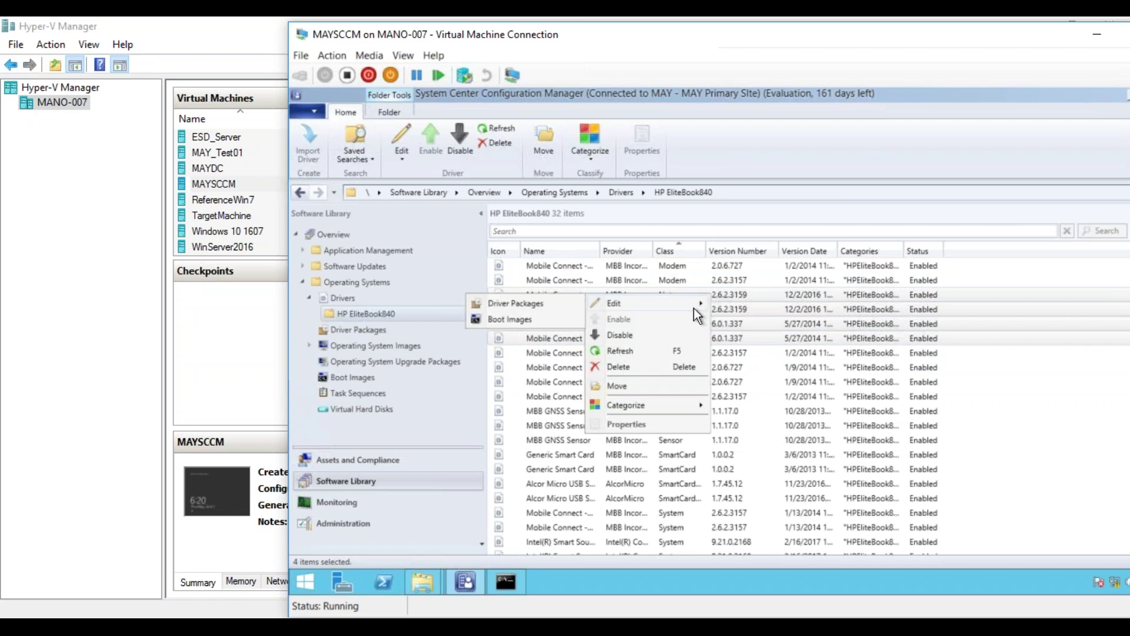
pyautogui.click(512, 319)
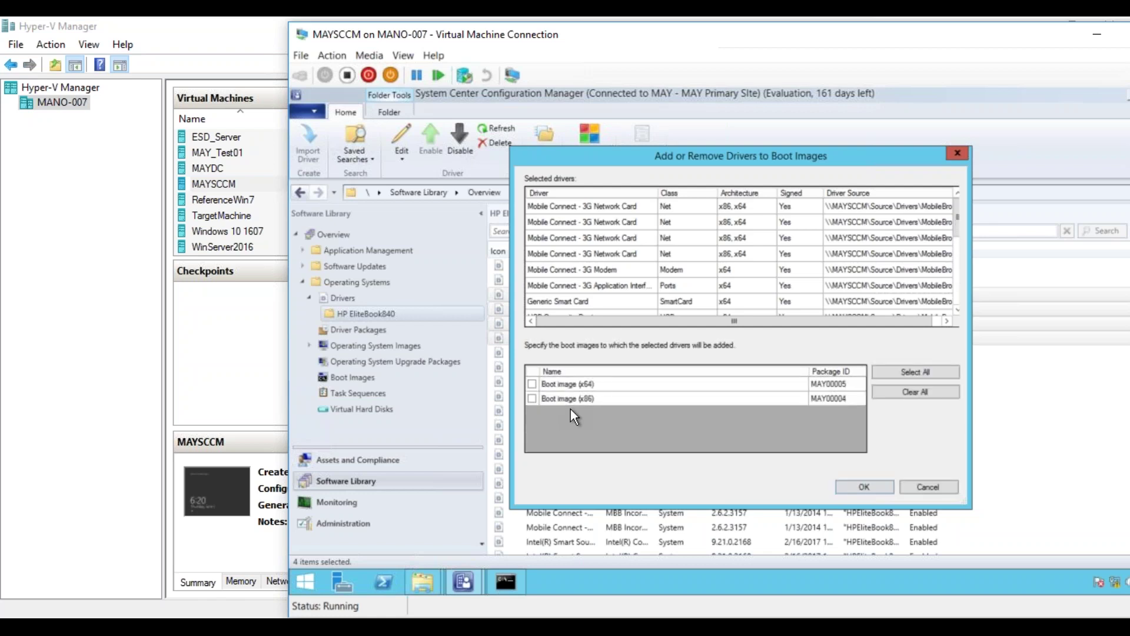
pyautogui.moveTo(955, 231); pyautogui.dragTo(955, 257)
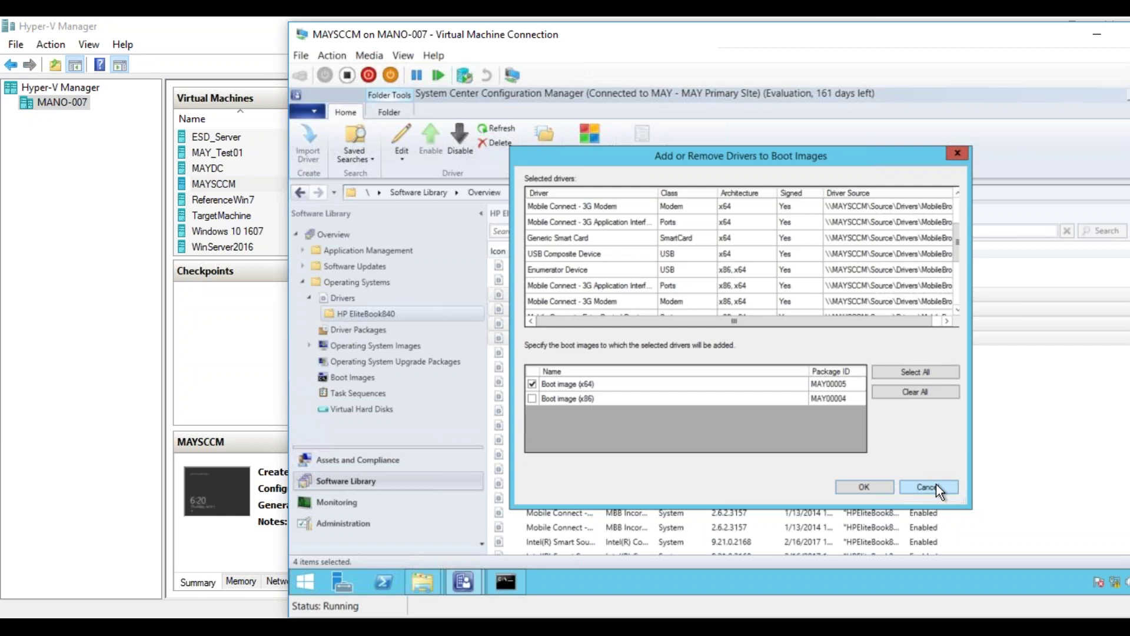
pyautogui.click(935, 485)
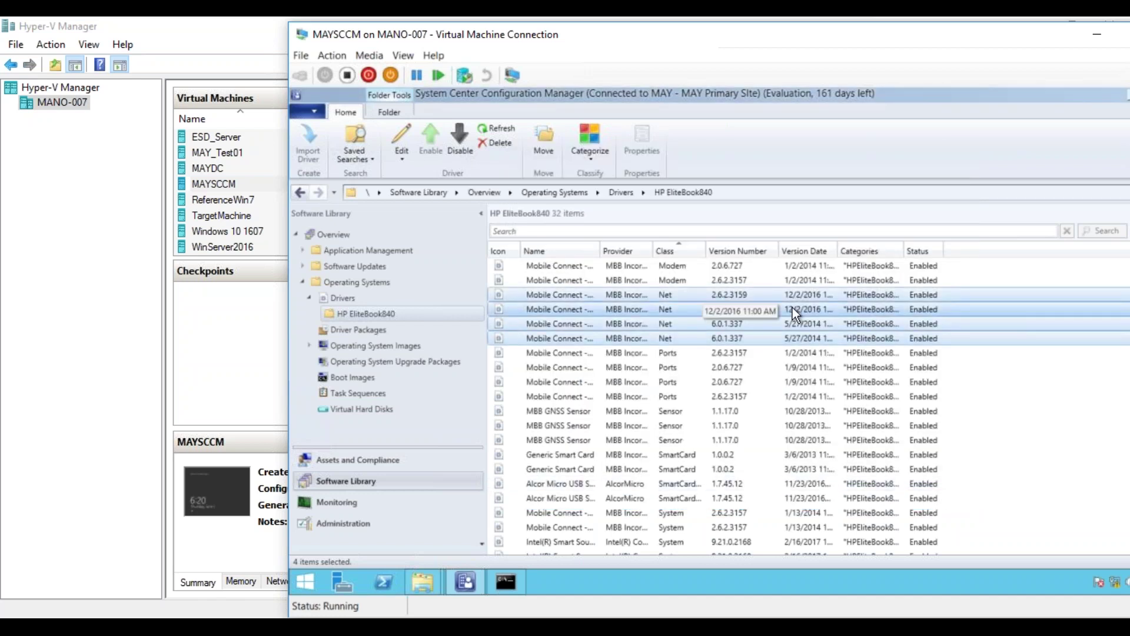
# - Show Driver Packages, where HPEliteBook840 reports content delivered to 1 target
pyautogui.click(369, 328)
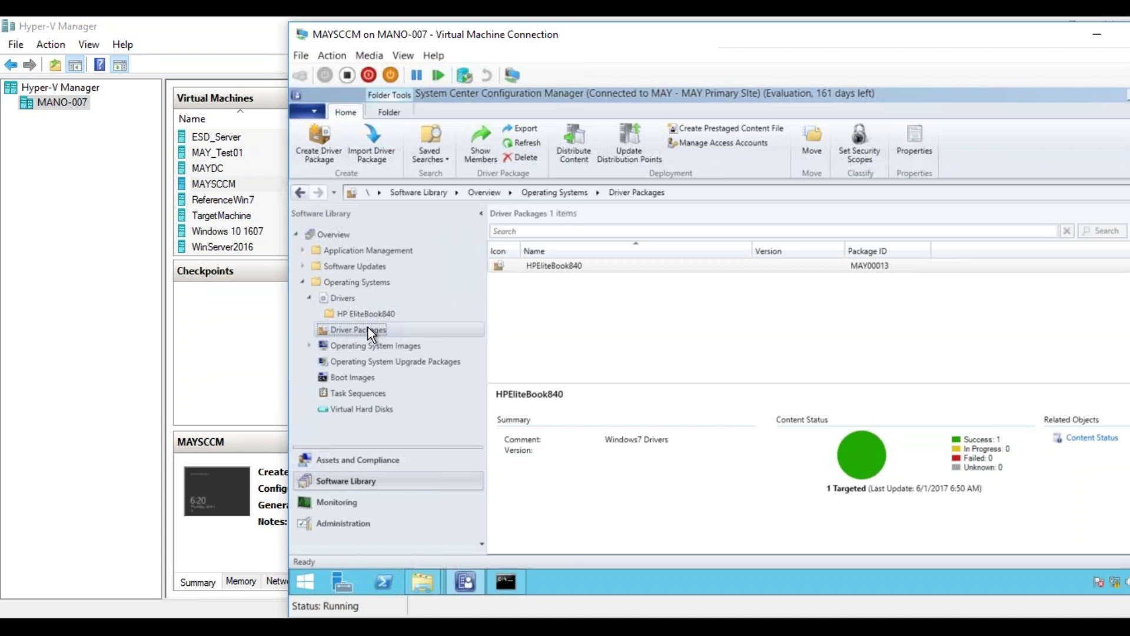
# - Launch Device Manager with devmgmt.msc and scan the computer for hardware changes
pyautogui.press('super+r')
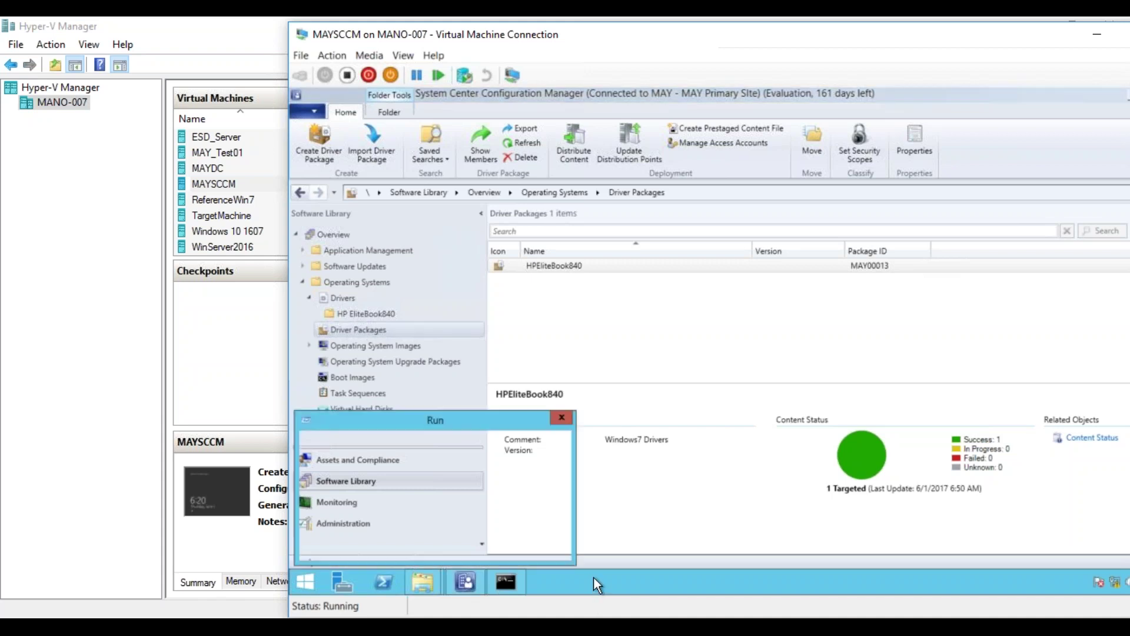
pyautogui.write('devmgmt')
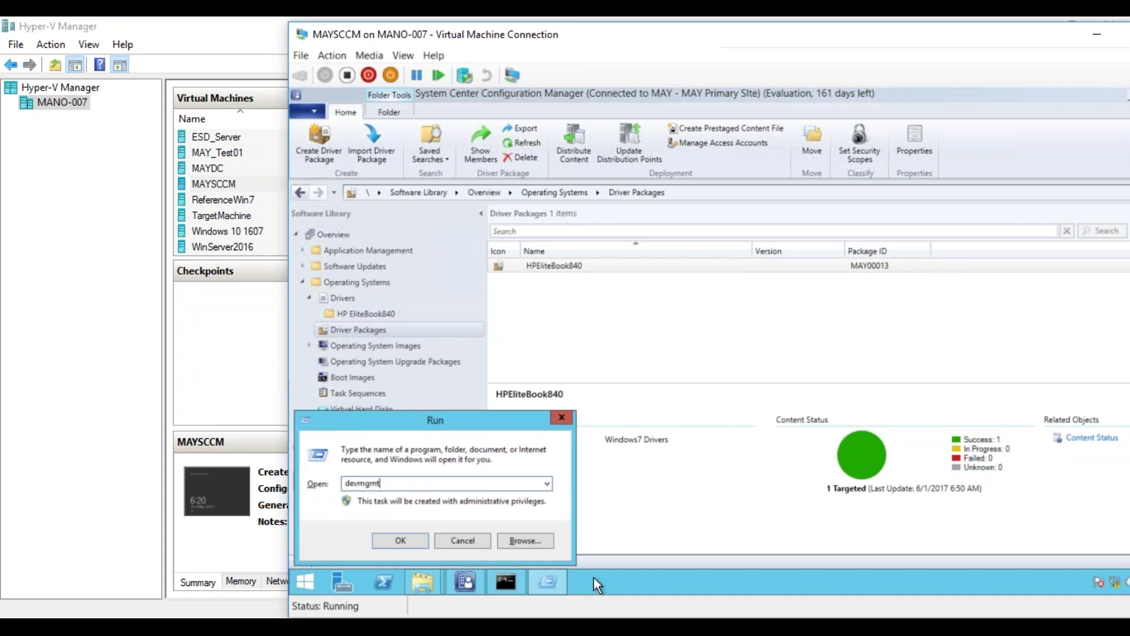
pyautogui.write('.msc')
pyautogui.press('Return')
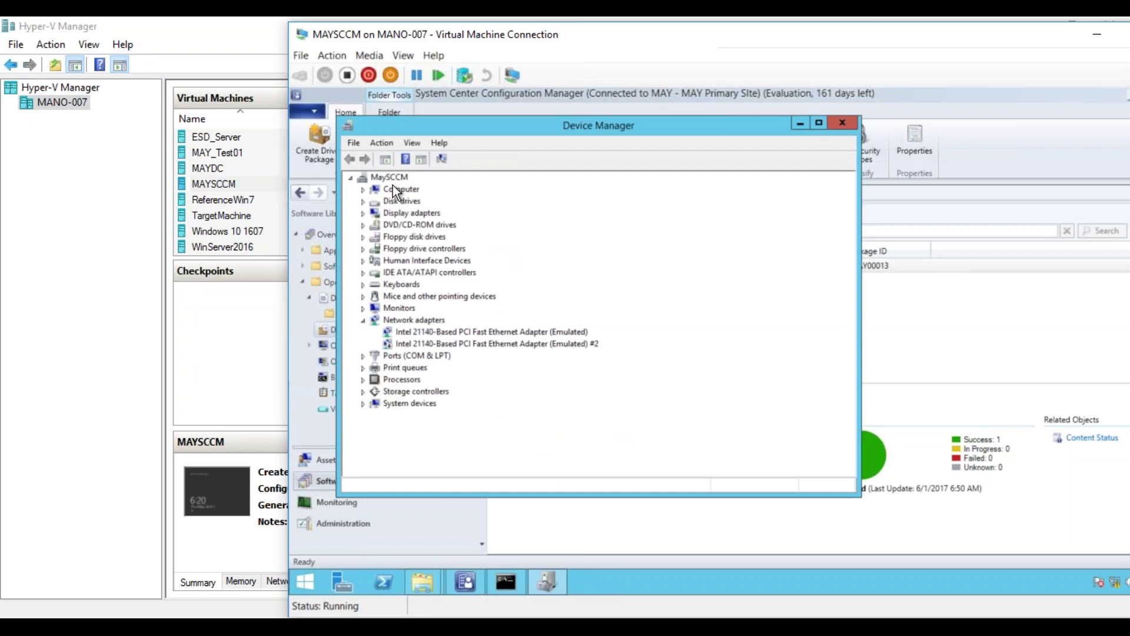
pyautogui.rightClick(391, 177)
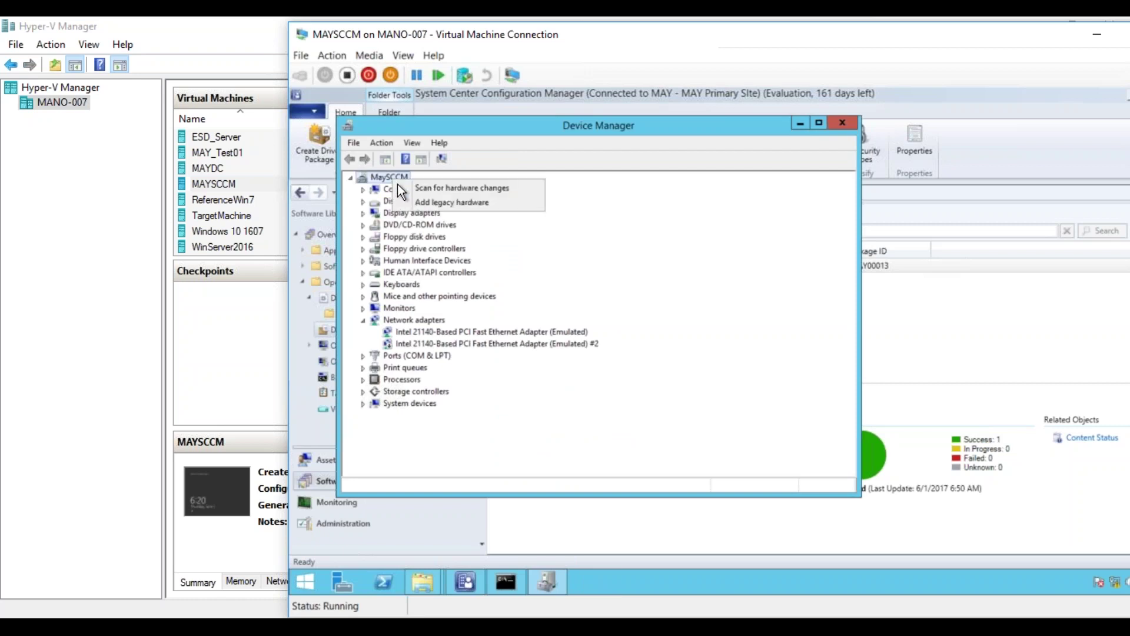
pyautogui.click(434, 188)
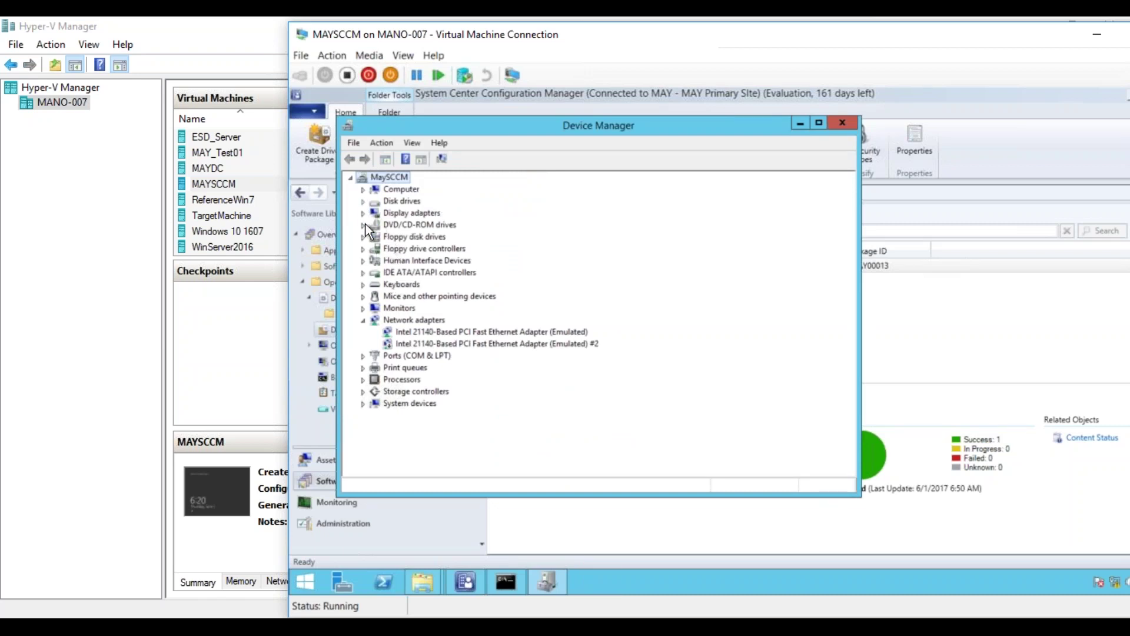
# - Expand Disk drives and open, then cancel, Update Driver Software for Virtual HD ATA Device
pyautogui.click(363, 201)
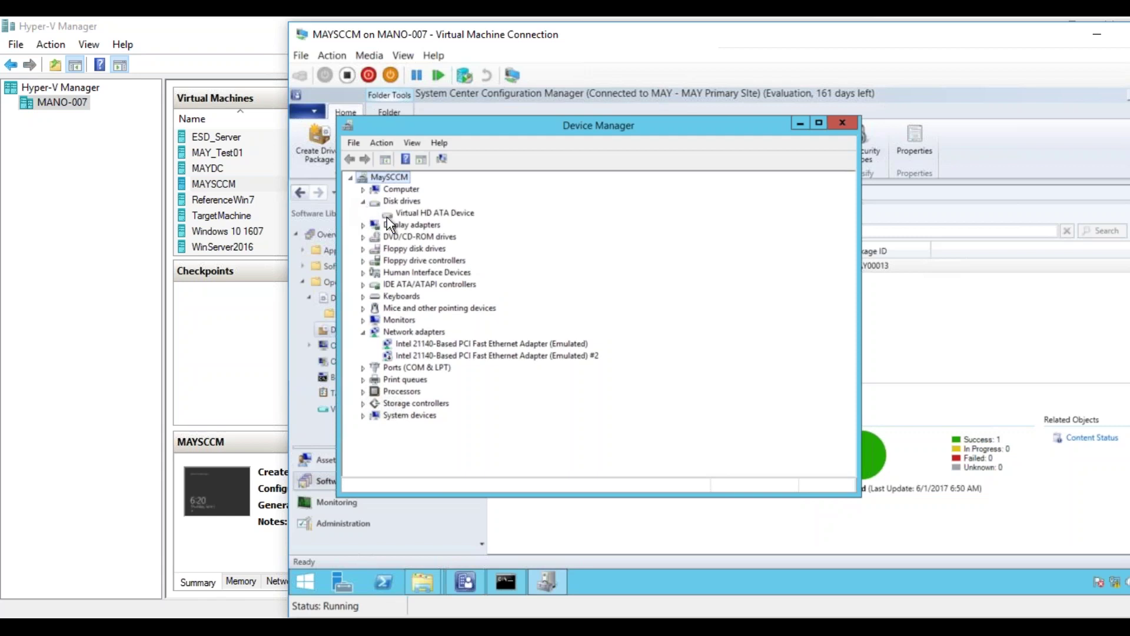
pyautogui.click(412, 212)
pyautogui.rightClick(412, 213)
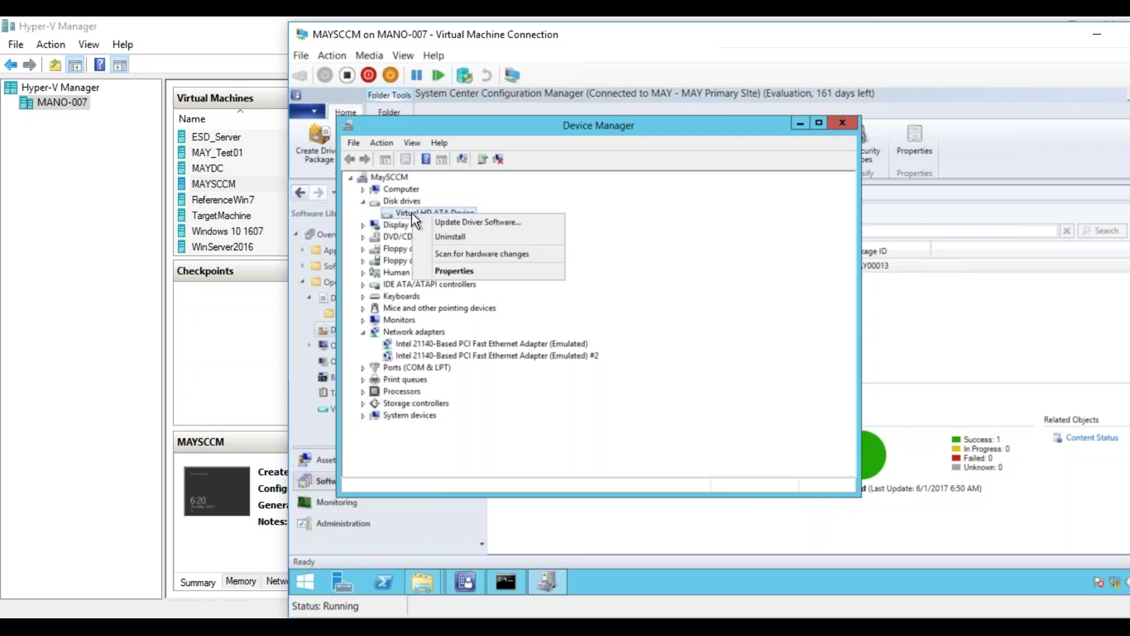
pyautogui.click(441, 224)
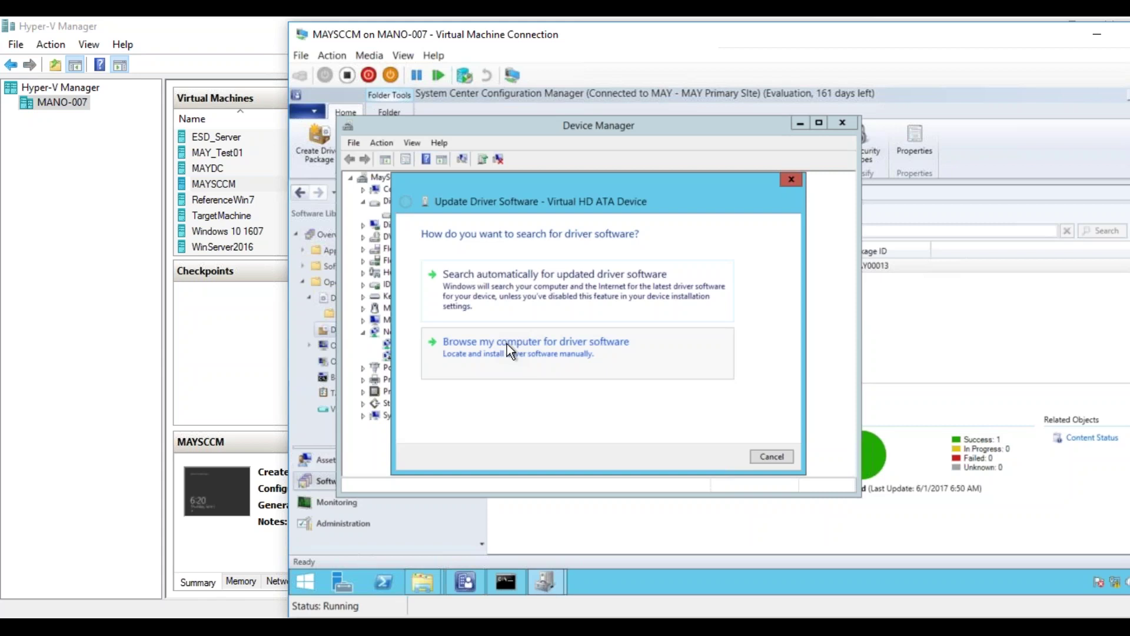
pyautogui.click(771, 456)
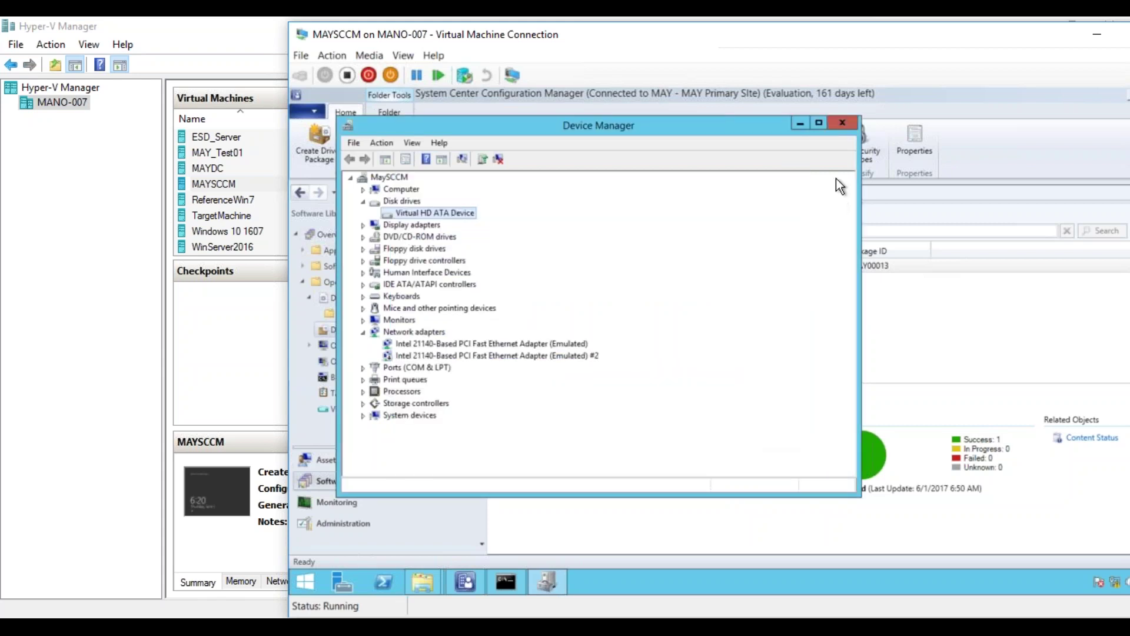
# - Close Device Manager, edit the Win7_DeploymentTS task sequence, and select its Apply Device Drivers step
pyautogui.click(842, 123)
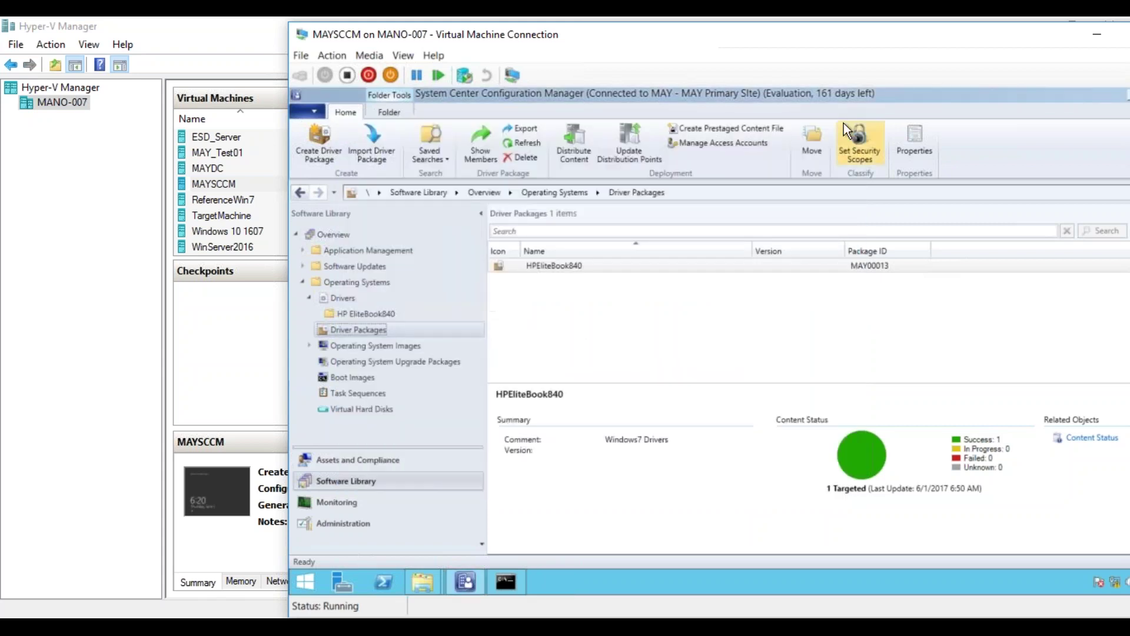
pyautogui.click(379, 394)
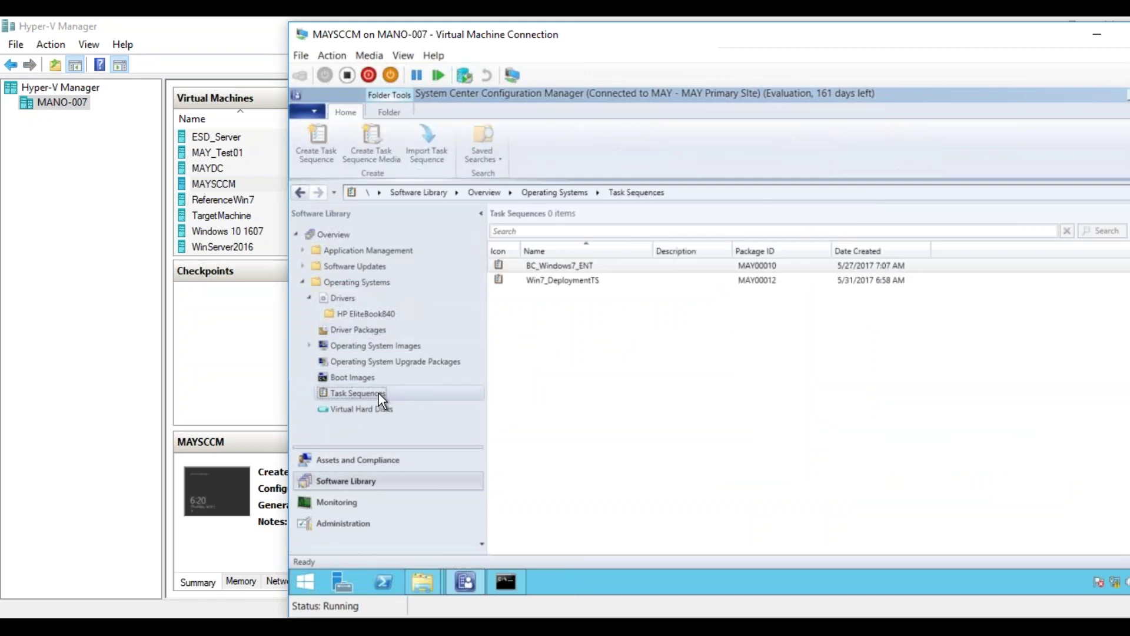
pyautogui.rightClick(569, 282)
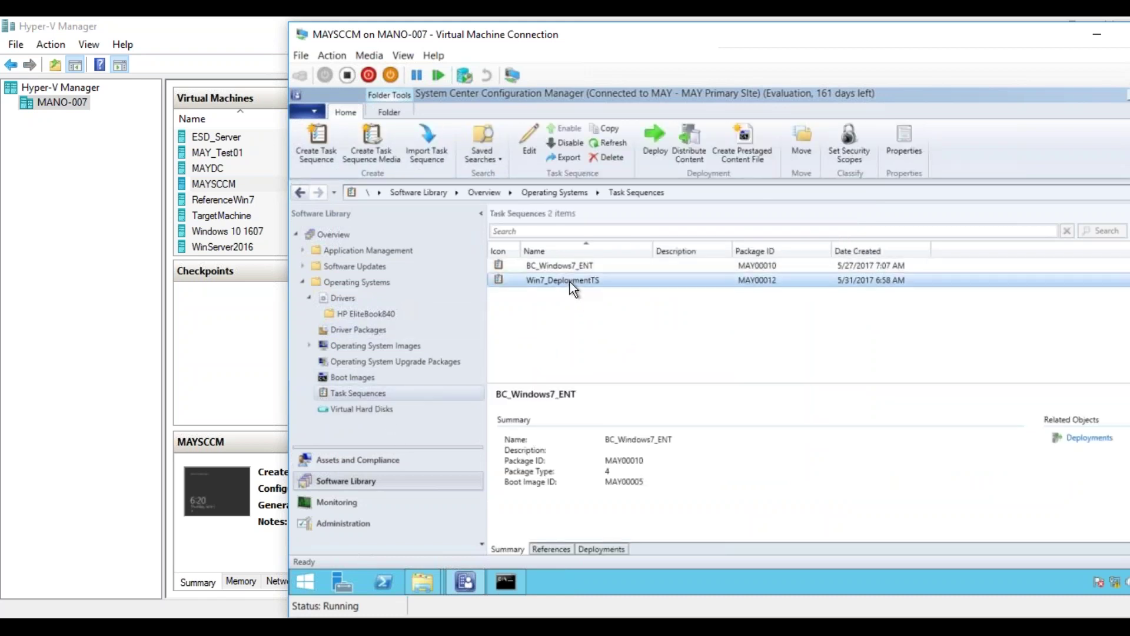
pyautogui.click(550, 292)
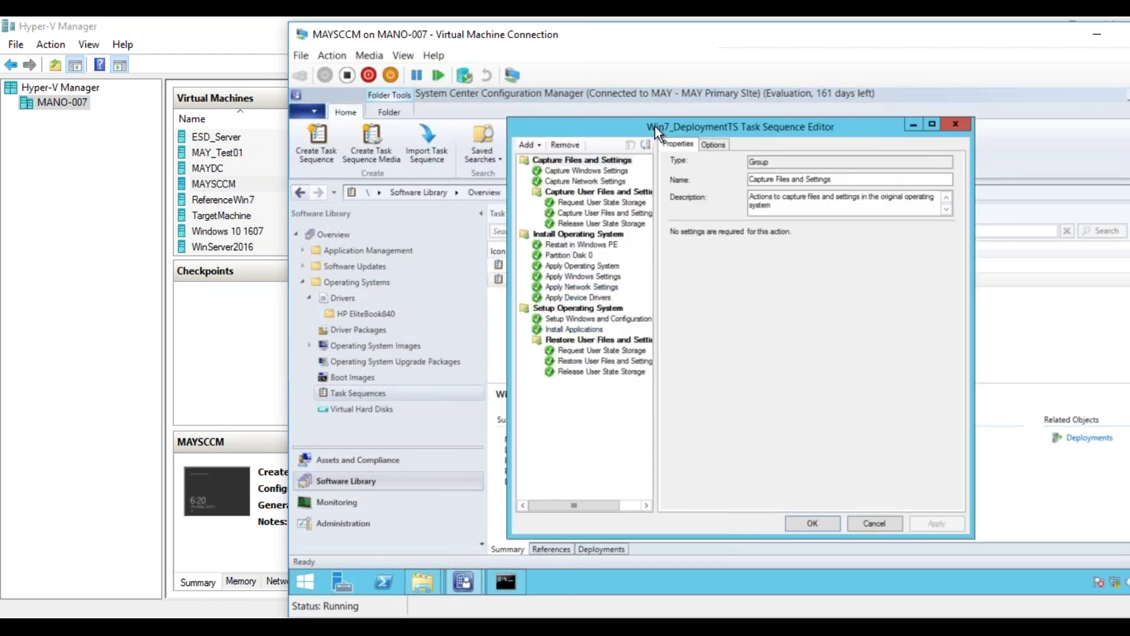
pyautogui.moveTo(665, 124); pyautogui.dragTo(787, 141)
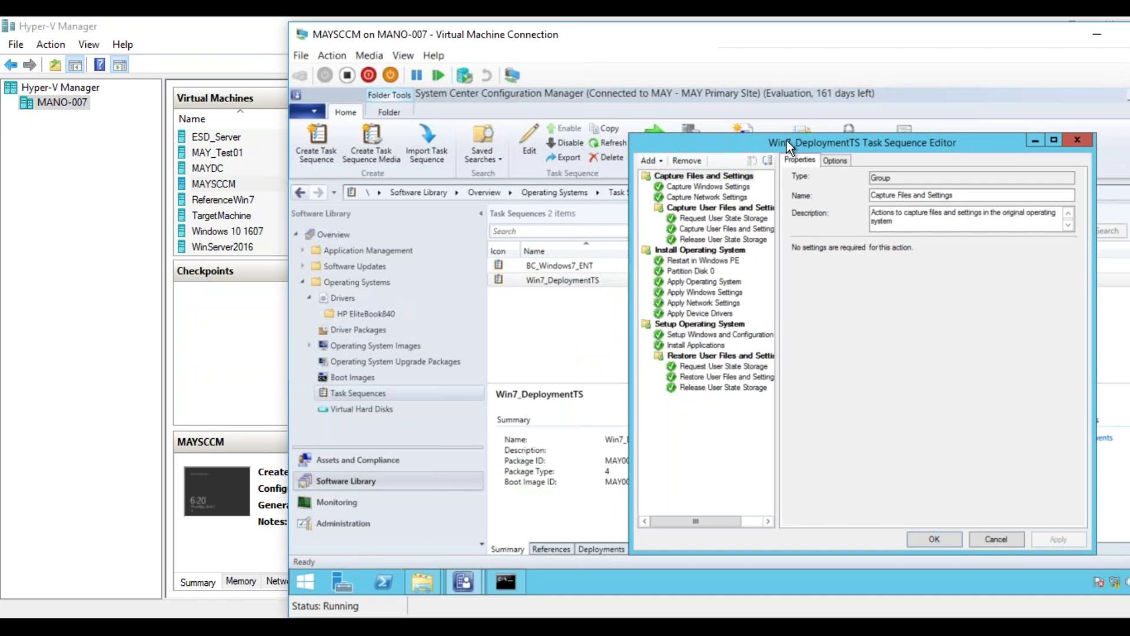
pyautogui.moveTo(784, 139); pyautogui.dragTo(751, 115)
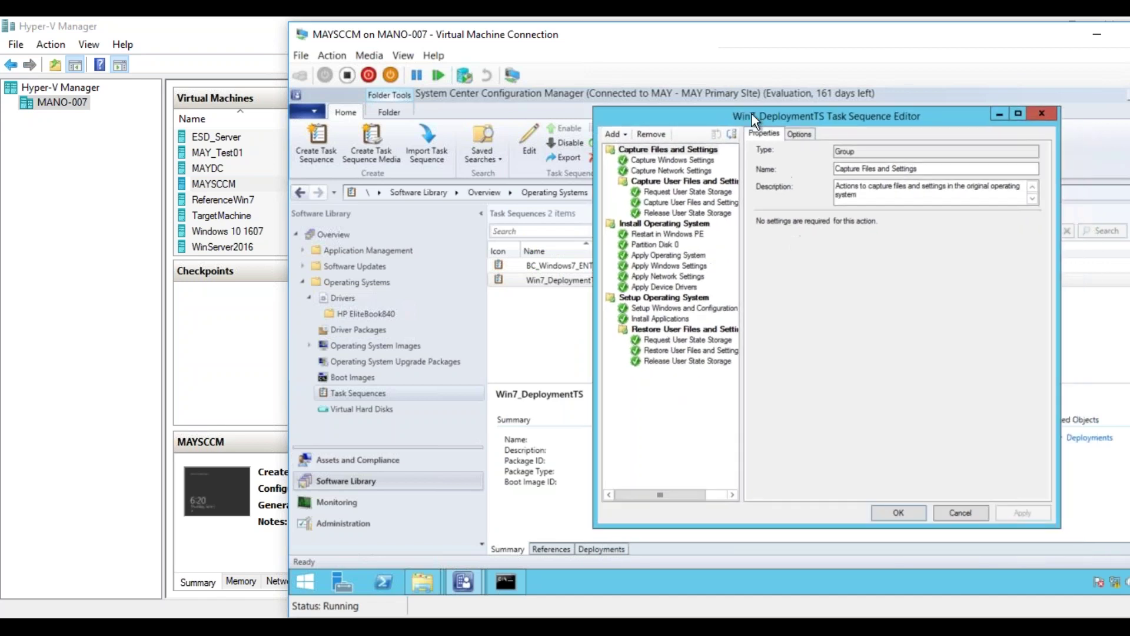
pyautogui.click(675, 289)
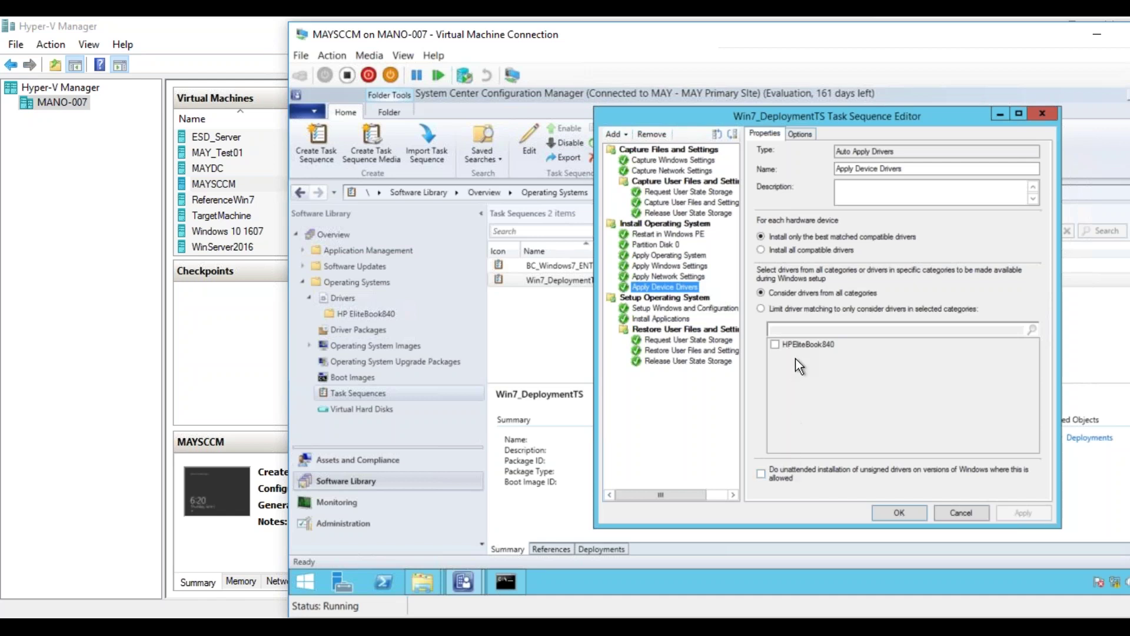
pyautogui.press('Tab')
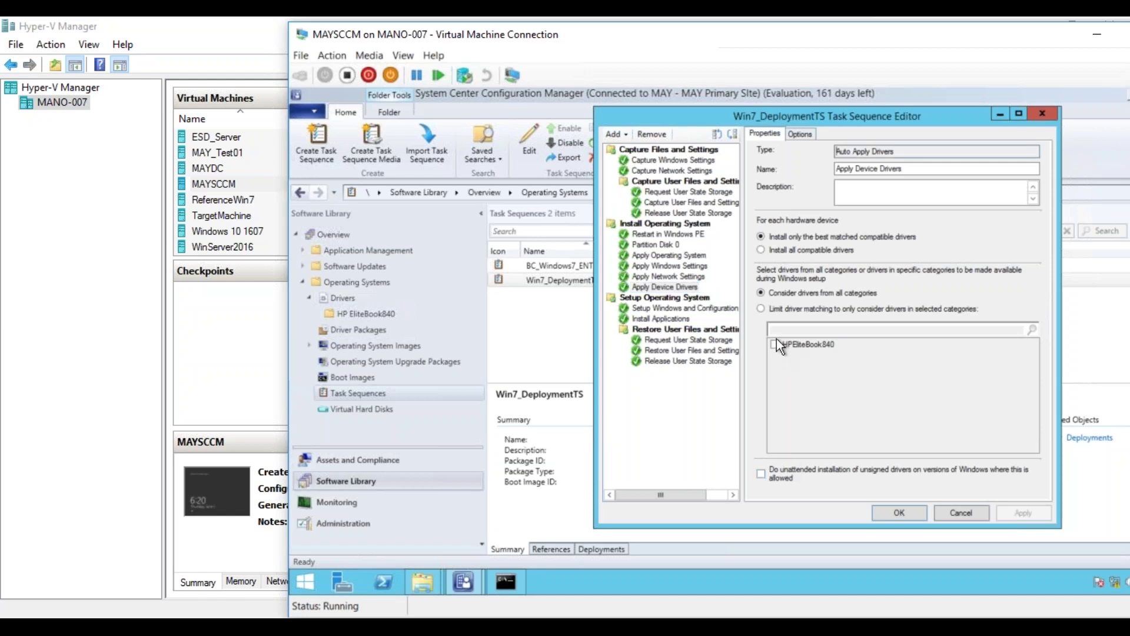
pyautogui.click(762, 308)
pyautogui.click(775, 345)
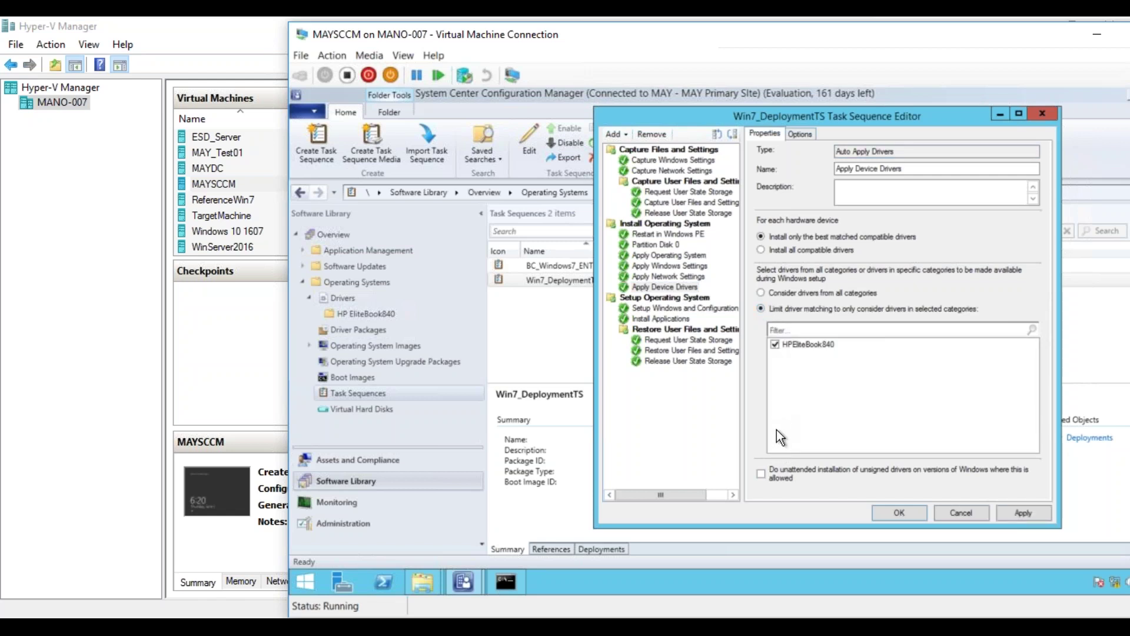
pyautogui.click(761, 293)
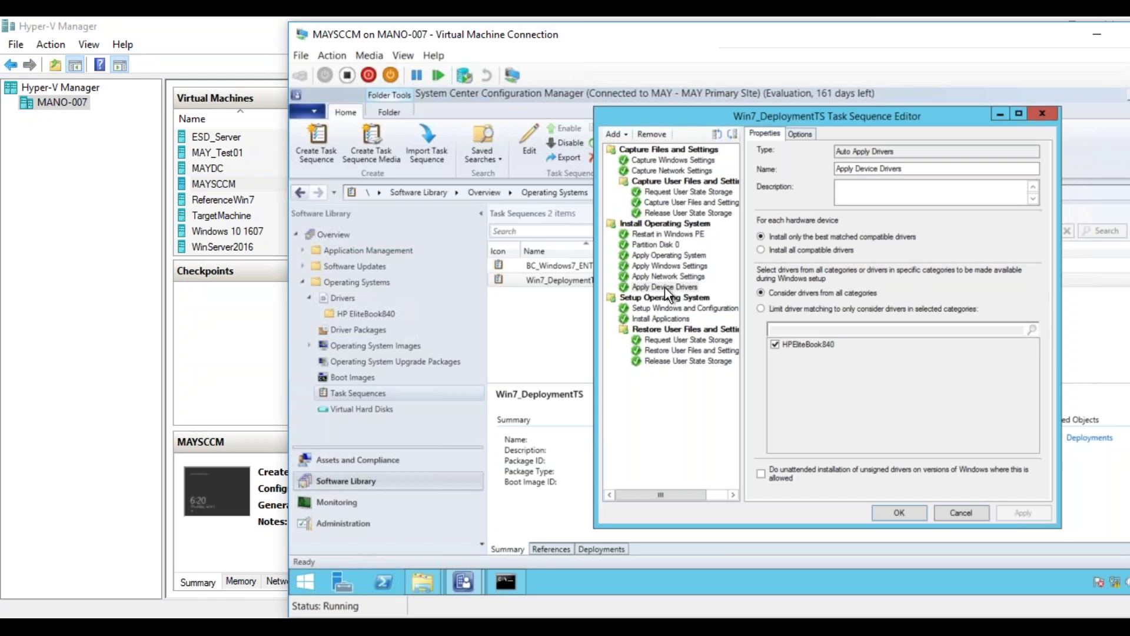
# - Add an Apply Driver Package step that uses the HPEliteBook840 driver package
pyautogui.click(622, 133)
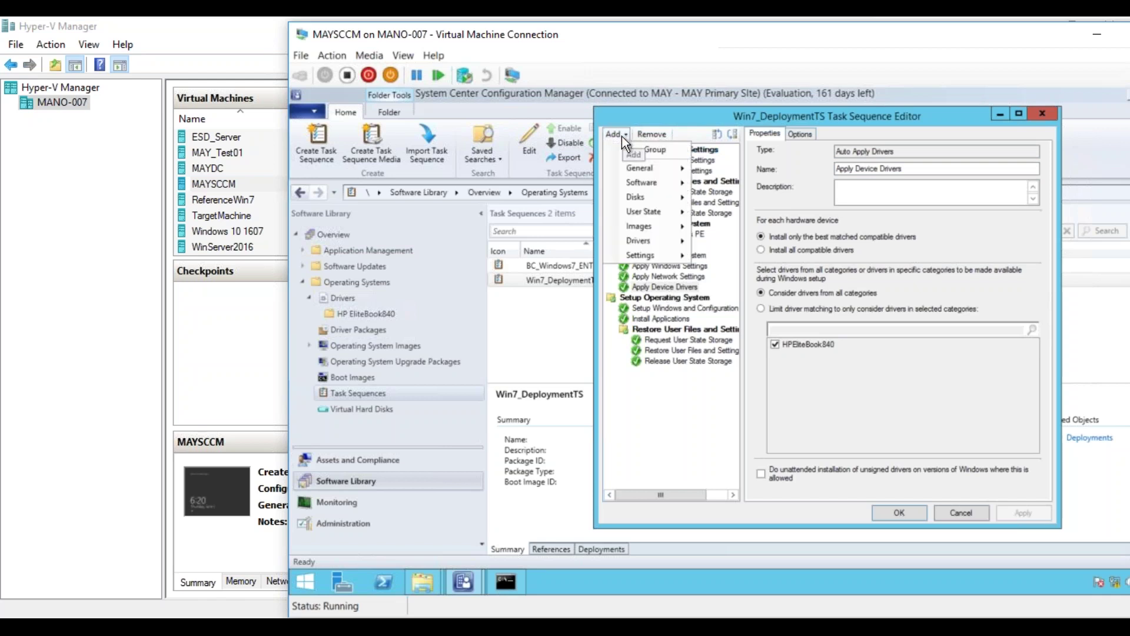
pyautogui.moveTo(641, 165)
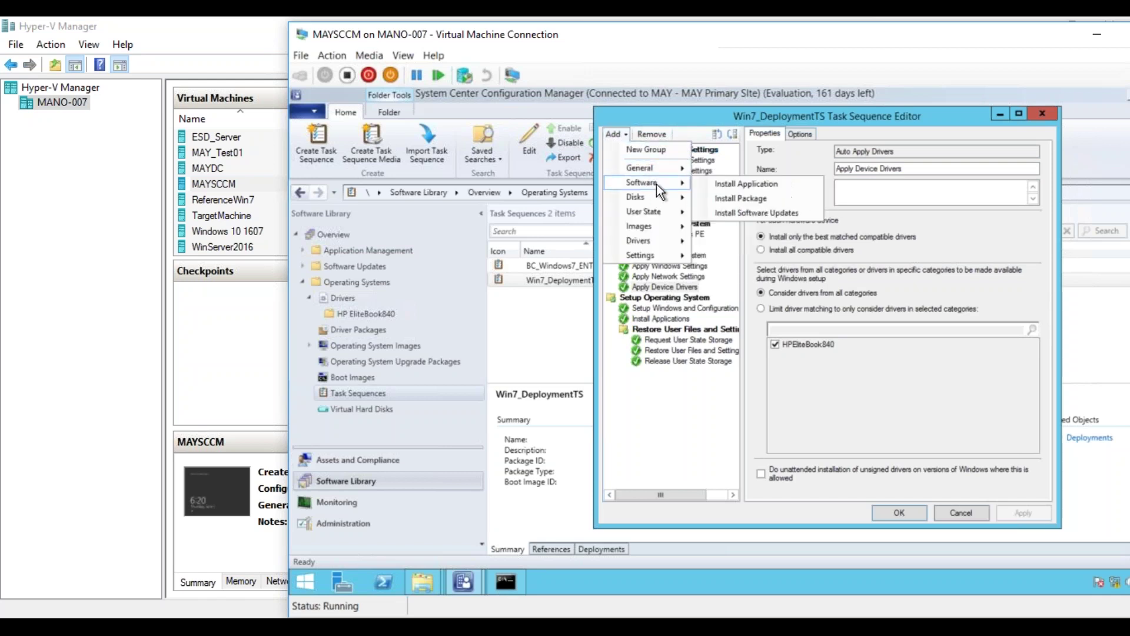
pyautogui.moveTo(658, 202)
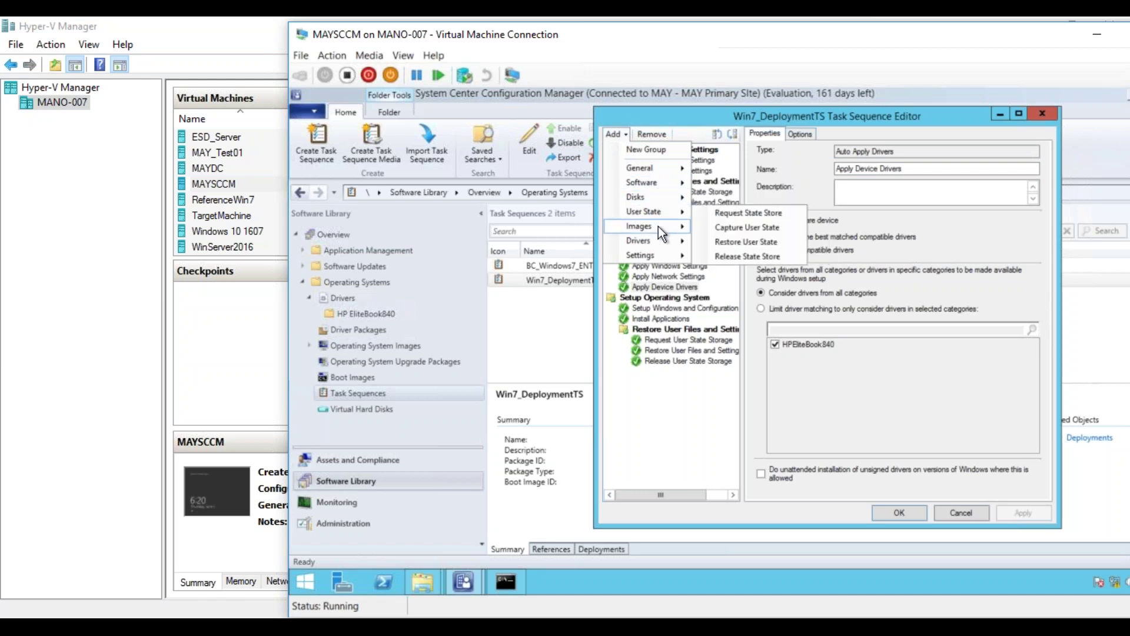
pyautogui.moveTo(658, 236)
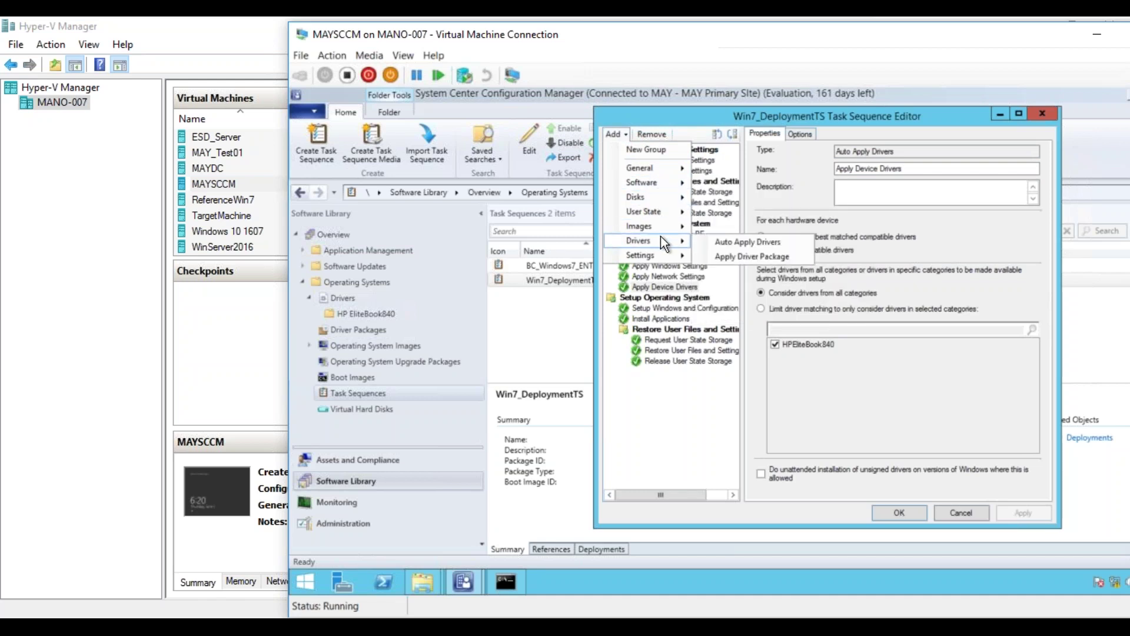
pyautogui.click(732, 256)
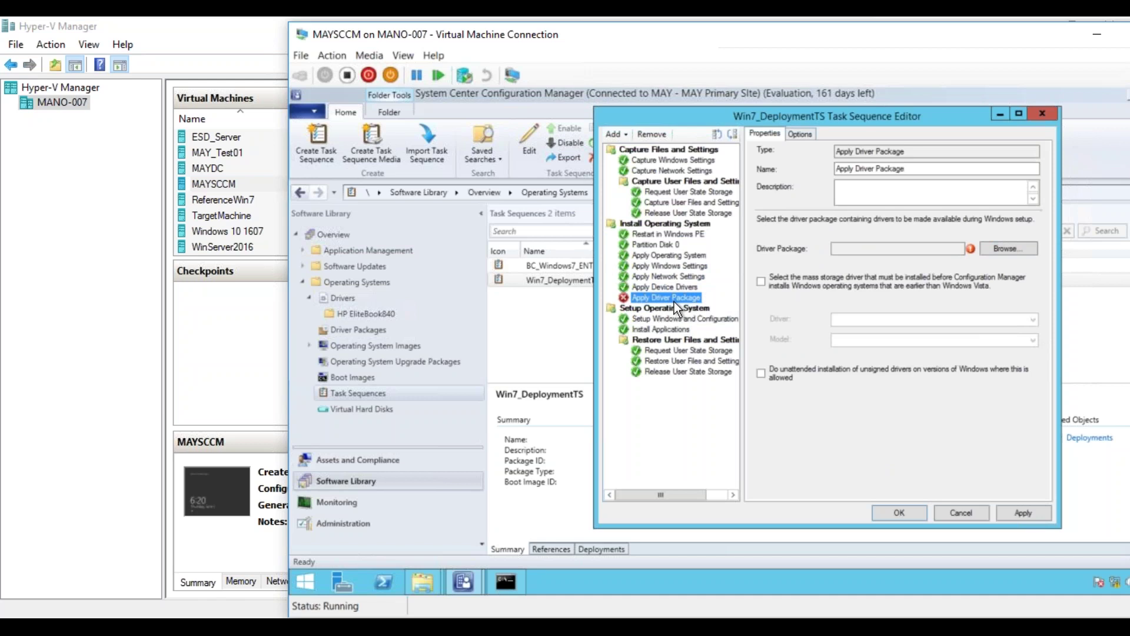
pyautogui.click(1018, 248)
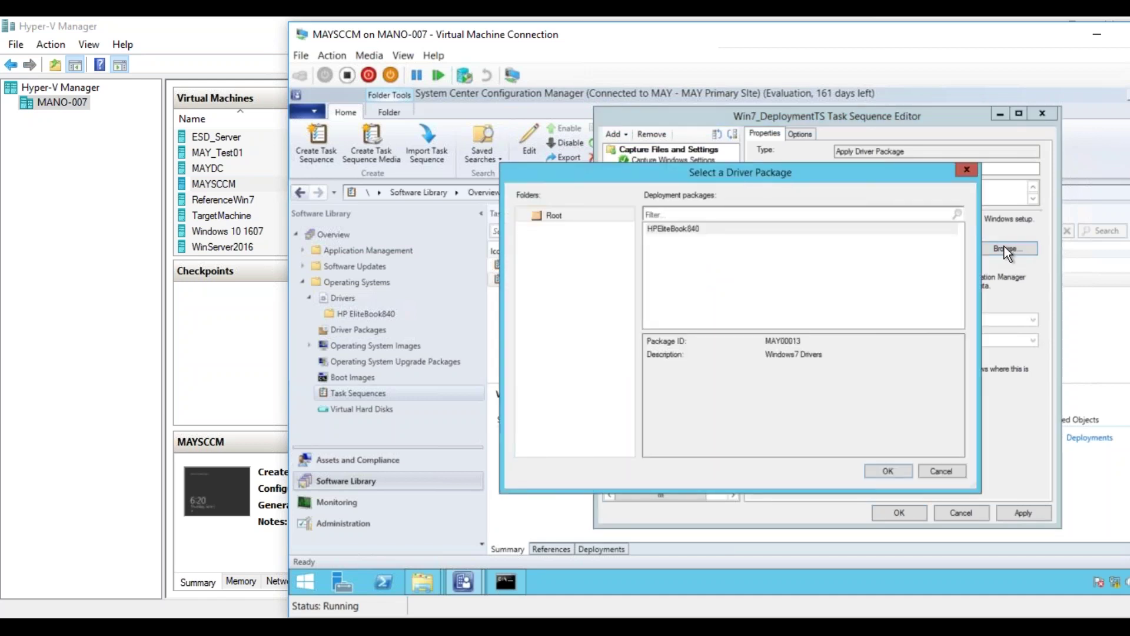
pyautogui.doubleClick(677, 230)
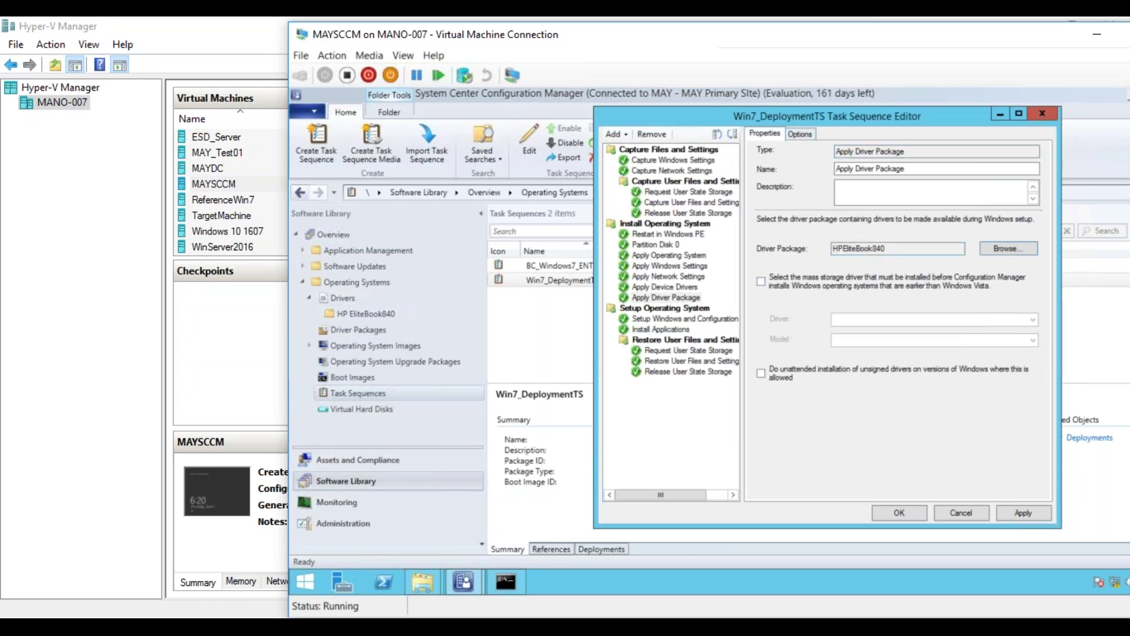
# - Rename the new step to 'Apply HPElitebook 840 Drivers'
pyautogui.click(859, 169)
pyautogui.write('HPElitebook 840')
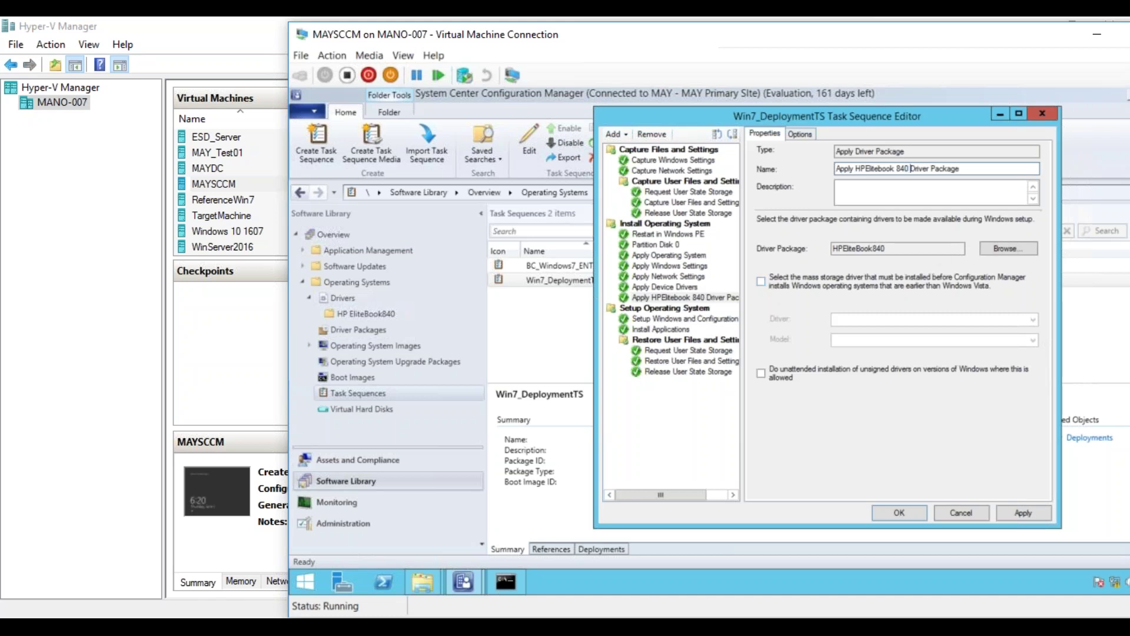
pyautogui.moveTo(932, 168); pyautogui.dragTo(1067, 168)
pyautogui.press('BackSpace')
pyautogui.press('BackSpace')
pyautogui.write('s')
# - Add a WMI query condition for manufacturer 'HP' and model like '%book840%', then test it
pyautogui.click(802, 134)
pyautogui.click(796, 206)
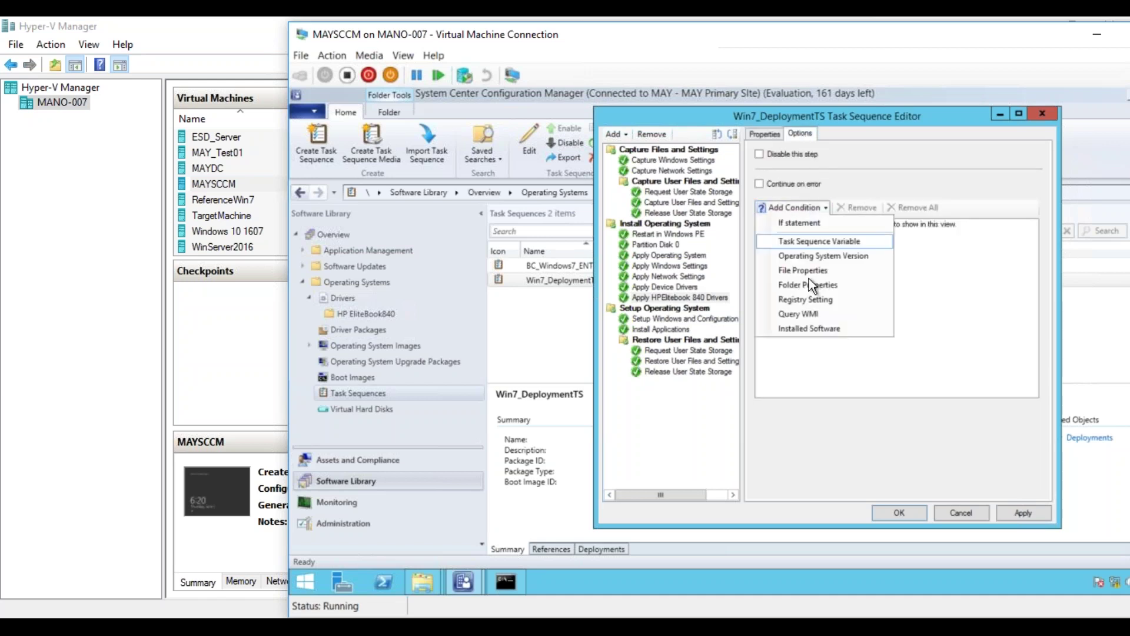
pyautogui.click(801, 313)
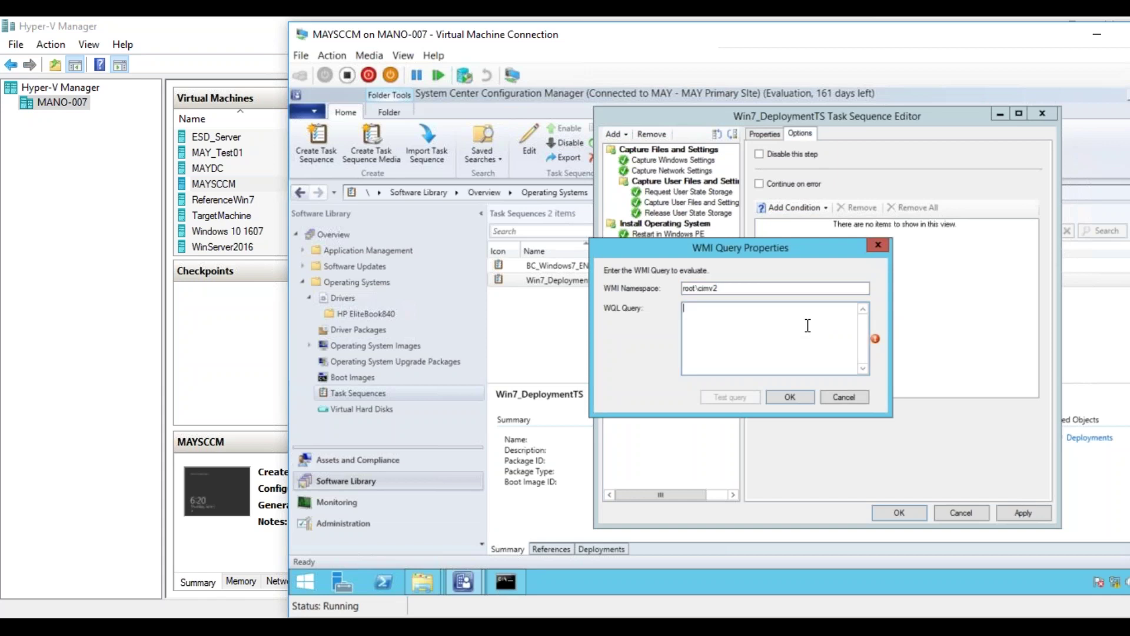
pyautogui.write('Select ')
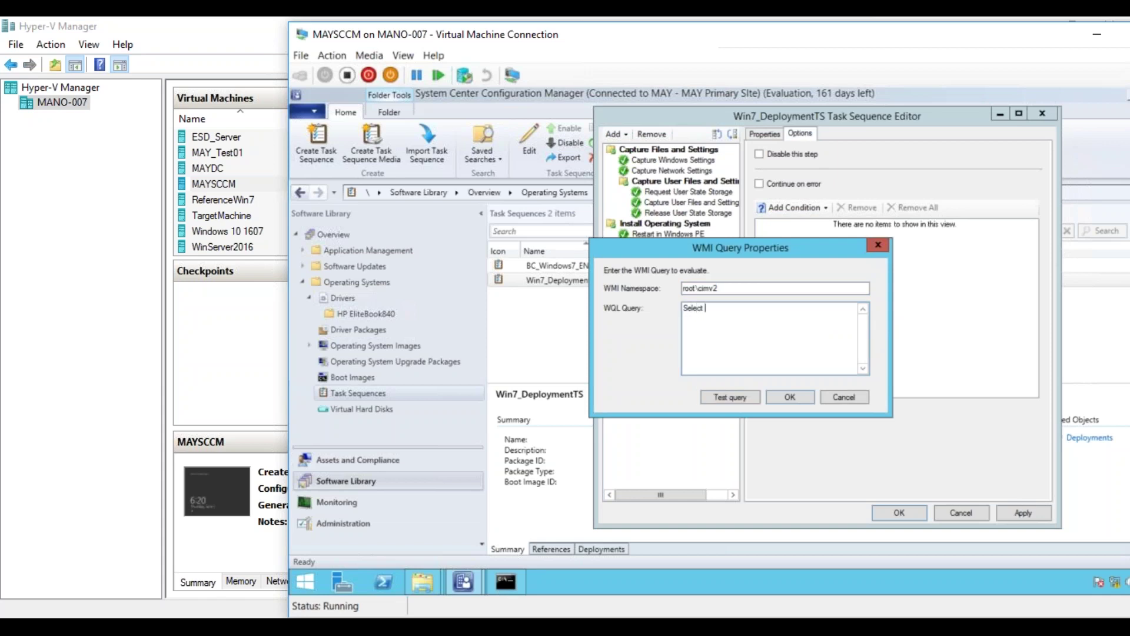
pyautogui.write('* From Win4')
pyautogui.write('2computersystem where manufacturer')
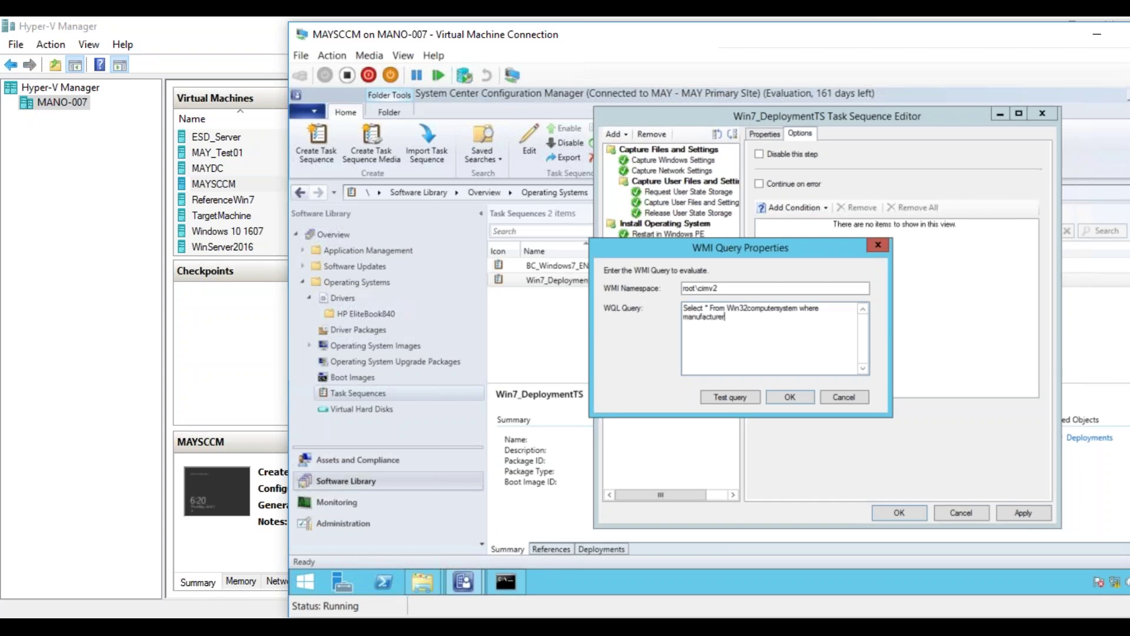
pyautogui.write(" ='HP' and model like '%book849%")
pyautogui.press('BackSpace')
pyautogui.press('BackSpace')
pyautogui.press('BackSpace')
pyautogui.write('40%')
pyautogui.click(736, 396)
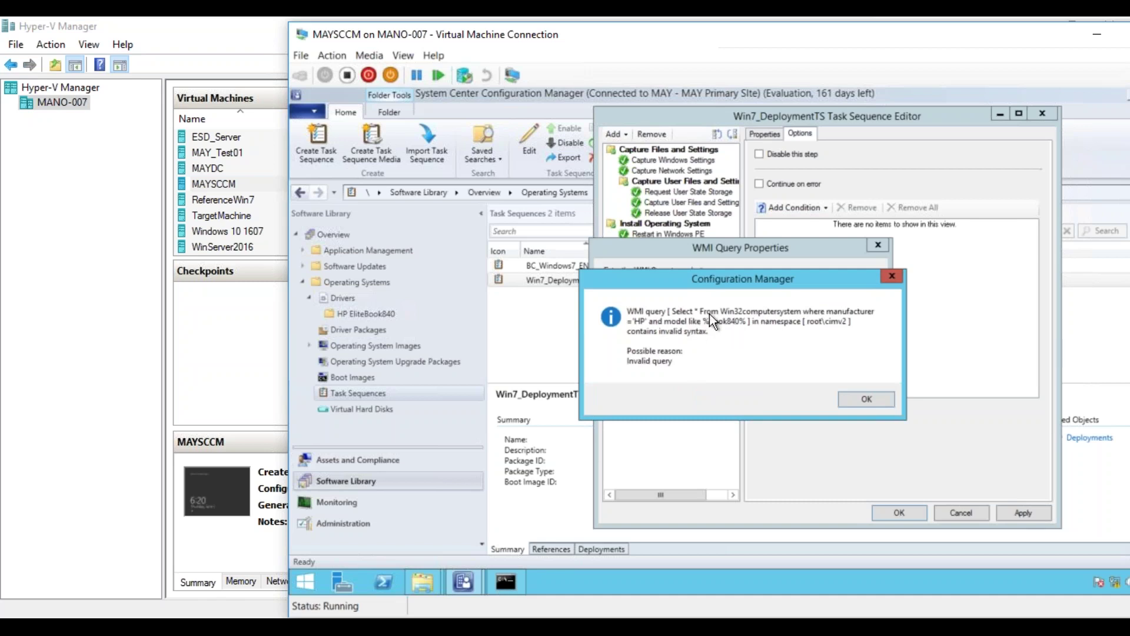
# - Quote the '%book840%' pattern and retest; after the invalid-class error, discard the WMI condition
pyautogui.click(862, 398)
pyautogui.click(793, 317)
pyautogui.write("'HP' and model like '%book840%")
pyautogui.click(837, 317)
pyautogui.write("' and model like '%book840%'")
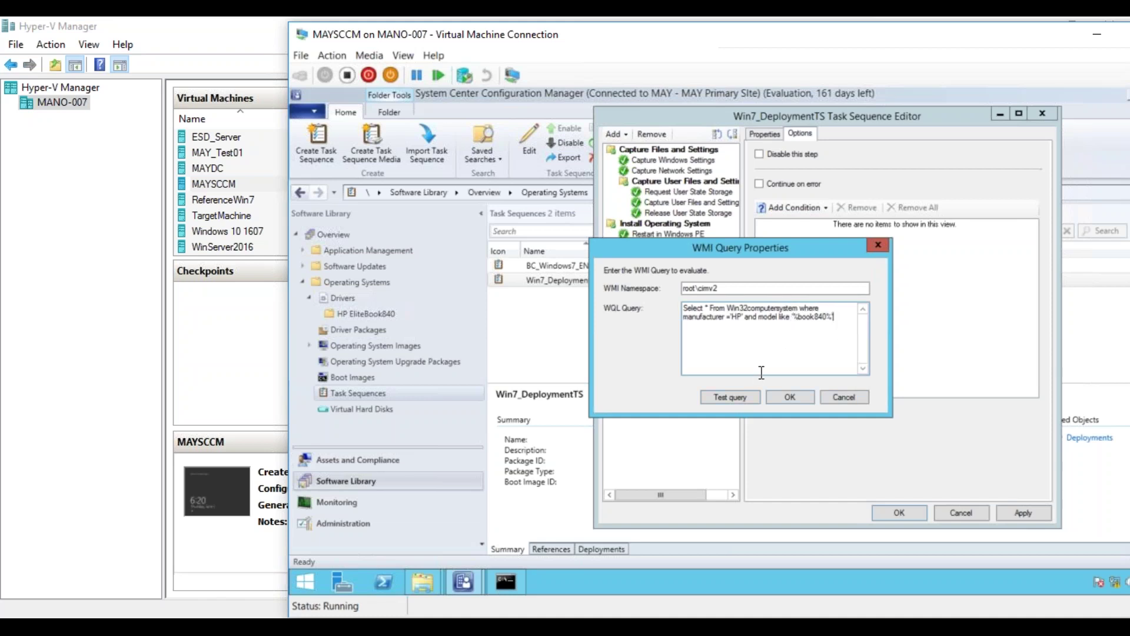
pyautogui.click(743, 396)
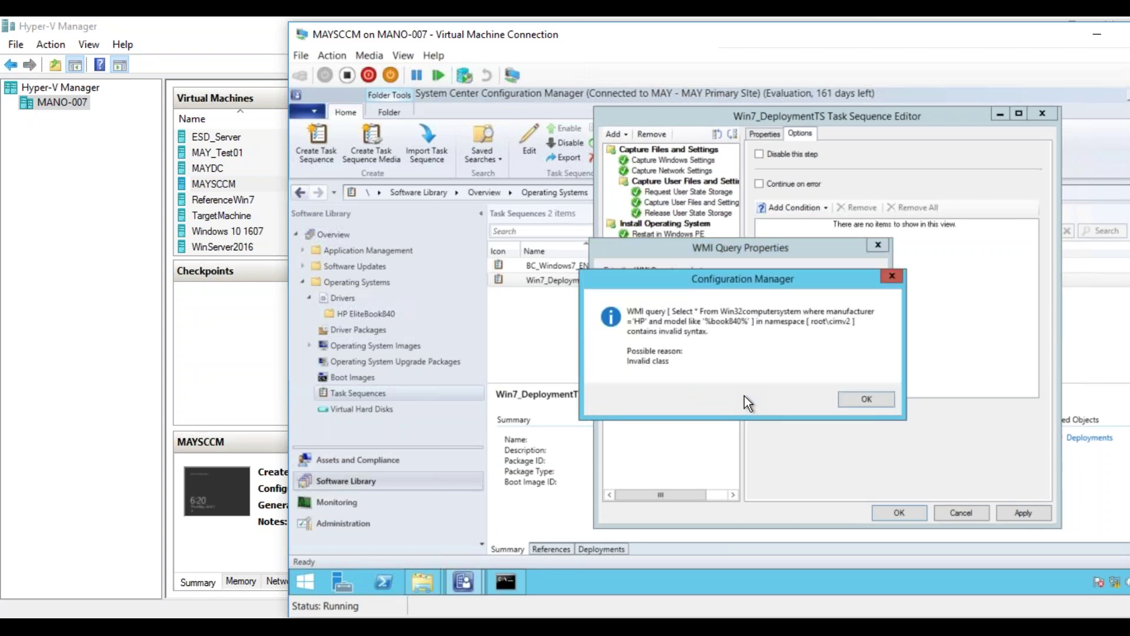
pyautogui.click(856, 401)
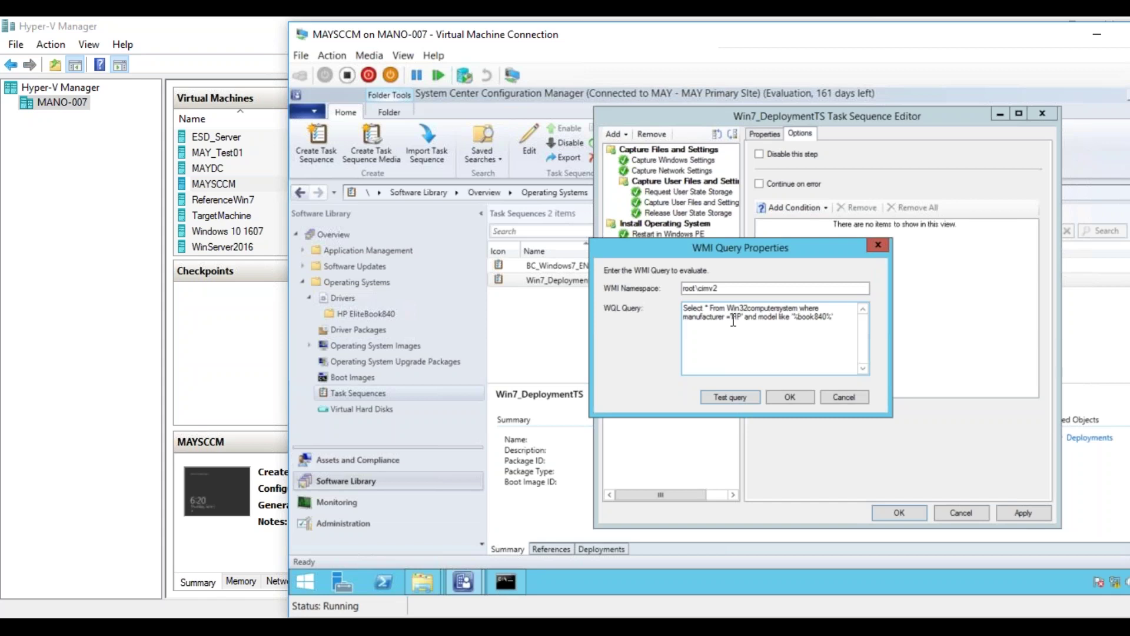
pyautogui.click(831, 395)
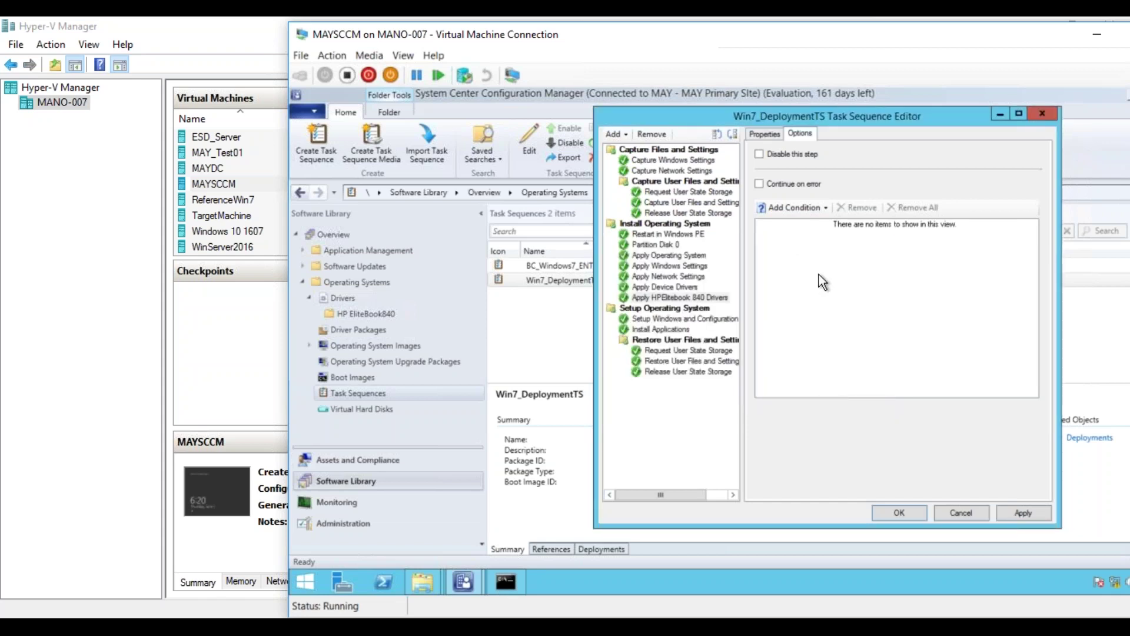
# - Confirm the Apply HPElitebook 840 Drivers step uses the HPEliteBook840 driver package
pyautogui.click(757, 136)
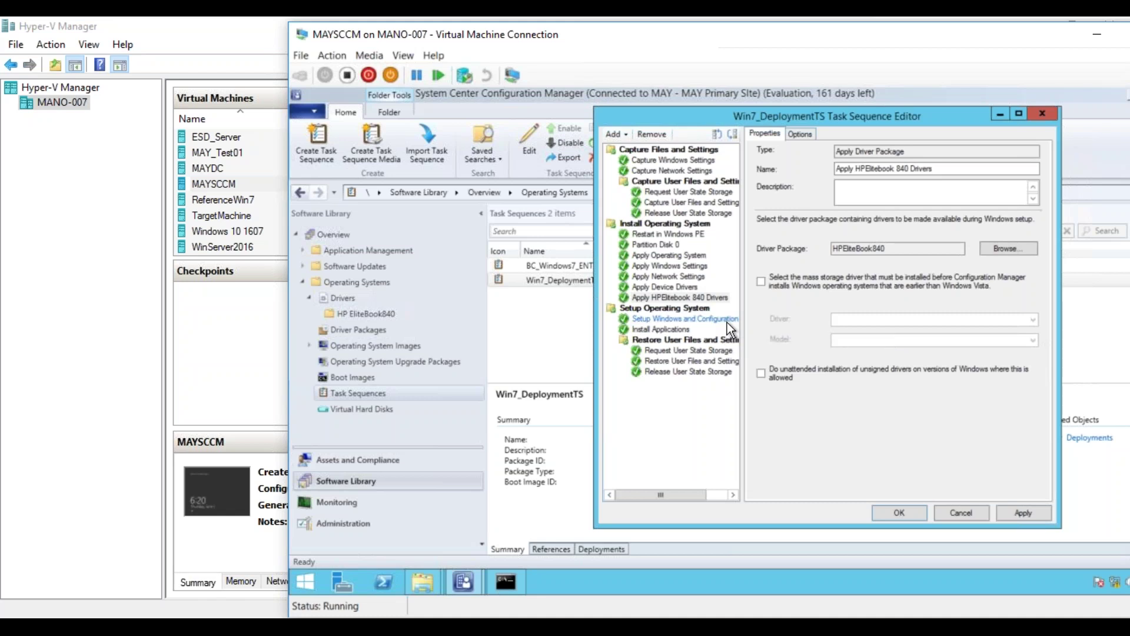
# - Launch the WMI tester with wbemtest from the Run prompt
pyautogui.click(803, 135)
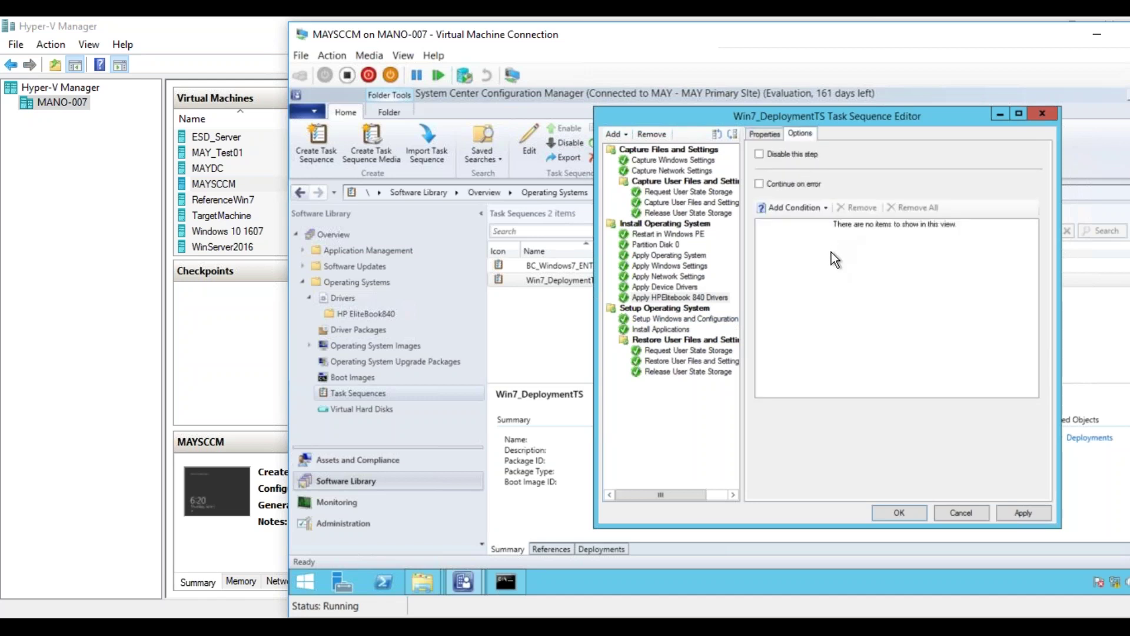
pyautogui.click(568, 577)
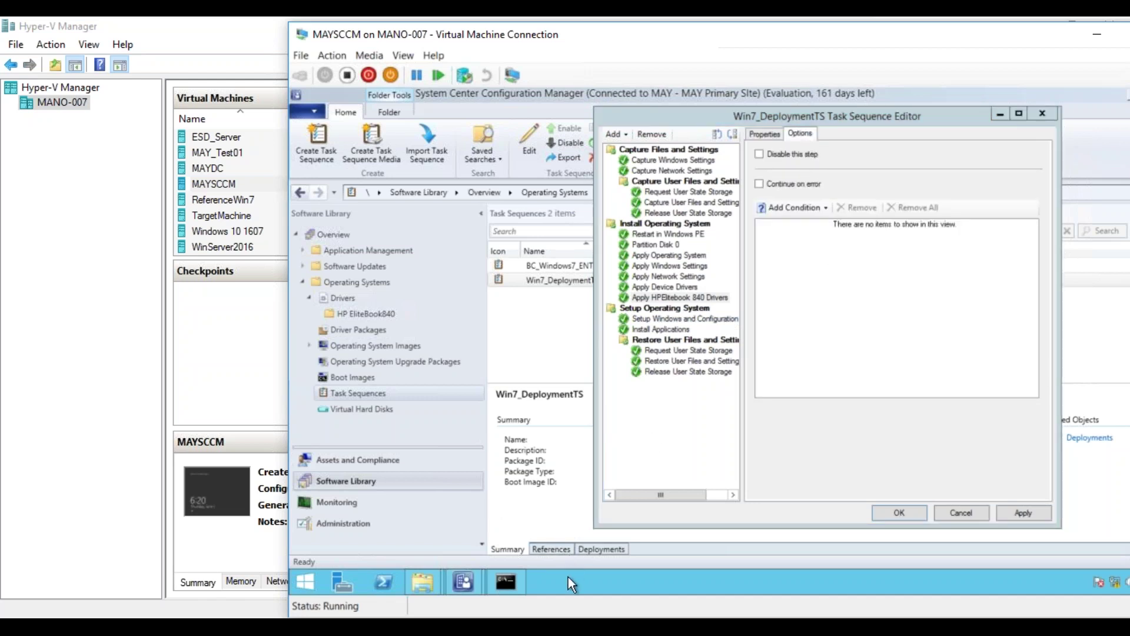
pyautogui.press('super+r')
pyautogui.write('wbemtest')
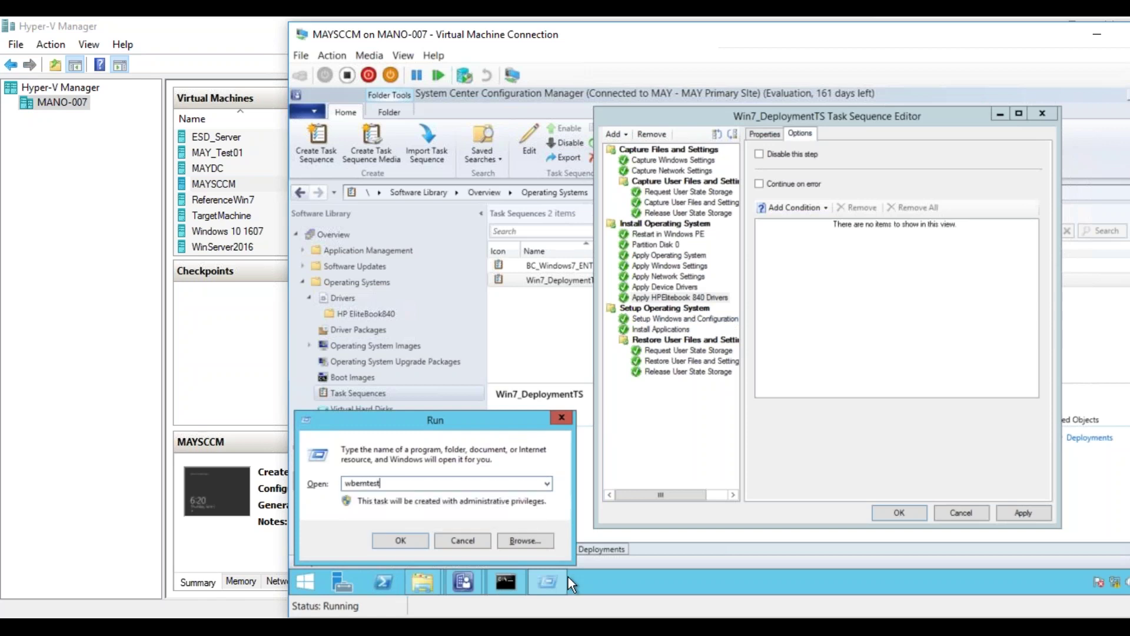
pyautogui.press('Return')
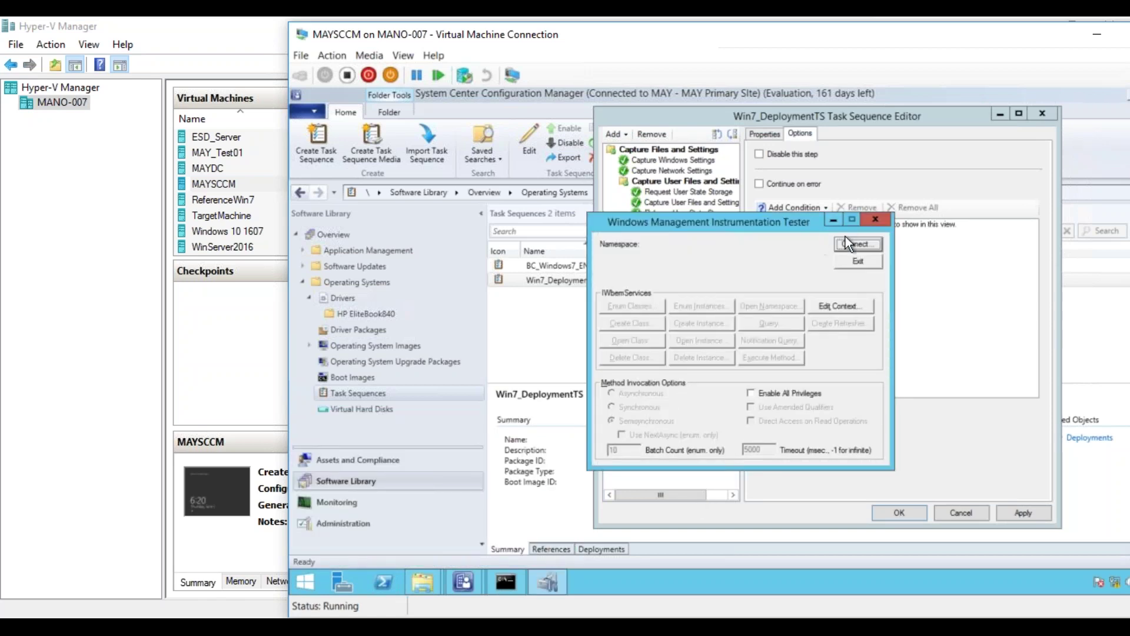
# - Connect to root\cimv2 and run Select * From Win32_Computersystem, correcting the class name
pyautogui.click(845, 242)
pyautogui.click(823, 229)
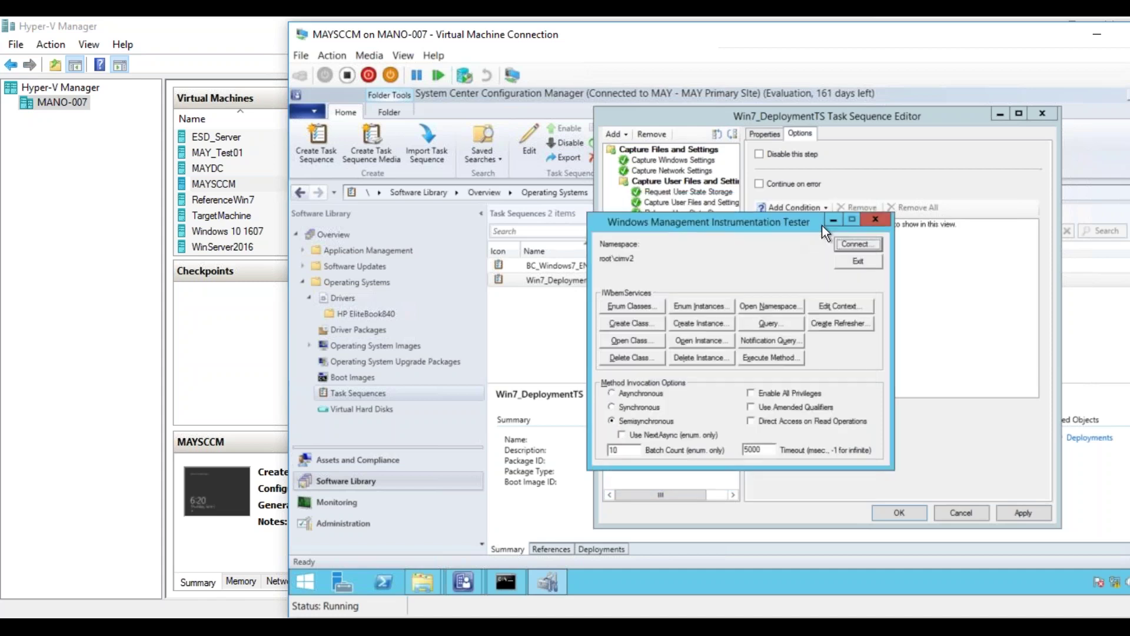
pyautogui.click(763, 322)
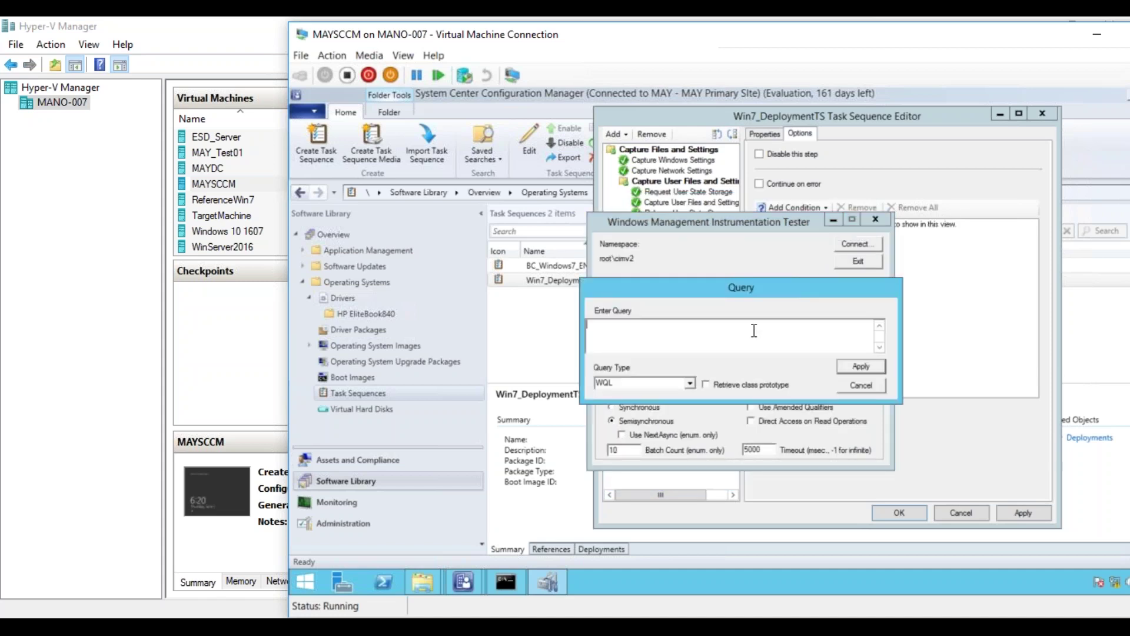
pyautogui.write('Select * ')
pyautogui.write('From Wi')
pyautogui.write('n2')
pyautogui.write('2')
pyautogui.write('Computers')
pyautogui.write('yste')
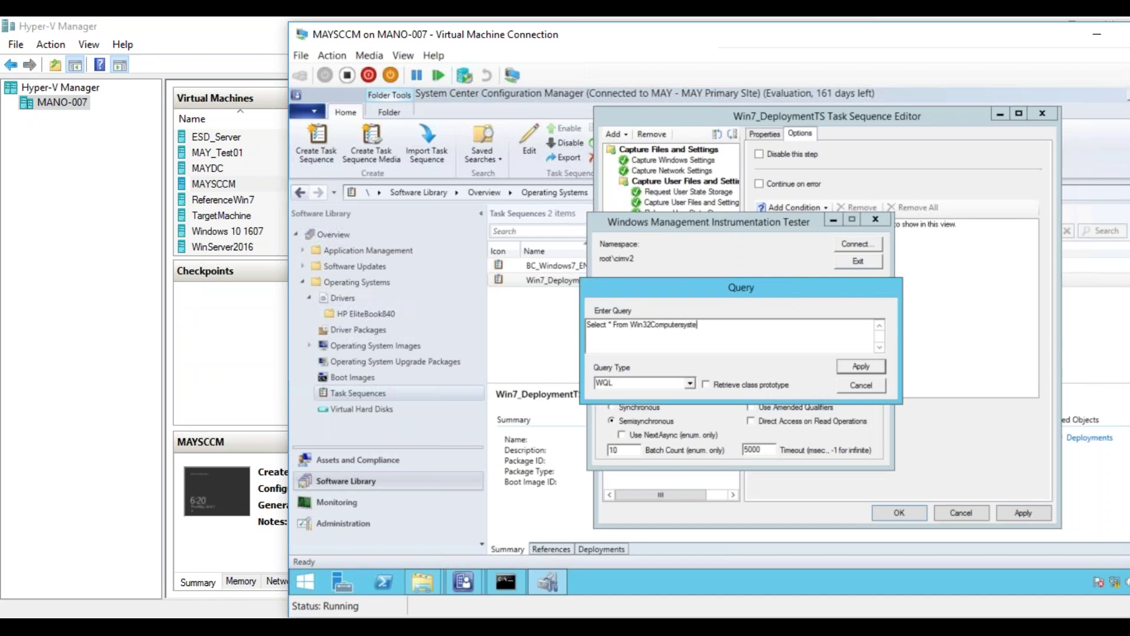
pyautogui.write('m')
pyautogui.click(861, 367)
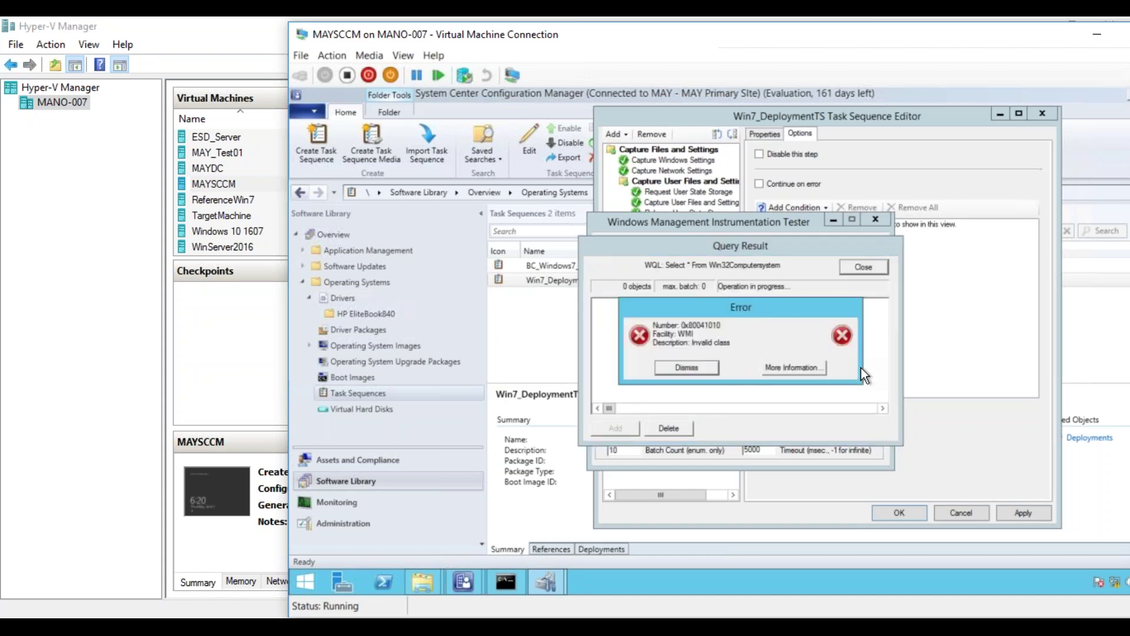
pyautogui.click(719, 365)
pyautogui.click(793, 333)
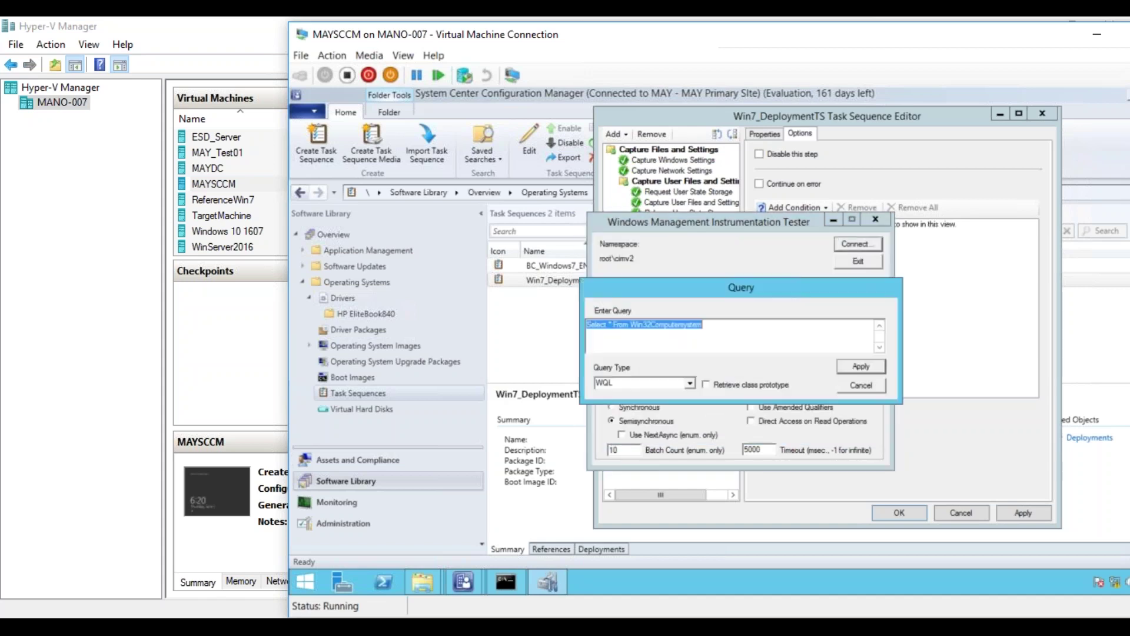
pyautogui.click(650, 325)
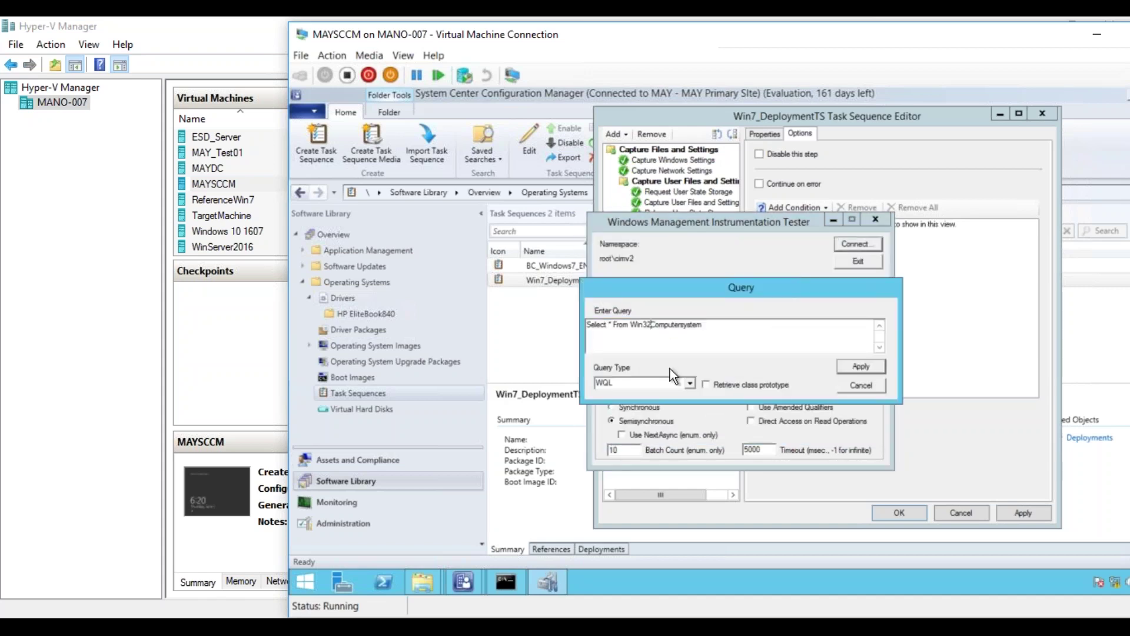
pyautogui.write('_')
pyautogui.click(858, 361)
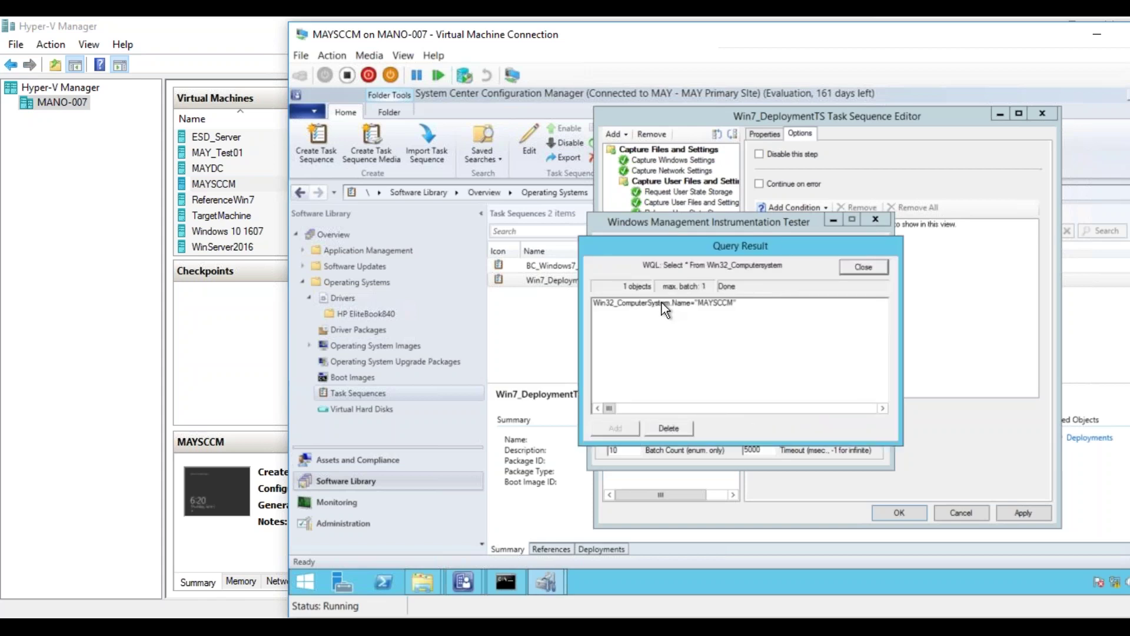
# - Open the MAYSCCM computer object and locate its Model property value, Virtual Machine
pyautogui.doubleClick(661, 303)
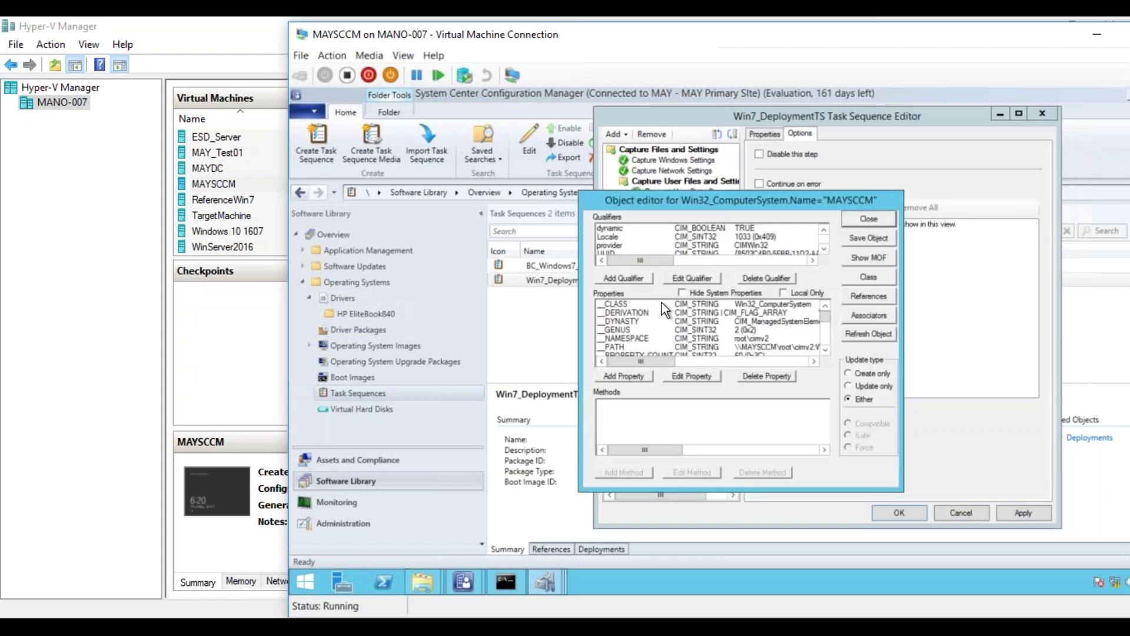
pyautogui.click(825, 348)
pyautogui.click(824, 348)
pyautogui.click(825, 348)
pyautogui.click(825, 348)
pyautogui.click(825, 348)
pyautogui.click(825, 348)
pyautogui.click(825, 348)
pyautogui.click(825, 348)
pyautogui.click(826, 348)
pyautogui.click(825, 348)
pyautogui.click(824, 348)
pyautogui.click(825, 348)
pyautogui.click(825, 348)
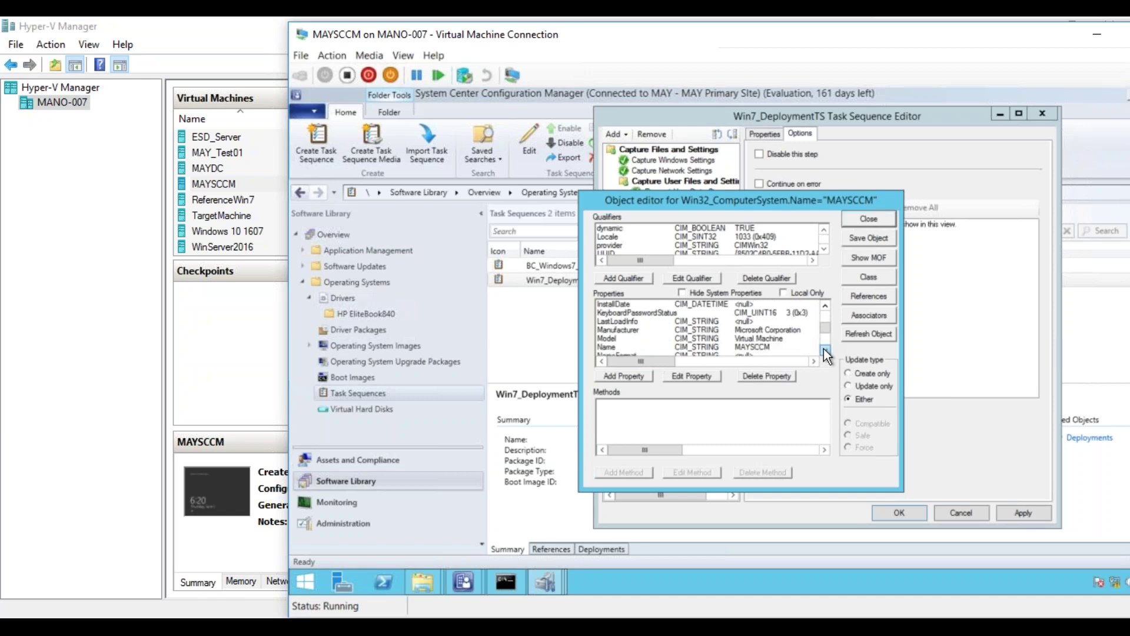
pyautogui.moveTo(760, 328); pyautogui.dragTo(760, 341)
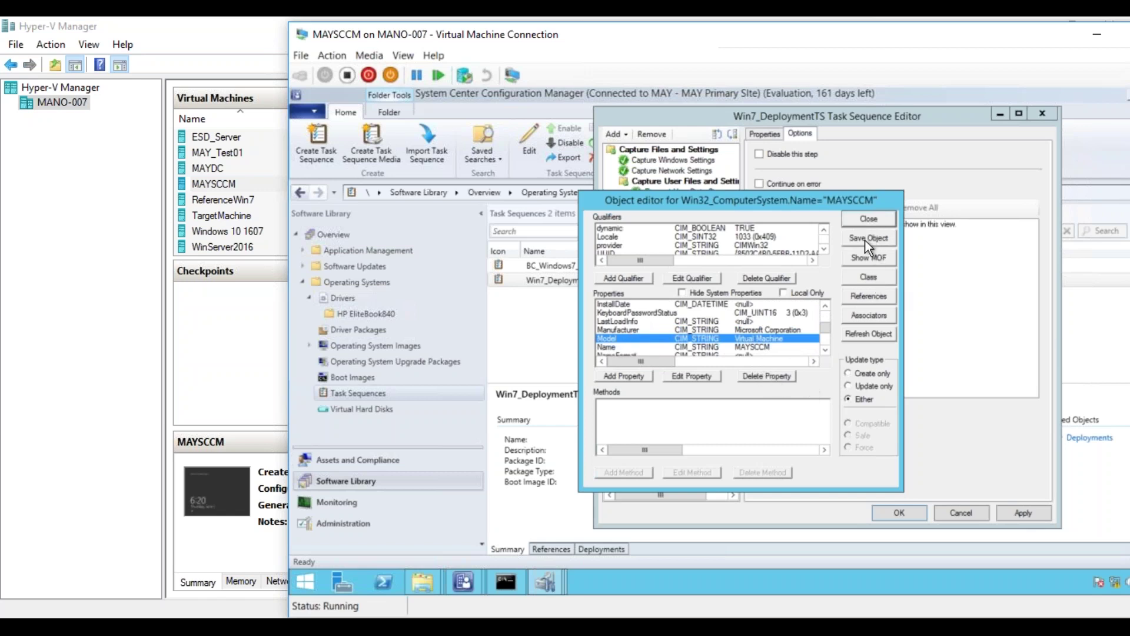
# - Close the object editor and the Query Result window
pyautogui.click(873, 218)
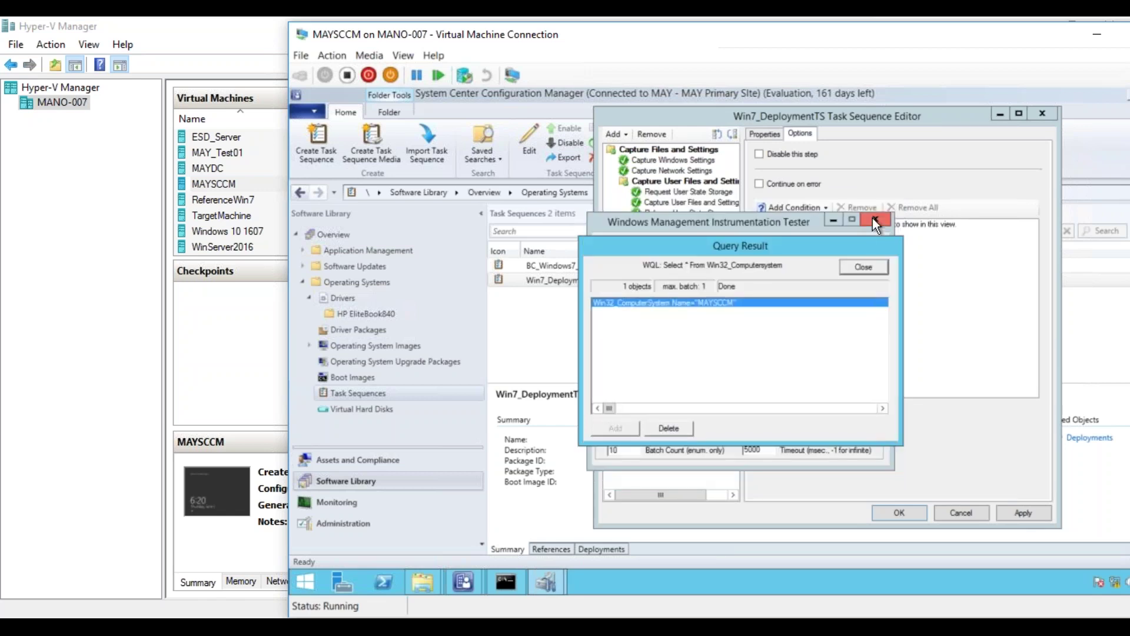
pyautogui.click(855, 266)
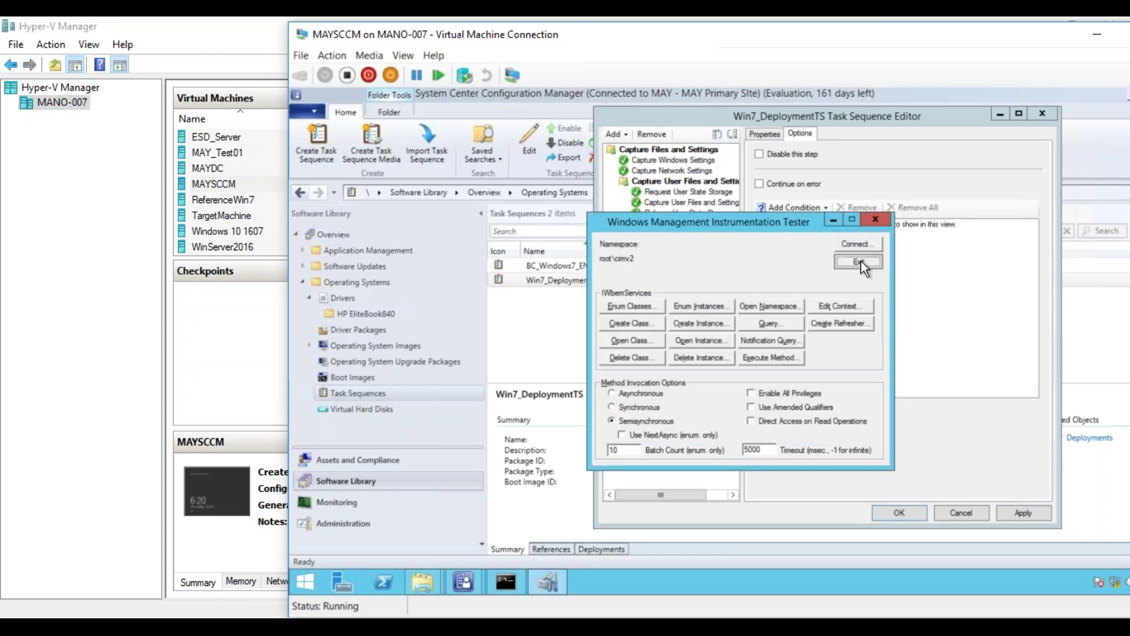
pyautogui.click(859, 262)
# - Add and test a WMI condition: Select * from Win32_Computersystem where Model='ELITEBOOK840'
pyautogui.click(798, 206)
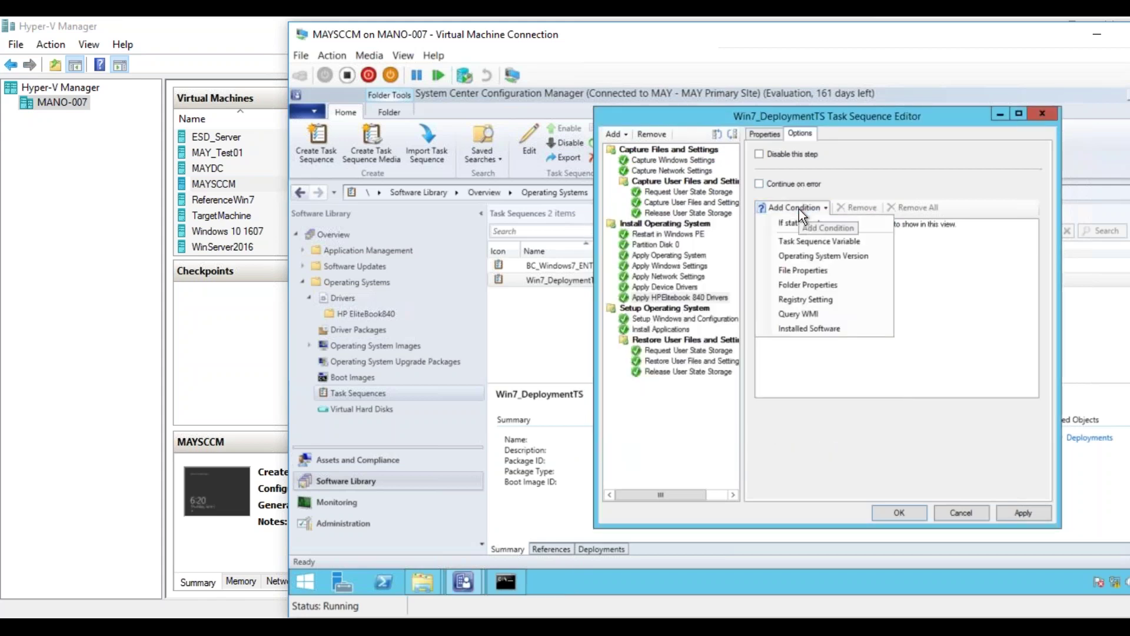
pyautogui.click(803, 318)
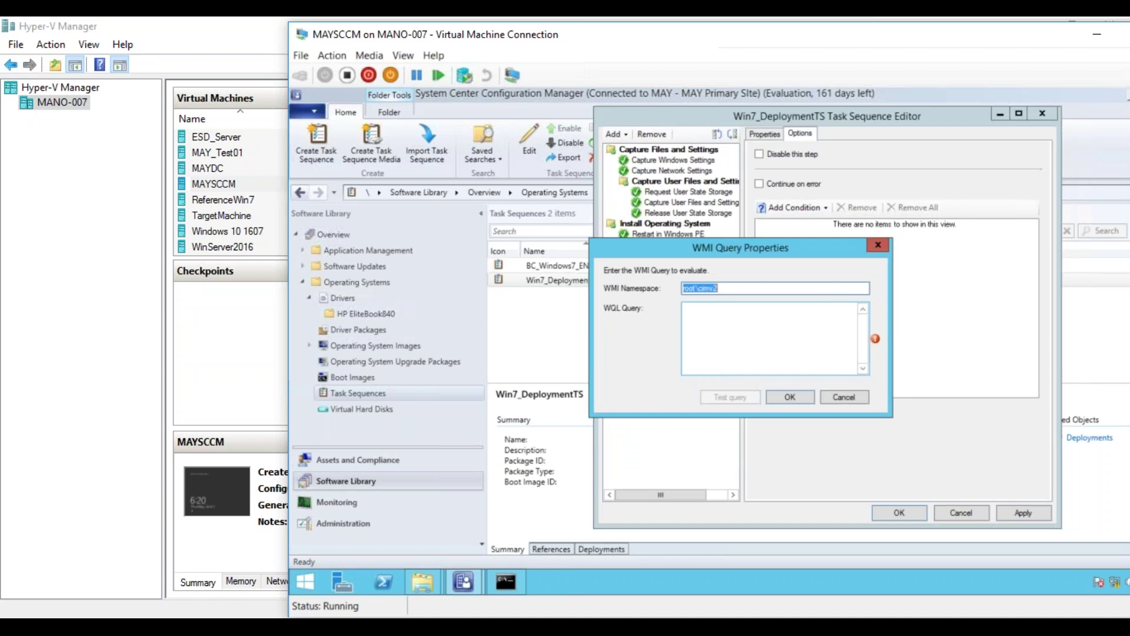
pyautogui.write('Selec')
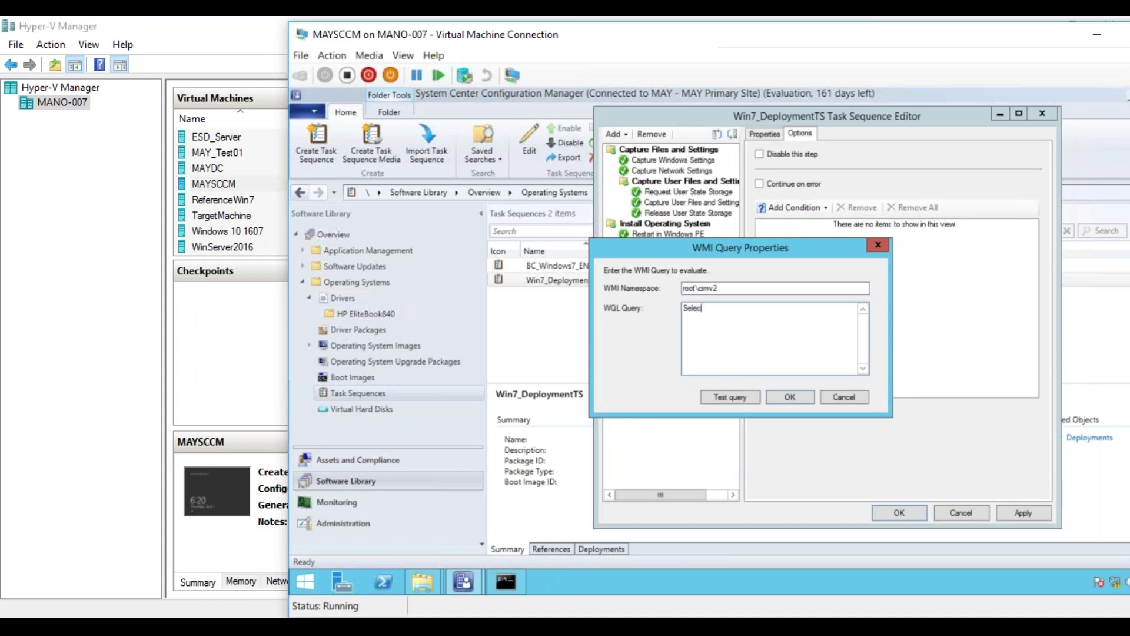
pyautogui.write('t * from Win32_Computersystem where Model=')
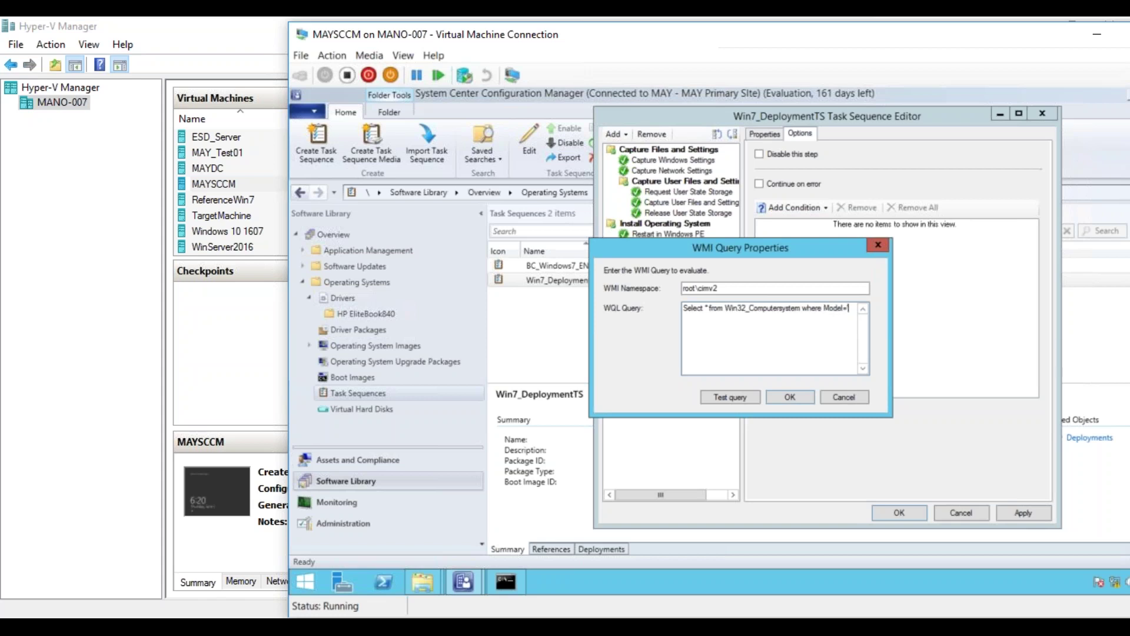
pyautogui.write("'H")
pyautogui.press('BackSpace')
pyautogui.press('BackSpace')
pyautogui.write("'ELITEBOOK84")
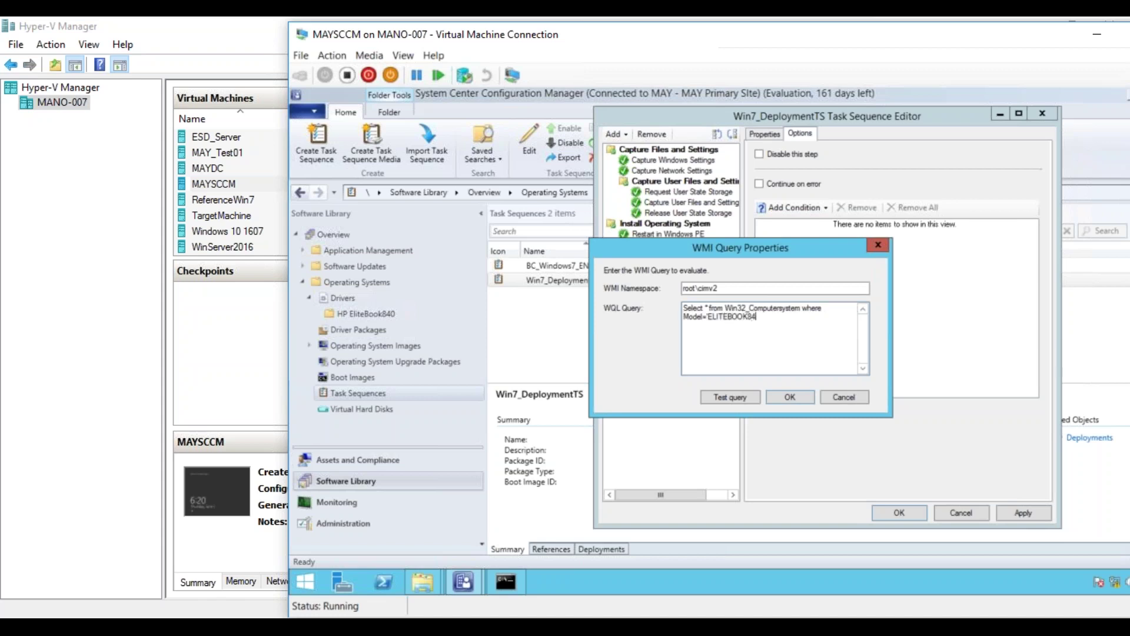
pyautogui.write("0'")
pyautogui.click(746, 397)
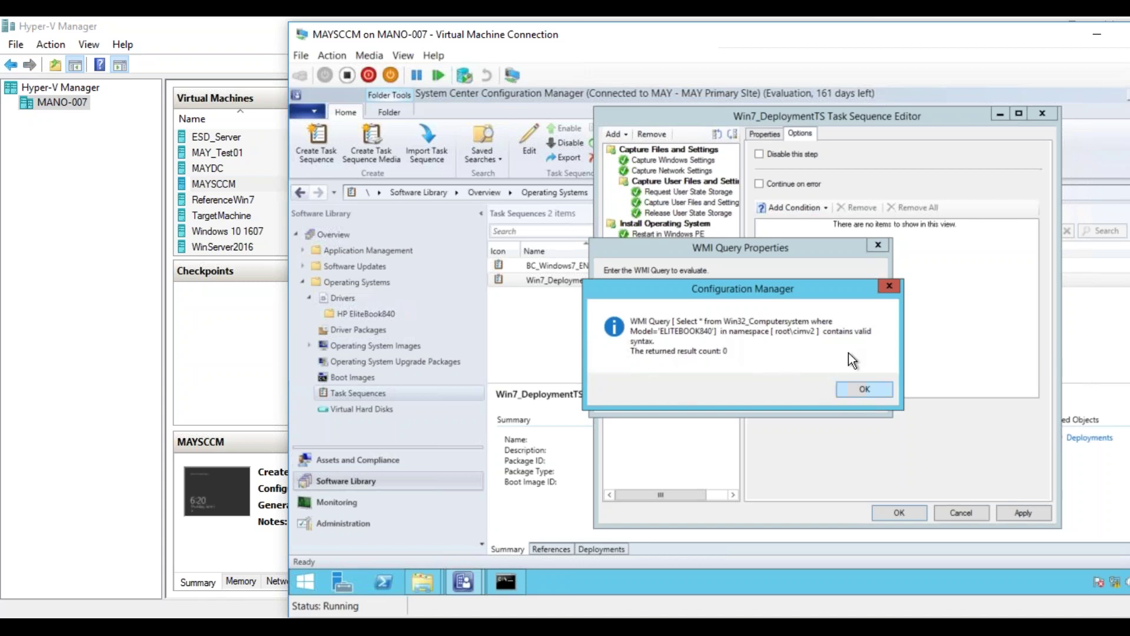
pyautogui.click(840, 394)
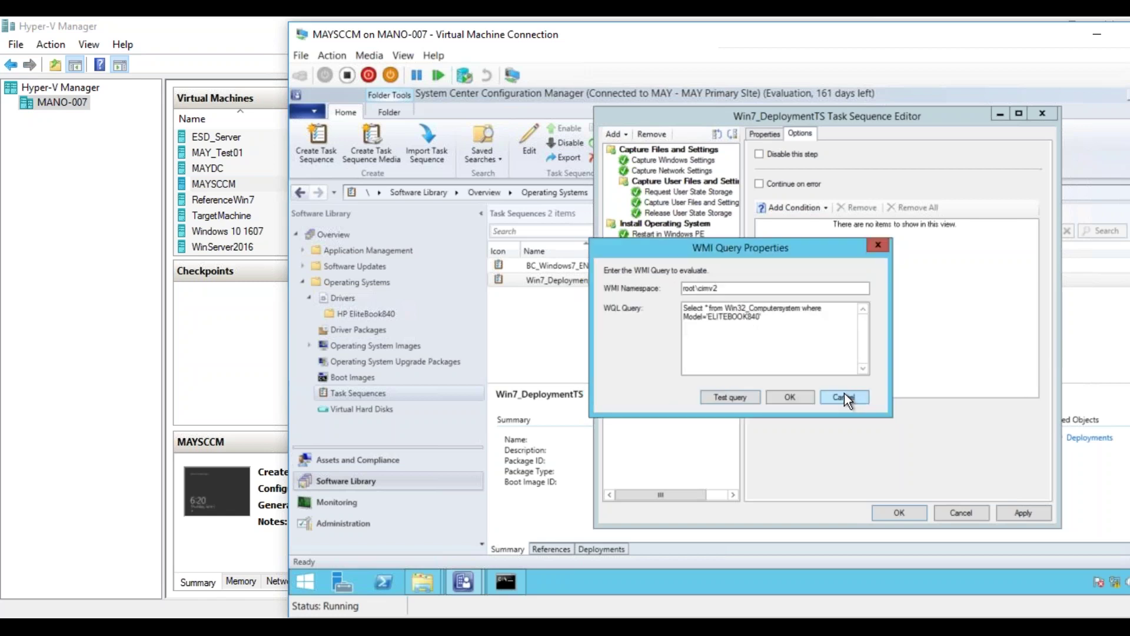
pyautogui.click(793, 398)
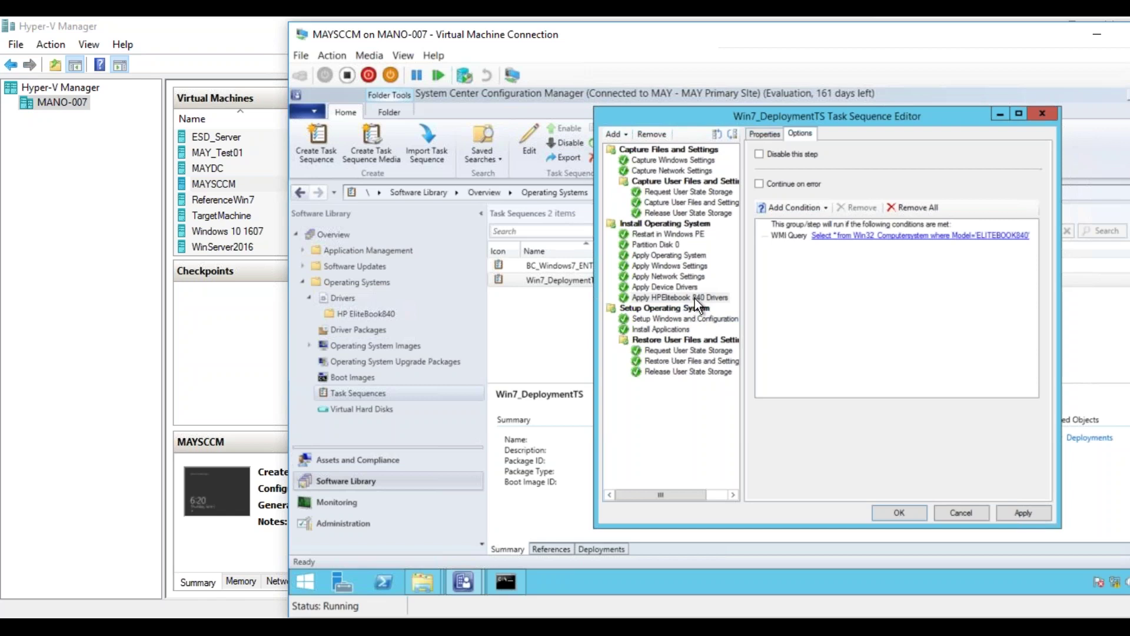
# - Review the step's properties and conditions, then save and close the task sequence editor
pyautogui.click(768, 135)
pyautogui.click(799, 135)
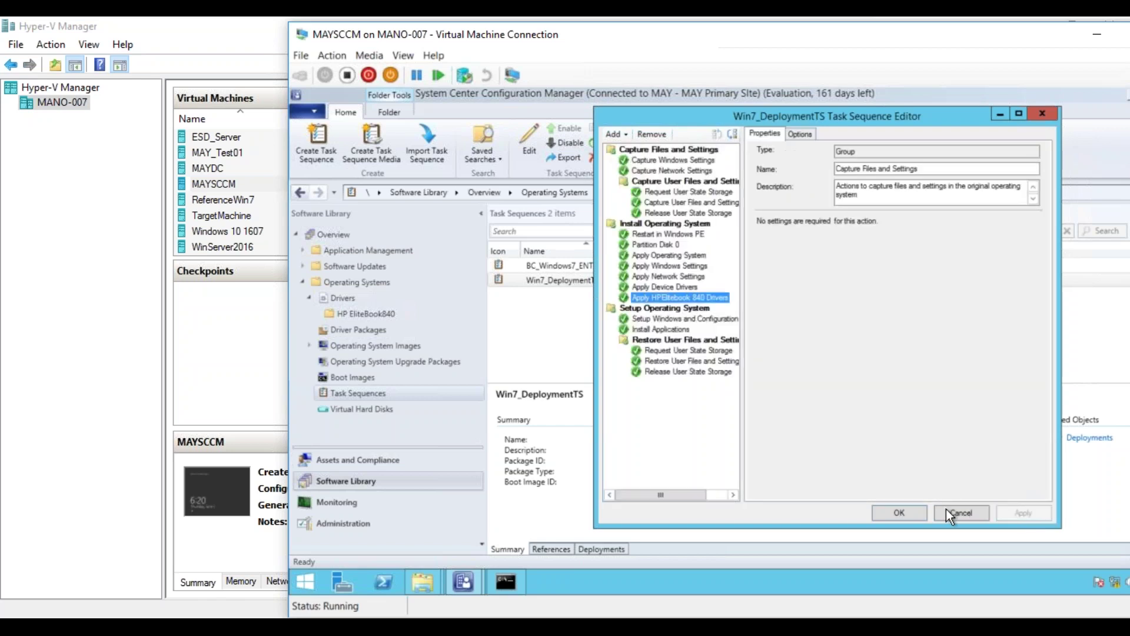
pyautogui.click(899, 514)
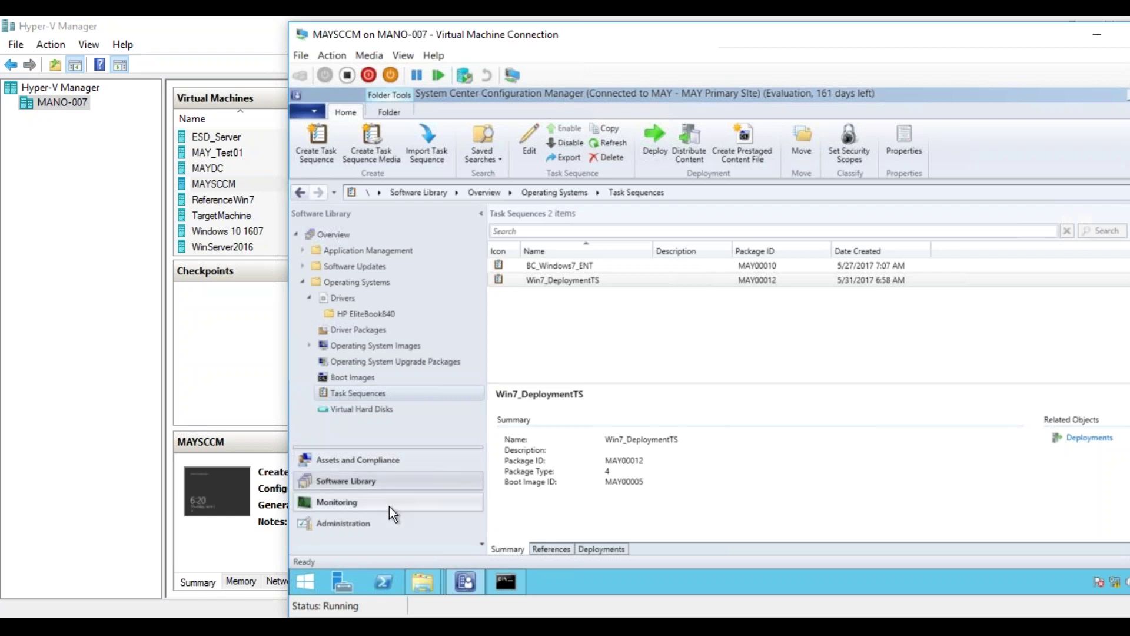
# - In Site Administration, start adding site system roles to the MAYSCCM.MAYLAB.com server
pyautogui.click(369, 522)
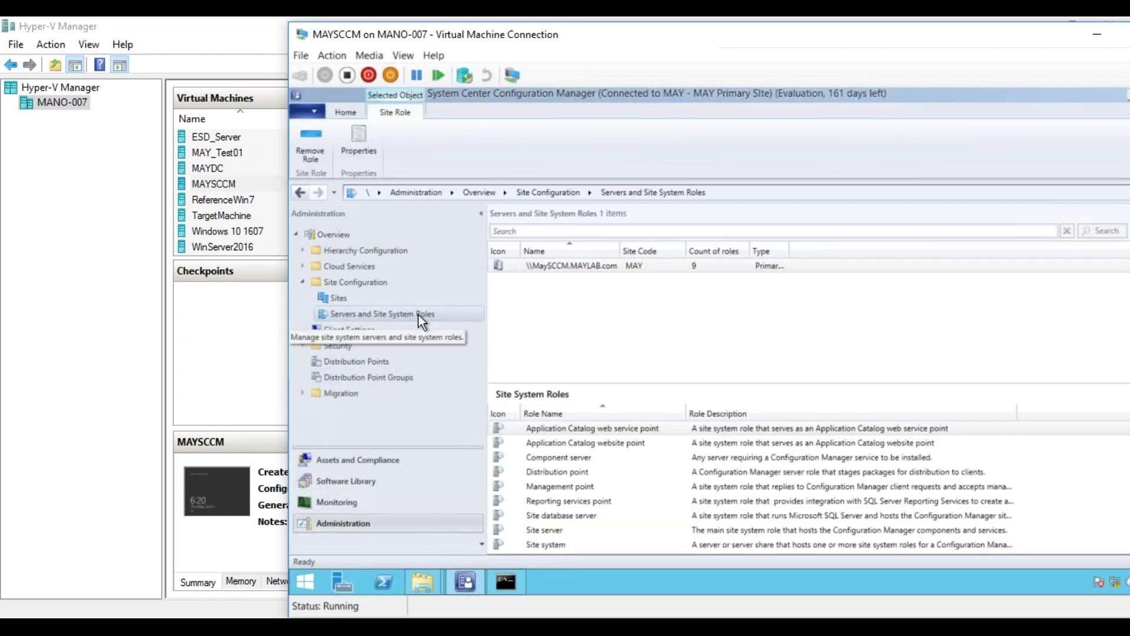
pyautogui.rightClick(574, 272)
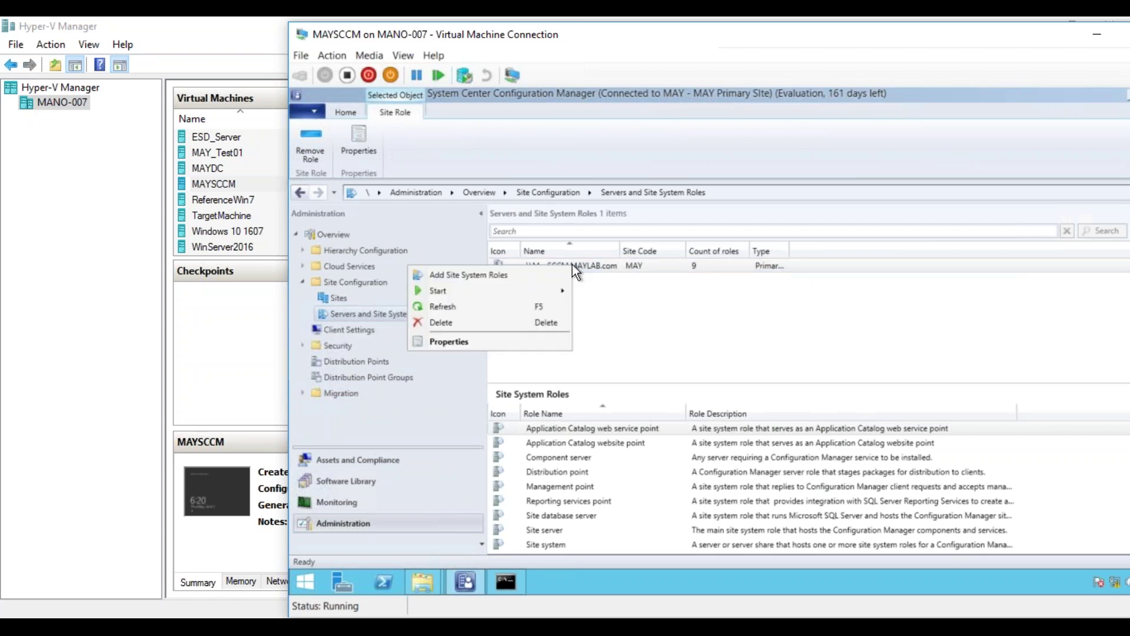
pyautogui.rightClick(370, 317)
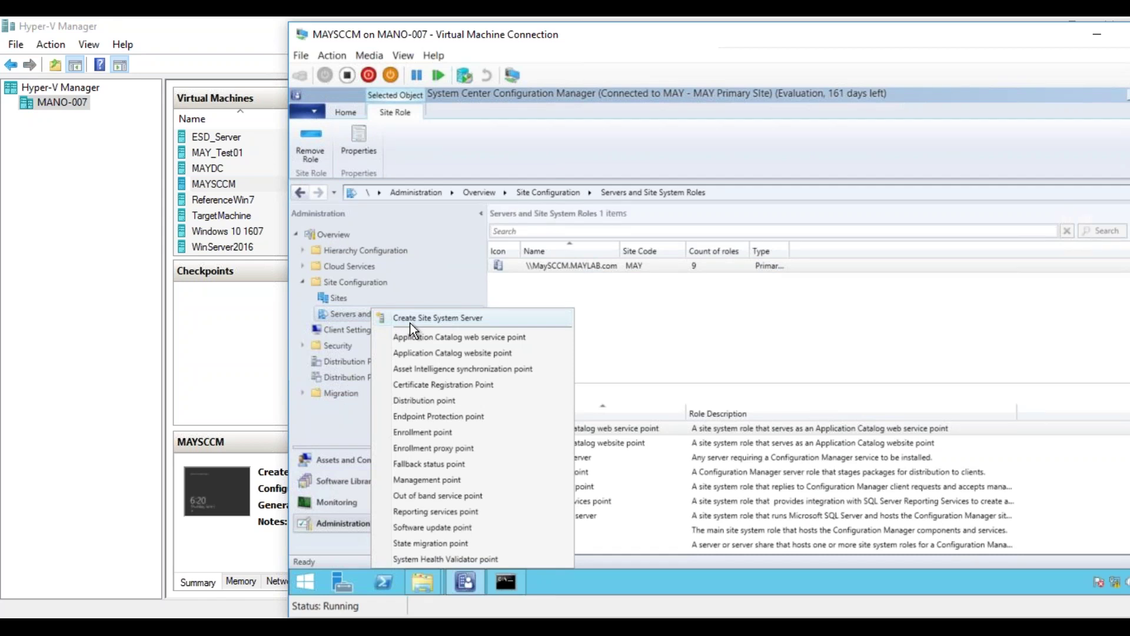
pyautogui.click(606, 266)
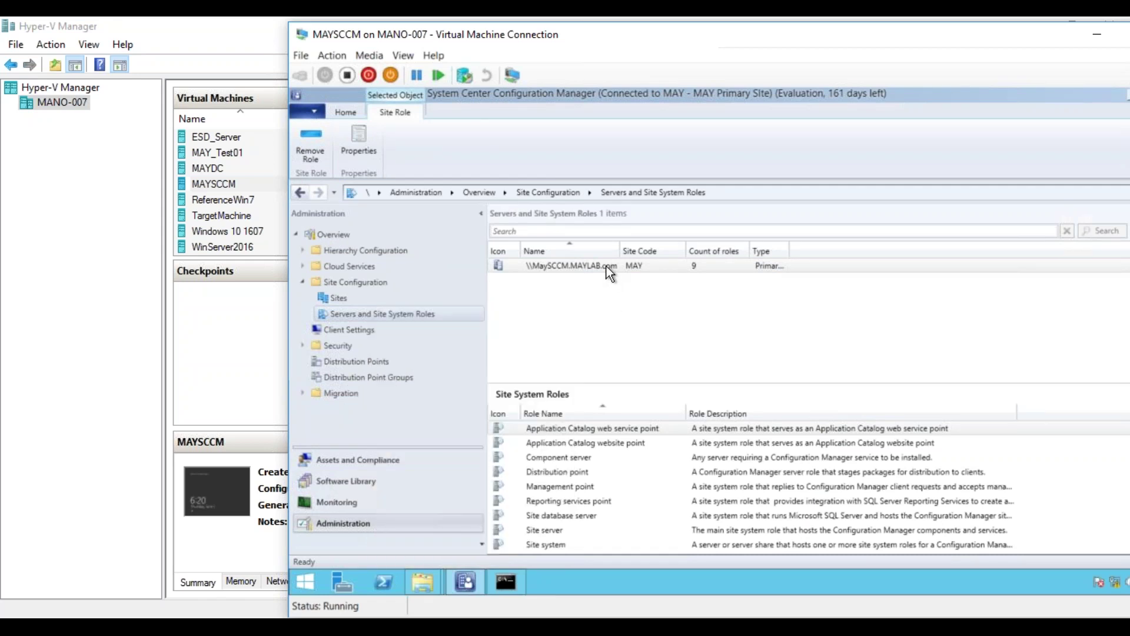
pyautogui.rightClick(606, 266)
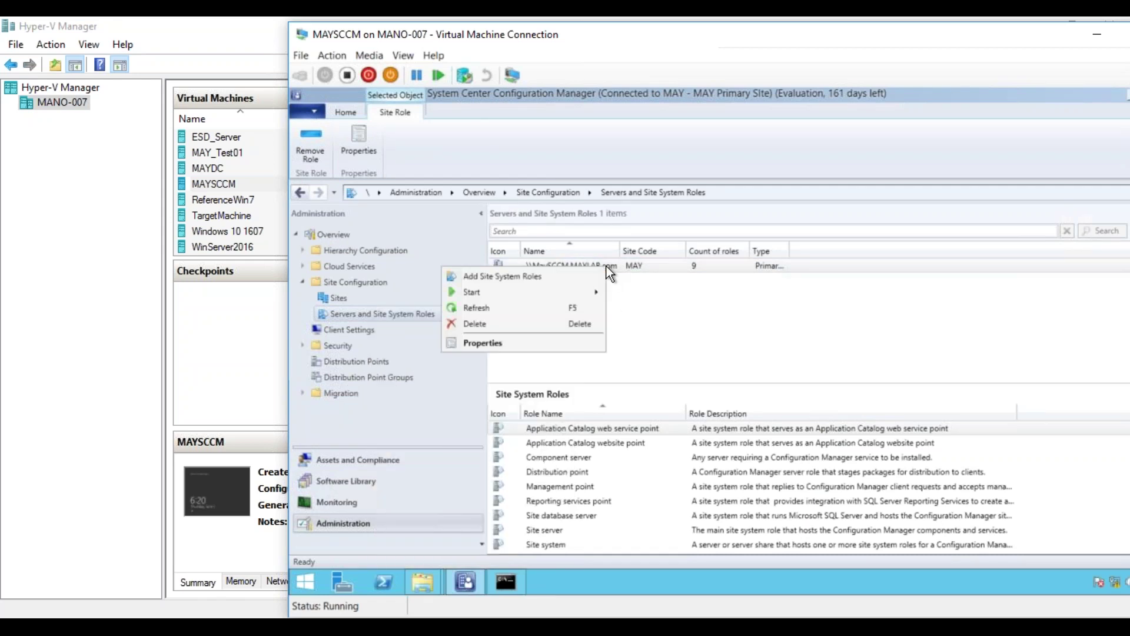
pyautogui.click(561, 275)
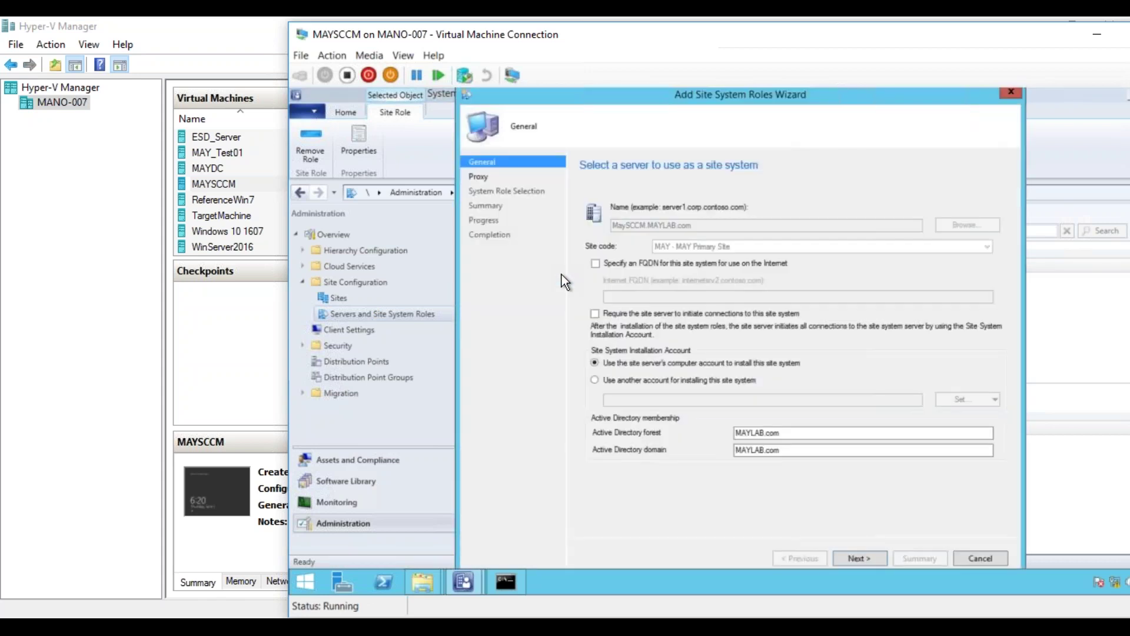
# - Accept the General and Proxy pages, select the State migration point role, and continue
pyautogui.click(856, 558)
pyautogui.click(855, 557)
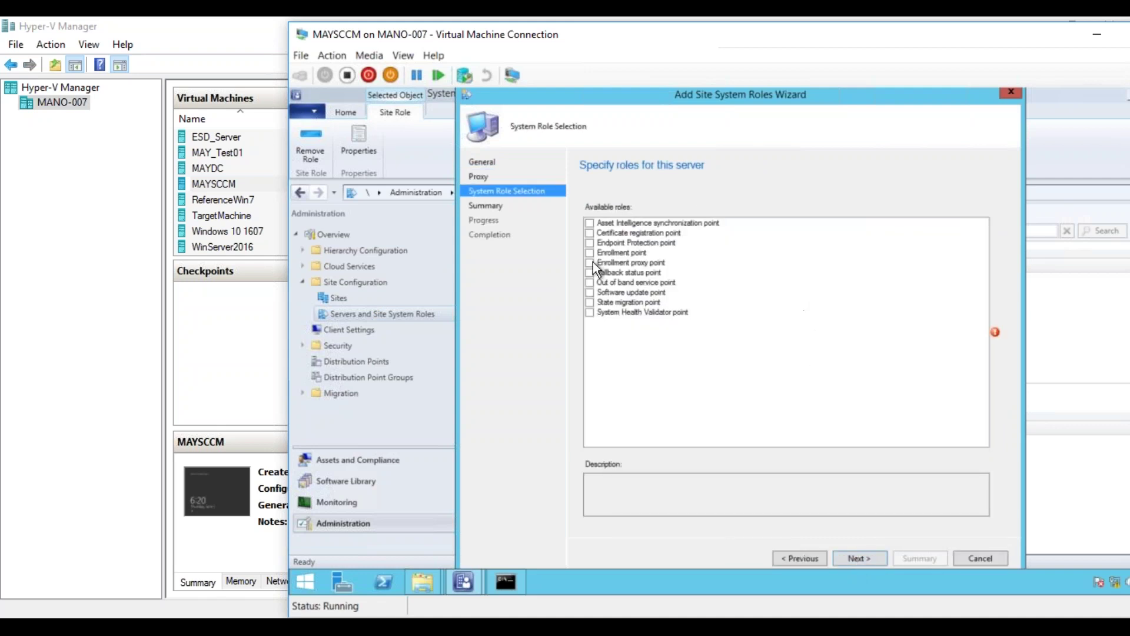
pyautogui.click(590, 302)
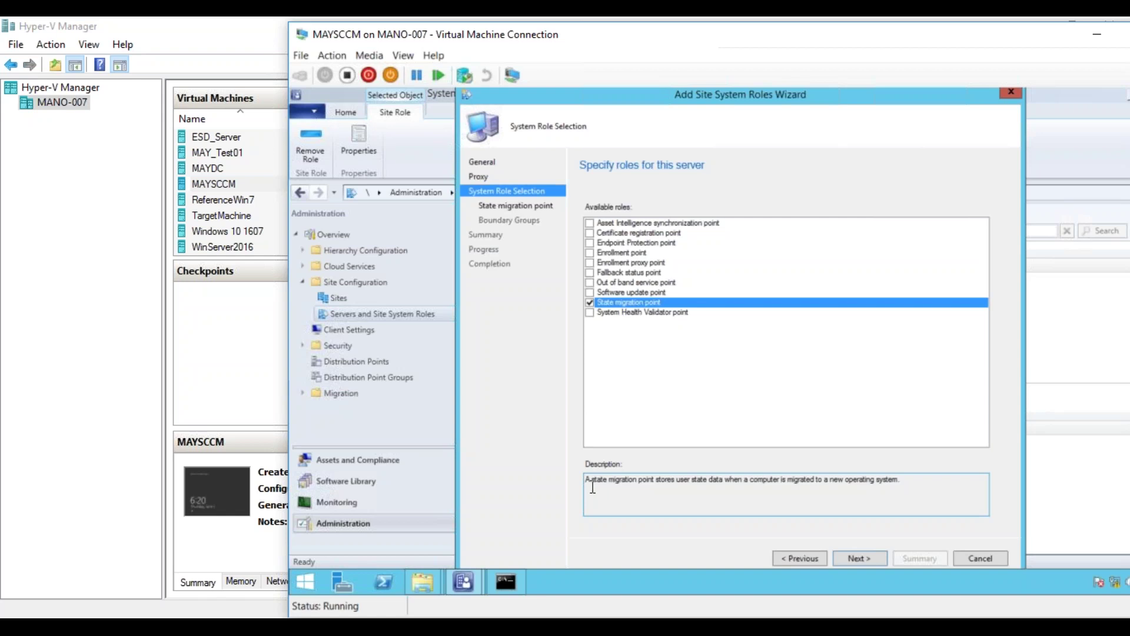
pyautogui.click(866, 559)
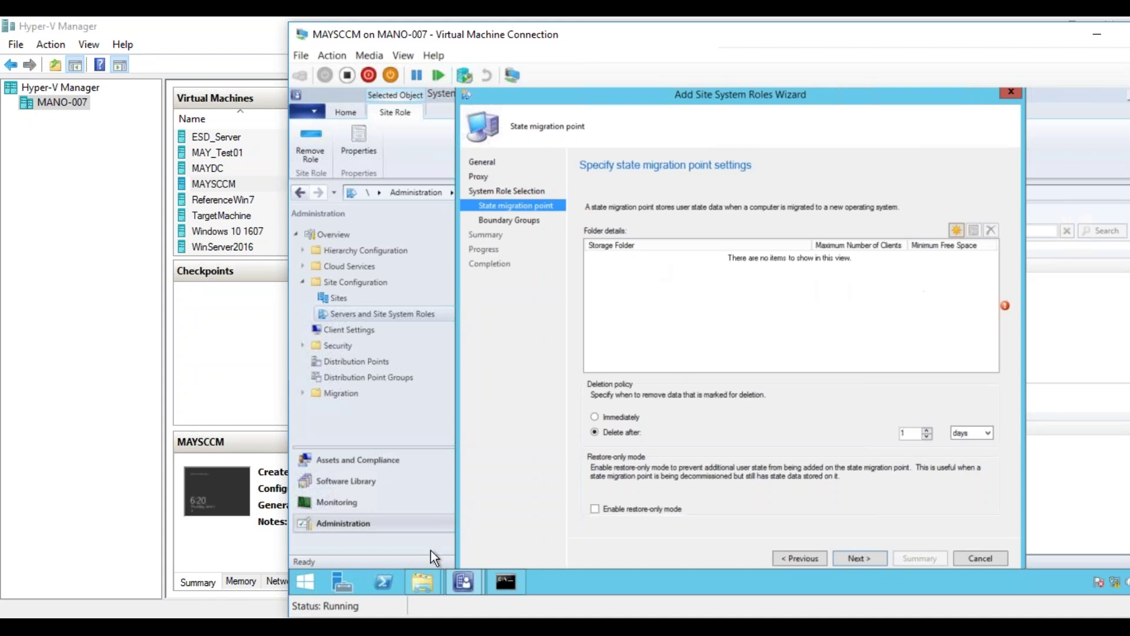
# - Create a new folder named USMTDATA in E:\Source
pyautogui.moveTo(424, 582)
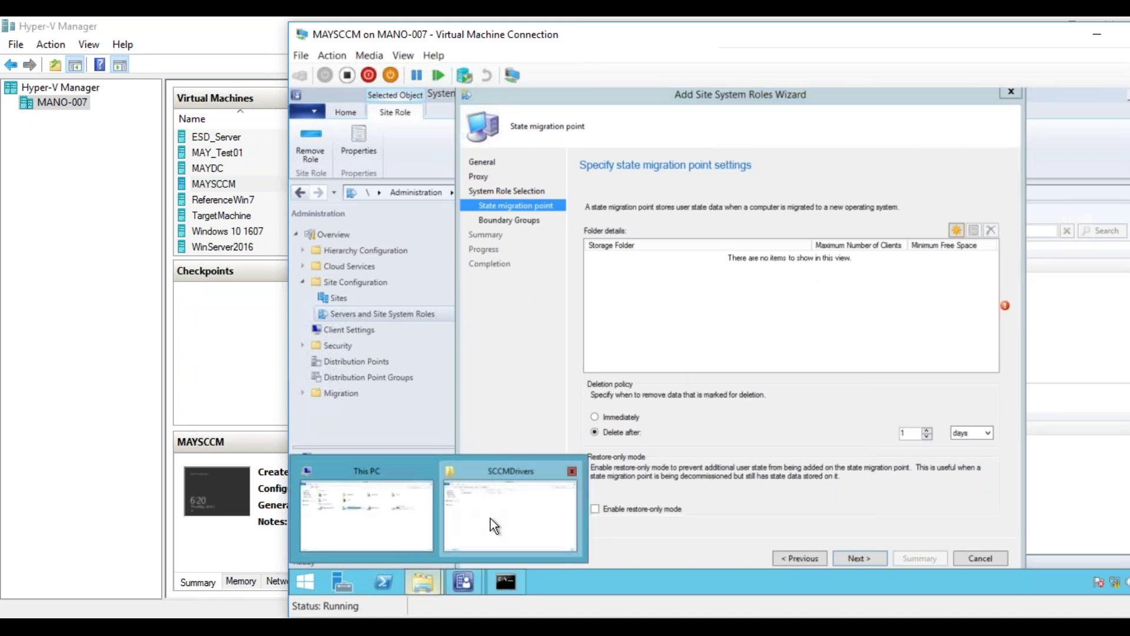
pyautogui.click(490, 519)
pyautogui.click(510, 130)
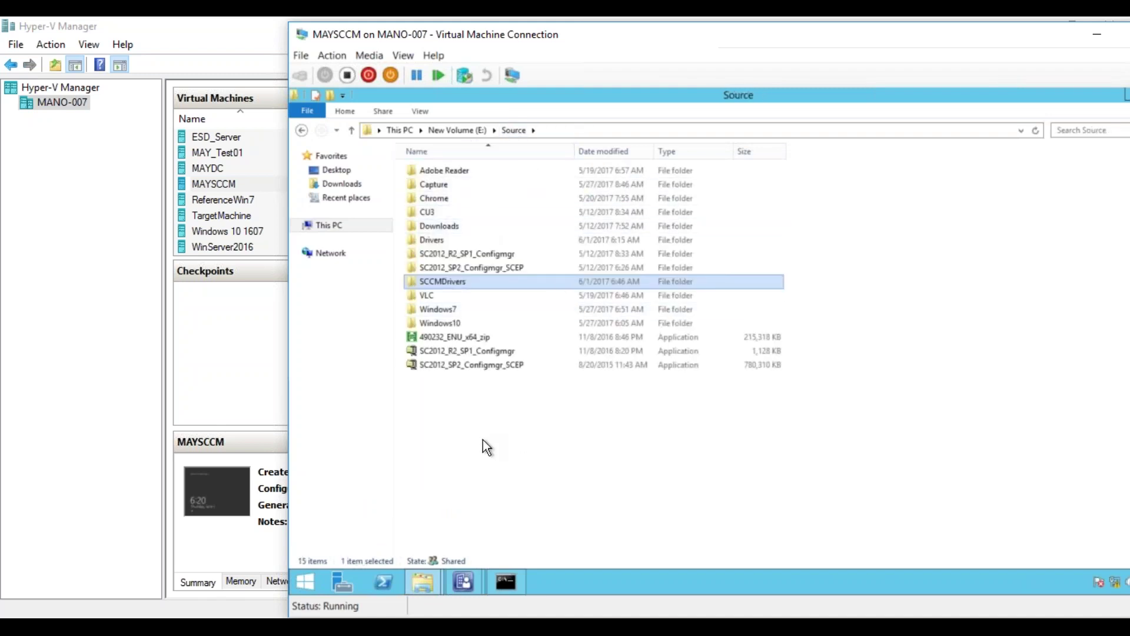
pyautogui.rightClick(465, 424)
pyautogui.moveTo(451, 401)
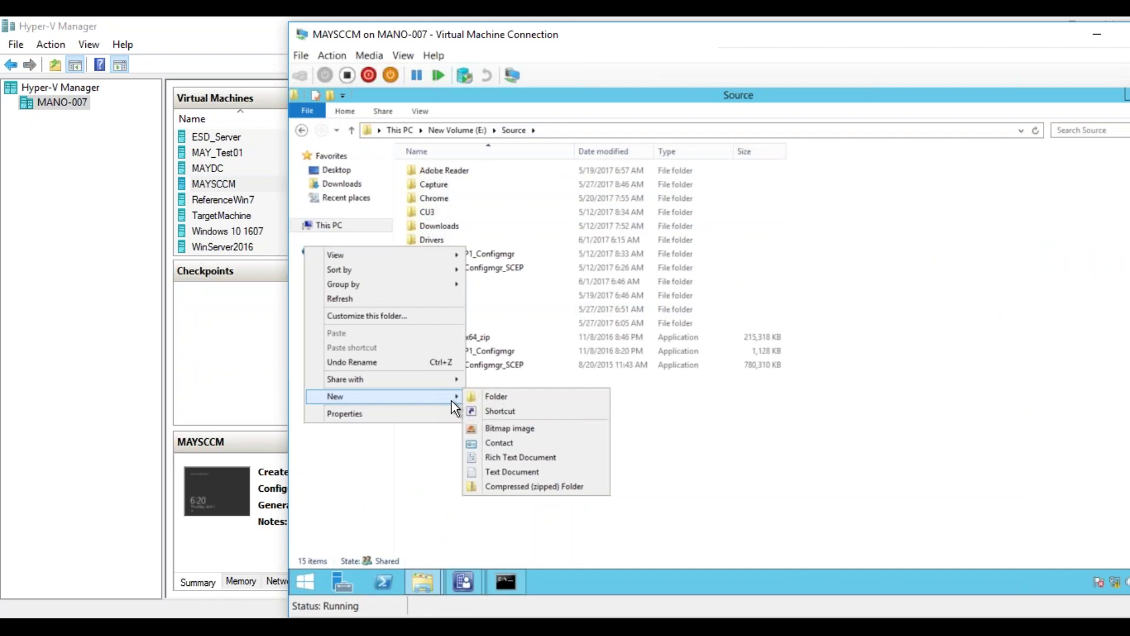
pyautogui.click(491, 400)
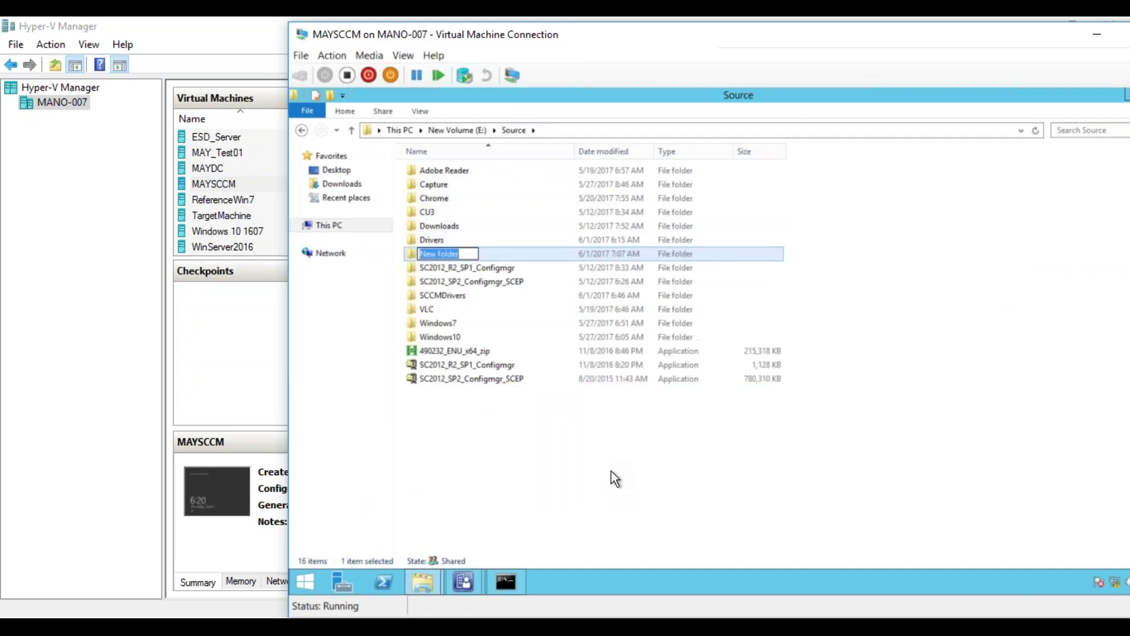
pyautogui.write('USMTDATA')
pyautogui.click(545, 454)
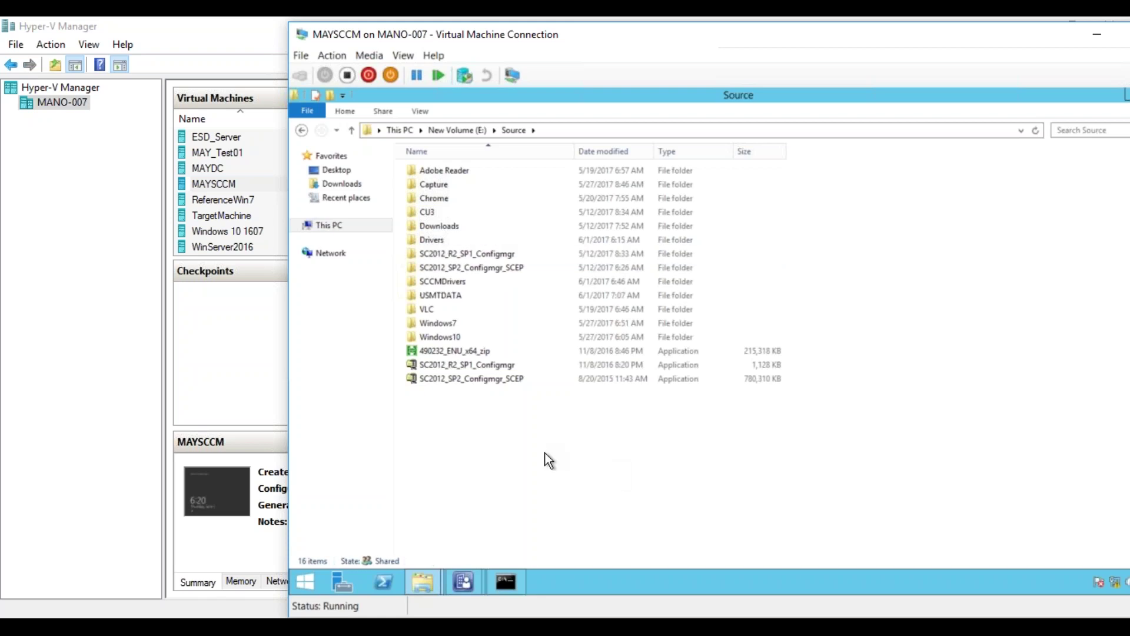
# - Share USMTDATA as \\MAYSCCM\Source\USMTDATA with Everyone granted Read/Write
pyautogui.rightClick(443, 298)
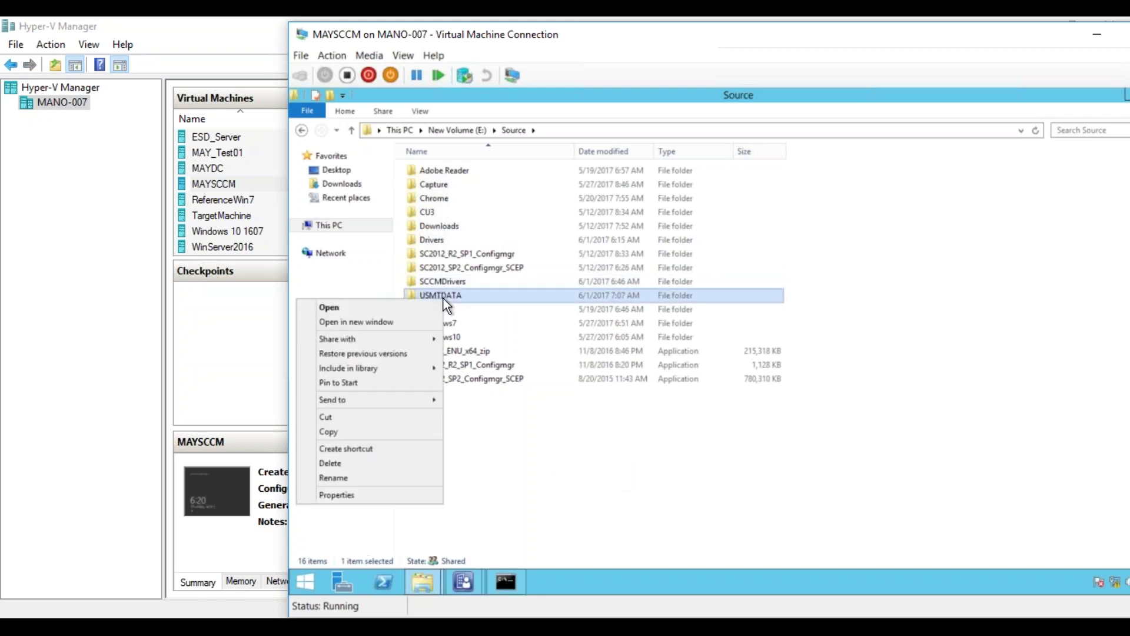
pyautogui.moveTo(413, 341)
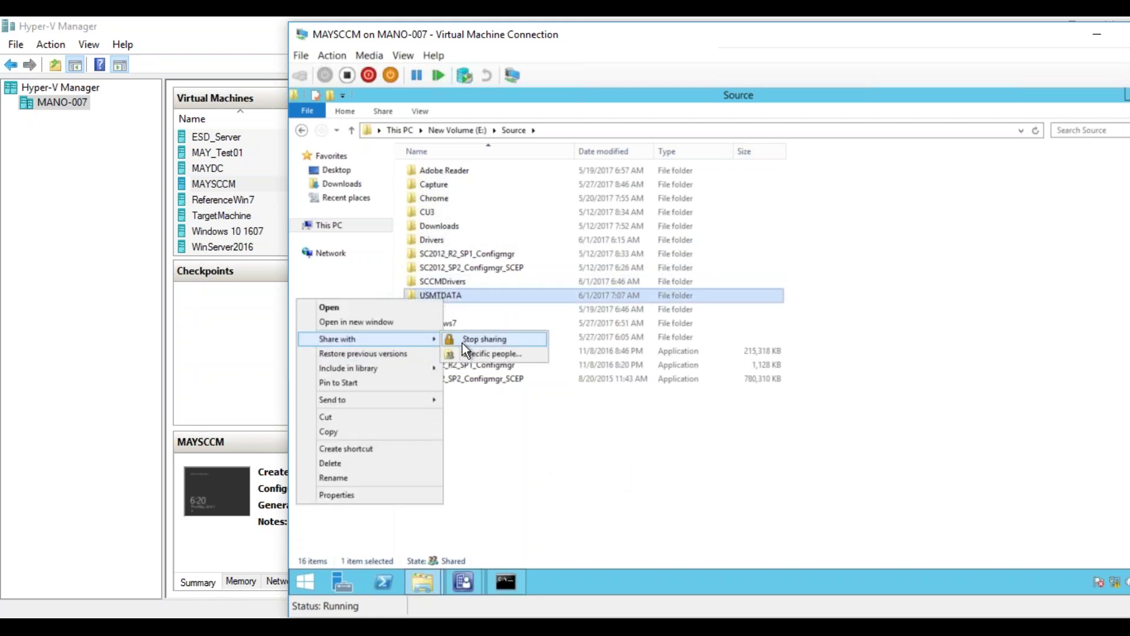
pyautogui.click(468, 353)
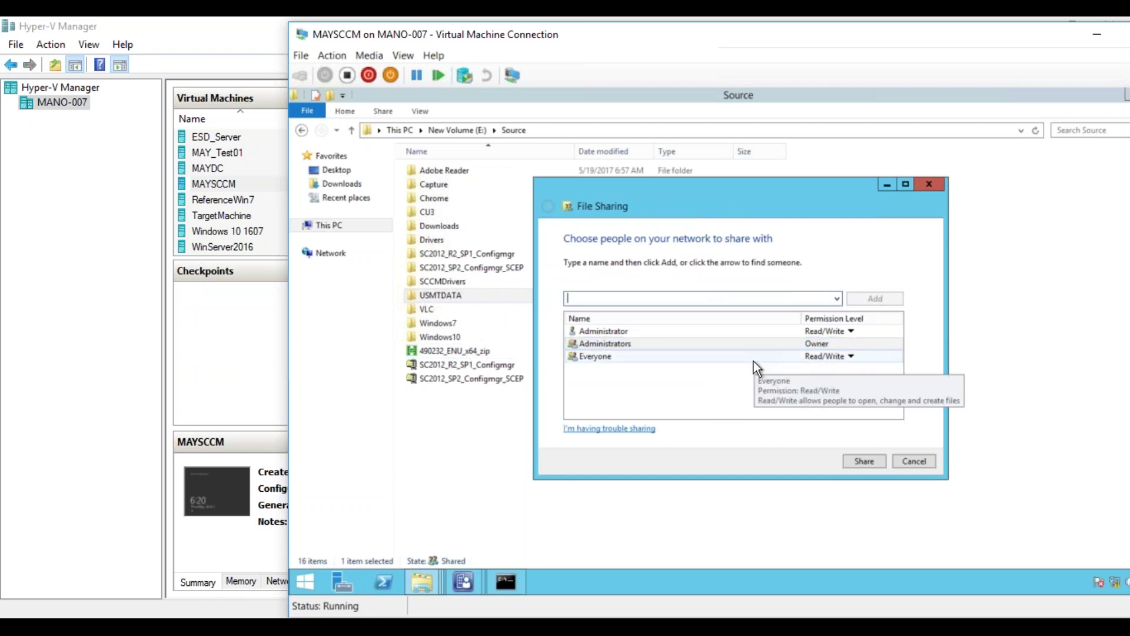
pyautogui.click(870, 461)
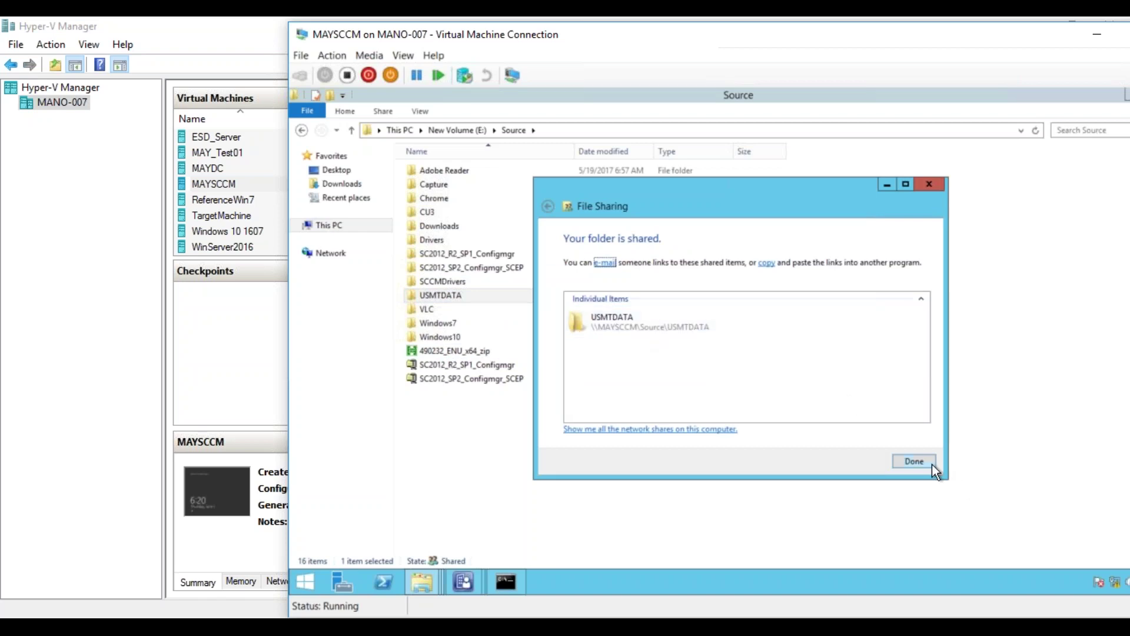
pyautogui.click(914, 462)
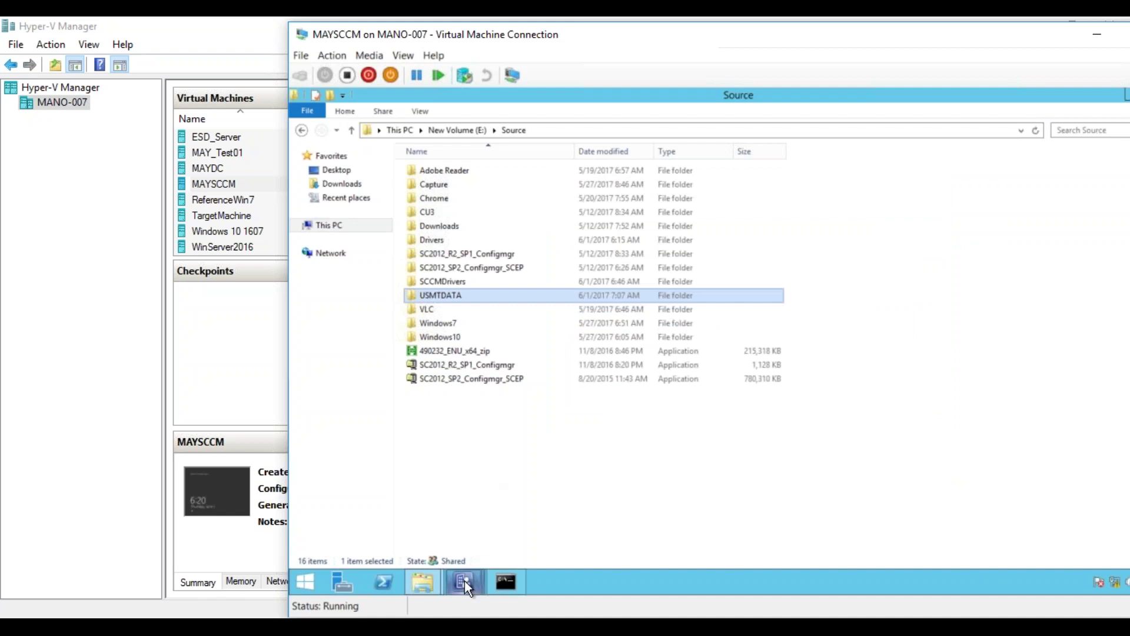
# - Add E:\Source\USMTDATA as a new storage folder for the state migration point
pyautogui.moveTo(464, 580)
pyautogui.click(515, 534)
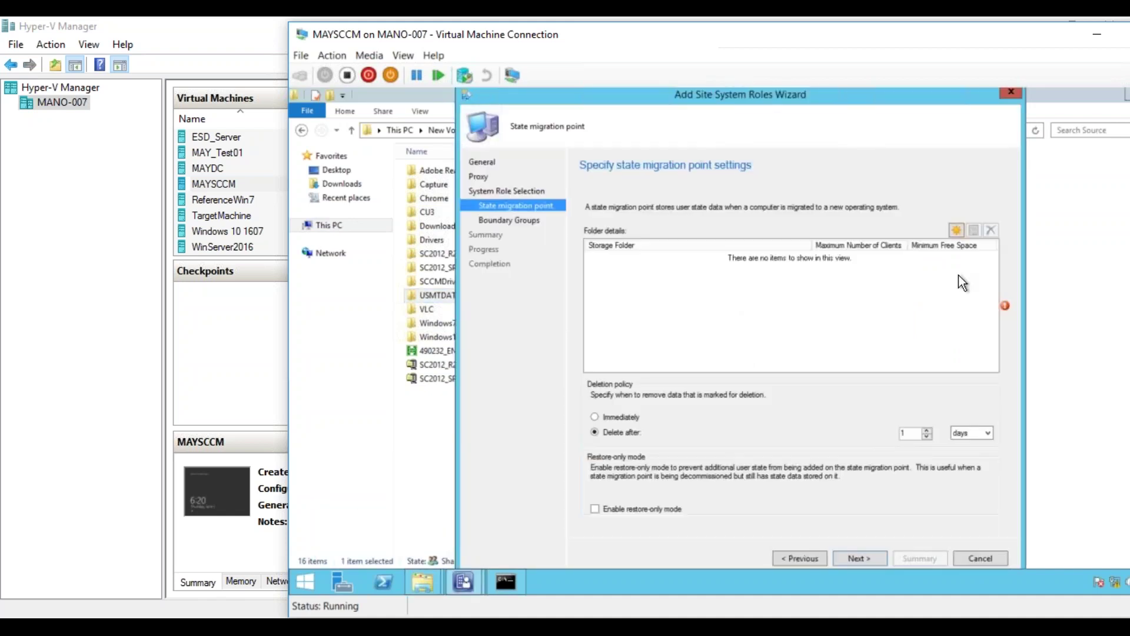
pyautogui.click(956, 231)
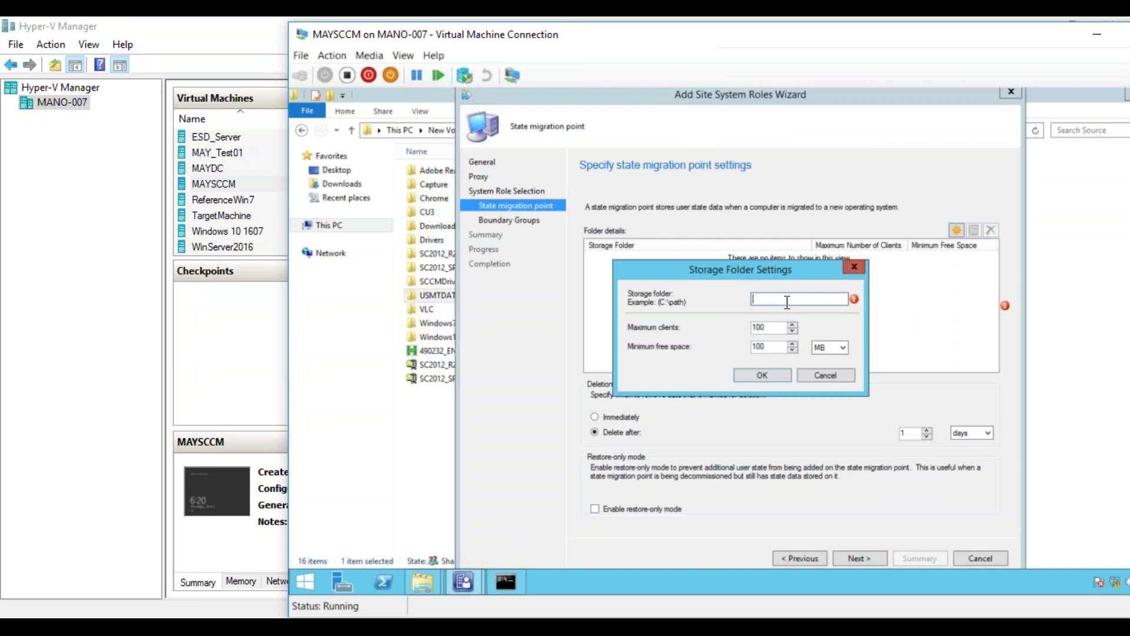
pyautogui.write(':\\Source\\USMTDATA')
# - Confirm the E:\Source\USMTDATA folder (100 clients, 100 MB) and delete marked data after 2 days
pyautogui.click(768, 376)
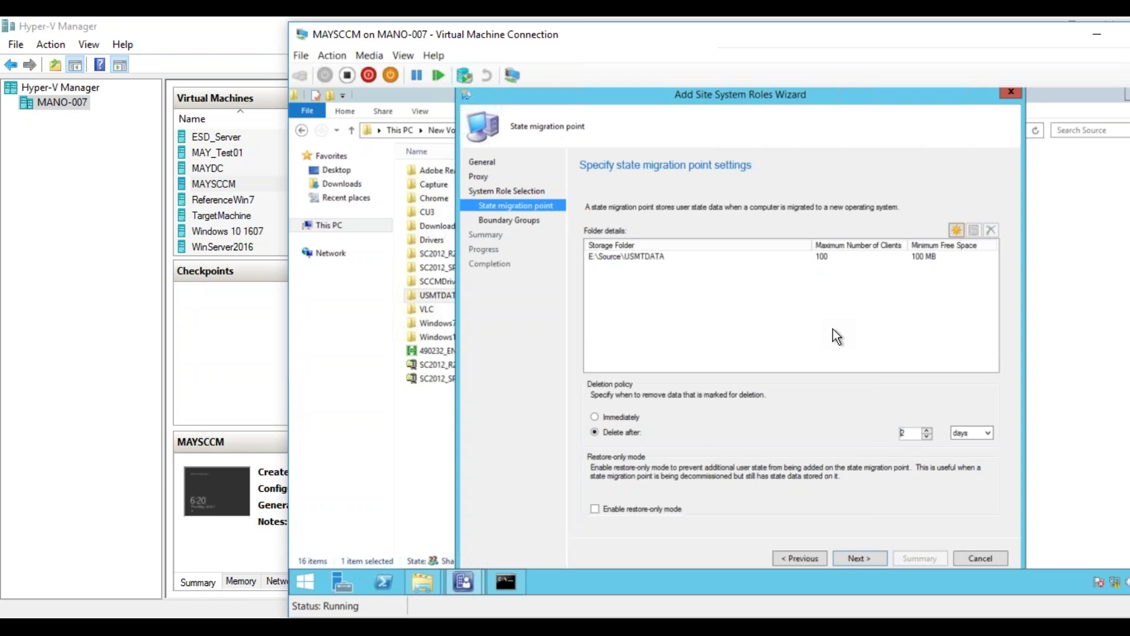
pyautogui.click(420, 582)
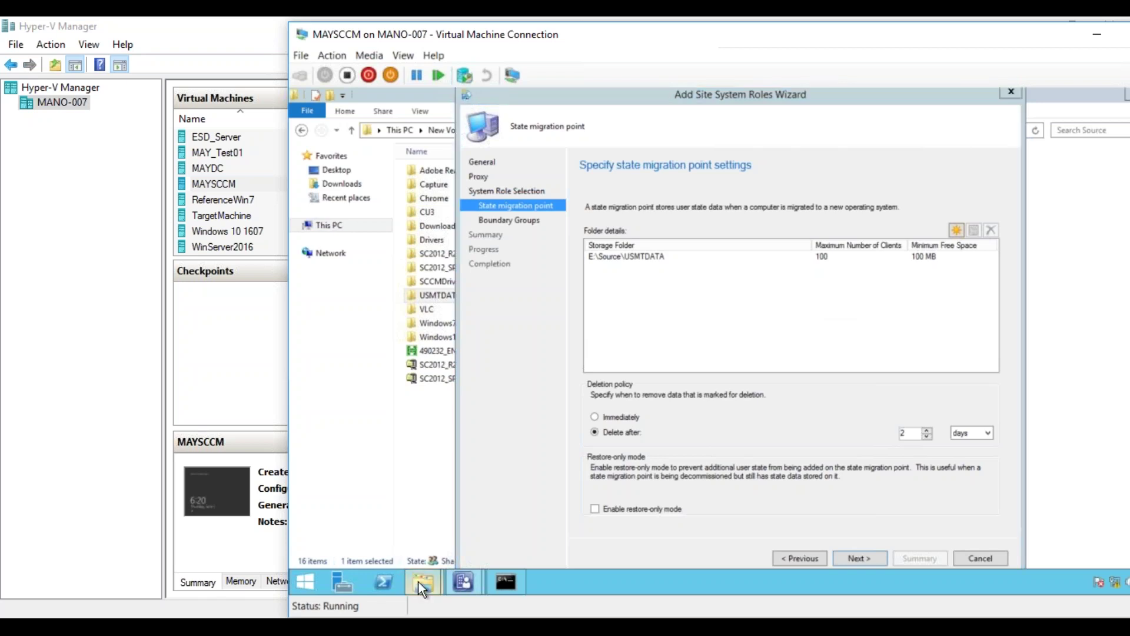
# - Launch Notepad from the Run prompt and move its window down and right
pyautogui.click(564, 582)
pyautogui.press('super+r')
pyautogui.write('notepad')
pyautogui.press('Return')
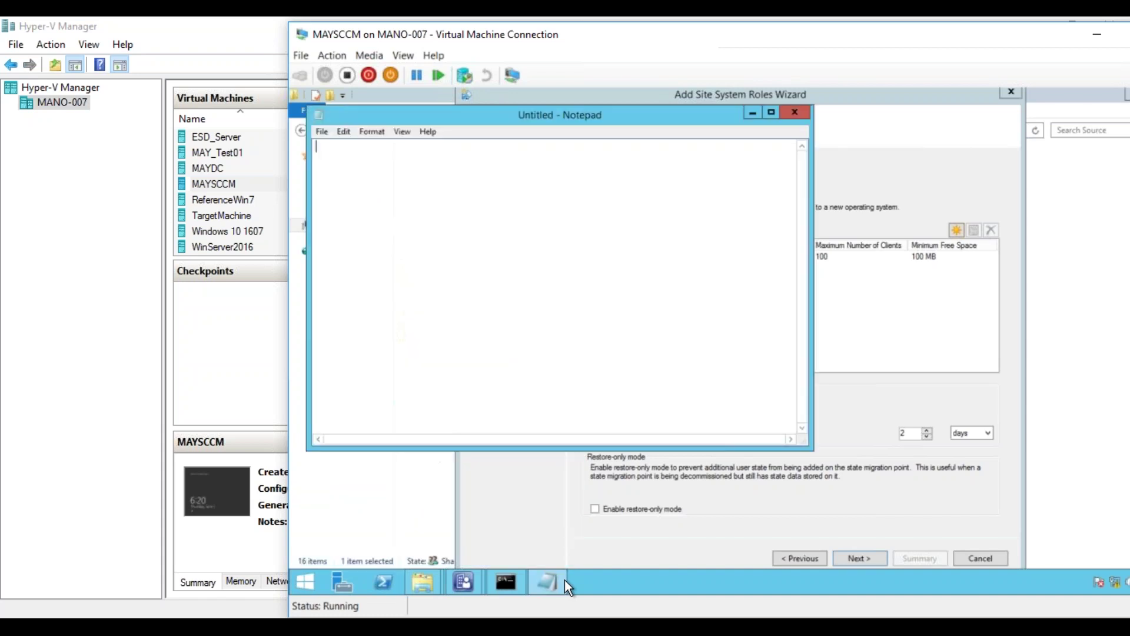
pyautogui.moveTo(613, 119); pyautogui.dragTo(721, 159)
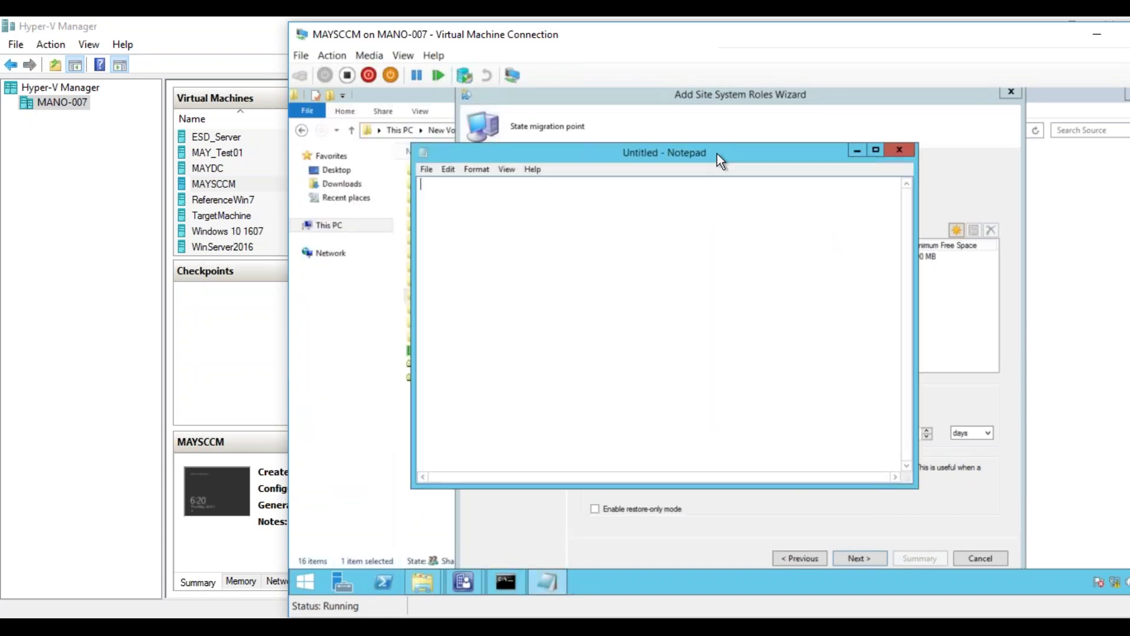
# - Write the estimate '100 * 500 *7 = 100 GB', changing the 2 multiplier to 7
pyautogui.write('100 +')
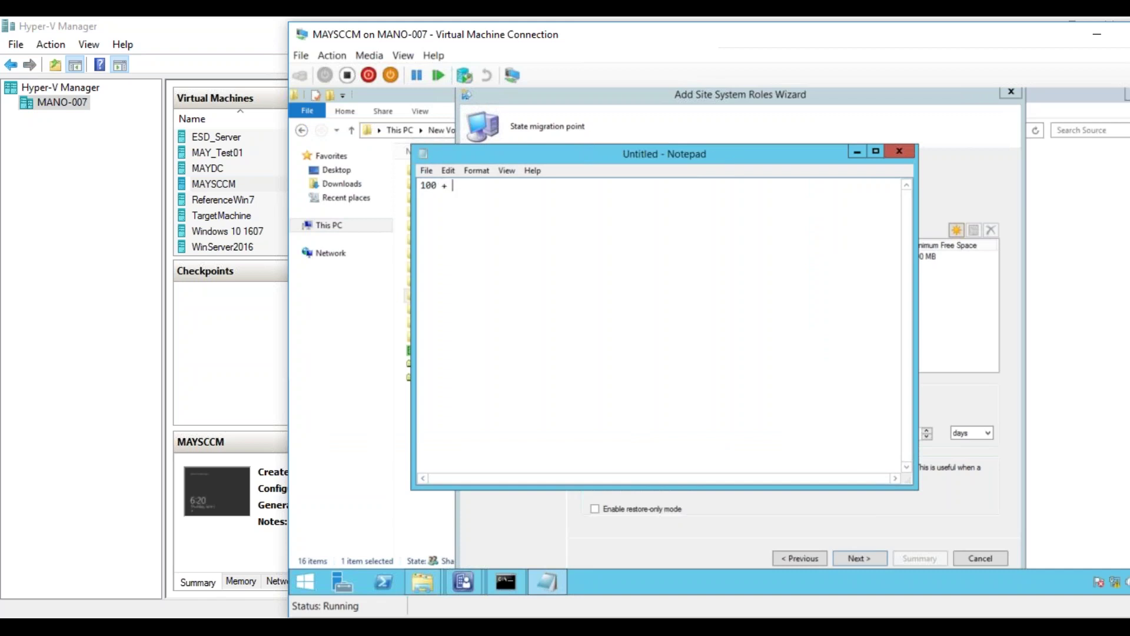
pyautogui.press('Home')
pyautogui.click(537, 210)
pyautogui.press('BackSpace')
pyautogui.press('BackSpace')
pyautogui.write('* ')
pyautogui.write('500')
pyautogui.write(' *')
pyautogui.write('2')
pyautogui.write('= 100 GB')
pyautogui.press('Left')
pyautogui.press('Left')
pyautogui.press('Left')
pyautogui.press('Left')
pyautogui.press('Left')
pyautogui.press('Left')
pyautogui.press('Left')
pyautogui.press('Left')
pyautogui.press('Left')
pyautogui.press('Left')
pyautogui.press('BackSpace')
pyautogui.write('7')
# - Replace 500 with 5GB, then close Notepad so the save-changes prompt appears
pyautogui.moveTo(454, 184); pyautogui.dragTo(470, 185)
pyautogui.write('100')
pyautogui.press('BackSpace')
pyautogui.press('BackSpace')
pyautogui.press('BackSpace')
pyautogui.write('5GB')
pyautogui.click(899, 151)
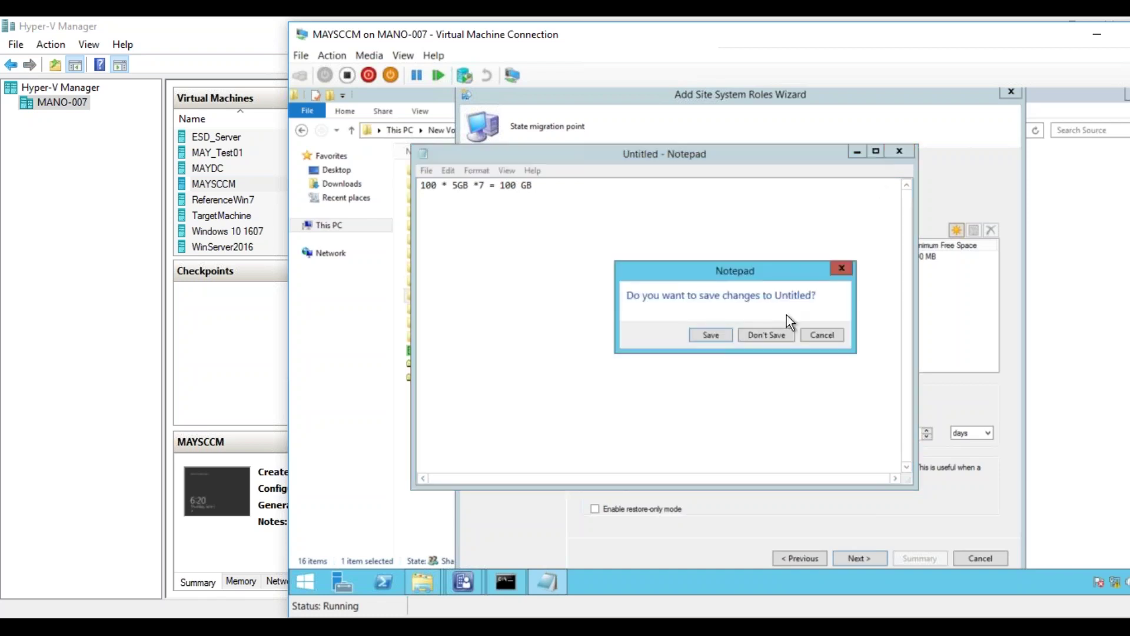
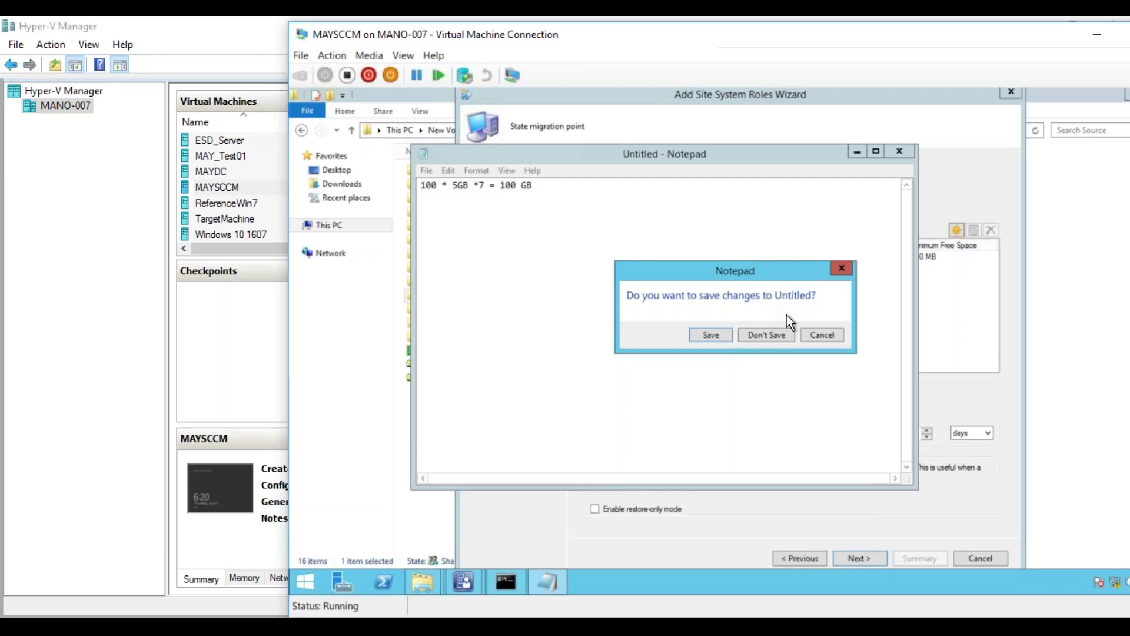
# - Cancel Notepad's save prompt and minimize Notepad to return to the role wizard
pyautogui.click(822, 335)
pyautogui.click(857, 151)
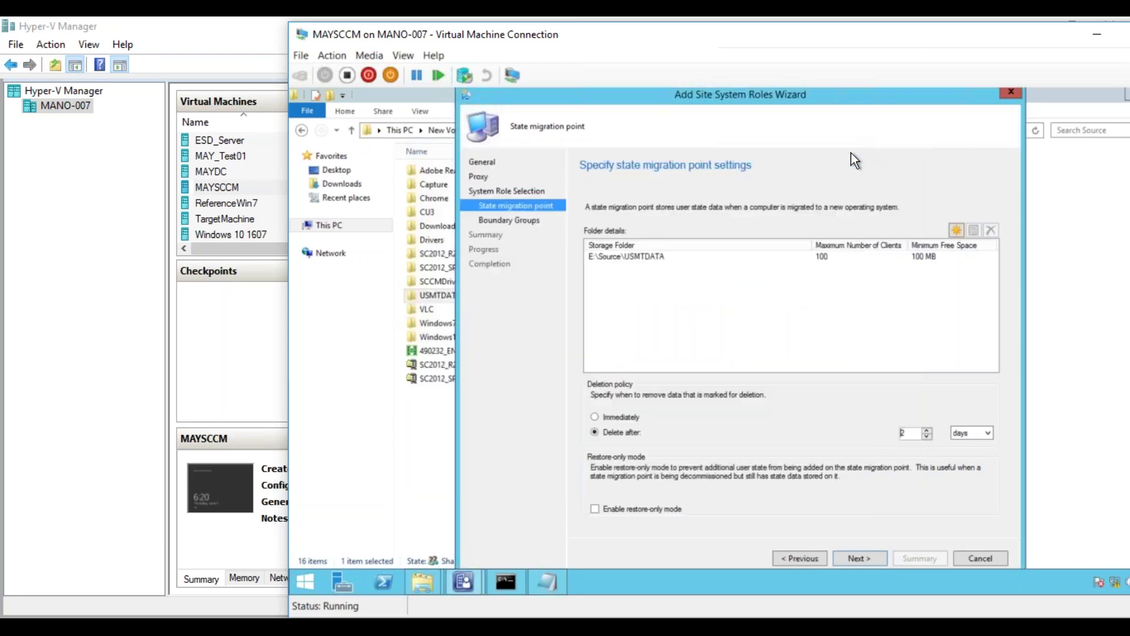
pyautogui.moveTo(841, 93); pyautogui.dragTo(836, 93)
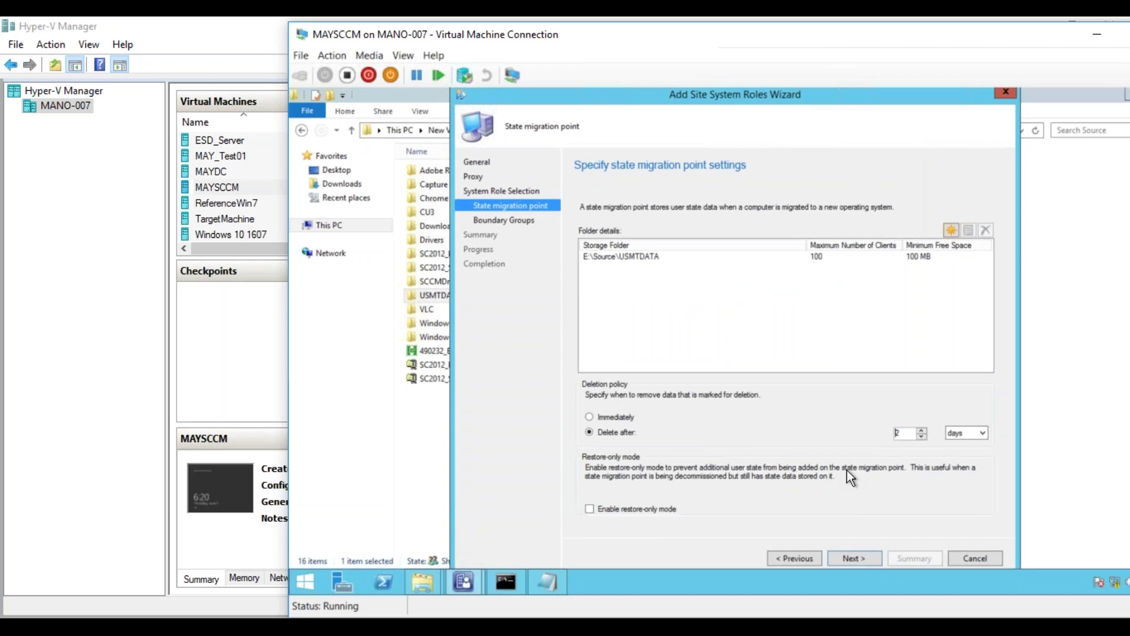
# - Finish the wizard, adding the state migration point role with the Houston Boundary Group
pyautogui.click(859, 556)
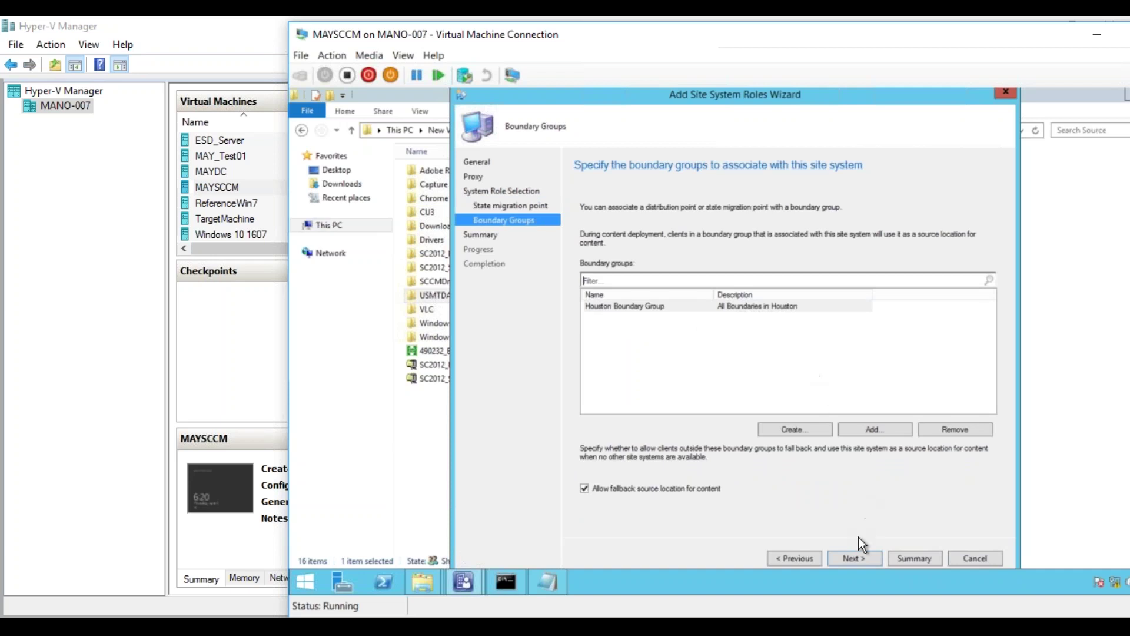
pyautogui.click(855, 558)
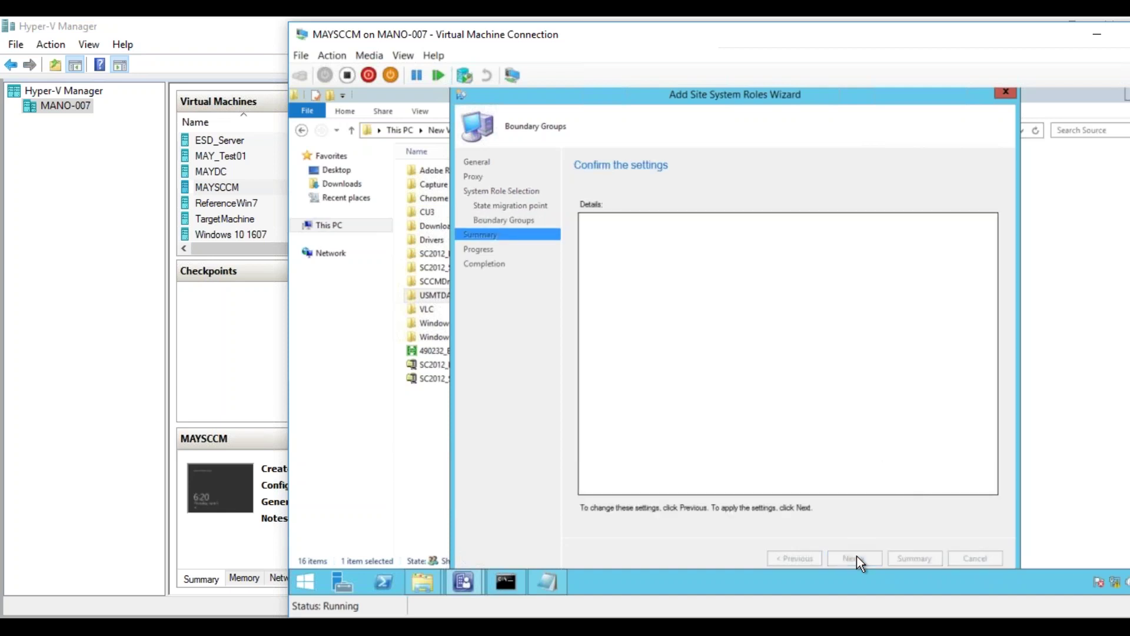
pyautogui.click(854, 557)
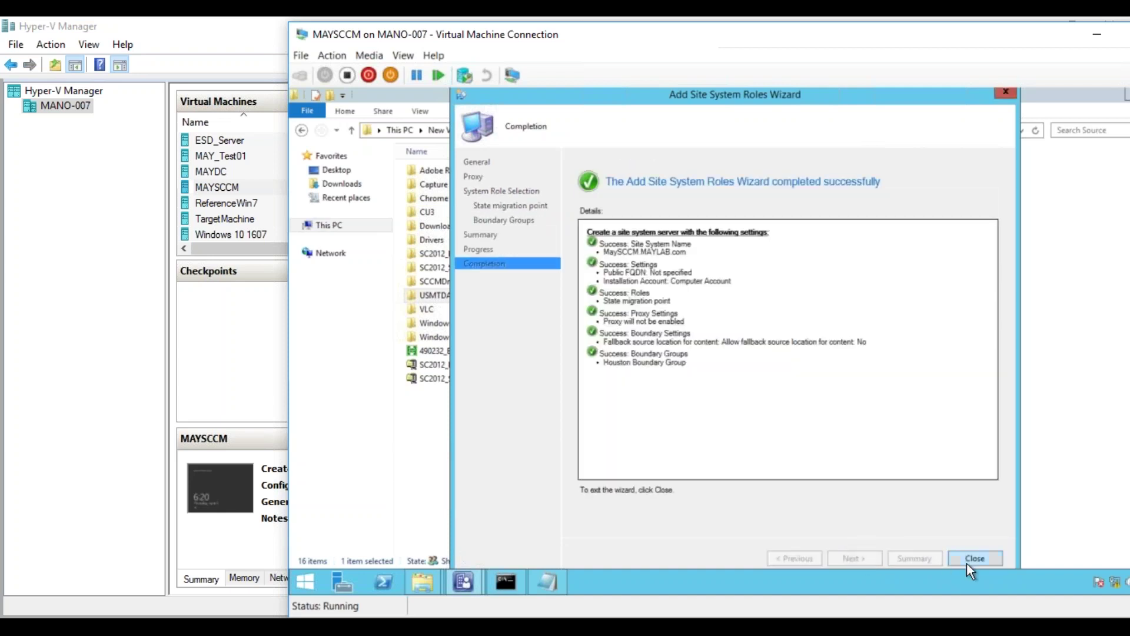
pyautogui.click(970, 566)
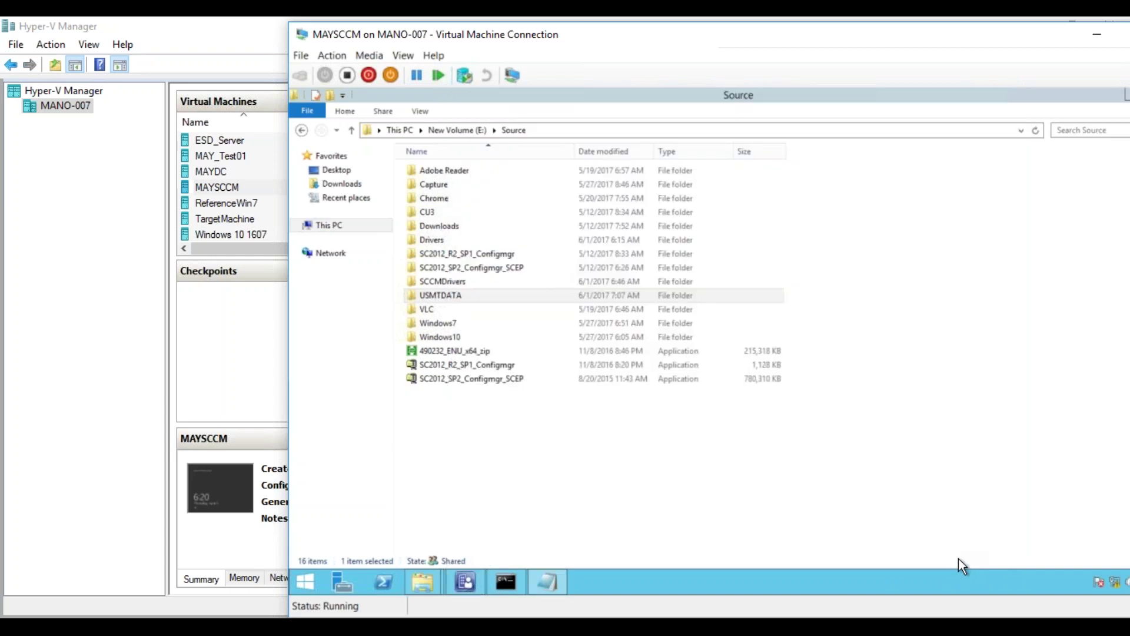
# - Refresh the MaySCCM server and confirm State migration point among its 10 site system roles
pyautogui.click(469, 577)
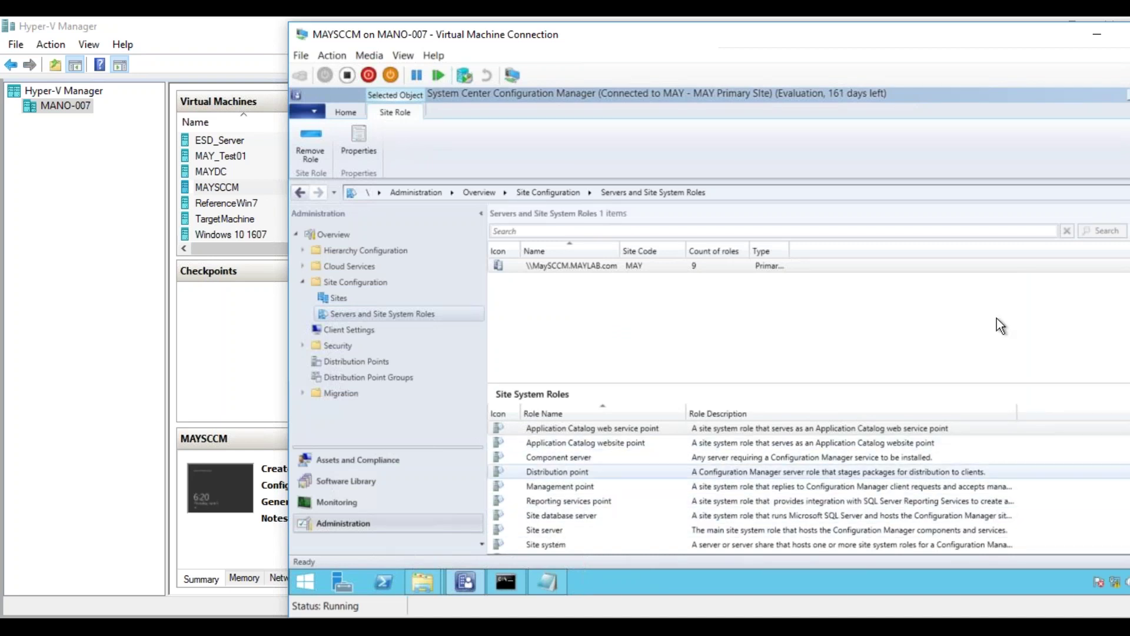
pyautogui.click(772, 266)
pyautogui.moveTo(738, 37); pyautogui.dragTo(450, 30)
pyautogui.click(895, 182)
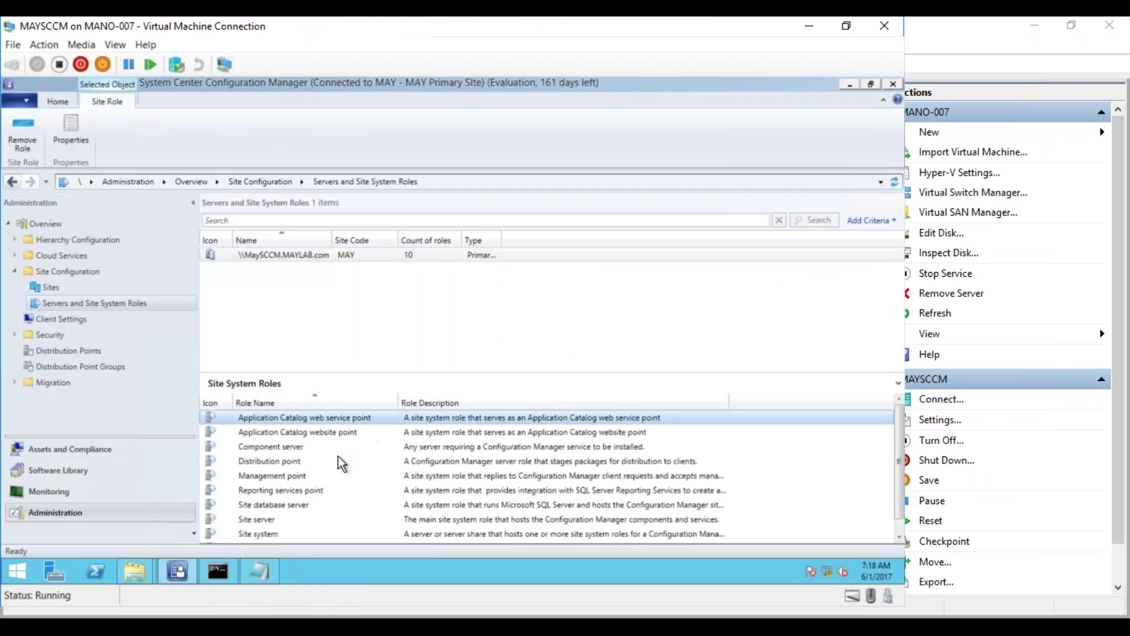
pyautogui.click(899, 537)
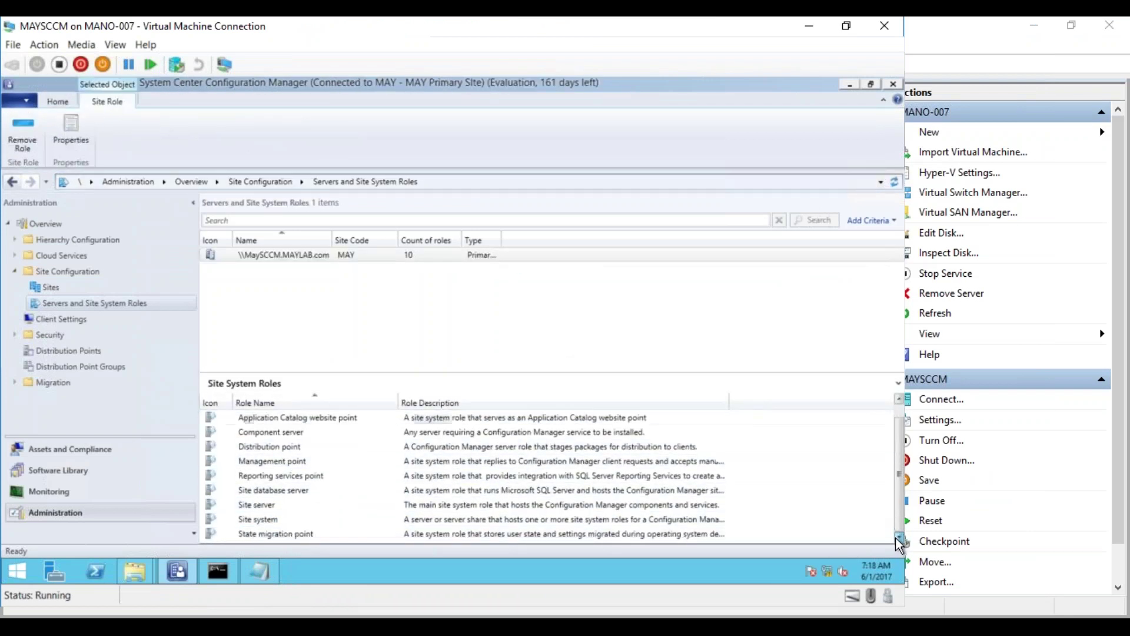
pyautogui.click(541, 533)
pyautogui.doubleClick(675, 89)
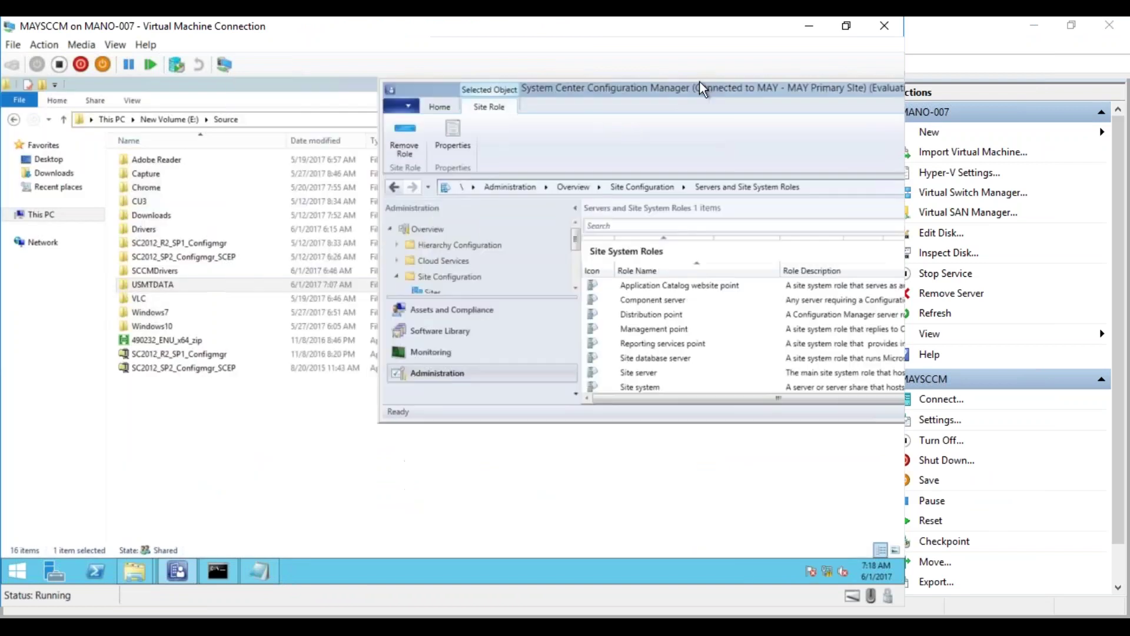
pyautogui.doubleClick(667, 90)
pyautogui.moveTo(642, 35); pyautogui.dragTo(786, 34)
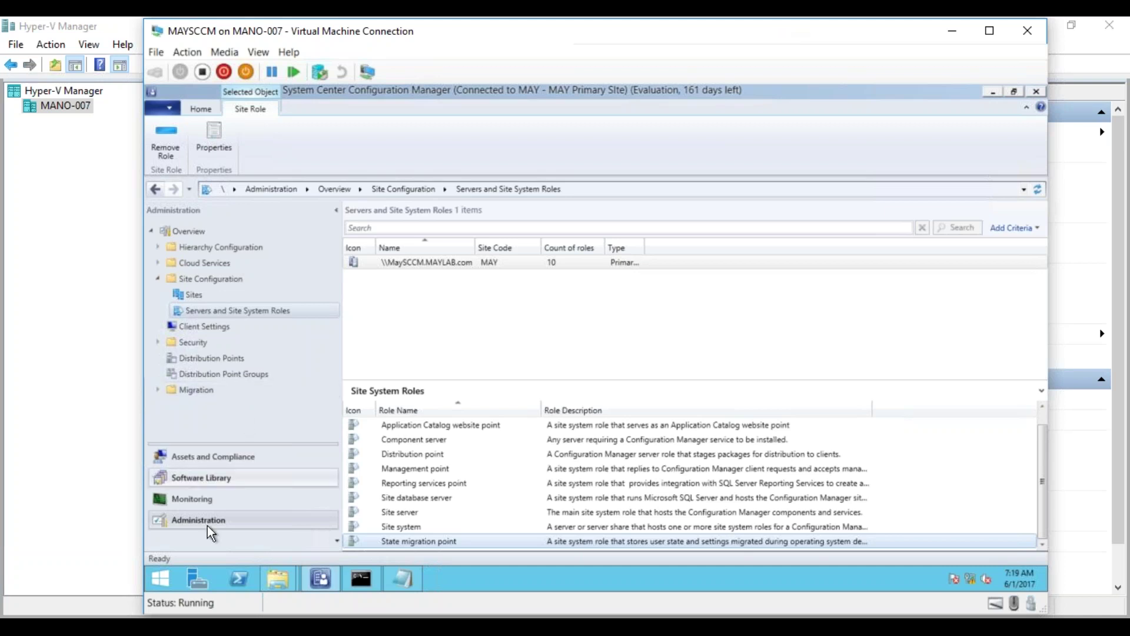
# - Open Win7_DeploymentTS for editing from Software Library's Task Sequences
pyautogui.click(216, 481)
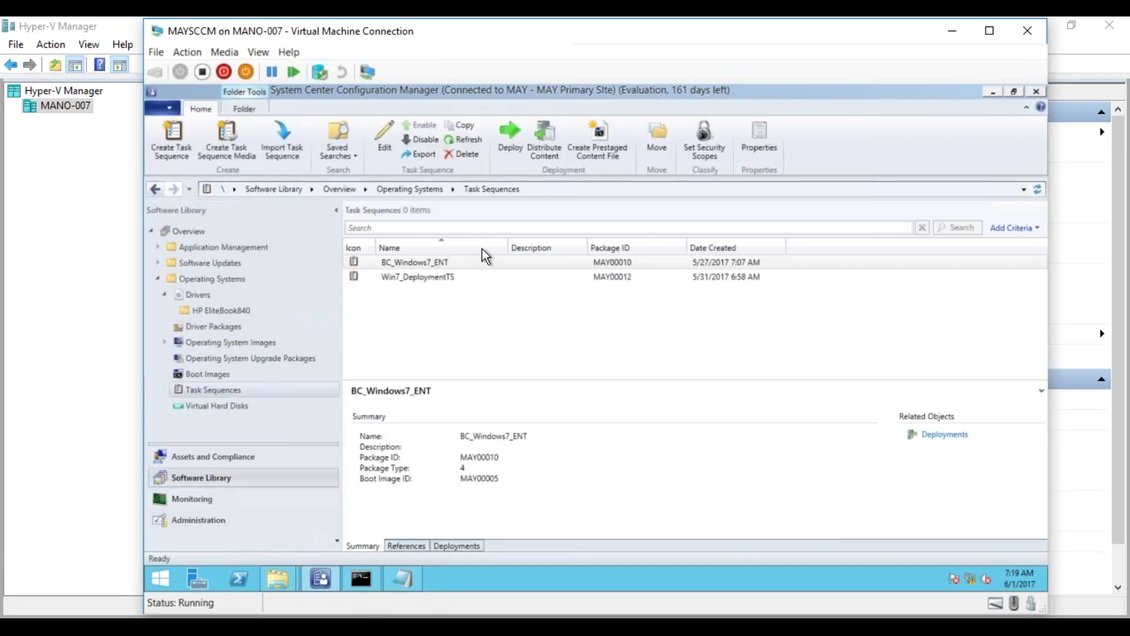
pyautogui.click(421, 274)
pyautogui.rightClick(421, 274)
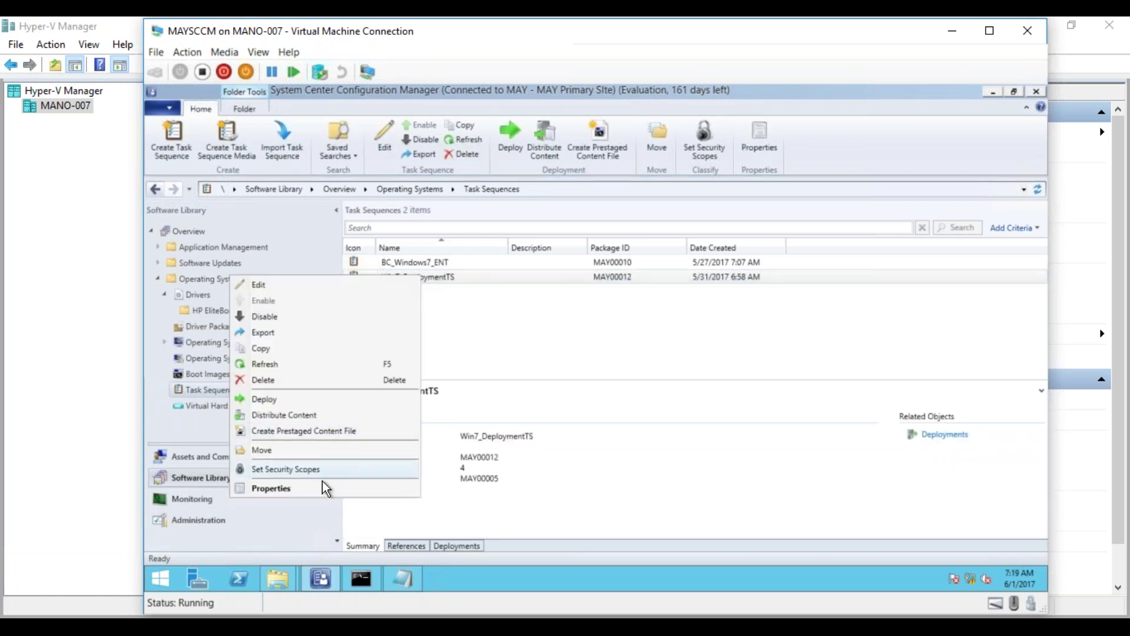
pyautogui.click(293, 286)
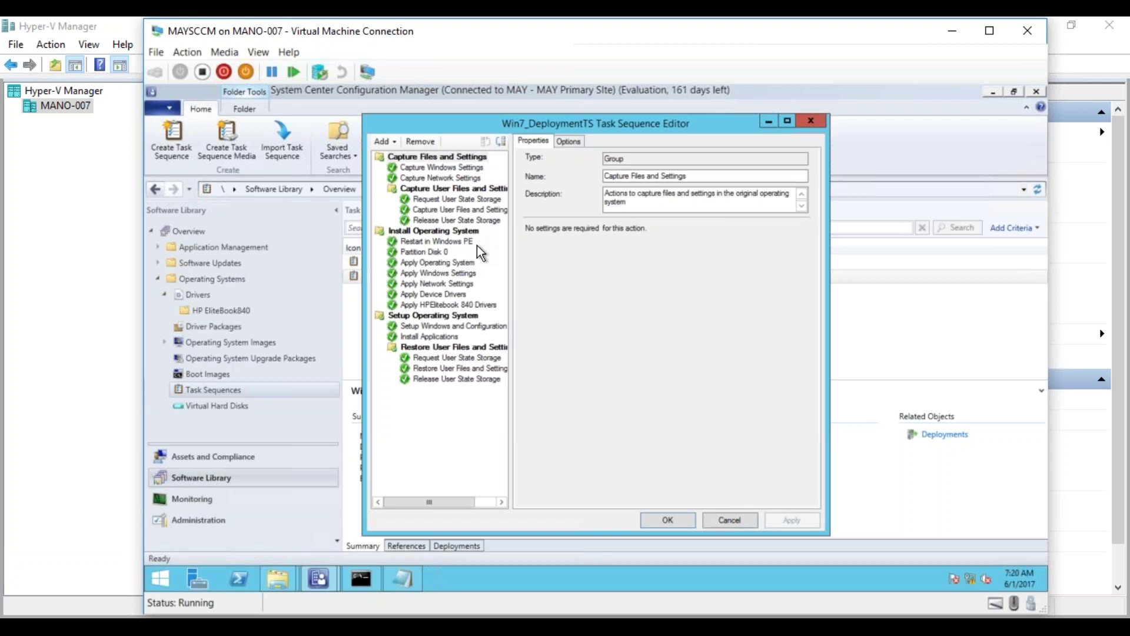
# - Review its user-state request, capture, restore and release steps, then cancel without changes
pyautogui.click(441, 200)
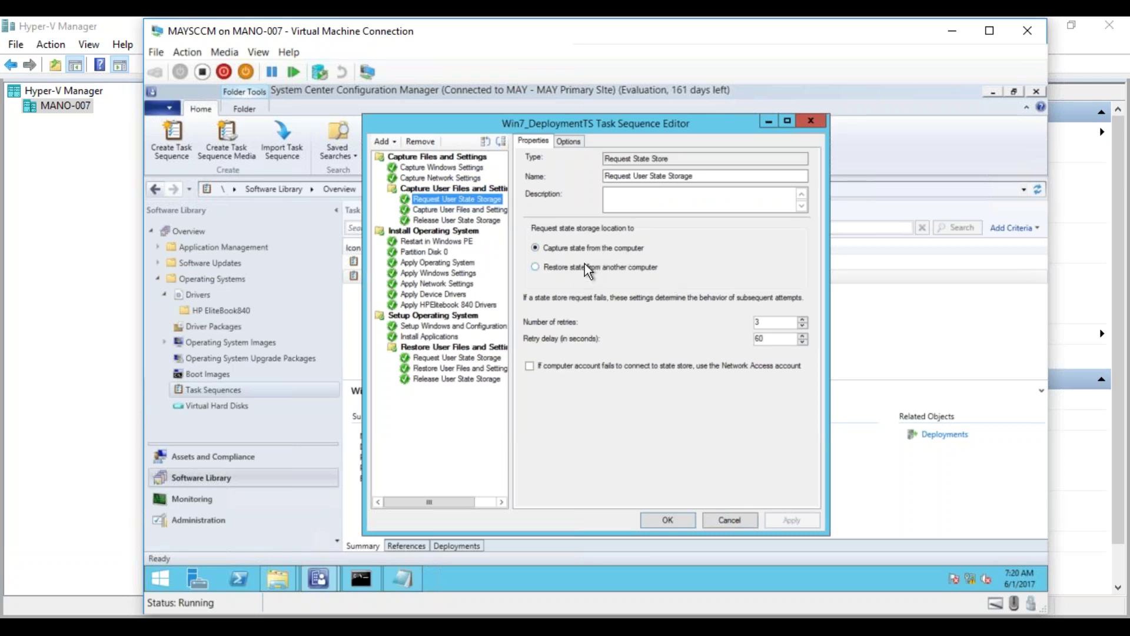
pyautogui.click(464, 211)
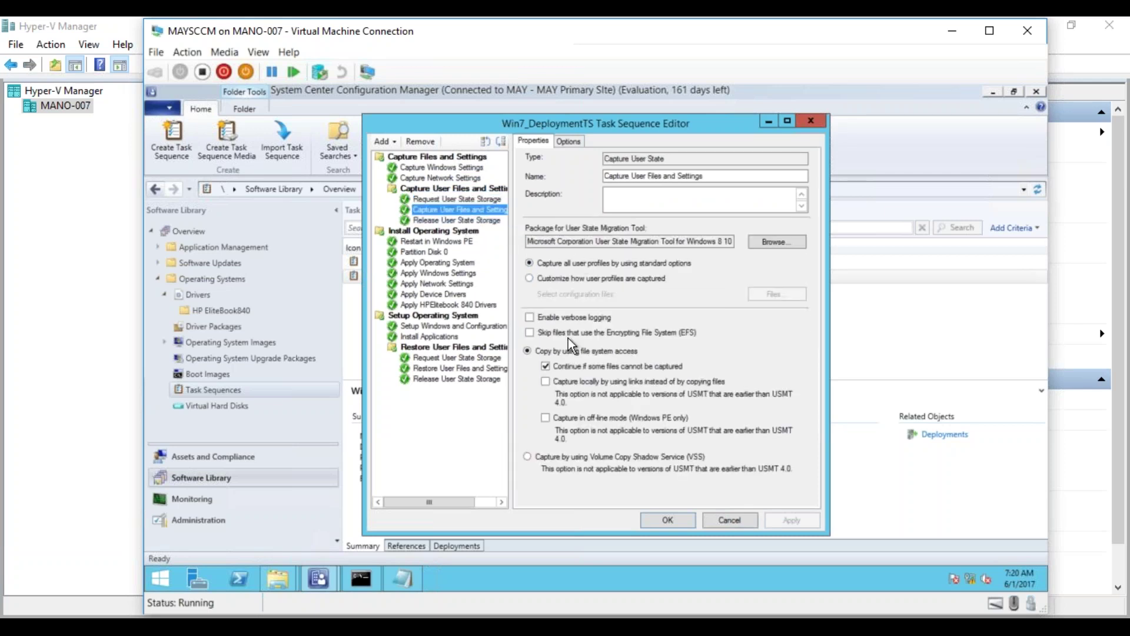
pyautogui.click(484, 222)
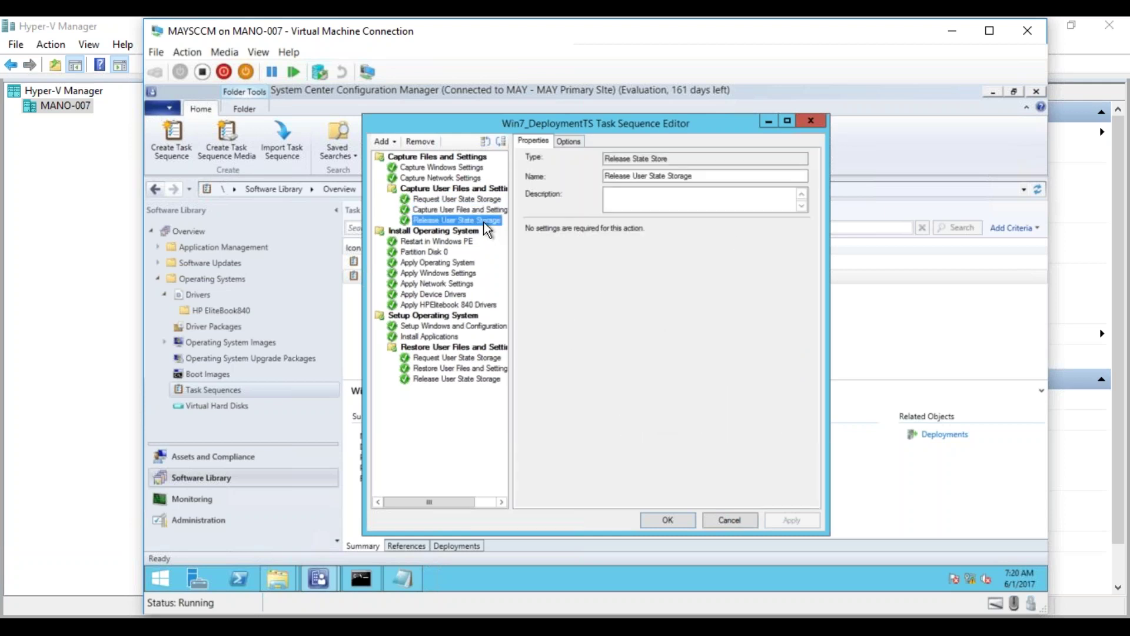
pyautogui.click(455, 362)
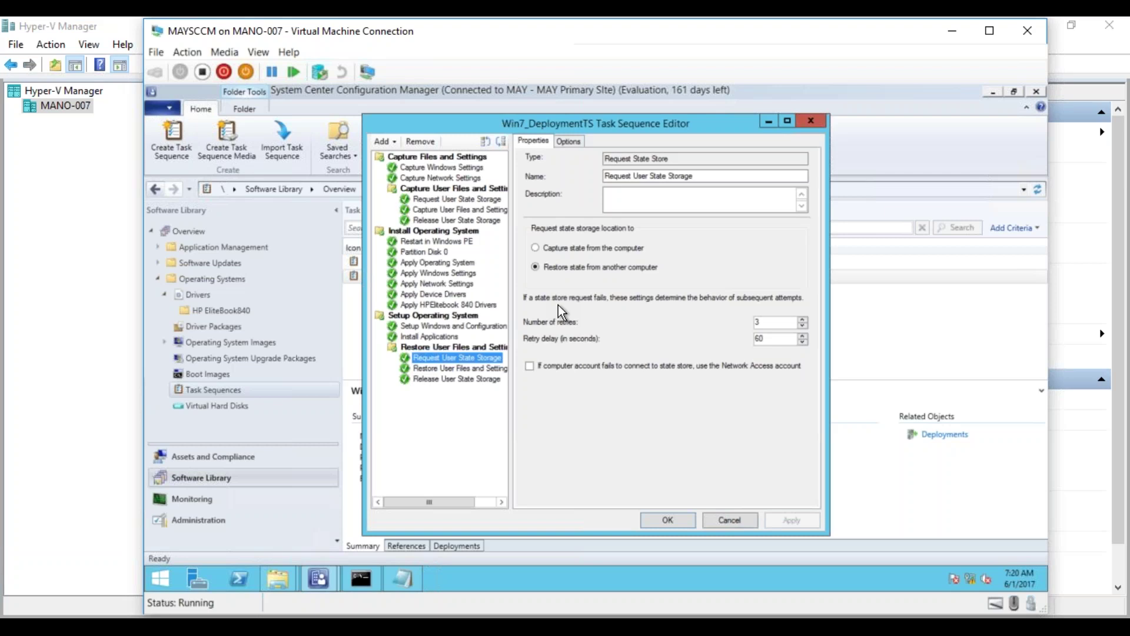
pyautogui.click(480, 369)
pyautogui.click(478, 381)
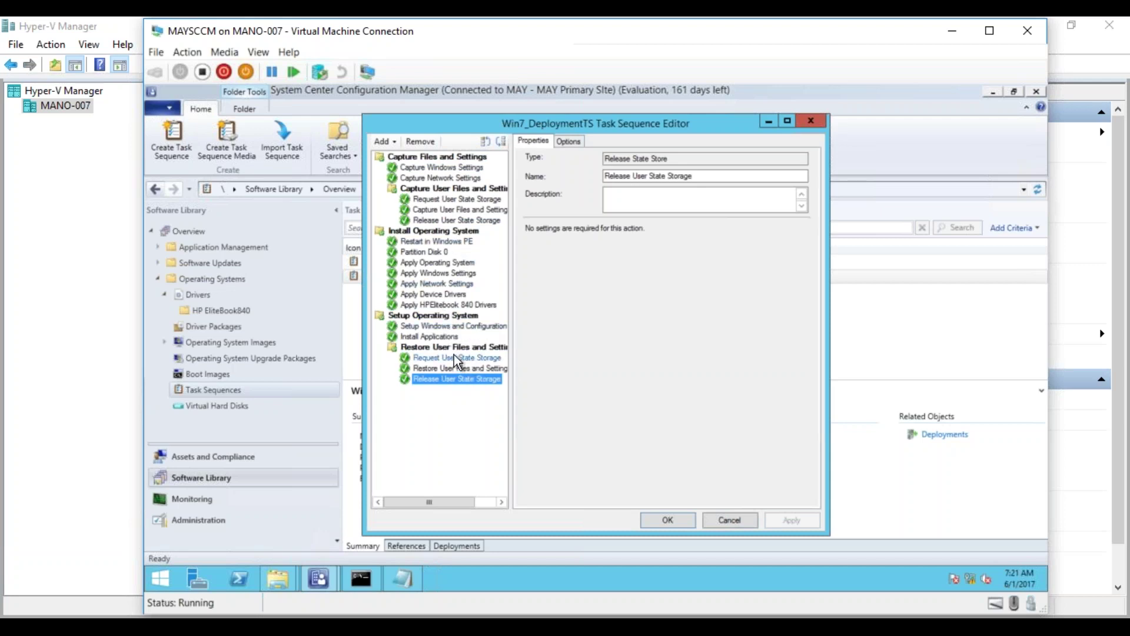
pyautogui.click(725, 517)
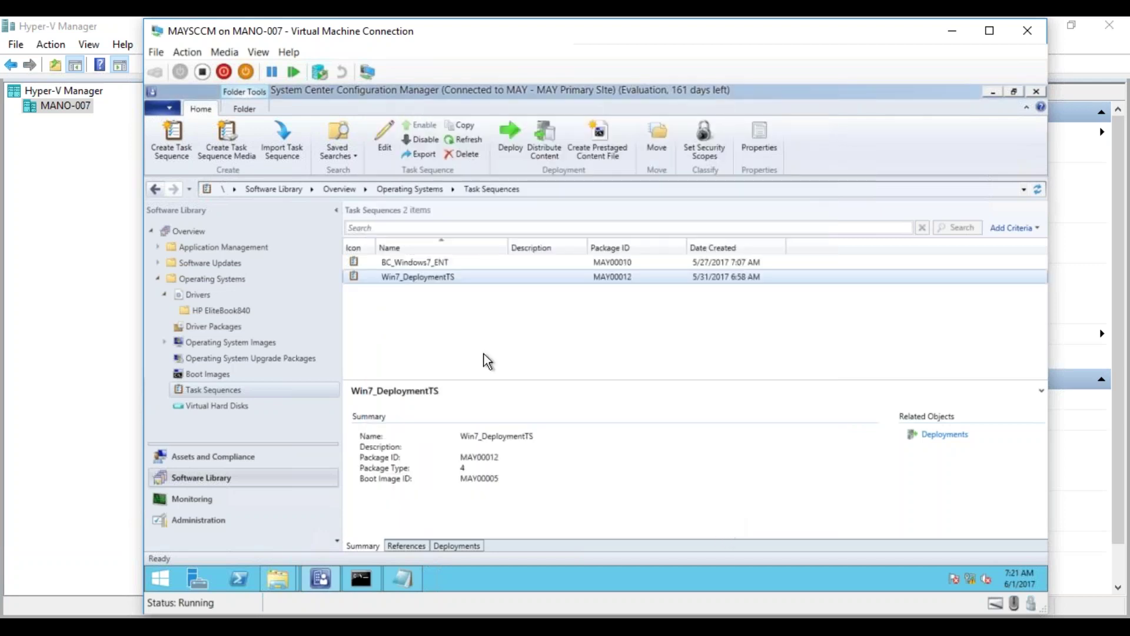
# - Create a new custom task sequence named 'USMT Capture Only'
pyautogui.rightClick(222, 390)
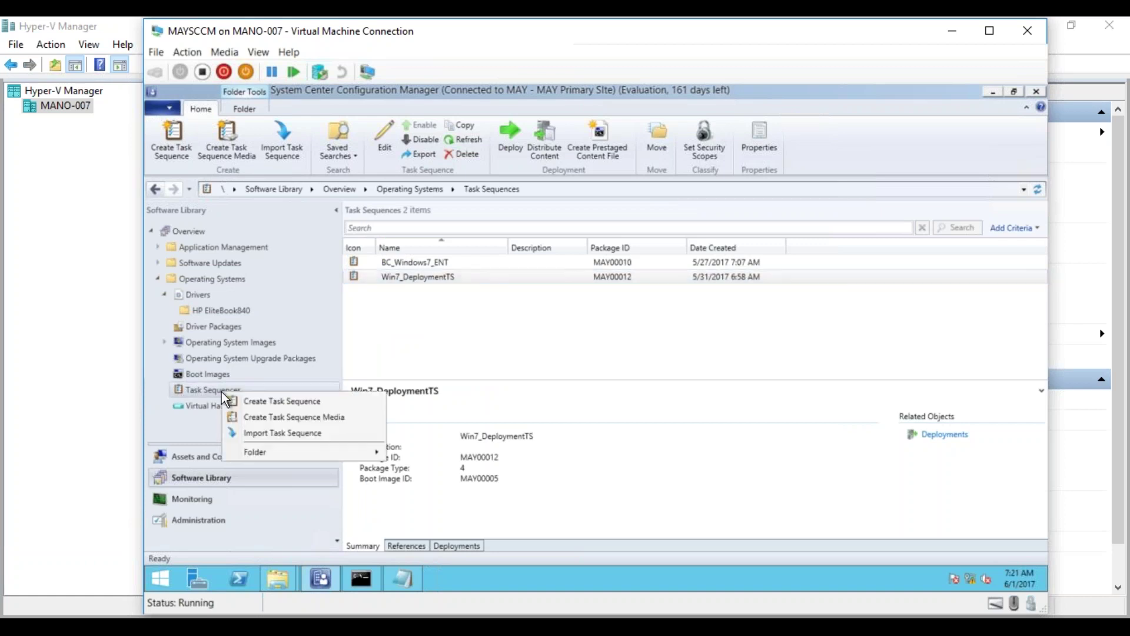
pyautogui.click(253, 400)
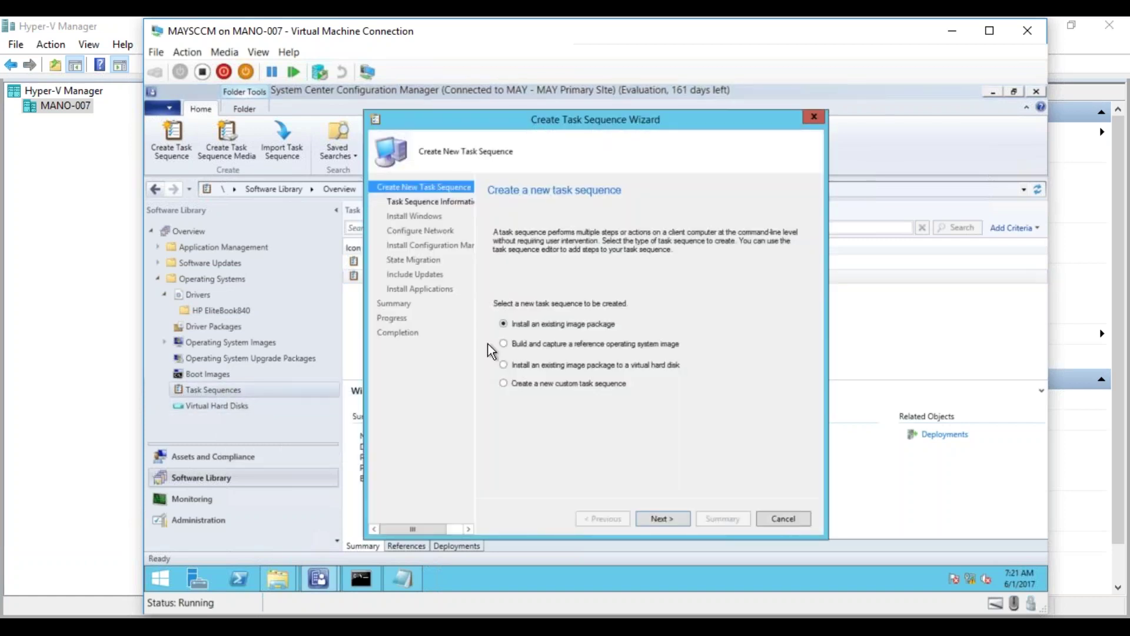
pyautogui.click(537, 383)
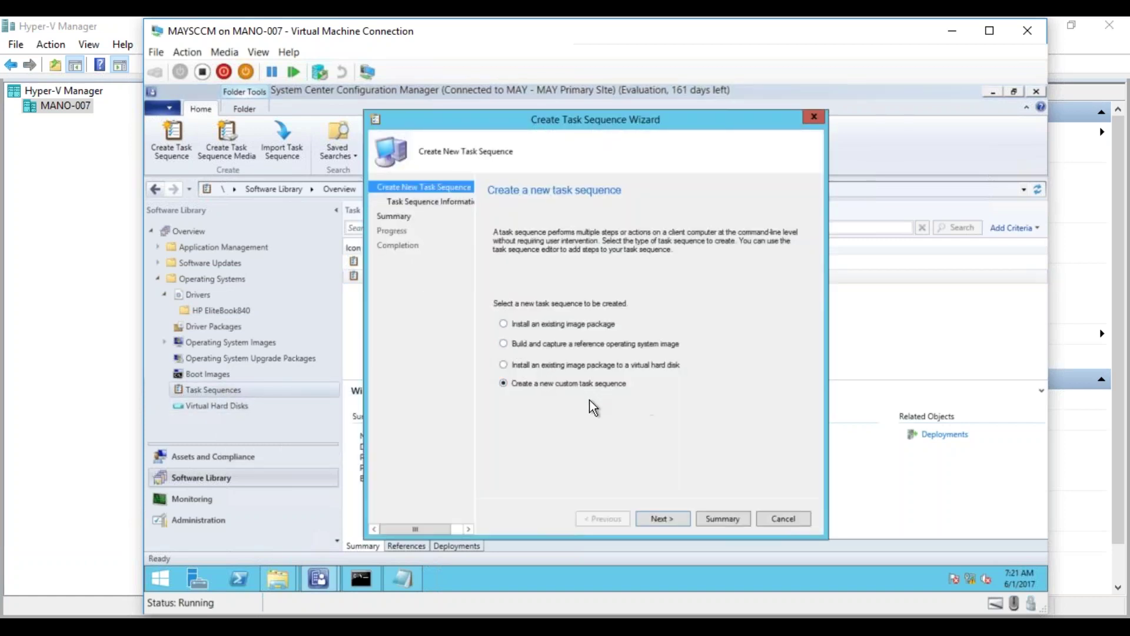
pyautogui.click(662, 519)
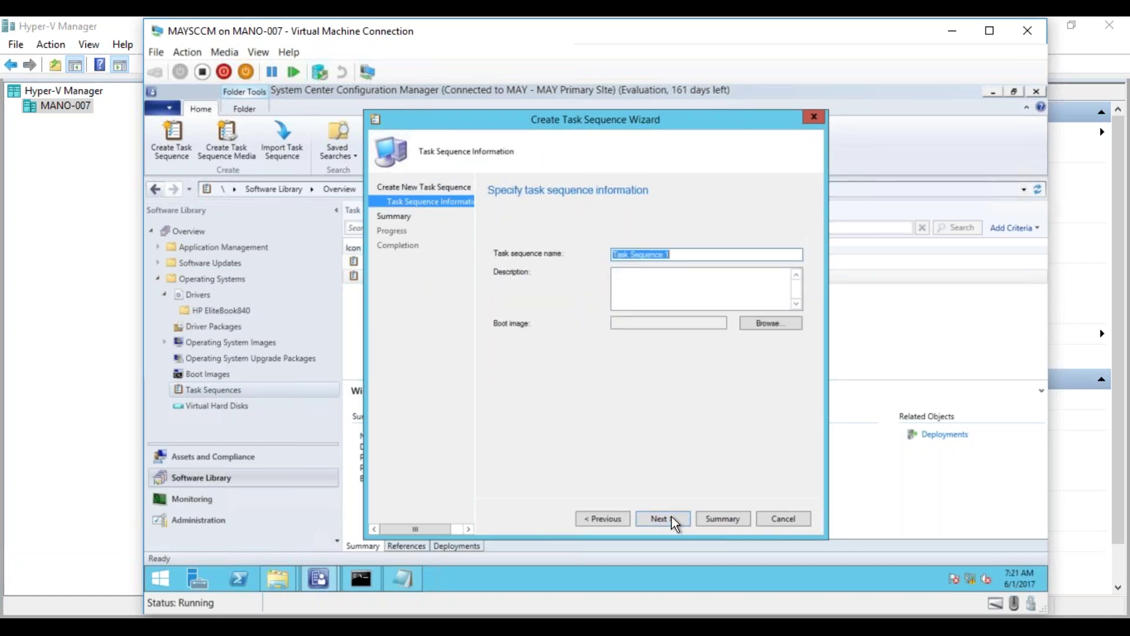
pyautogui.write('USMT CaptureONLY')
pyautogui.press('BackSpace')
pyautogui.press('BackSpace')
pyautogui.press('BackSpace')
pyautogui.press('BackSpace')
pyautogui.write('Only')
pyautogui.click(668, 522)
pyautogui.click(668, 521)
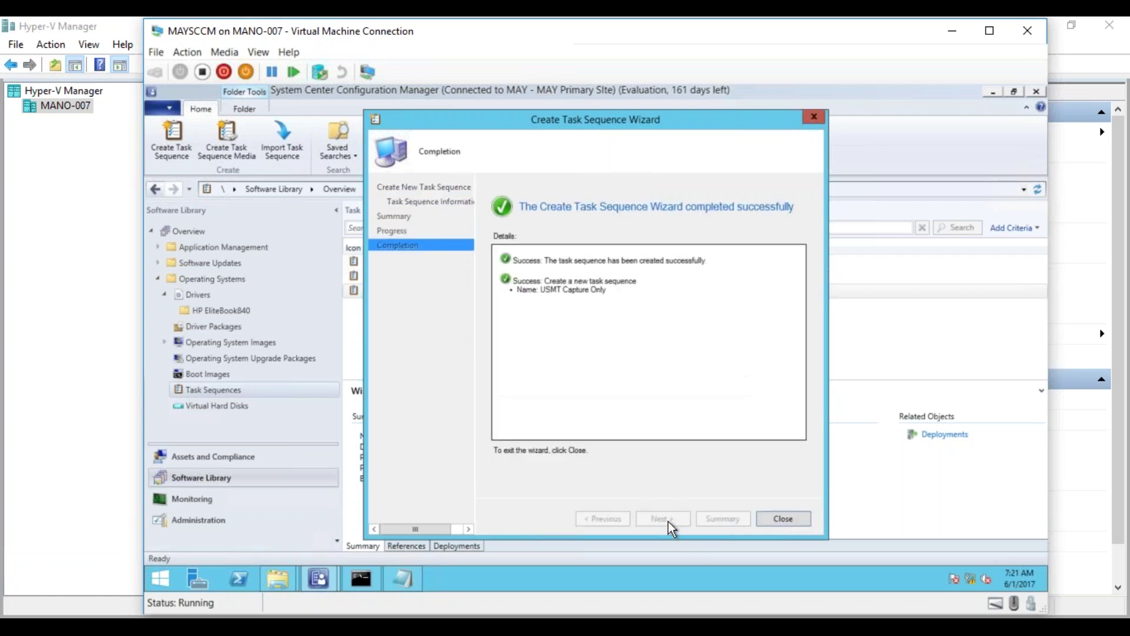
pyautogui.click(786, 517)
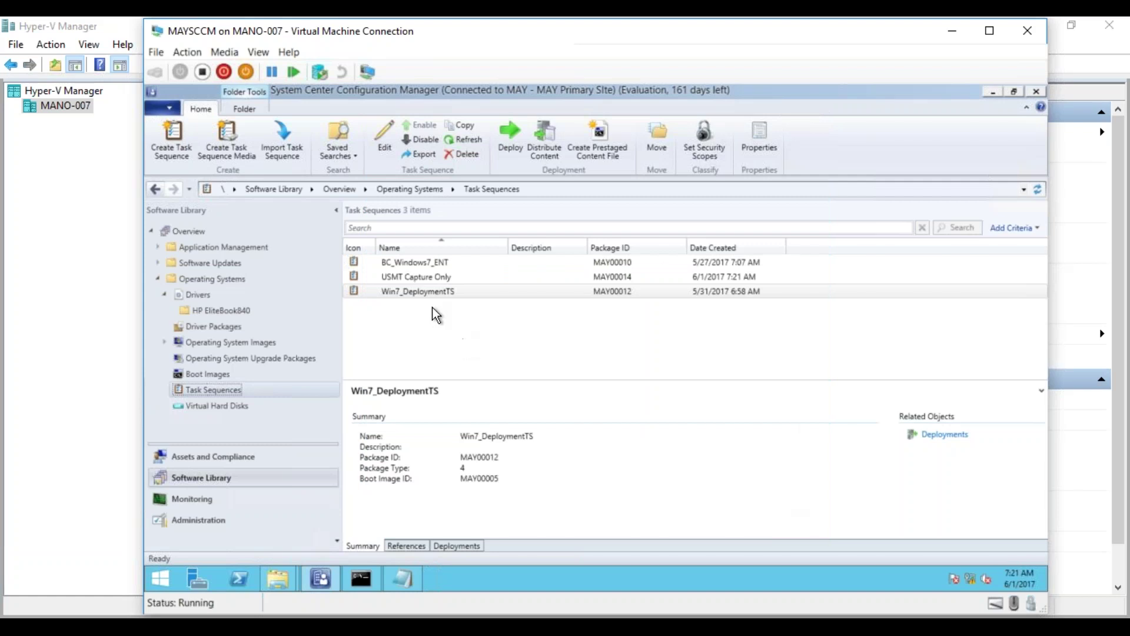
# - Open the empty USMT Capture Only task sequence in the editor
pyautogui.rightClick(423, 279)
pyautogui.click(402, 288)
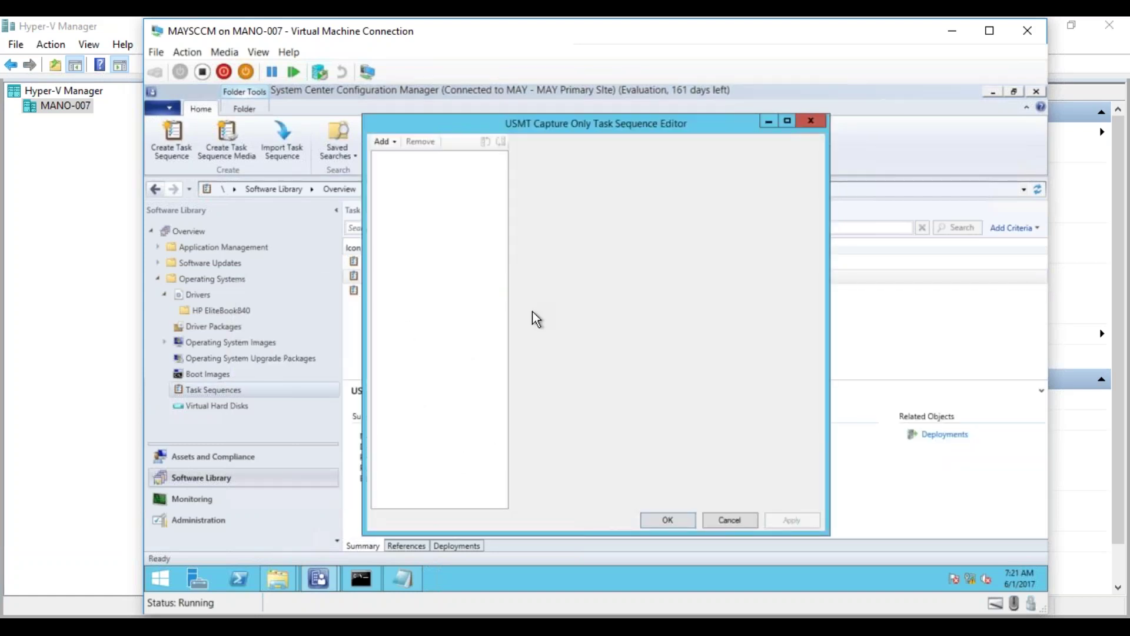
pyautogui.click(381, 146)
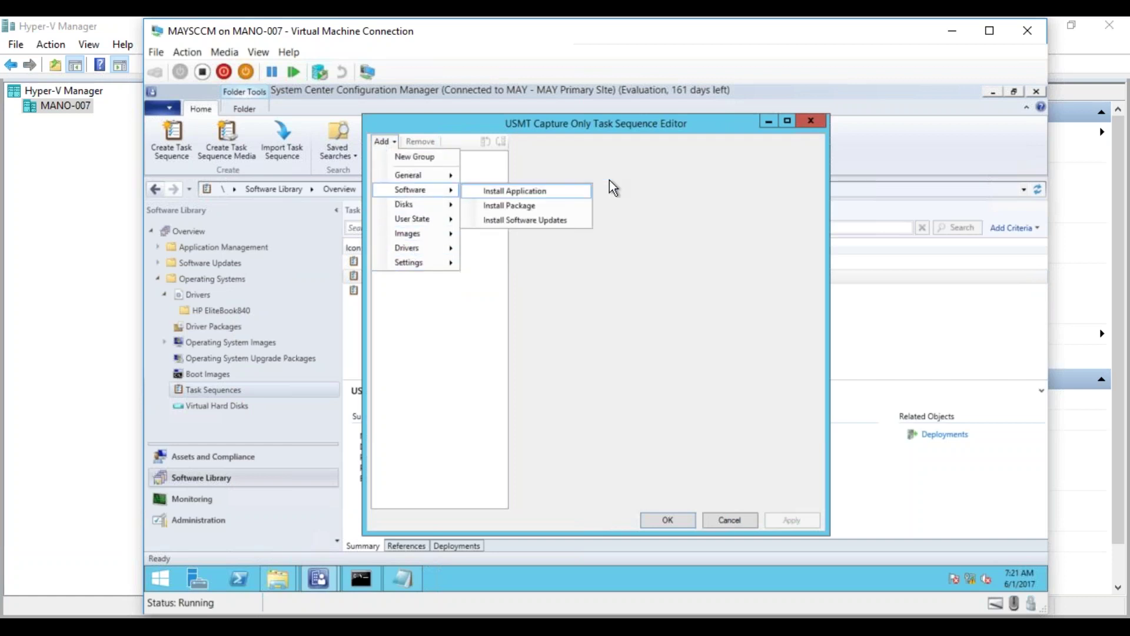
pyautogui.click(660, 190)
pyautogui.moveTo(629, 125); pyautogui.dragTo(919, 169)
# - Open Win7_DeploymentTS in a second editor and arrange both editors side by side
pyautogui.click(430, 288)
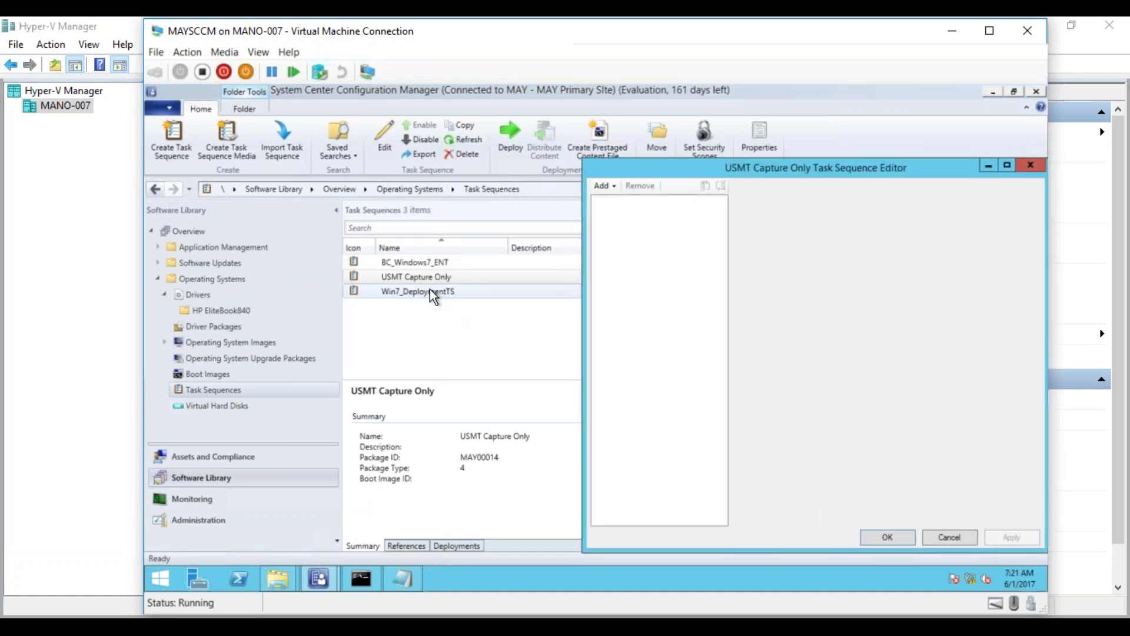
pyautogui.rightClick(408, 295)
pyautogui.click(408, 295)
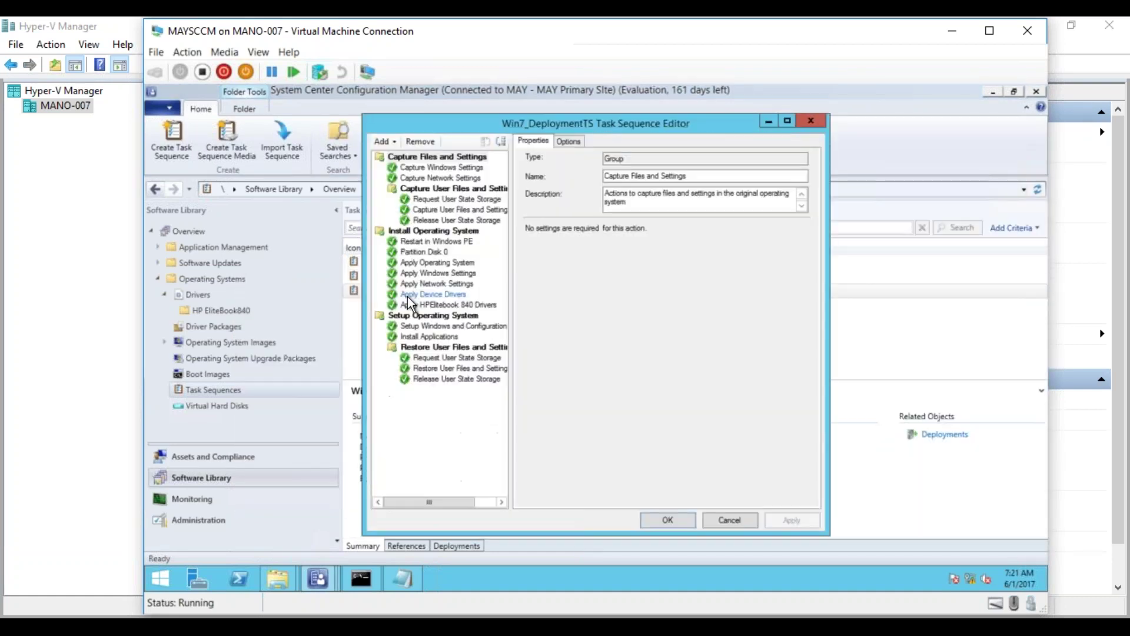
pyautogui.moveTo(585, 127); pyautogui.dragTo(524, 114)
pyautogui.click(993, 93)
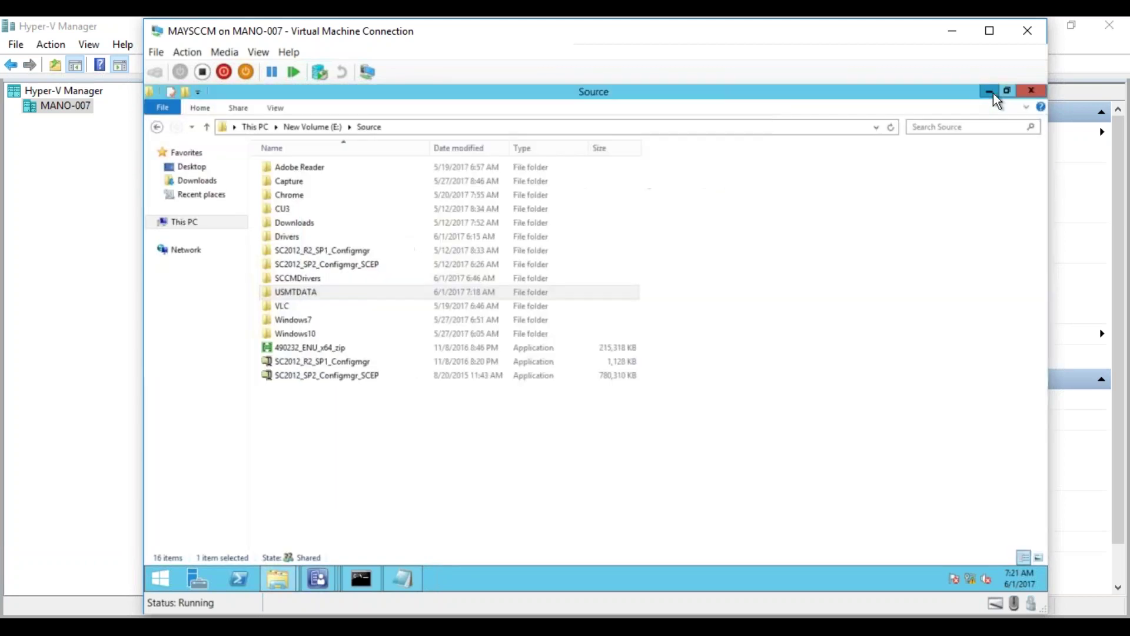
pyautogui.click(993, 93)
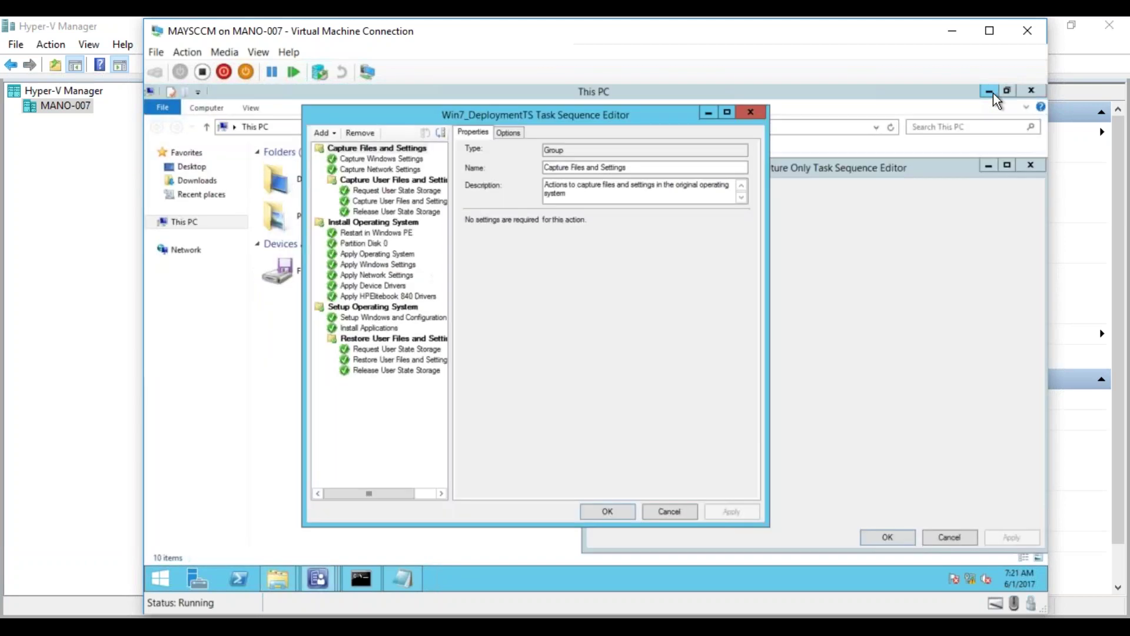
pyautogui.moveTo(659, 113); pyautogui.dragTo(546, 122)
pyautogui.click(795, 165)
pyautogui.moveTo(796, 168); pyautogui.dragTo(791, 120)
# - Copy the Capture Files and Settings group from Win7_DeploymentTS into USMT Capture Only
pyautogui.click(297, 161)
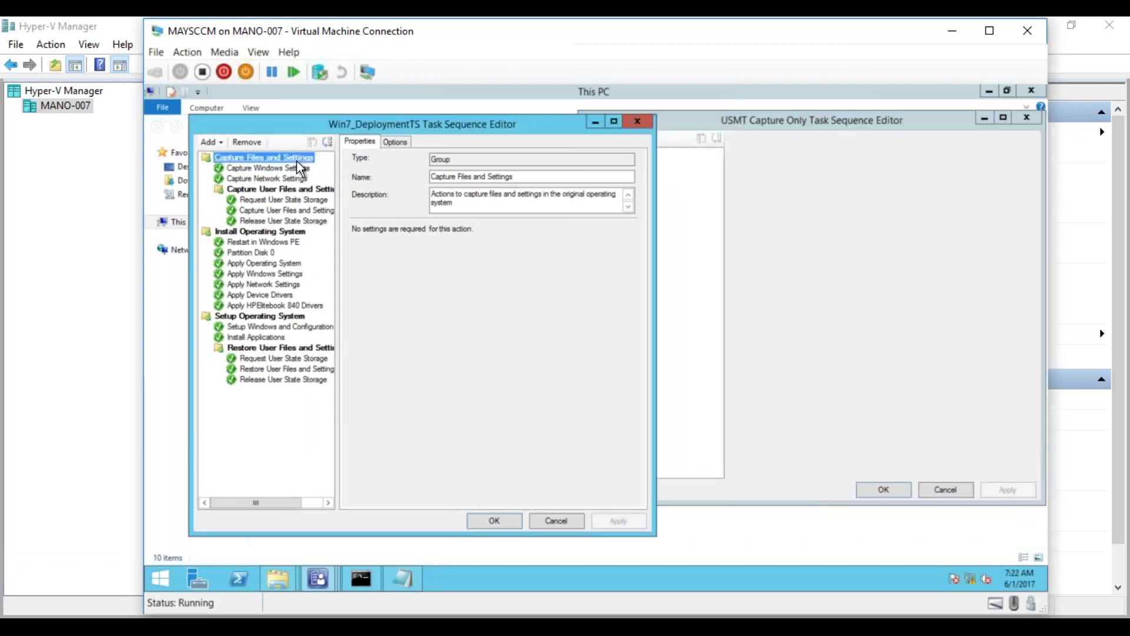
pyautogui.rightClick(291, 157)
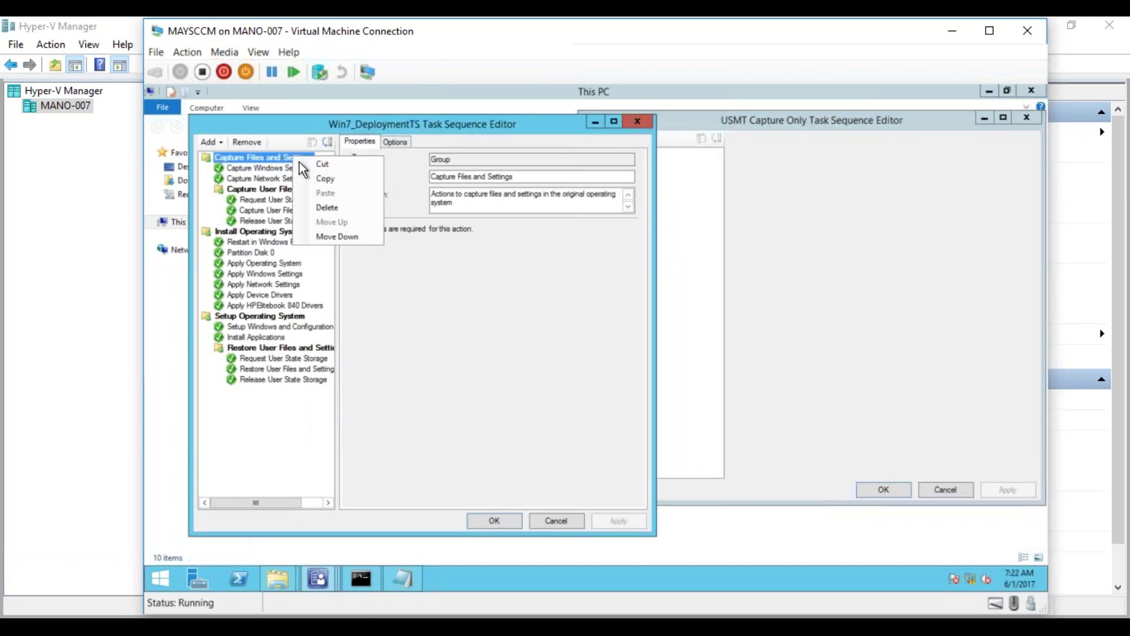
pyautogui.click(317, 176)
pyautogui.rightClick(690, 257)
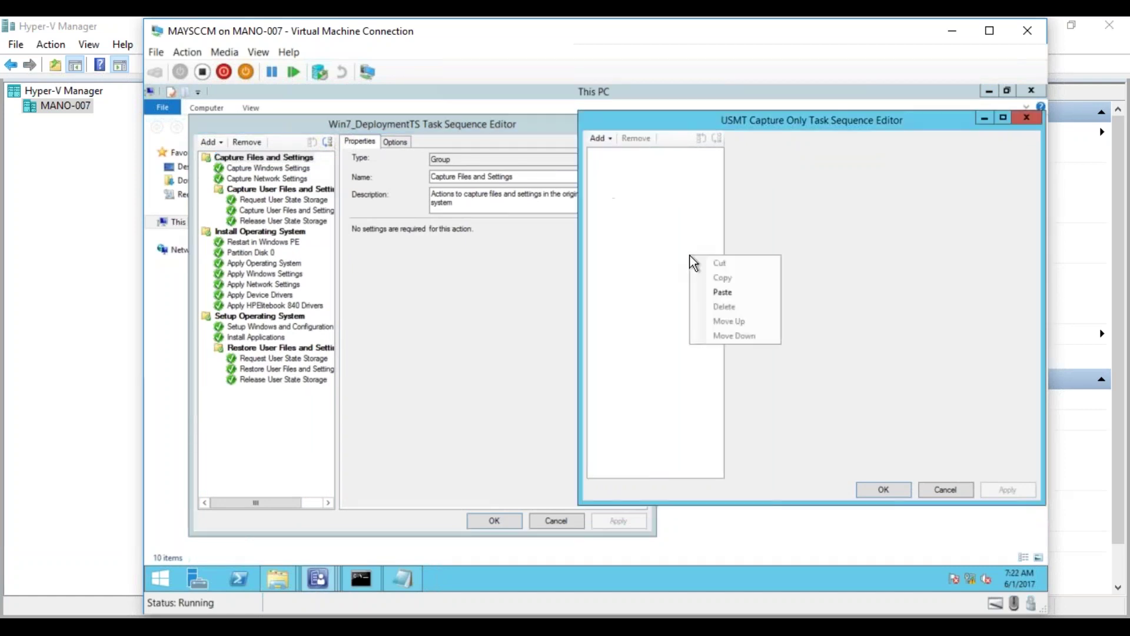
pyautogui.click(714, 292)
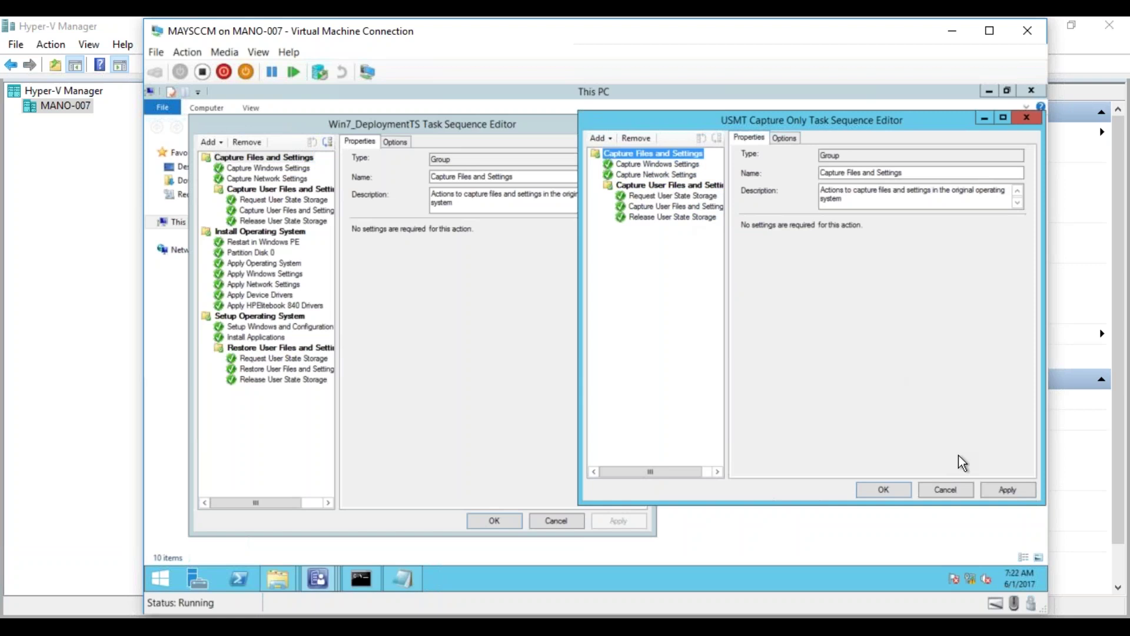
# - Save USMT Capture Only, close both editors, and return to the console
pyautogui.click(999, 489)
pyautogui.click(890, 489)
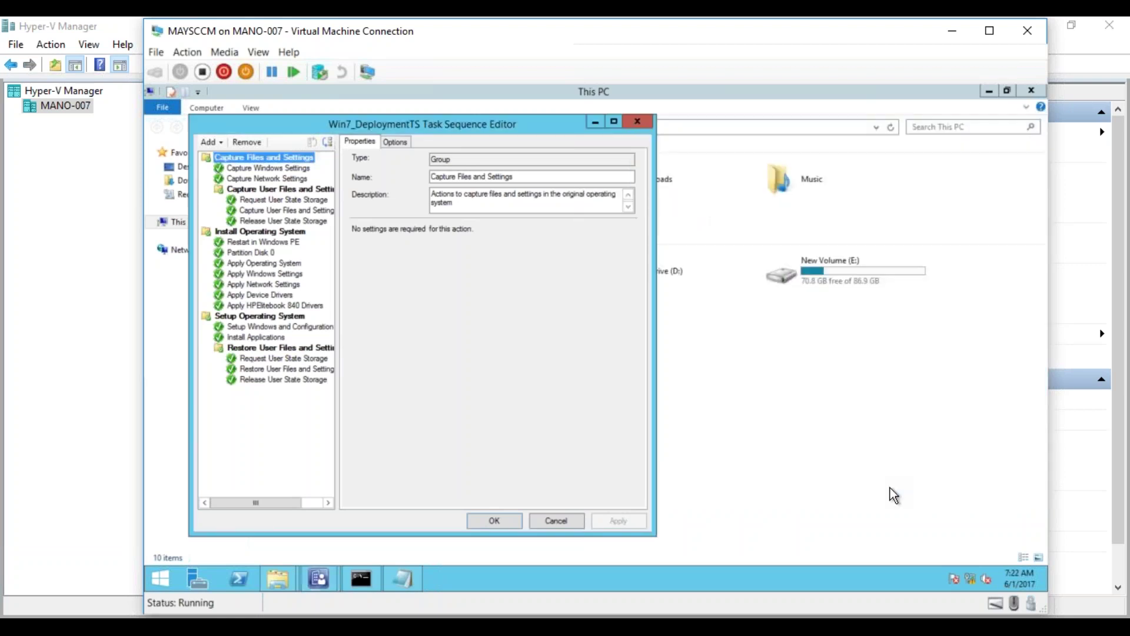
pyautogui.click(556, 521)
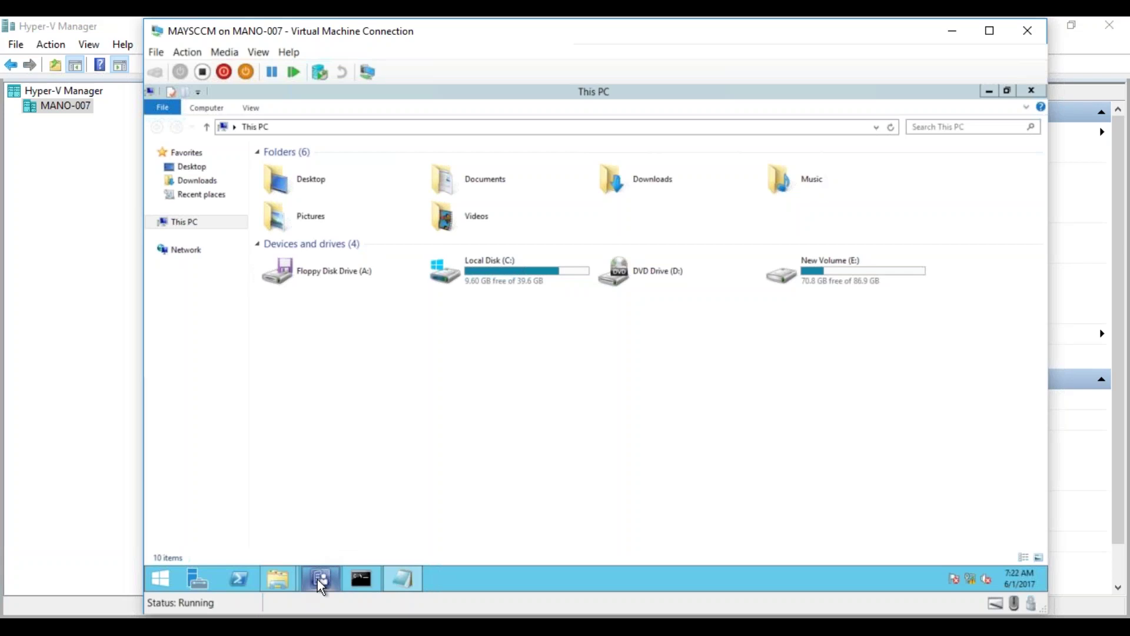
pyautogui.click(988, 91)
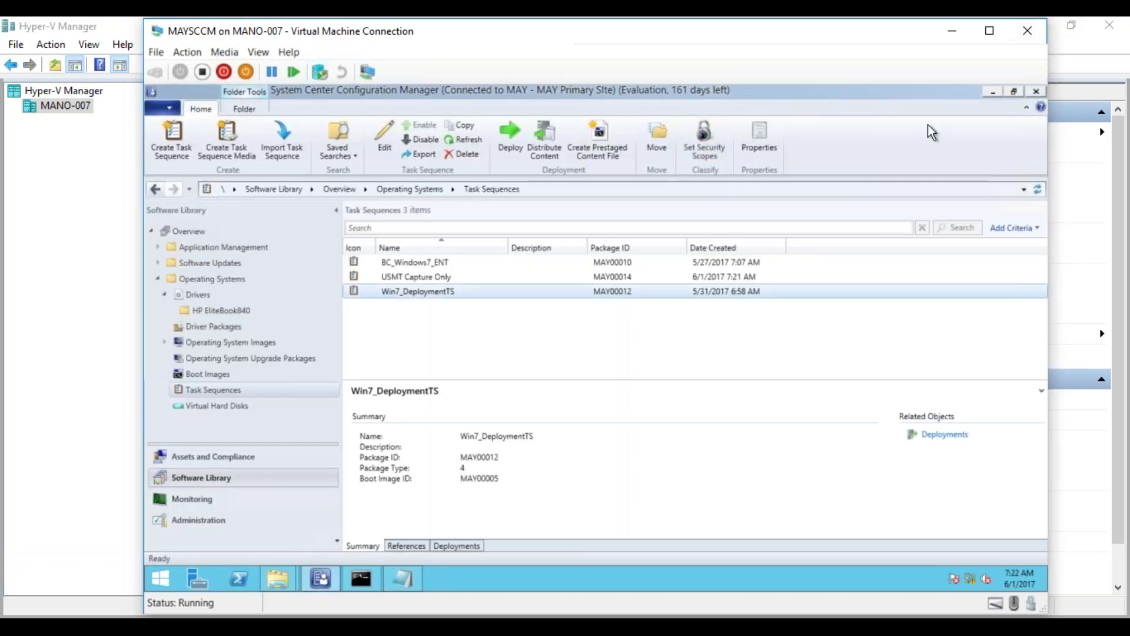
# - Open Win7_DeploymentTS in the editor and close it without changes
pyautogui.click(428, 278)
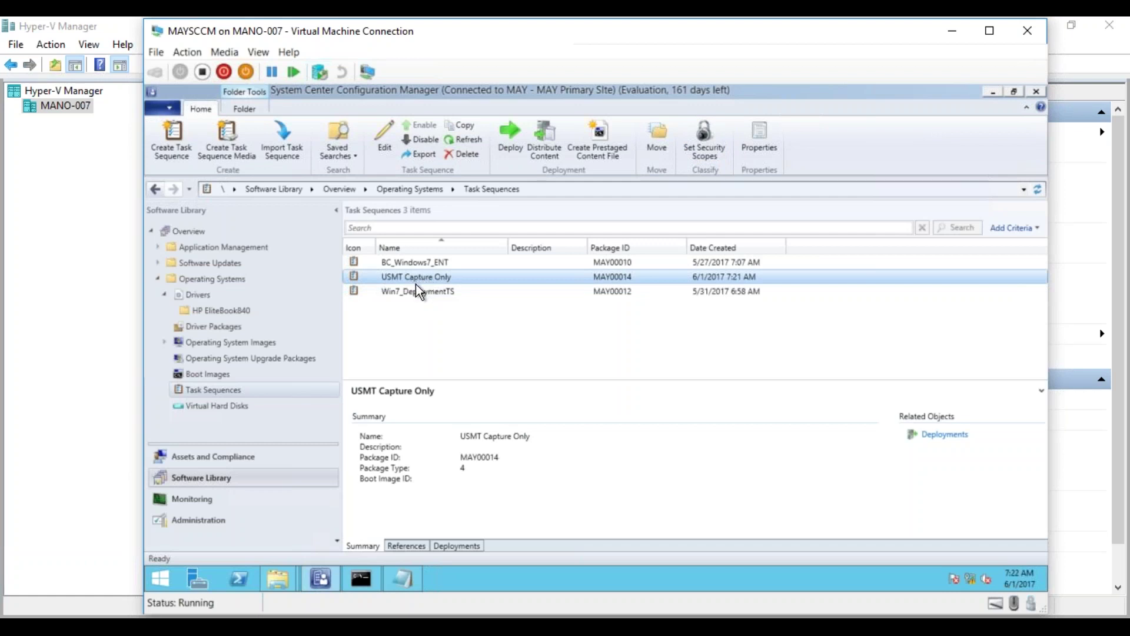
pyautogui.rightClick(410, 292)
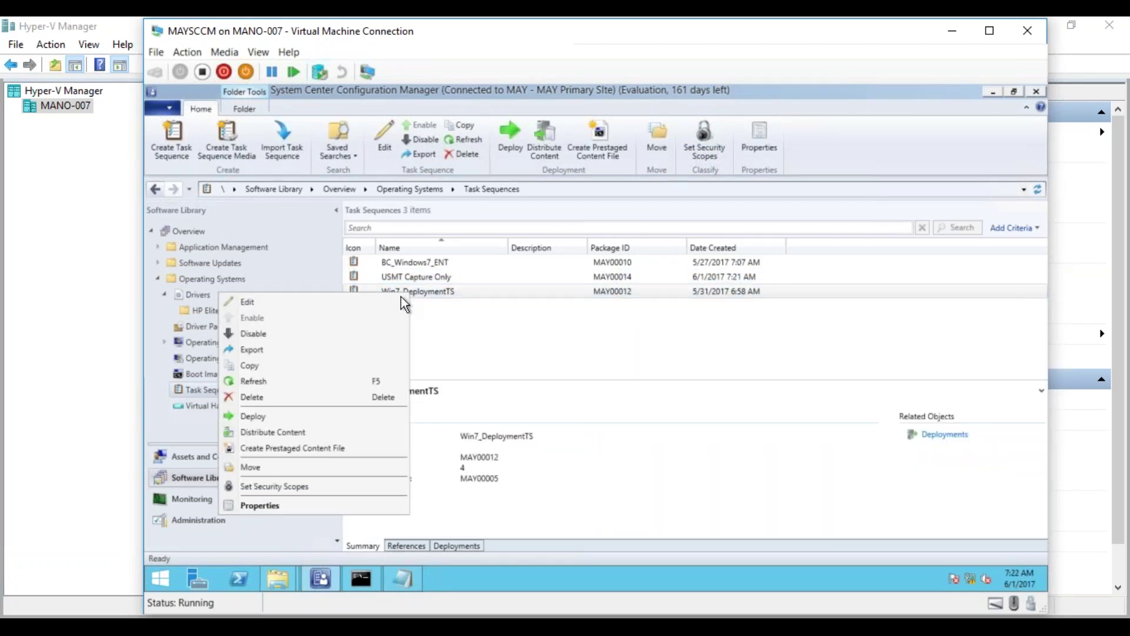
pyautogui.click(355, 301)
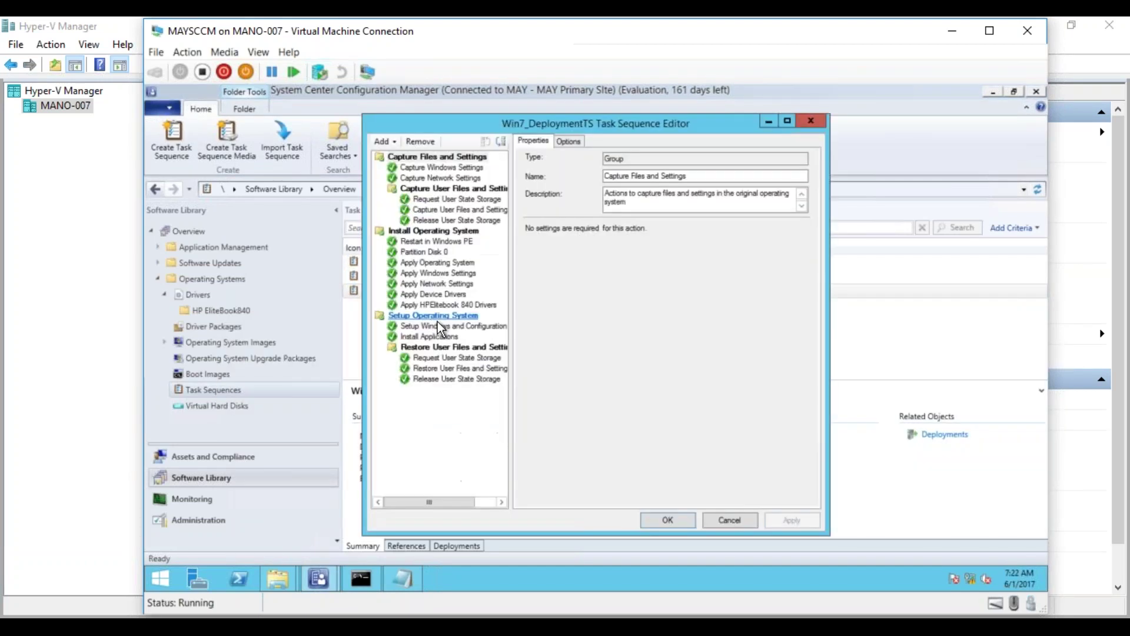
pyautogui.click(736, 516)
# - Create a custom task sequence named 'OSD Replace Scenario' and open it for editing
pyautogui.click(225, 391)
pyautogui.rightClick(225, 391)
pyautogui.click(235, 401)
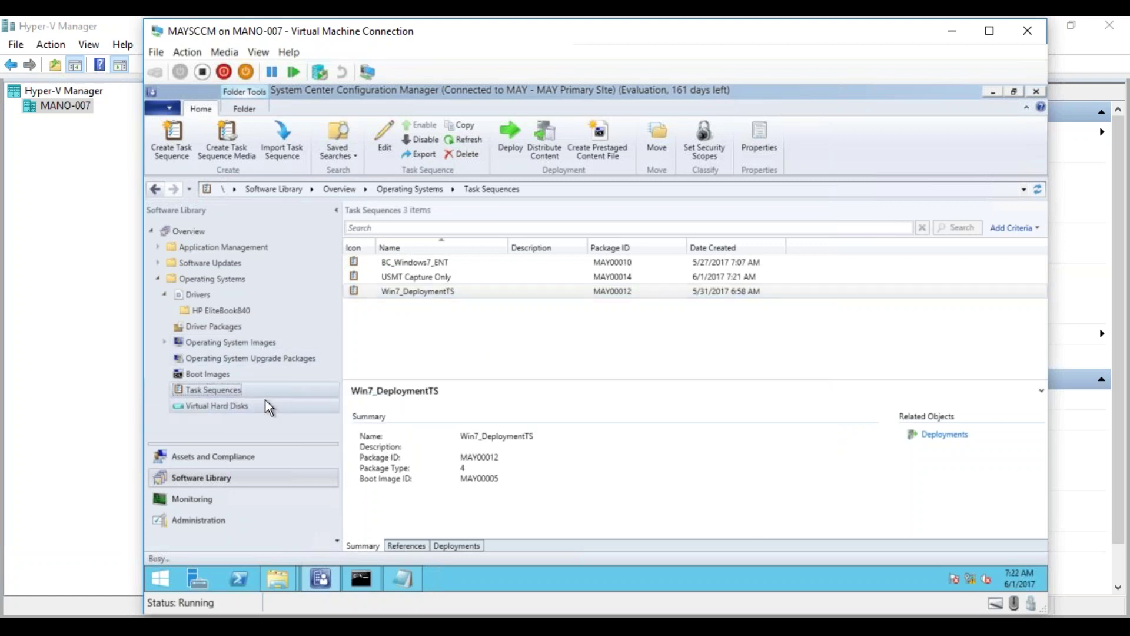
pyautogui.click(560, 383)
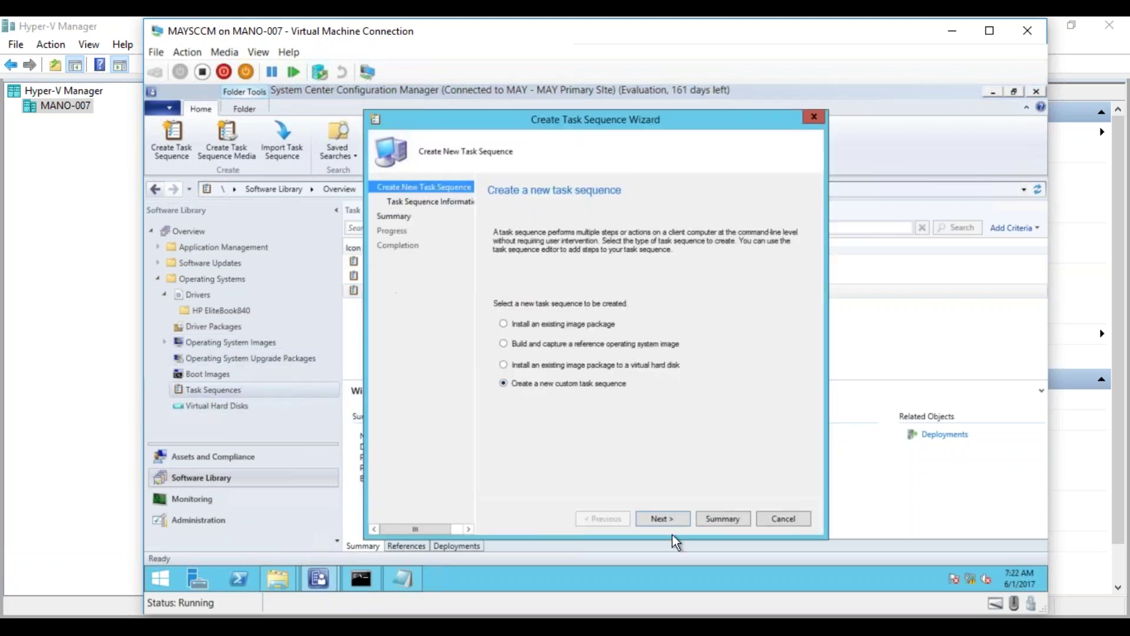
pyautogui.click(669, 515)
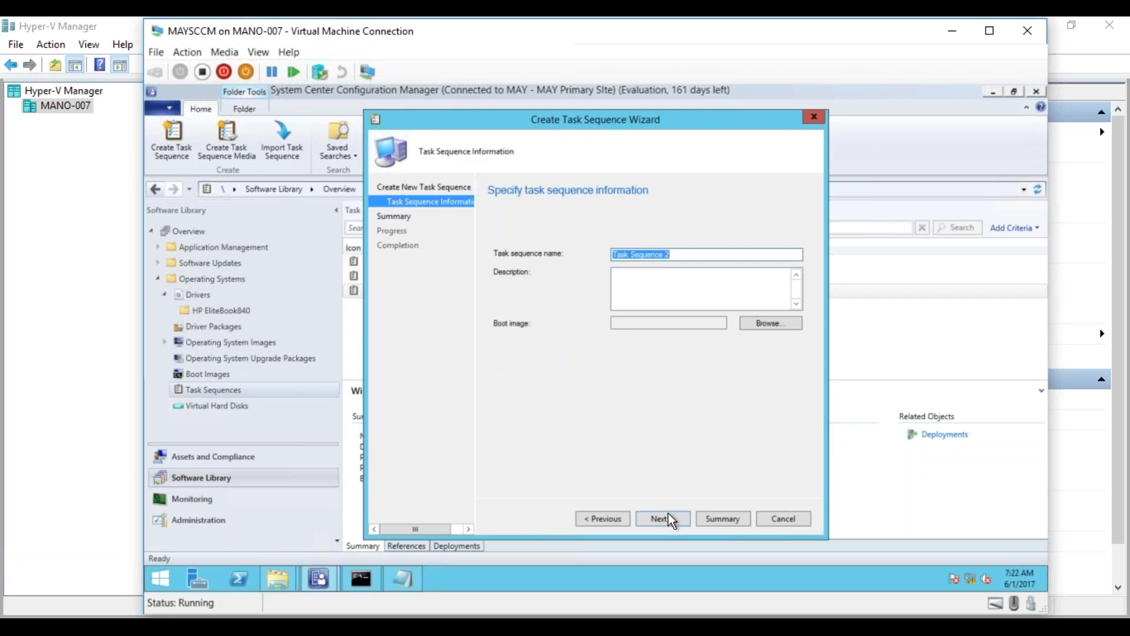
pyautogui.write('OSD Replace Scenario')
pyautogui.click(675, 518)
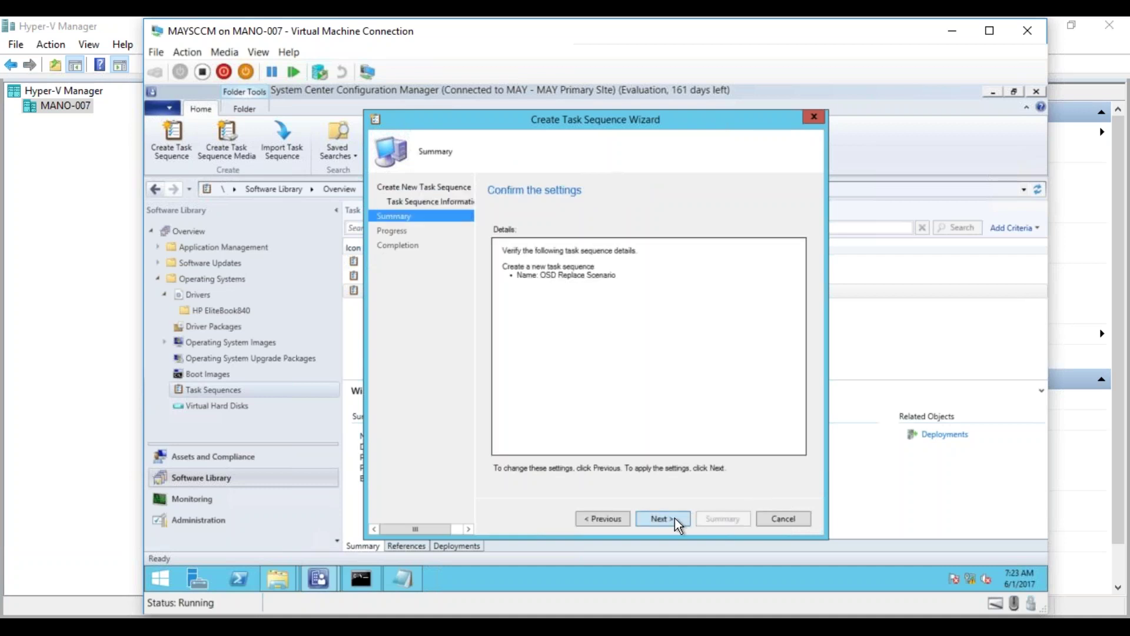
pyautogui.click(675, 518)
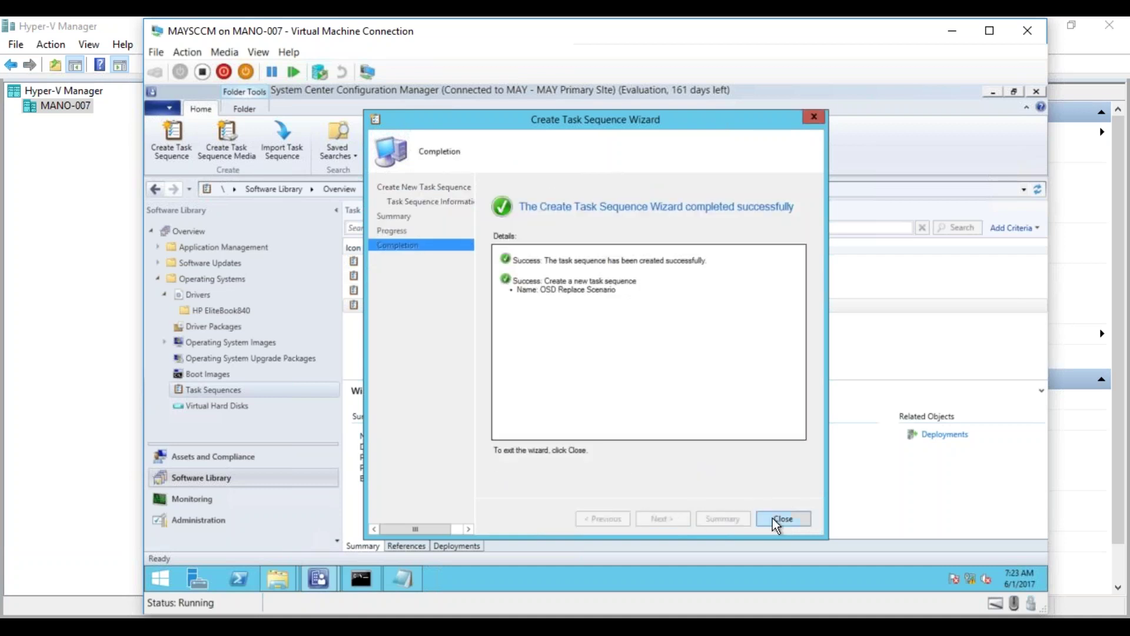
pyautogui.click(774, 519)
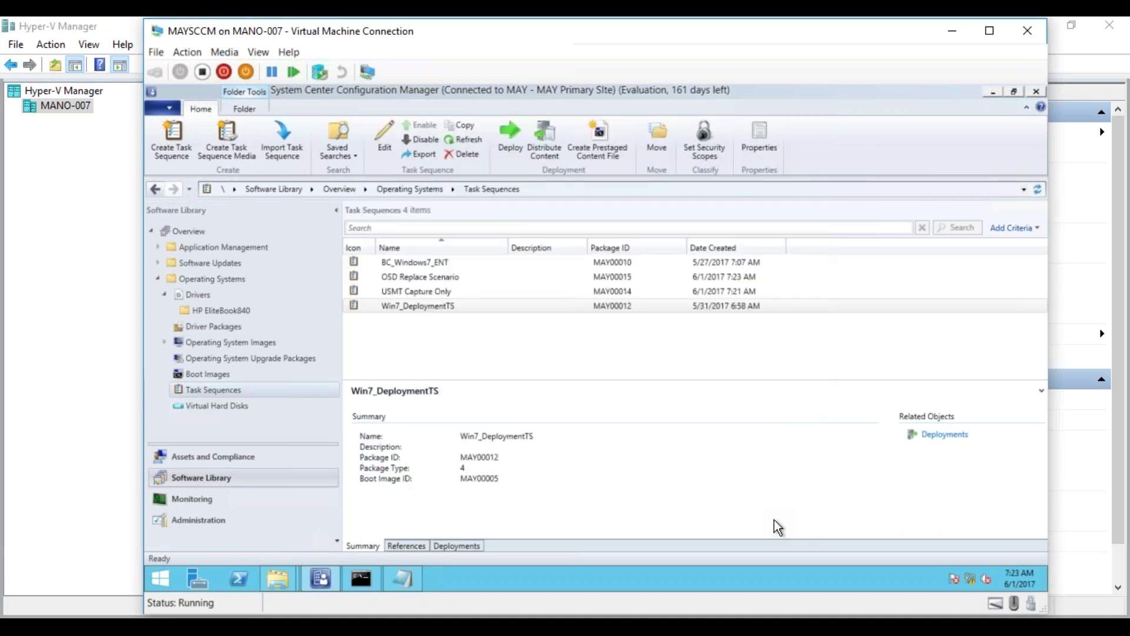
pyautogui.rightClick(444, 280)
pyautogui.click(432, 291)
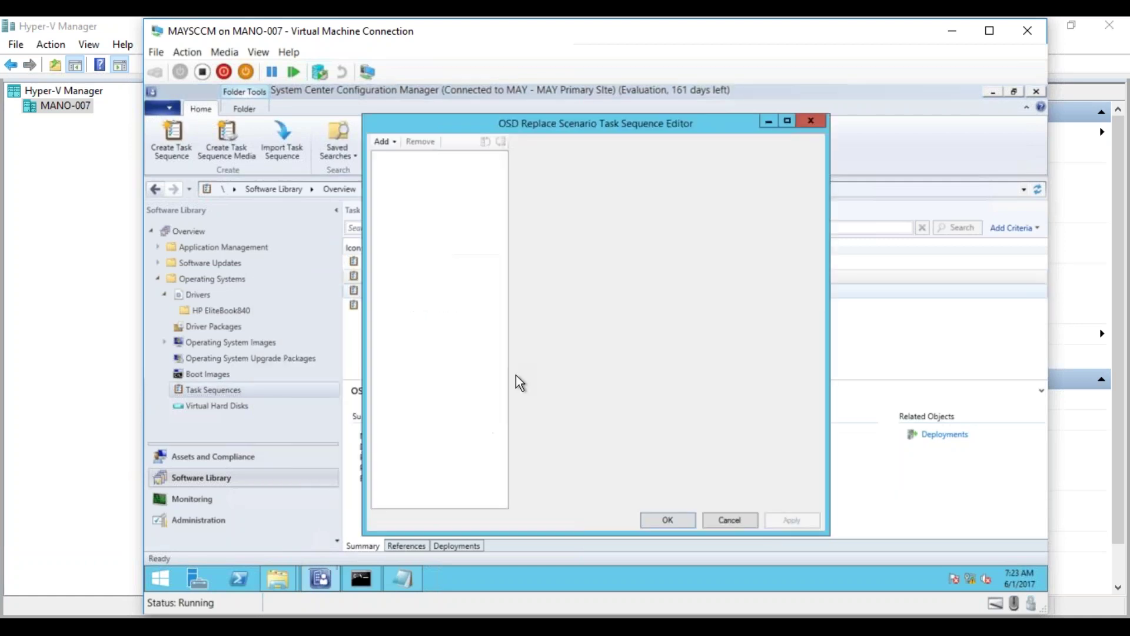
# - Open Win7_DeploymentTS in an editor beside the OSD Replace Scenario editor
pyautogui.click(318, 578)
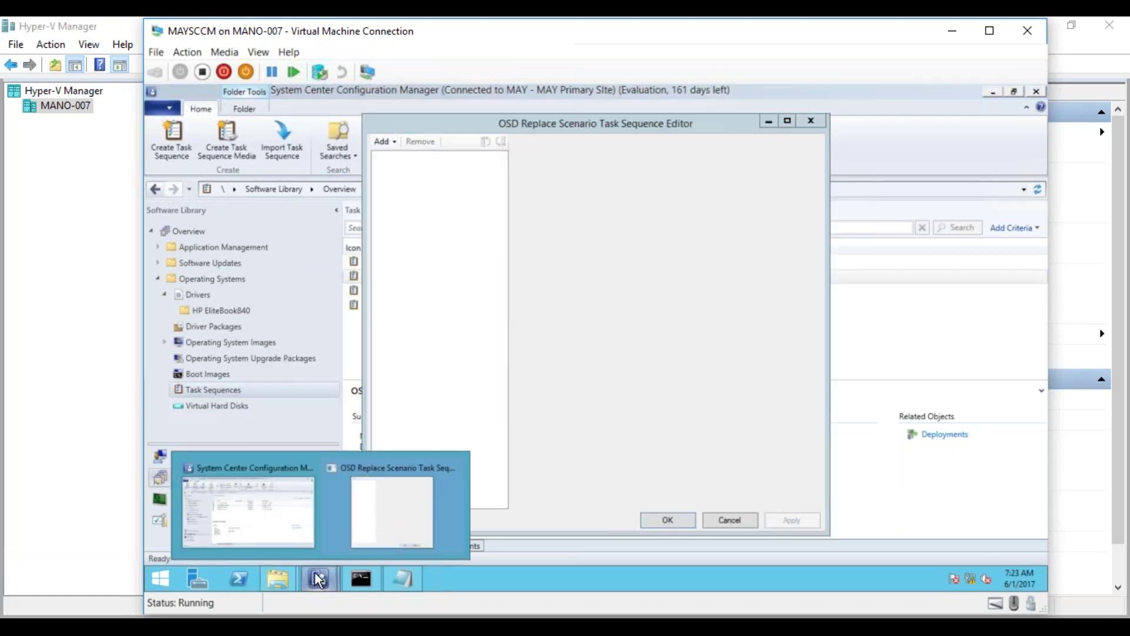
pyautogui.click(269, 497)
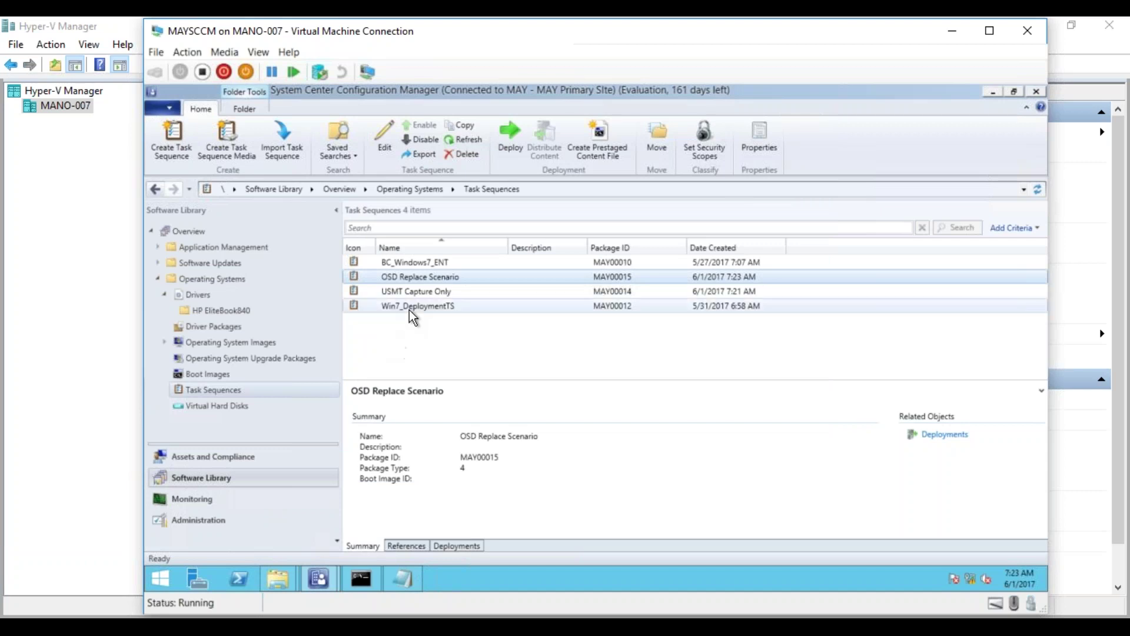
pyautogui.rightClick(408, 309)
pyautogui.click(388, 323)
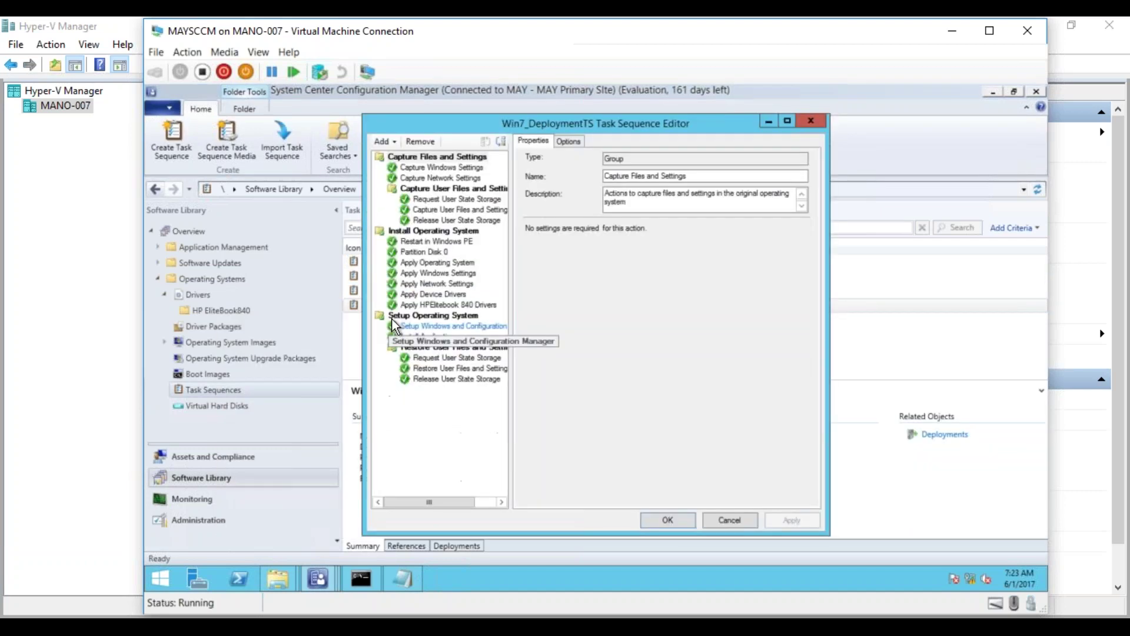
pyautogui.click(990, 94)
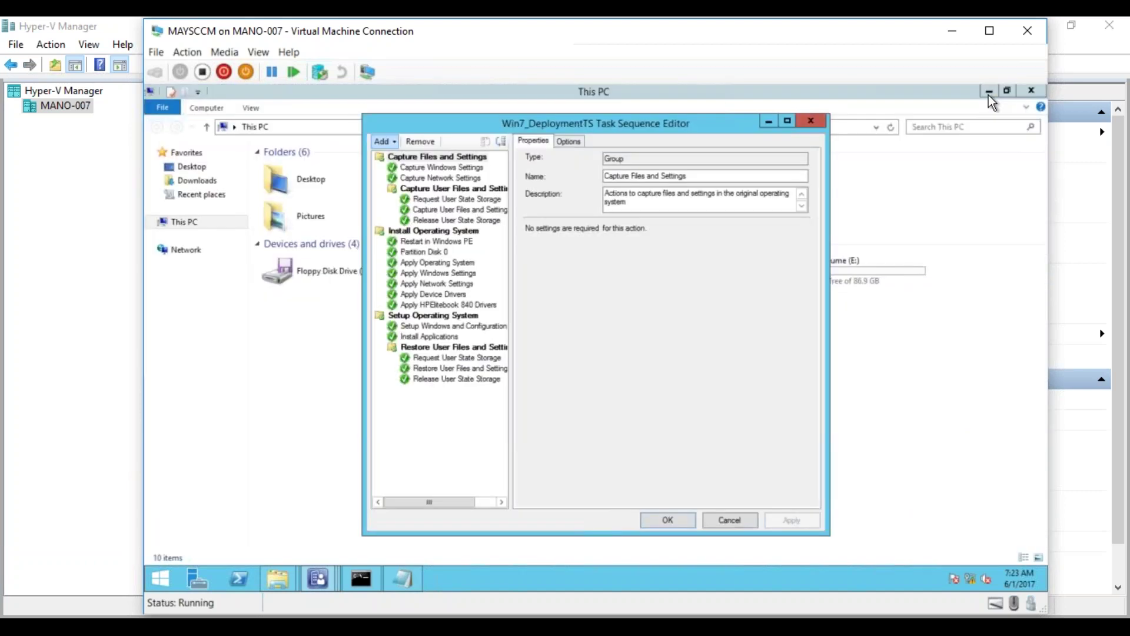
pyautogui.click(989, 92)
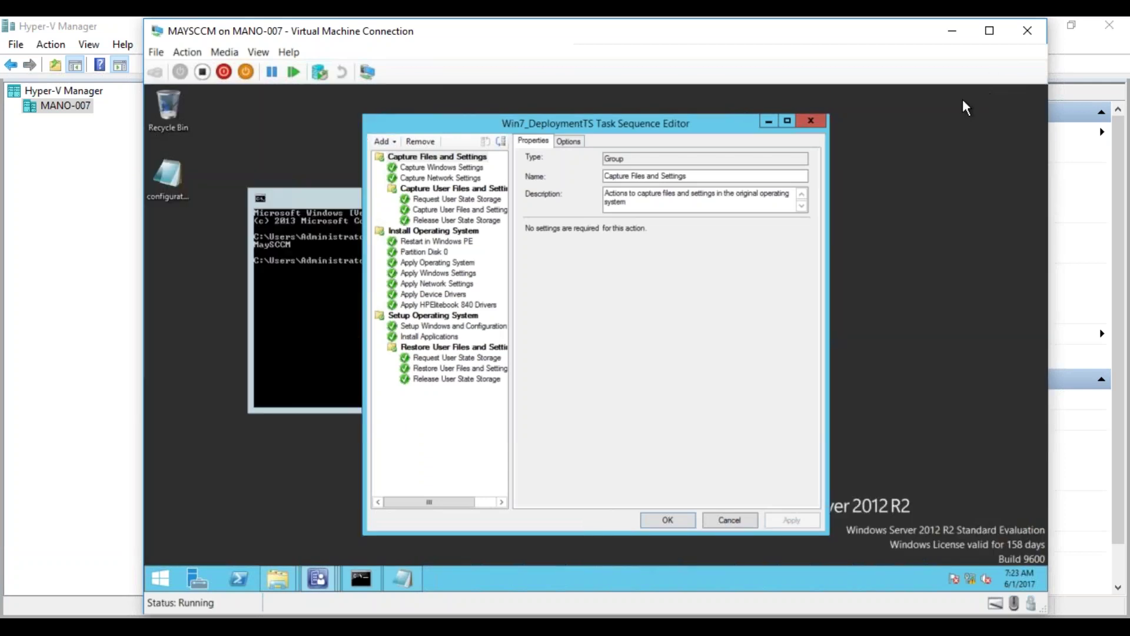
pyautogui.moveTo(634, 125); pyautogui.dragTo(443, 121)
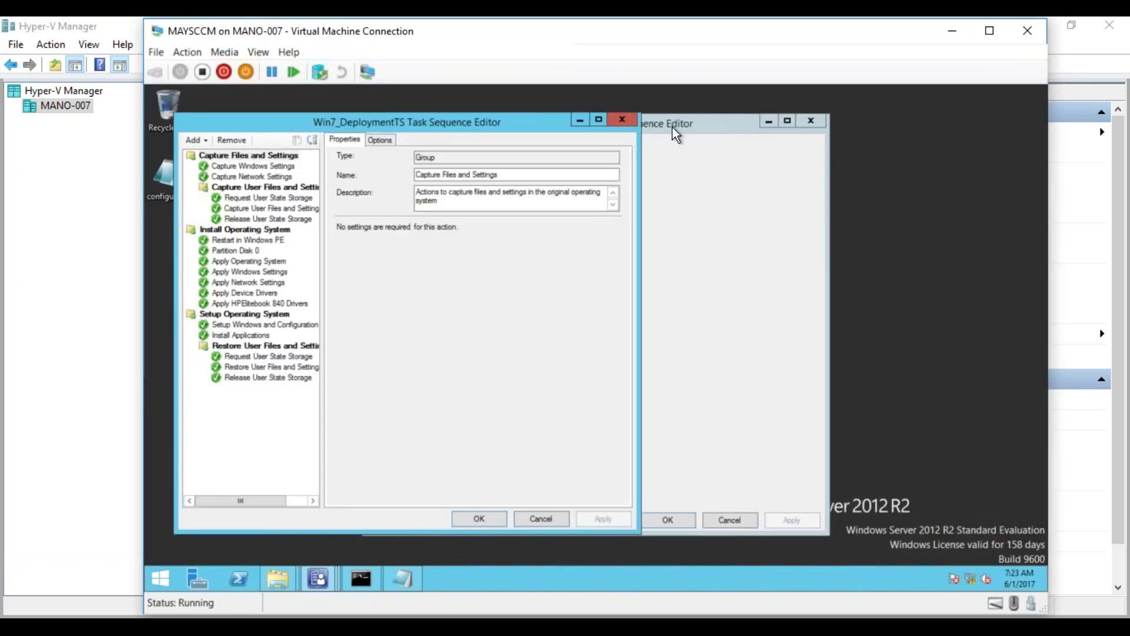
pyautogui.click(672, 127)
pyautogui.moveTo(672, 127); pyautogui.dragTo(741, 136)
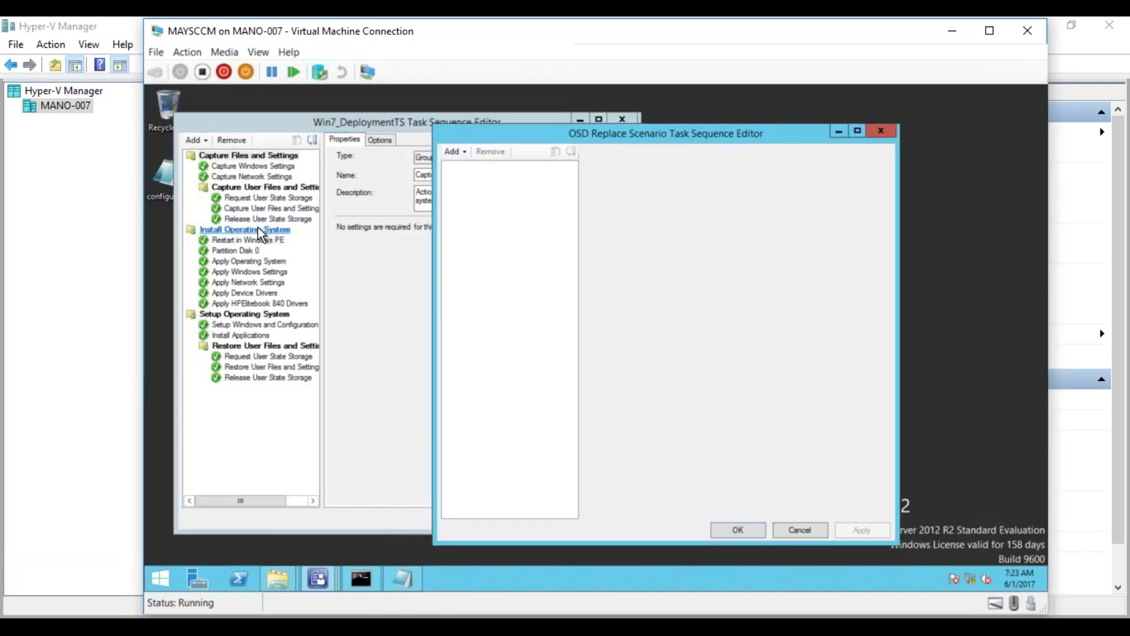
# - Copy the Install Operating System group into the OSD Replace Scenario sequence
pyautogui.click(256, 228)
pyautogui.rightClick(256, 229)
pyautogui.click(292, 248)
pyautogui.click(726, 191)
pyautogui.rightClick(511, 204)
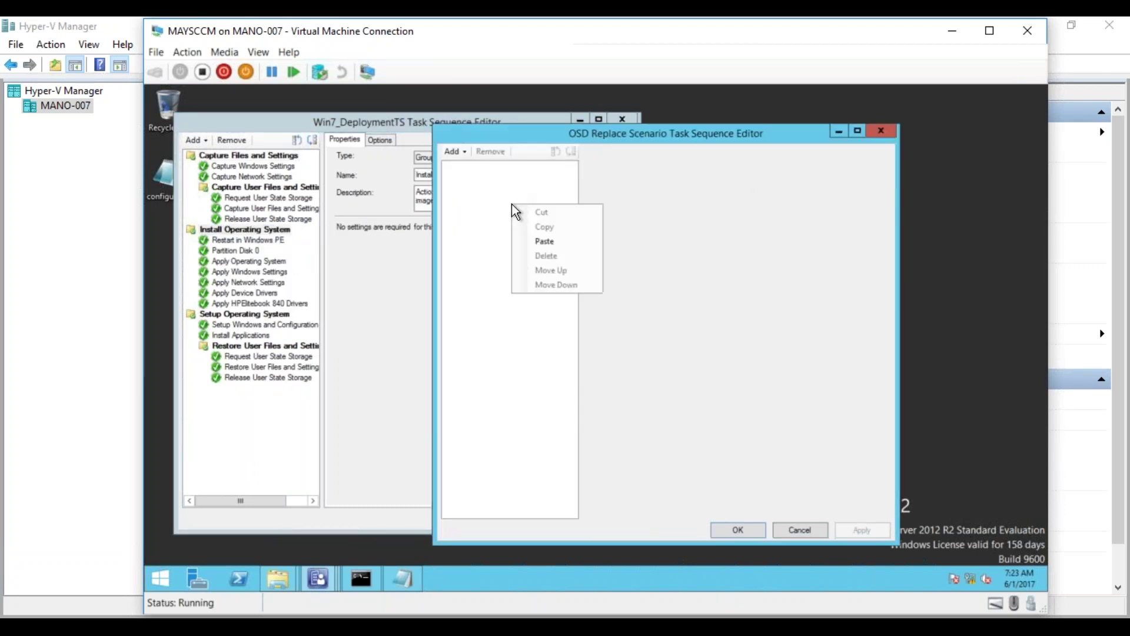
pyautogui.click(542, 241)
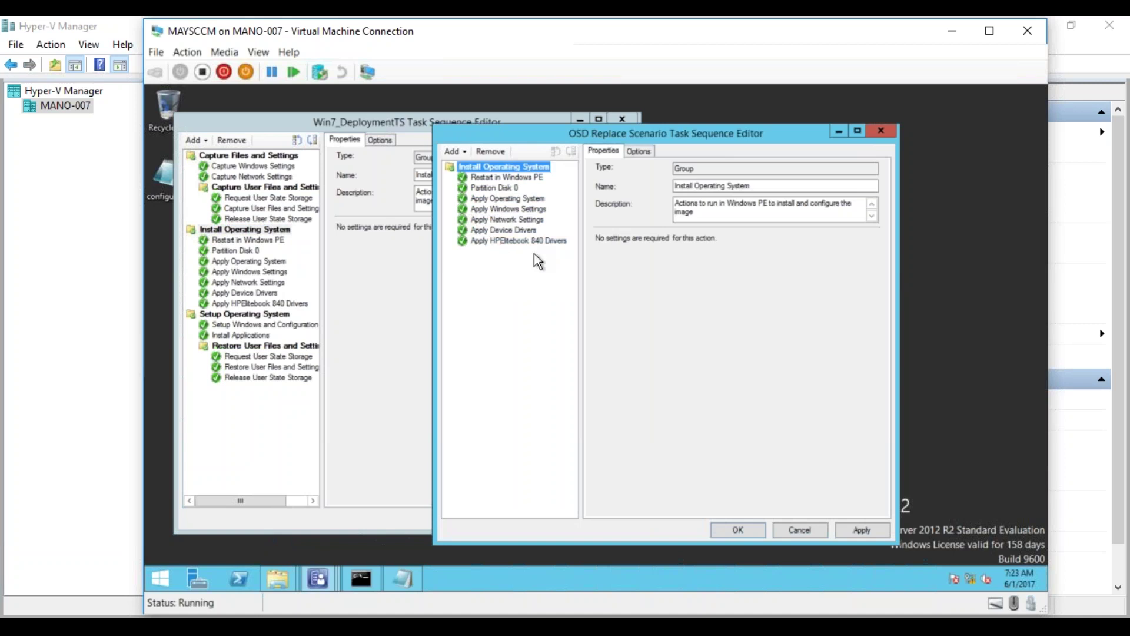
# - Copy the Setup Operating System group into OSD Replace Scenario, then delete the misplaced copy
pyautogui.click(249, 316)
pyautogui.rightClick(248, 316)
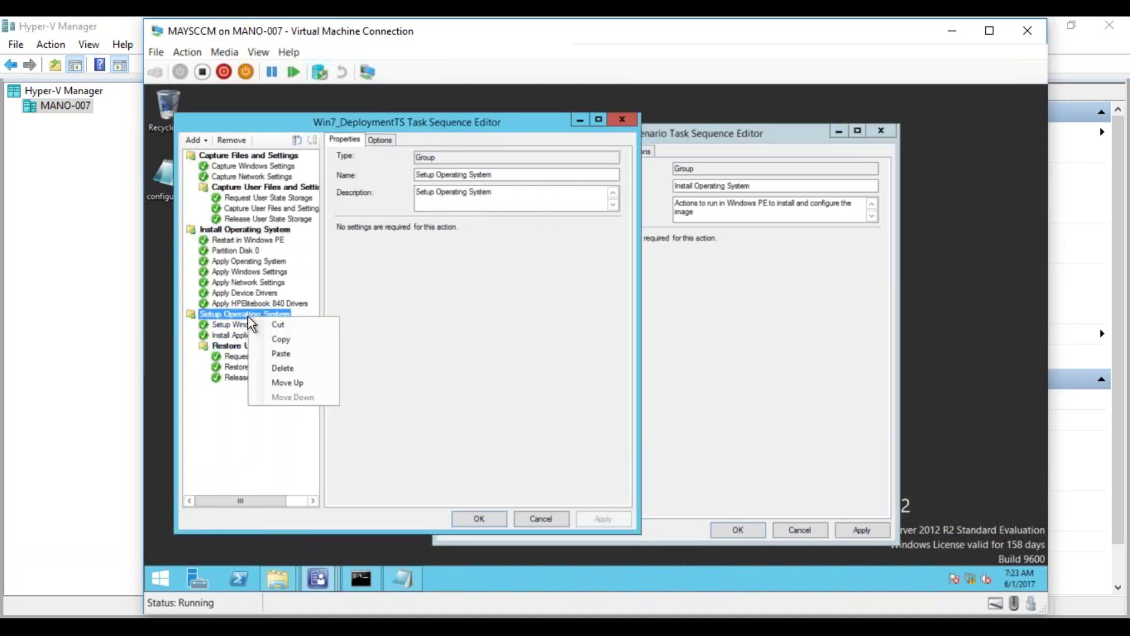
pyautogui.click(277, 337)
pyautogui.click(699, 313)
pyautogui.rightClick(535, 273)
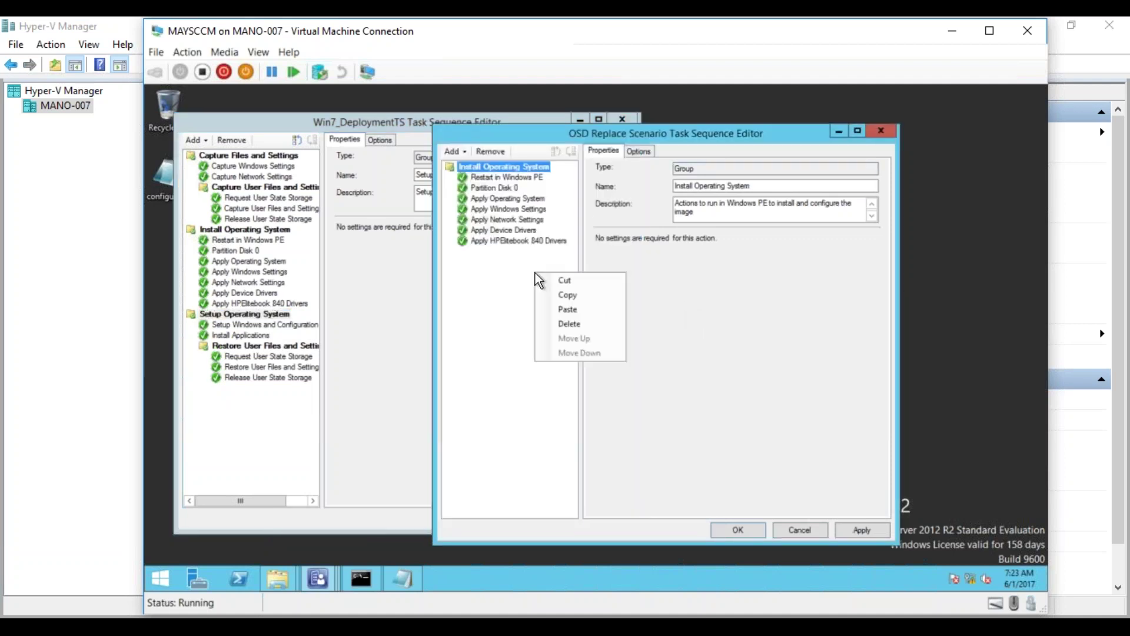
pyautogui.click(567, 309)
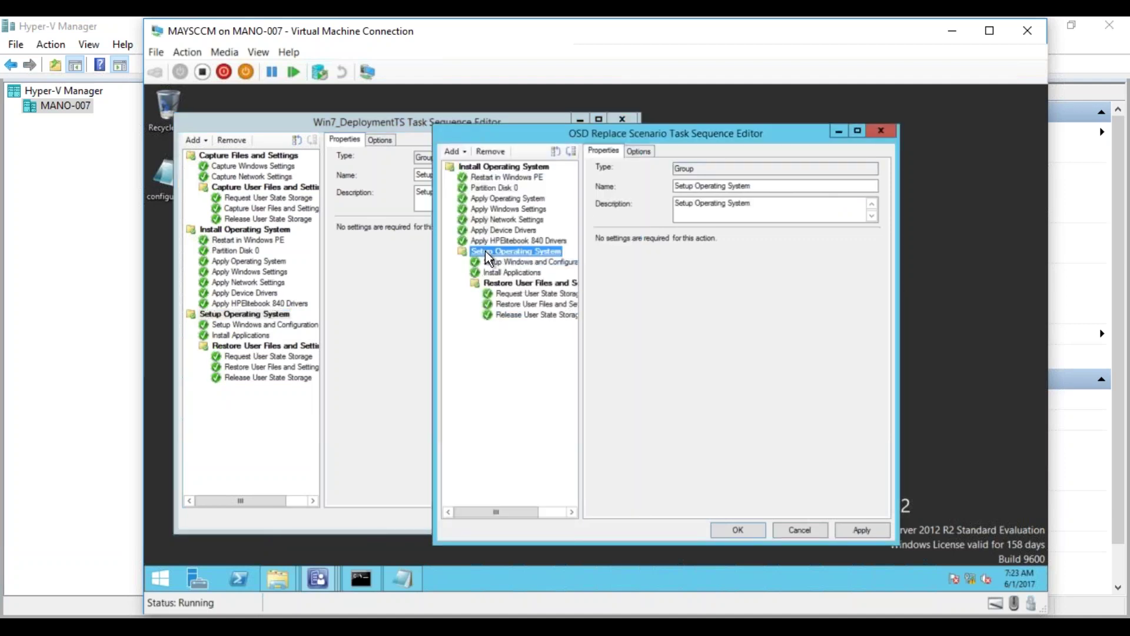
pyautogui.click(650, 304)
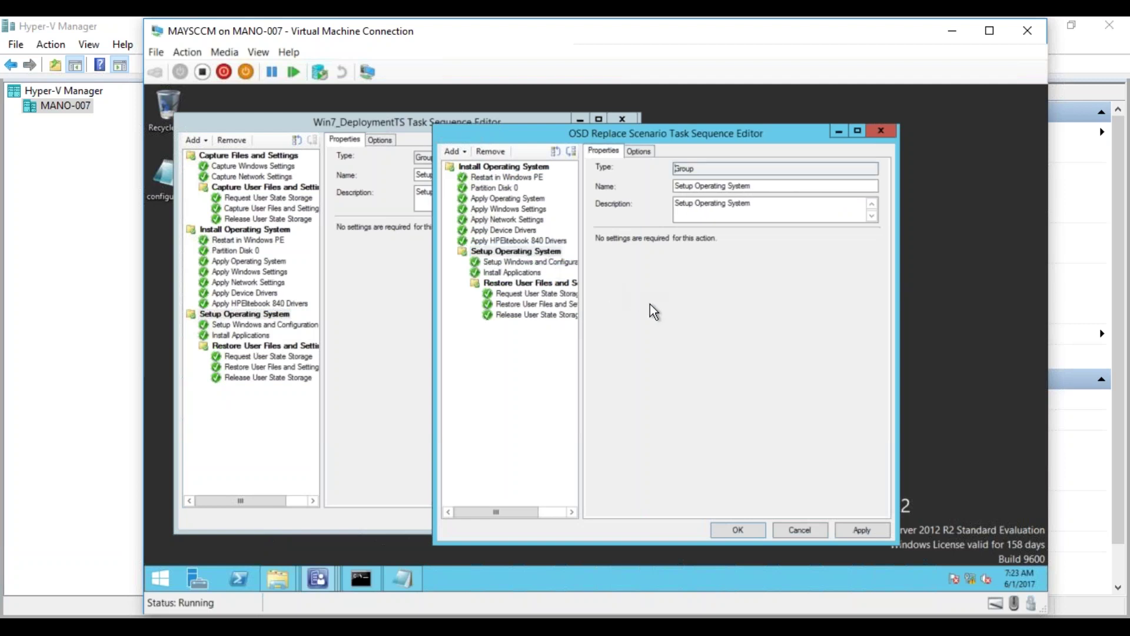
pyautogui.click(510, 367)
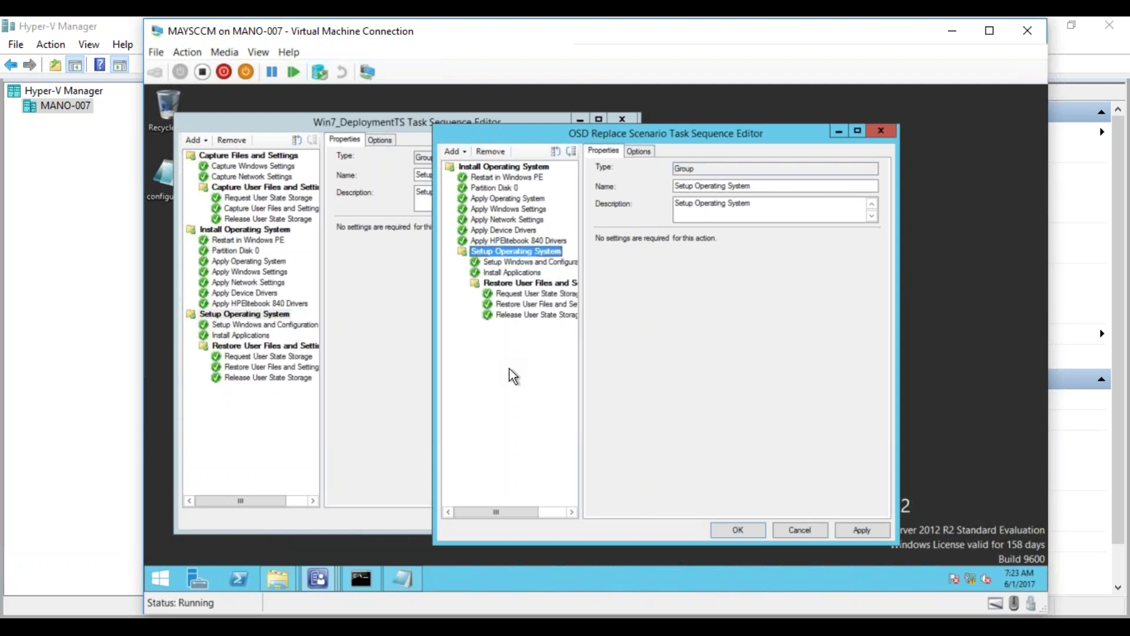
pyautogui.click(487, 152)
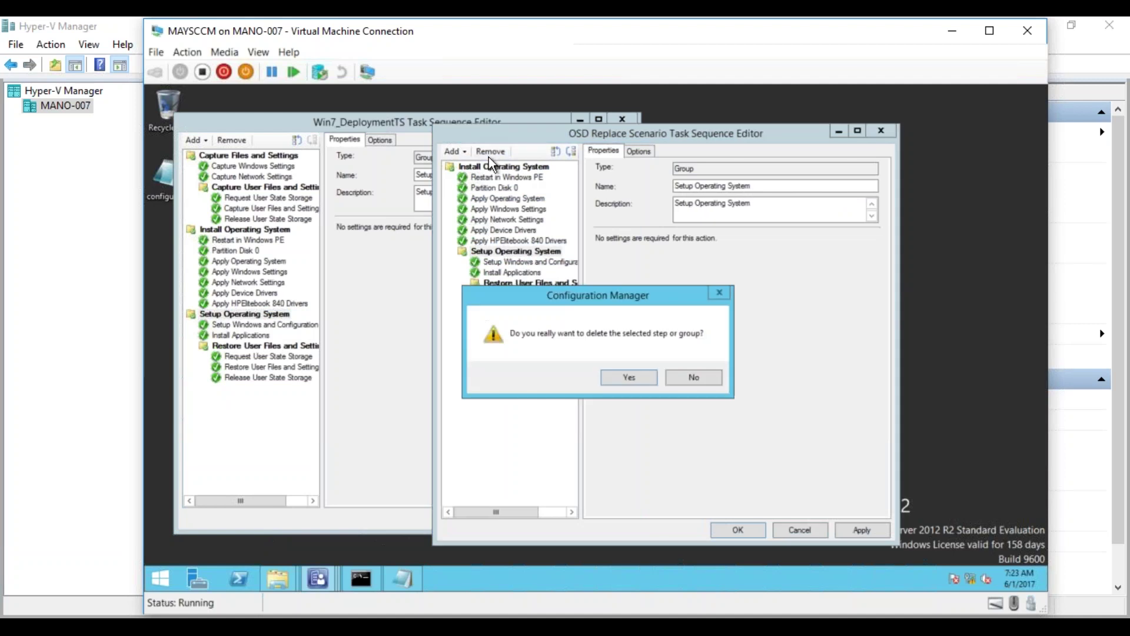
pyautogui.click(622, 378)
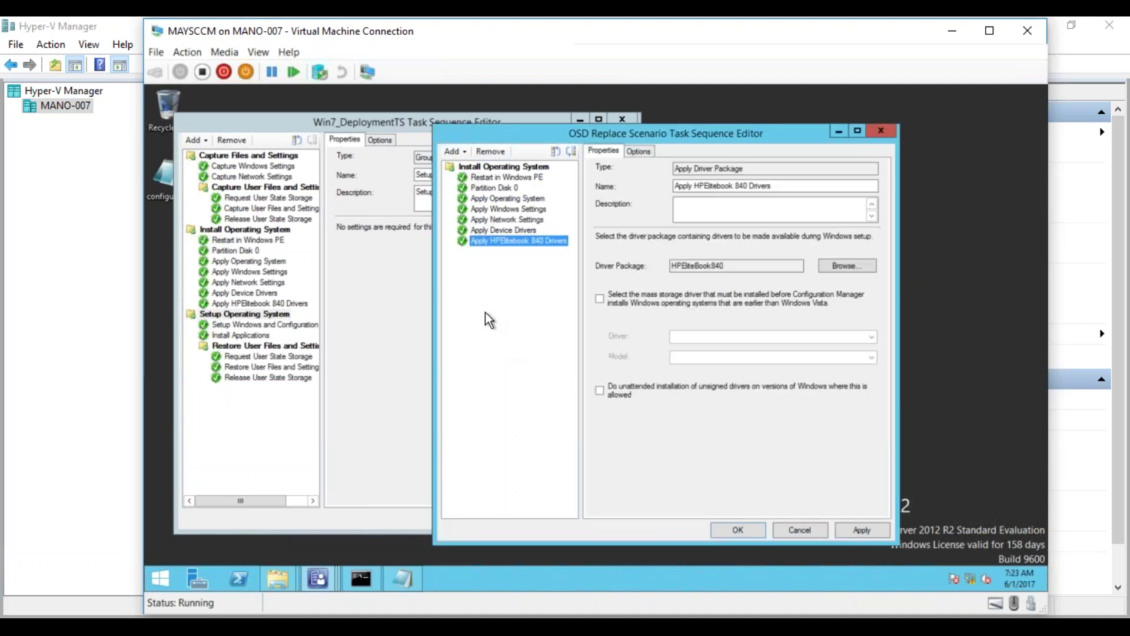
# - Paste Setup Operating System after the Apply HPElitebook 840 Drivers step, keeping it when asked to delete
pyautogui.click(450, 168)
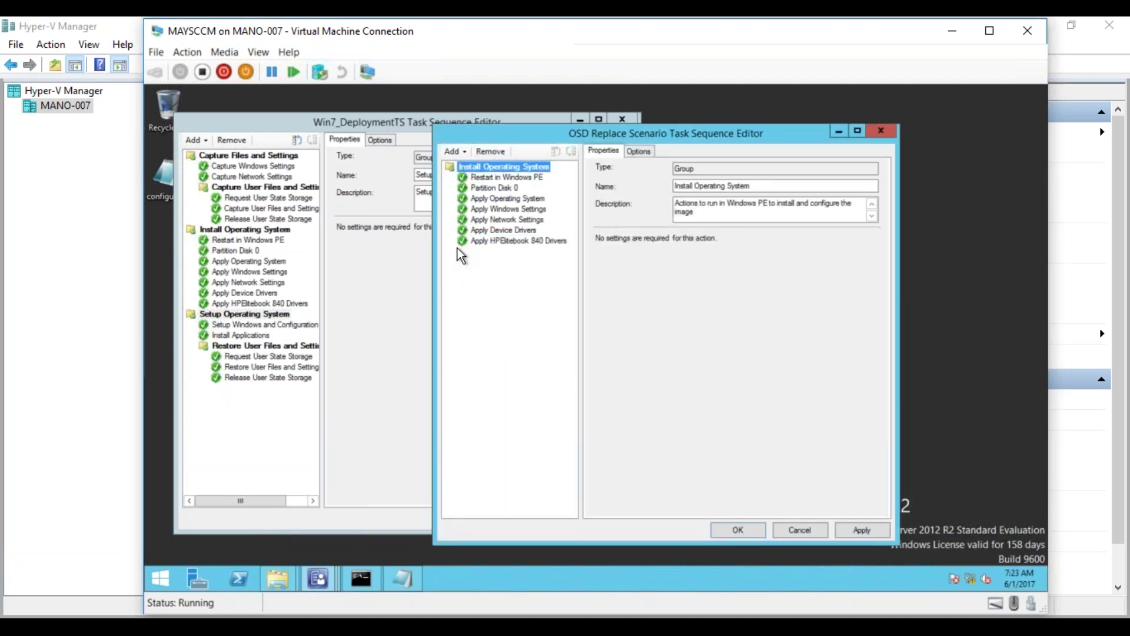
pyautogui.click(481, 241)
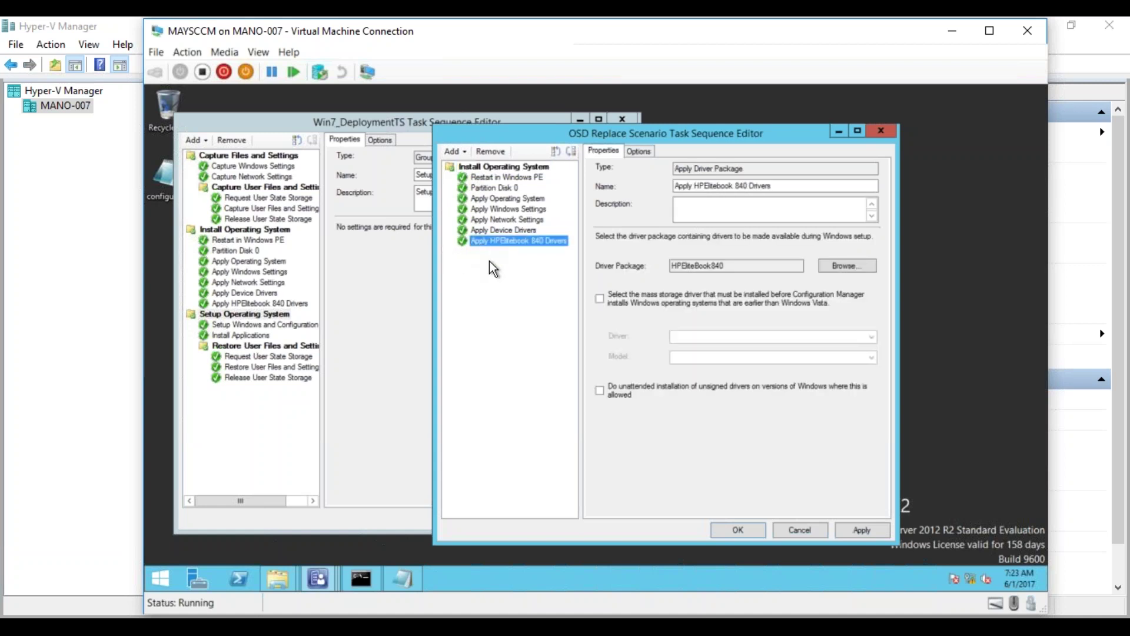
pyautogui.rightClick(490, 263)
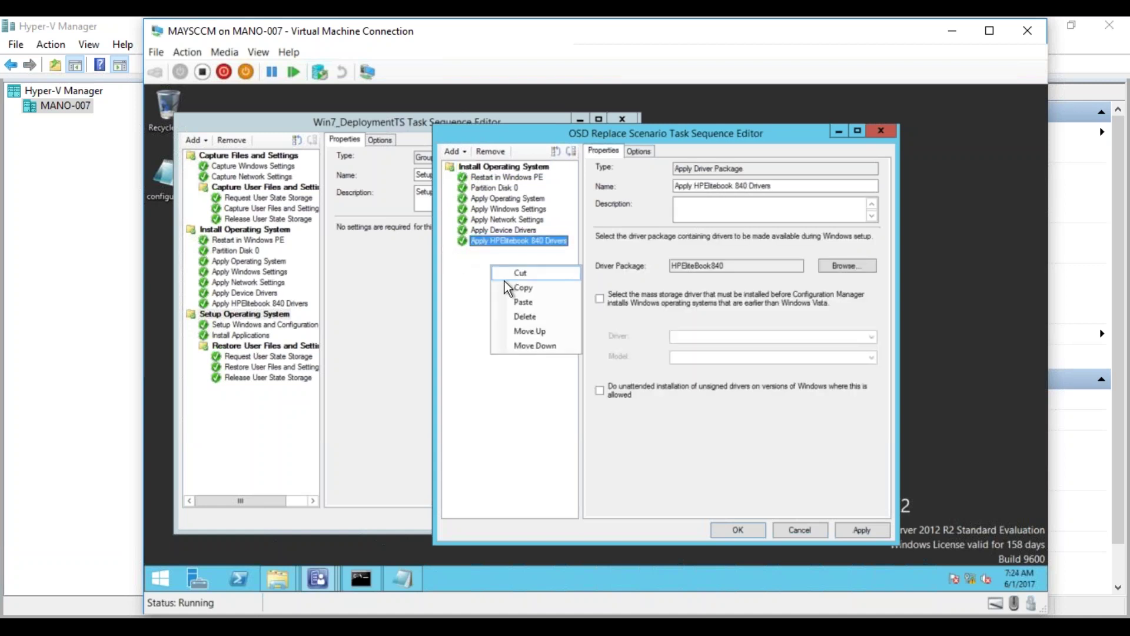
pyautogui.click(514, 299)
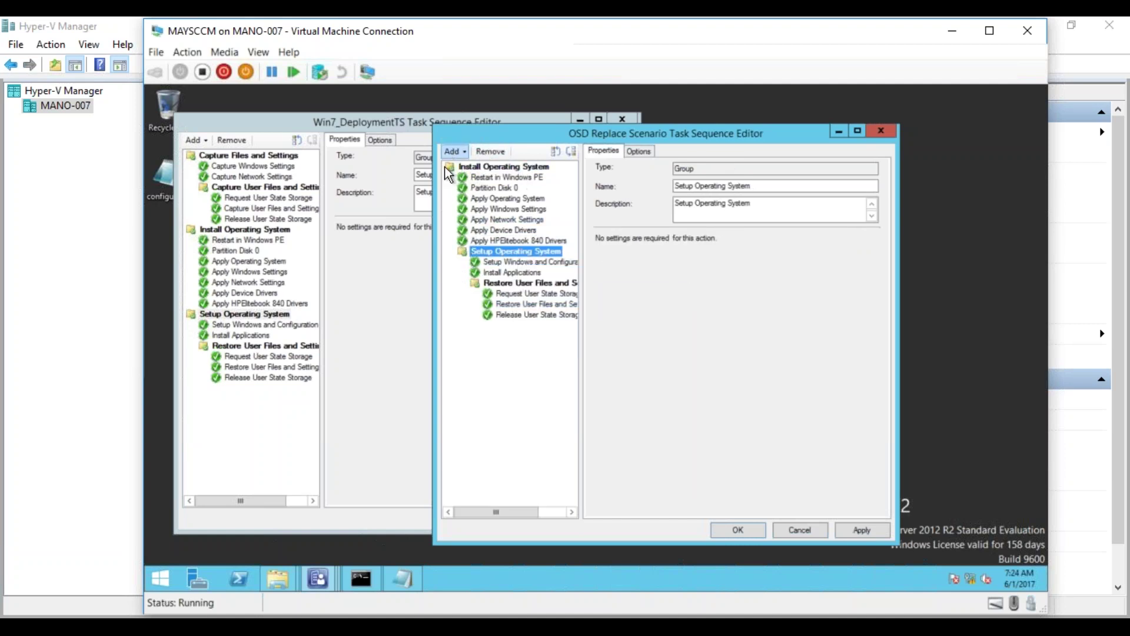
pyautogui.click(479, 153)
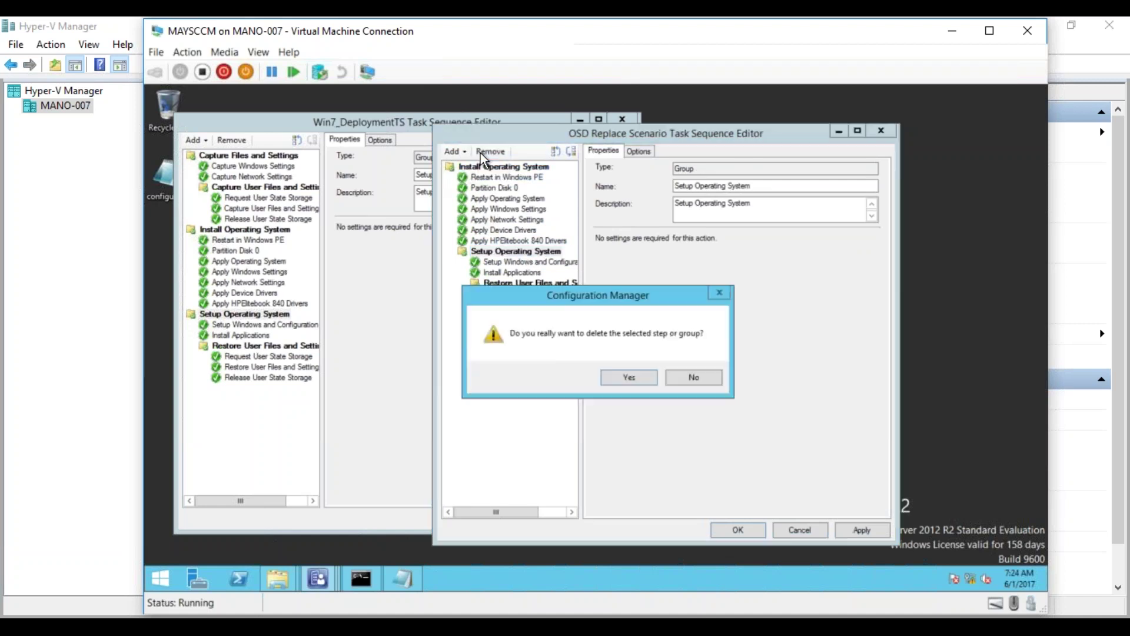
pyautogui.click(672, 382)
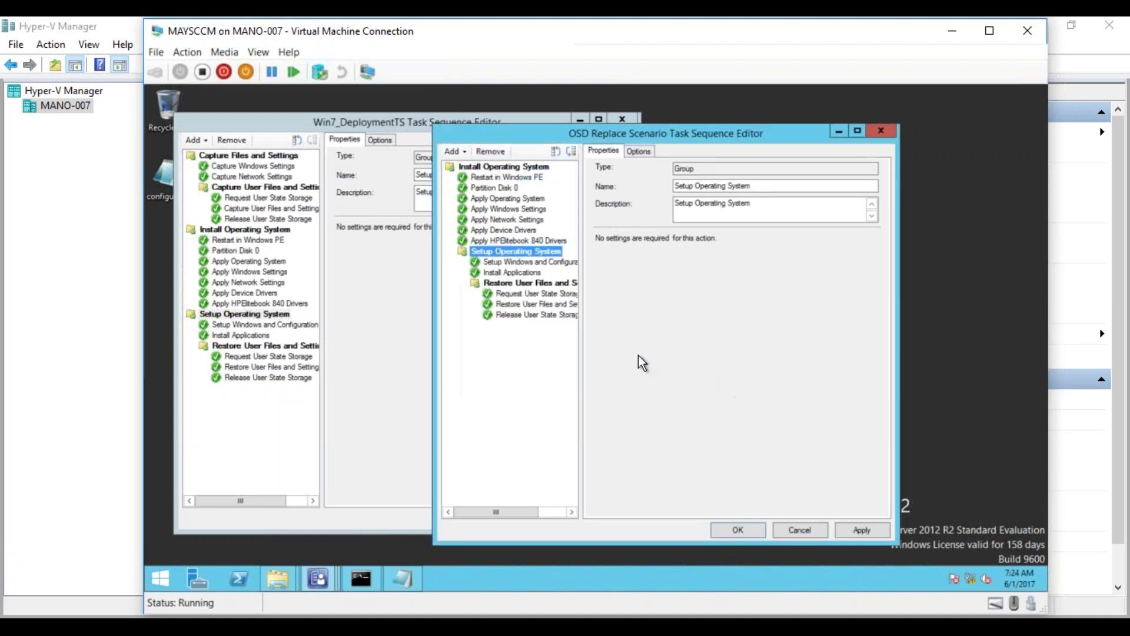
# - Move Setup Operating System to top level, save OSD Replace Scenario, and close both editors
pyautogui.click(570, 150)
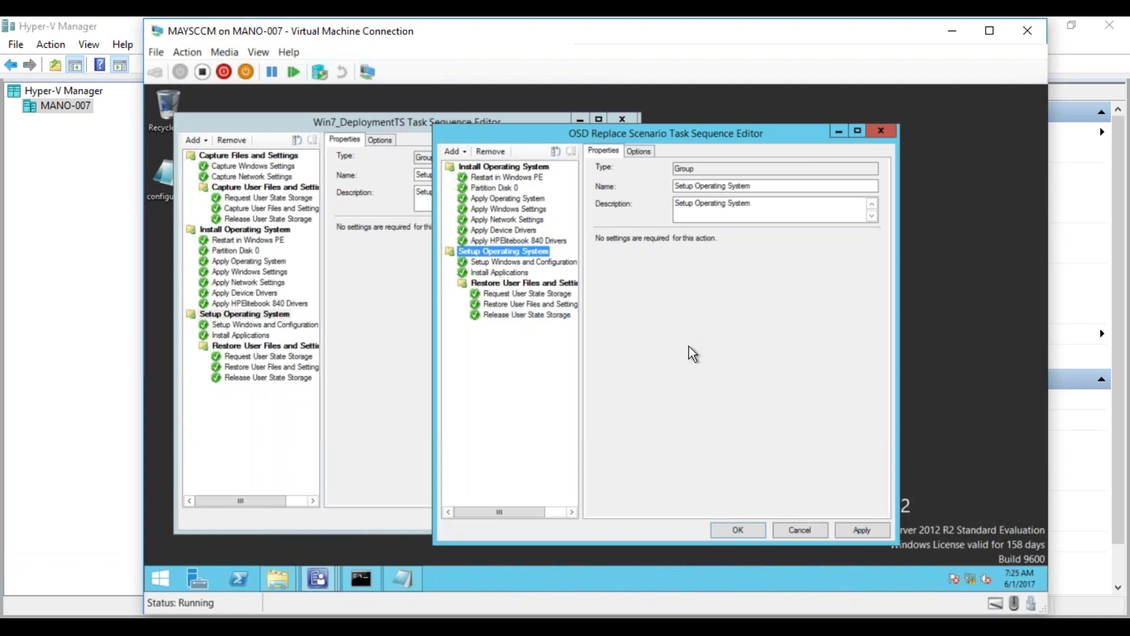
pyautogui.click(806, 531)
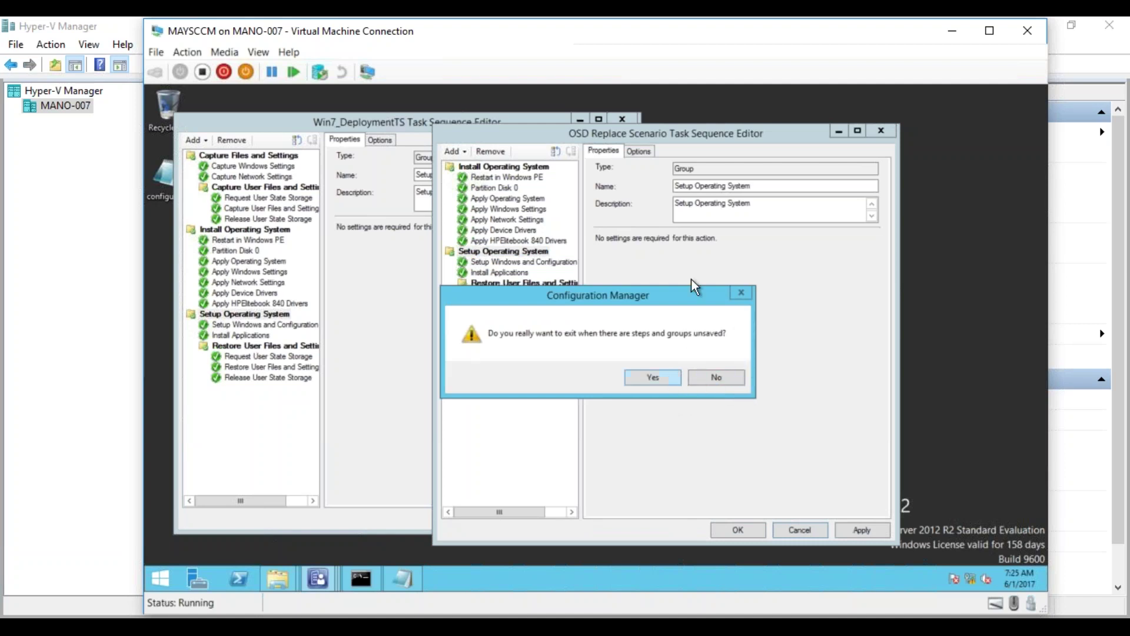
pyautogui.click(734, 381)
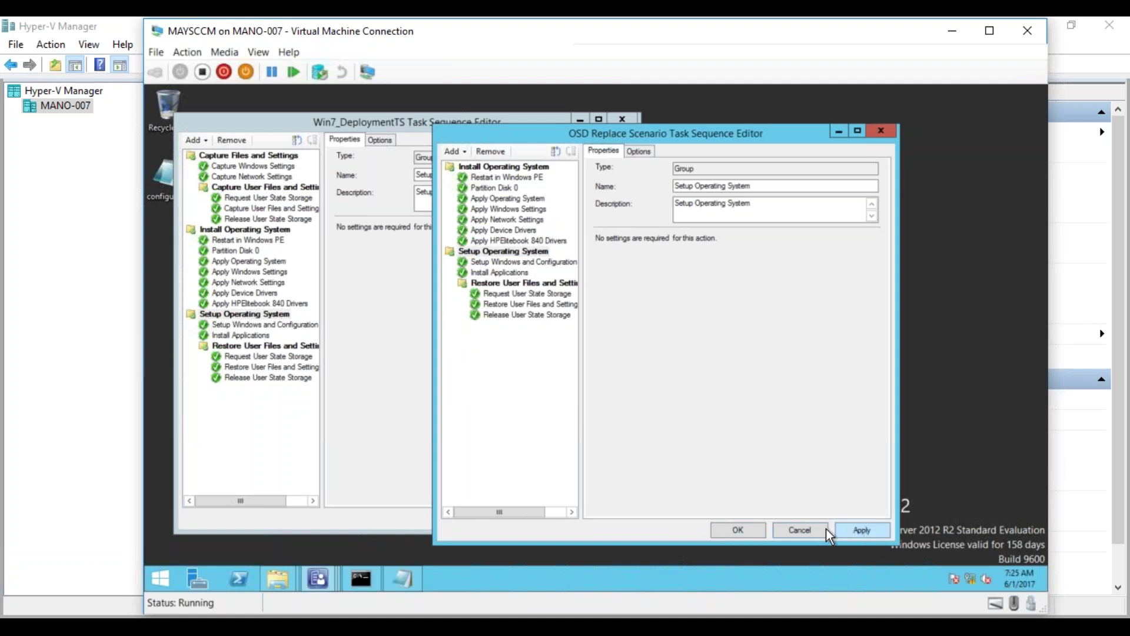
pyautogui.click(742, 527)
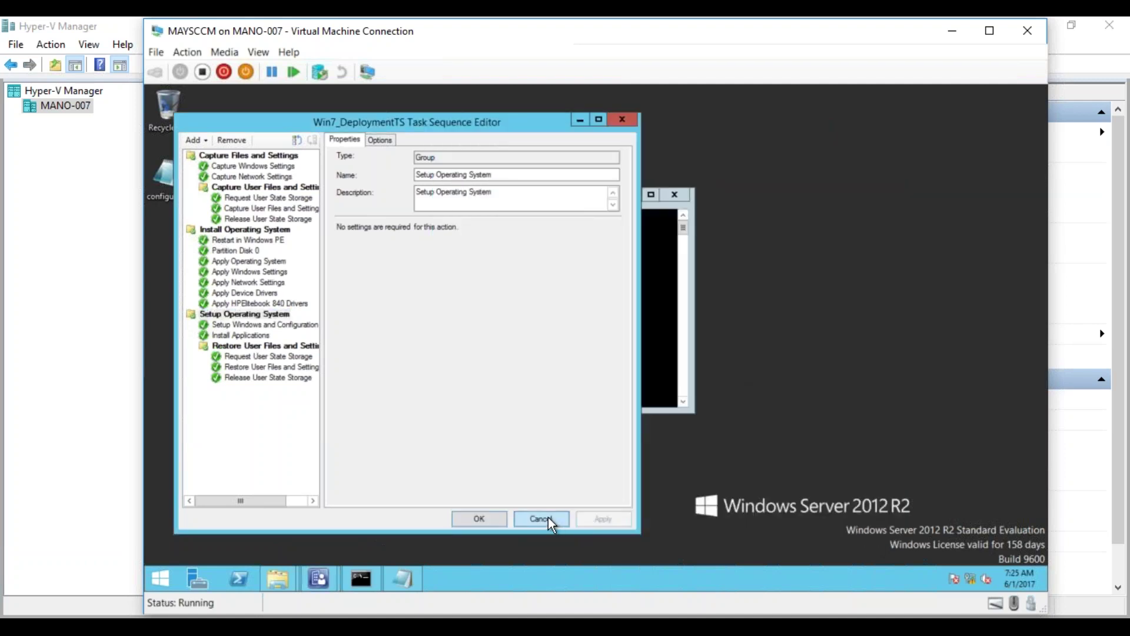
pyautogui.click(549, 518)
pyautogui.click(319, 576)
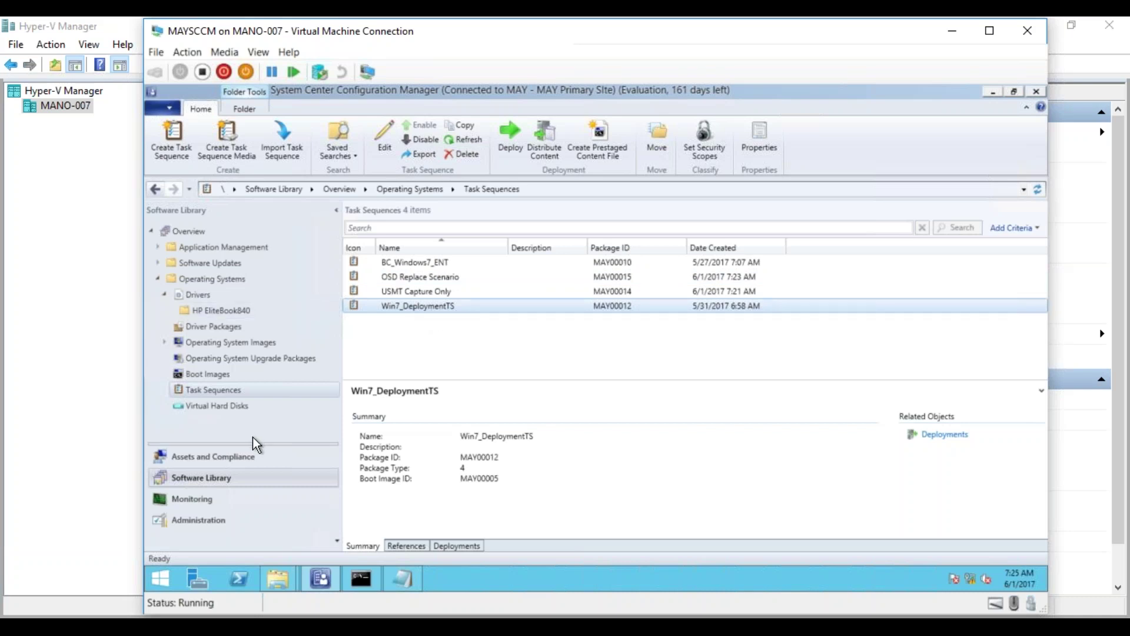
# - In Assets and Compliance, start a new computer association under User State Migration
pyautogui.click(215, 457)
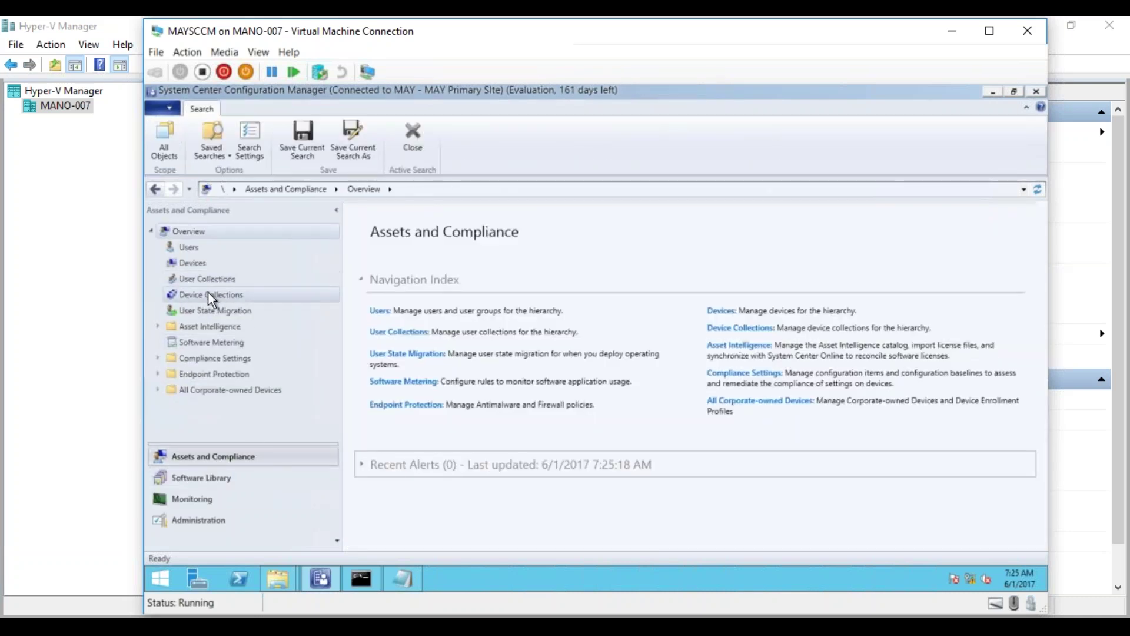
pyautogui.click(237, 311)
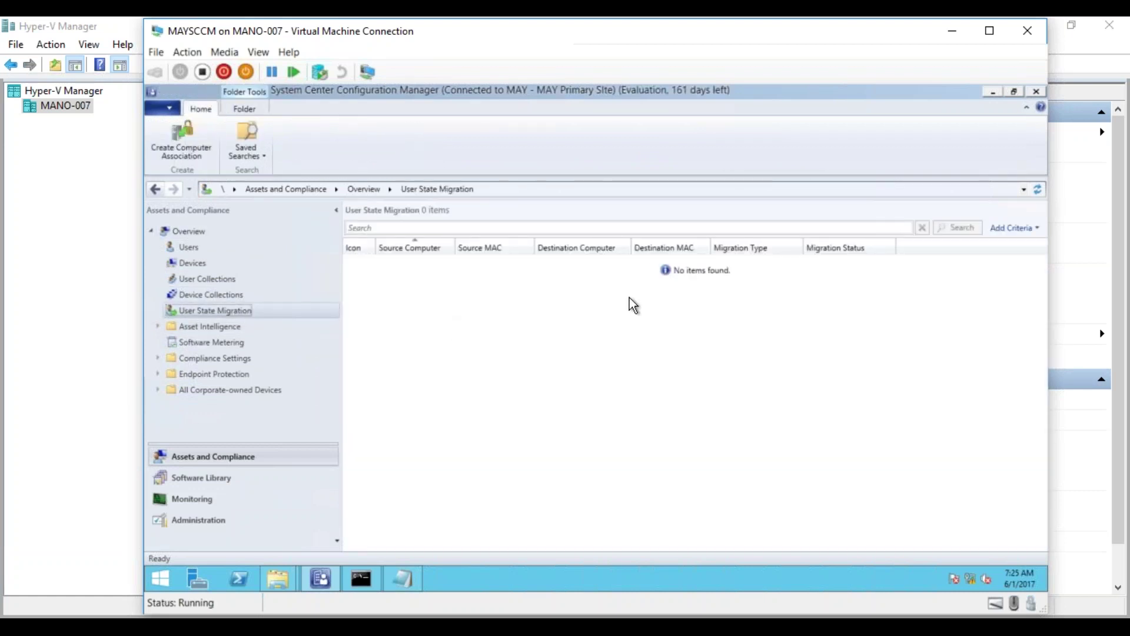
pyautogui.rightClick(229, 316)
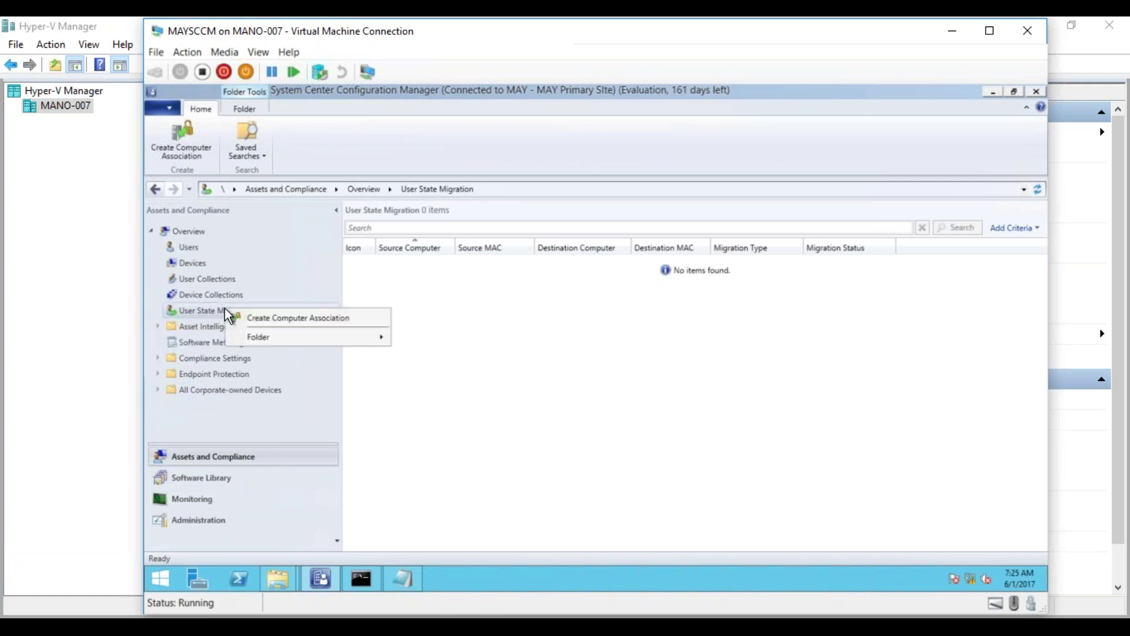
pyautogui.click(263, 318)
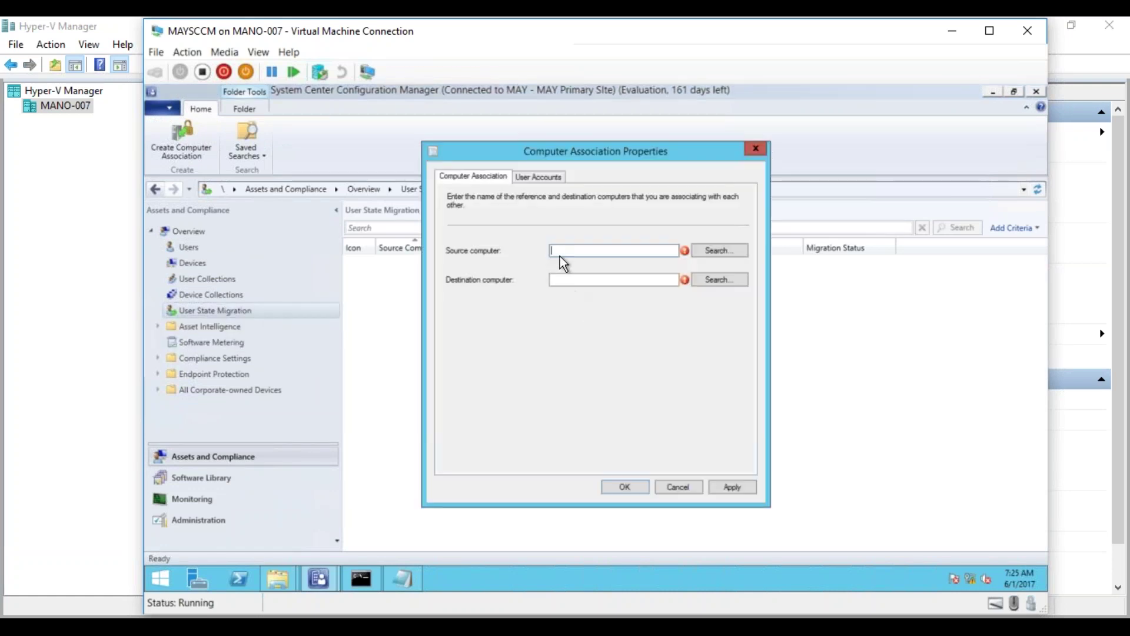
# - Search computers by name containing 'test' and set MAYTEST01 as the source computer
pyautogui.click(726, 253)
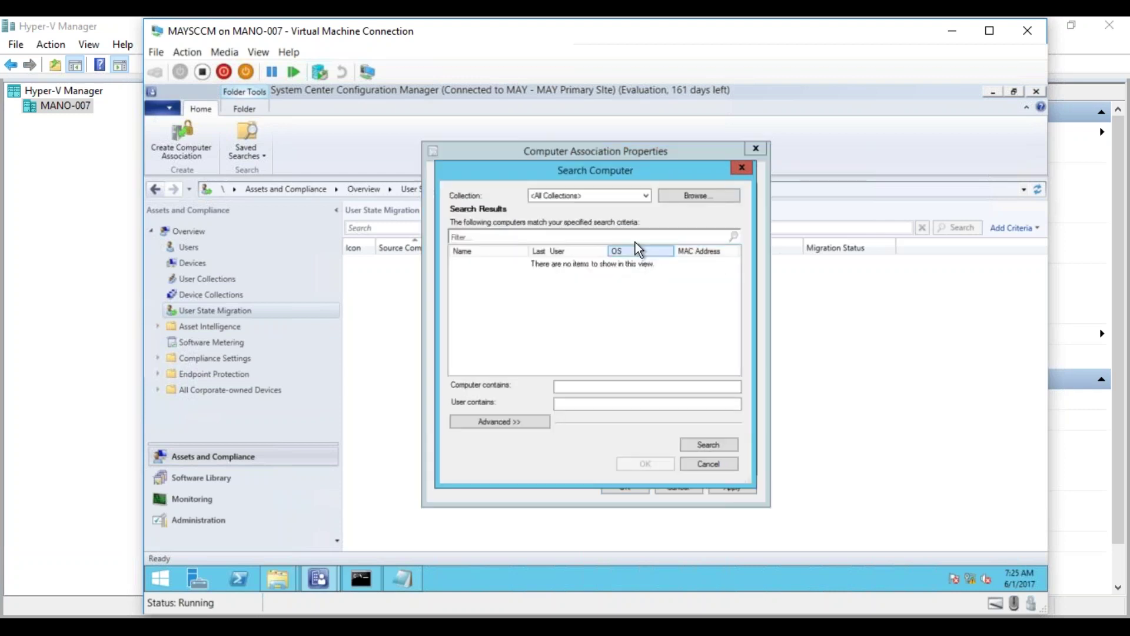
pyautogui.click(645, 195)
pyautogui.click(645, 195)
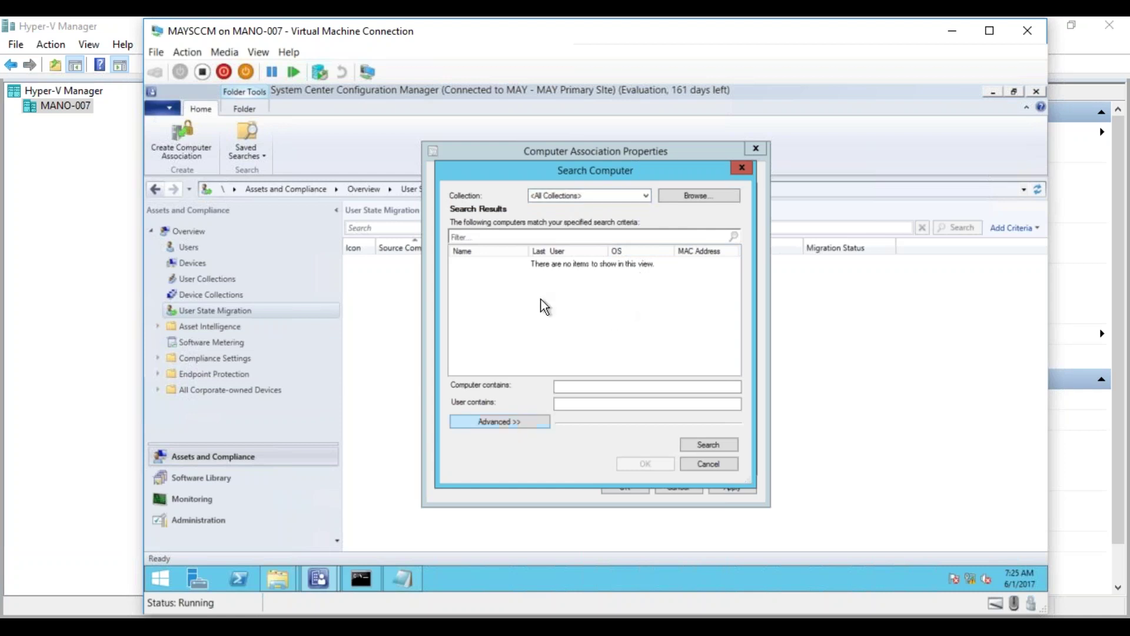
pyautogui.click(556, 387)
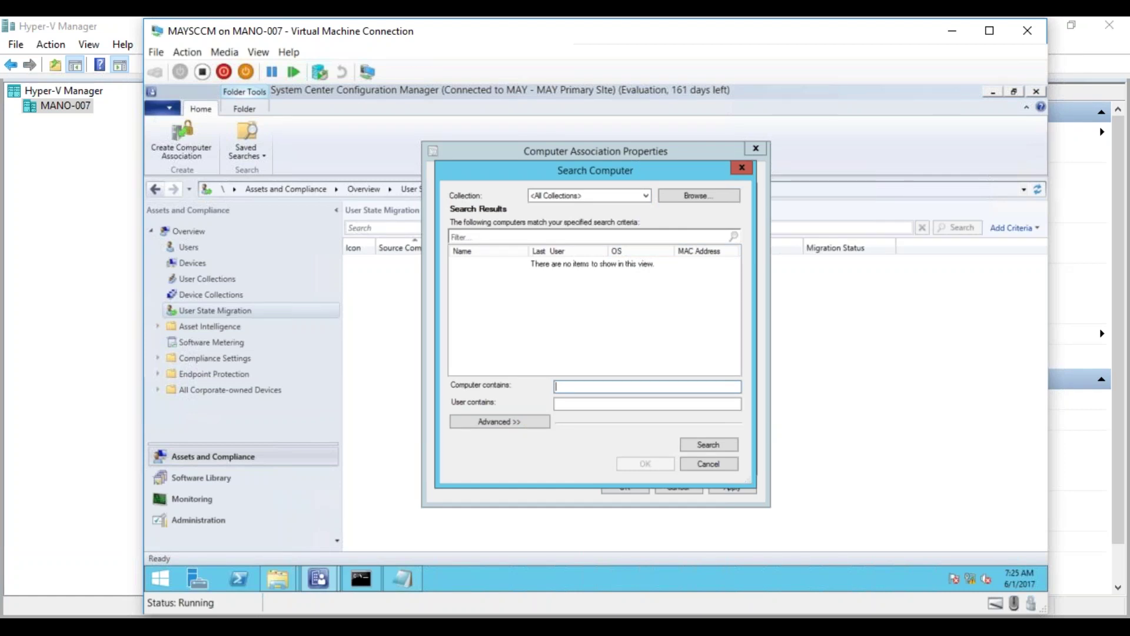
pyautogui.write('test')
pyautogui.click(721, 446)
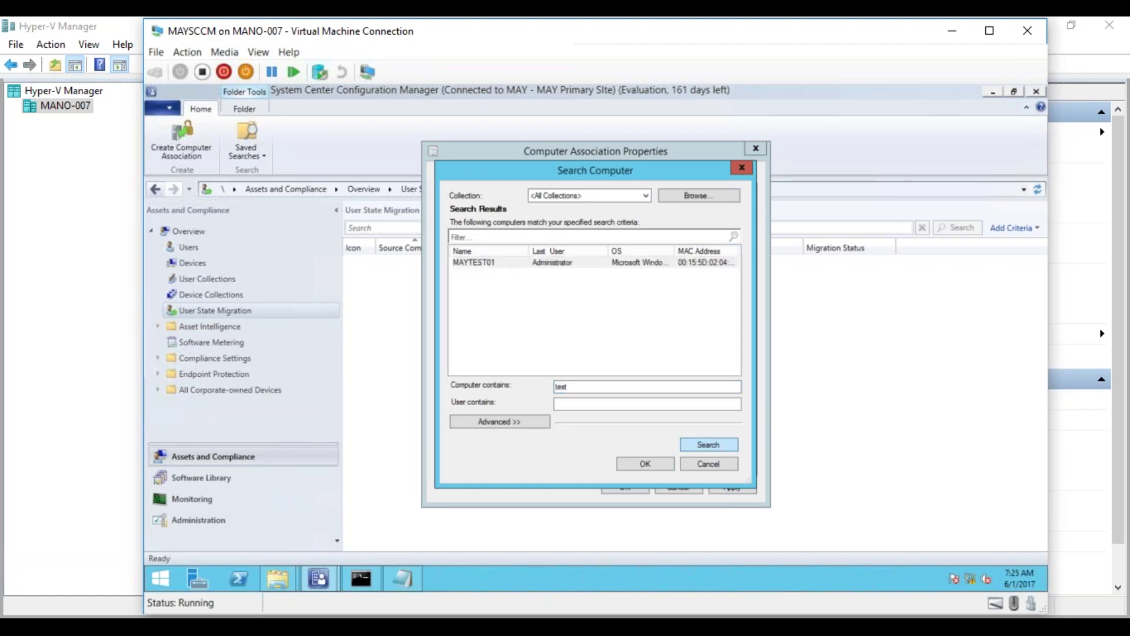
pyautogui.click(494, 262)
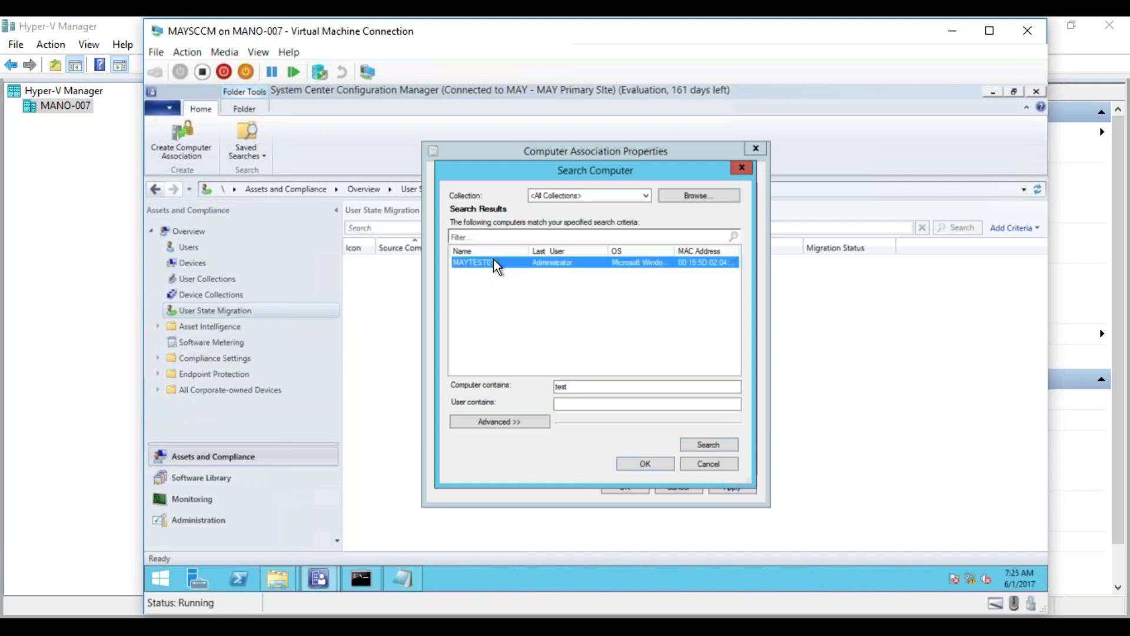
pyautogui.doubleClick(579, 387)
pyautogui.write('ref')
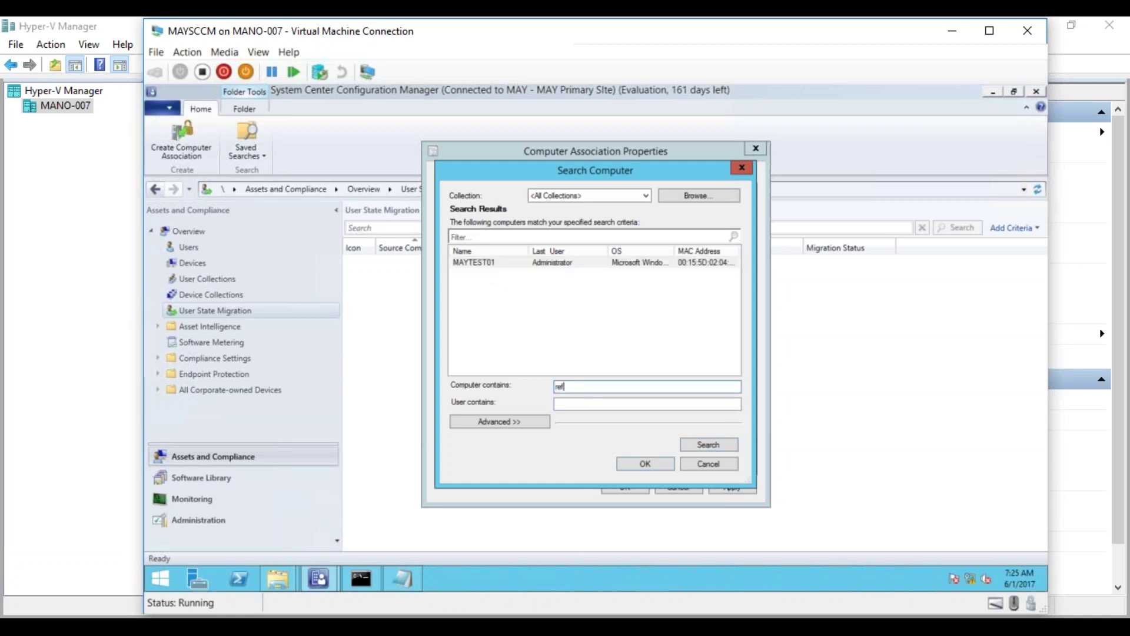
pyautogui.doubleClick(564, 386)
pyautogui.press('BackSpace')
pyautogui.click(504, 266)
pyautogui.click(647, 466)
# - Search for 'targe' and set Target_Win7 as the destination computer
pyautogui.click(728, 283)
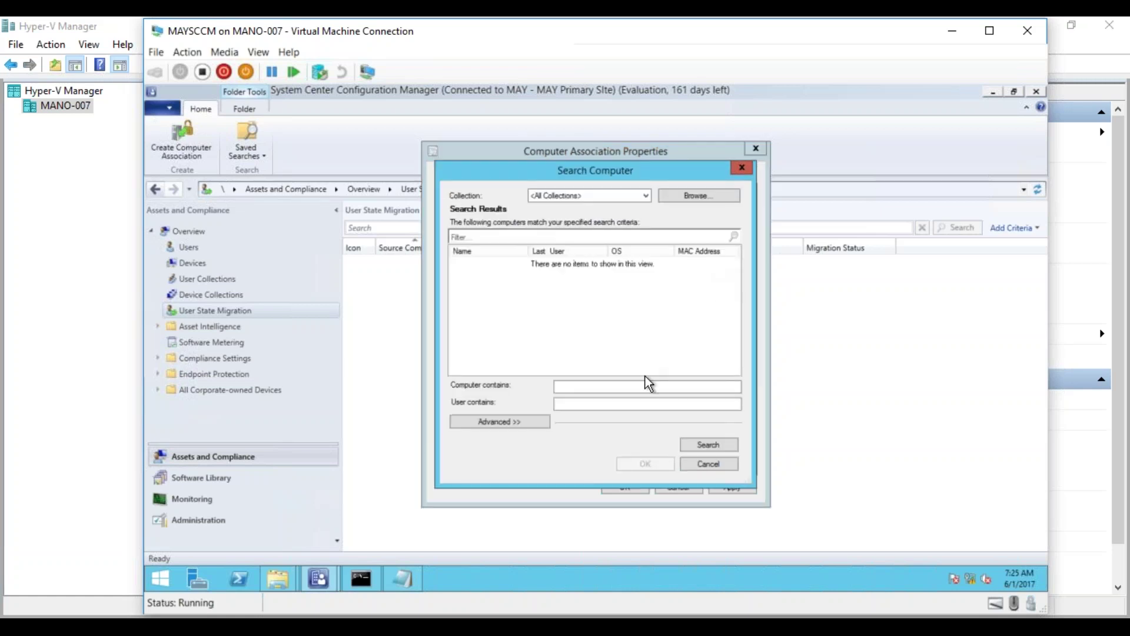
pyautogui.click(630, 383)
pyautogui.write('targe')
pyautogui.press('Return')
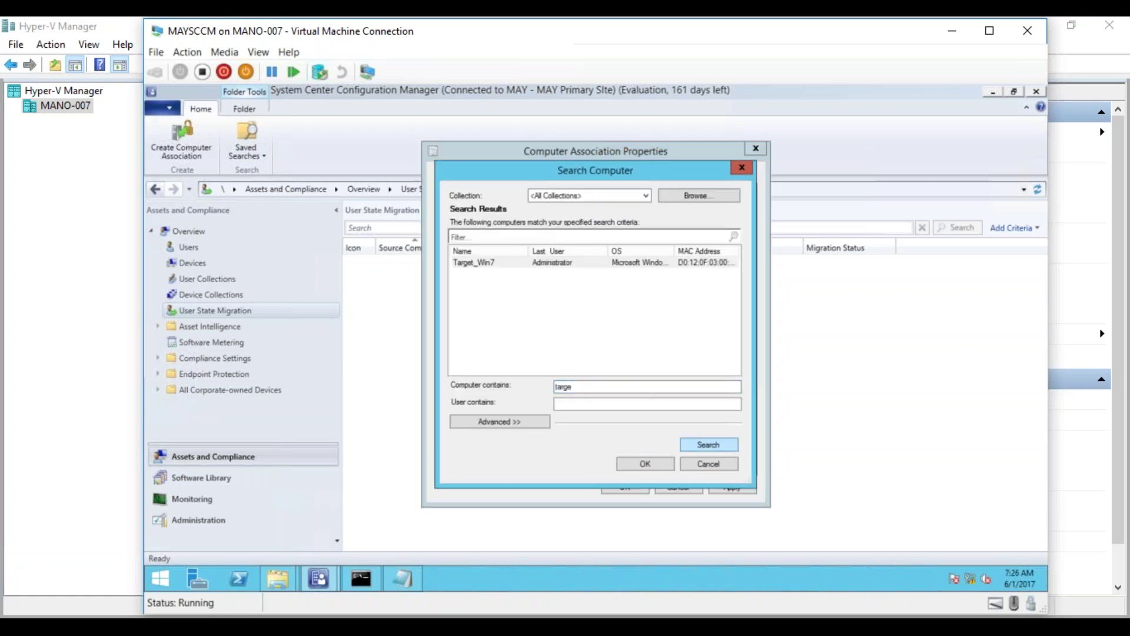
pyautogui.click(635, 463)
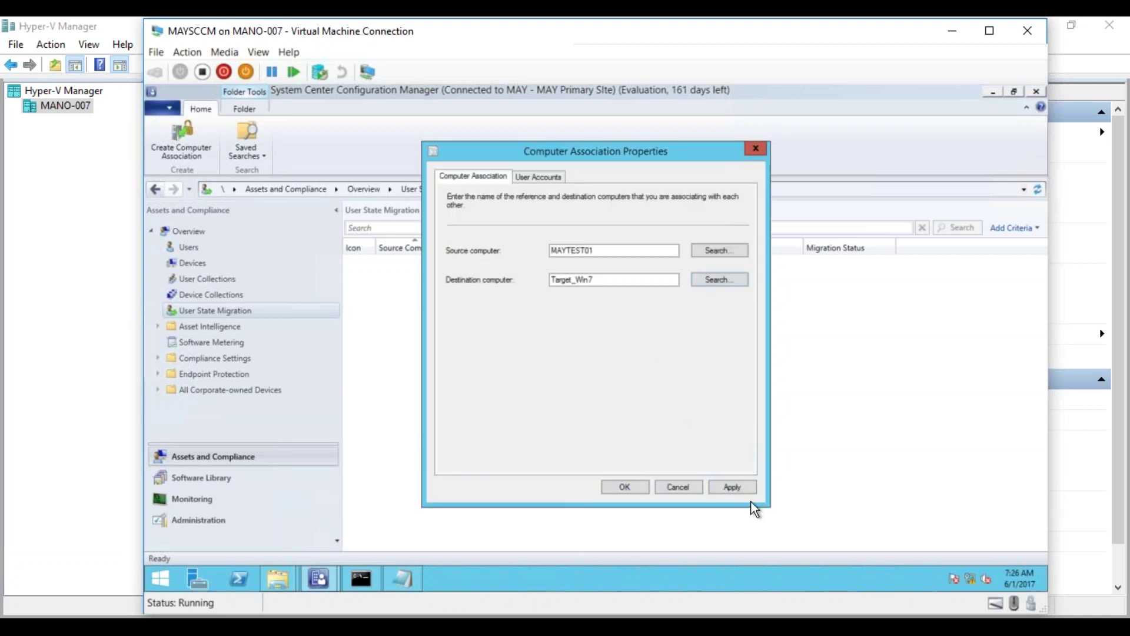
# - Set the User Accounts migration behavior to Capture and restore all user accounts, then apply and close
pyautogui.click(538, 177)
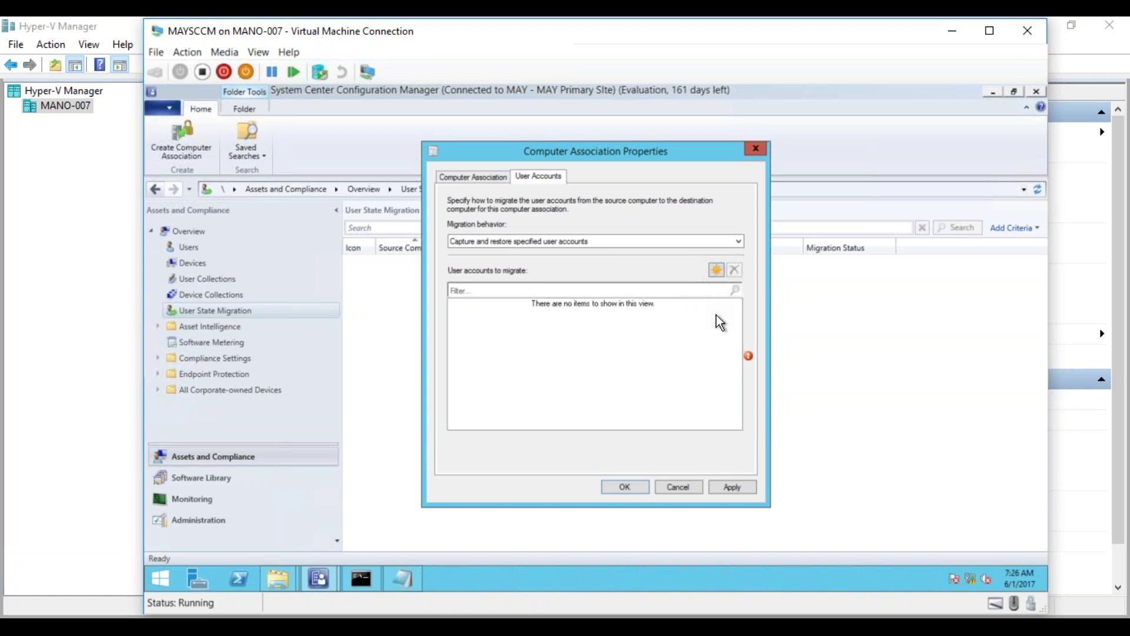
pyautogui.click(714, 241)
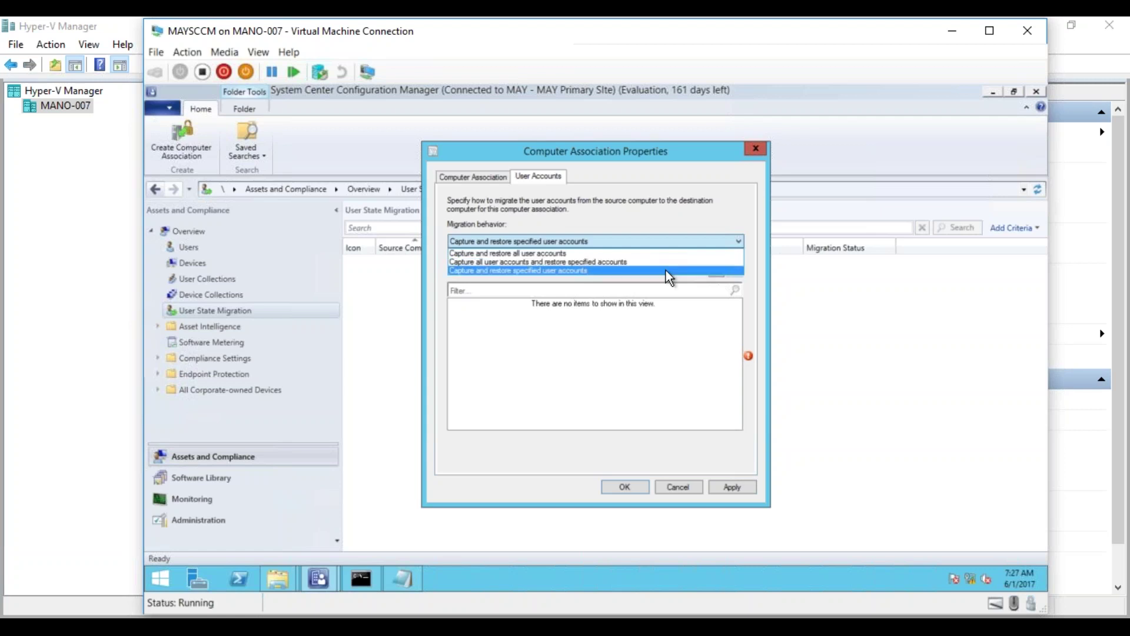
pyautogui.click(666, 270)
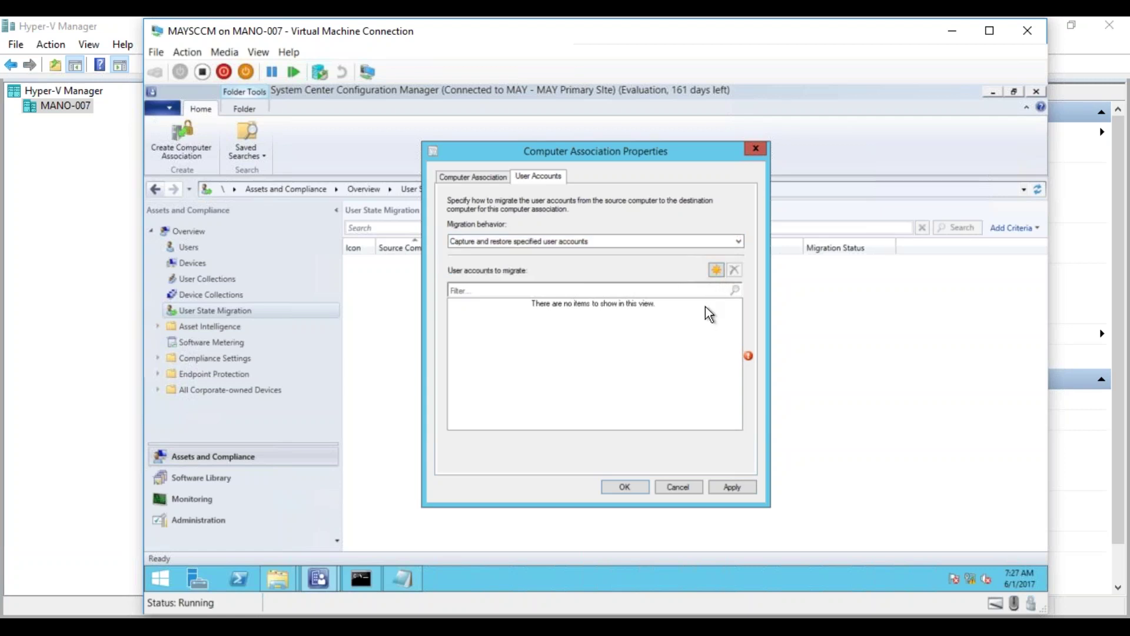
pyautogui.click(673, 240)
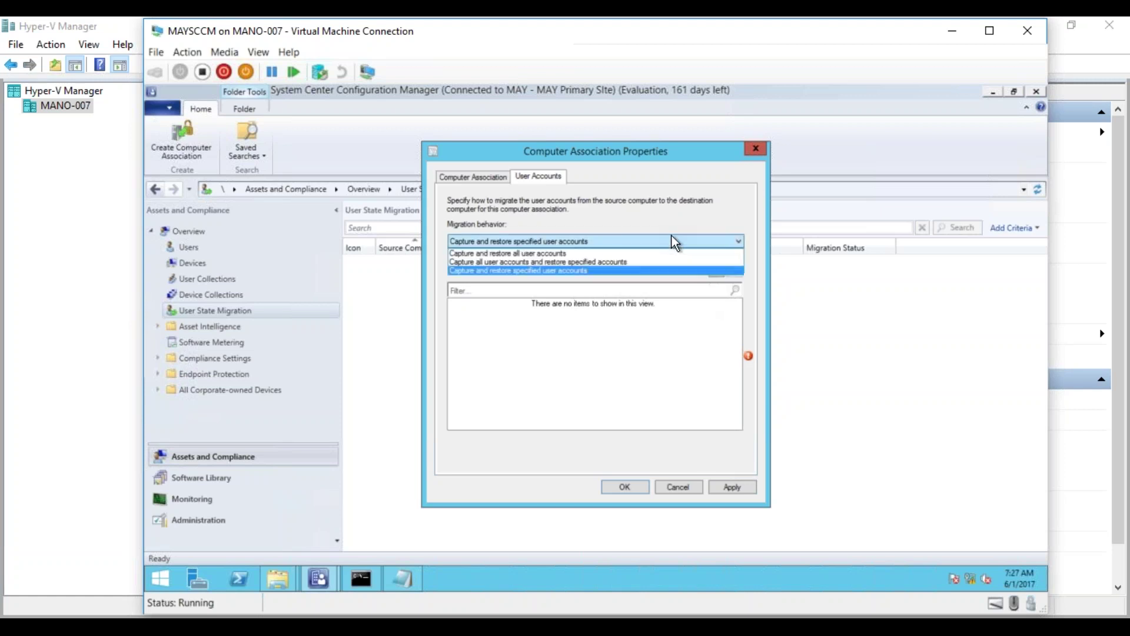
pyautogui.click(645, 254)
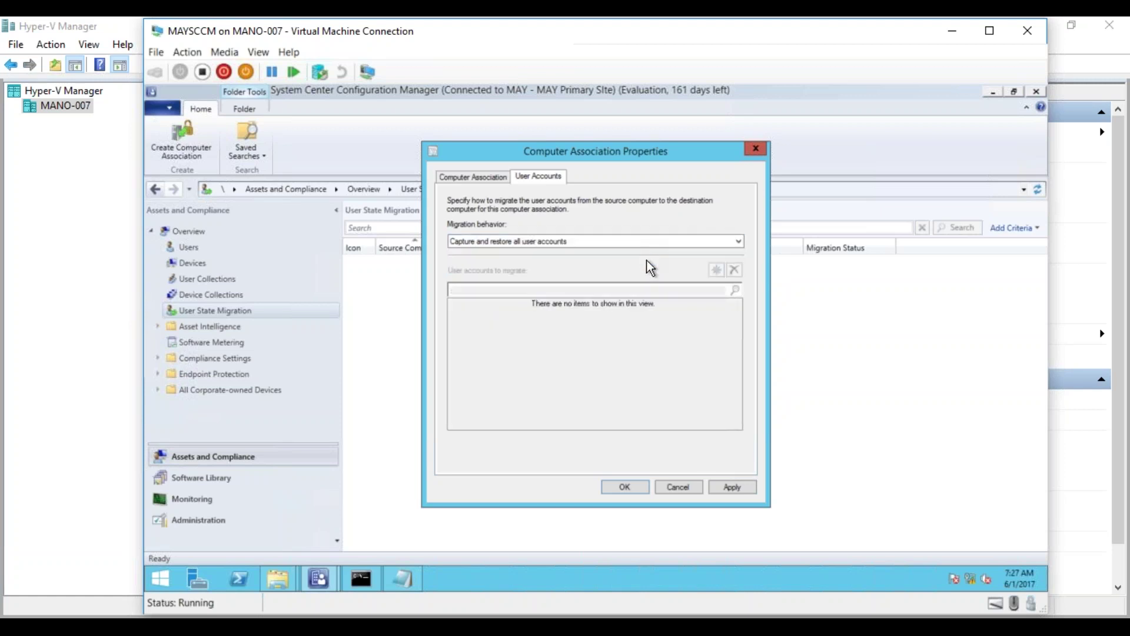
pyautogui.click(736, 487)
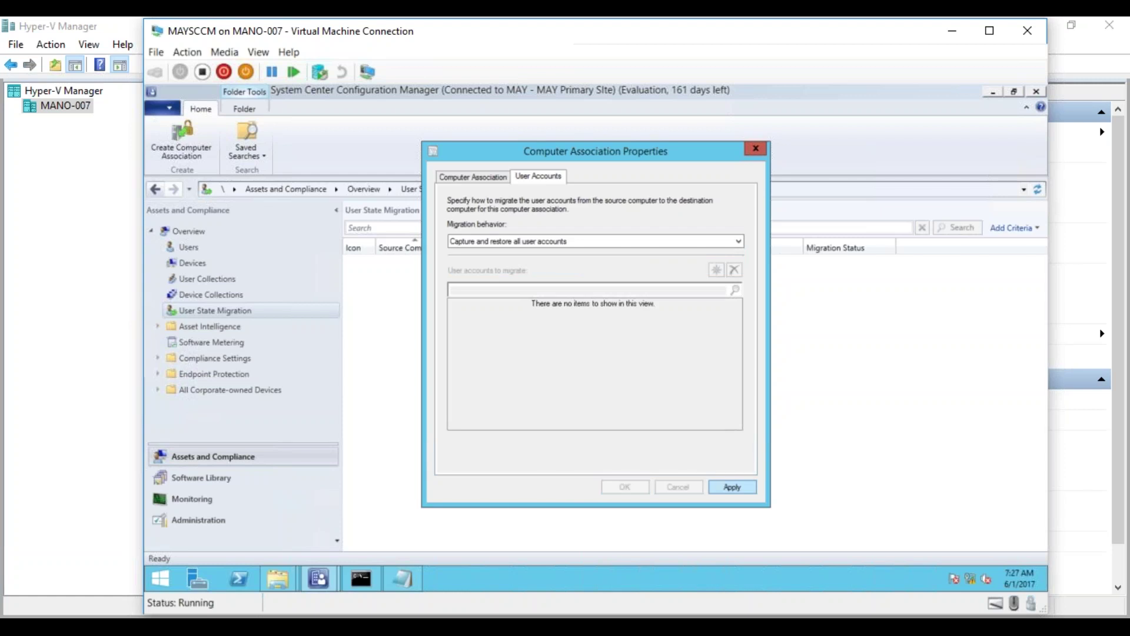
pyautogui.click(637, 486)
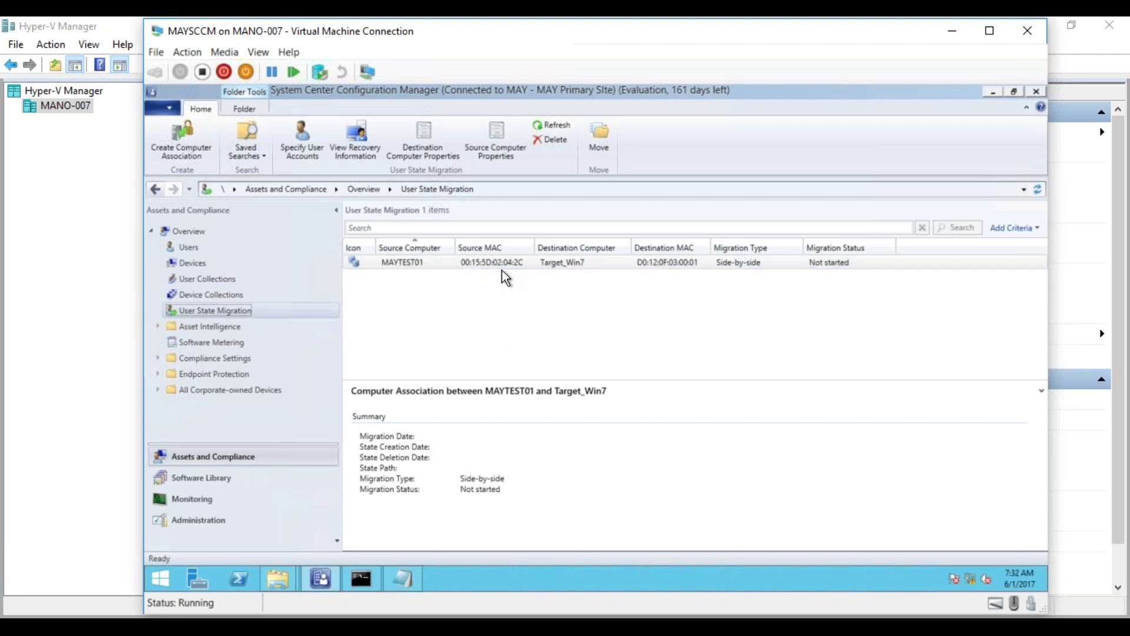
# - Start the MAY_Test01 and TargetMachine virtual machines, then return to the MAYSCCM window
pyautogui.click(474, 262)
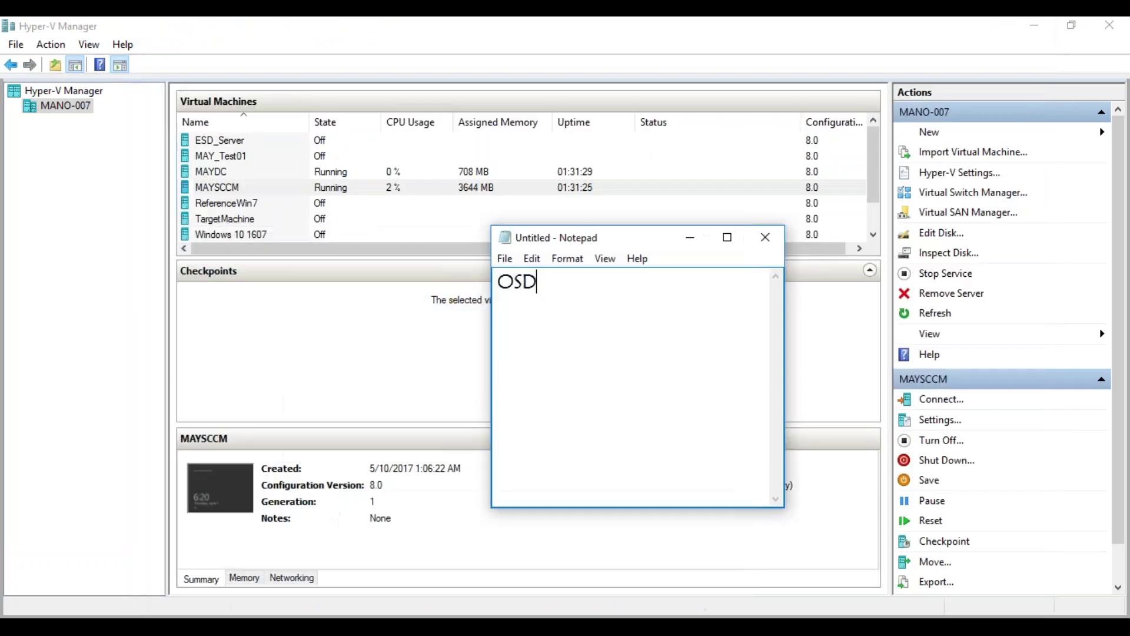
pyautogui.rightClick(244, 158)
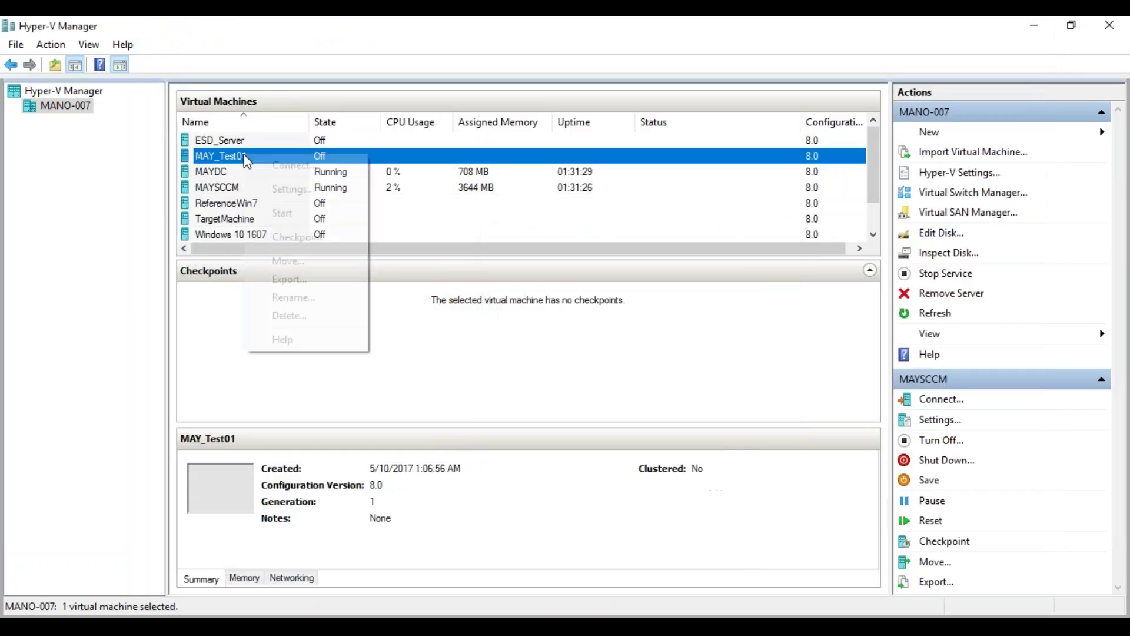
pyautogui.click(299, 213)
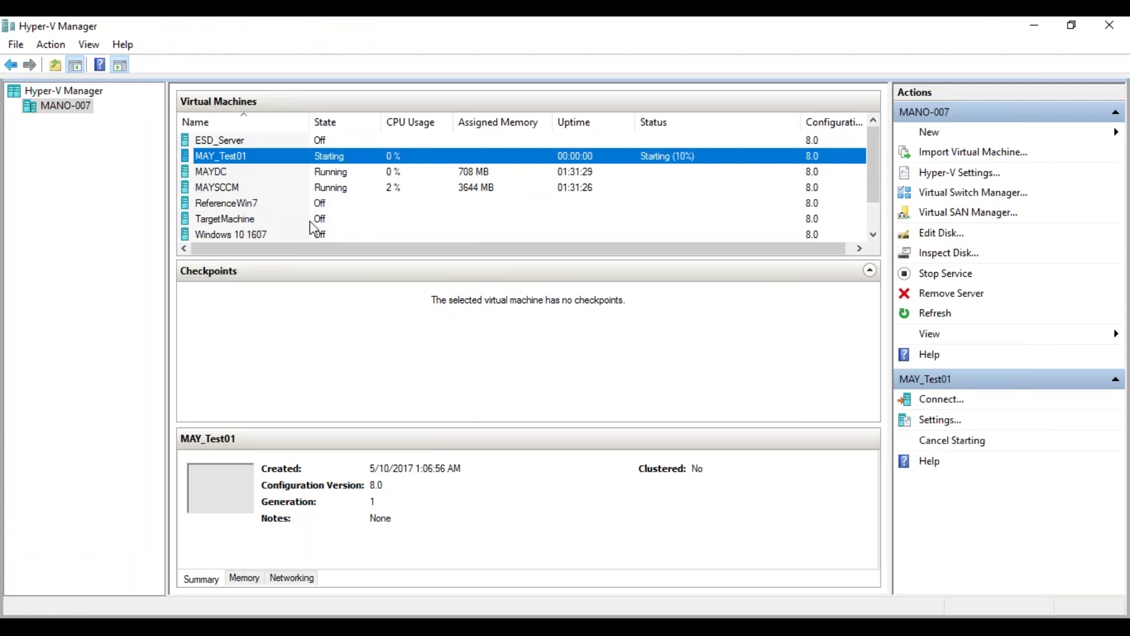
pyautogui.rightClick(257, 222)
pyautogui.click(309, 285)
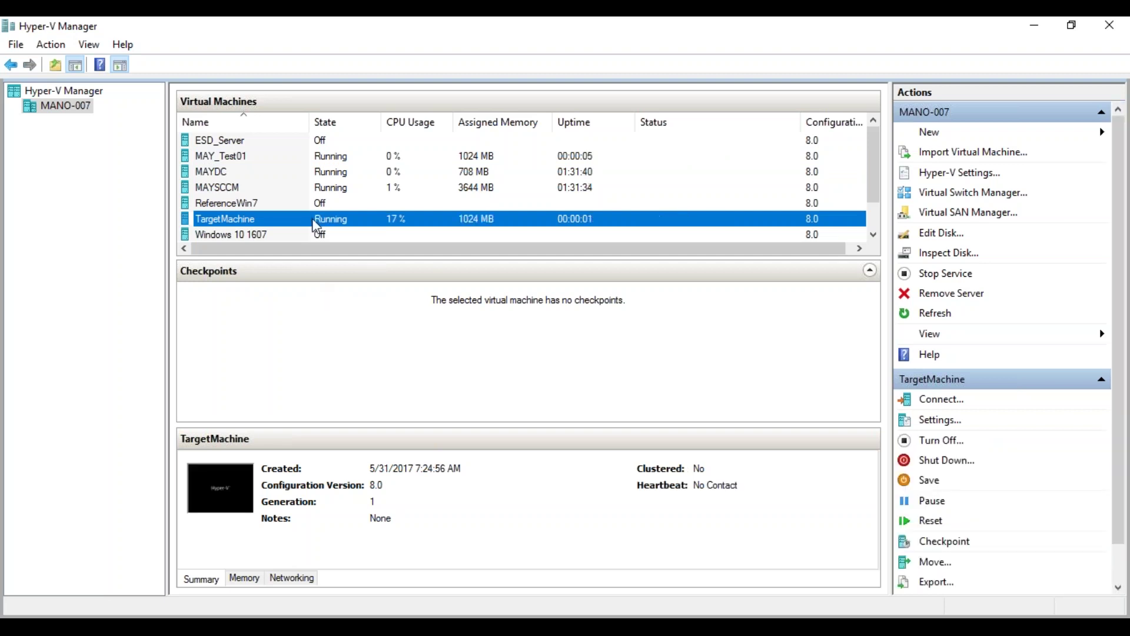
pyautogui.click(293, 164)
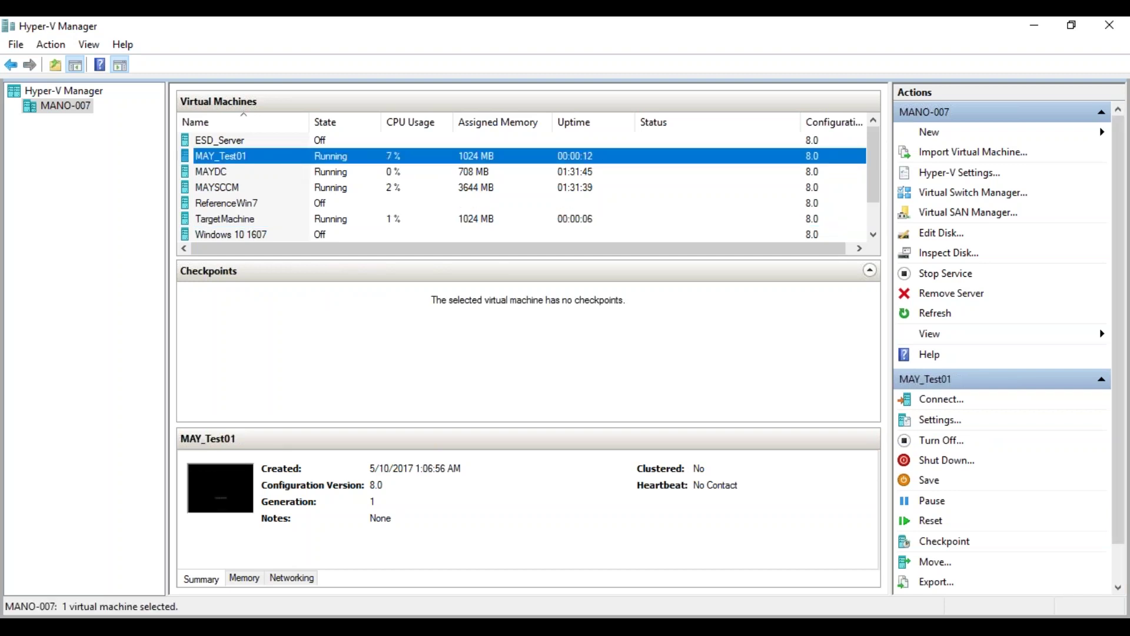
pyautogui.click(200, 606)
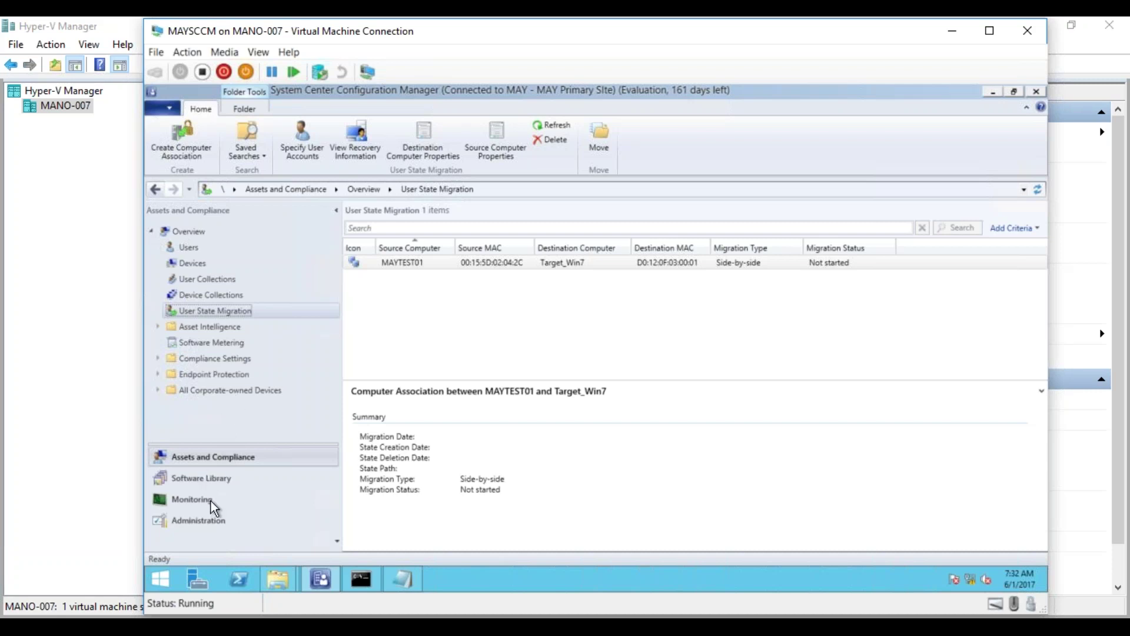
# - Create a new custom task sequence named USMTRestore_Only under Software Library > Task Sequences
pyautogui.click(213, 482)
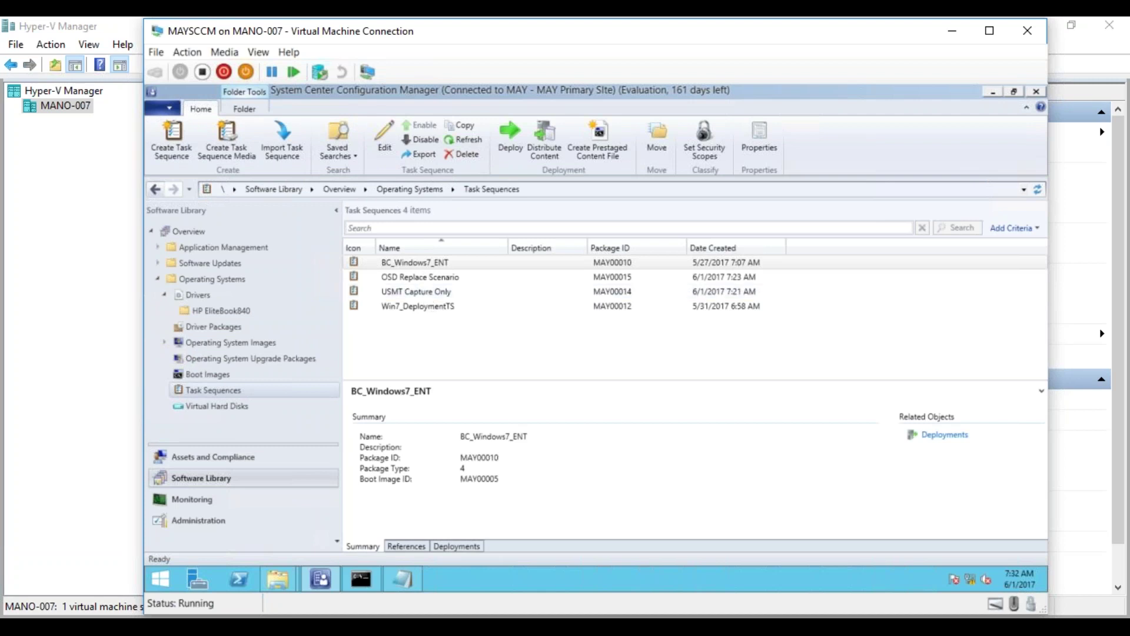
pyautogui.moveTo(481, 35); pyautogui.dragTo(685, 79)
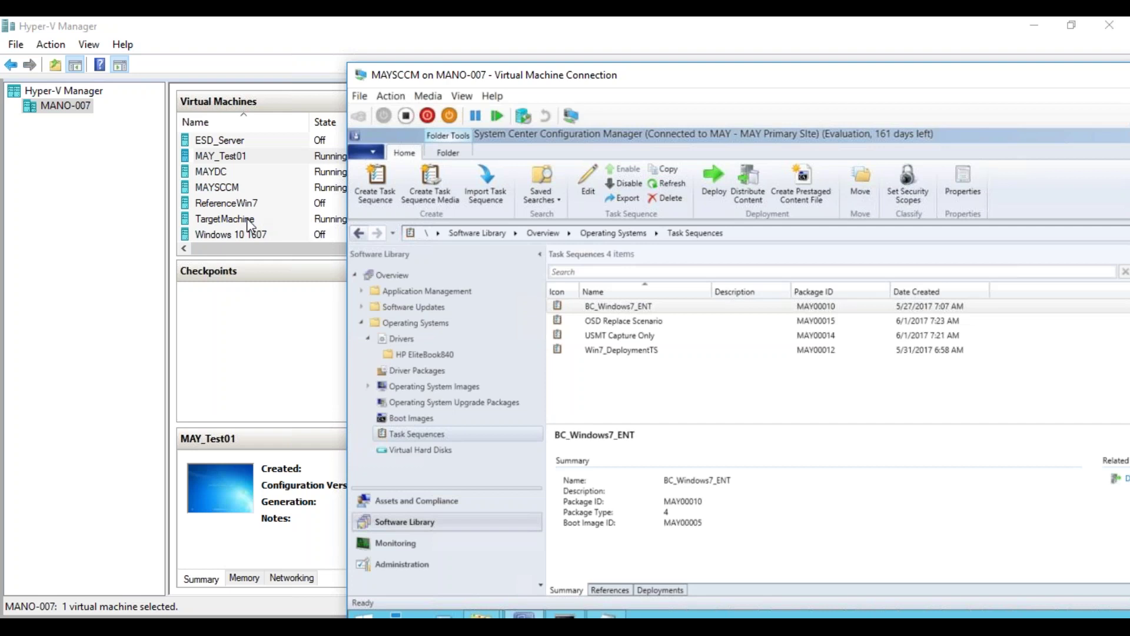
pyautogui.rightClick(434, 436)
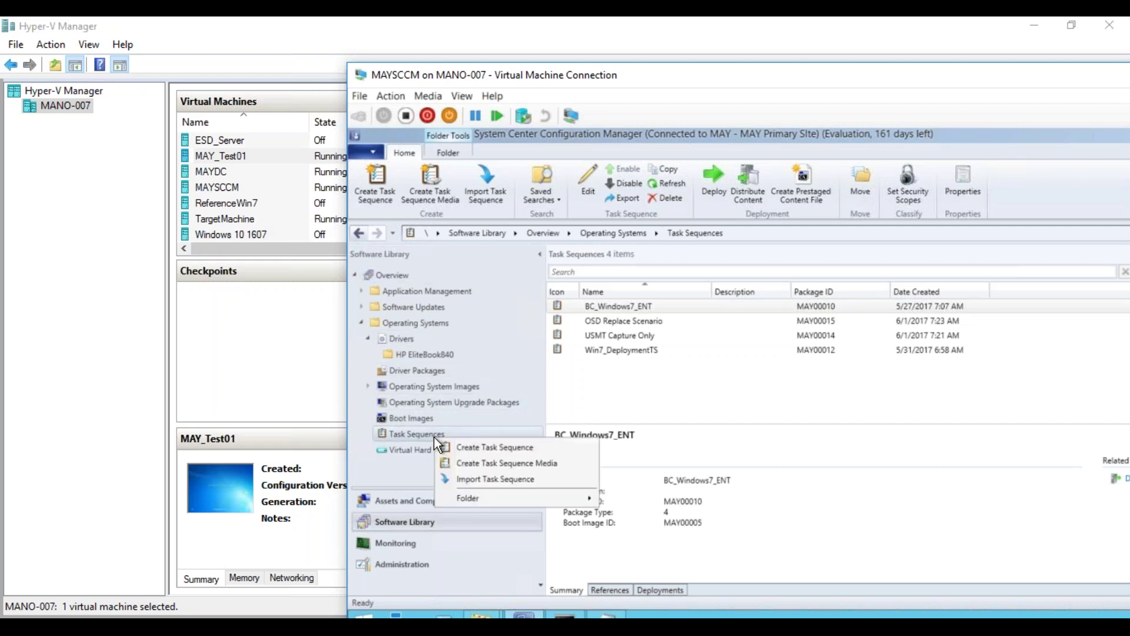
pyautogui.click(469, 447)
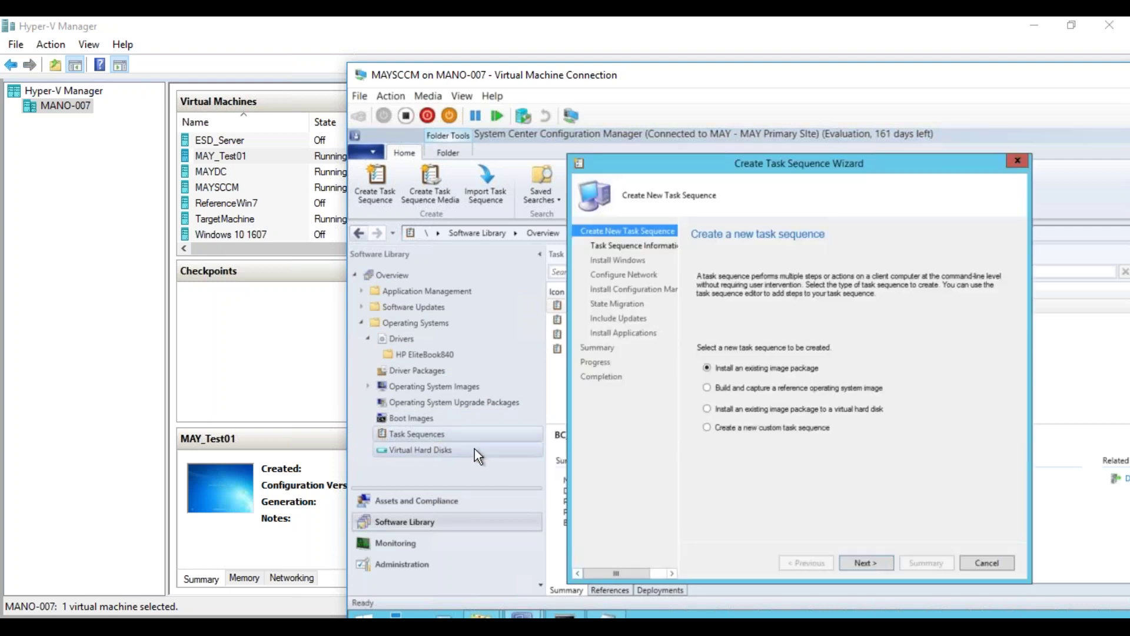
pyautogui.click(743, 427)
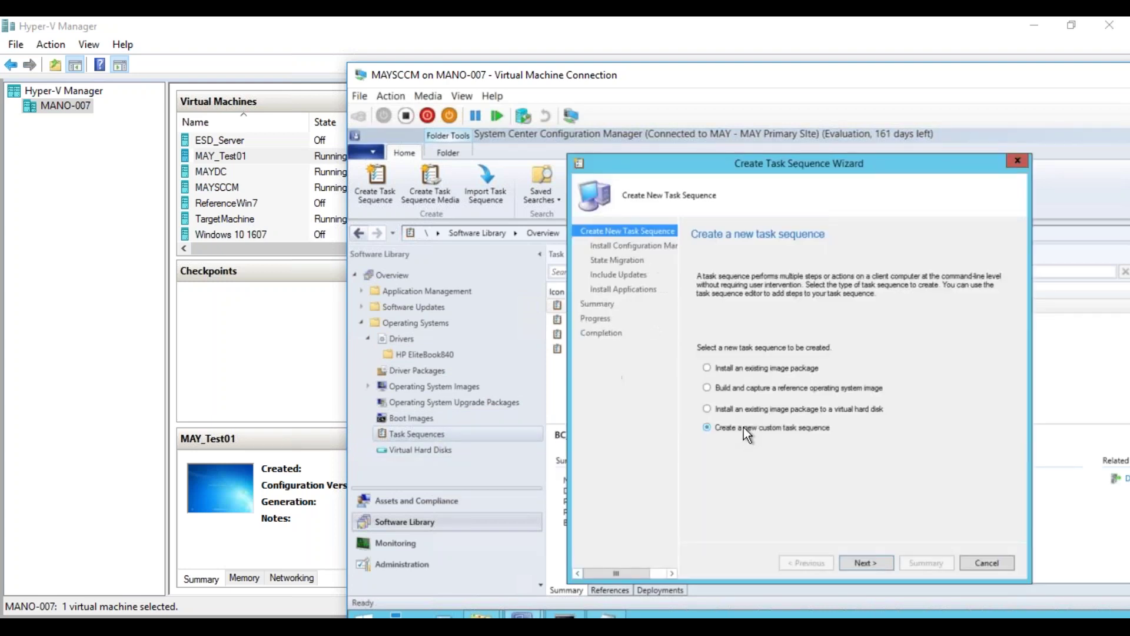
pyautogui.click(858, 559)
pyautogui.write('U')
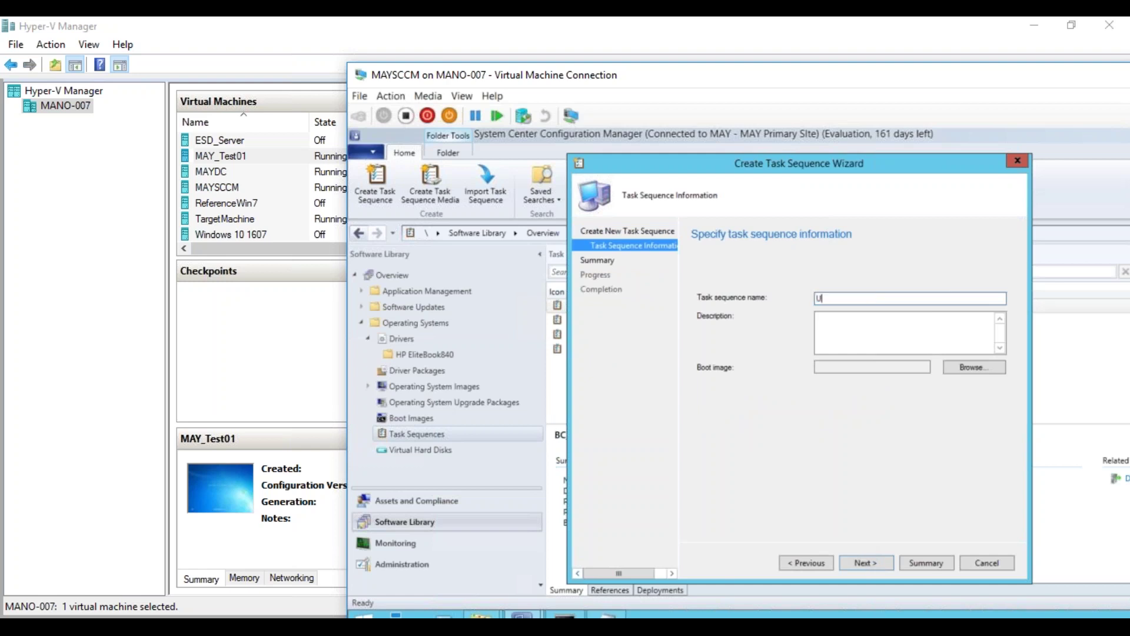
pyautogui.write('SMTRestore_Only')
pyautogui.click(881, 564)
pyautogui.click(880, 563)
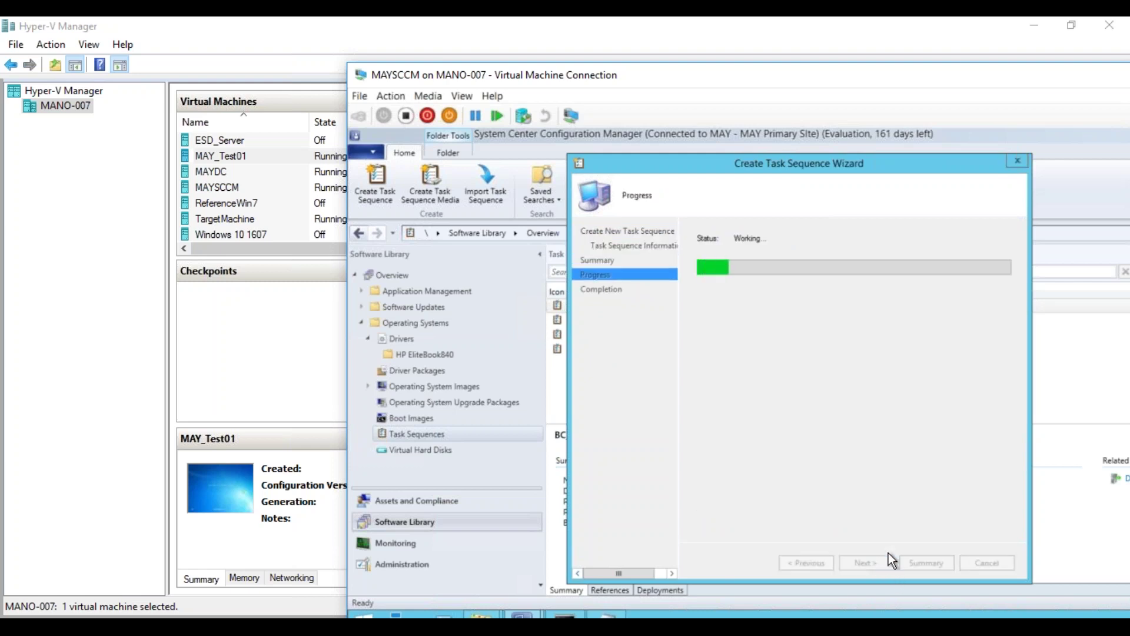
pyautogui.click(986, 562)
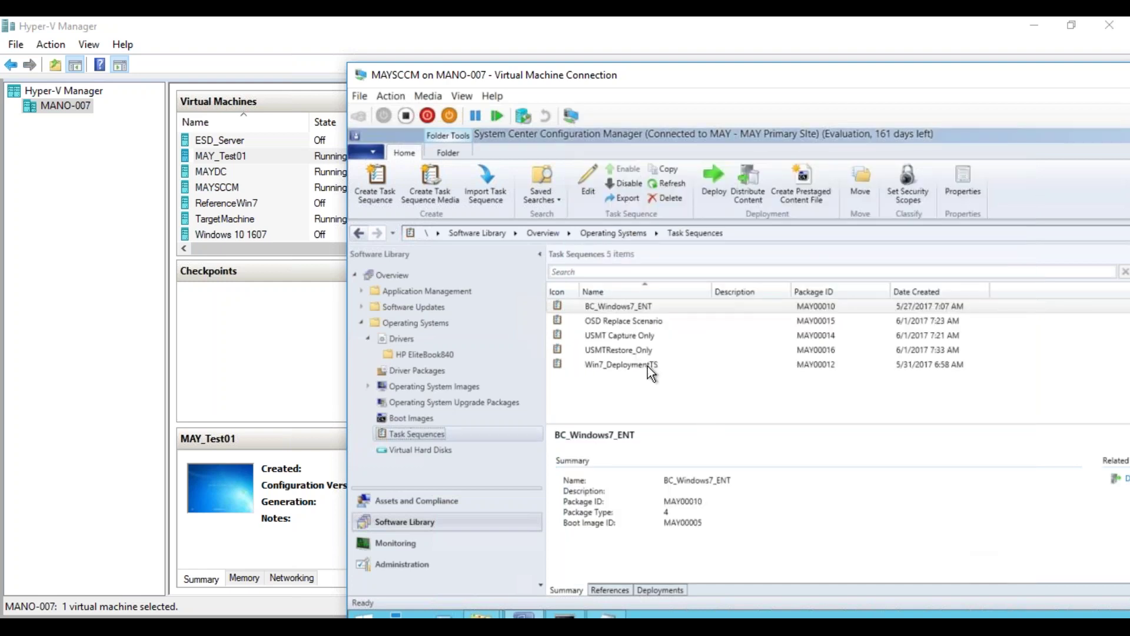
pyautogui.click(644, 323)
# - Open OSD Replace Scenario and USMTRestore_Only side by side in task sequence editors
pyautogui.moveTo(694, 75); pyautogui.dragTo(539, 17)
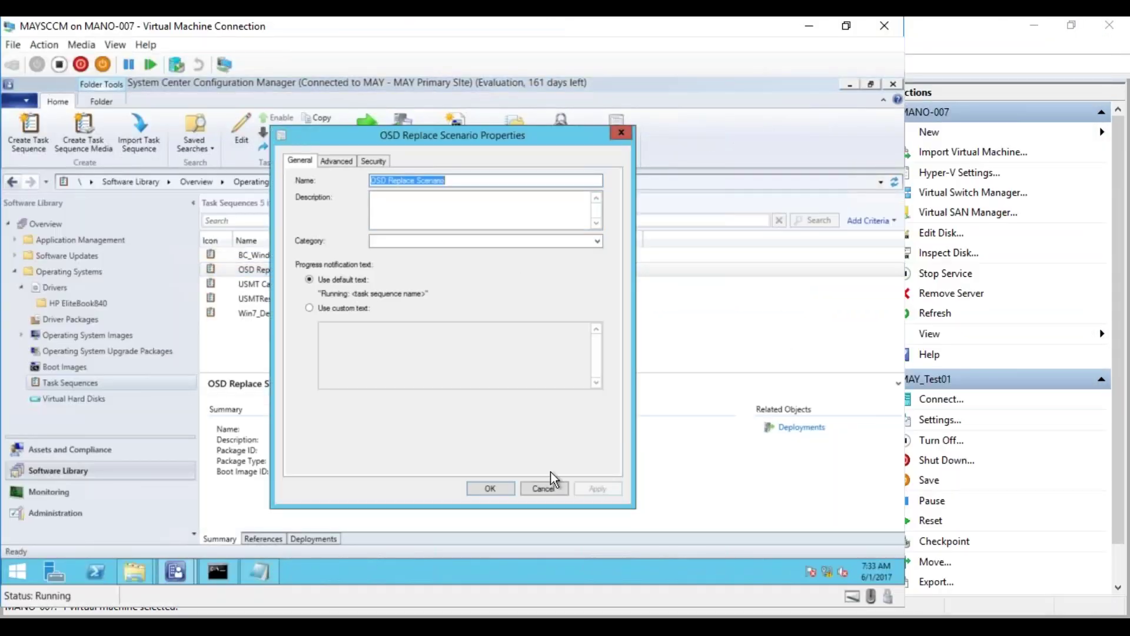
pyautogui.click(545, 488)
pyautogui.rightClick(266, 270)
pyautogui.click(252, 283)
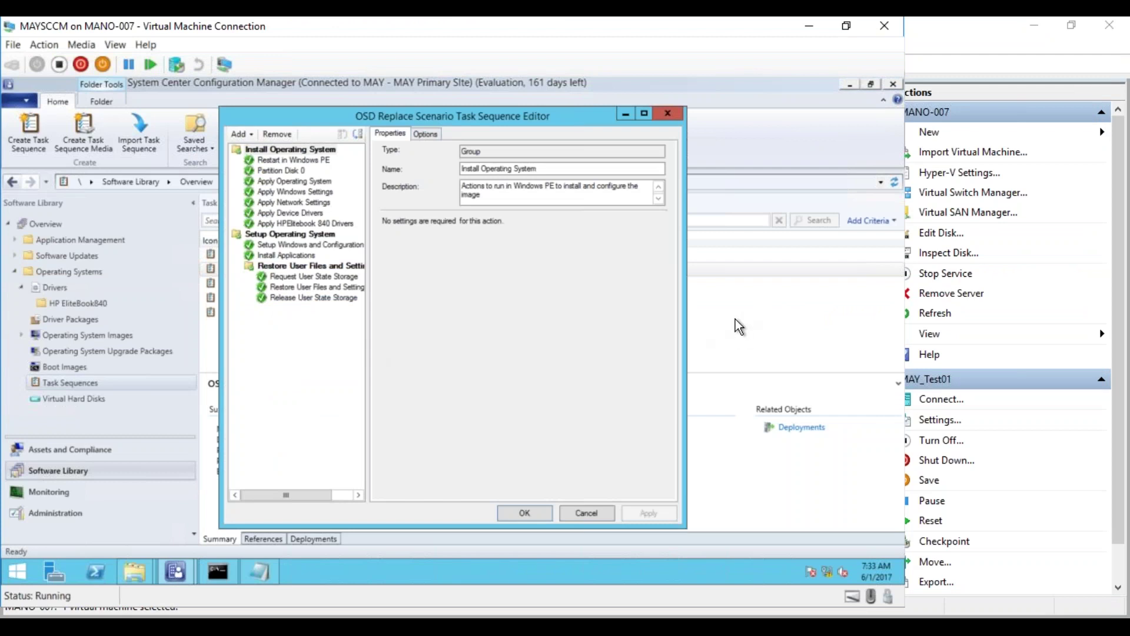
pyautogui.click(736, 319)
pyautogui.click(301, 297)
pyautogui.rightClick(301, 298)
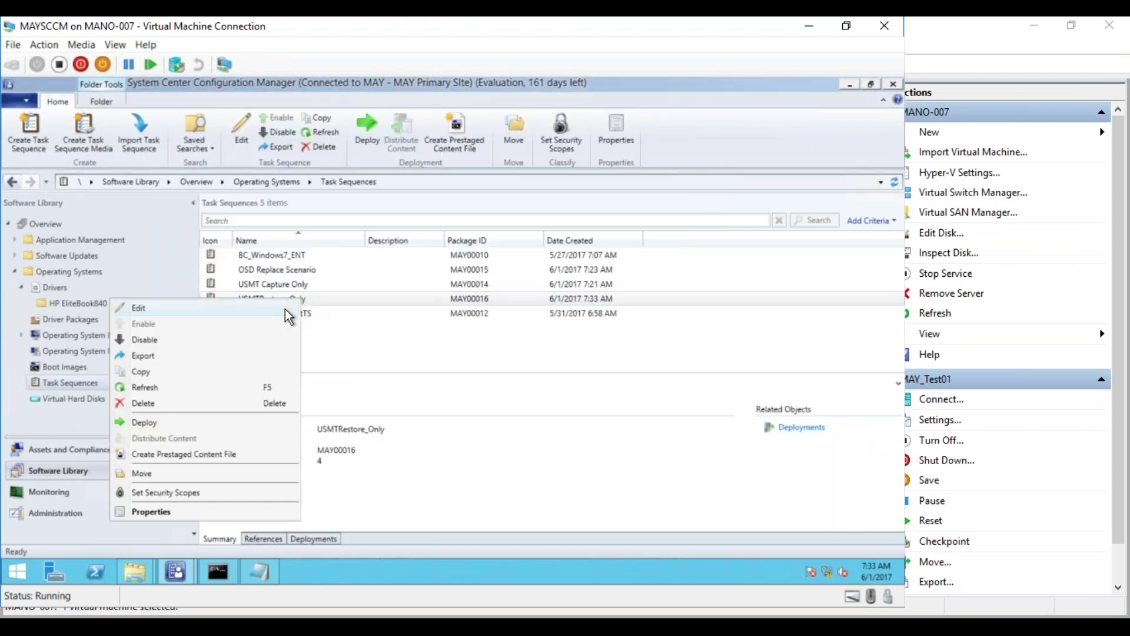
pyautogui.click(285, 309)
pyautogui.click(856, 97)
pyautogui.click(849, 86)
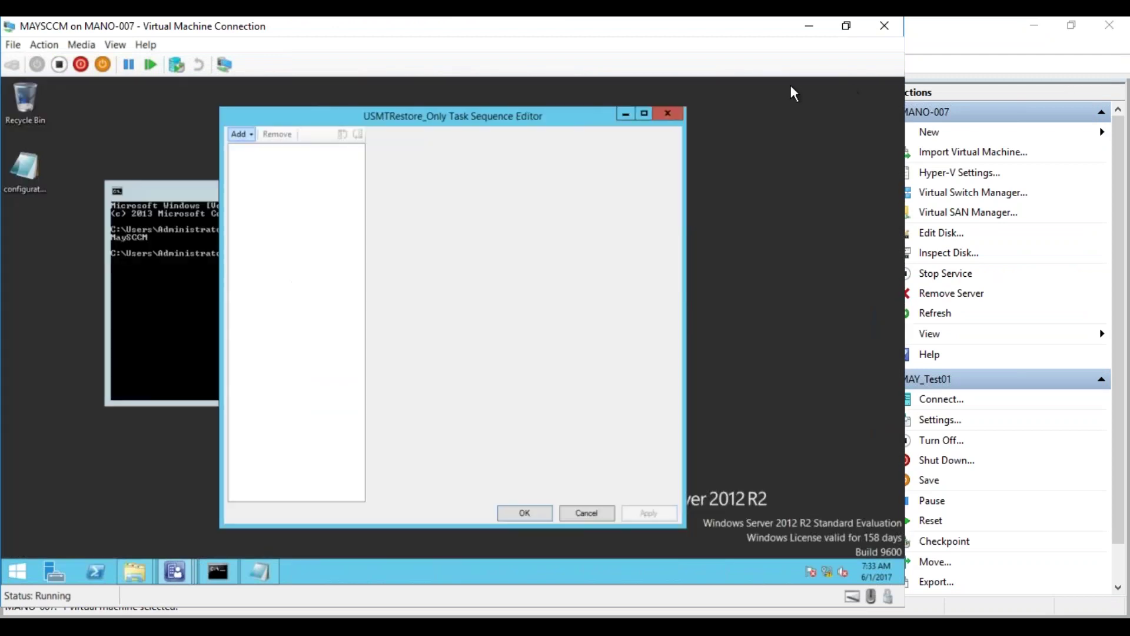
pyautogui.moveTo(505, 124); pyautogui.dragTo(746, 154)
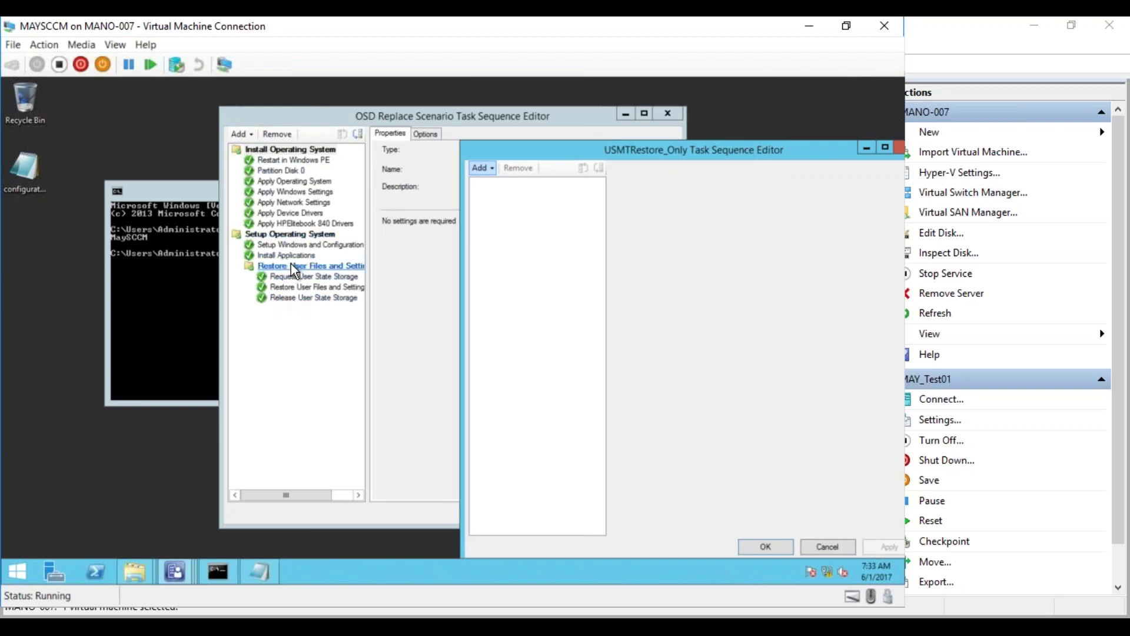
# - Paste the copied Restore User Files and Settings group into USMTRestore_Only, apply, and close both editors
pyautogui.rightClick(291, 264)
pyautogui.click(321, 287)
pyautogui.click(782, 265)
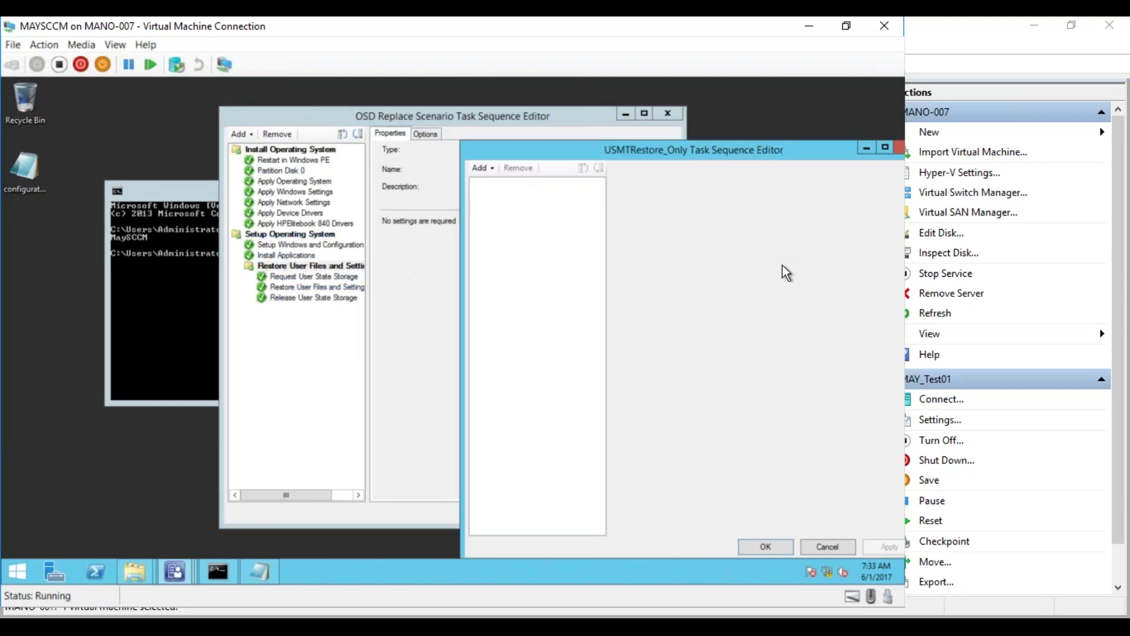
pyautogui.rightClick(528, 227)
pyautogui.click(549, 266)
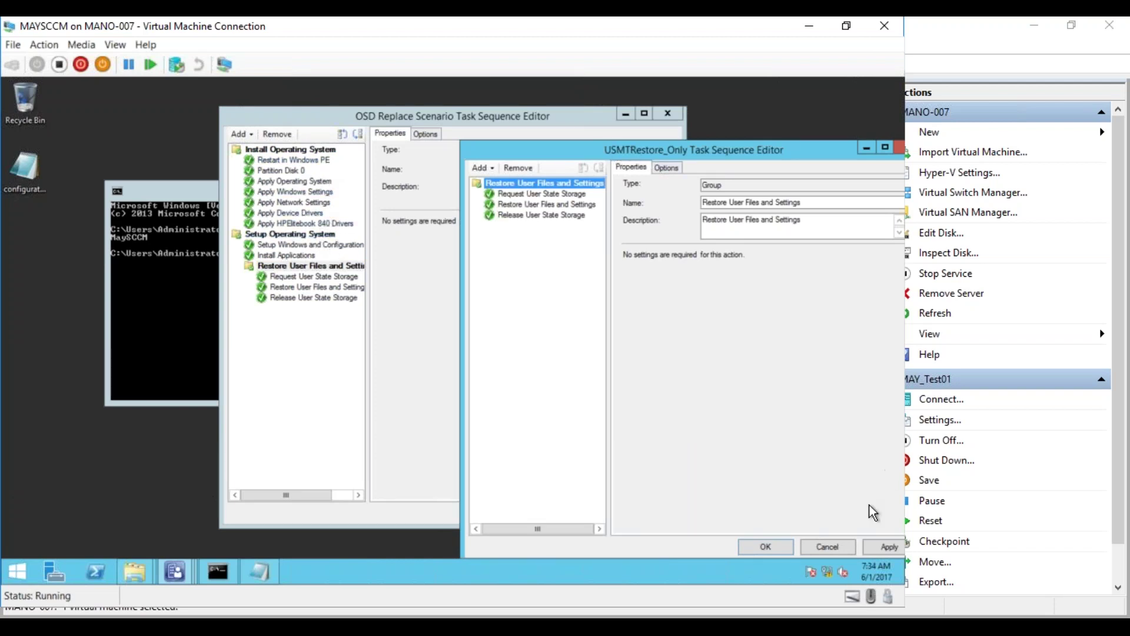
pyautogui.click(882, 546)
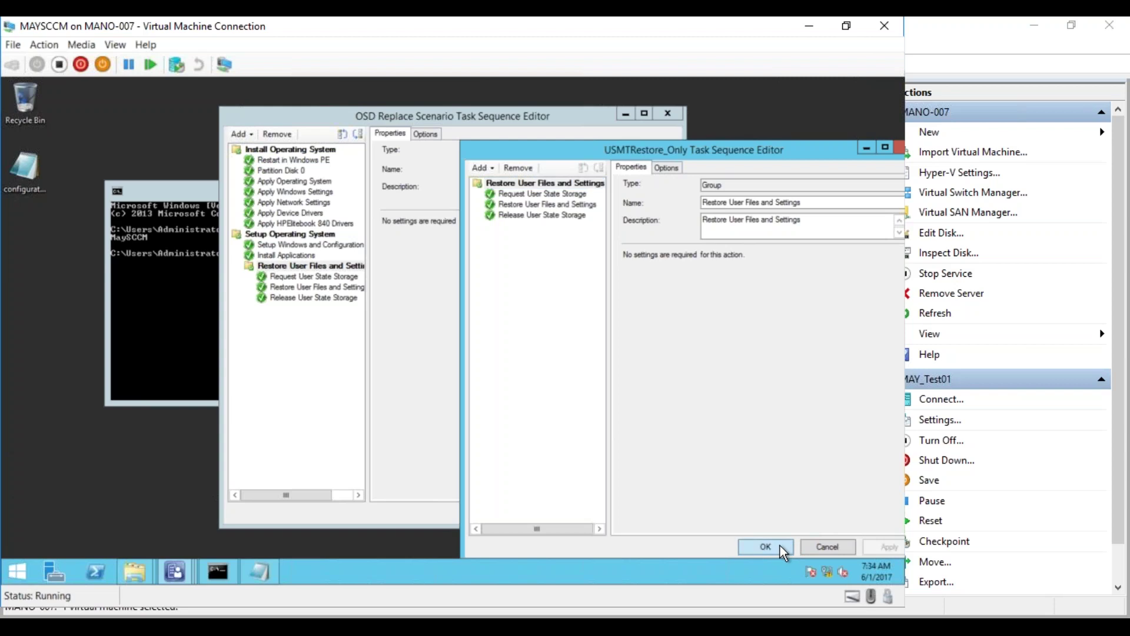
pyautogui.click(780, 545)
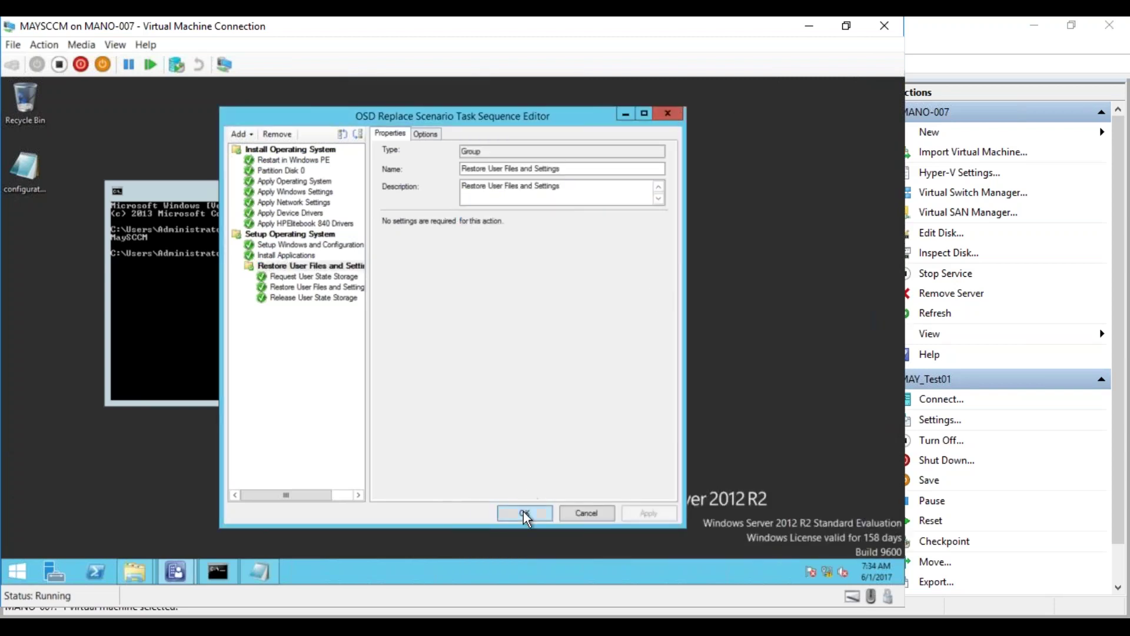
pyautogui.click(524, 511)
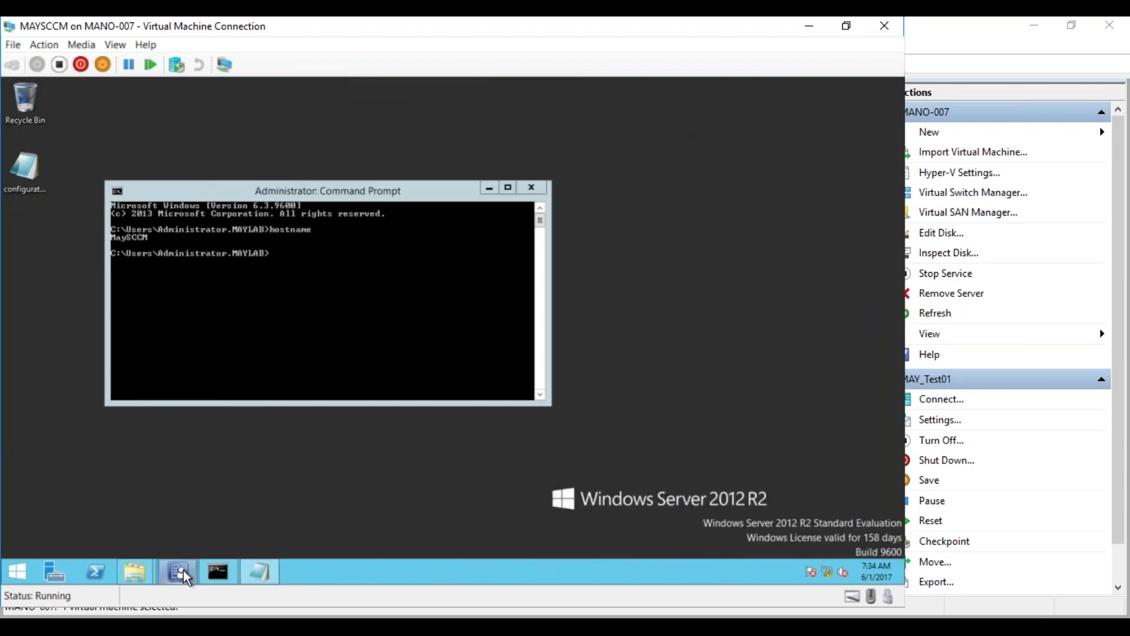
pyautogui.click(309, 306)
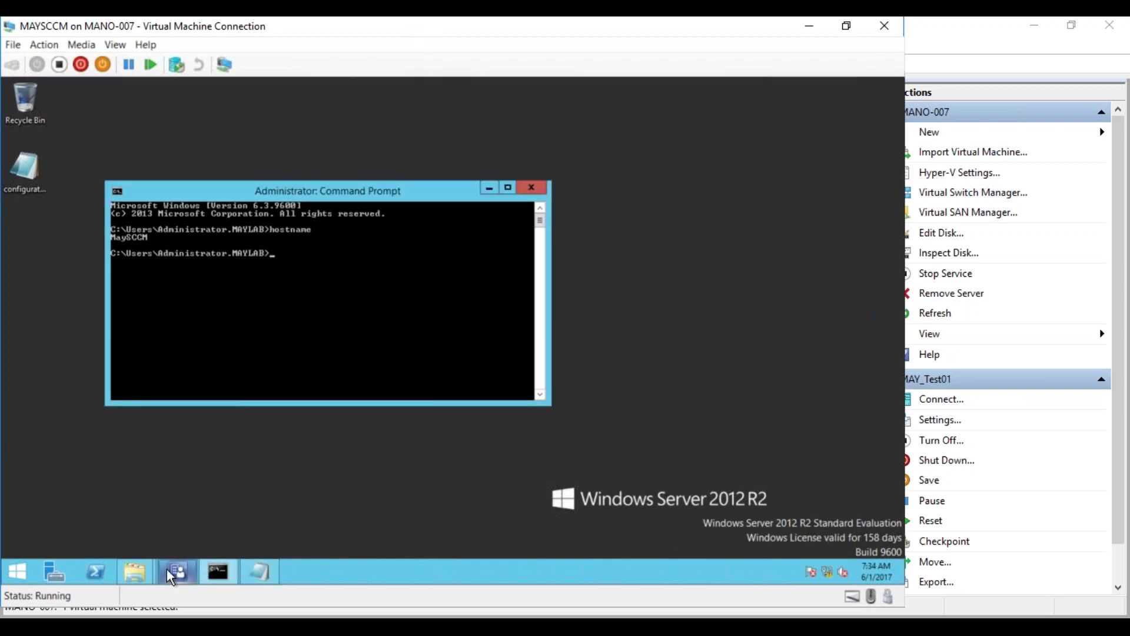
pyautogui.click(177, 571)
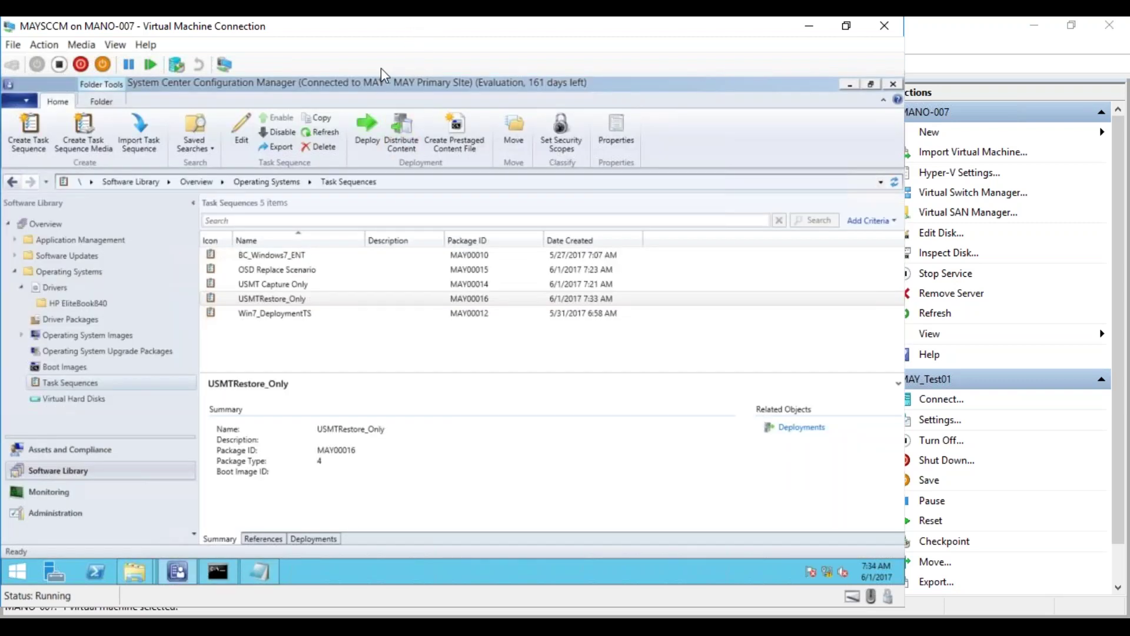
# - Start a device collection named USMT Capture with an old-laptops comment, limited to All Systems
pyautogui.moveTo(378, 30); pyautogui.dragTo(574, 32)
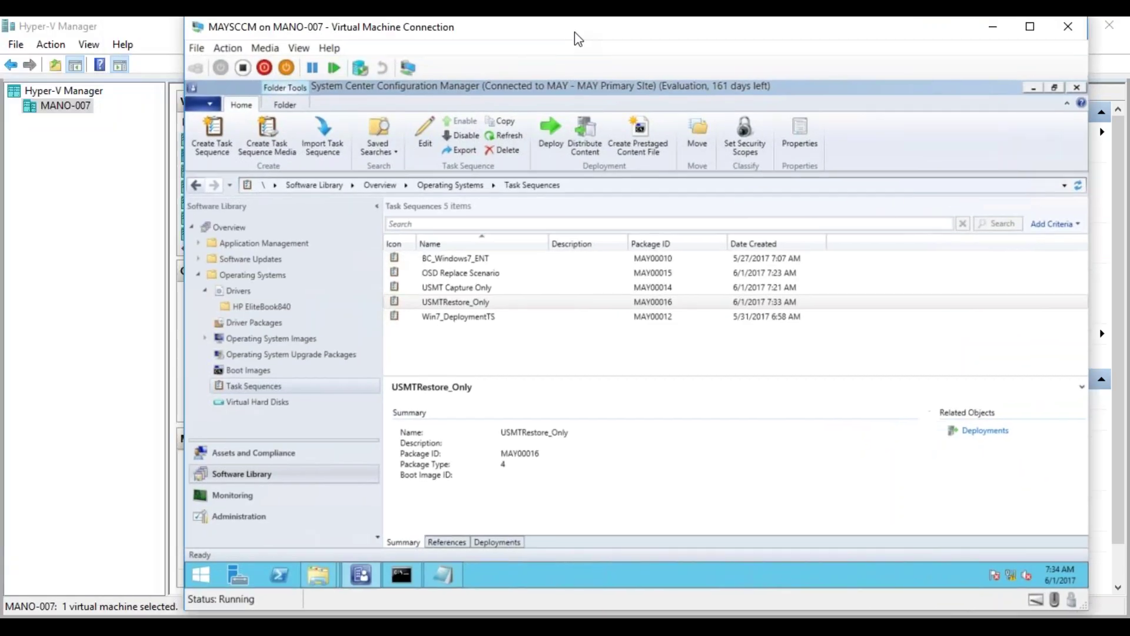
pyautogui.click(249, 453)
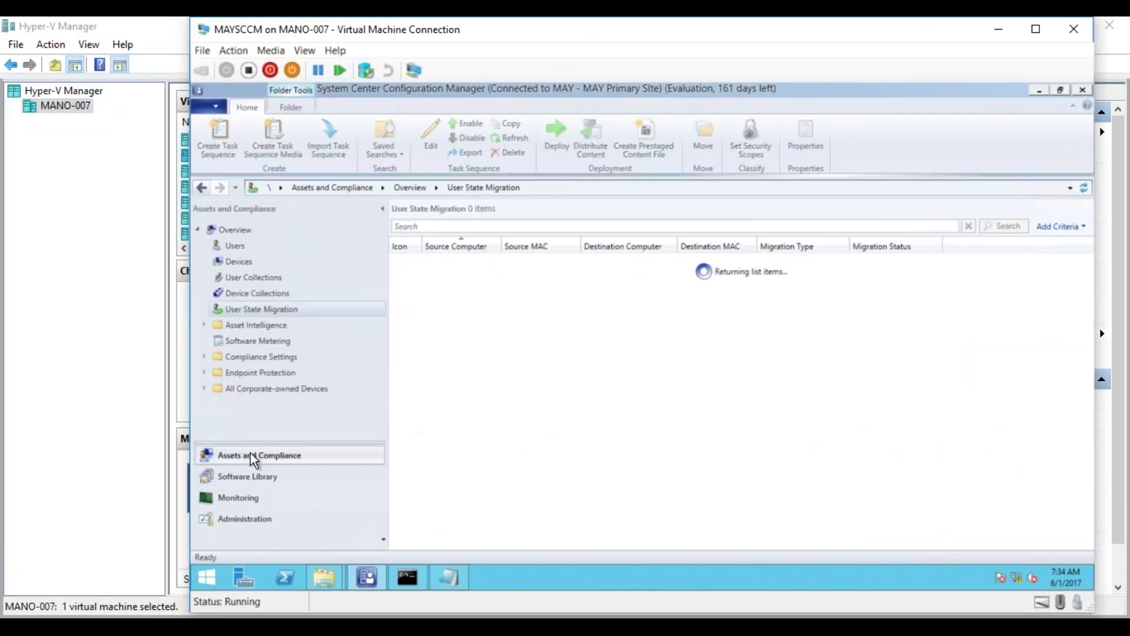
pyautogui.click(276, 294)
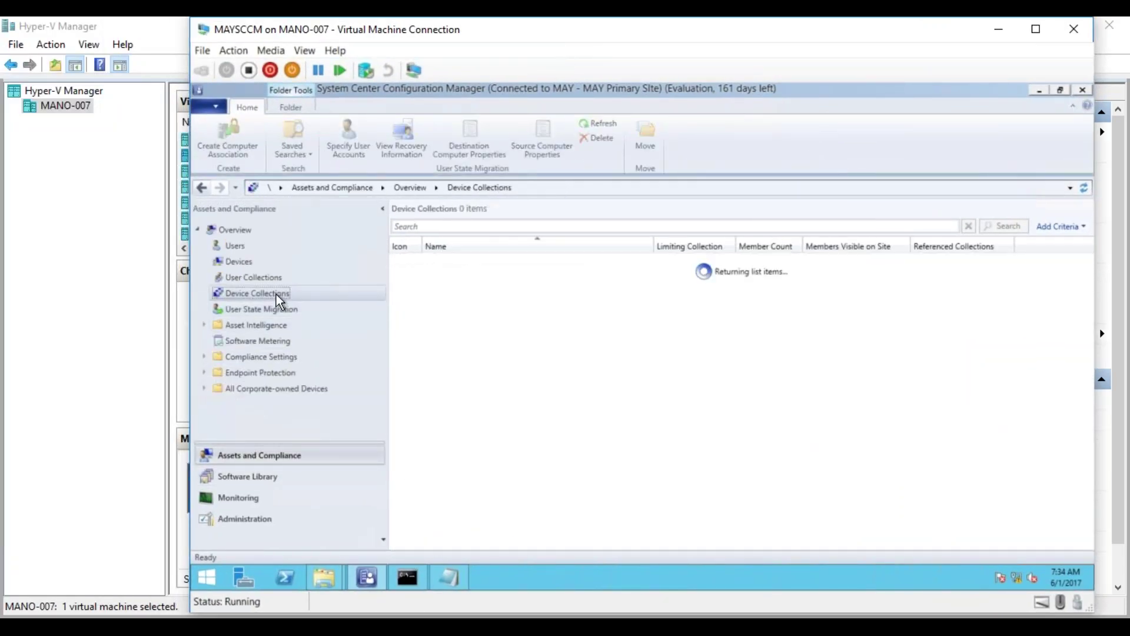
pyautogui.rightClick(277, 294)
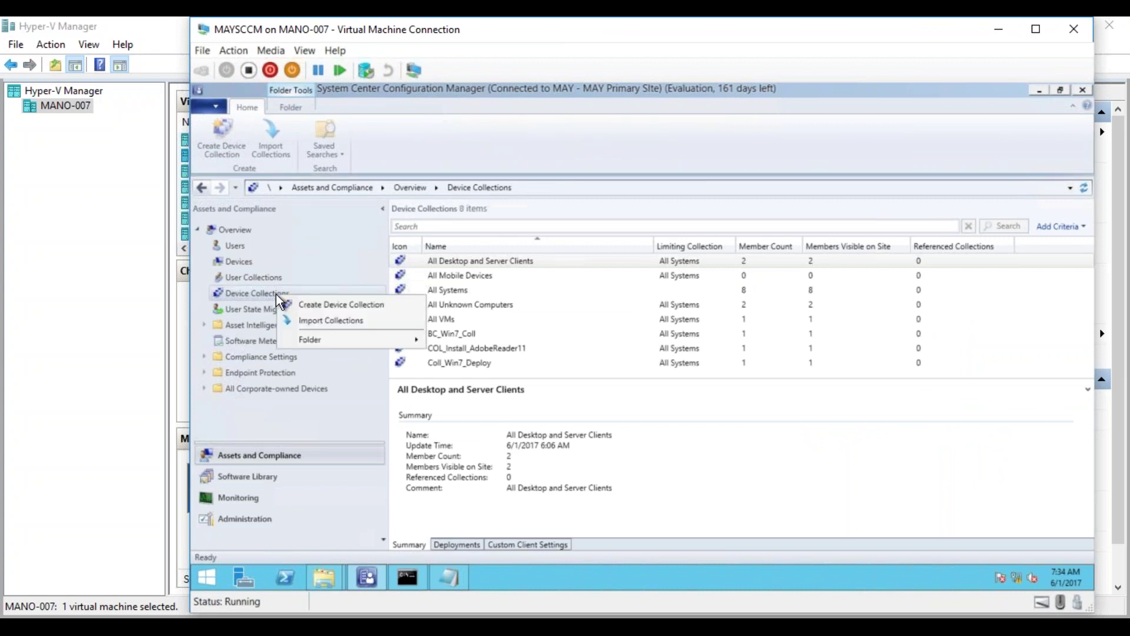
pyautogui.click(311, 299)
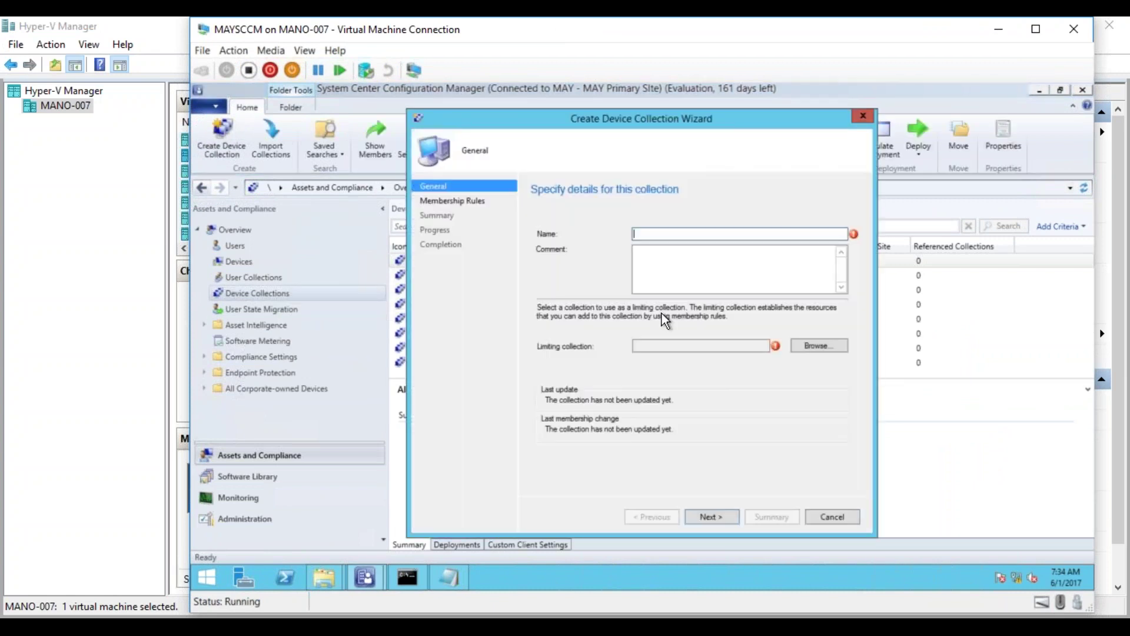
pyautogui.write('USMT Capture')
pyautogui.click(706, 260)
pyautogui.write('old laptops ')
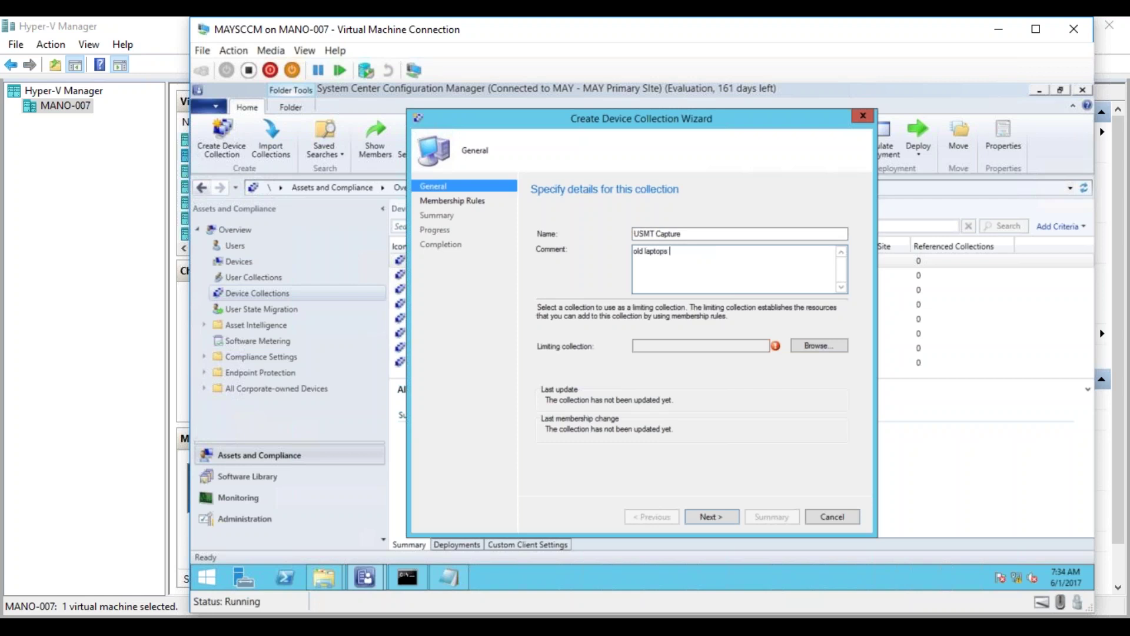
pyautogui.write('will be part of this colection')
pyautogui.click(734, 252)
pyautogui.click(821, 346)
pyautogui.click(615, 247)
pyautogui.click(790, 463)
pyautogui.click(730, 521)
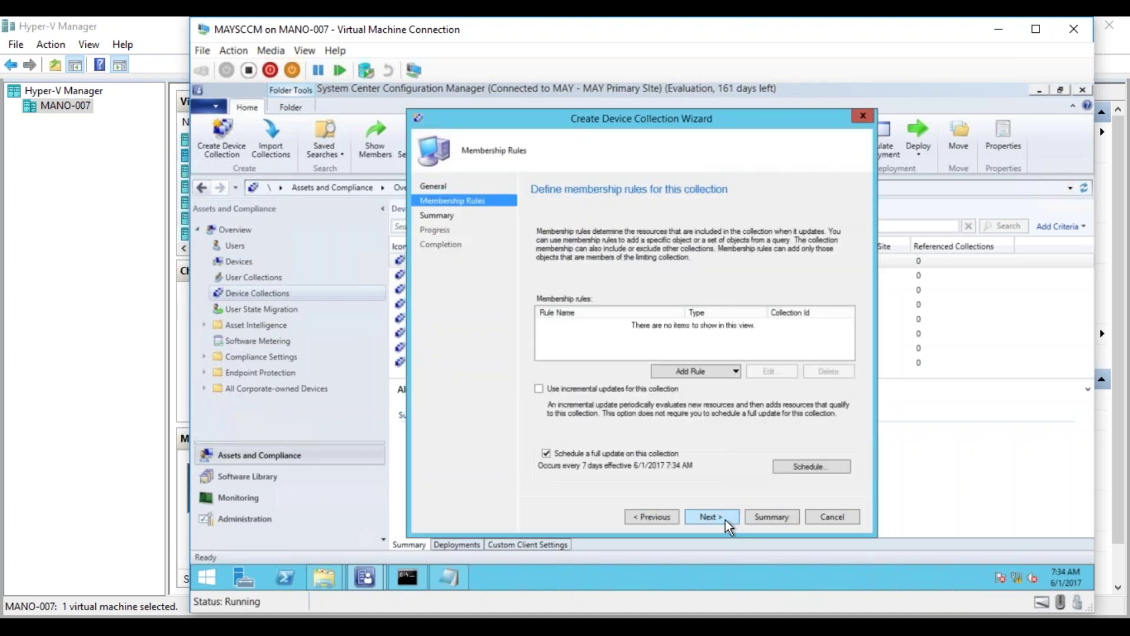
# - Add a direct membership rule for MAYTEST01 using a wildcard name search
pyautogui.click(692, 371)
pyautogui.click(689, 383)
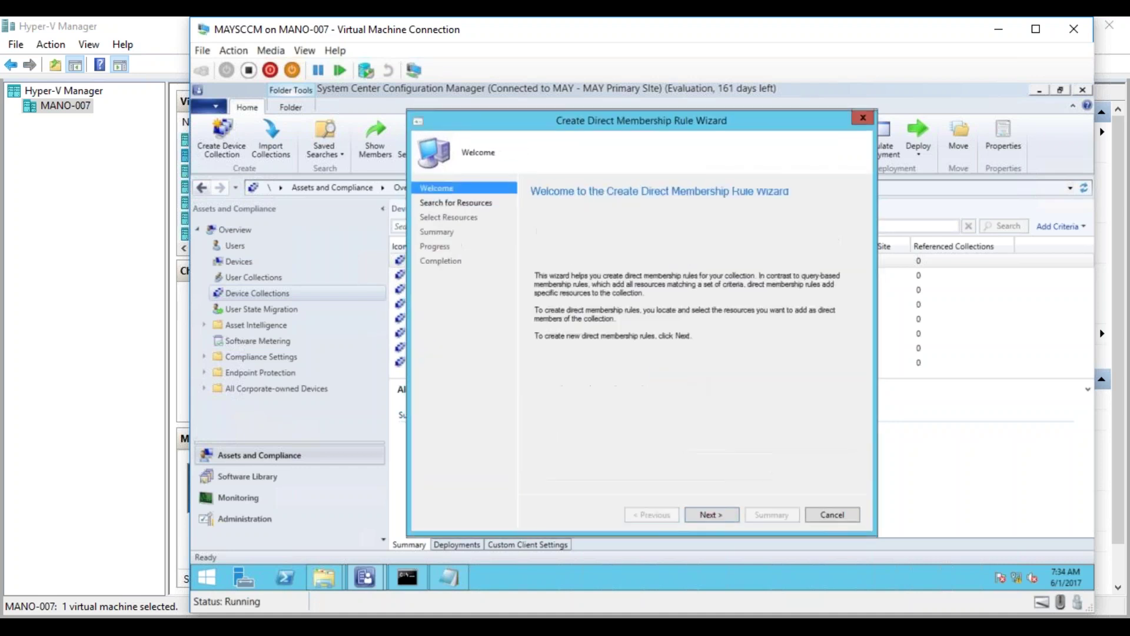
pyautogui.click(711, 516)
pyautogui.click(709, 412)
pyautogui.write('test')
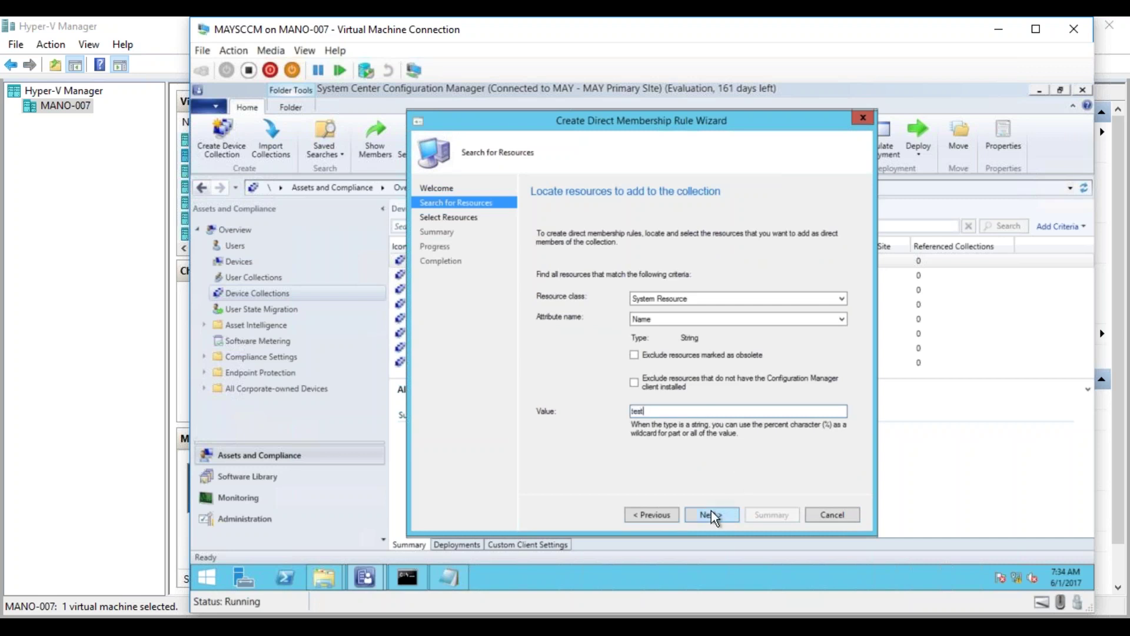
pyautogui.click(711, 516)
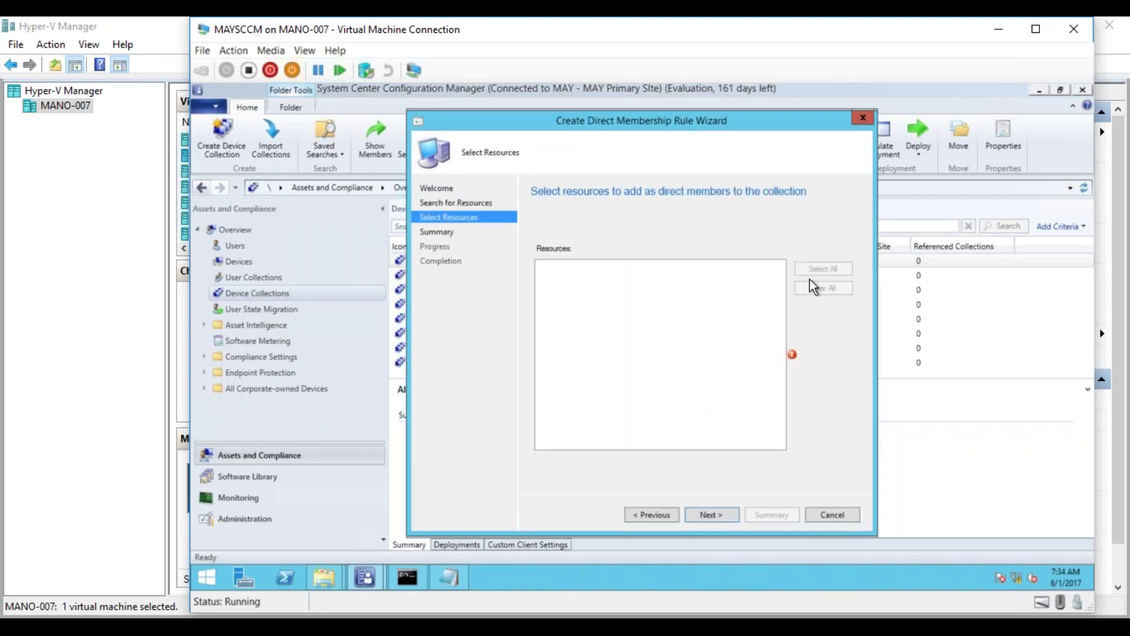
pyautogui.click(652, 515)
pyautogui.click(647, 412)
pyautogui.moveTo(648, 411); pyautogui.dragTo(485, 396)
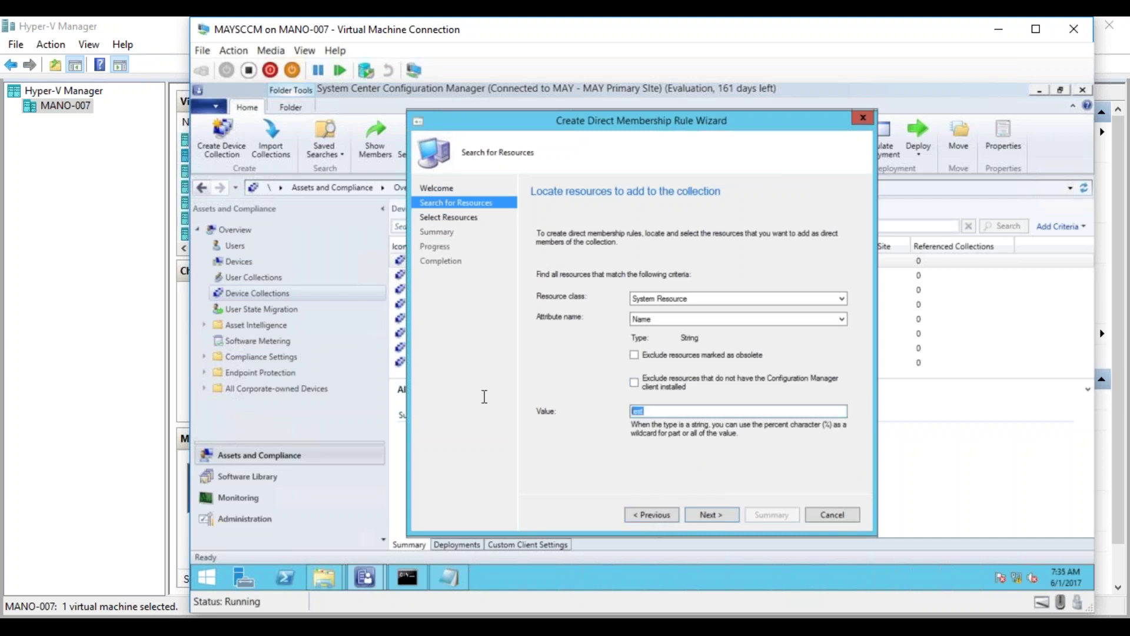
pyautogui.write('%')
pyautogui.click(692, 514)
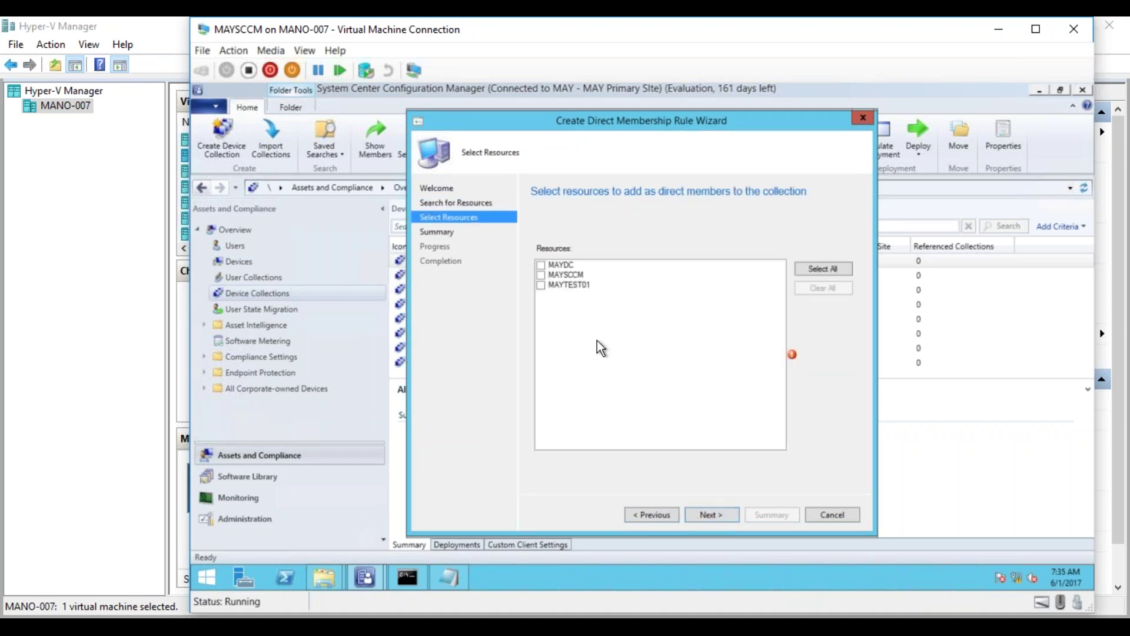
pyautogui.click(540, 284)
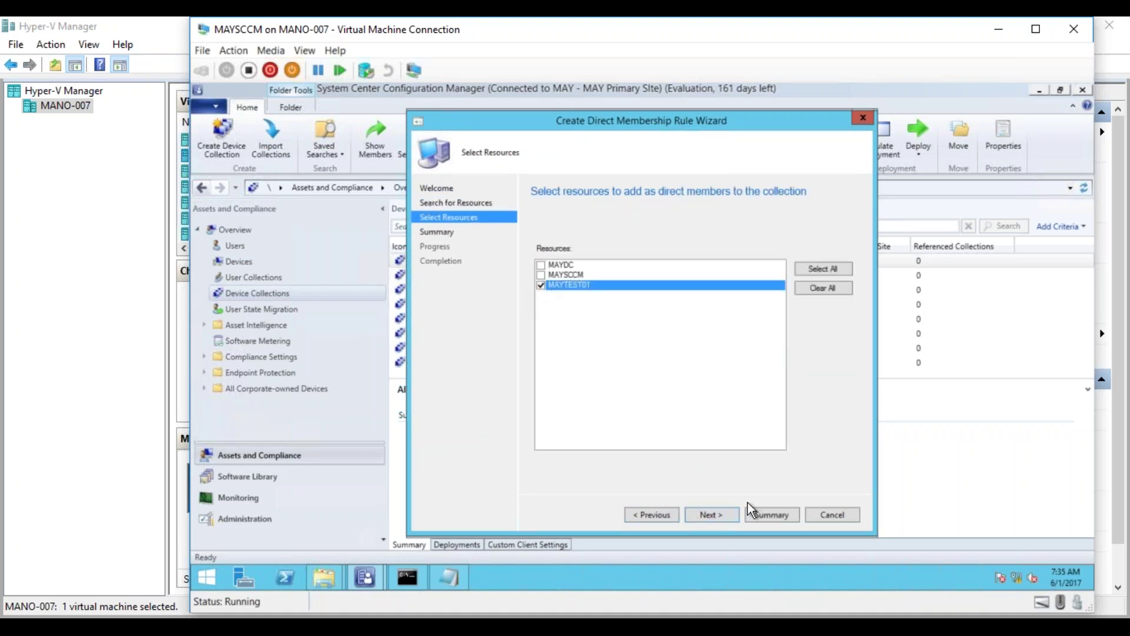
pyautogui.click(711, 514)
pyautogui.click(710, 515)
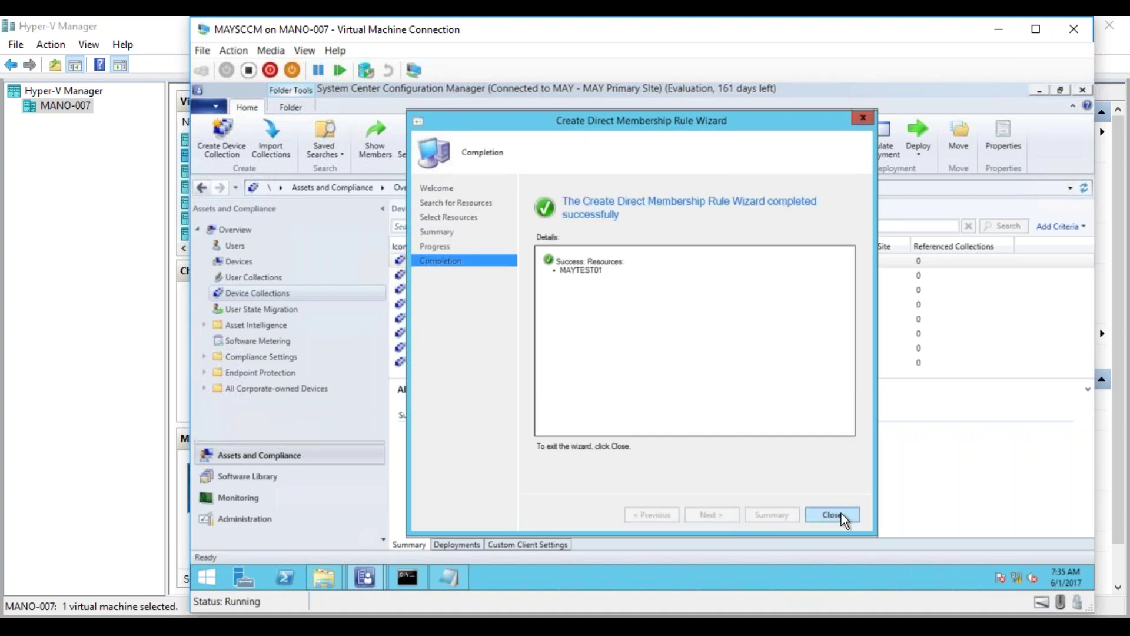
pyautogui.click(842, 515)
# - Finish the wizard to create the USMT Capture collection
pyautogui.click(719, 514)
pyautogui.click(718, 513)
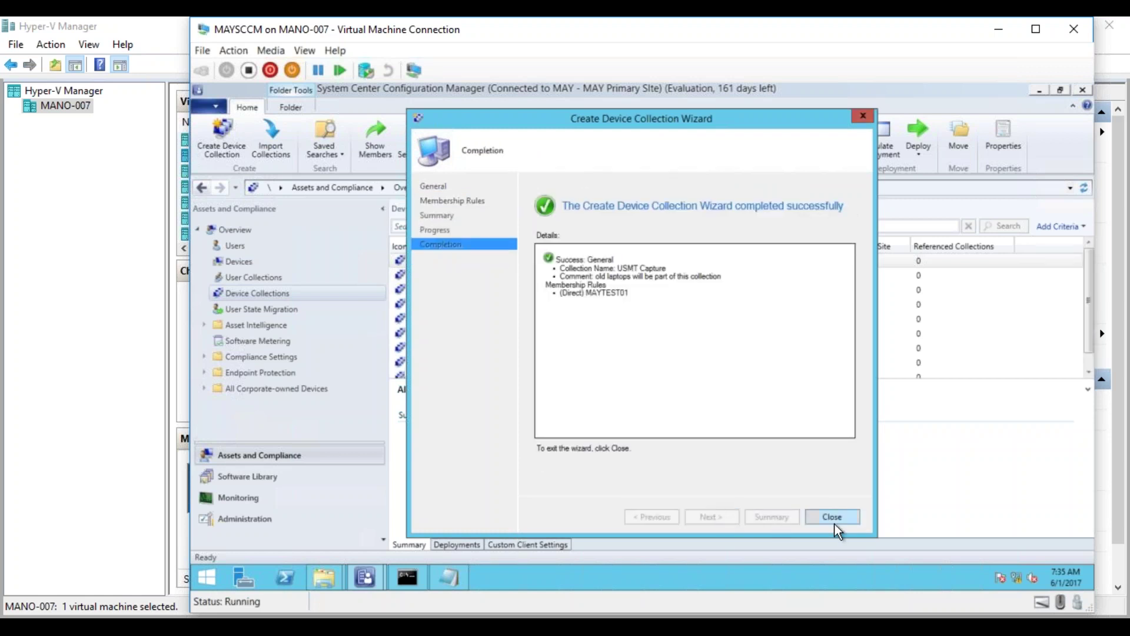
pyautogui.click(835, 514)
# - Start a device collection named USMT Restore with comment 'New laptops will be part of this collection', limited to All Systems
pyautogui.rightClick(272, 292)
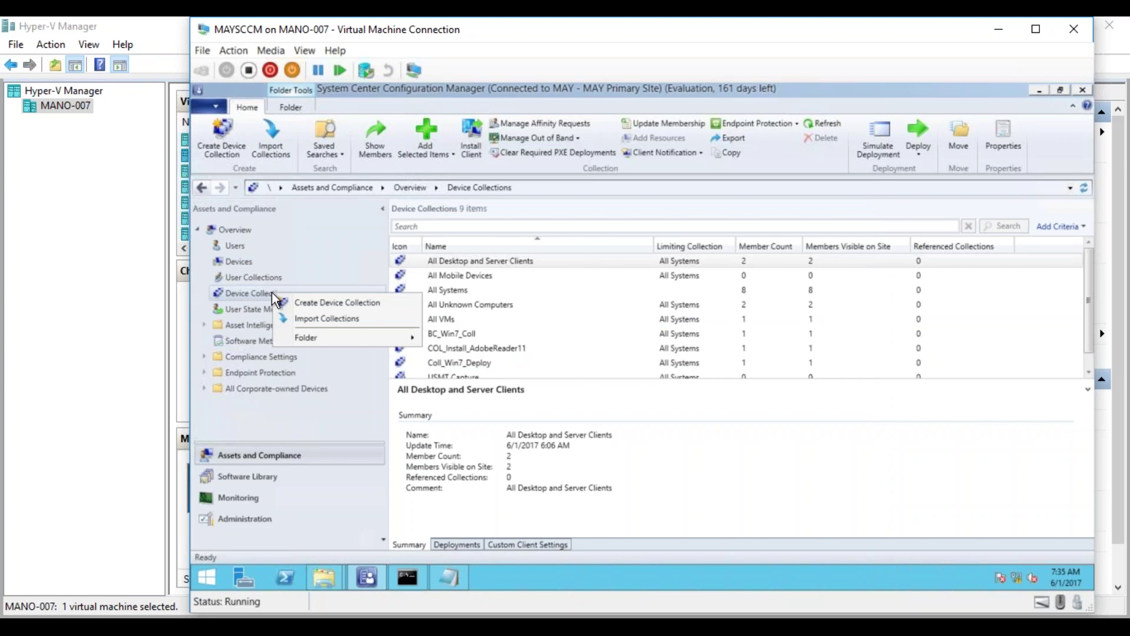
pyautogui.click(320, 302)
pyautogui.write('USMT Restore')
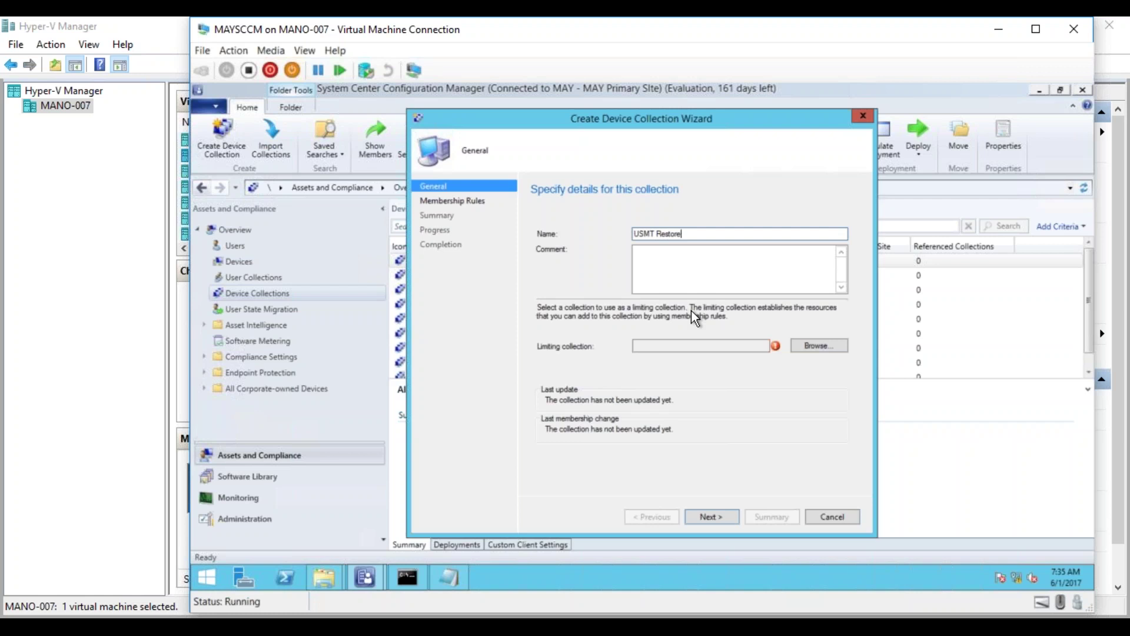
pyautogui.click(697, 266)
pyautogui.write('New laptops will be part of this collection')
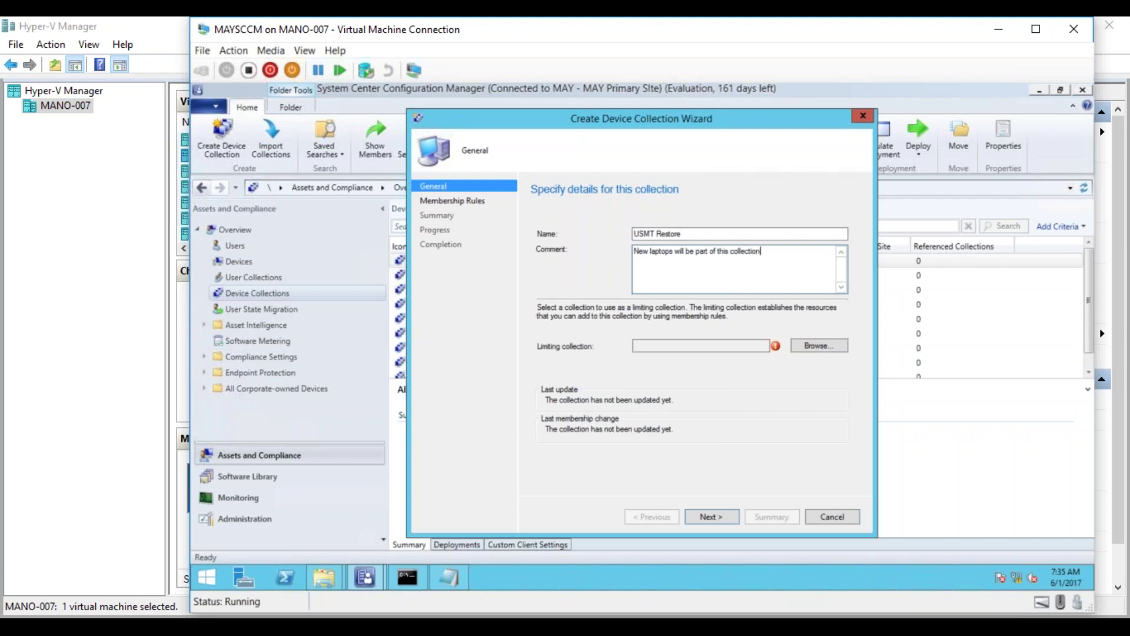
pyautogui.click(812, 352)
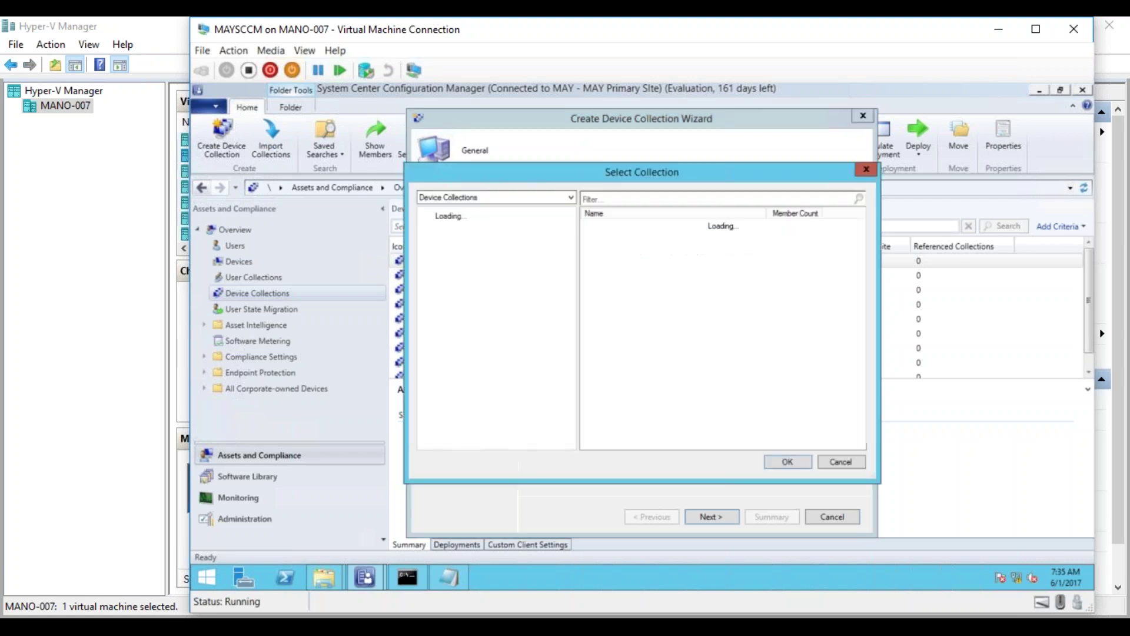
pyautogui.doubleClick(601, 247)
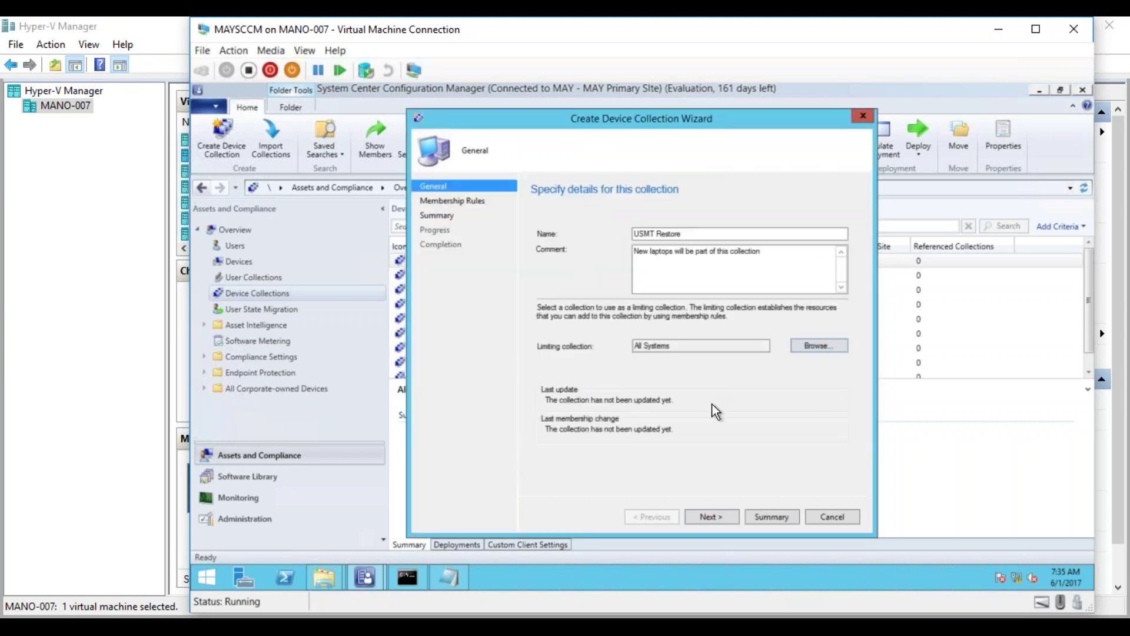
pyautogui.click(722, 518)
# - Add a direct rule for Target_Win7 via a Target% search and finish the collection
pyautogui.click(719, 373)
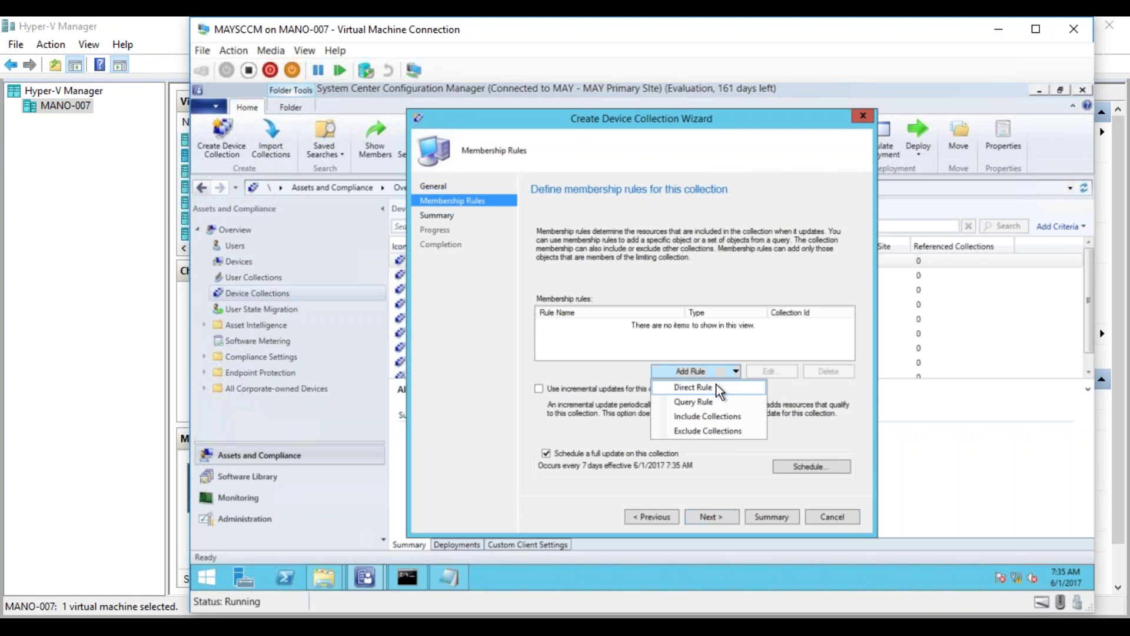
pyautogui.click(730, 390)
pyautogui.click(712, 514)
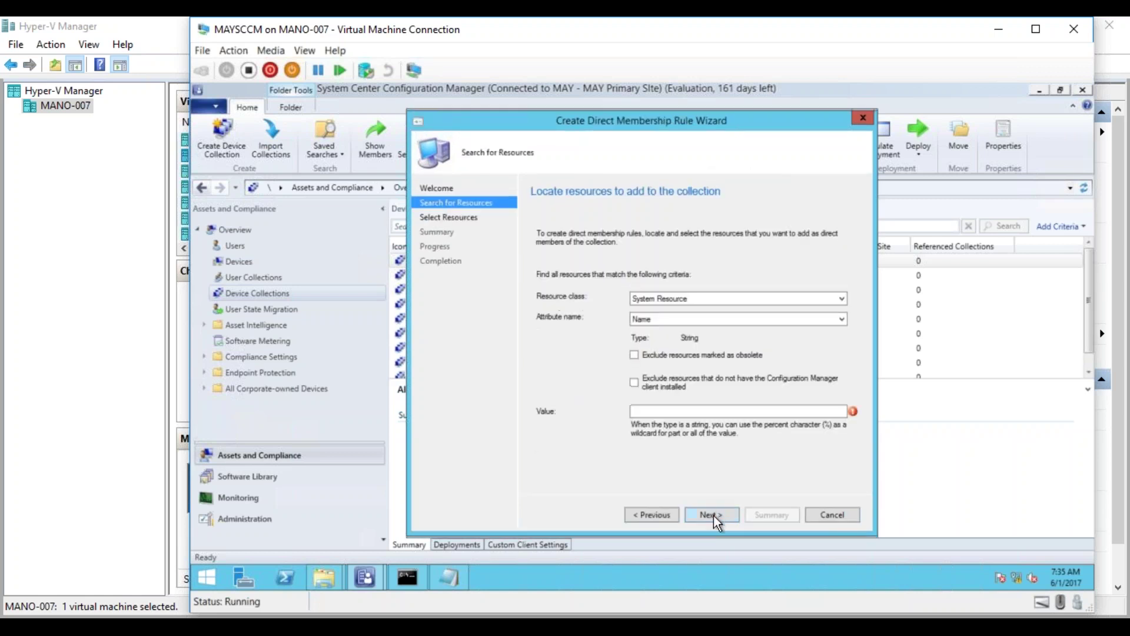
pyautogui.click(722, 411)
pyautogui.write('Target%')
pyautogui.click(712, 514)
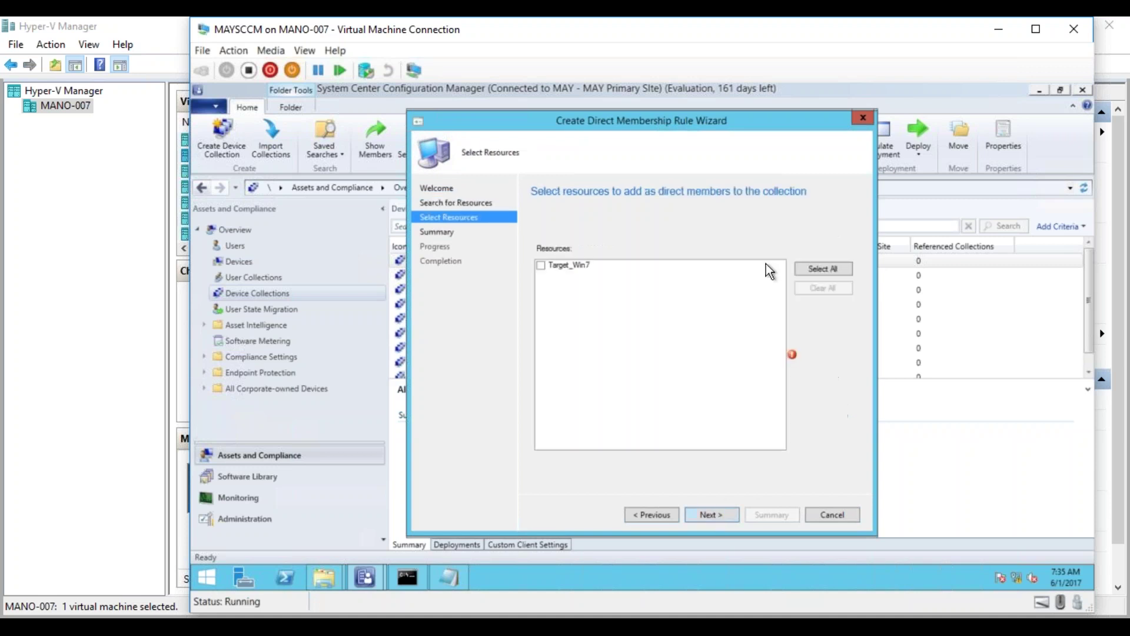
pyautogui.click(803, 274)
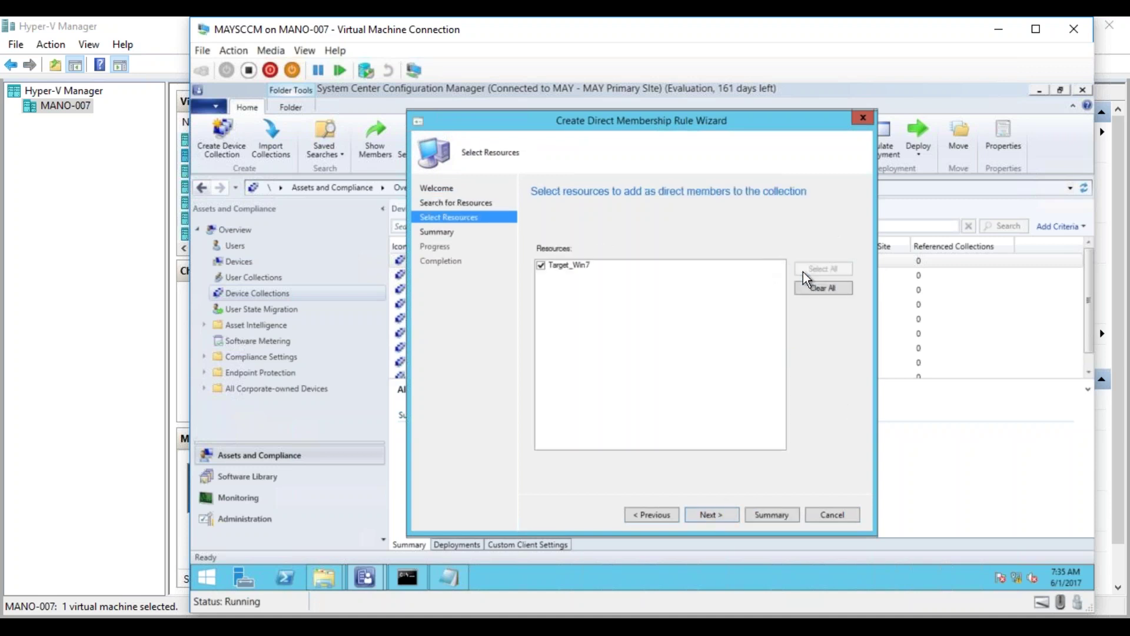
pyautogui.click(719, 514)
pyautogui.click(719, 514)
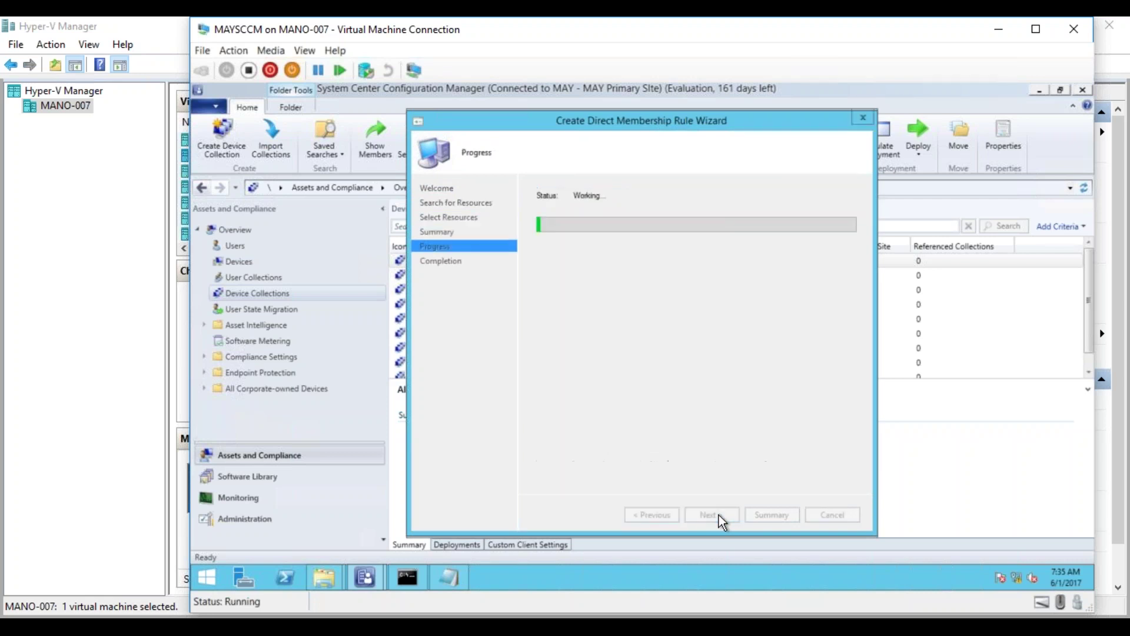
pyautogui.click(839, 517)
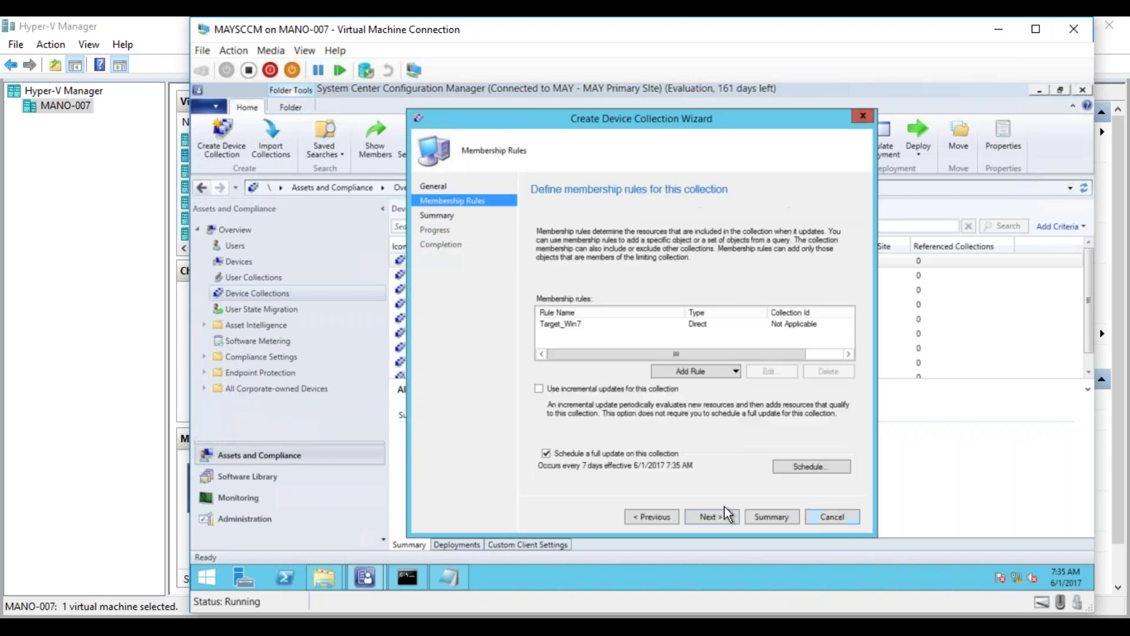
pyautogui.click(712, 517)
pyautogui.click(712, 518)
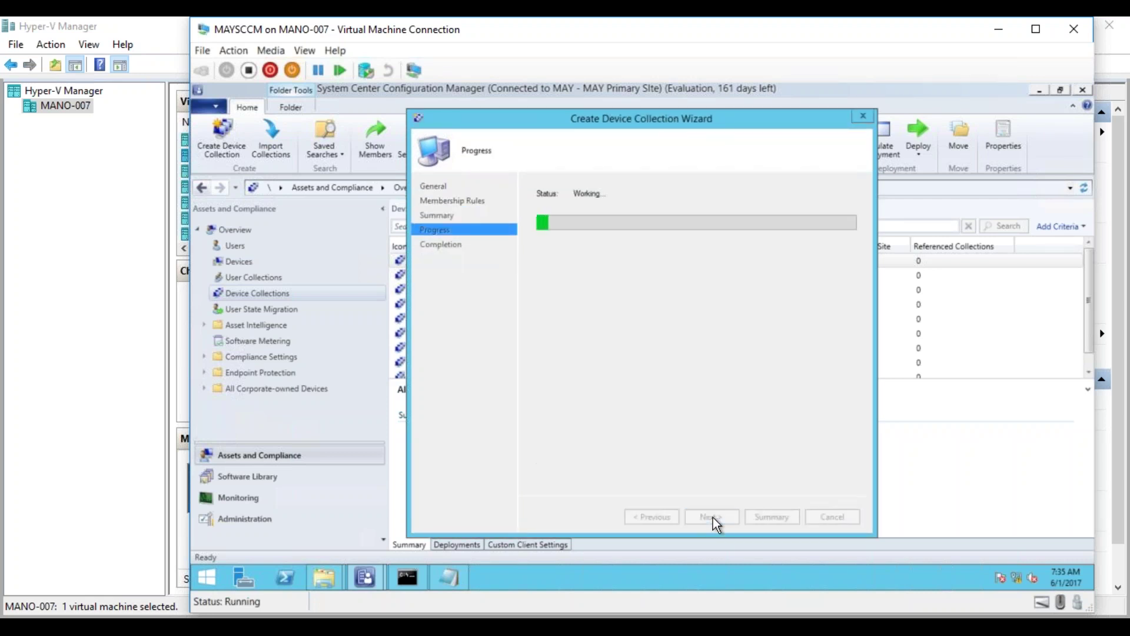
pyautogui.click(812, 515)
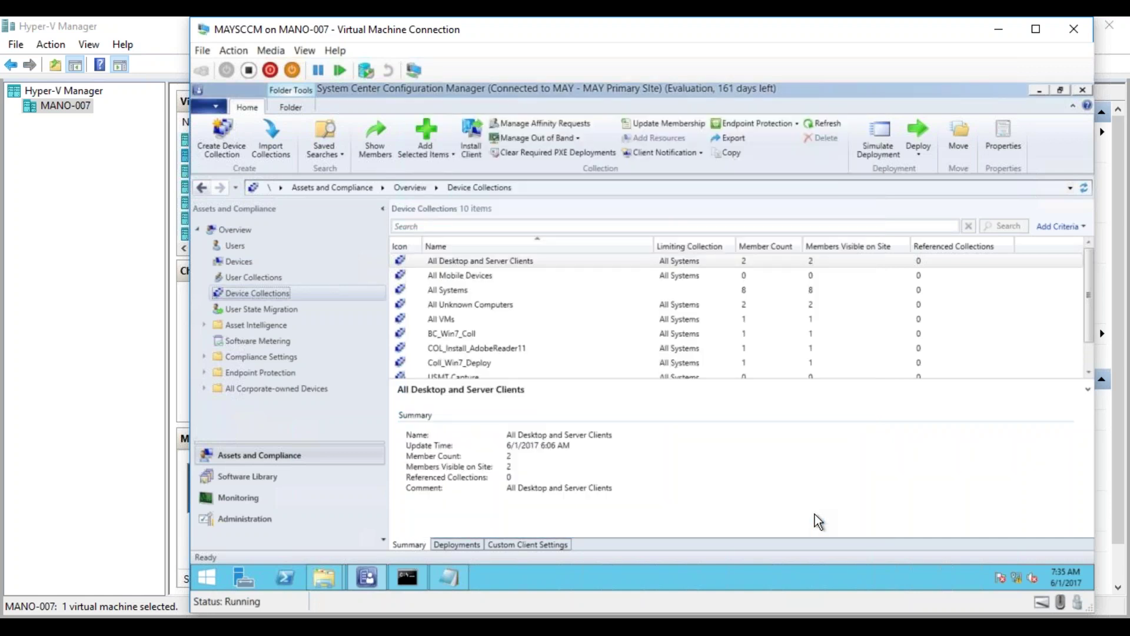
# - Run Update Membership on the USMT Capture and USMT Restore collections, confirming each
pyautogui.click(1088, 369)
pyautogui.click(482, 348)
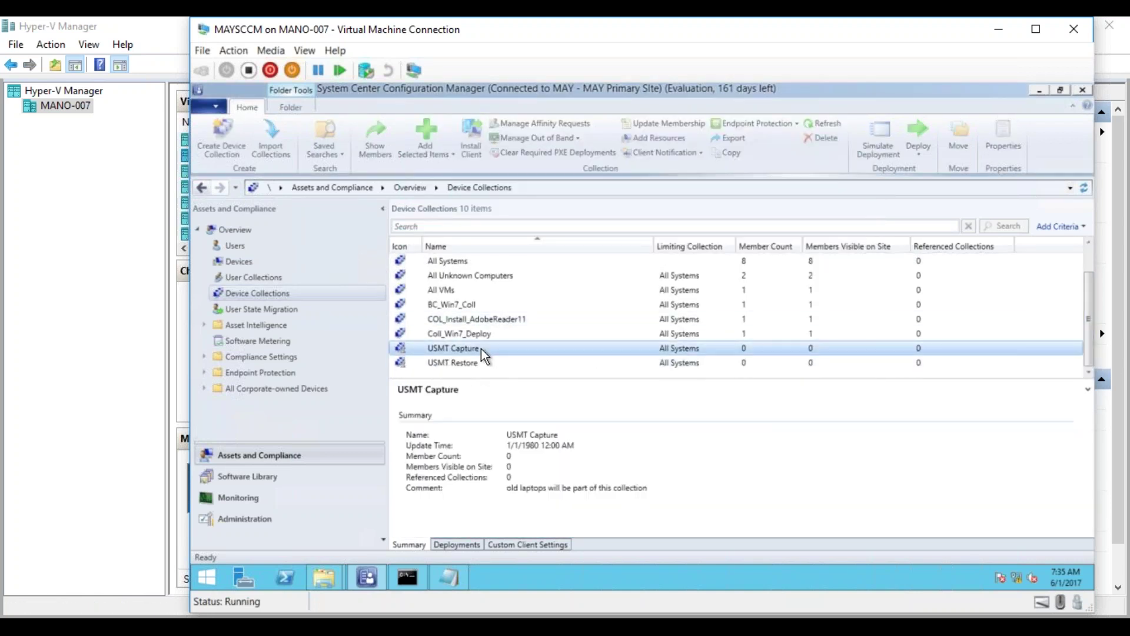
pyautogui.rightClick(481, 348)
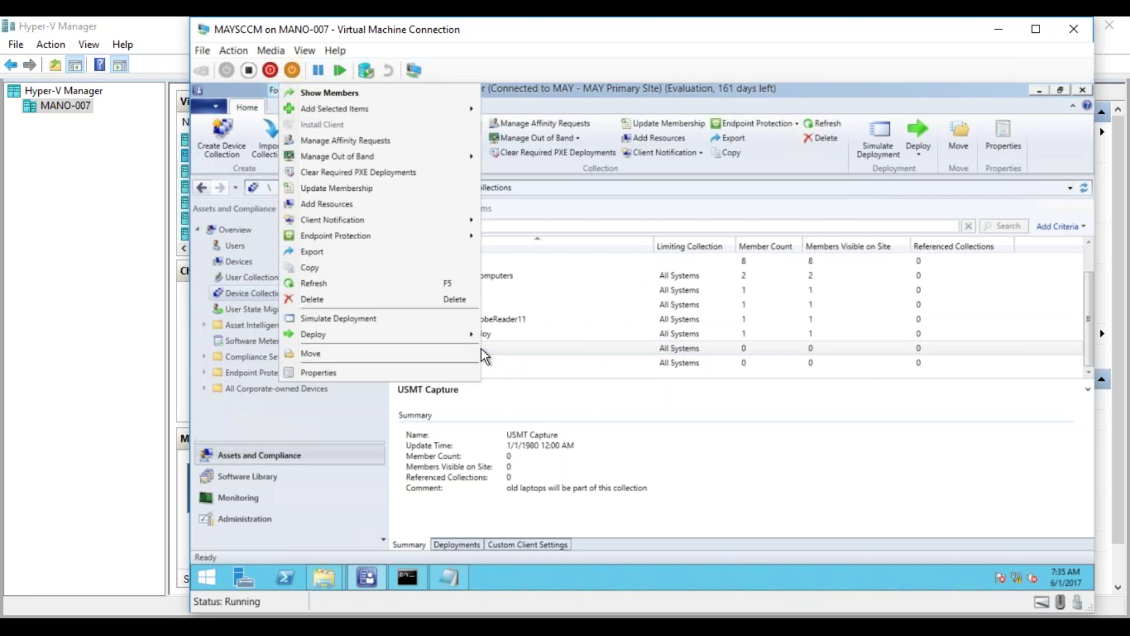
pyautogui.click(360, 188)
pyautogui.click(701, 384)
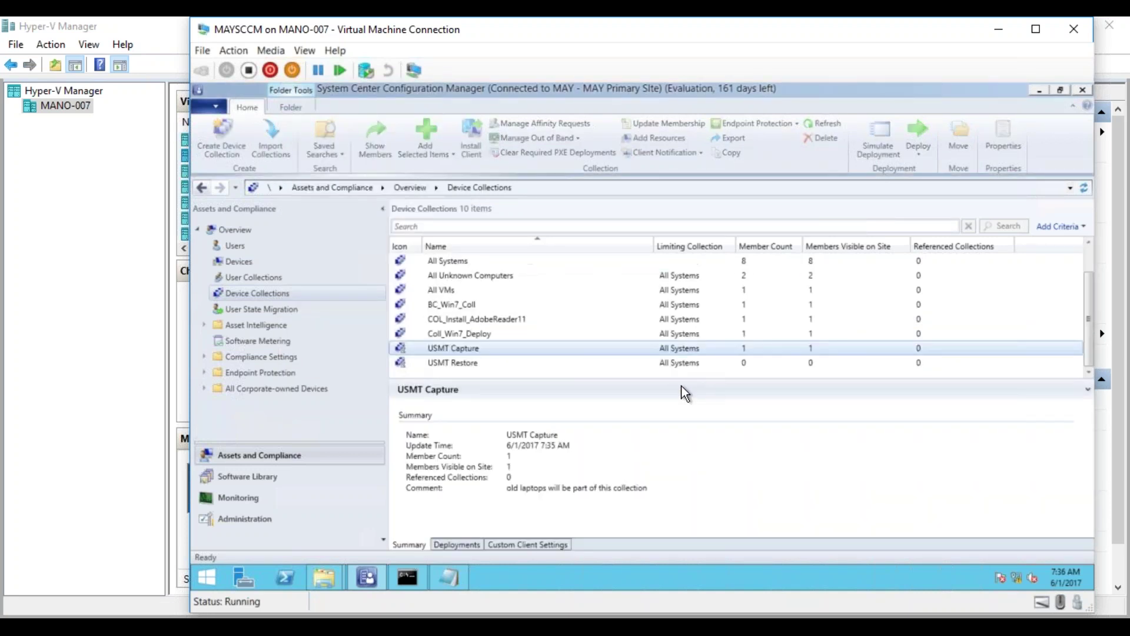
pyautogui.click(472, 364)
pyautogui.rightClick(472, 363)
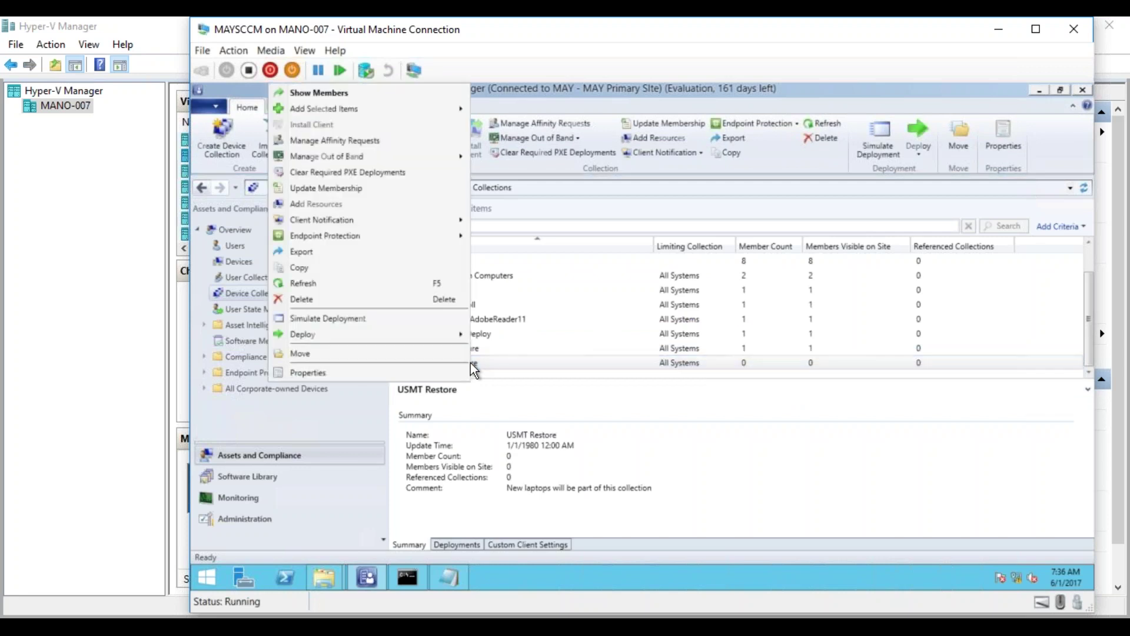
pyautogui.click(378, 187)
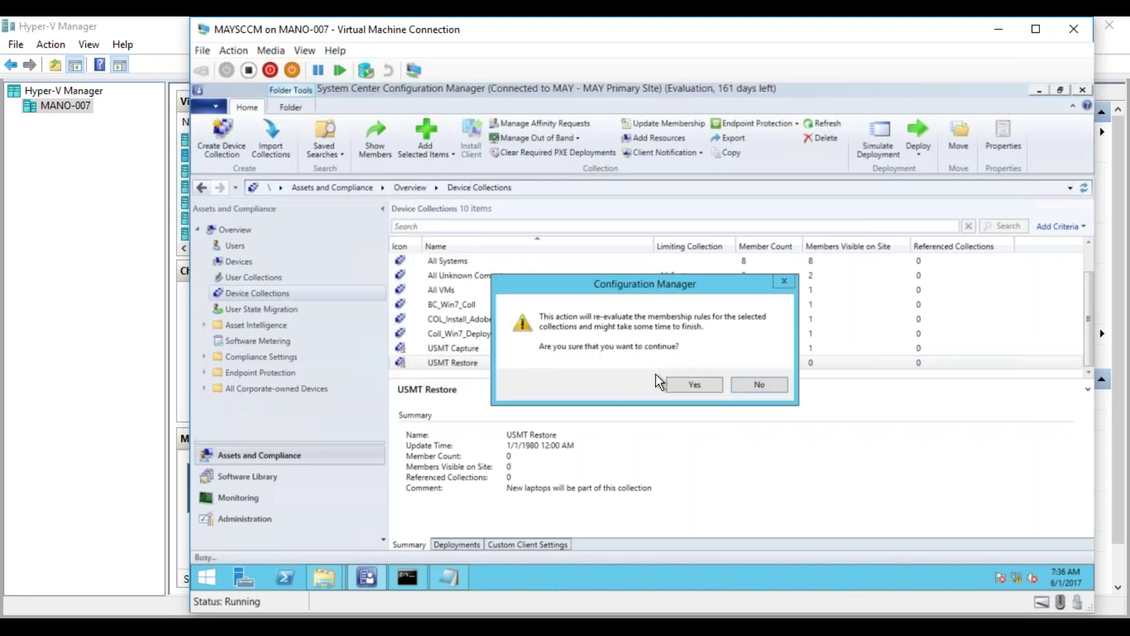
pyautogui.click(679, 383)
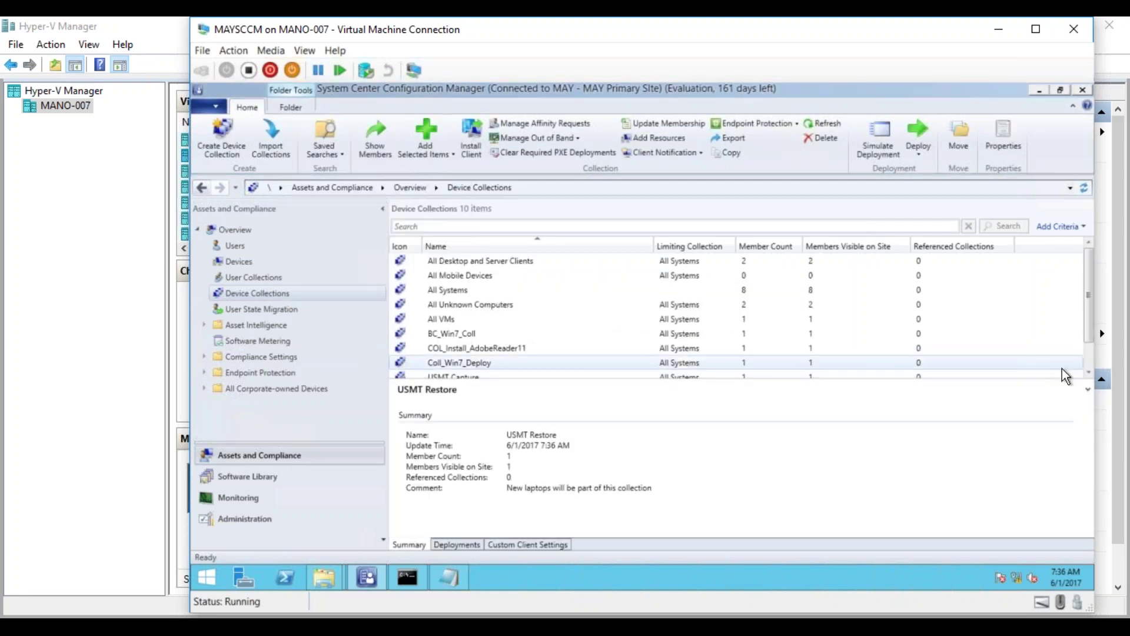
pyautogui.click(1088, 372)
pyautogui.click(1088, 373)
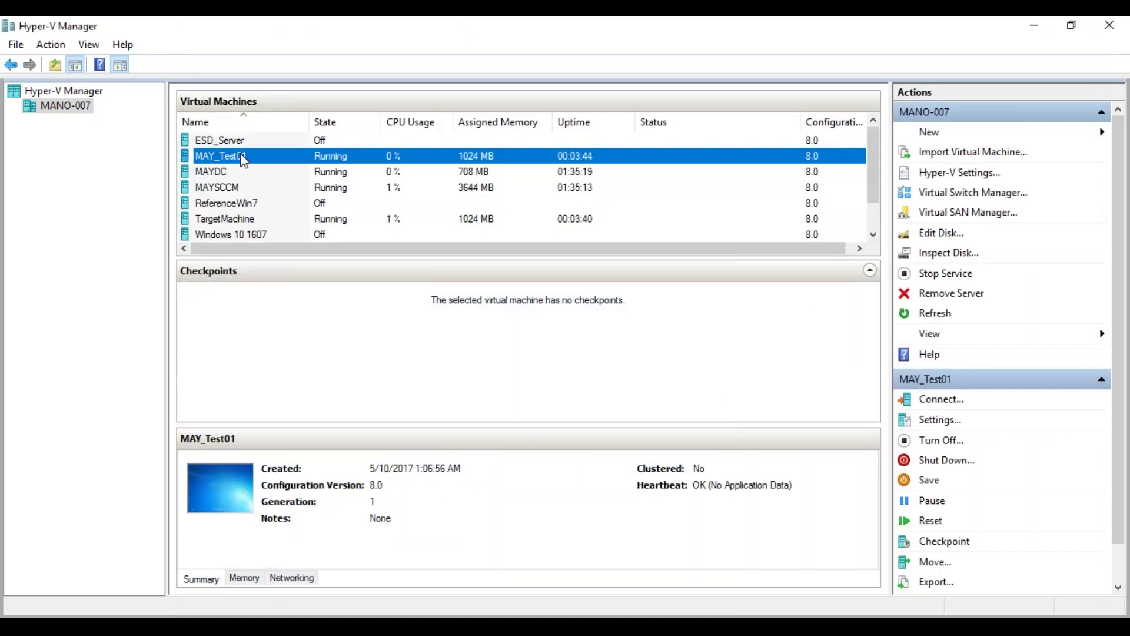
# - Connect to MAY_Test01 and log on as the Maylab domain Administrator with the account password
pyautogui.doubleClick(244, 157)
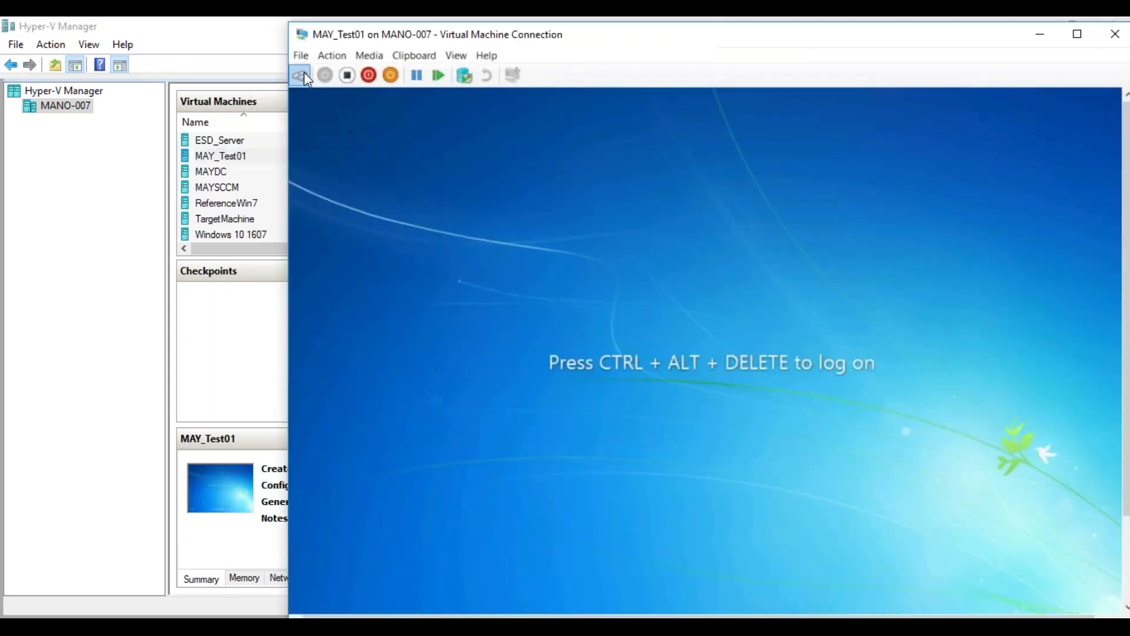
pyautogui.click(302, 74)
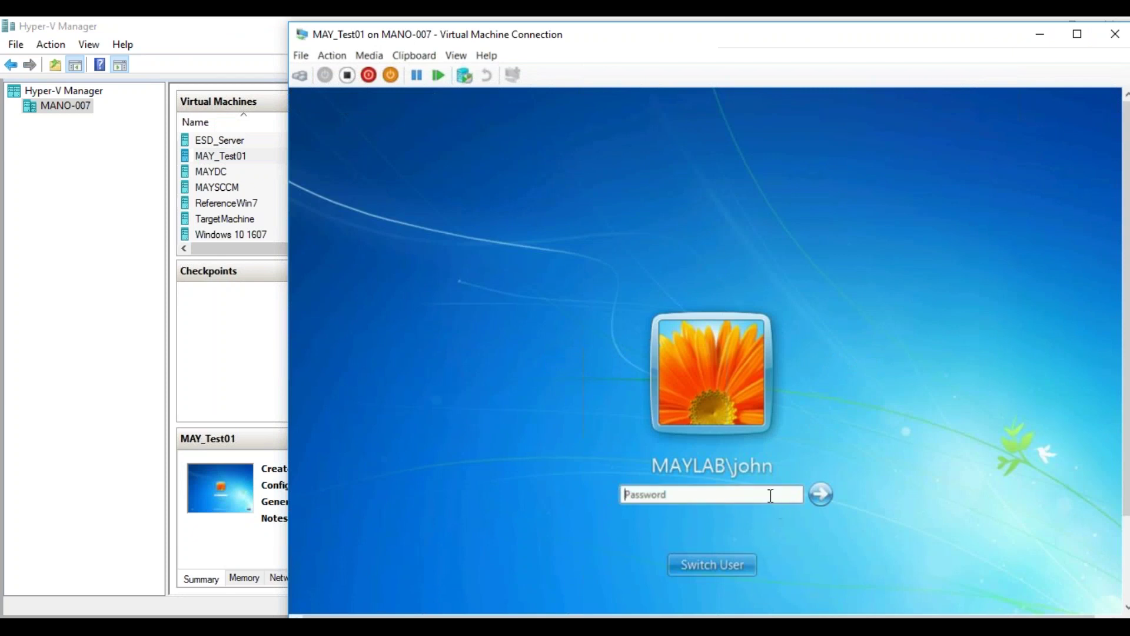
pyautogui.click(771, 496)
pyautogui.click(734, 564)
pyautogui.click(785, 471)
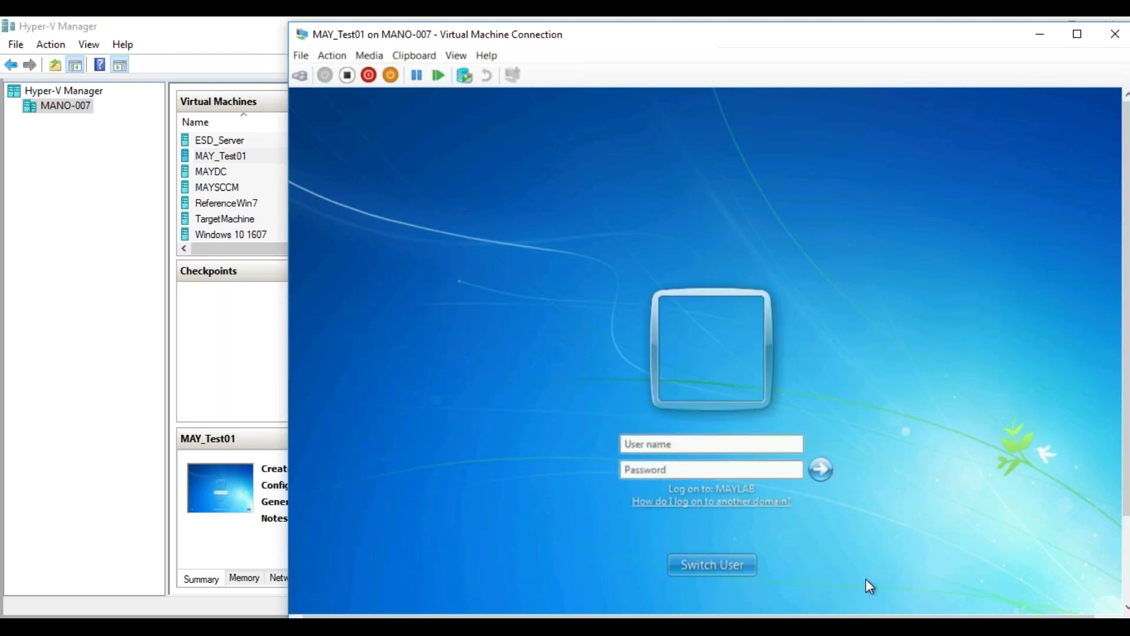
pyautogui.write('Maylab\\Administrator')
pyautogui.press('Tab')
pyautogui.write('P•••••••')
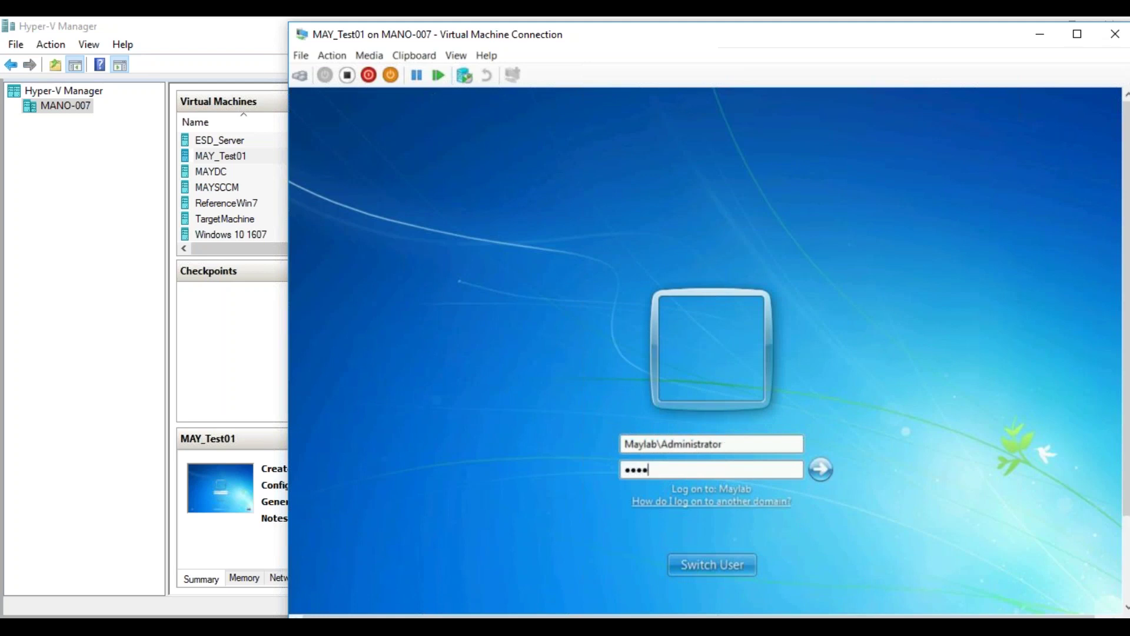
pyautogui.press('Return')
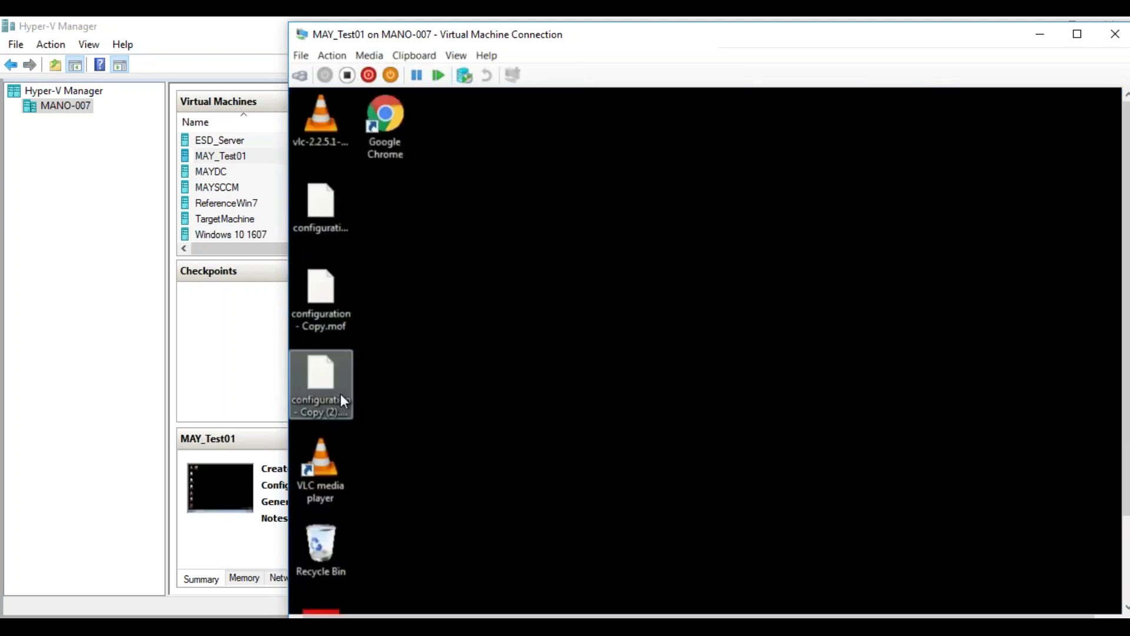
# - Create a new text document with the default name at the root of C: in the VM
pyautogui.moveTo(669, 41); pyautogui.dragTo(708, 18)
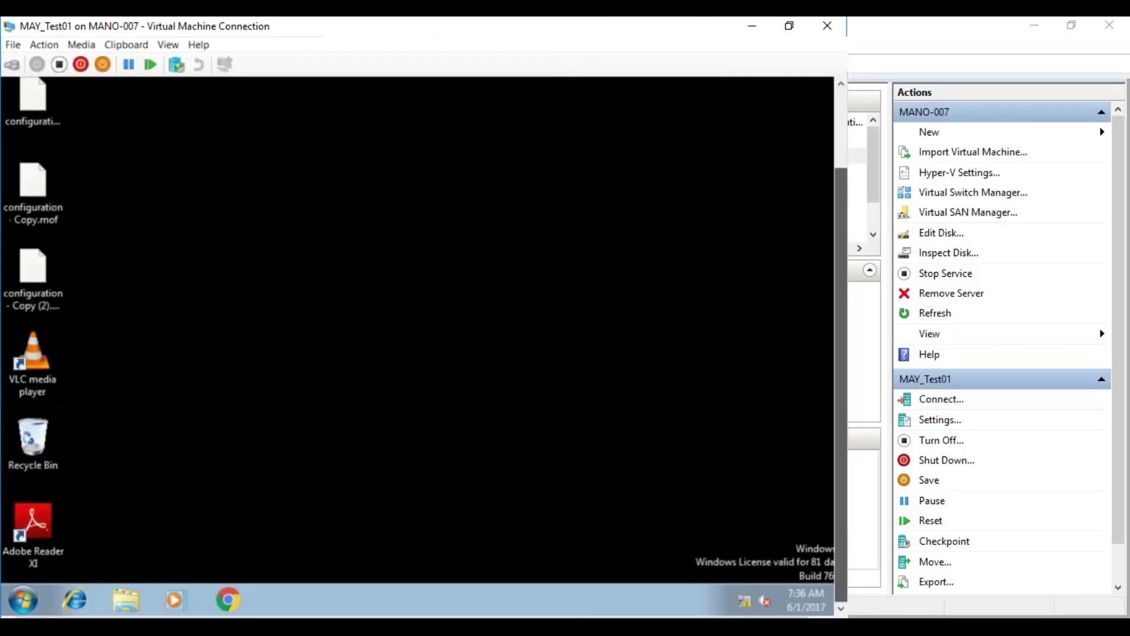
pyautogui.moveTo(588, 40); pyautogui.dragTo(753, 40)
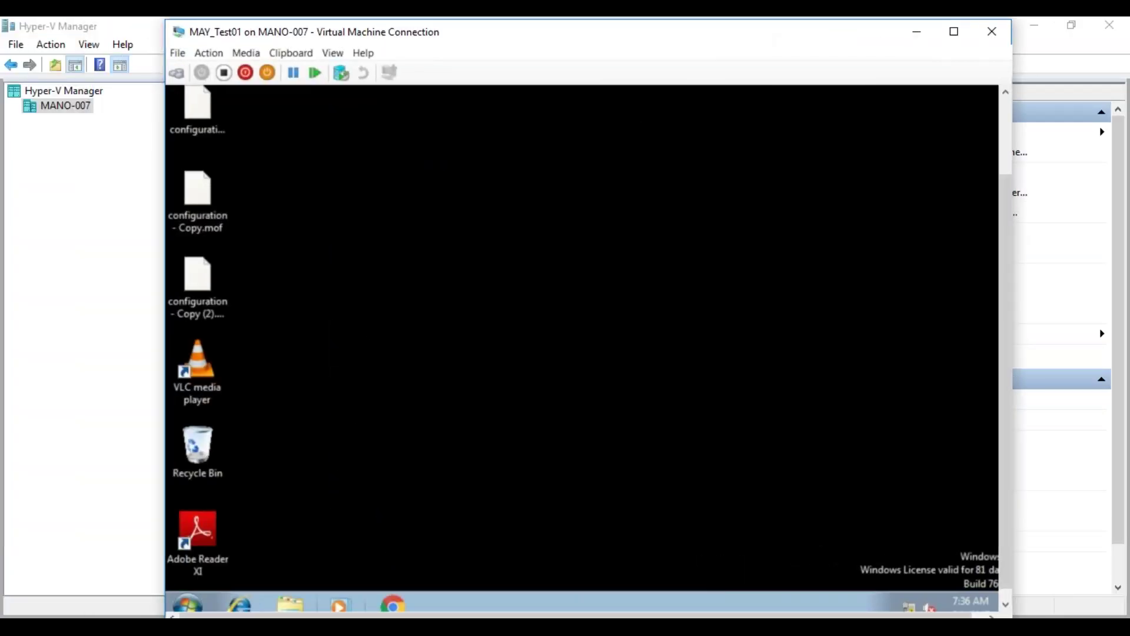
pyautogui.click(290, 603)
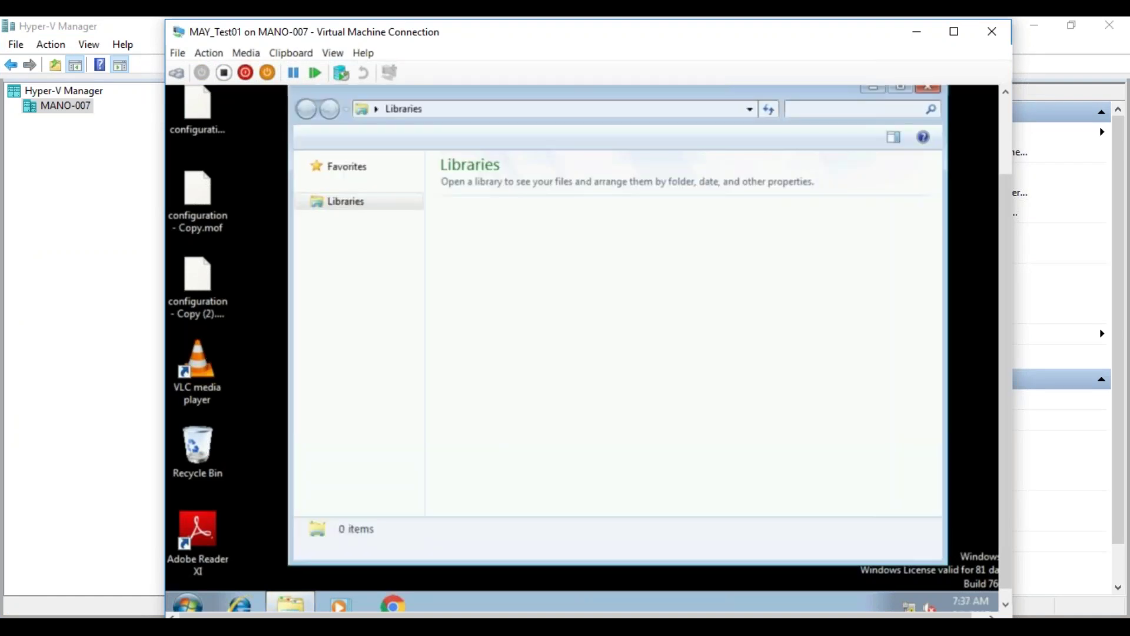
pyautogui.click(369, 375)
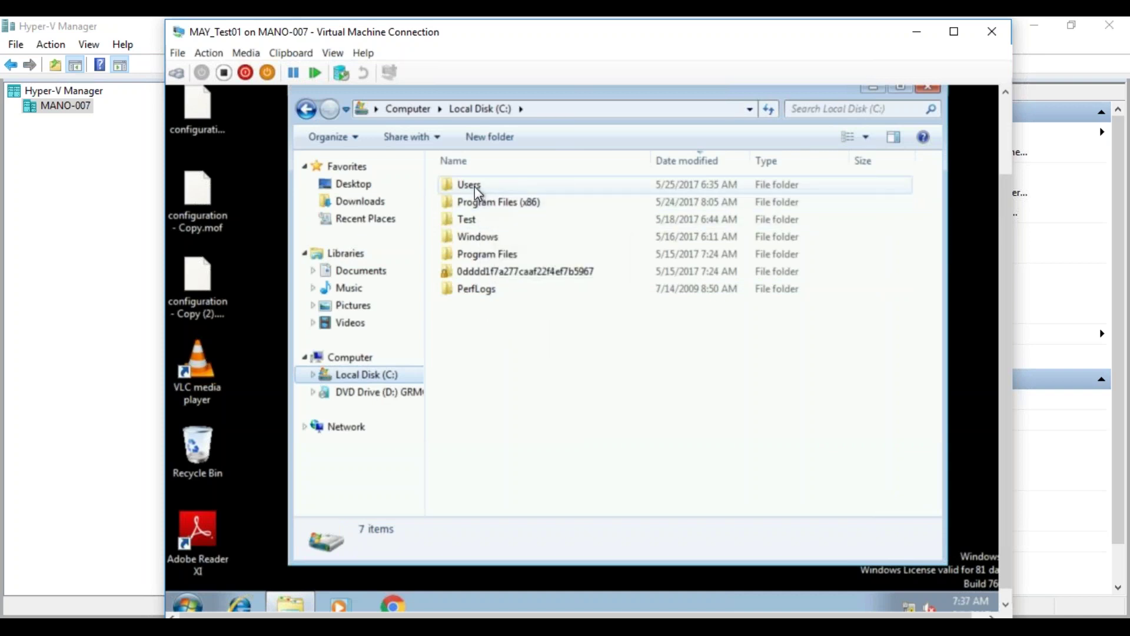
pyautogui.rightClick(477, 310)
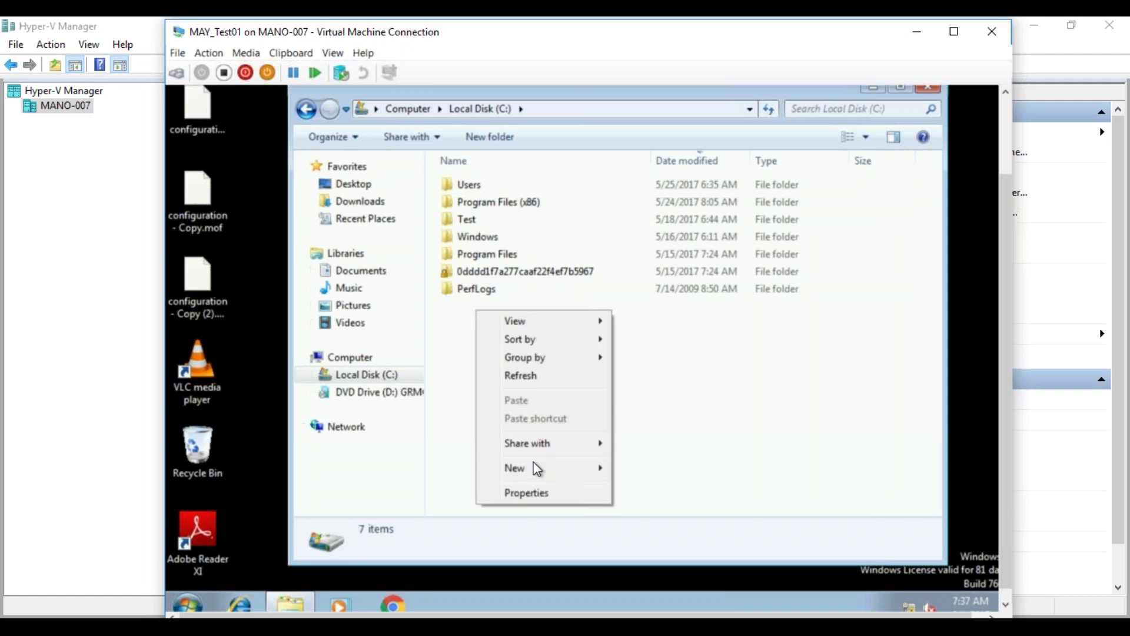
pyautogui.moveTo(535, 471)
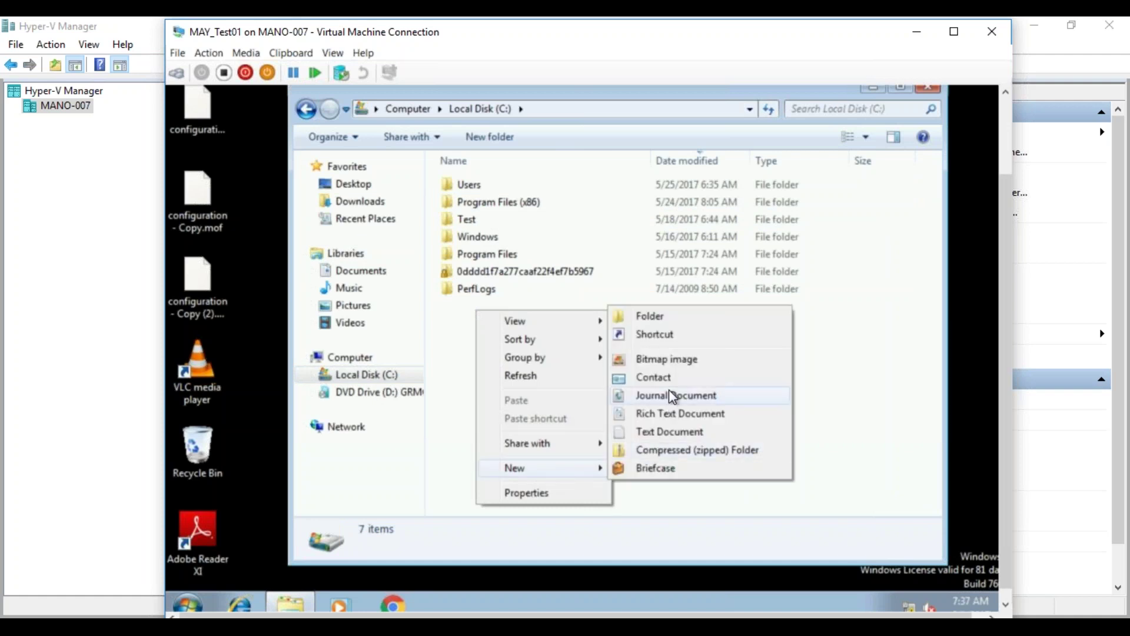
pyautogui.click(663, 430)
pyautogui.click(584, 400)
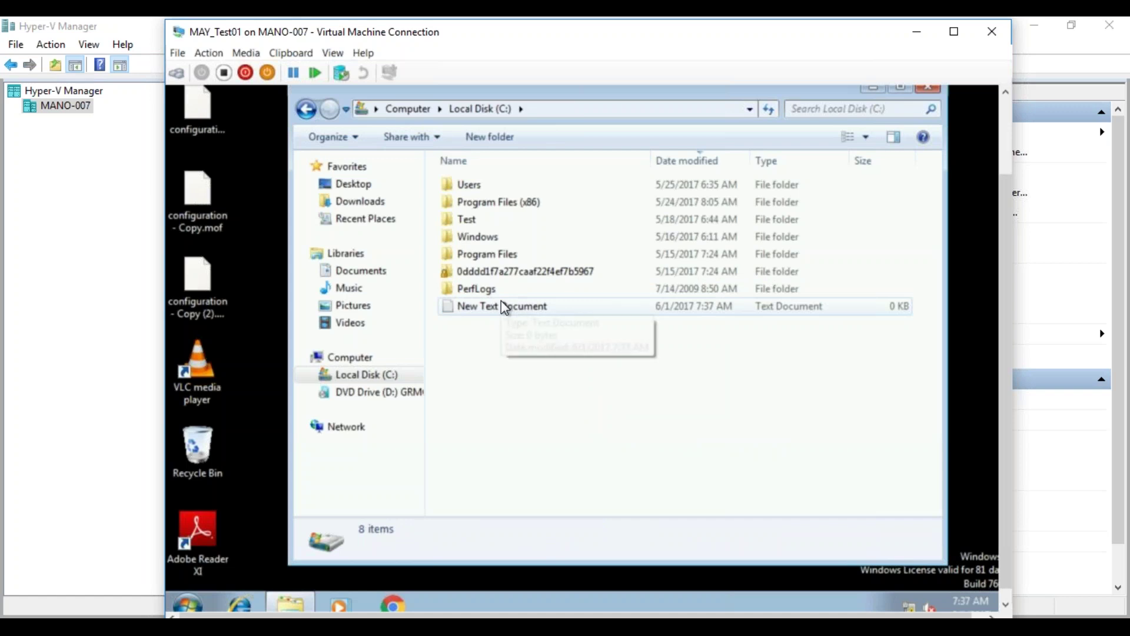
# - Create a userdata text document and a Userimage bitmap in the Administrator's My Documents
pyautogui.doubleClick(475, 187)
pyautogui.doubleClick(480, 189)
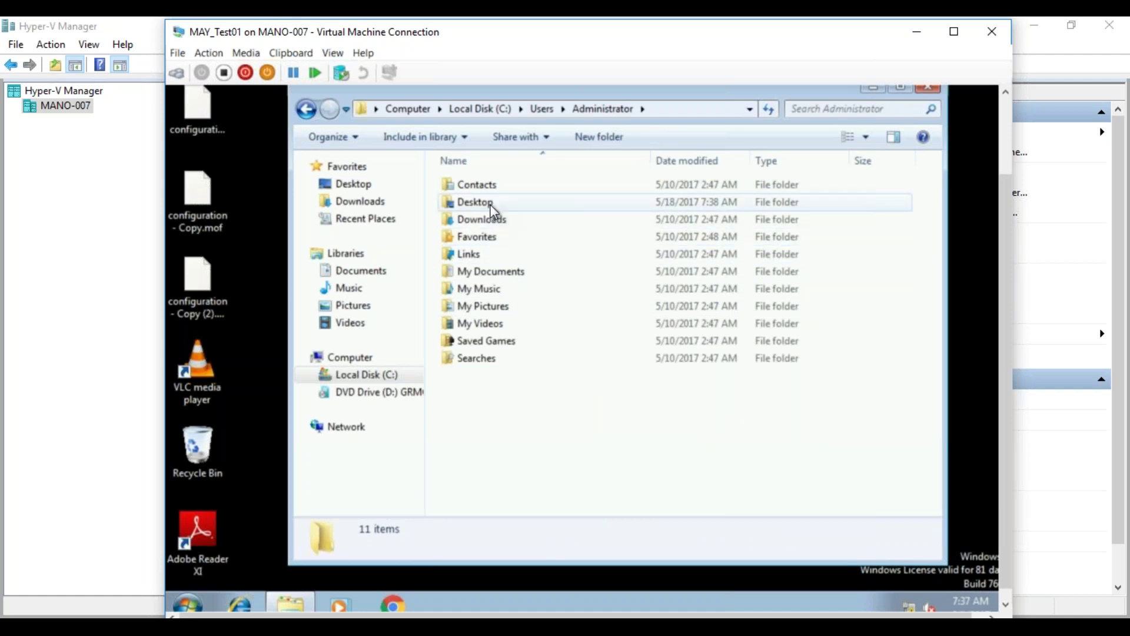
pyautogui.doubleClick(491, 272)
pyautogui.rightClick(537, 283)
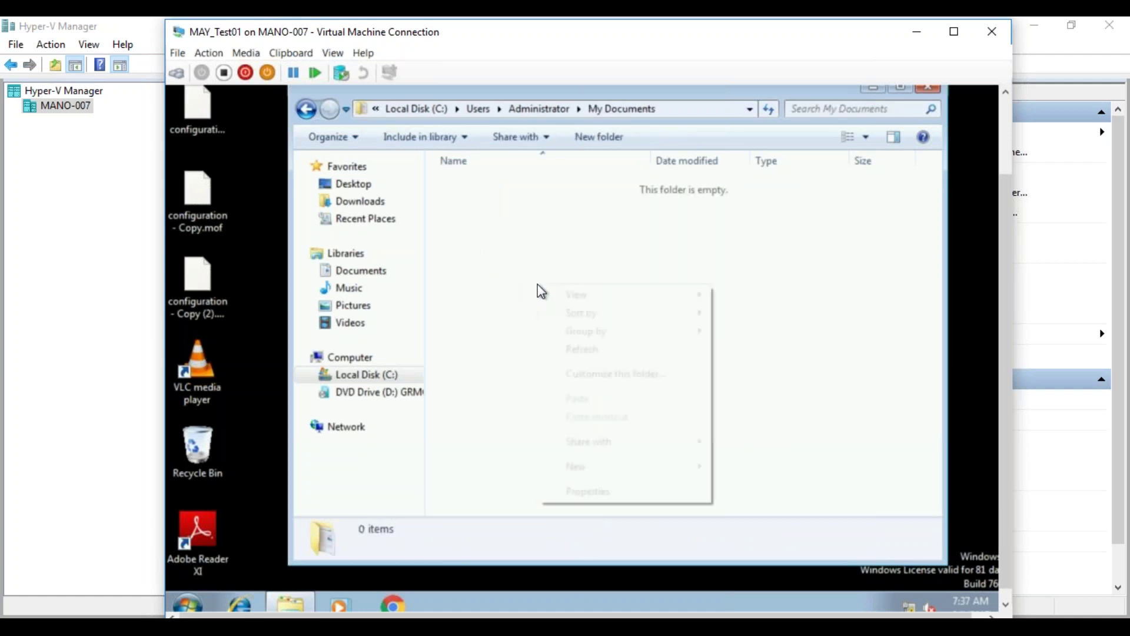
pyautogui.moveTo(615, 470)
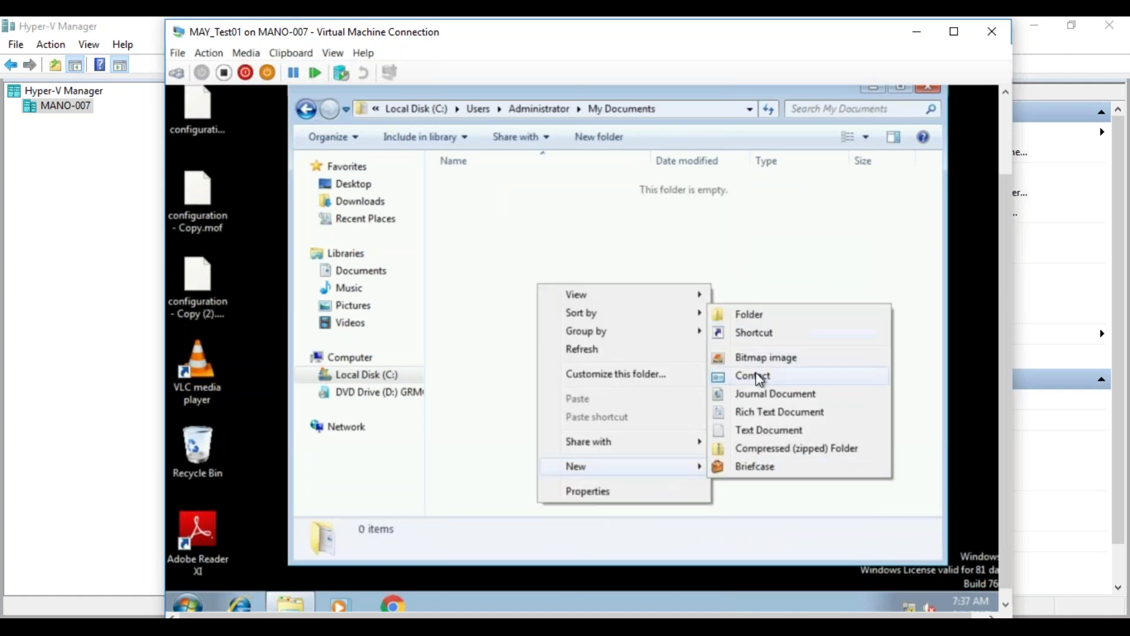
pyautogui.click(762, 430)
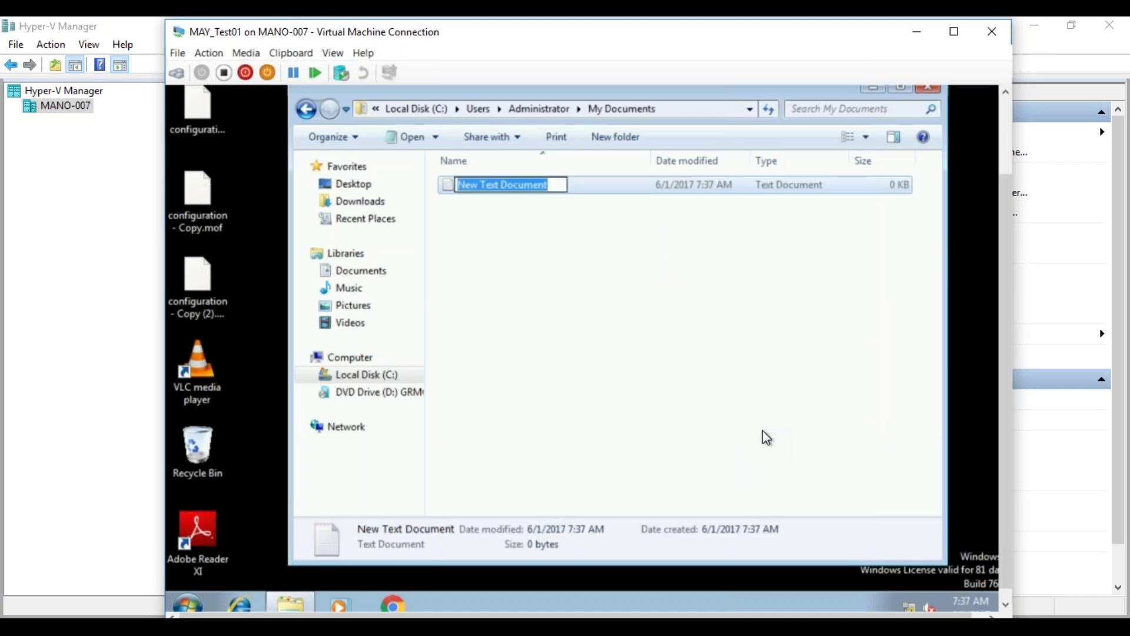
pyautogui.write('userdata')
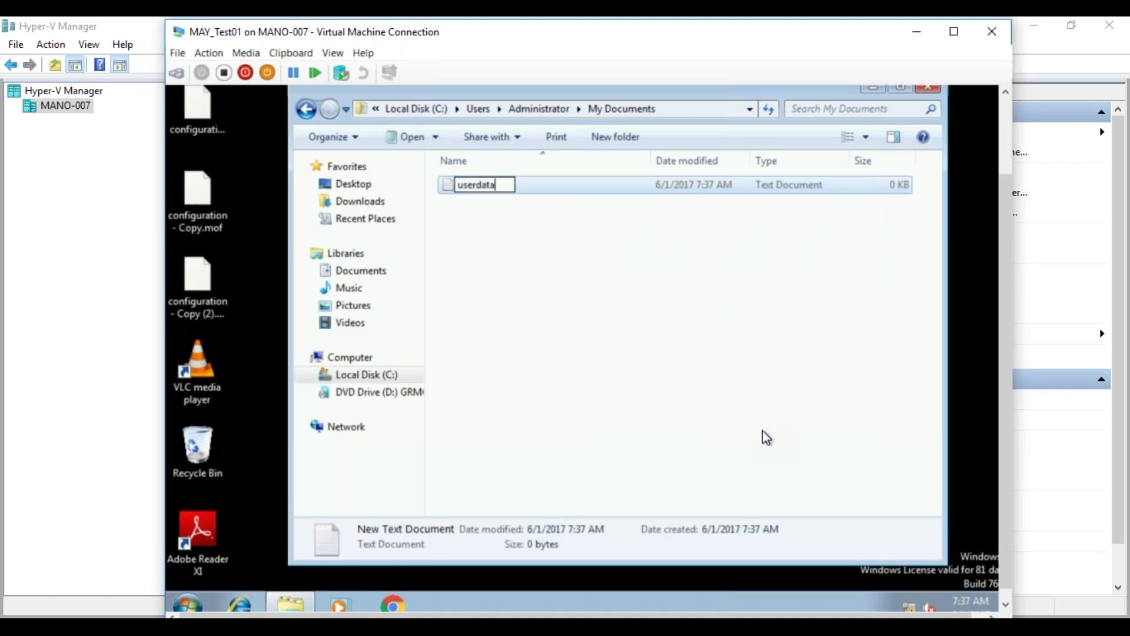
pyautogui.click(753, 422)
pyautogui.rightClick(500, 252)
pyautogui.moveTo(616, 450)
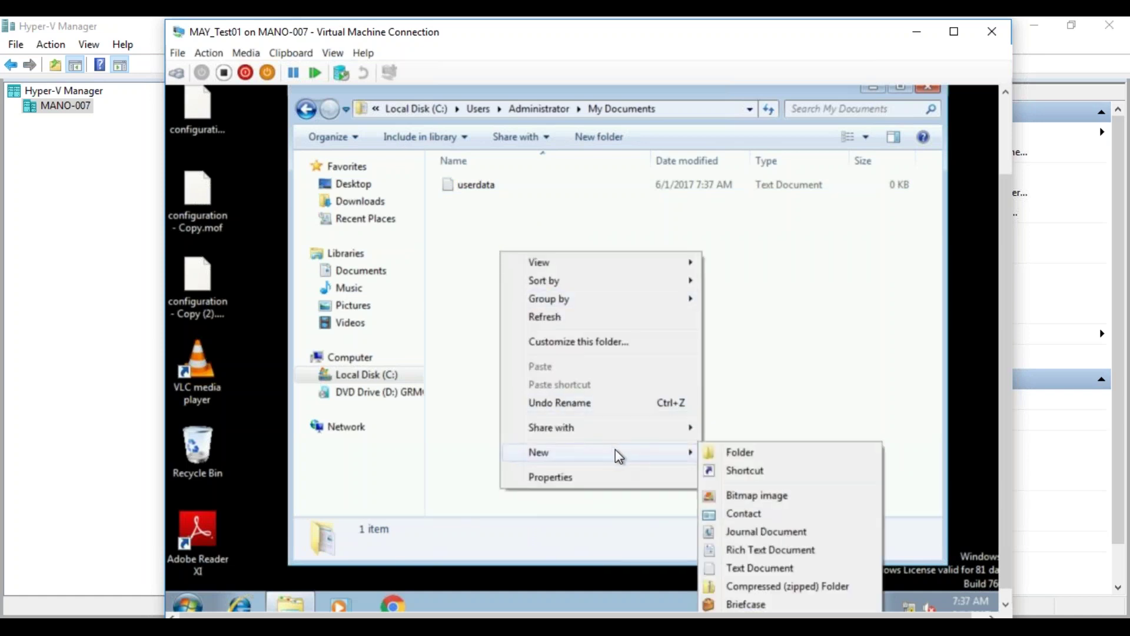
pyautogui.click(757, 495)
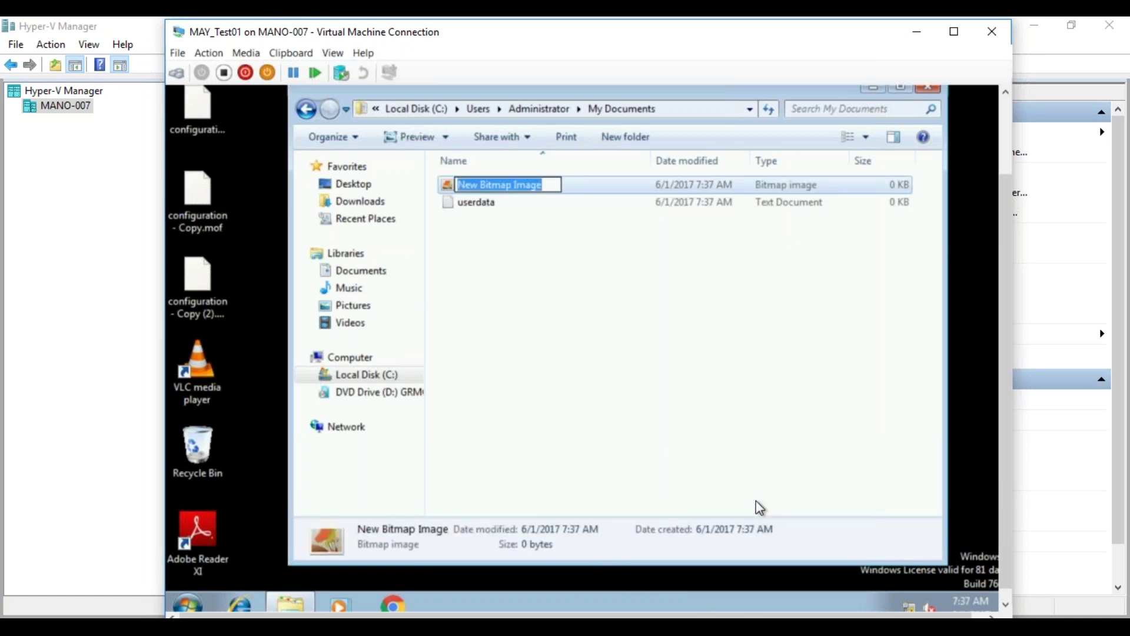
pyautogui.write('Userimage')
pyautogui.click(717, 405)
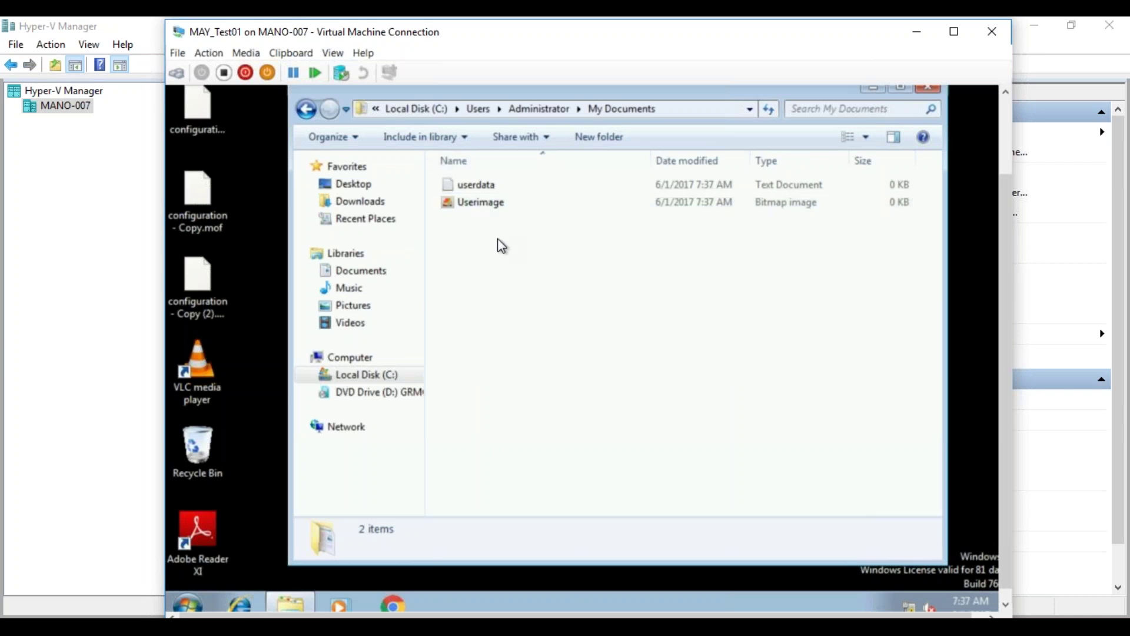
# - Create a compressed folder named Userdata on the desktop
pyautogui.click(929, 90)
pyautogui.rightClick(350, 216)
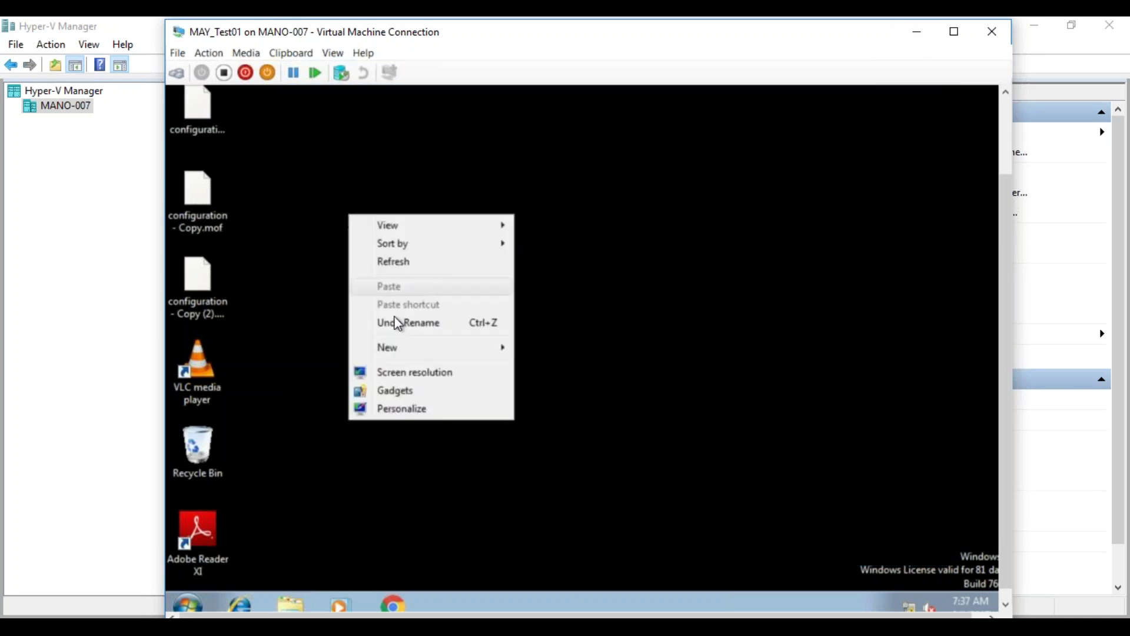
pyautogui.moveTo(412, 353)
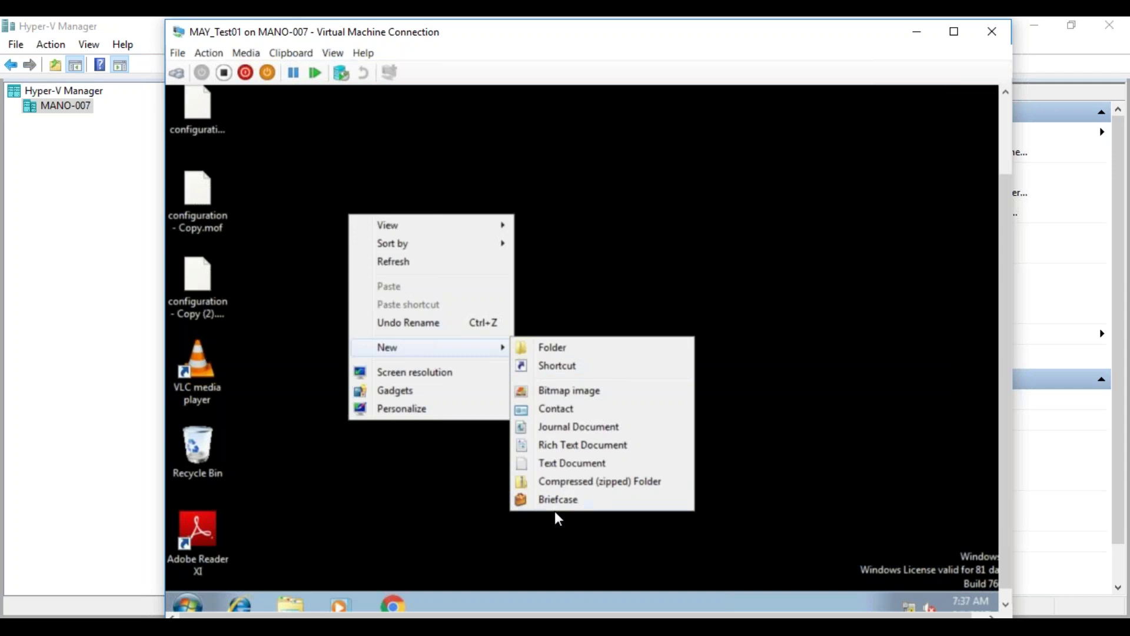
pyautogui.click(587, 484)
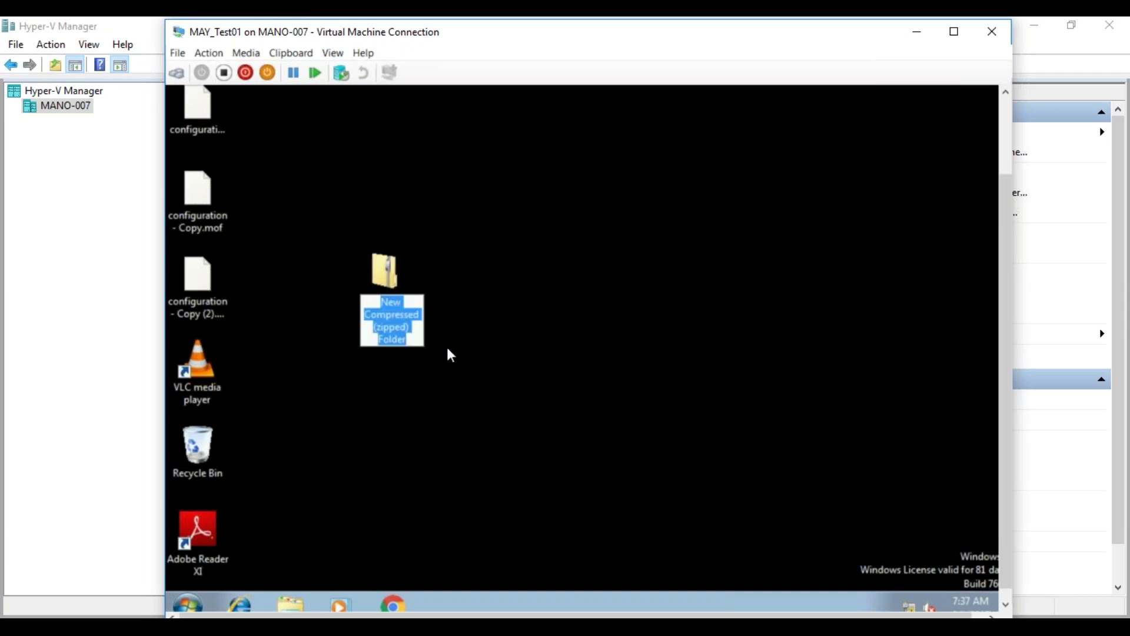
pyautogui.write('Userdata')
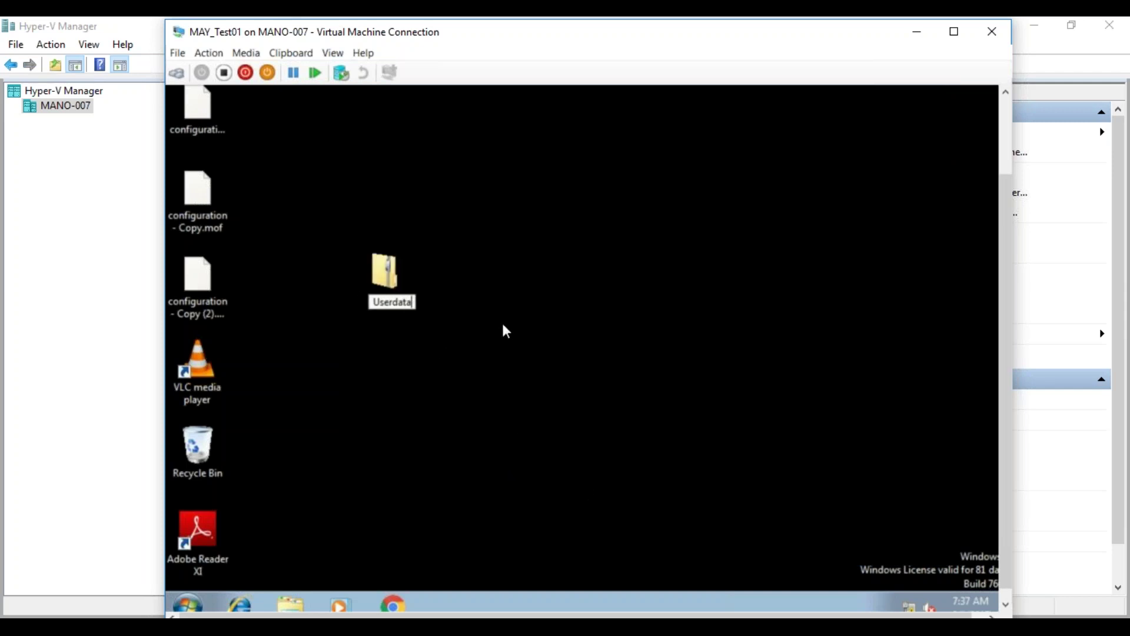
pyautogui.press('Return')
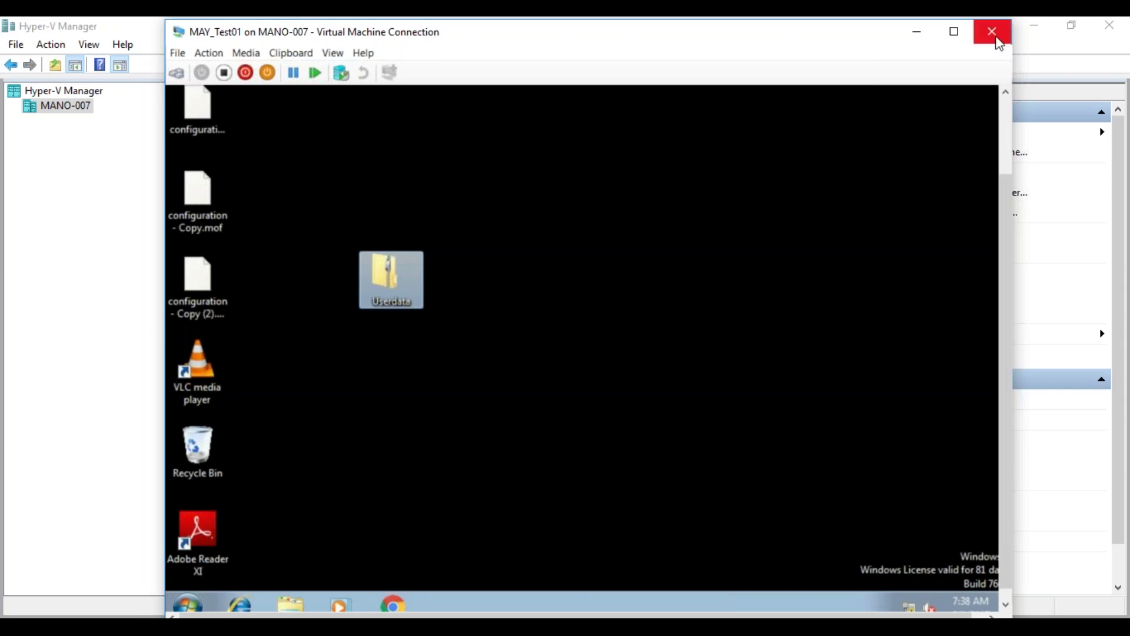
# - Close the MAY_Test01 window, return to MAYSCCM and check the USMT Capture collection's actions
pyautogui.click(919, 32)
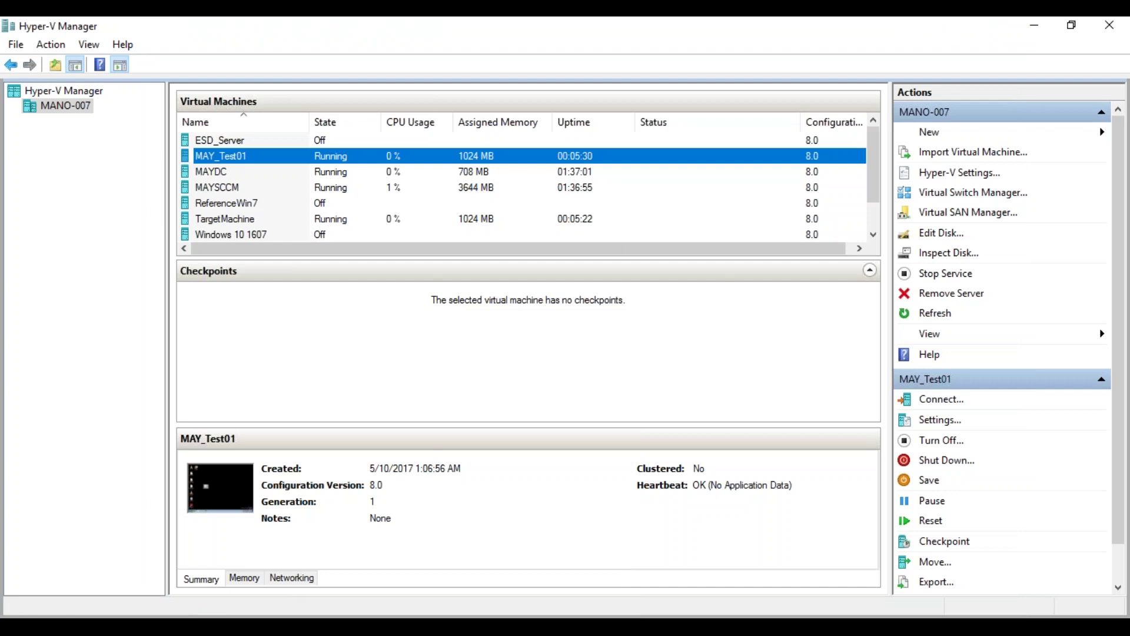
pyautogui.click(161, 539)
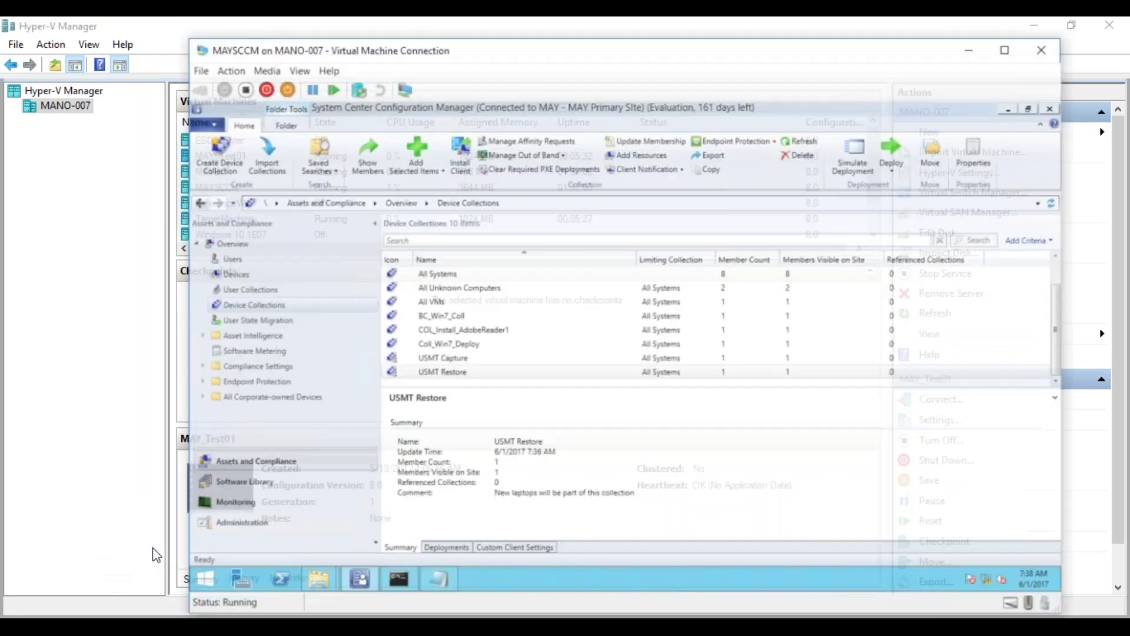
pyautogui.rightClick(464, 348)
pyautogui.moveTo(411, 337)
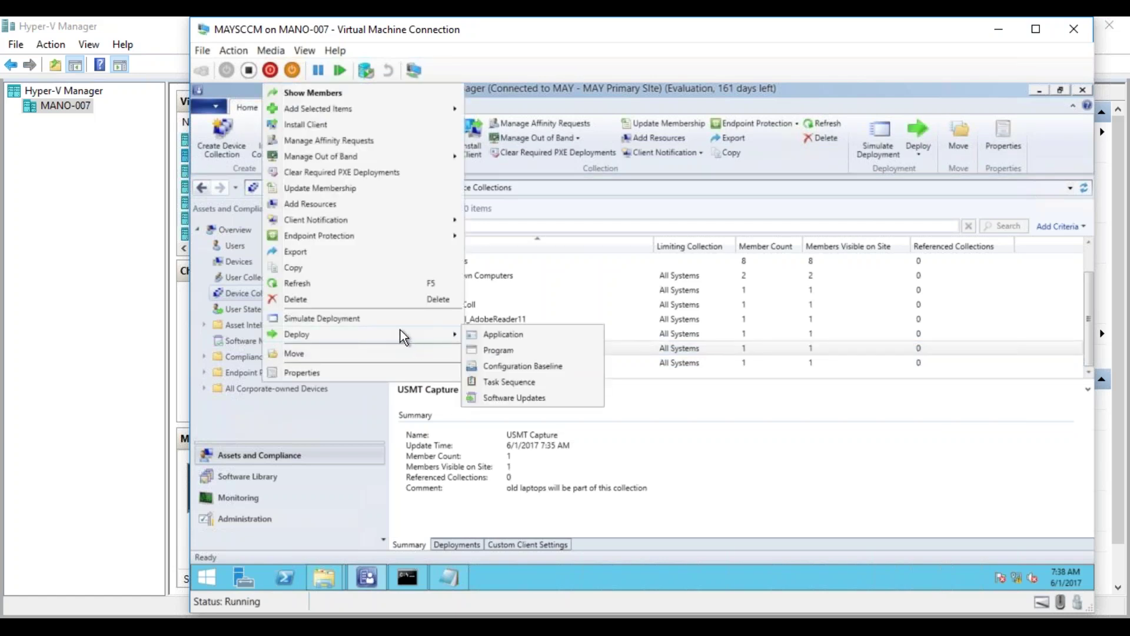
pyautogui.click(719, 382)
# - Start deploying the USMT Capture Only task sequence from Software Library > Task Sequences
pyautogui.click(283, 478)
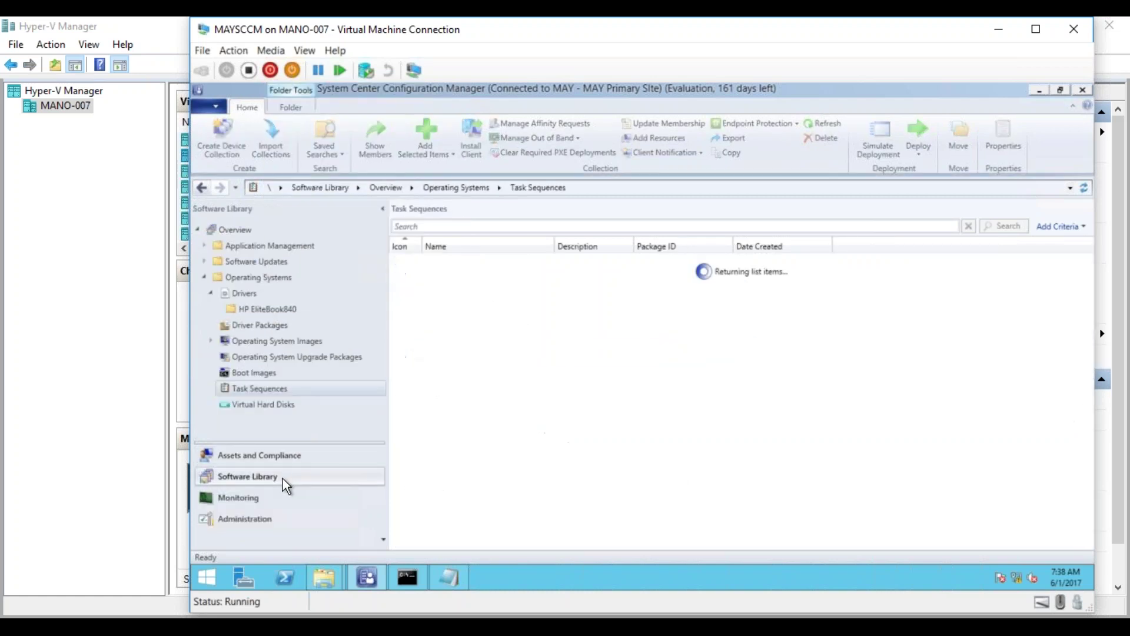
pyautogui.click(484, 296)
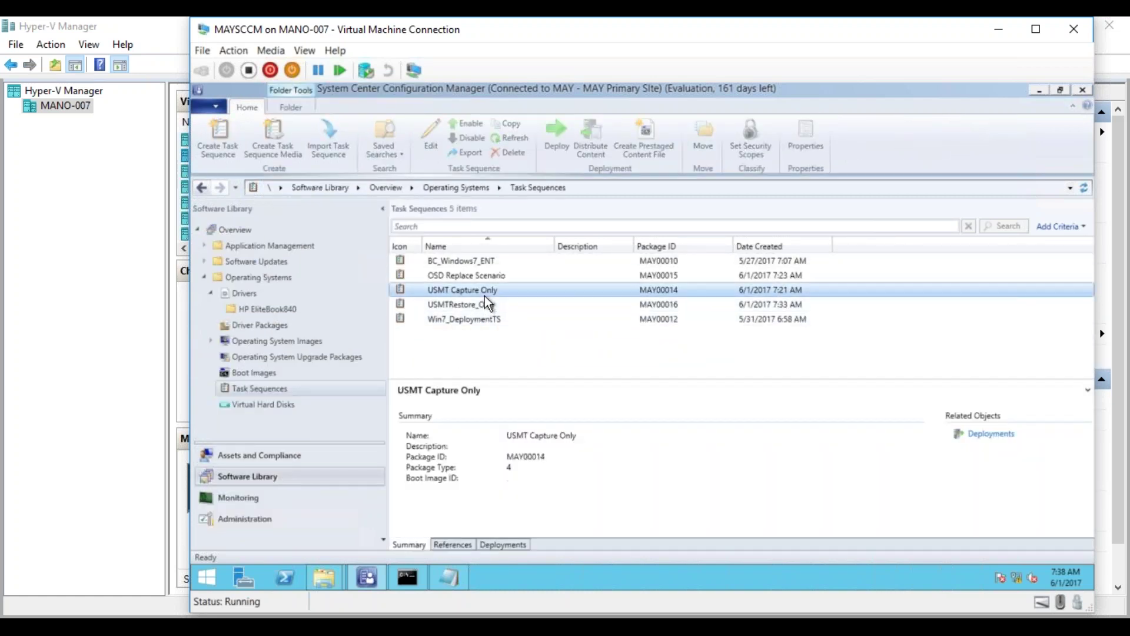
pyautogui.rightClick(485, 296)
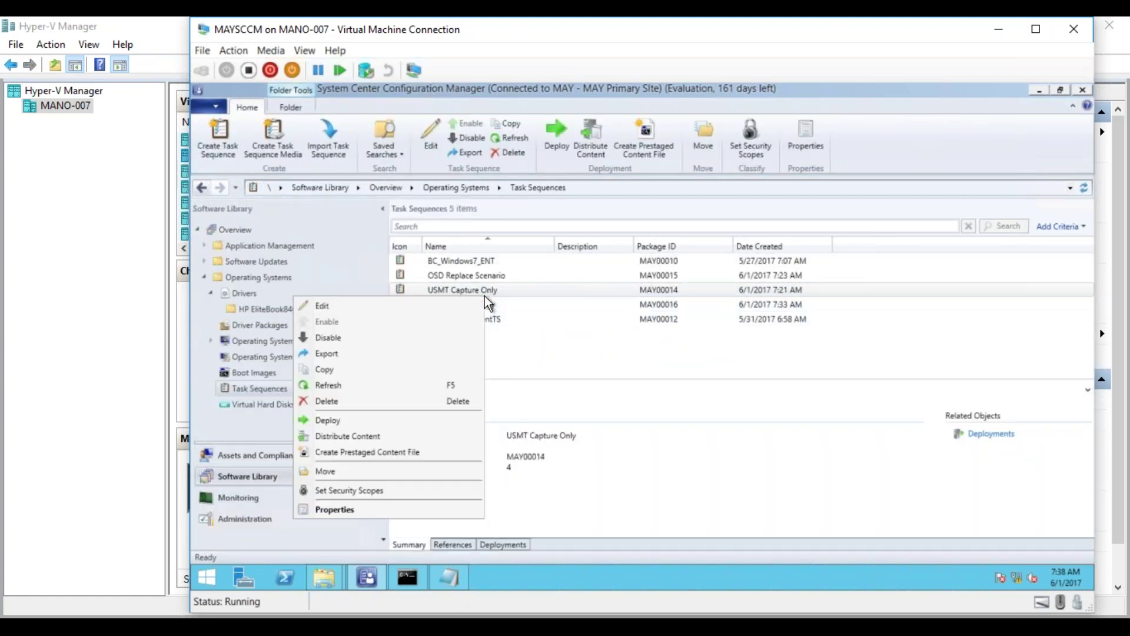
pyautogui.click(386, 421)
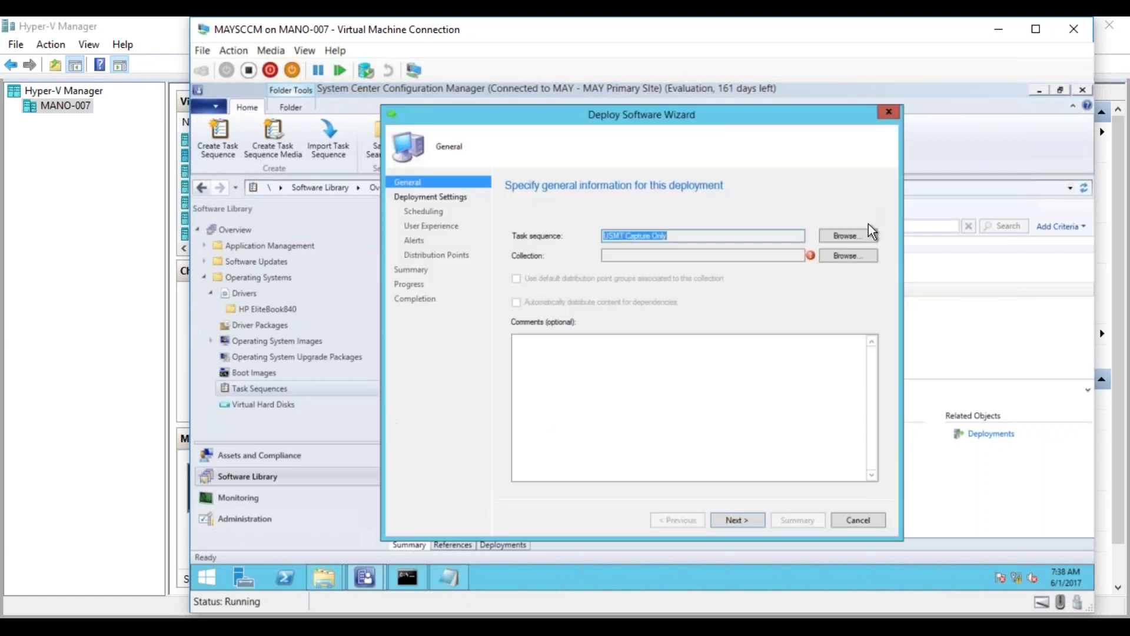
# - Target the USMT Capture collection, accepting the high-risk deployment warning
pyautogui.click(852, 255)
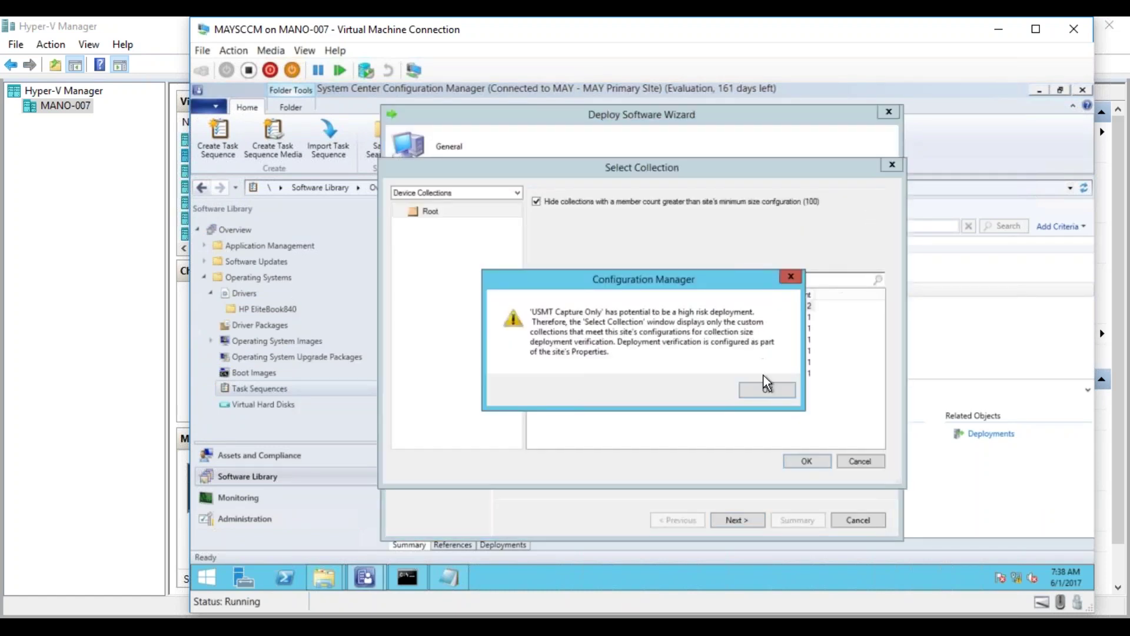
pyautogui.click(766, 390)
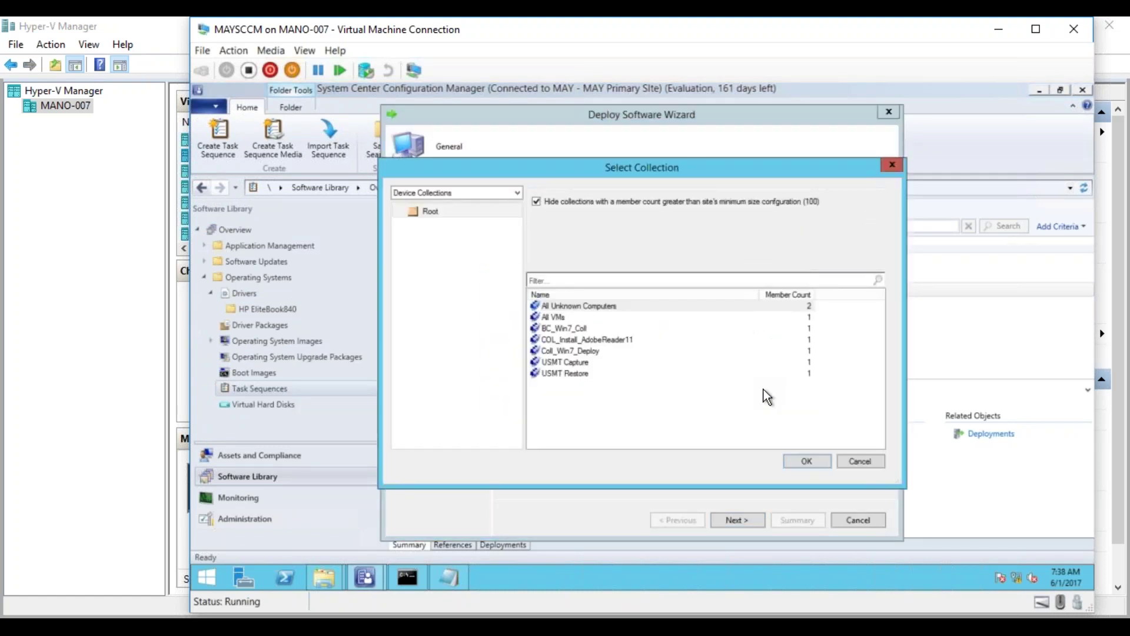
pyautogui.click(580, 364)
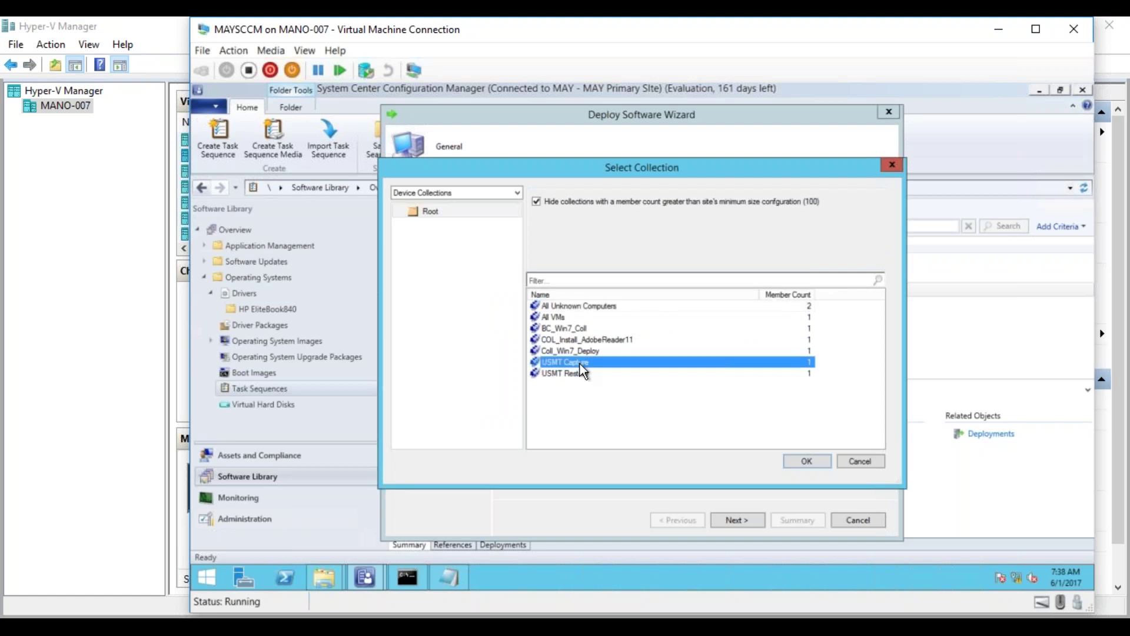
pyautogui.click(793, 458)
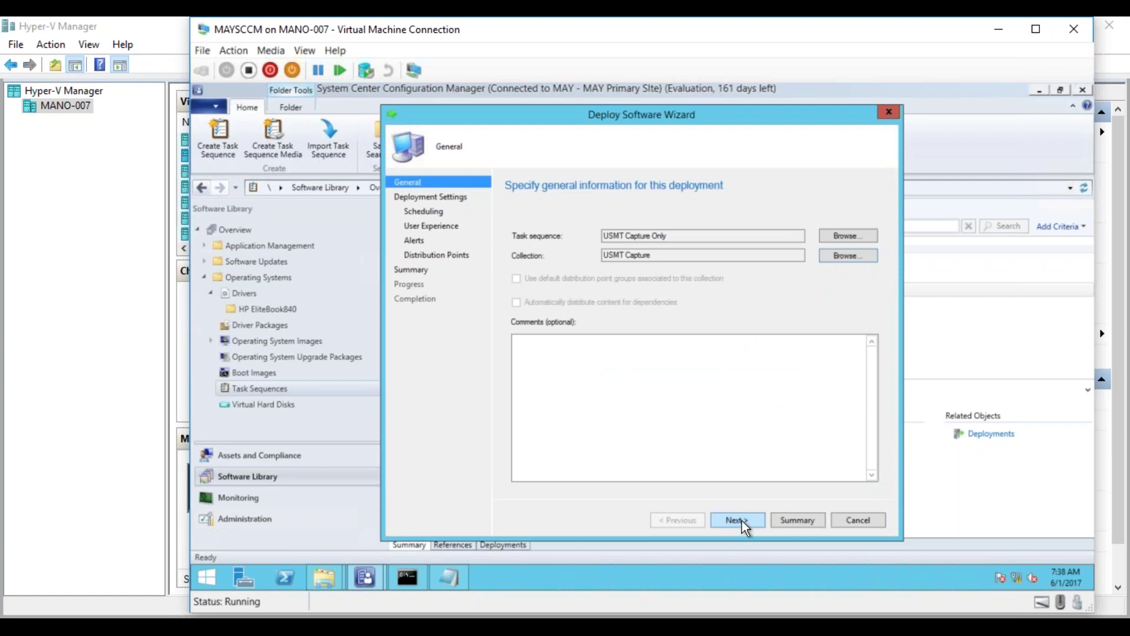
pyautogui.click(742, 520)
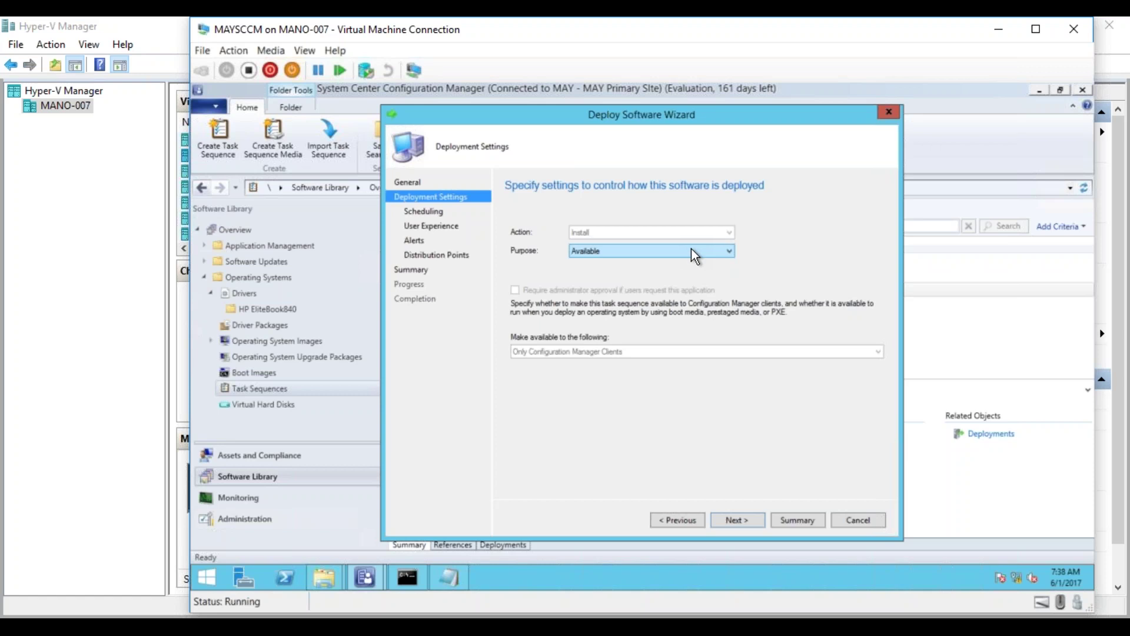
# - Keep the purpose Available and accept the scheduling, user experience and alert defaults
pyautogui.click(695, 254)
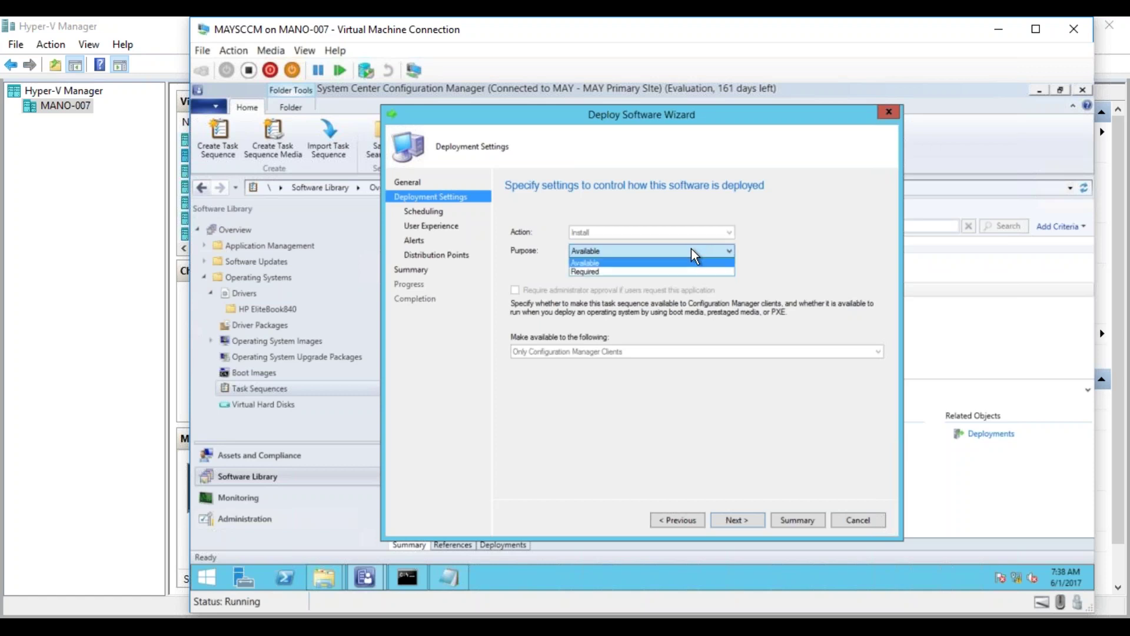
pyautogui.click(686, 262)
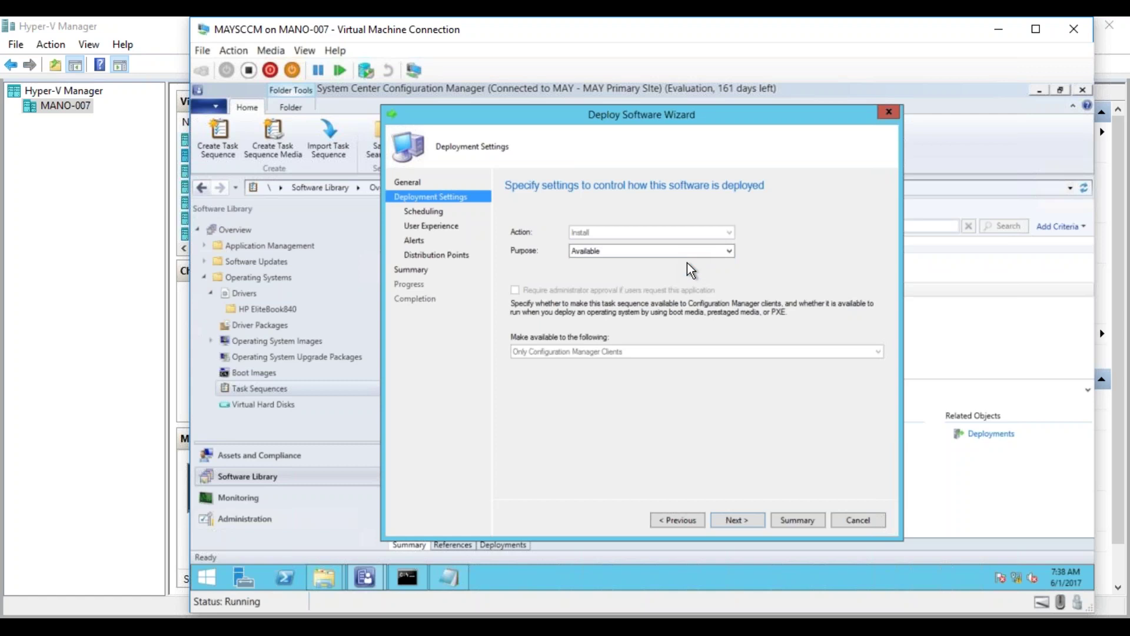
pyautogui.click(754, 522)
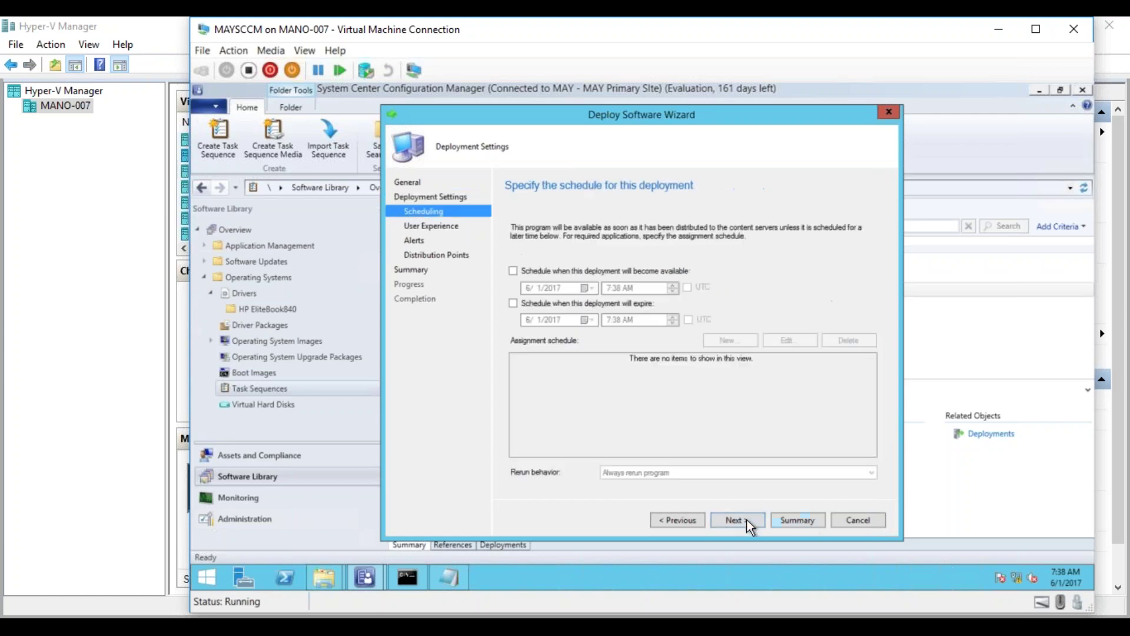
pyautogui.click(575, 271)
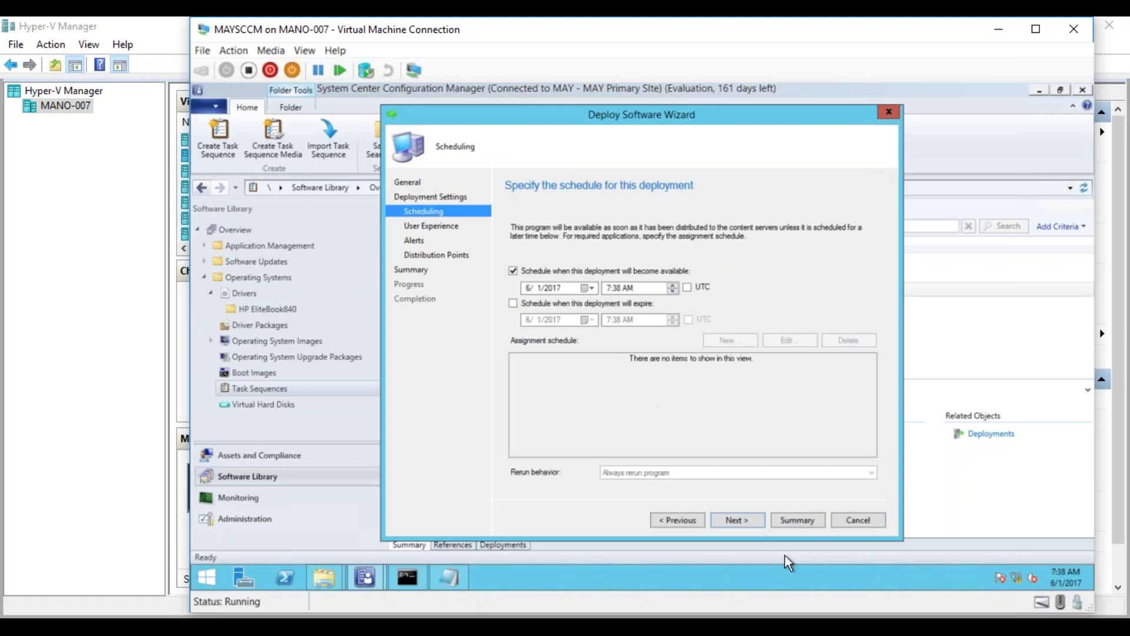
pyautogui.click(747, 521)
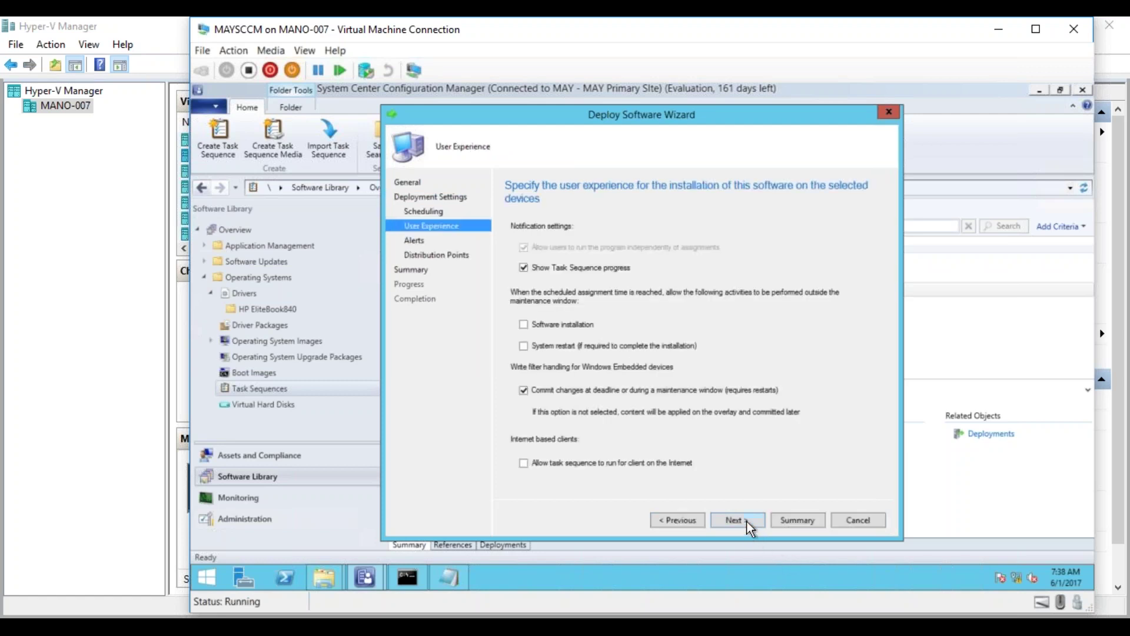
pyautogui.click(747, 522)
pyautogui.click(746, 521)
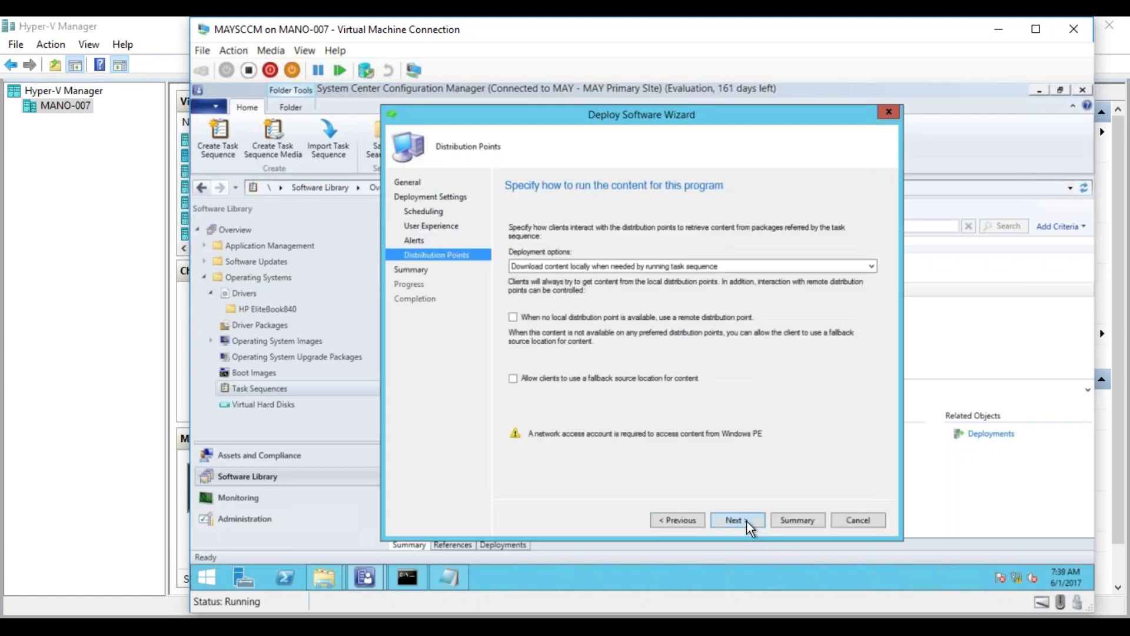
pyautogui.click(746, 521)
# - Keep downloading content locally when needed for distribution points and run the deployment
pyautogui.click(685, 518)
pyautogui.click(863, 264)
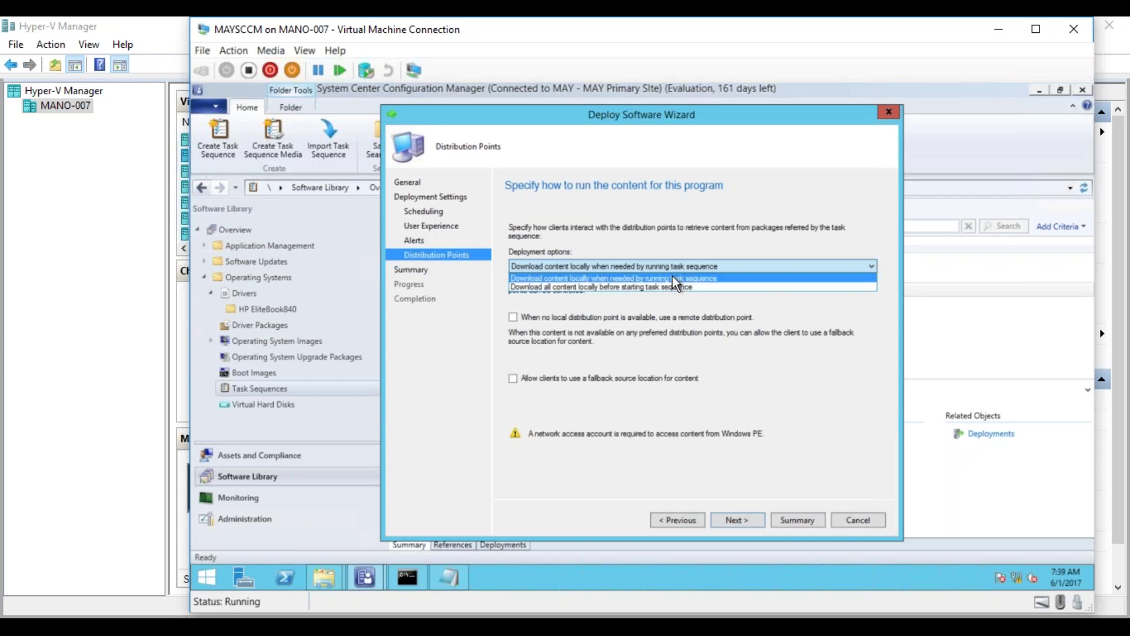
pyautogui.click(829, 465)
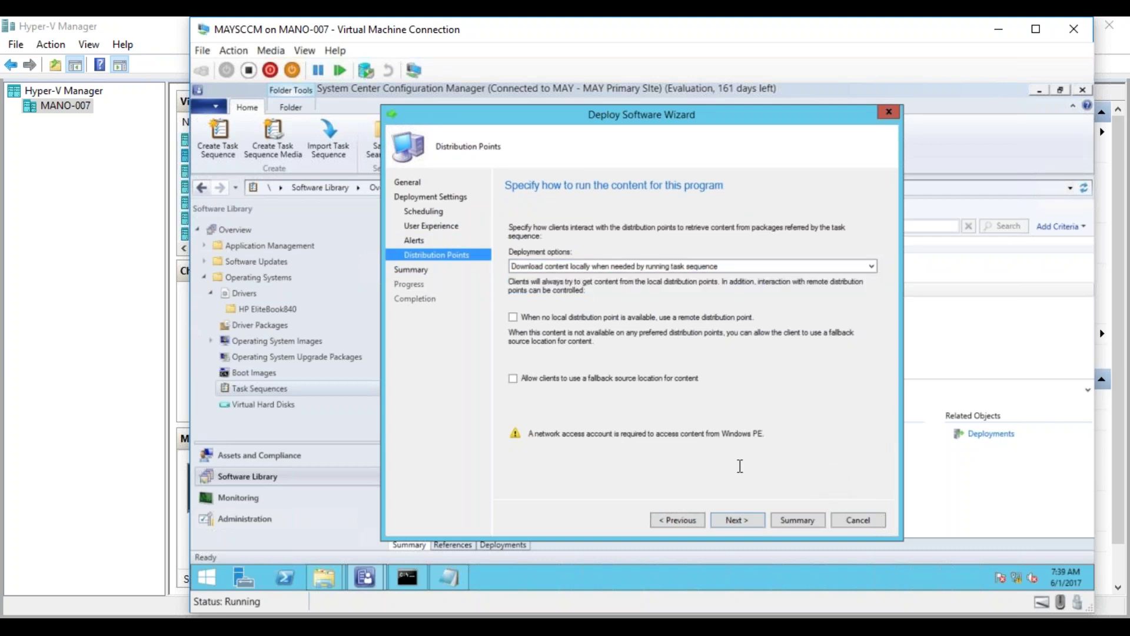
pyautogui.click(734, 520)
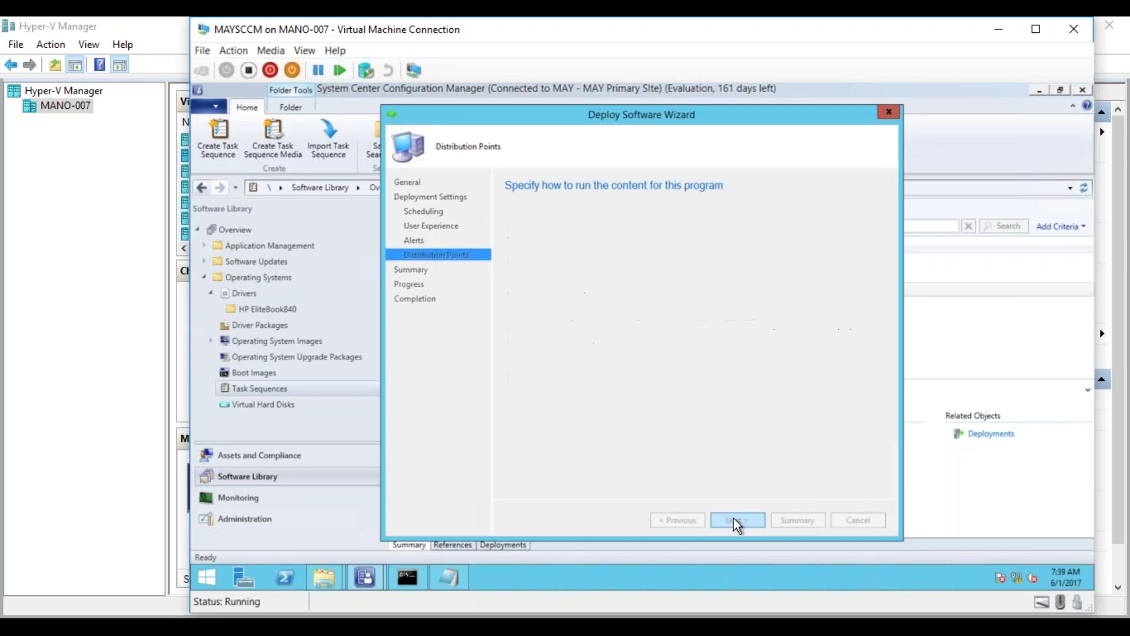
pyautogui.click(735, 519)
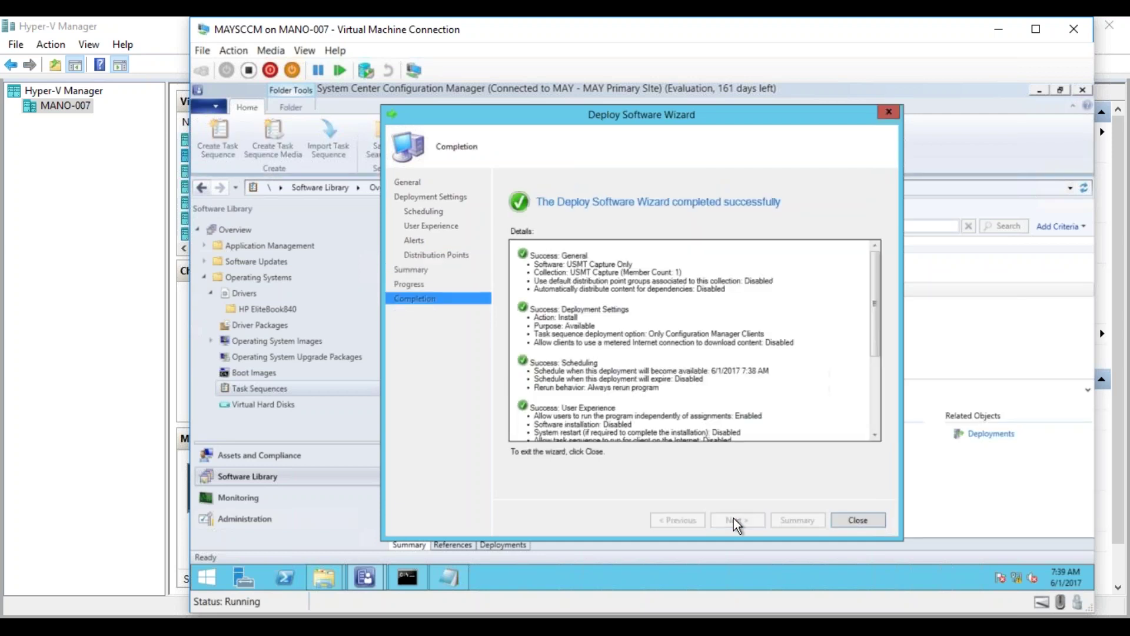
# - Close the finished wizard and start deploying the USMTRestore_Only task sequence
pyautogui.click(858, 520)
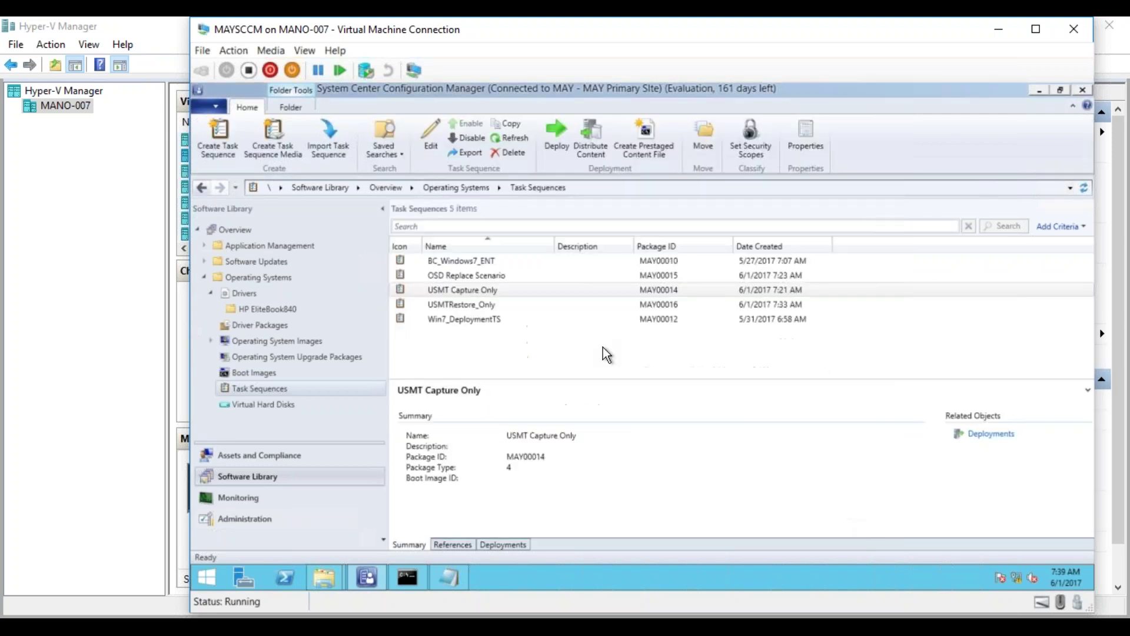
pyautogui.click(464, 302)
pyautogui.rightClick(464, 303)
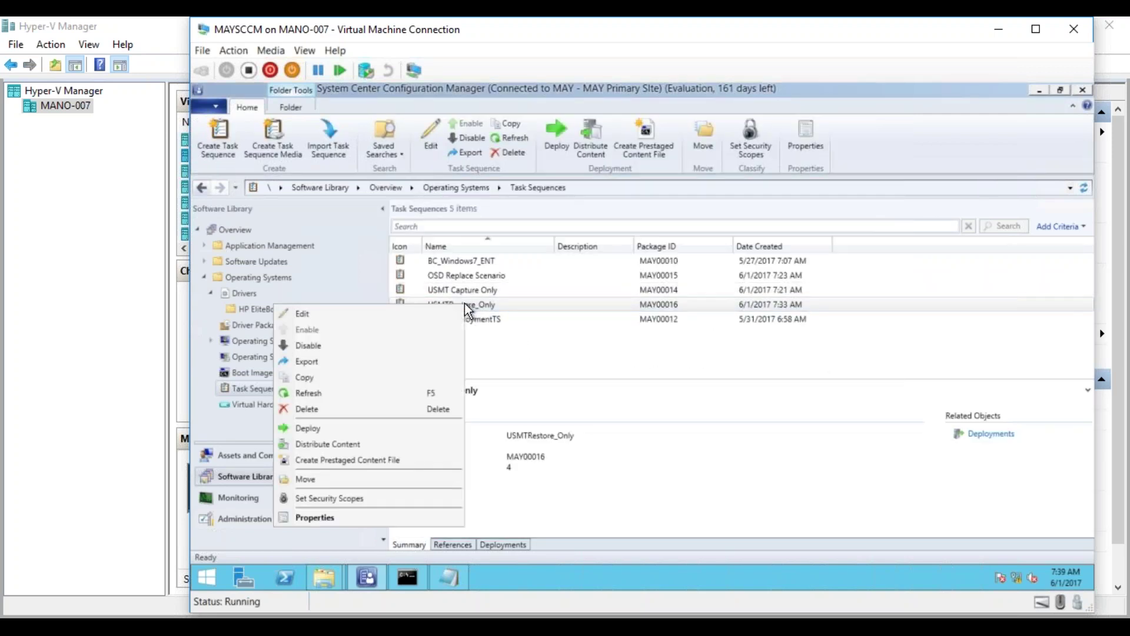
pyautogui.click(422, 431)
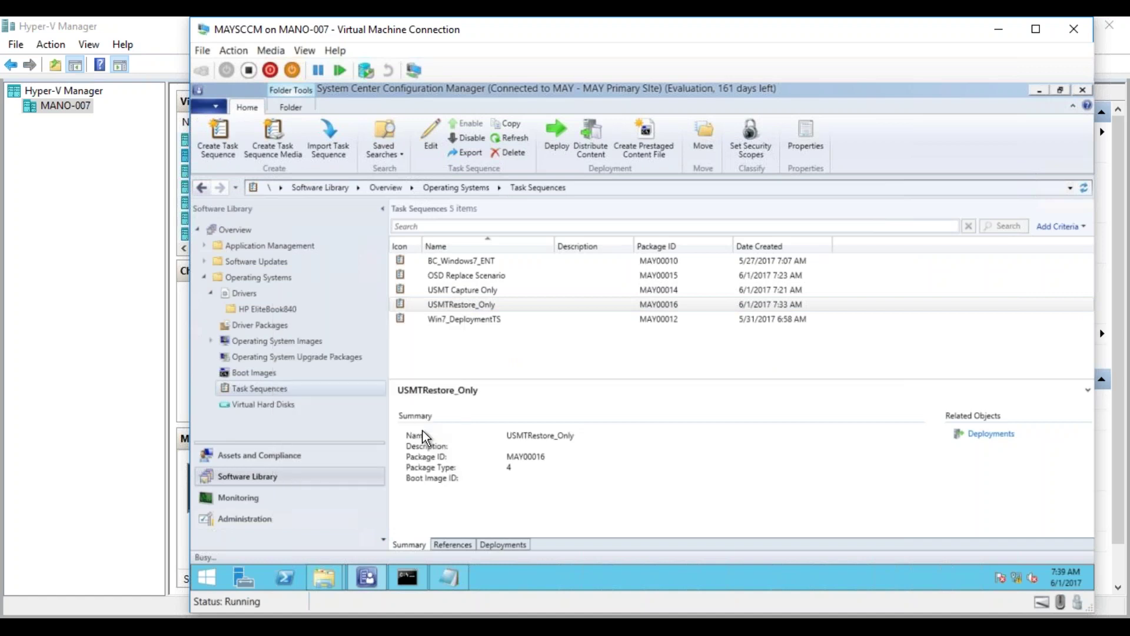
# - Choose the USMT Restore collection as the deployment target
pyautogui.click(847, 255)
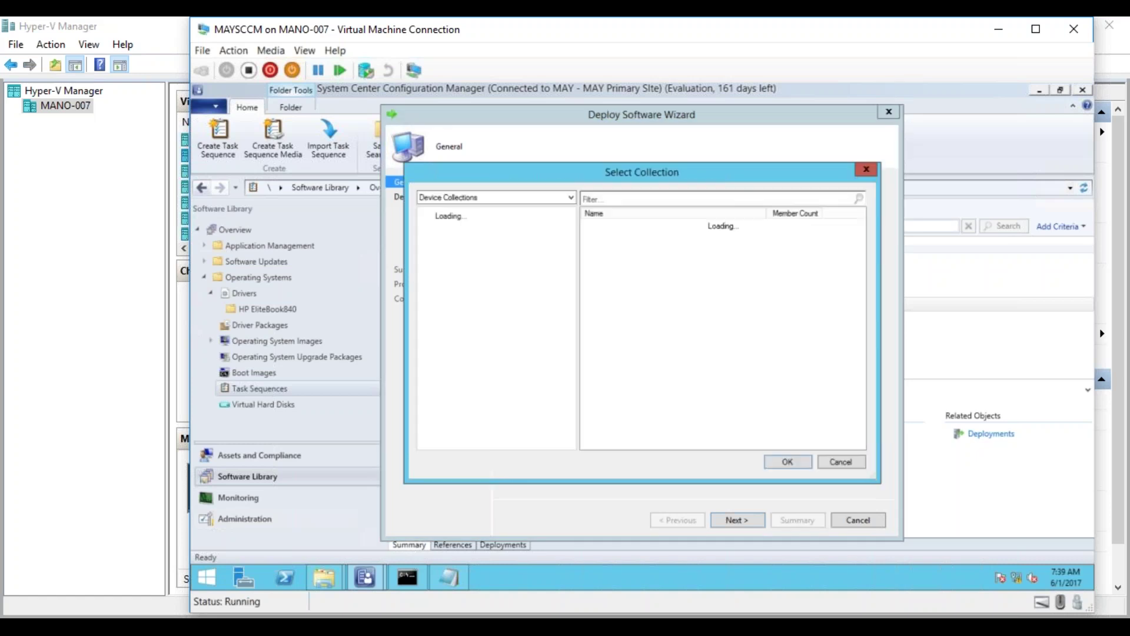
pyautogui.click(637, 327)
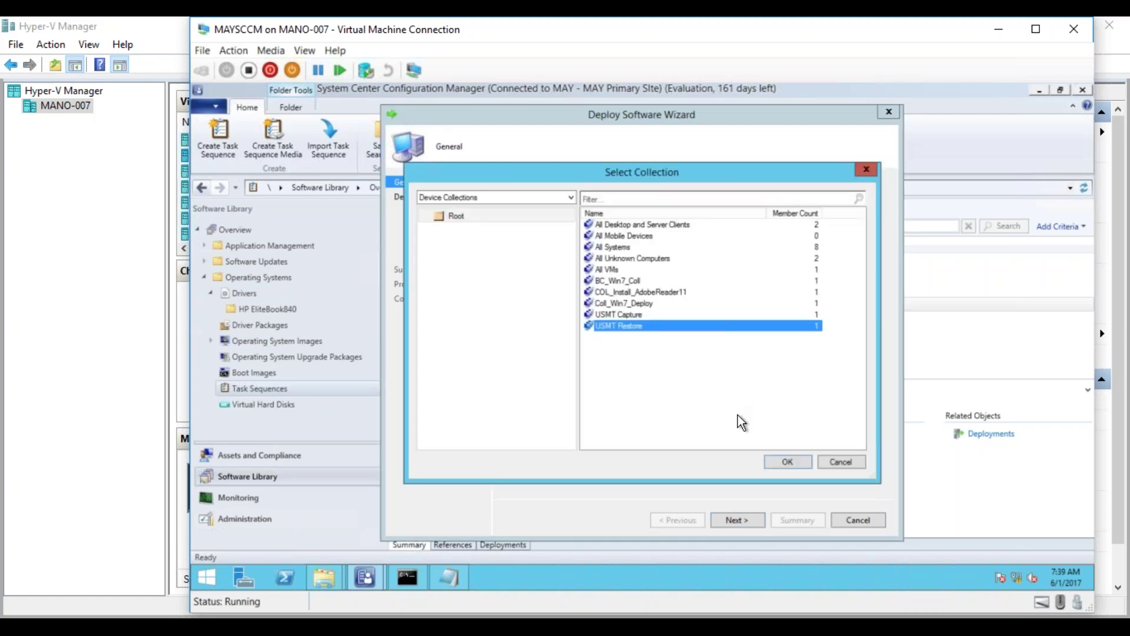
pyautogui.click(778, 459)
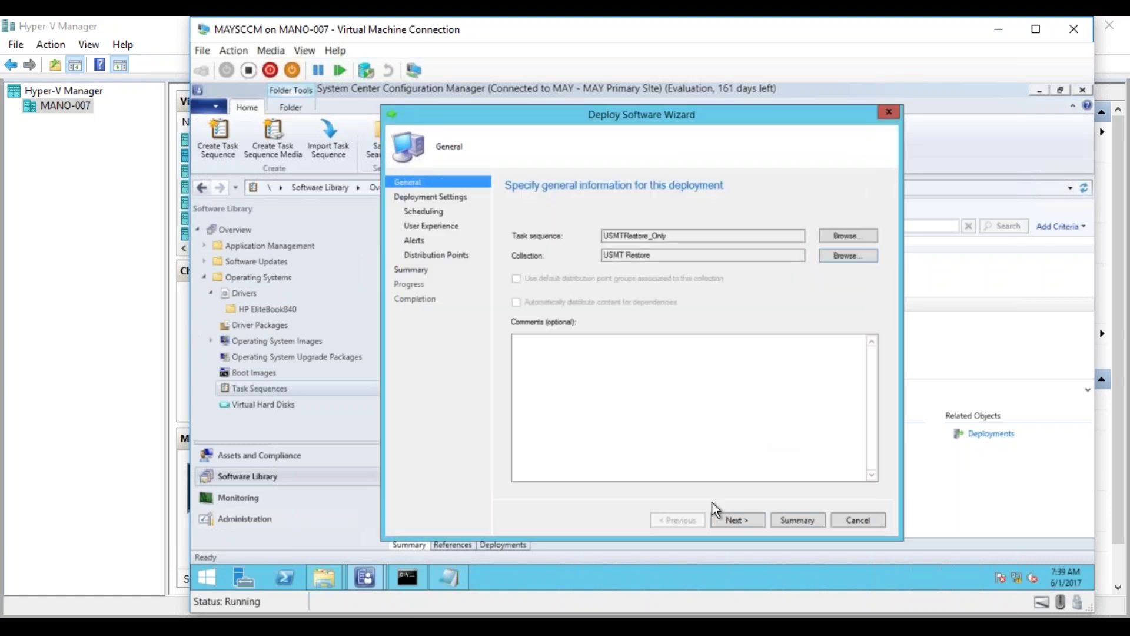
pyautogui.click(736, 521)
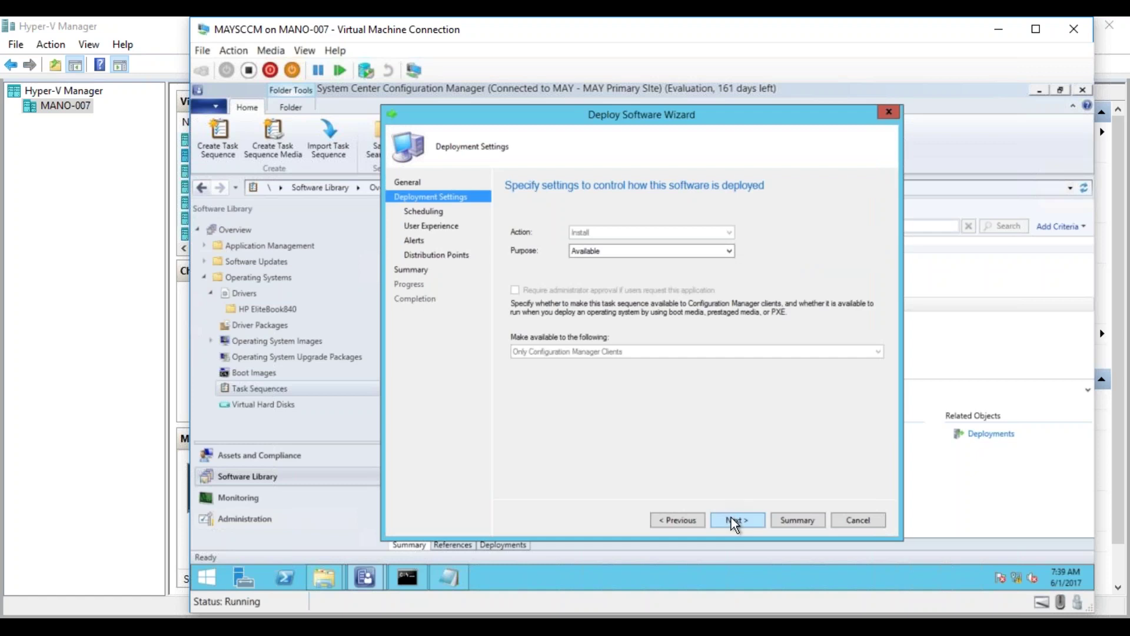
# - Accept defaults on the remaining wizard pages, create the deployment and close the wizard
pyautogui.click(734, 521)
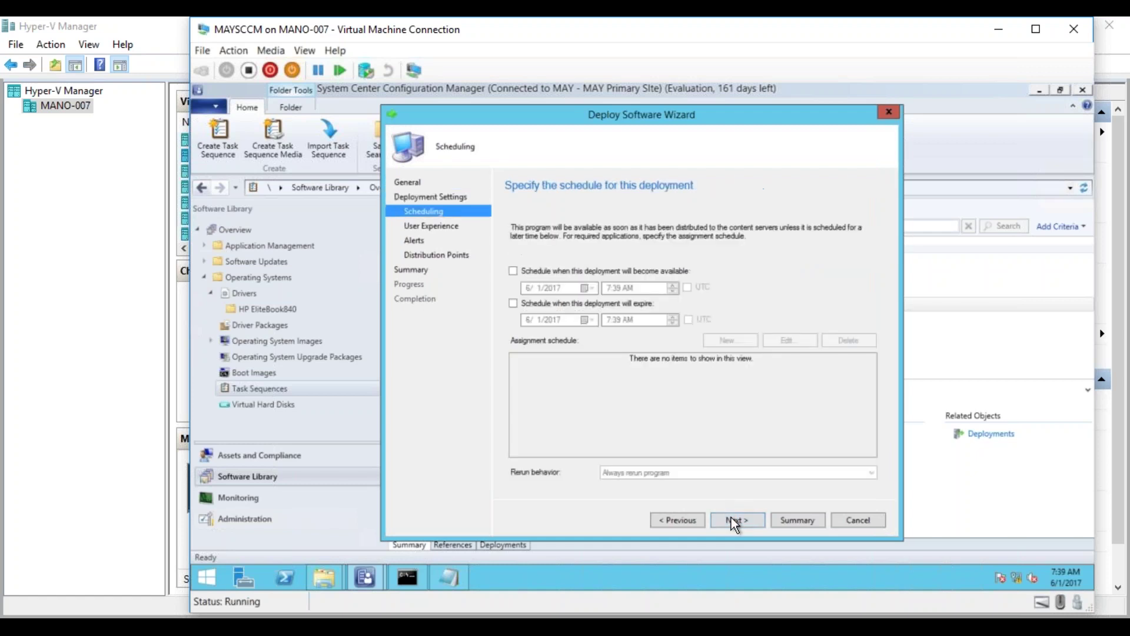
pyautogui.click(566, 270)
pyautogui.click(739, 518)
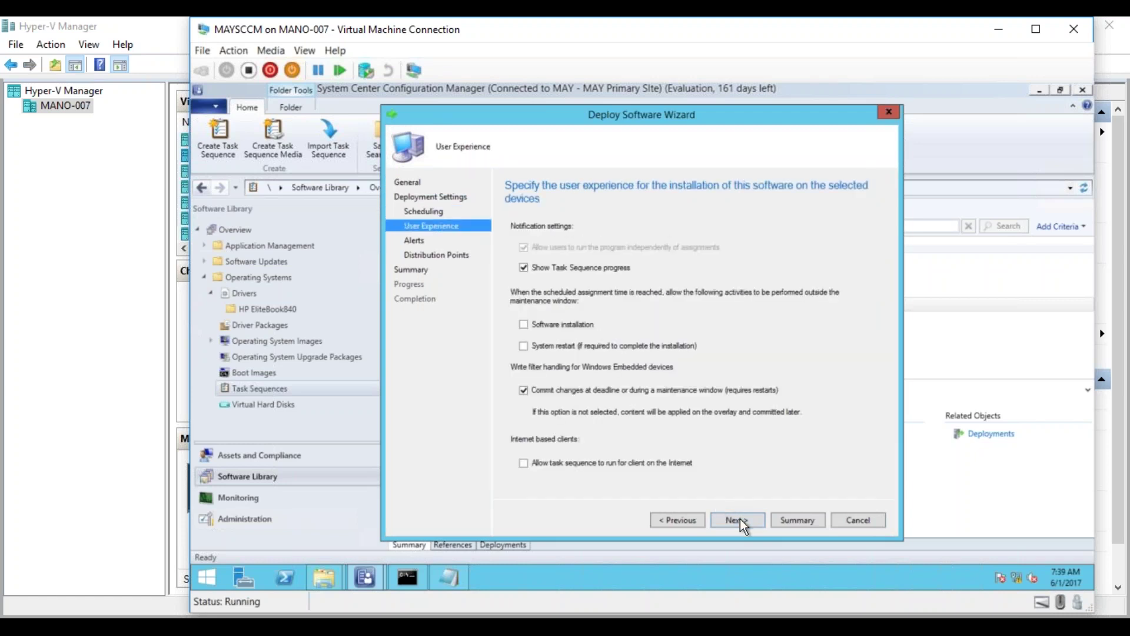
pyautogui.click(740, 517)
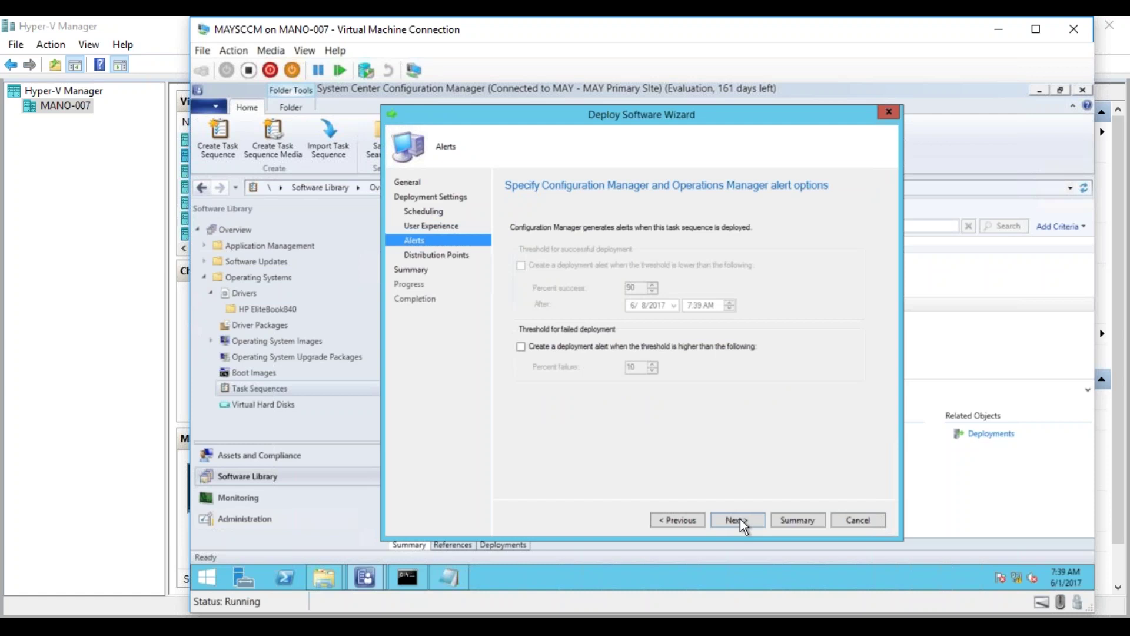
pyautogui.click(739, 518)
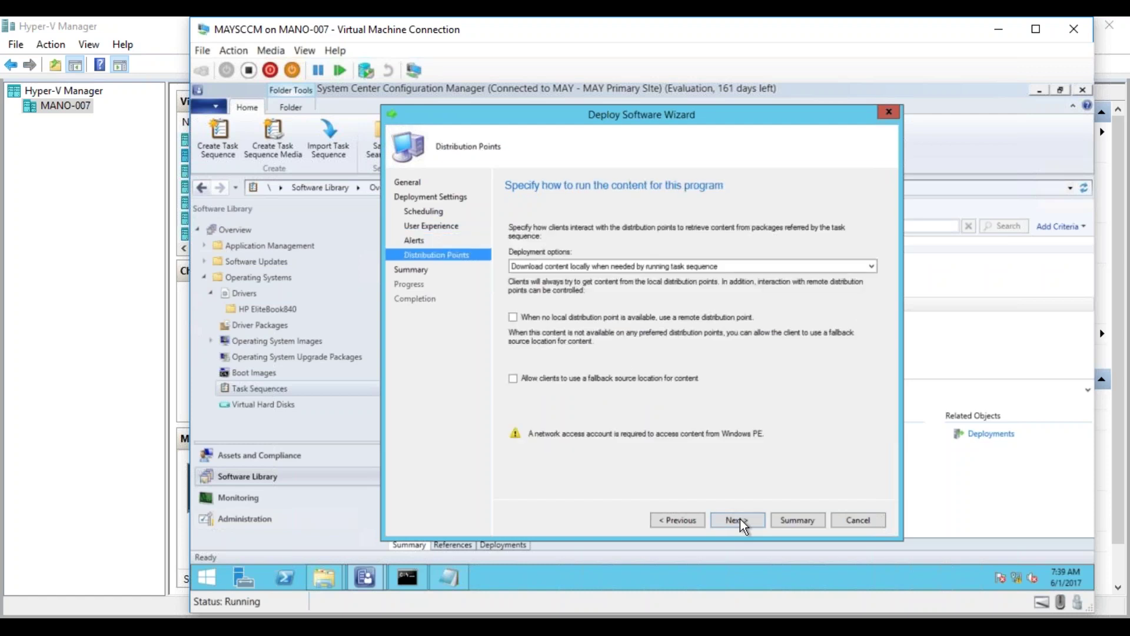
pyautogui.click(740, 518)
pyautogui.click(739, 517)
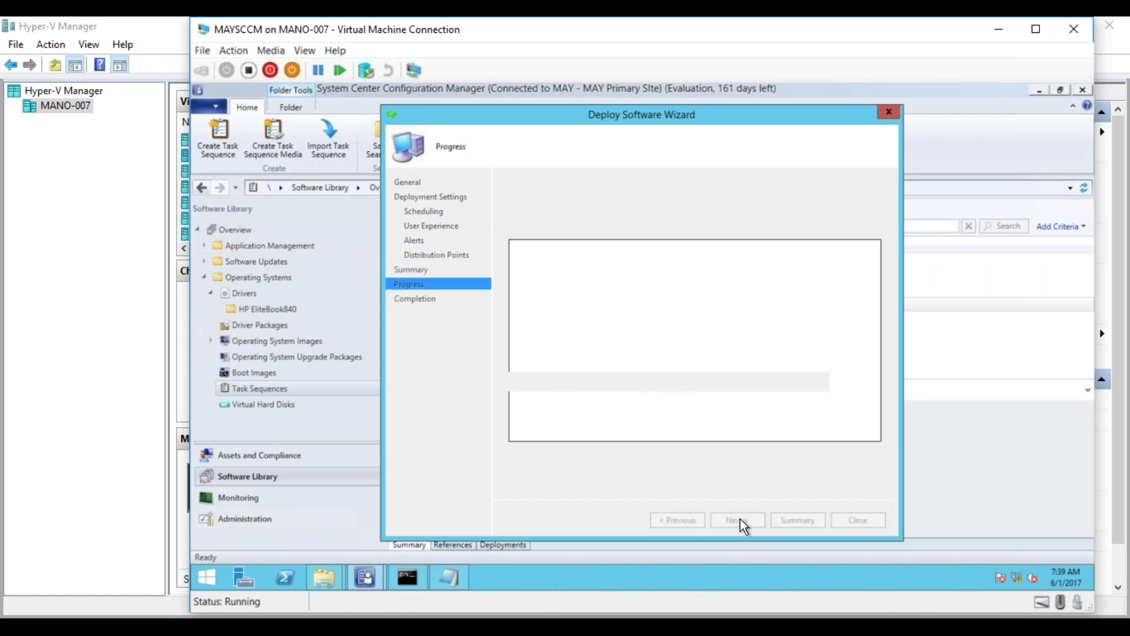
pyautogui.click(859, 519)
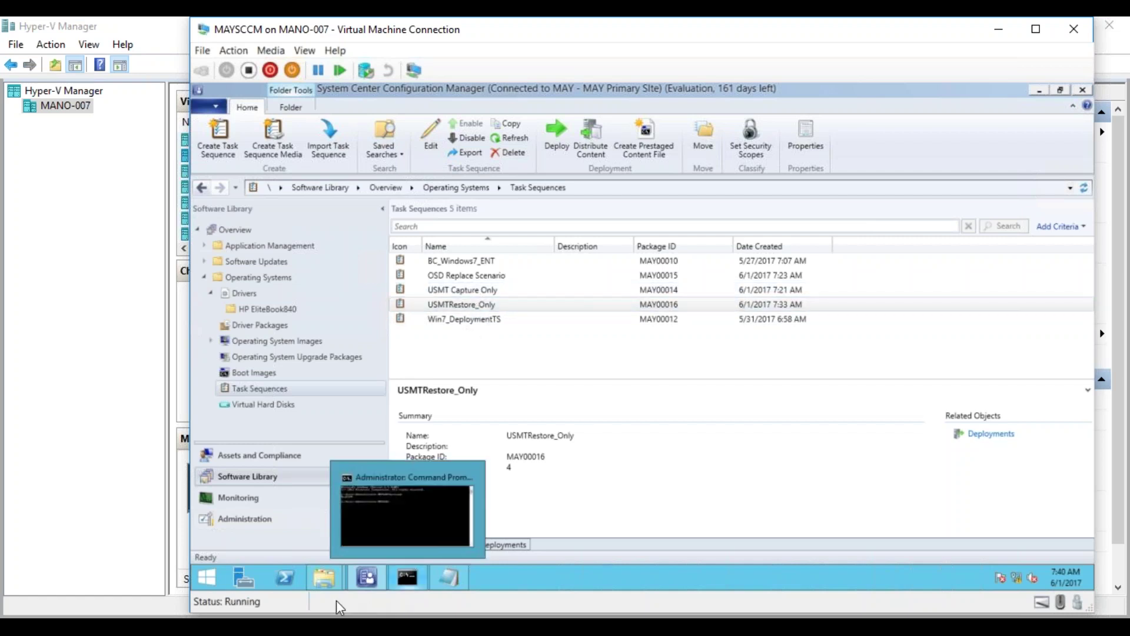
# - Connect to the MAY_Test01 virtual machine and open the Configuration Manager client in Control Panel
pyautogui.click(182, 627)
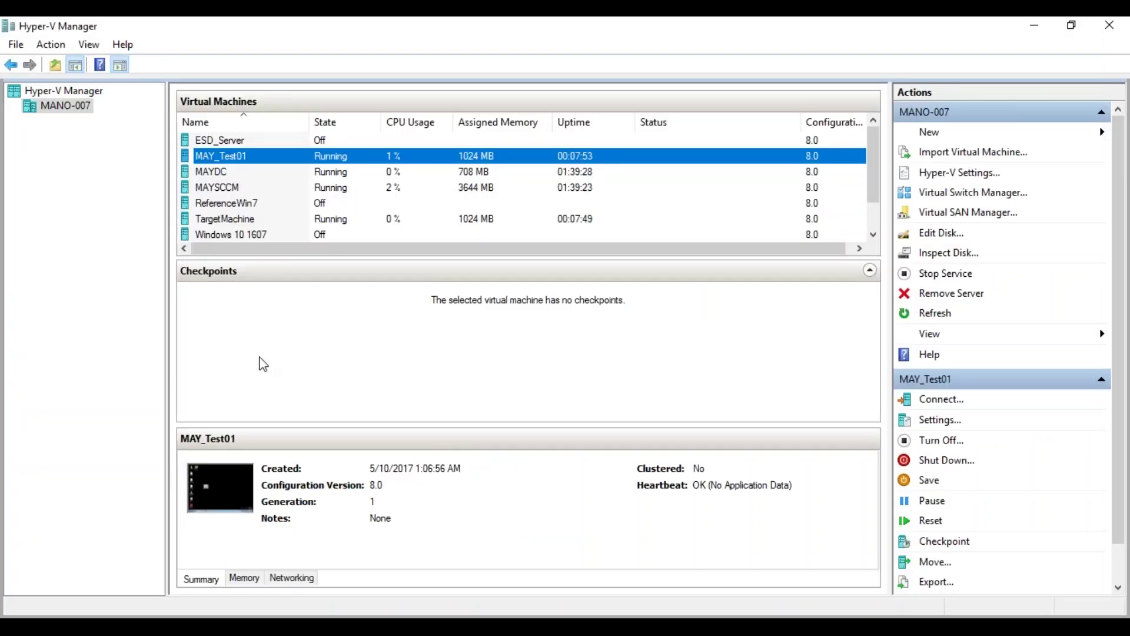
pyautogui.doubleClick(242, 156)
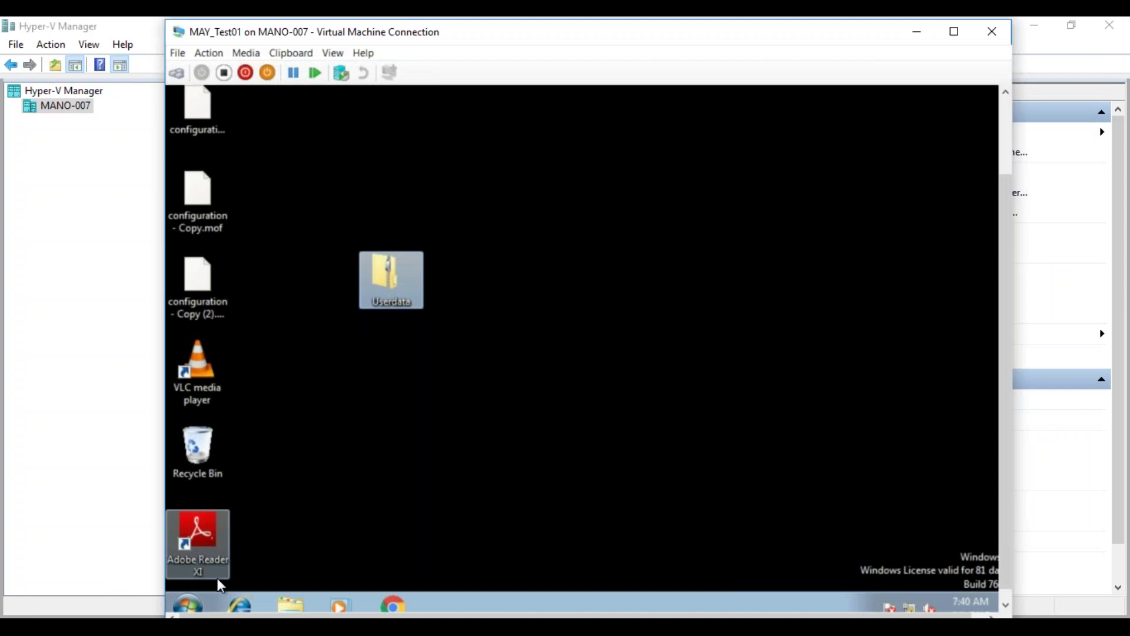
pyautogui.click(194, 603)
pyautogui.click(413, 429)
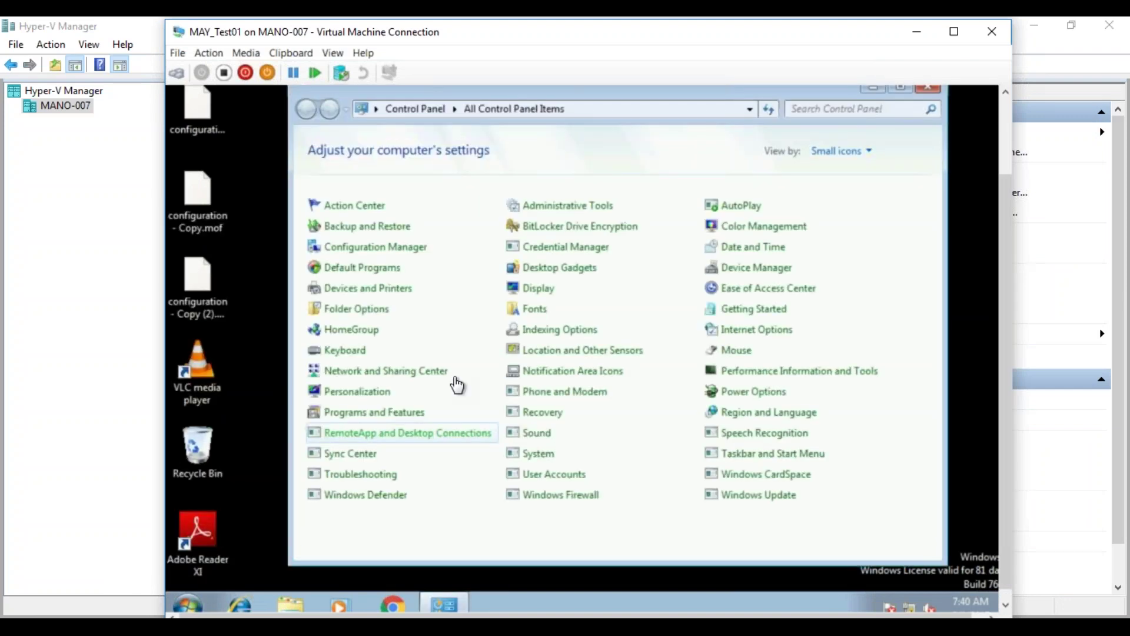
pyautogui.click(419, 255)
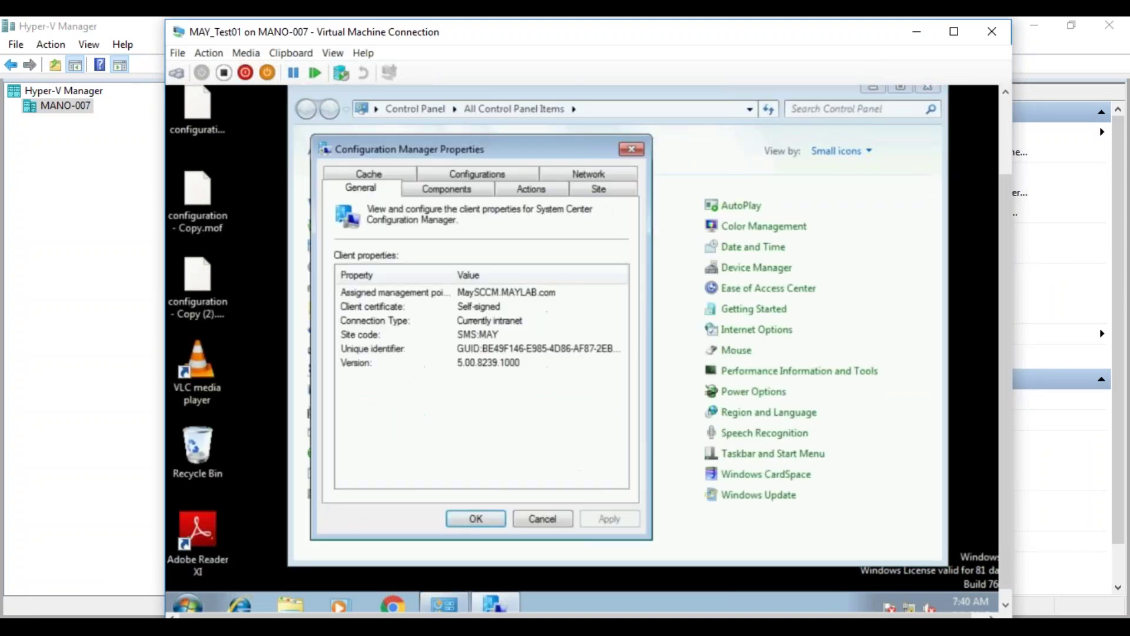
# - Run the Machine Policy Retrieval & Evaluation Cycle and close the client properties
pyautogui.click(521, 188)
pyautogui.click(471, 338)
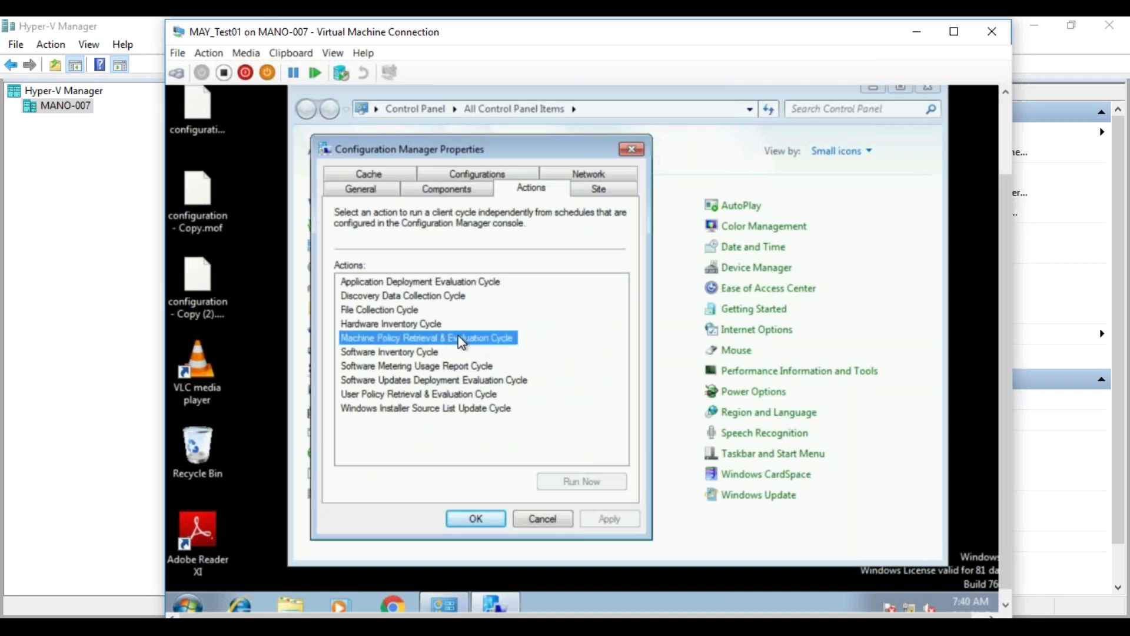
pyautogui.click(586, 484)
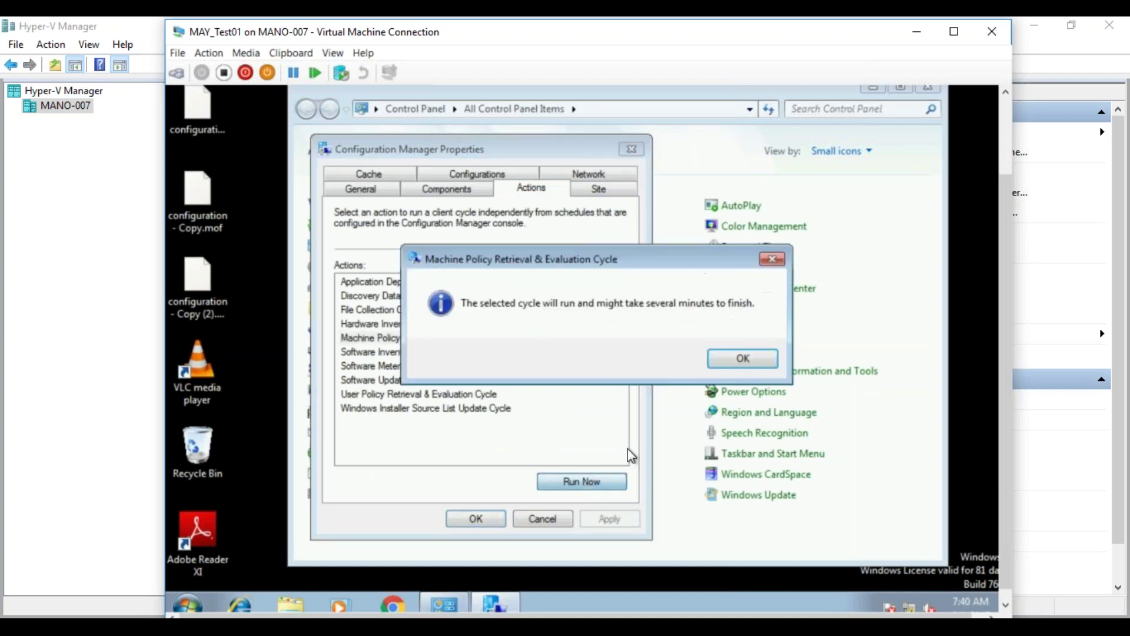
pyautogui.click(740, 359)
pyautogui.click(494, 519)
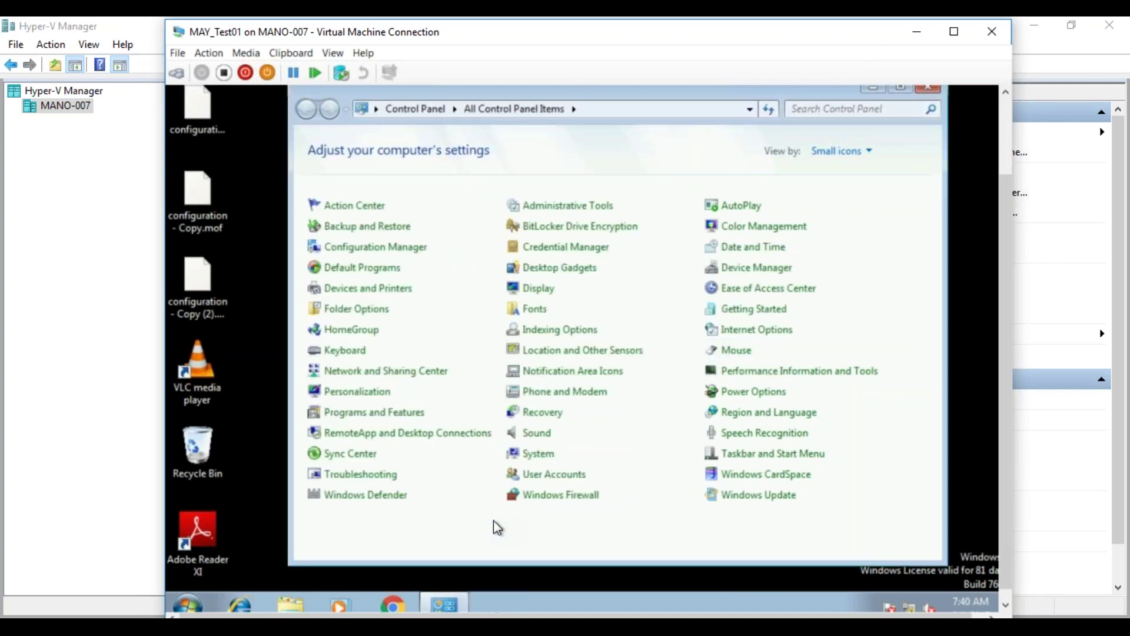
pyautogui.click(186, 598)
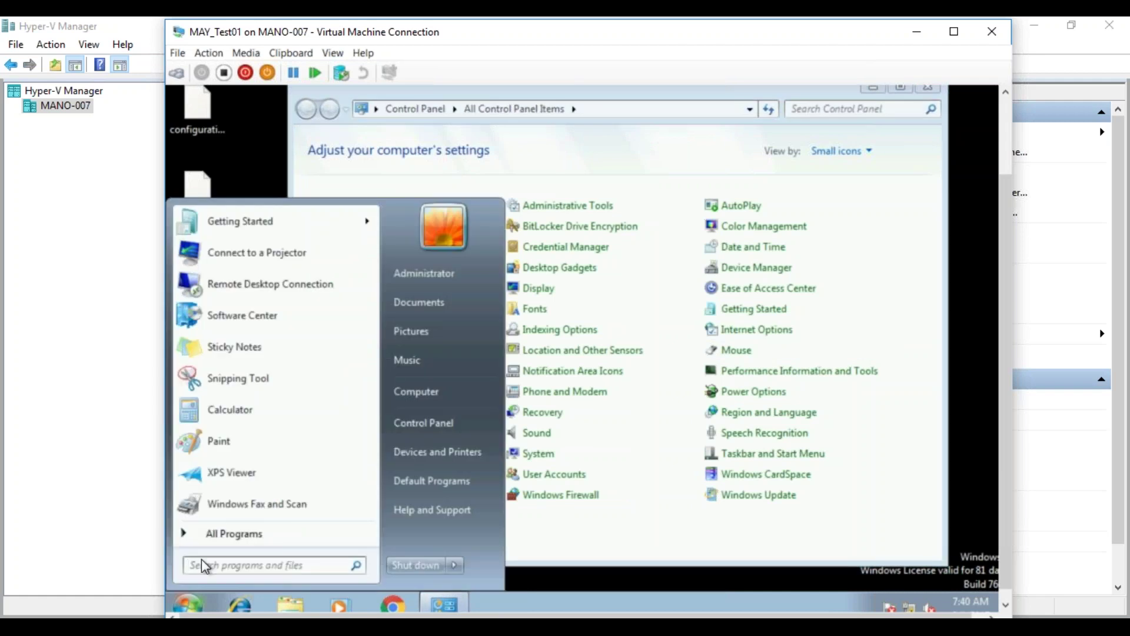
# - Install USMT Capture Only from Software Center, confirming the operating system installation
pyautogui.click(273, 324)
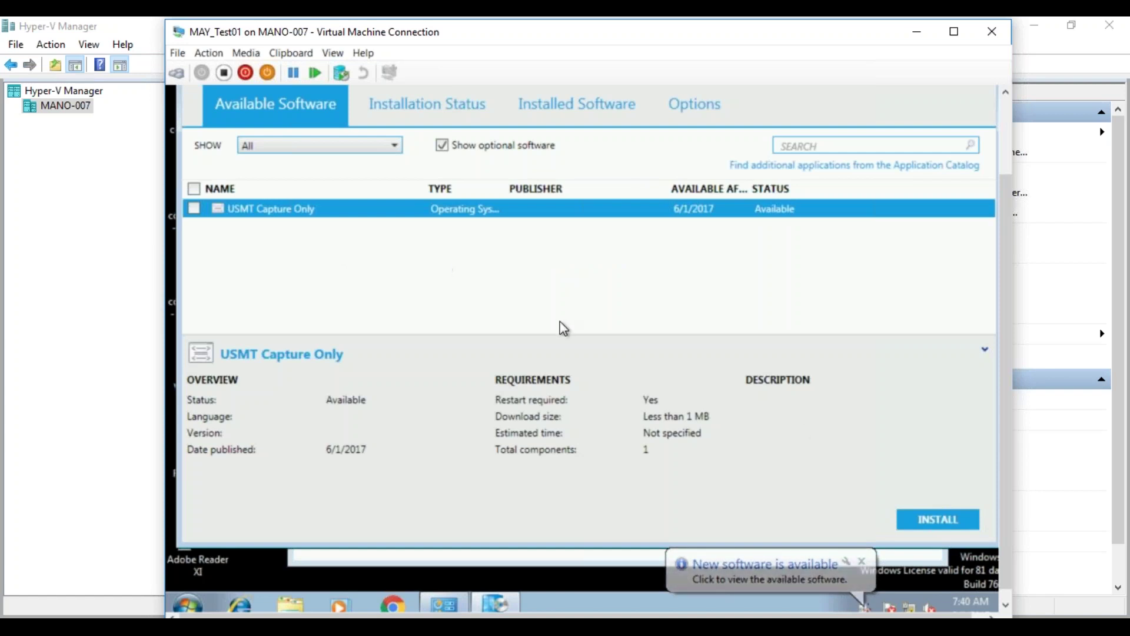
pyautogui.click(933, 521)
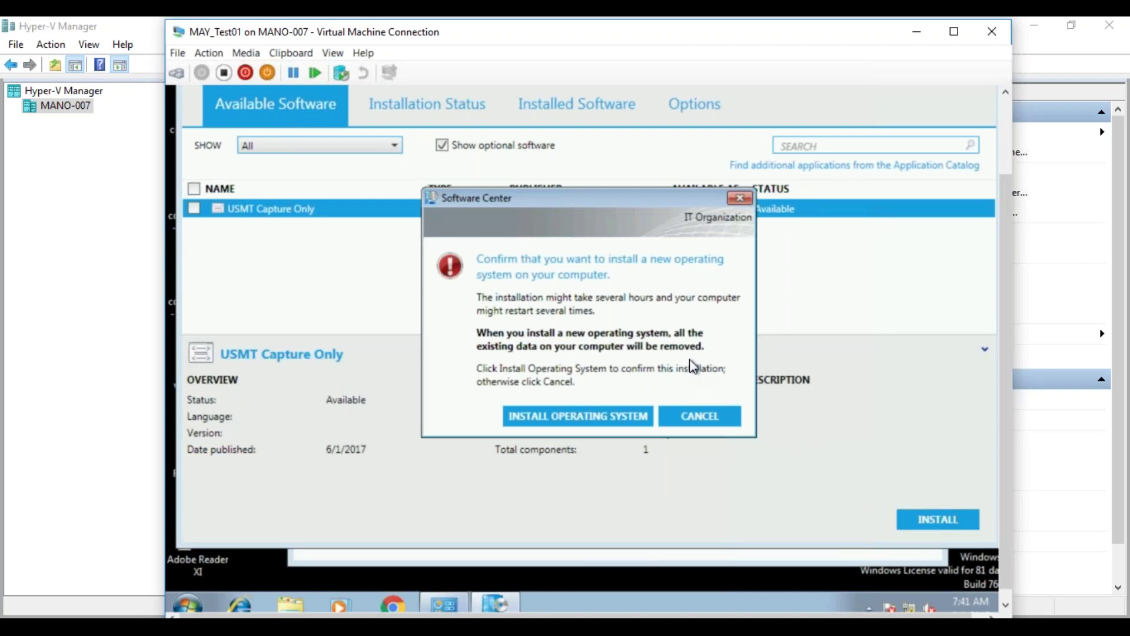
pyautogui.click(582, 419)
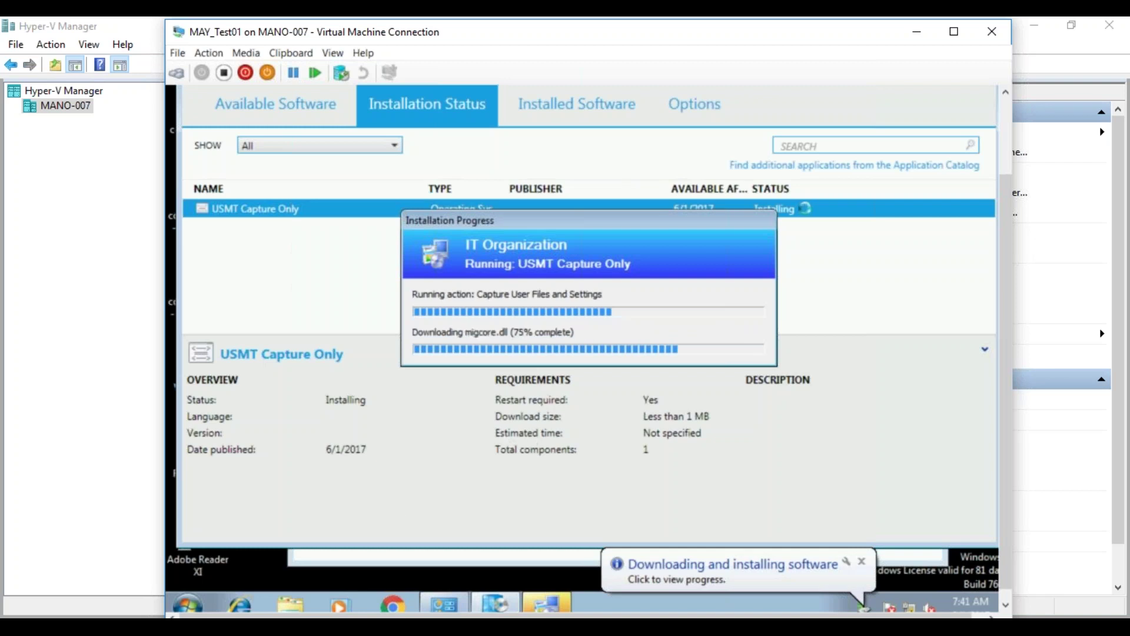
# - Browse to C:\Windows in Explorer, moving the installation progress window lower
pyautogui.click(287, 600)
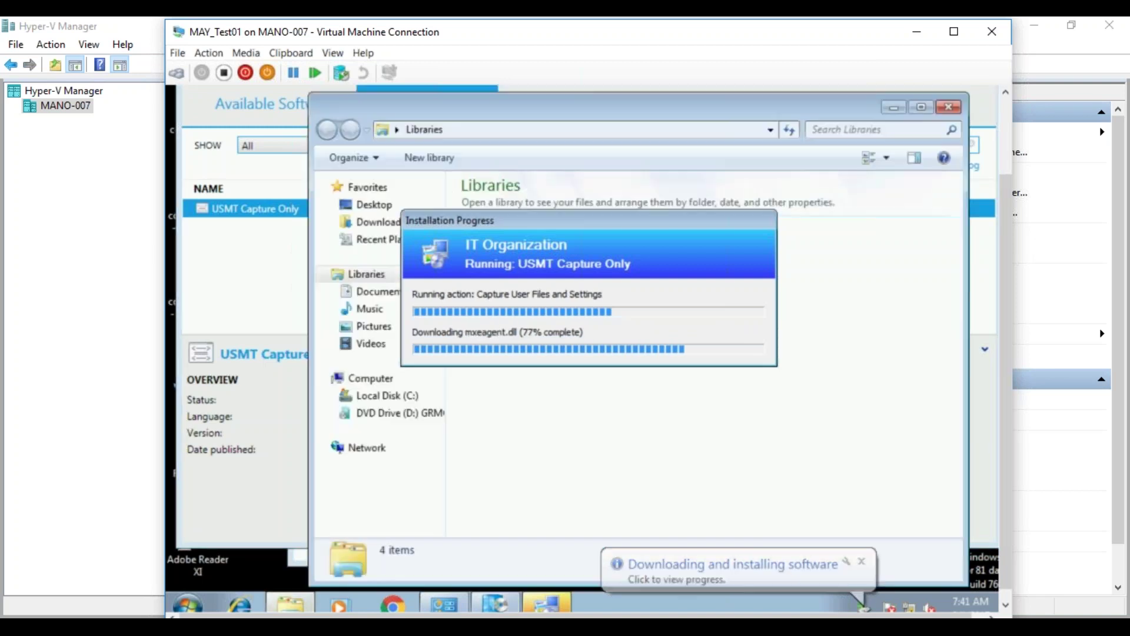
pyautogui.click(409, 400)
pyautogui.moveTo(552, 222); pyautogui.dragTo(563, 457)
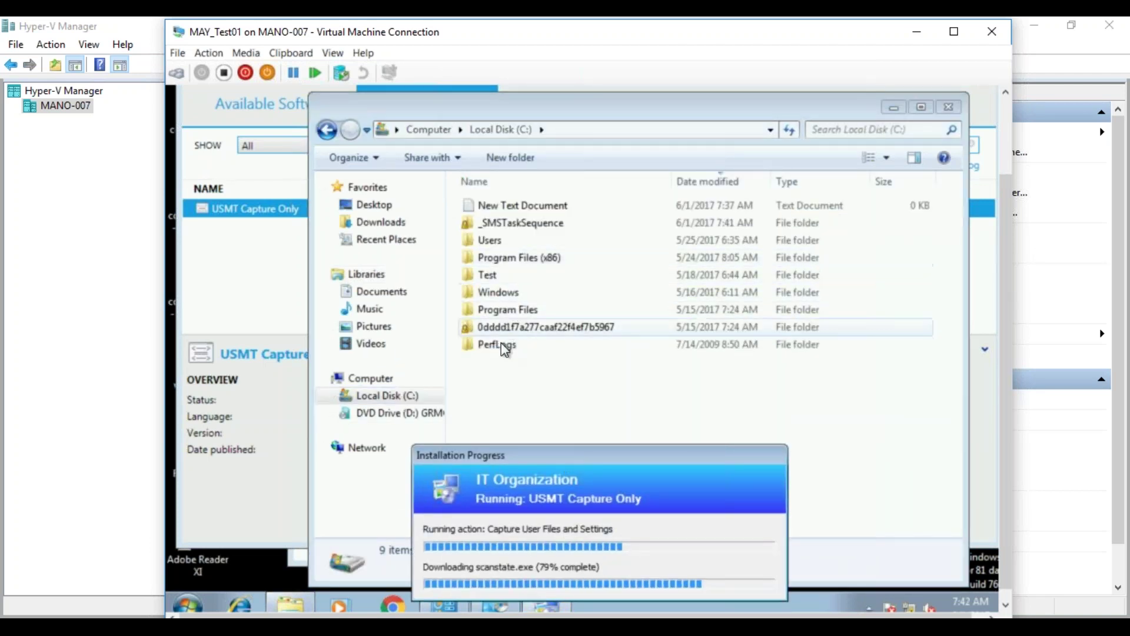
pyautogui.doubleClick(498, 297)
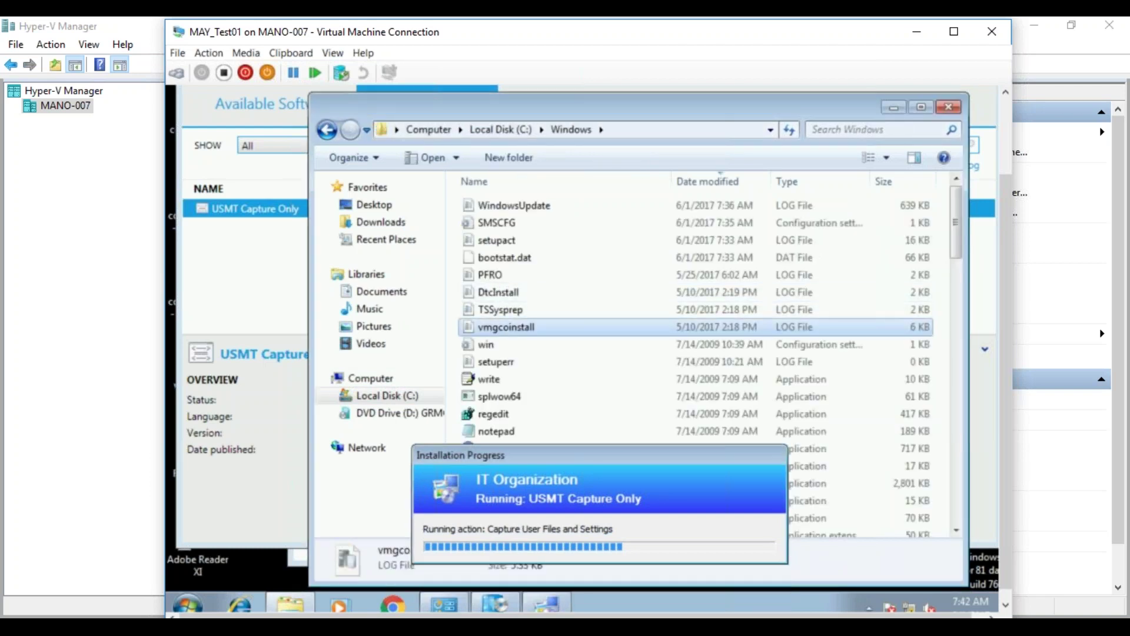
# - Navigate from C:\Windows into CCM\Logs\SMSTSLog
pyautogui.press('c')
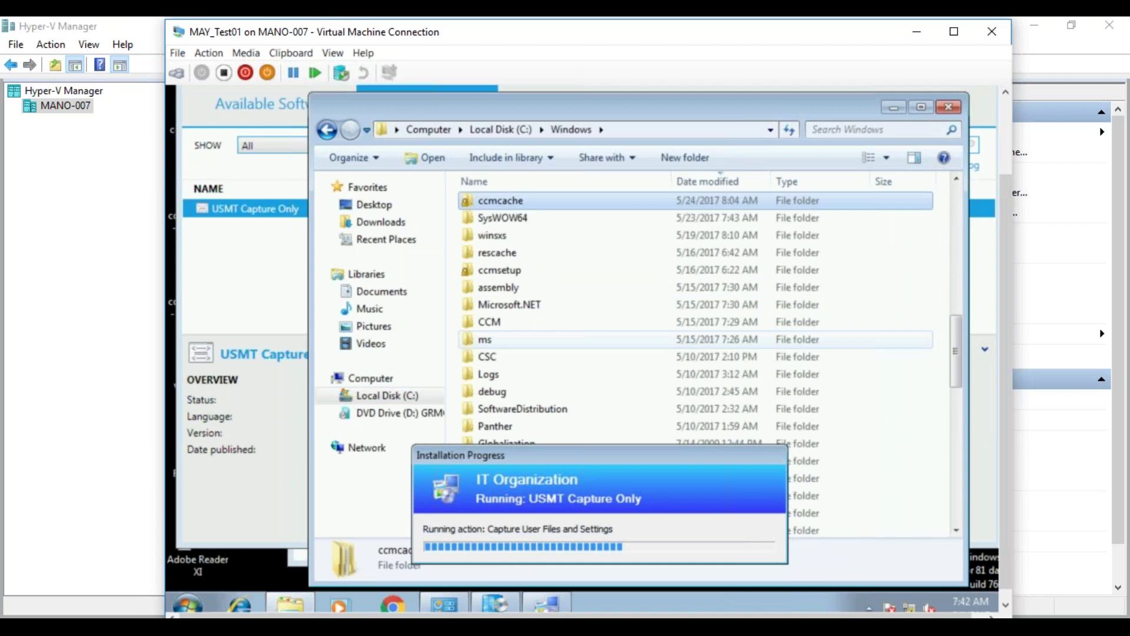
pyautogui.doubleClick(496, 322)
pyautogui.doubleClick(497, 279)
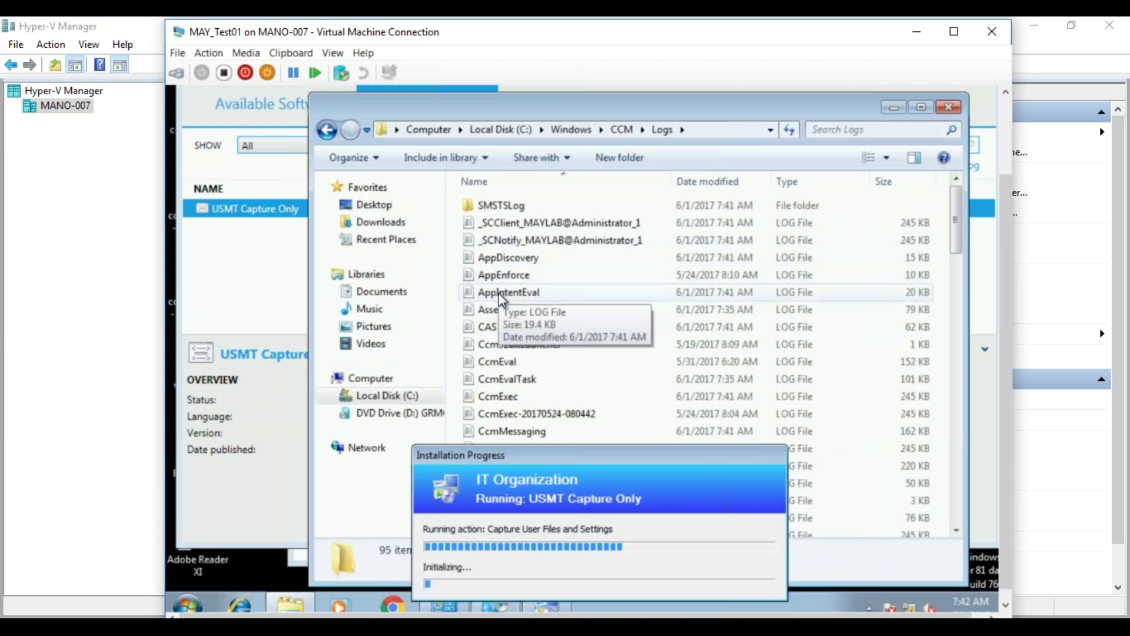
pyautogui.click(511, 261)
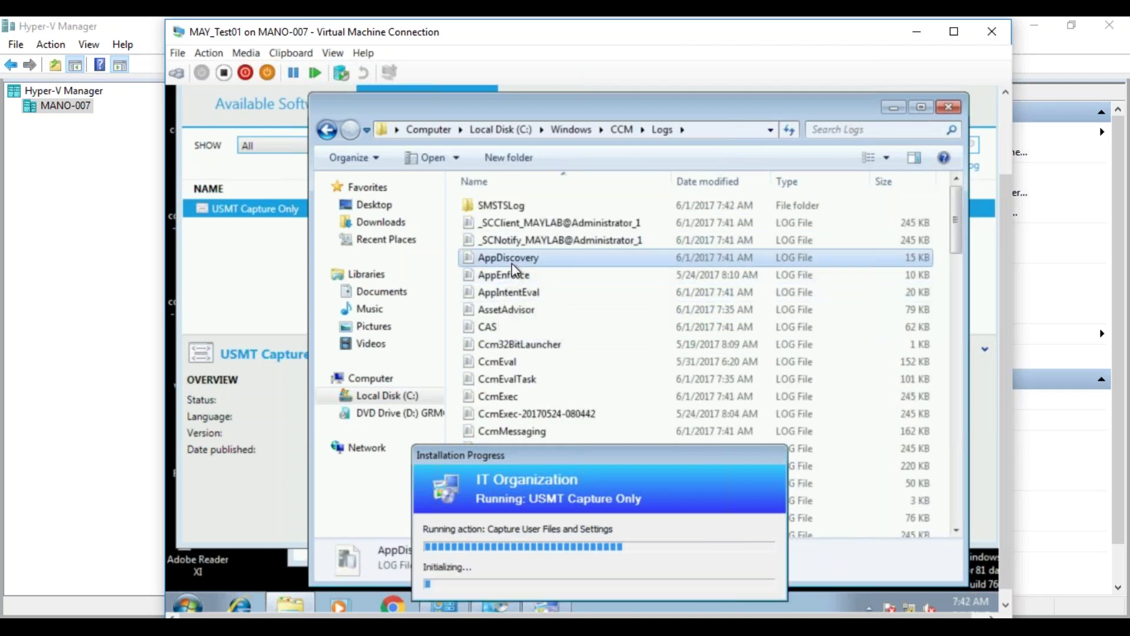
pyautogui.doubleClick(506, 210)
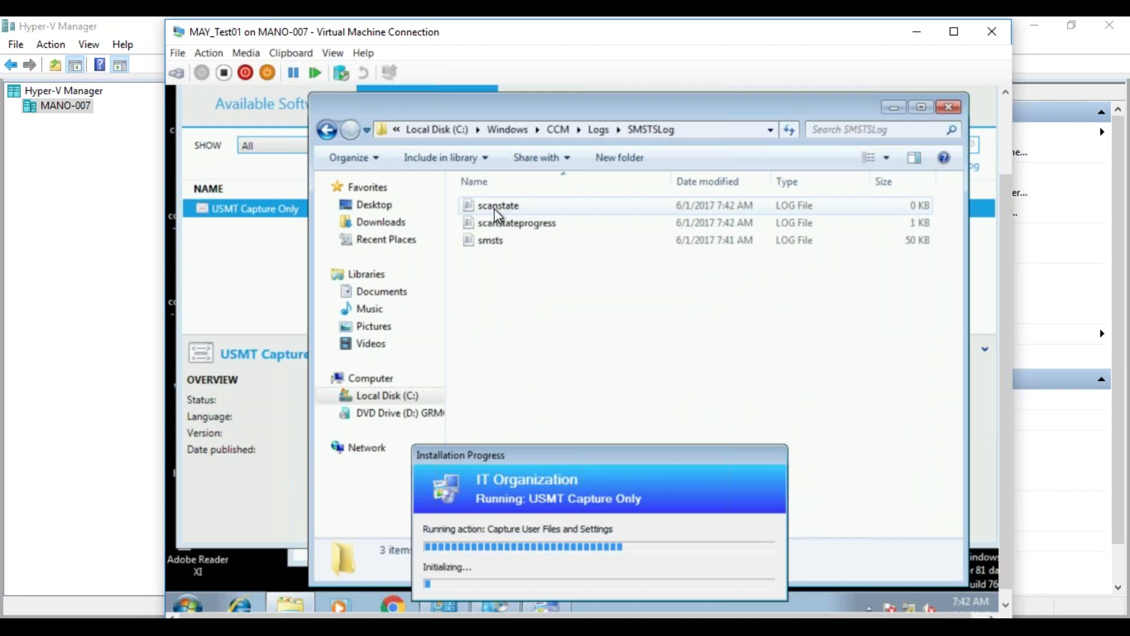
# - Open the scanstate log in CMTrace, then close it and return to the SMSTSLog folder
pyautogui.doubleClick(494, 206)
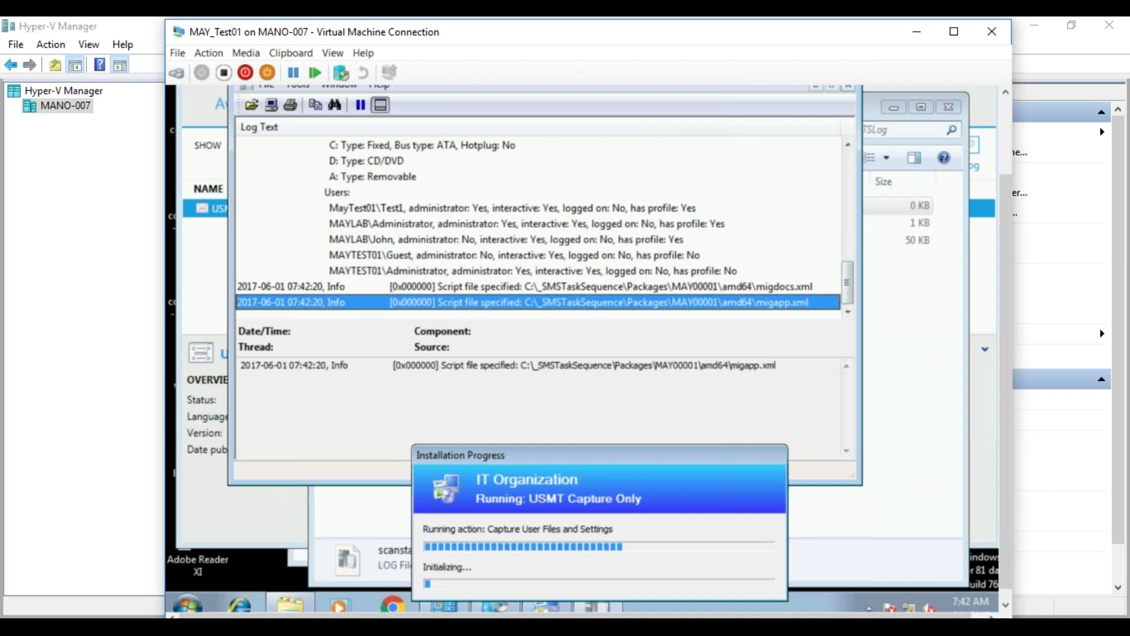
pyautogui.click(848, 88)
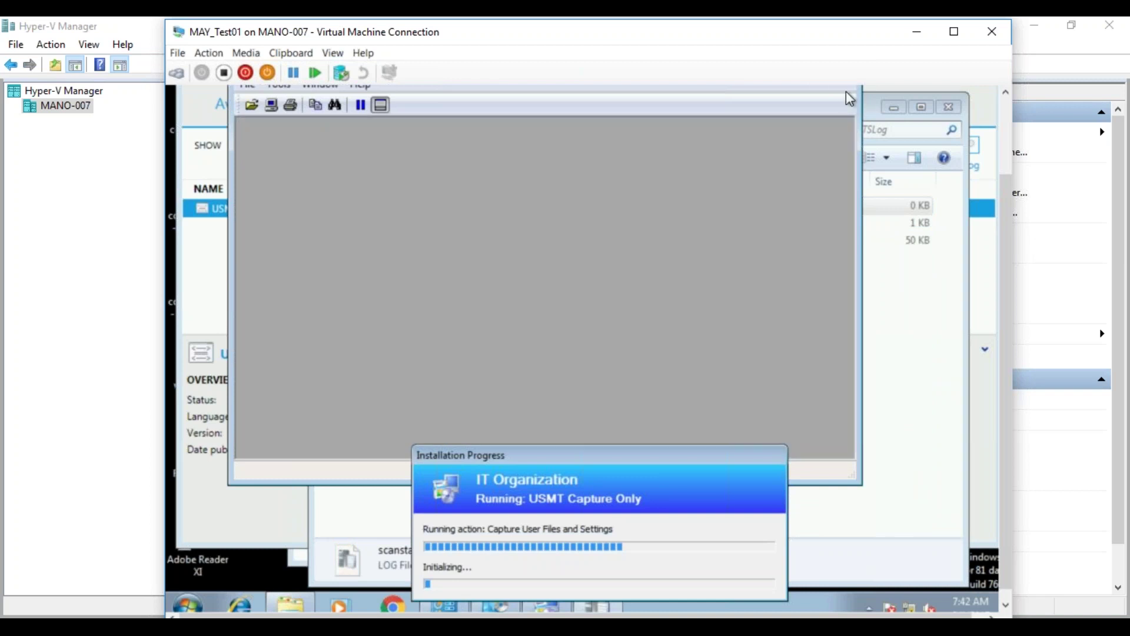
pyautogui.click(897, 289)
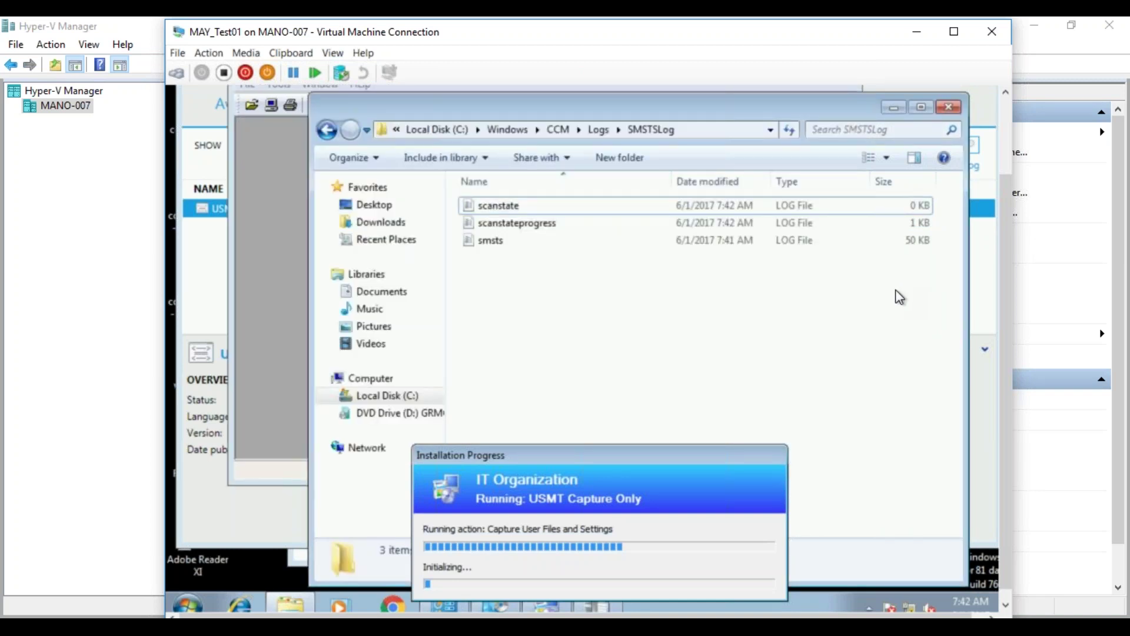
# - Open scanstateprogress.log in CMTrace, move the progress dialog aside and select the processingUser line
pyautogui.doubleClick(525, 225)
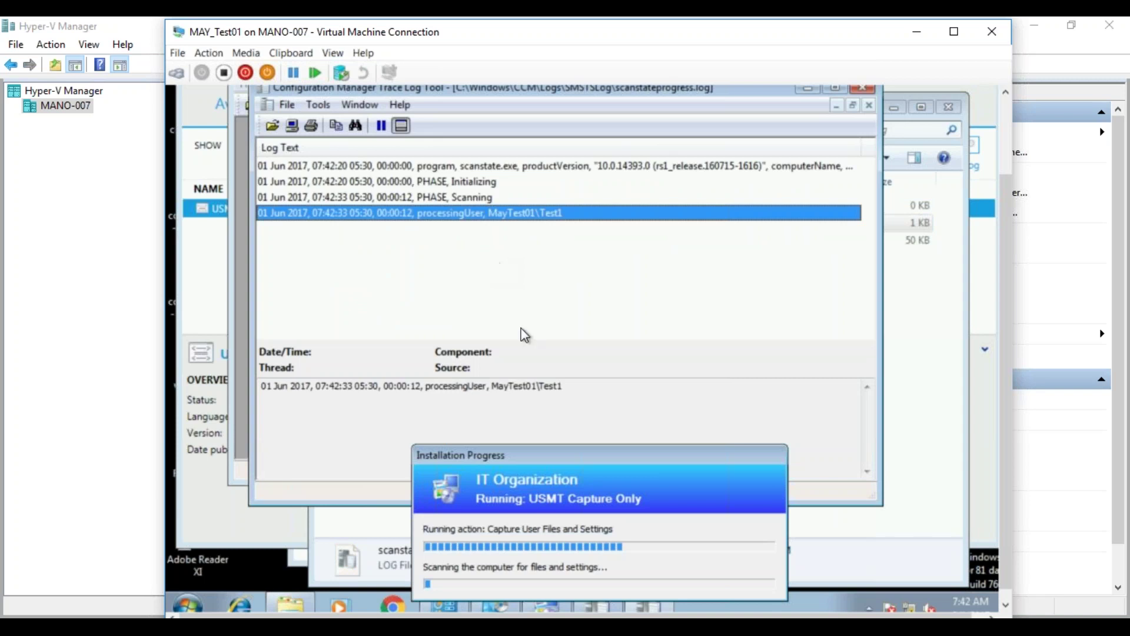
pyautogui.moveTo(572, 454); pyautogui.dragTo(650, 342)
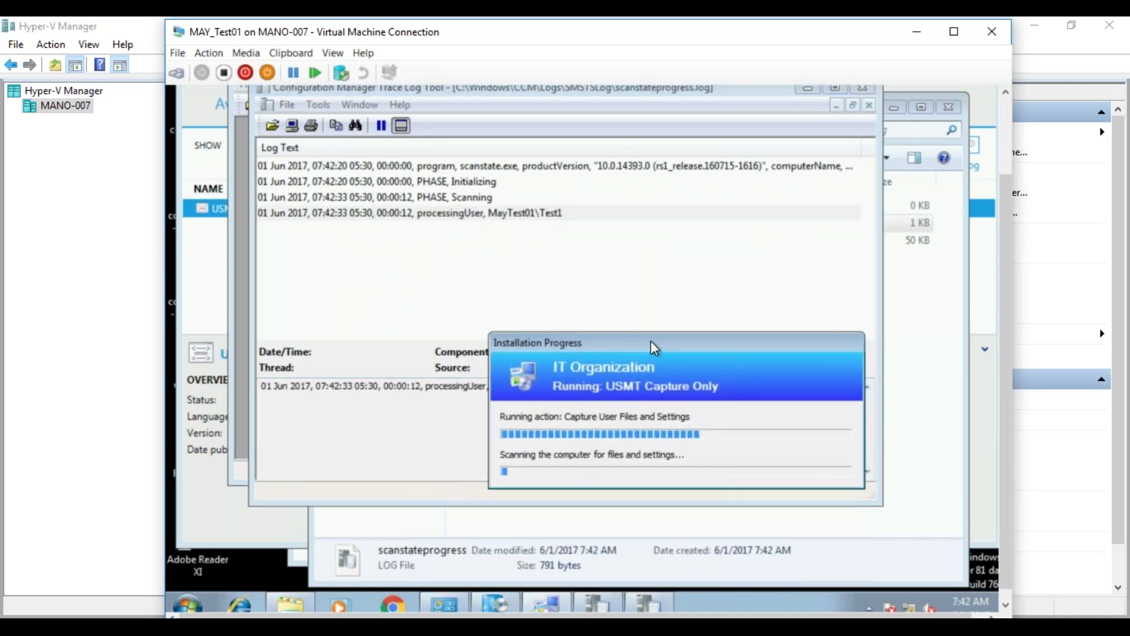
pyautogui.click(616, 213)
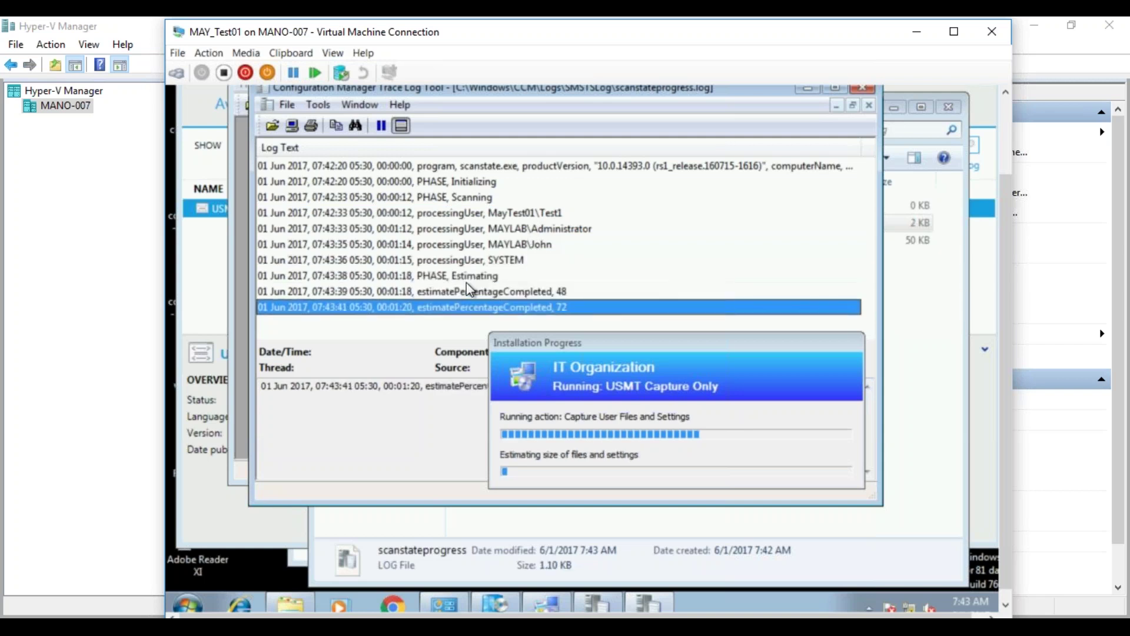
# - Nudge the Installation Progress dialog down while scanstateprogress.log runs to 'Successful run'
pyautogui.moveTo(573, 341); pyautogui.dragTo(570, 366)
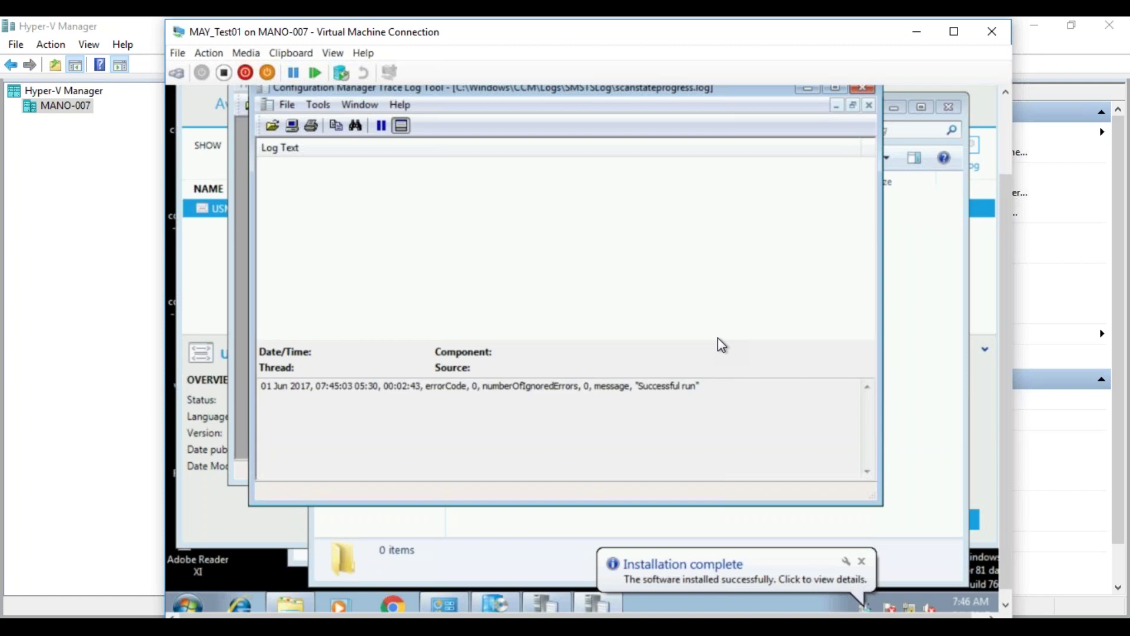
# - Reopen scanstateprogress.log from the CCM Logs folder to review it, then close the log and Logs window
pyautogui.moveTo(1006, 262); pyautogui.dragTo(1004, 210)
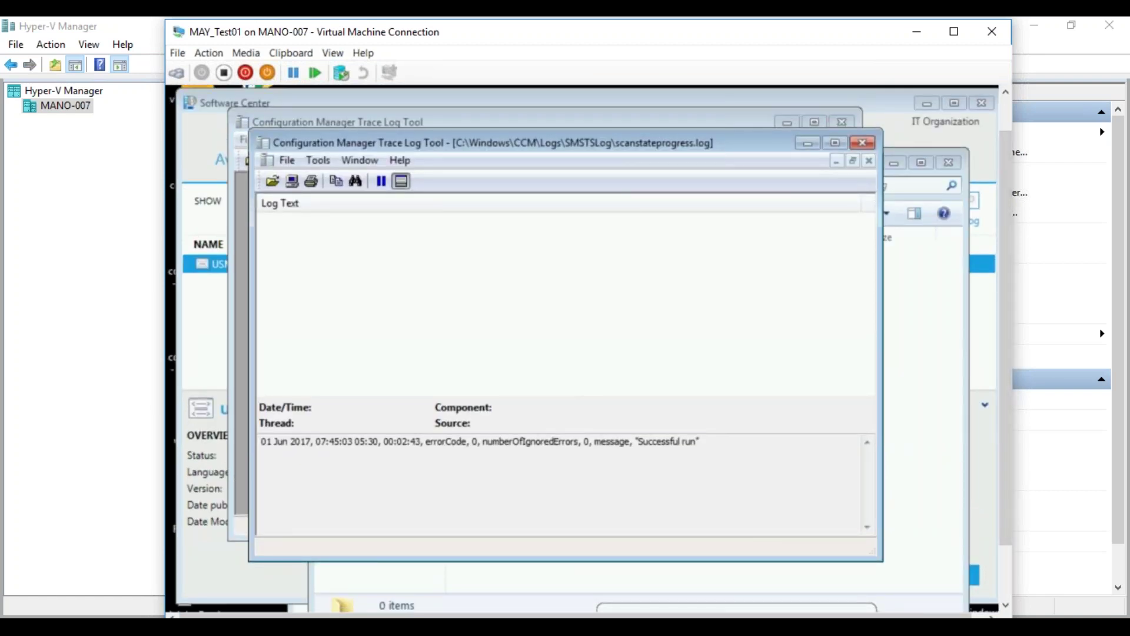
pyautogui.click(862, 143)
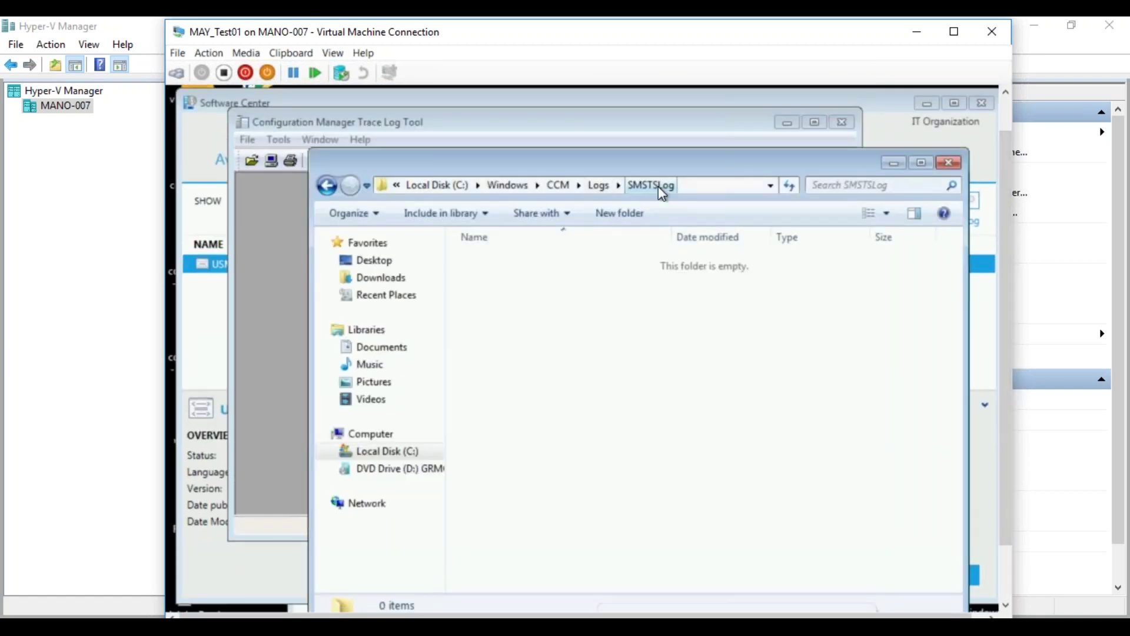
pyautogui.click(597, 187)
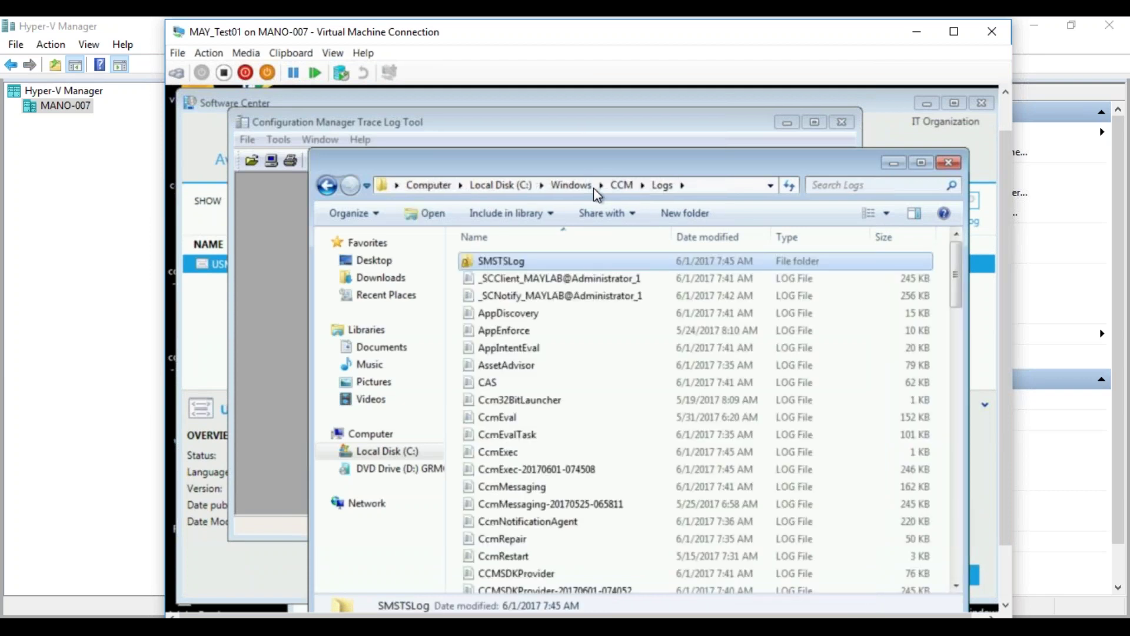
pyautogui.click(501, 363)
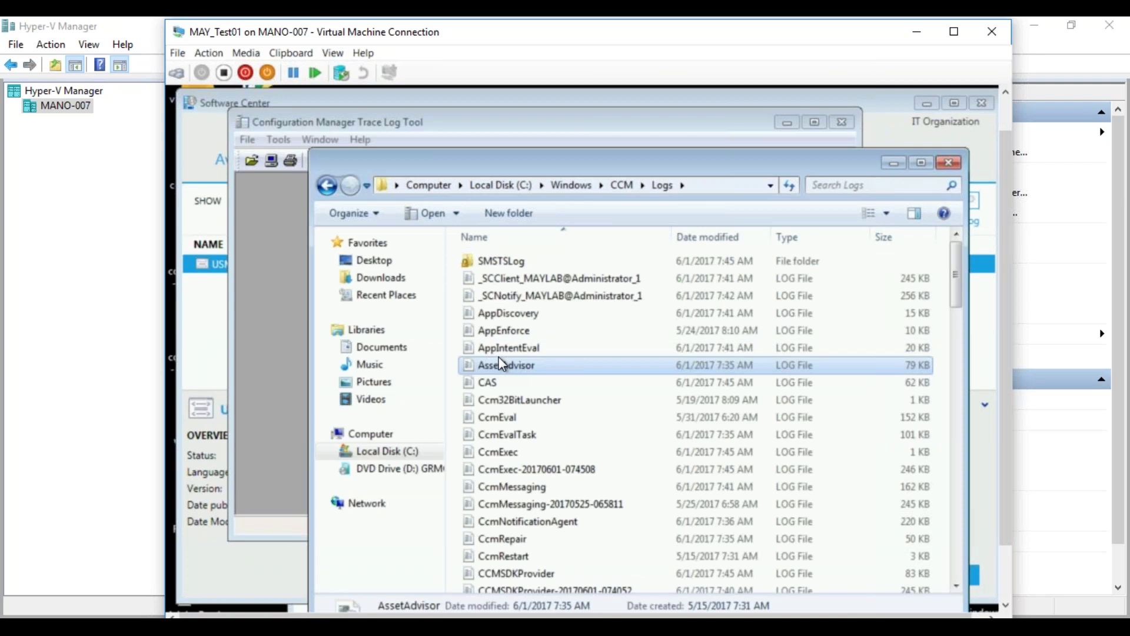
pyautogui.press('s')
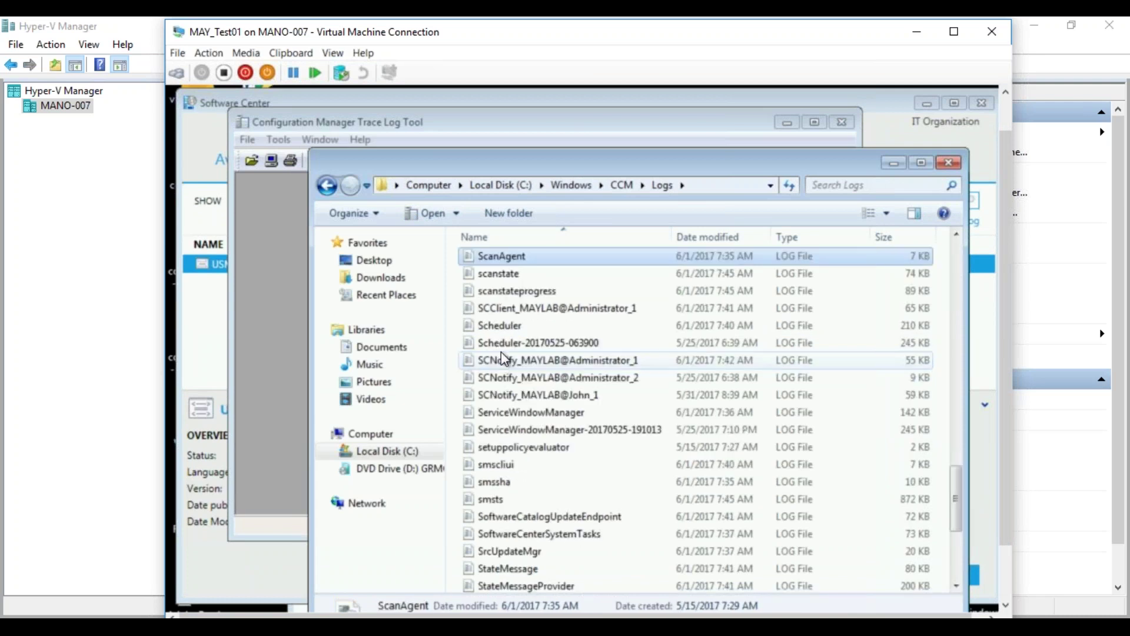
pyautogui.doubleClick(510, 290)
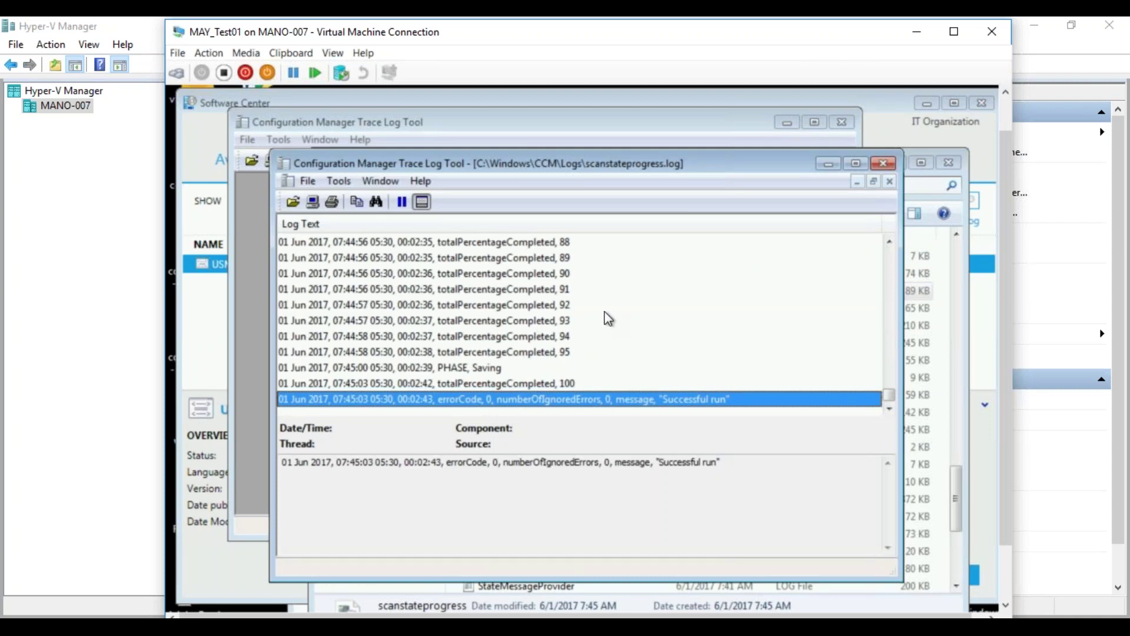
pyautogui.click(884, 167)
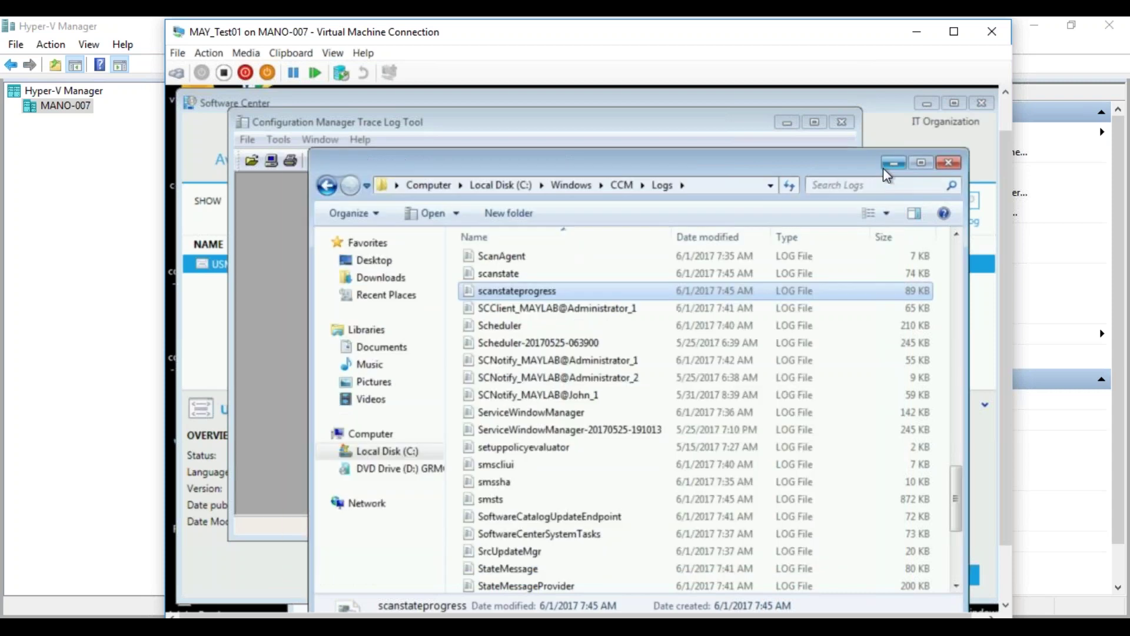
pyautogui.click(951, 170)
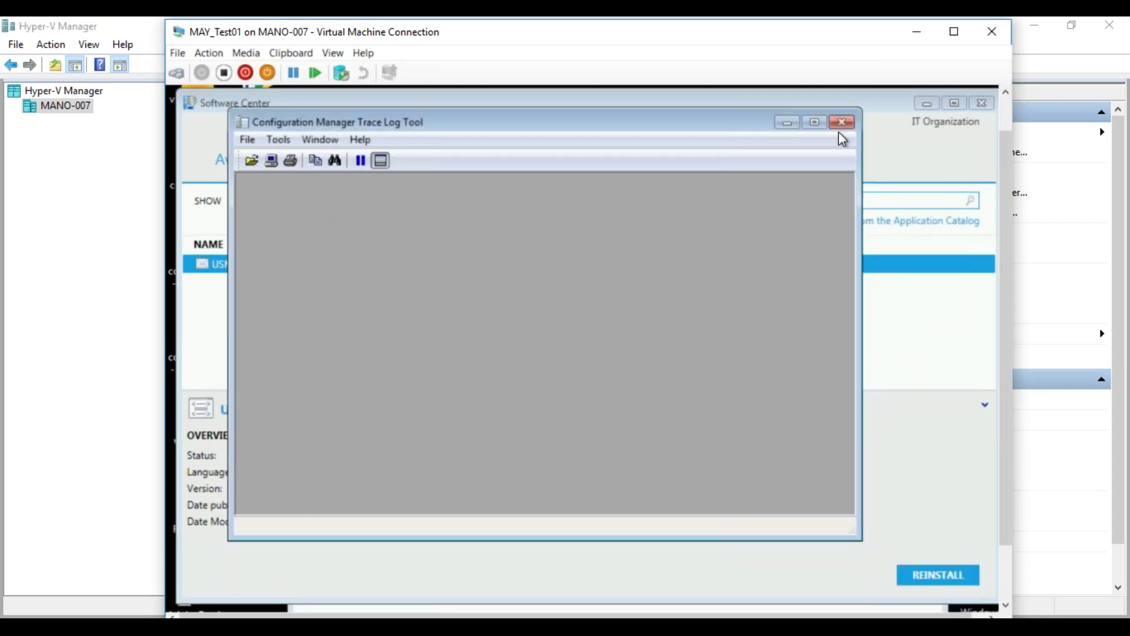
# - Close the empty log viewer and open the Source folder on the MAYSCCM server
pyautogui.click(841, 122)
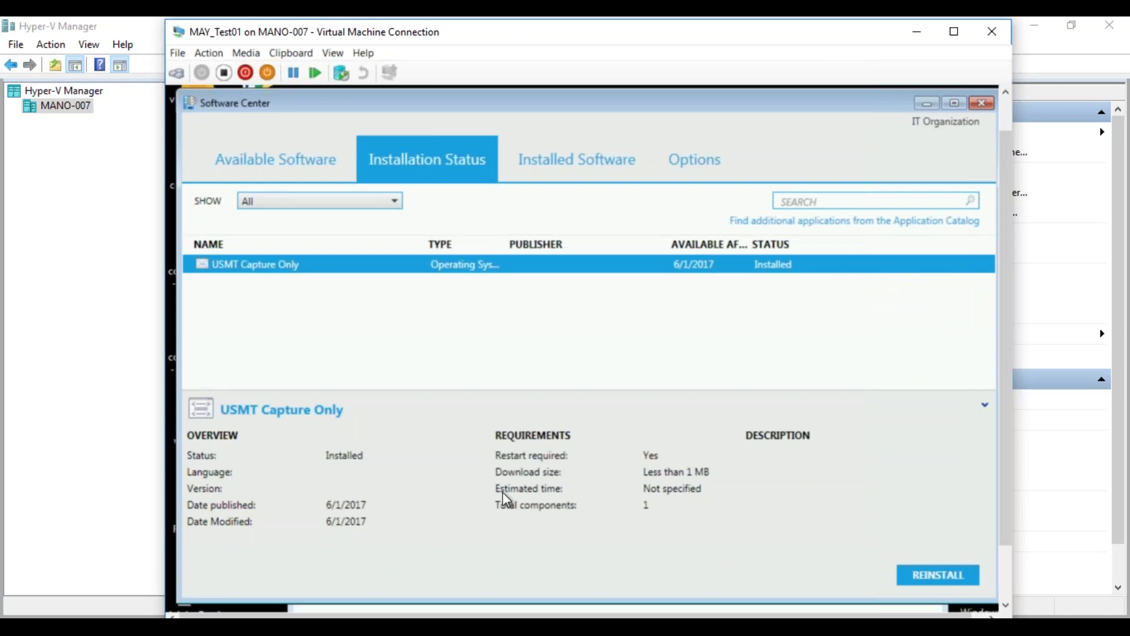
pyautogui.moveTo(1007, 536); pyautogui.dragTo(1010, 600)
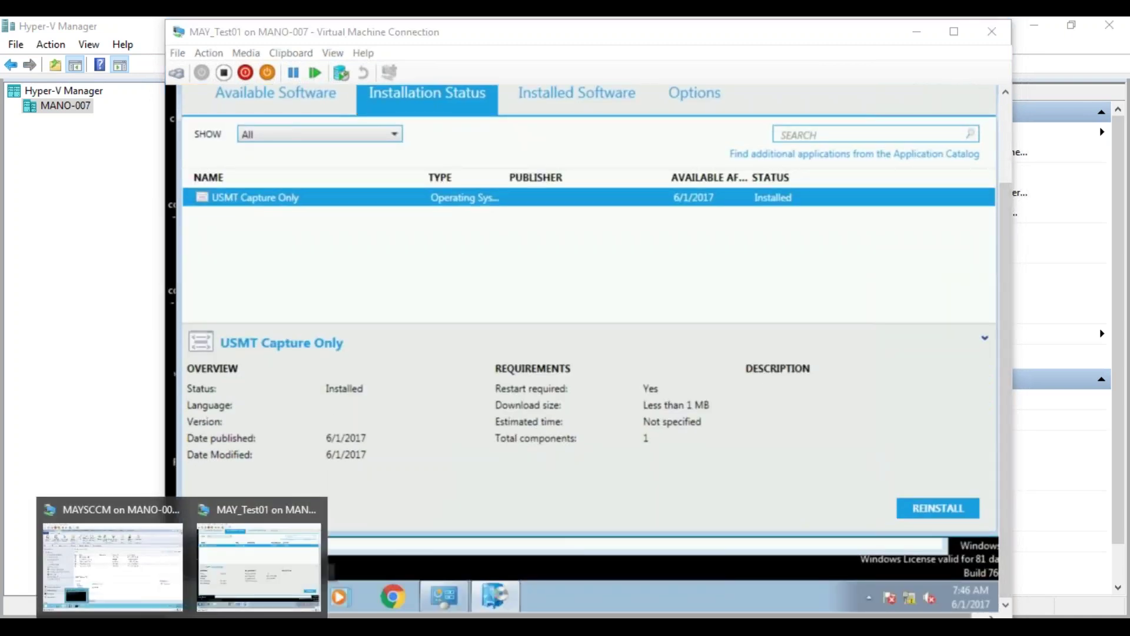
pyautogui.click(152, 575)
pyautogui.moveTo(331, 587)
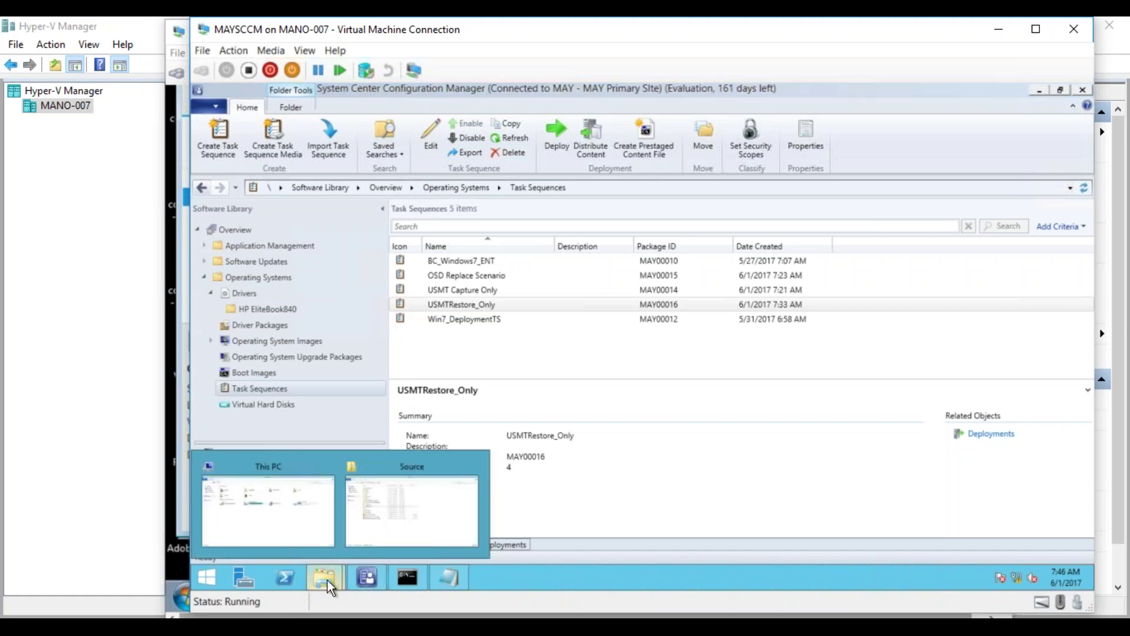
pyautogui.click(384, 525)
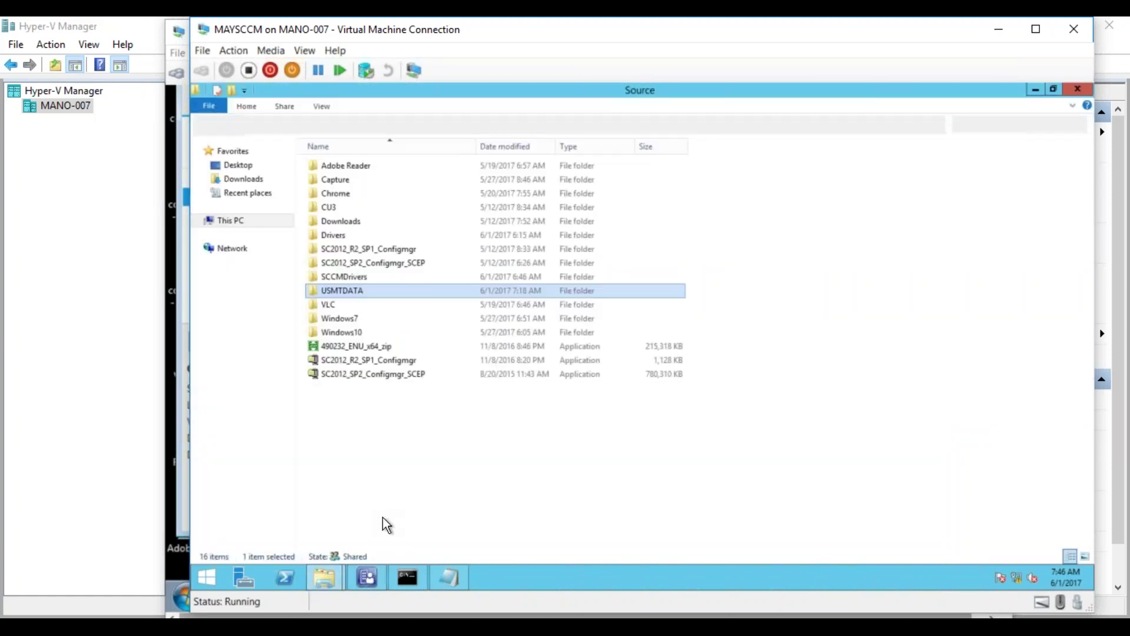
# - Drill into USMTDATA > SMPSTOREE_6CB752C4$ > hash folder > USMT to find USMT.MIG (59,579 KB)
pyautogui.doubleClick(340, 291)
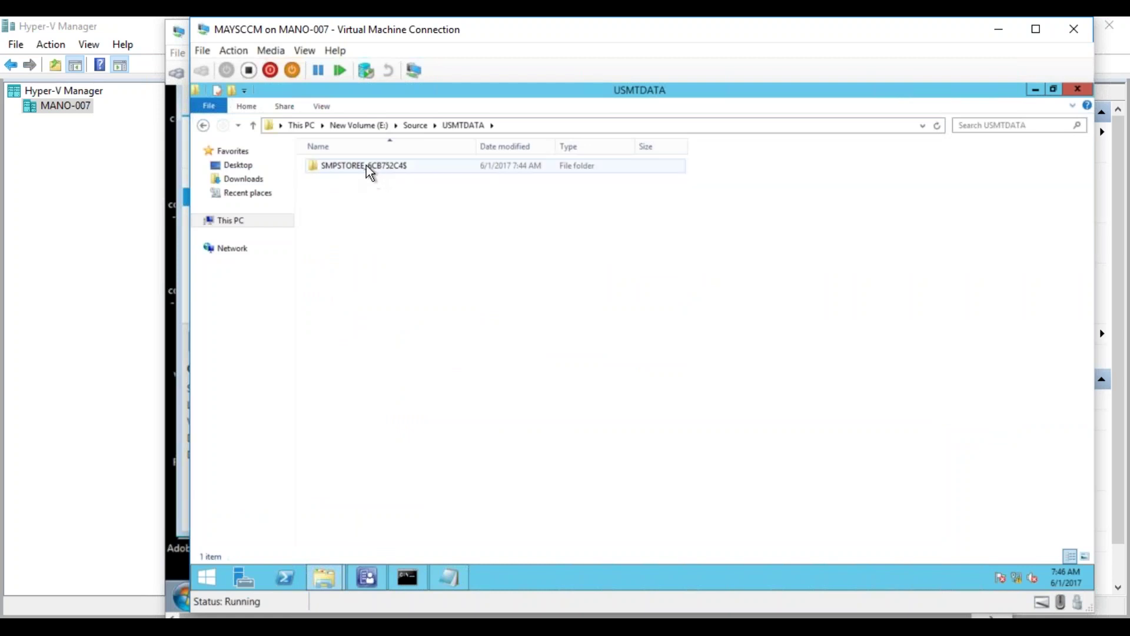
pyautogui.doubleClick(367, 168)
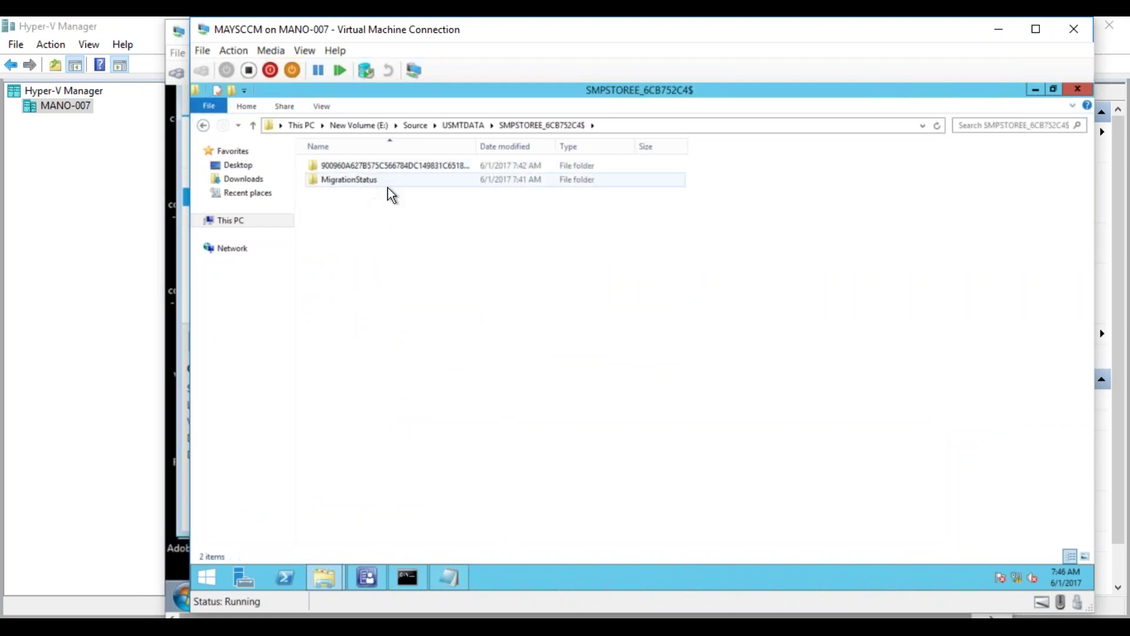
pyautogui.doubleClick(399, 167)
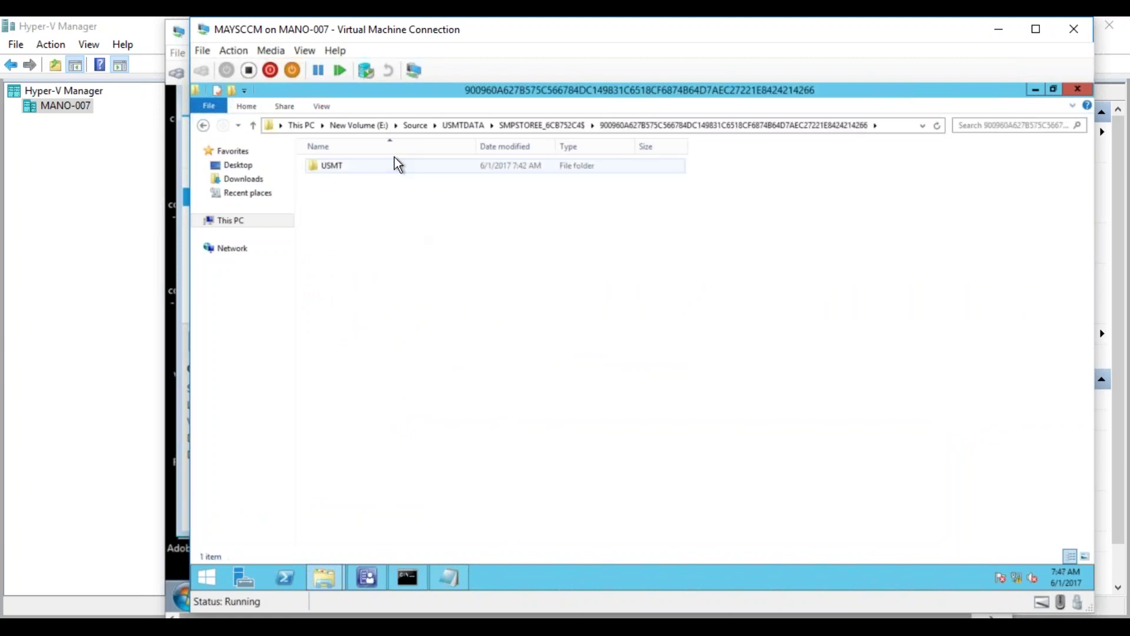
pyautogui.doubleClick(388, 167)
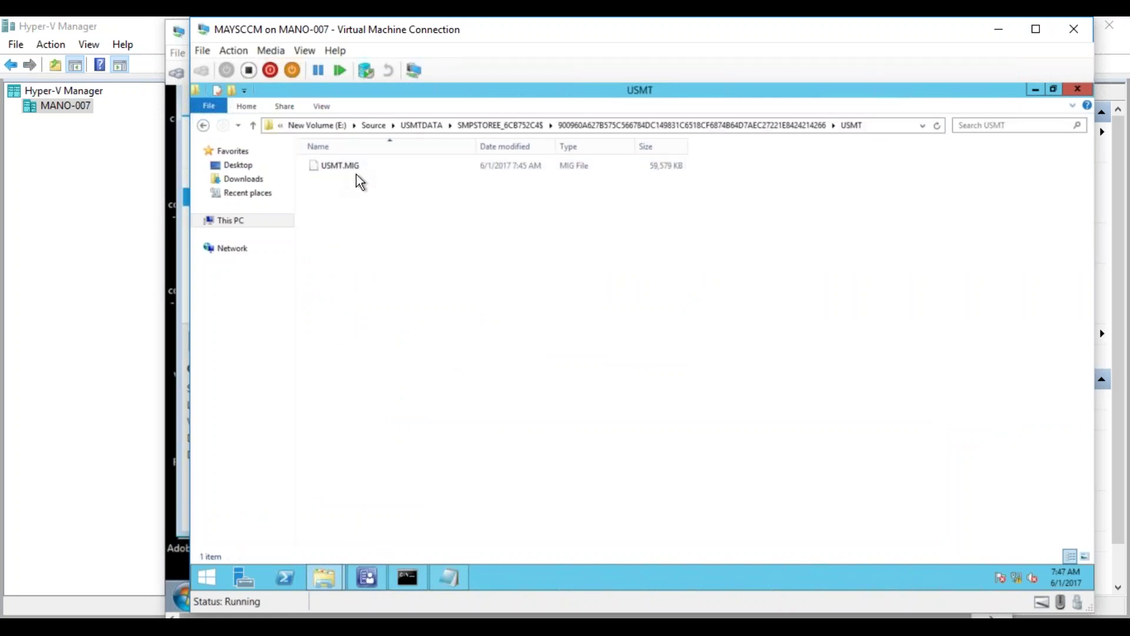
# - Return up to the Source folder and bring Hyper-V Manager to the front
pyautogui.click(433, 127)
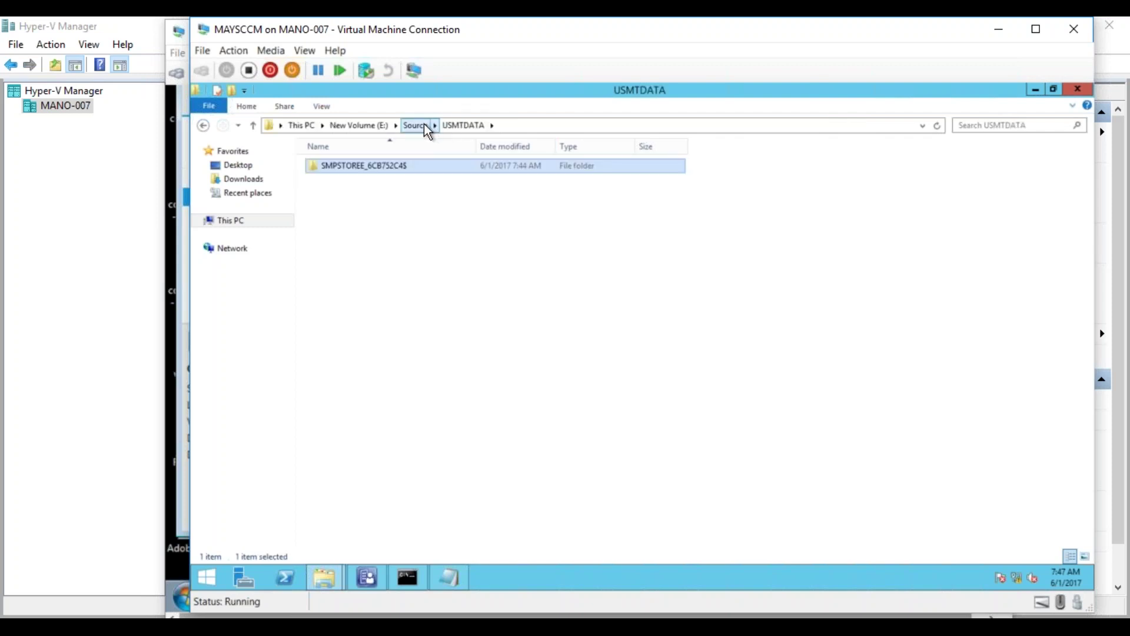
pyautogui.click(427, 128)
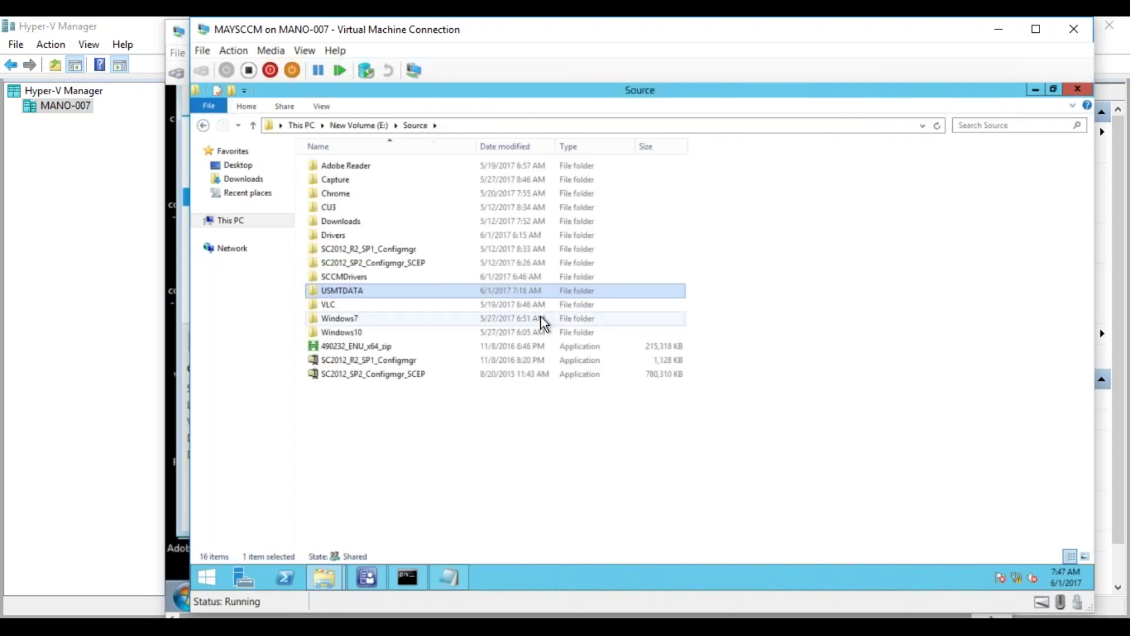
pyautogui.moveTo(376, 580)
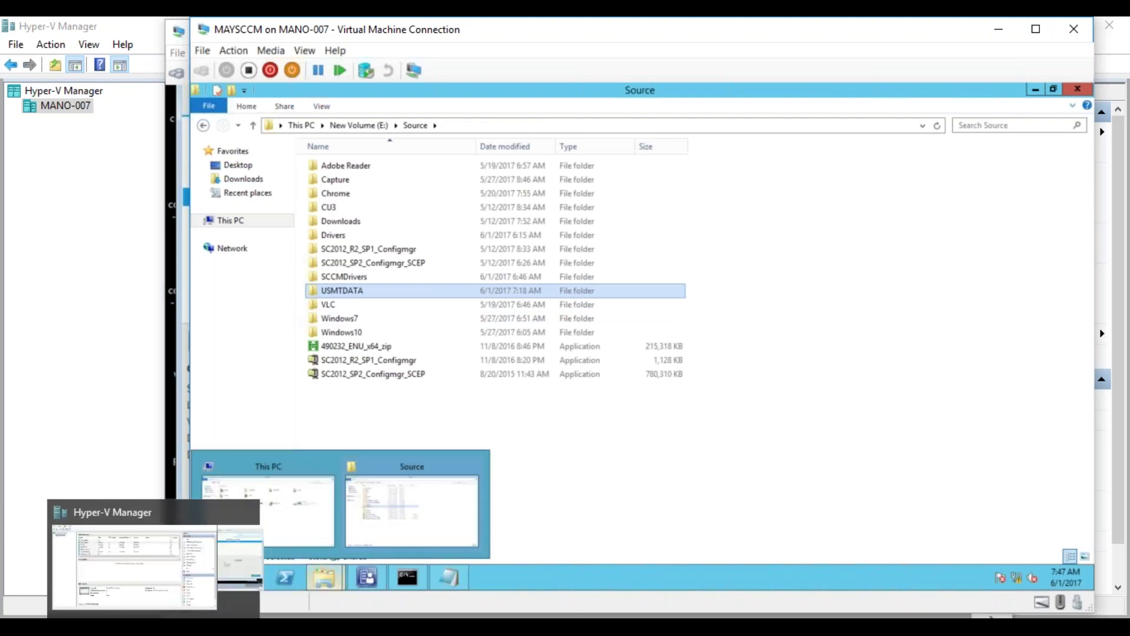
pyautogui.click(152, 605)
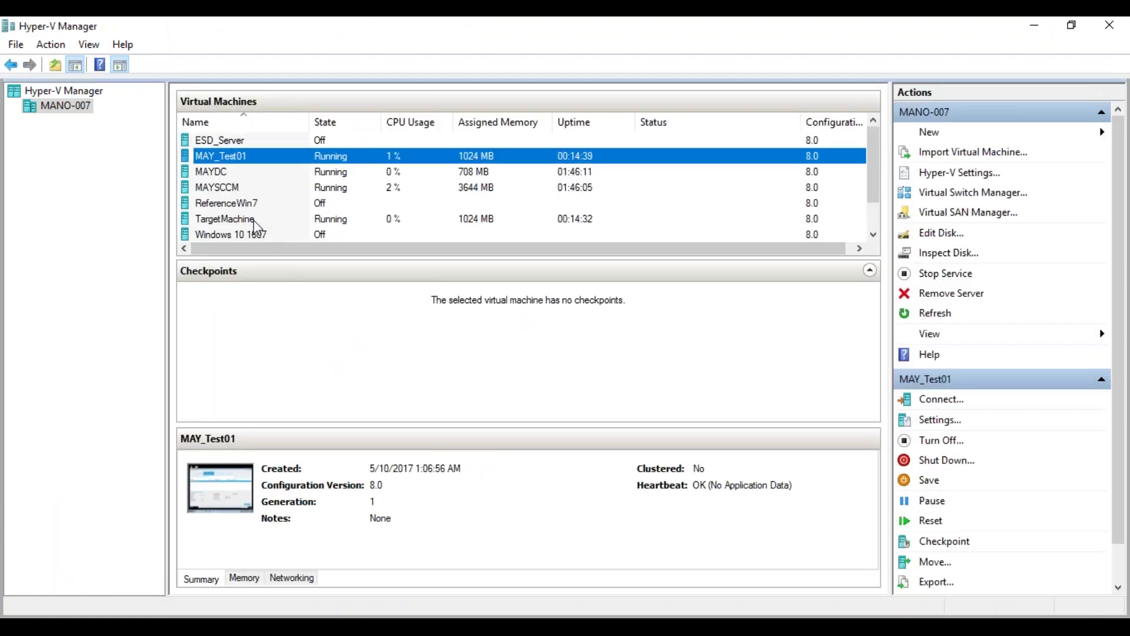
# - Log on to the TargetMachine VM with the administrator password to reach its Windows 7 desktop
pyautogui.click(254, 220)
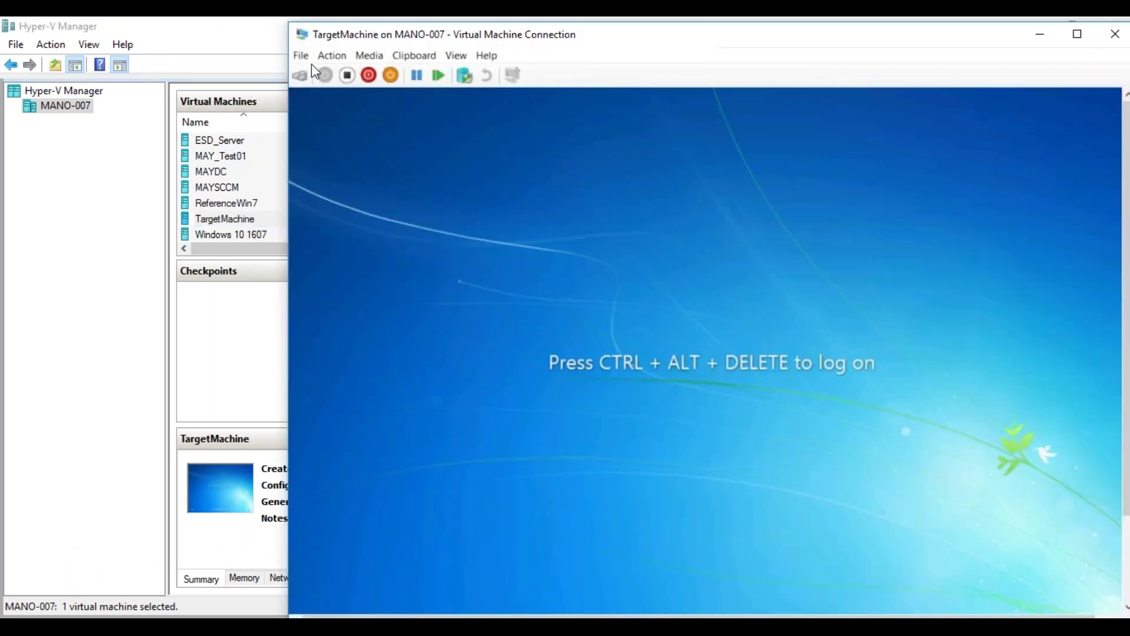
pyautogui.click(300, 75)
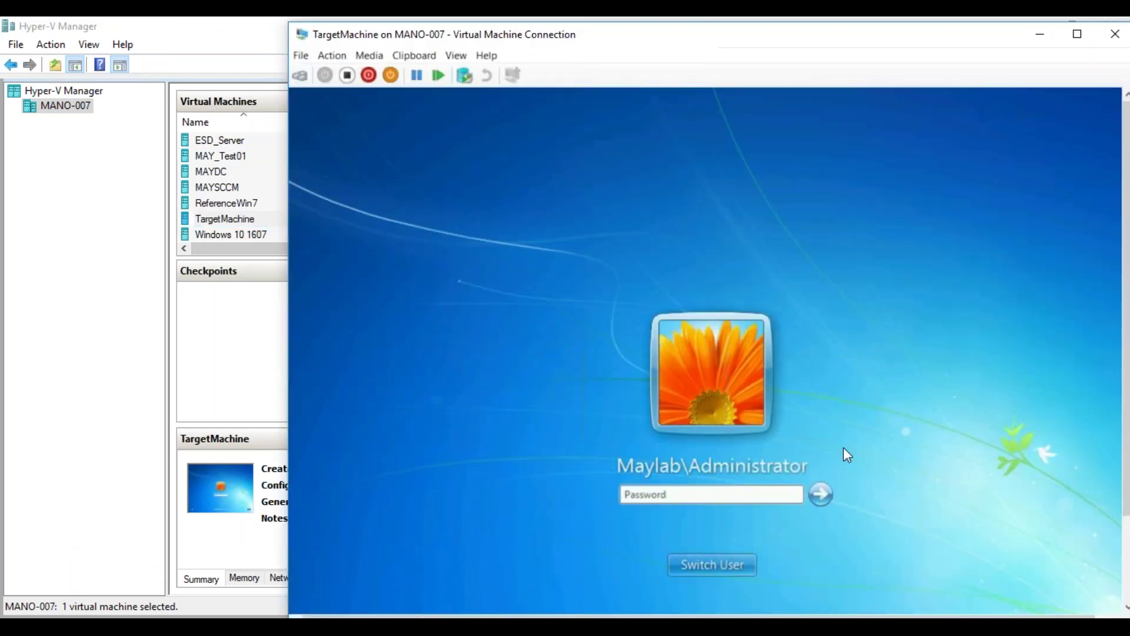
pyautogui.write('•••••••••')
pyautogui.press('Return')
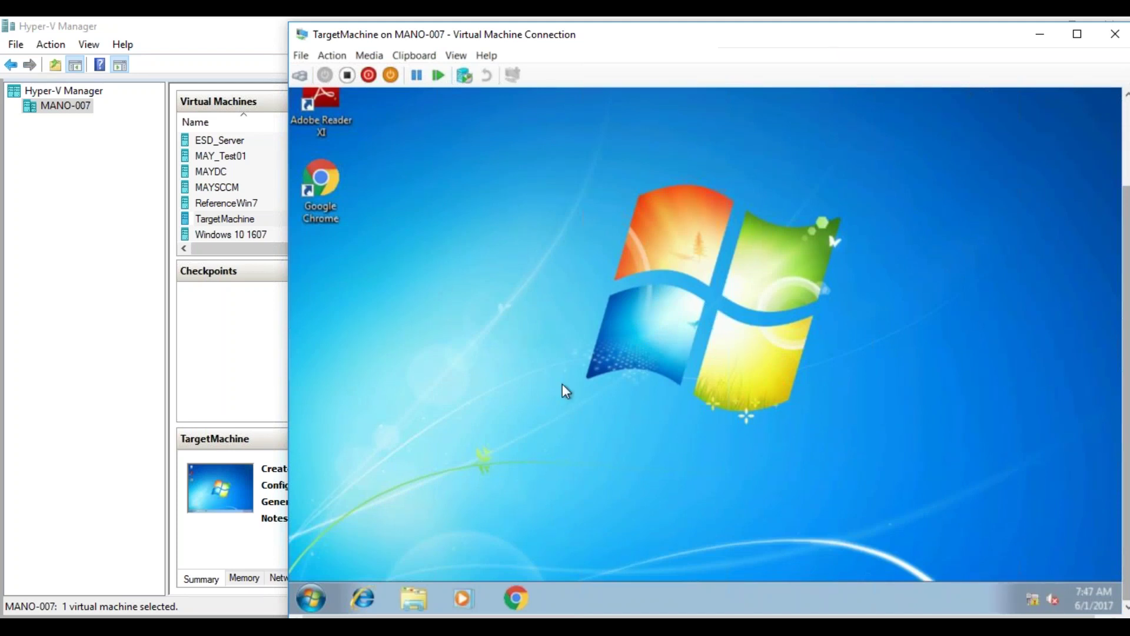
pyautogui.click(311, 598)
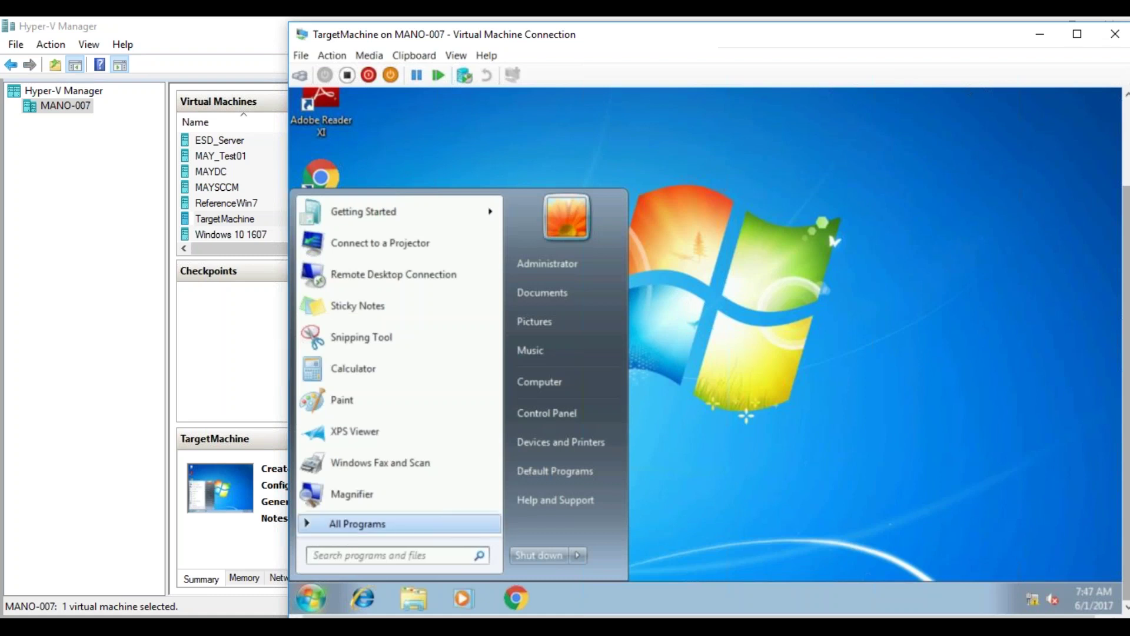
# - Run the Machine Policy Retrieval & Evaluation Cycle from Control Panel's Configuration Manager actions
pyautogui.click(547, 412)
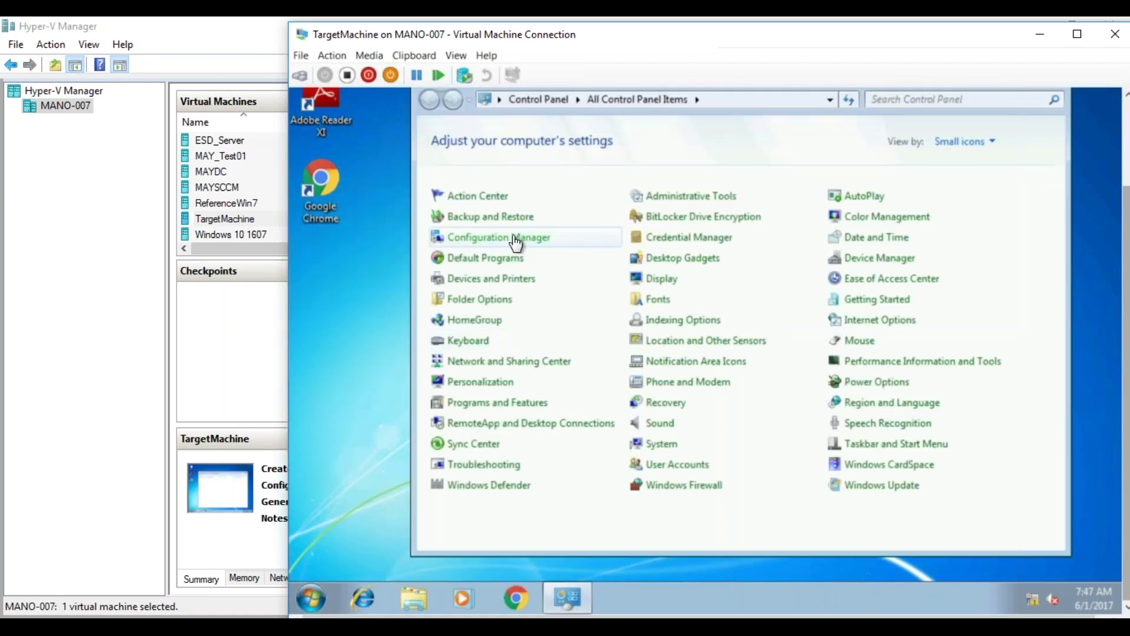
pyautogui.click(507, 241)
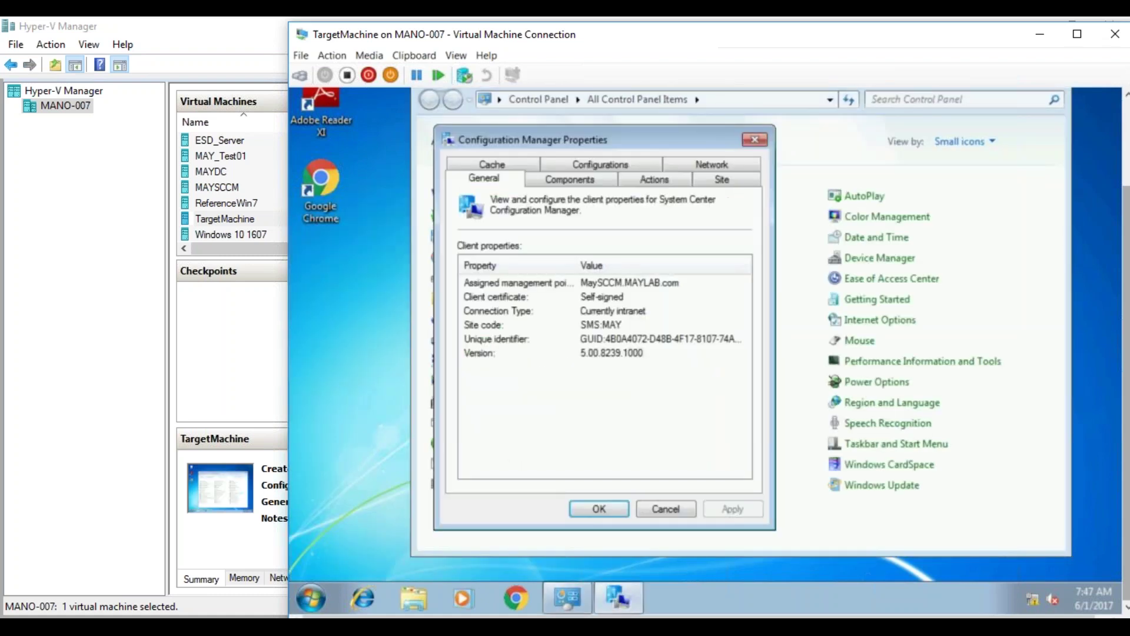
pyautogui.click(654, 179)
pyautogui.click(547, 326)
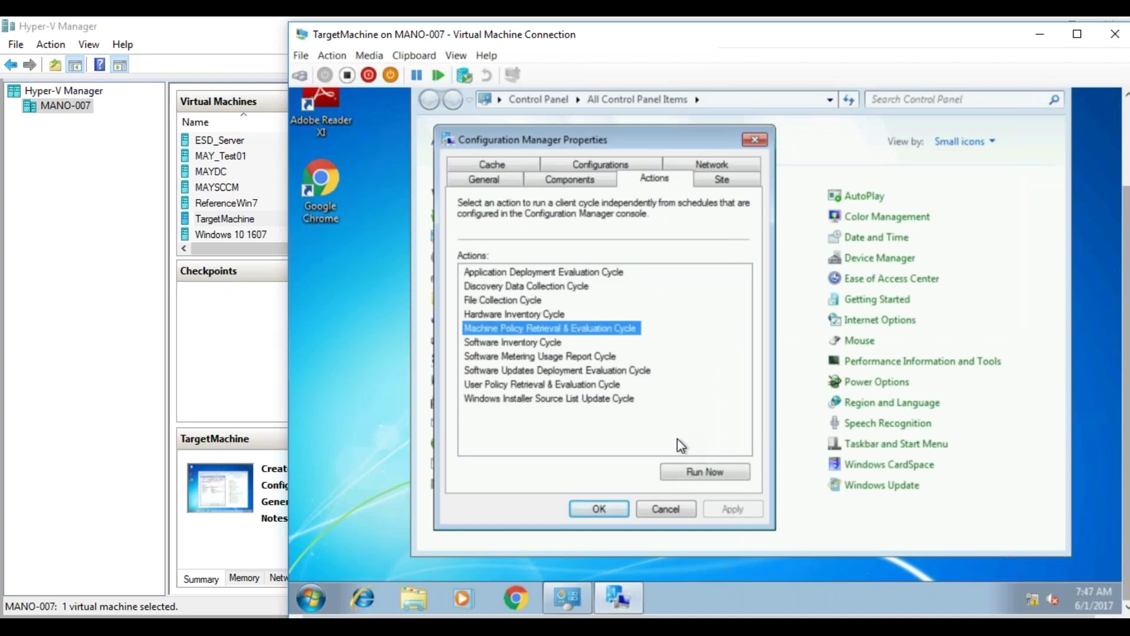
pyautogui.click(685, 477)
pyautogui.click(850, 351)
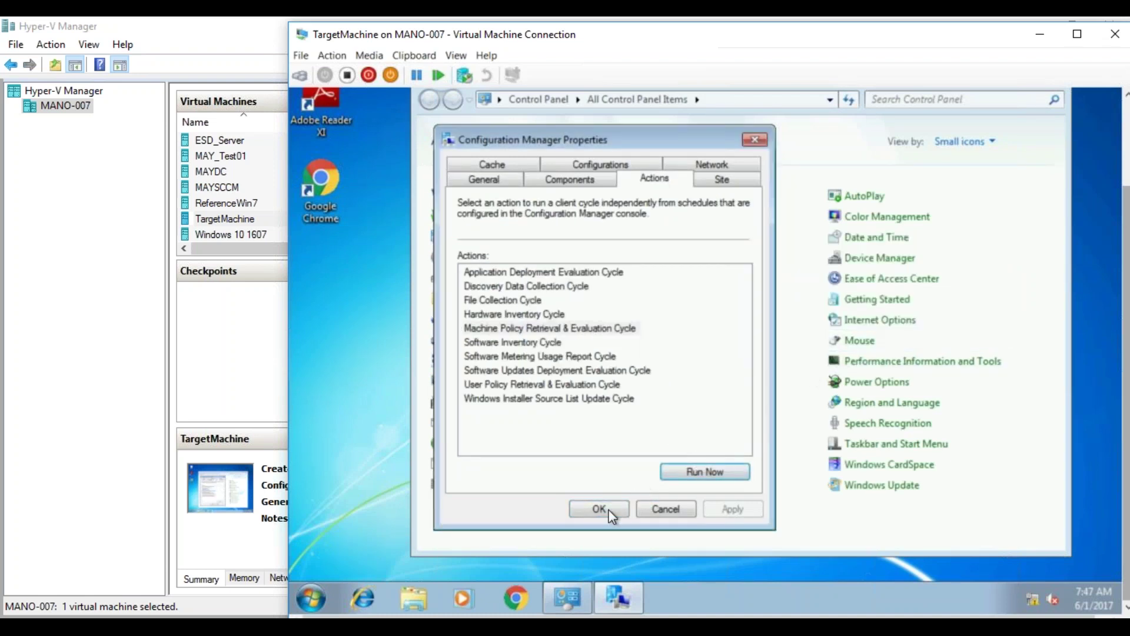
pyautogui.click(599, 508)
# - Launch Software Center via a 'soft' search, close Control Panel, and refresh the desktop
pyautogui.click(318, 596)
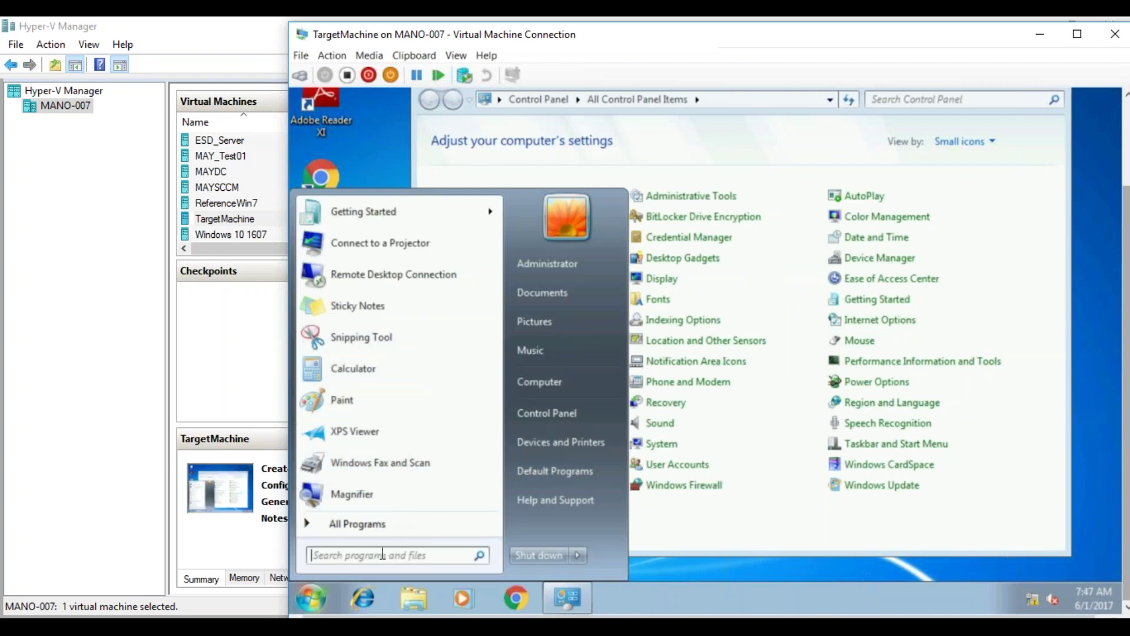
pyautogui.write('soft')
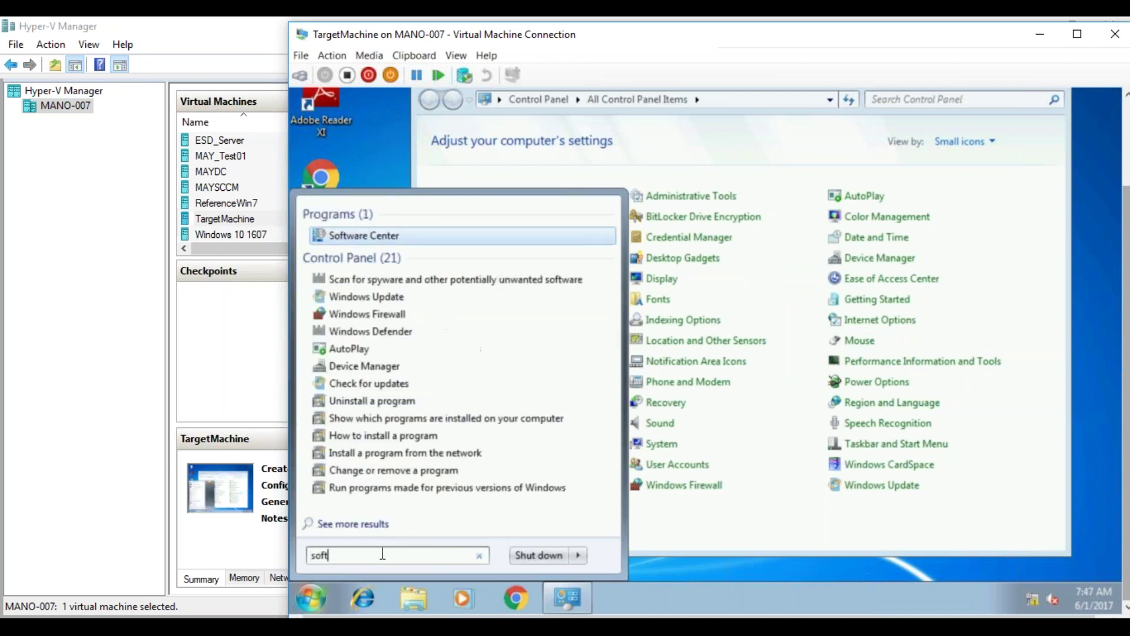
pyautogui.click(377, 237)
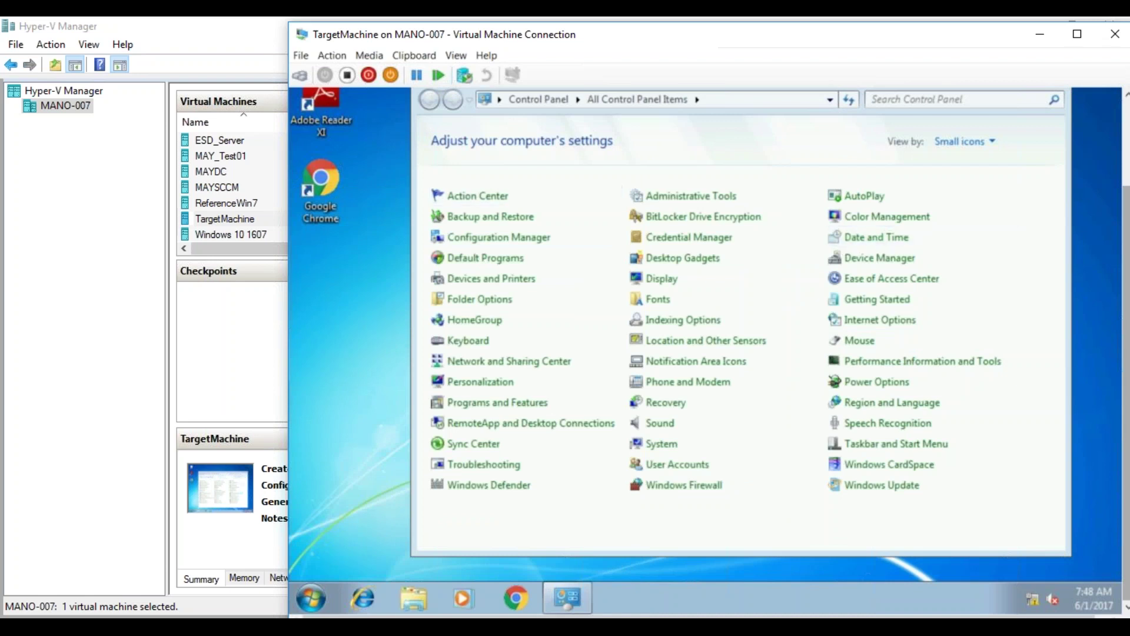
pyautogui.moveTo(1122, 208); pyautogui.dragTo(1124, 131)
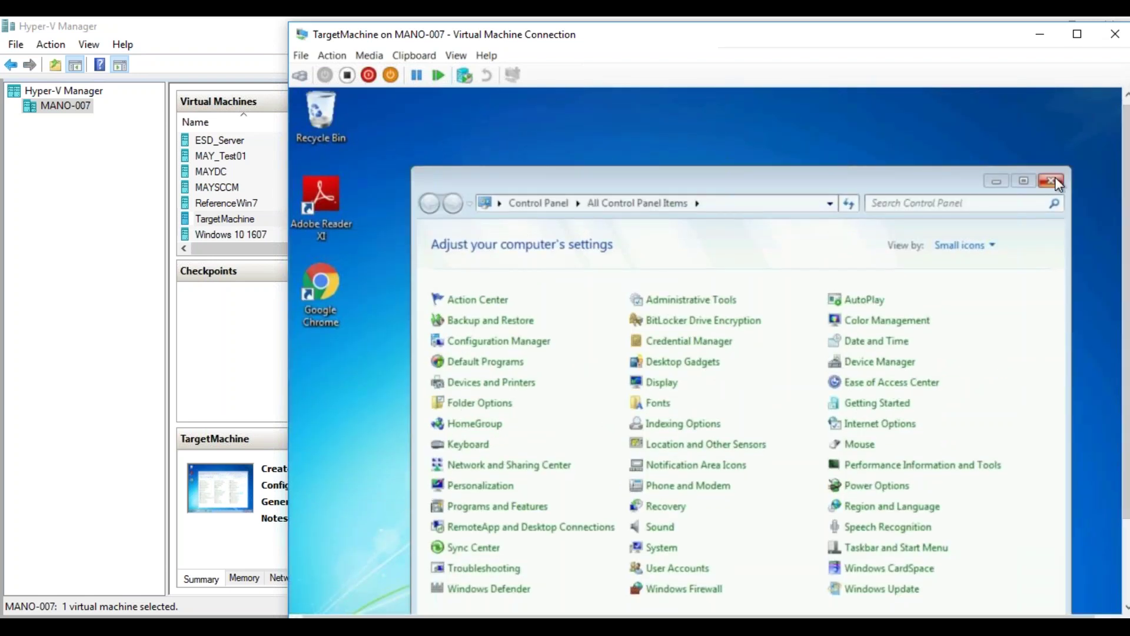
pyautogui.click(1051, 177)
pyautogui.moveTo(1124, 212); pyautogui.dragTo(1124, 290)
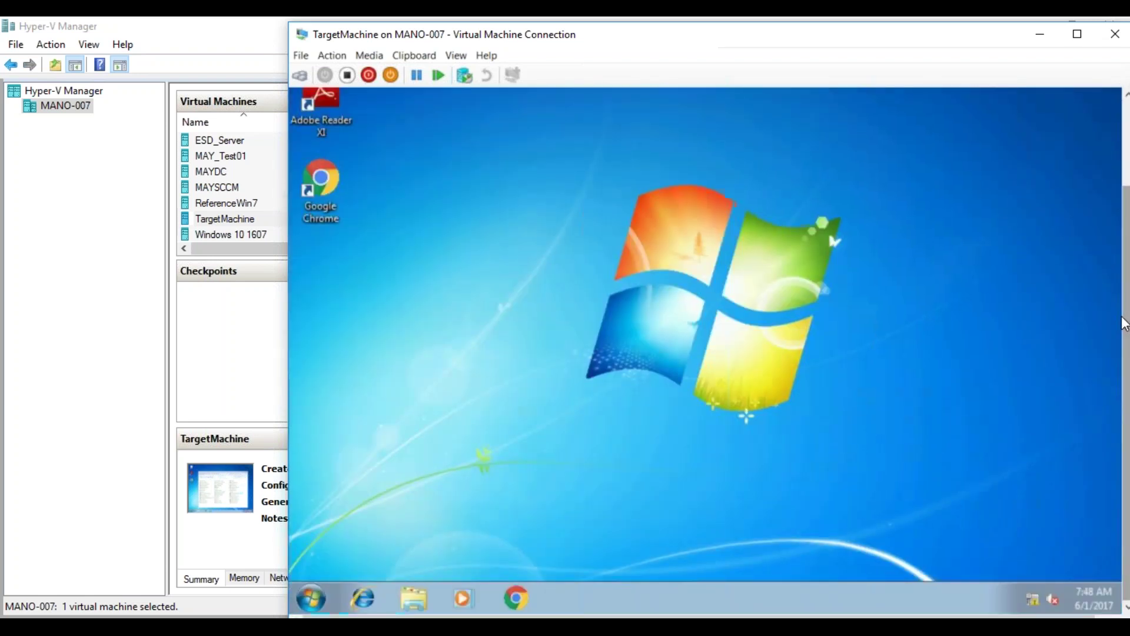
pyautogui.rightClick(840, 302)
pyautogui.click(879, 351)
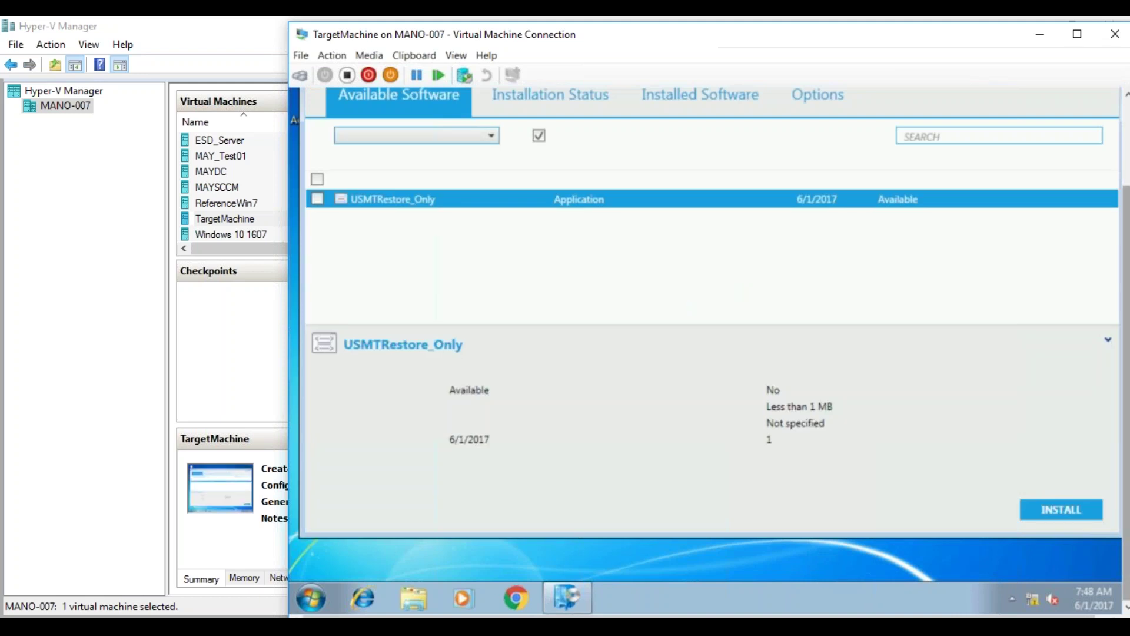
# - Install USMTRestore_Only from Software Center's Available Software list
pyautogui.scroll(1, 707, 353)
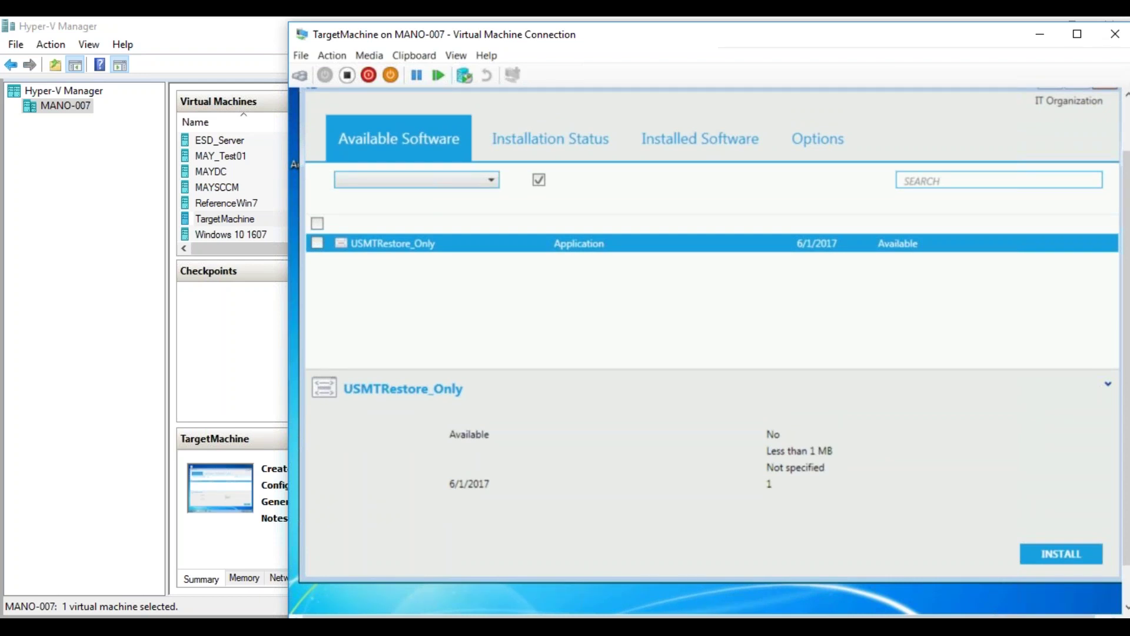
pyautogui.click(1047, 550)
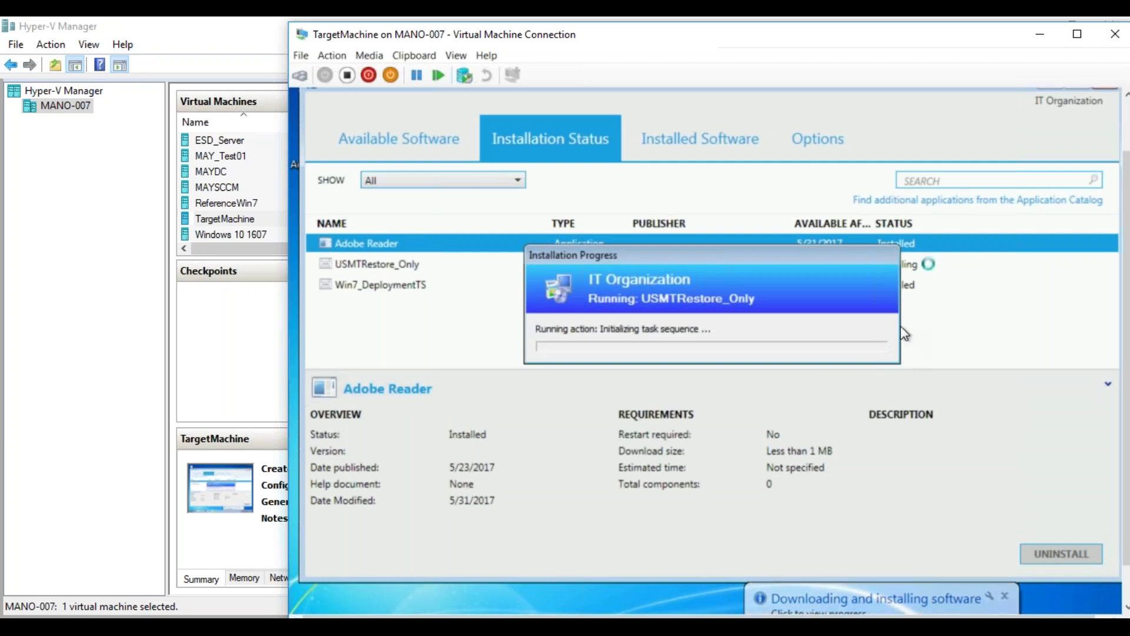
# - Show USMTRestore_Only's installation details, then open Explorer to the computer's drive list
pyautogui.click(908, 271)
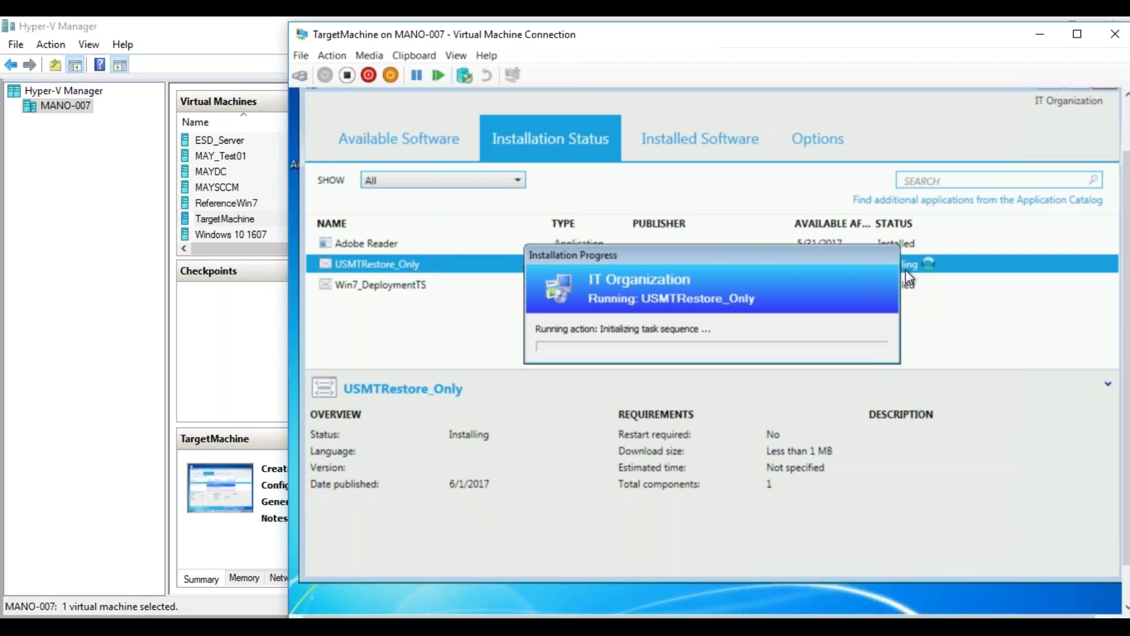
pyautogui.moveTo(836, 252); pyautogui.dragTo(799, 174)
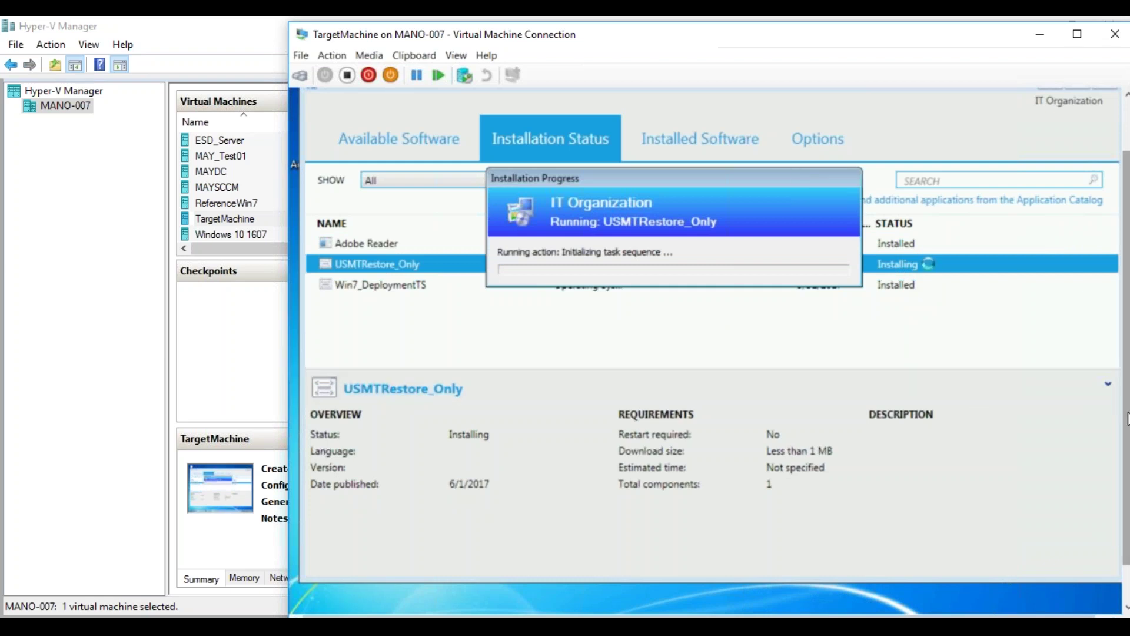
pyautogui.scroll(-2, 1126, 419)
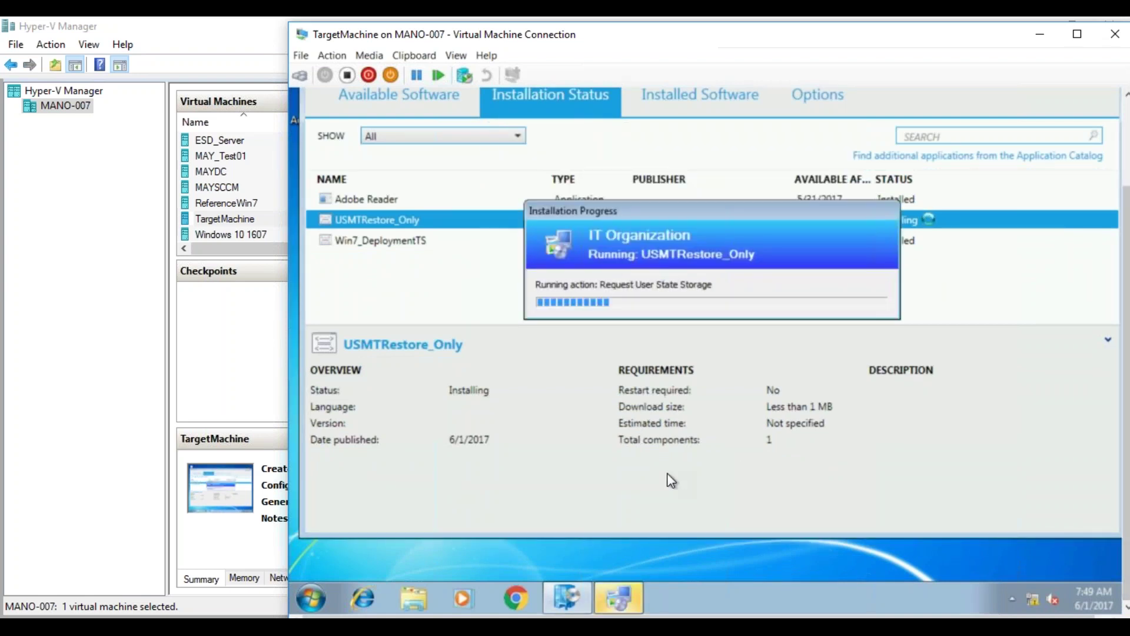
pyautogui.click(416, 599)
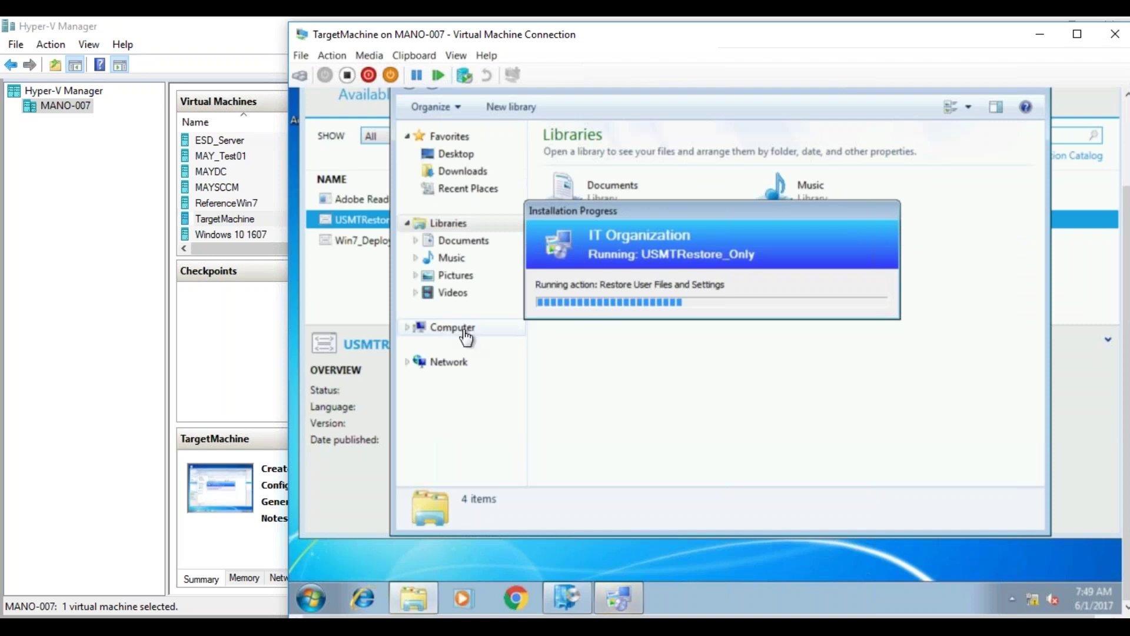
pyautogui.click(462, 328)
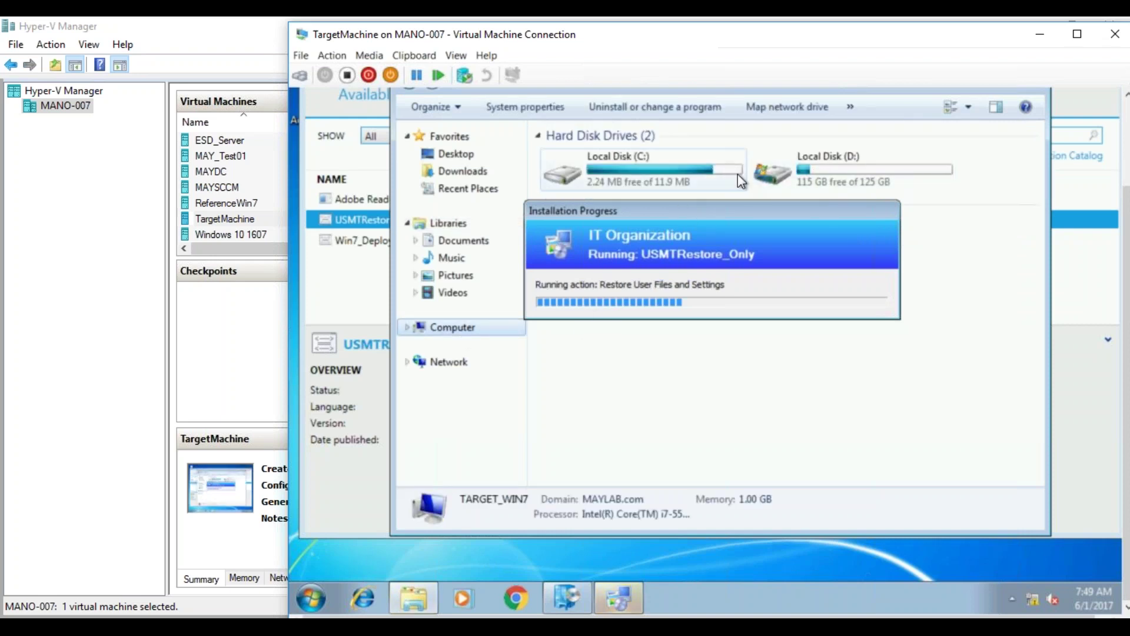
pyautogui.doubleClick(706, 172)
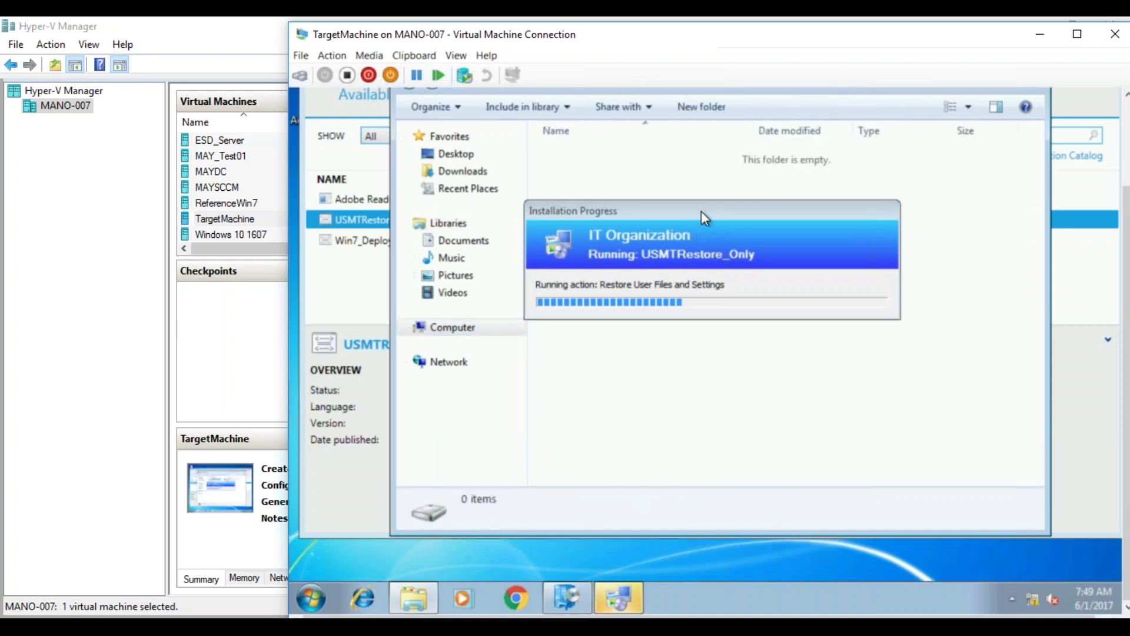
pyautogui.scroll(3, 1125, 324)
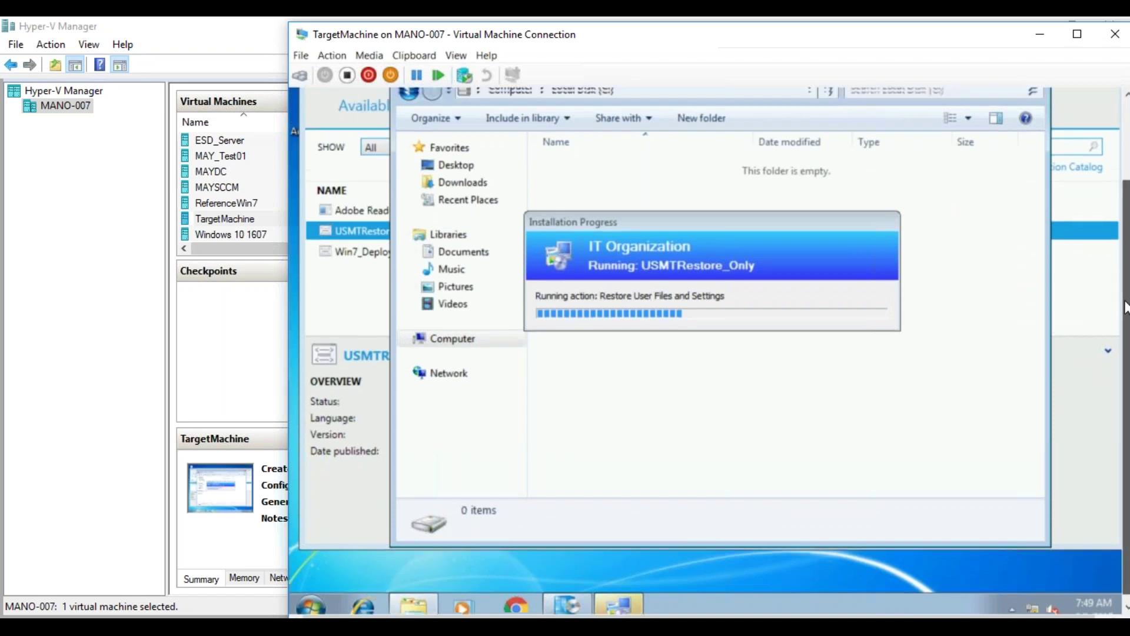
pyautogui.click(509, 154)
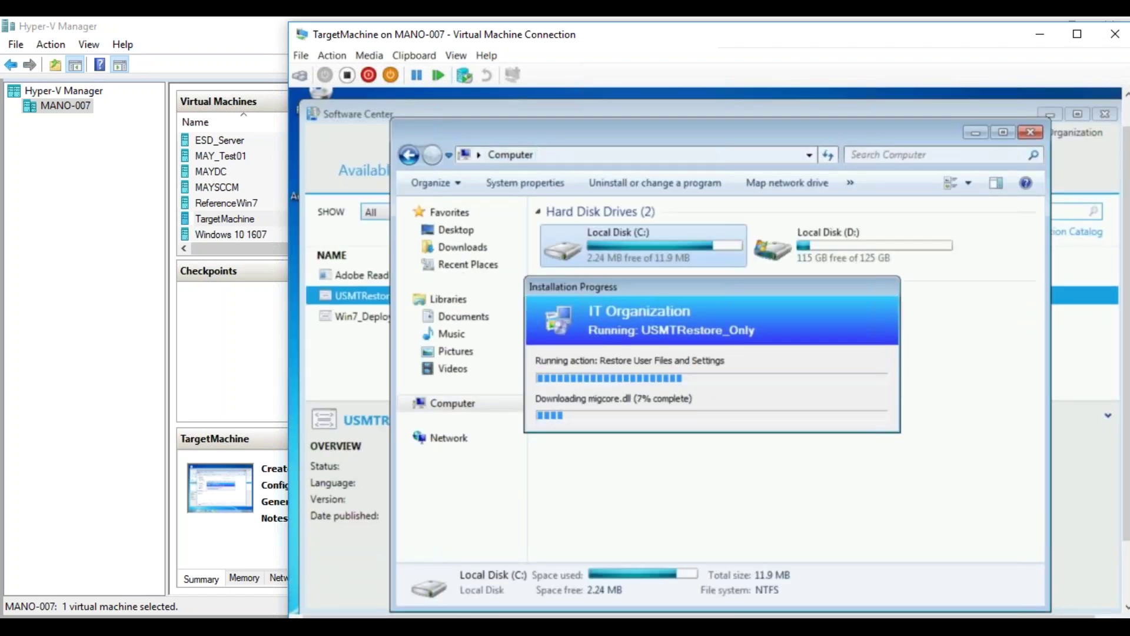
# - Browse into D:\Windows\CCM\Logs\SMSTSLog
pyautogui.doubleClick(828, 236)
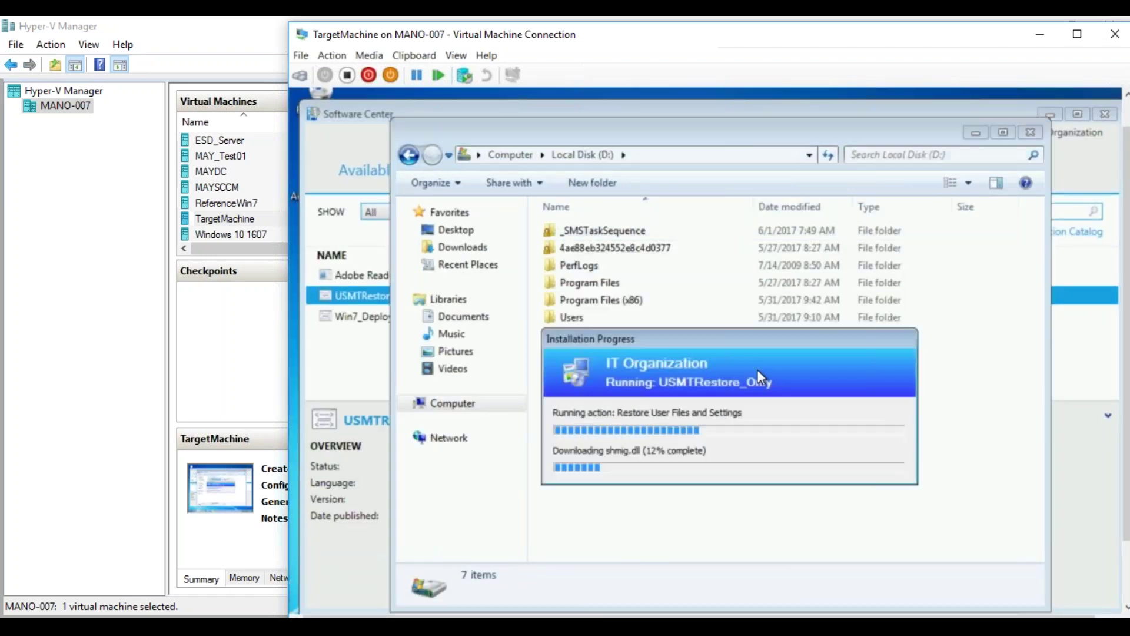
pyautogui.doubleClick(584, 334)
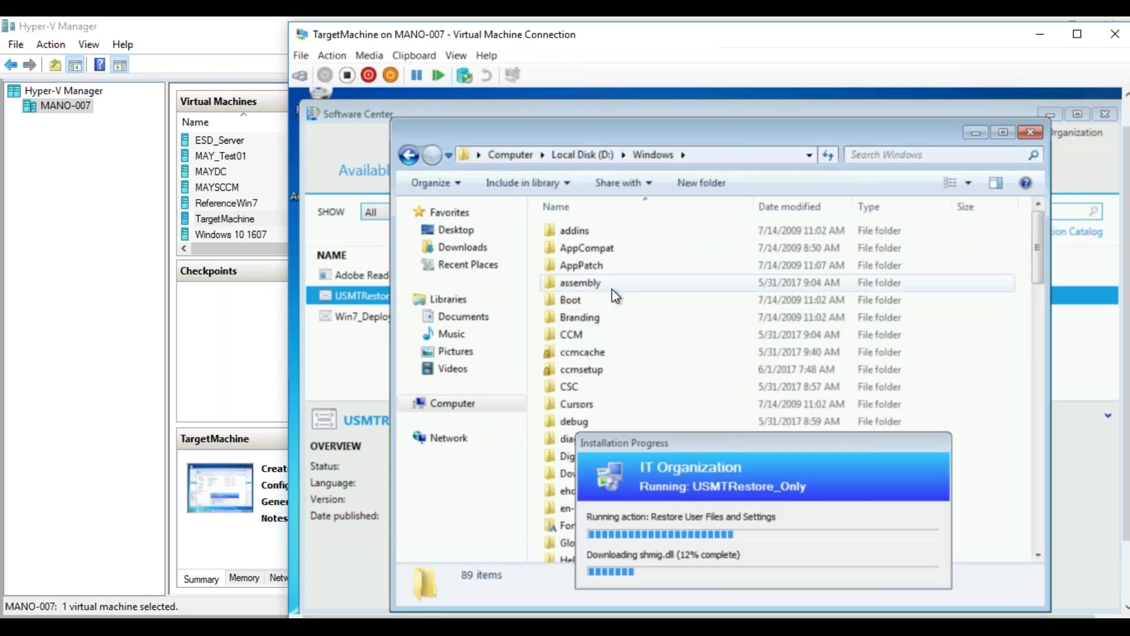
pyautogui.doubleClick(574, 336)
pyautogui.doubleClick(584, 300)
pyautogui.doubleClick(603, 234)
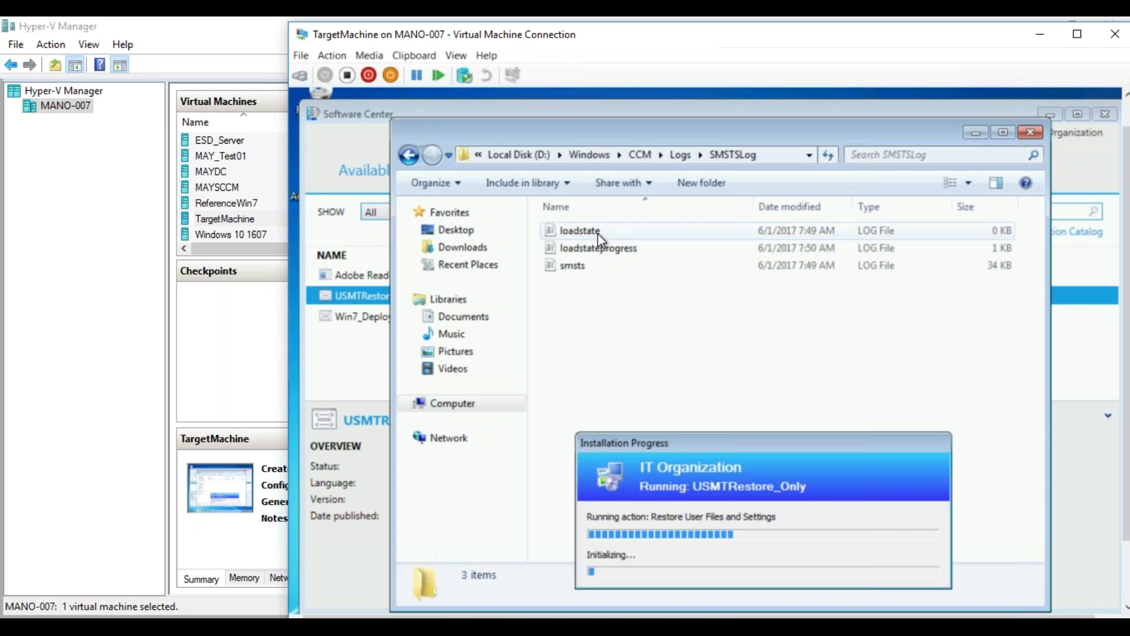
# - View the loadstate and loadstateprogress logs from SMSTSLog in CMTrace, then close it
pyautogui.click(598, 234)
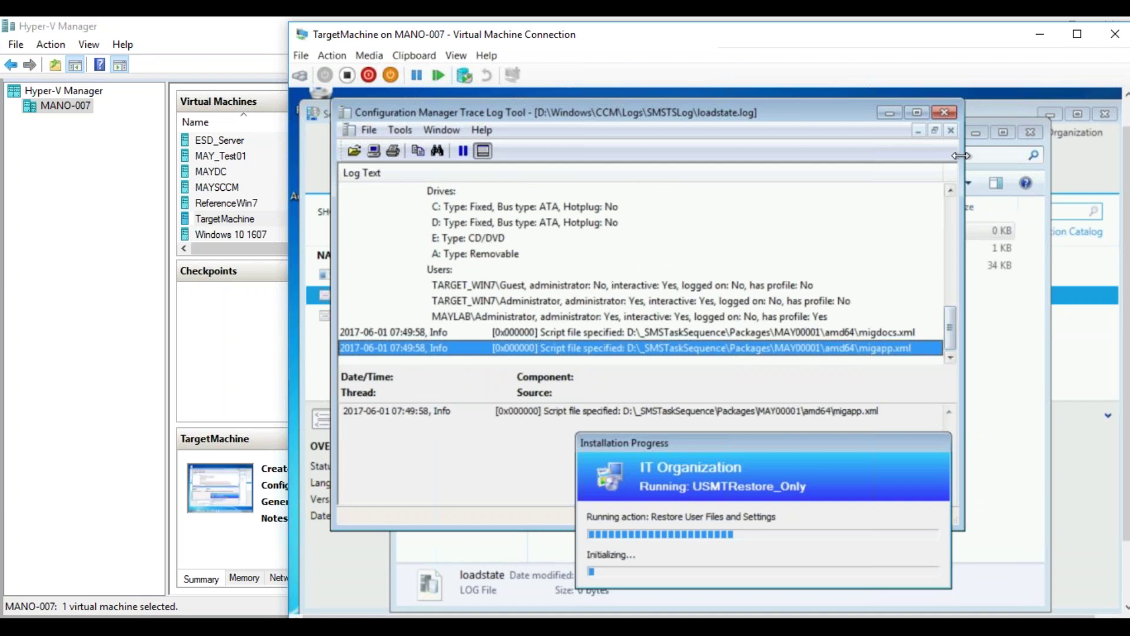
pyautogui.click(945, 111)
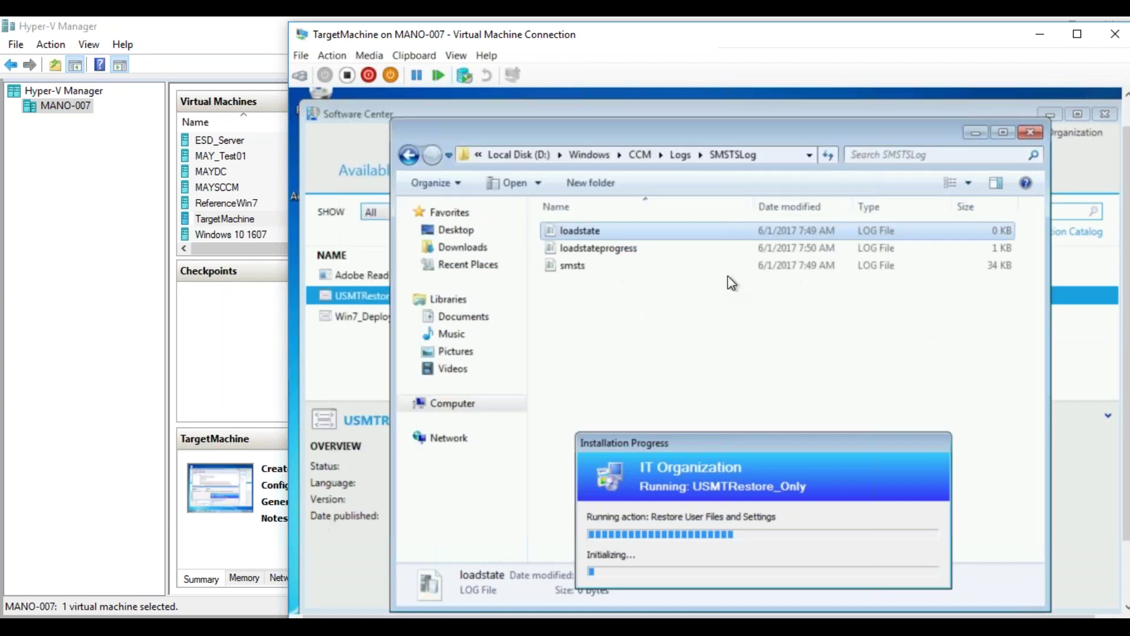
pyautogui.click(640, 249)
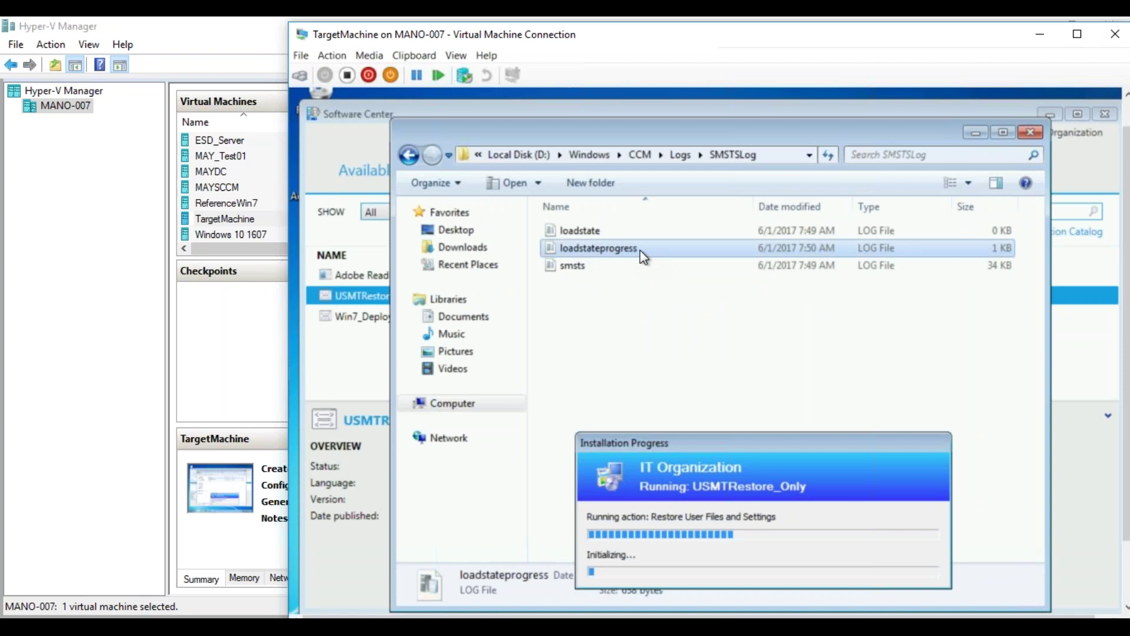
pyautogui.doubleClick(641, 250)
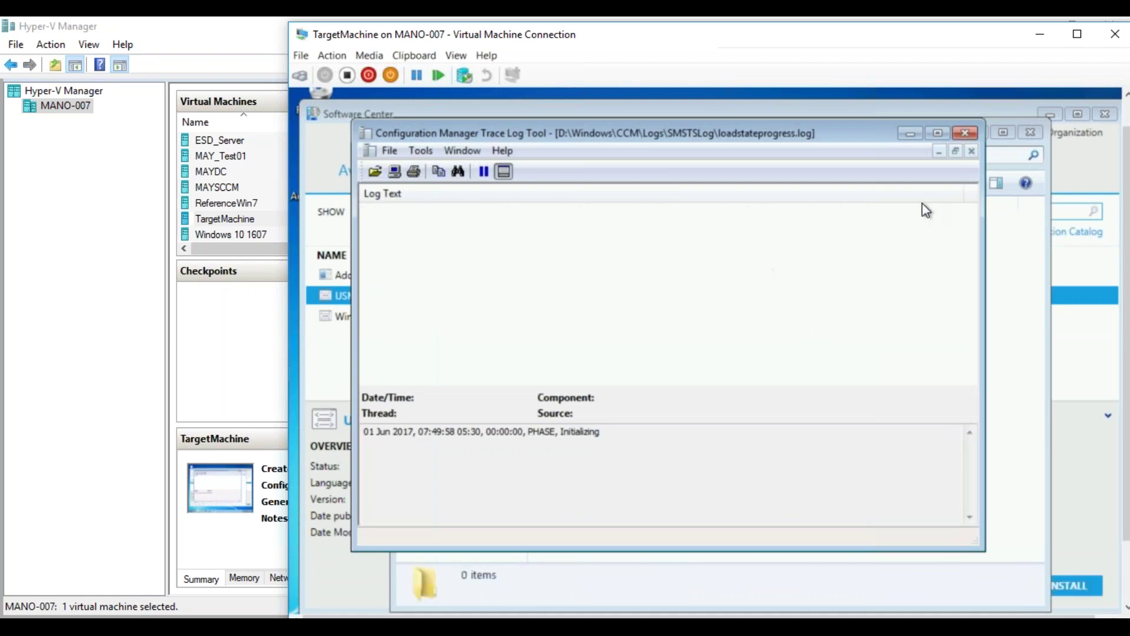
pyautogui.click(965, 134)
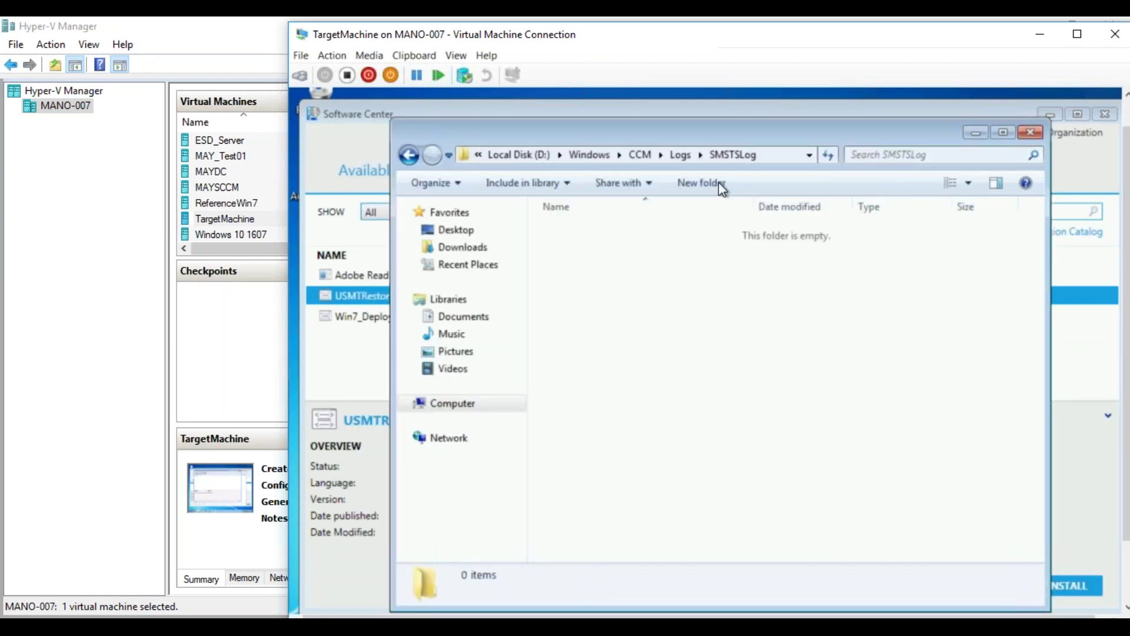
# - Open loadstateprogress.log from D:\Windows\CCM\Logs in CMTrace, then close it and the folder
pyautogui.click(680, 155)
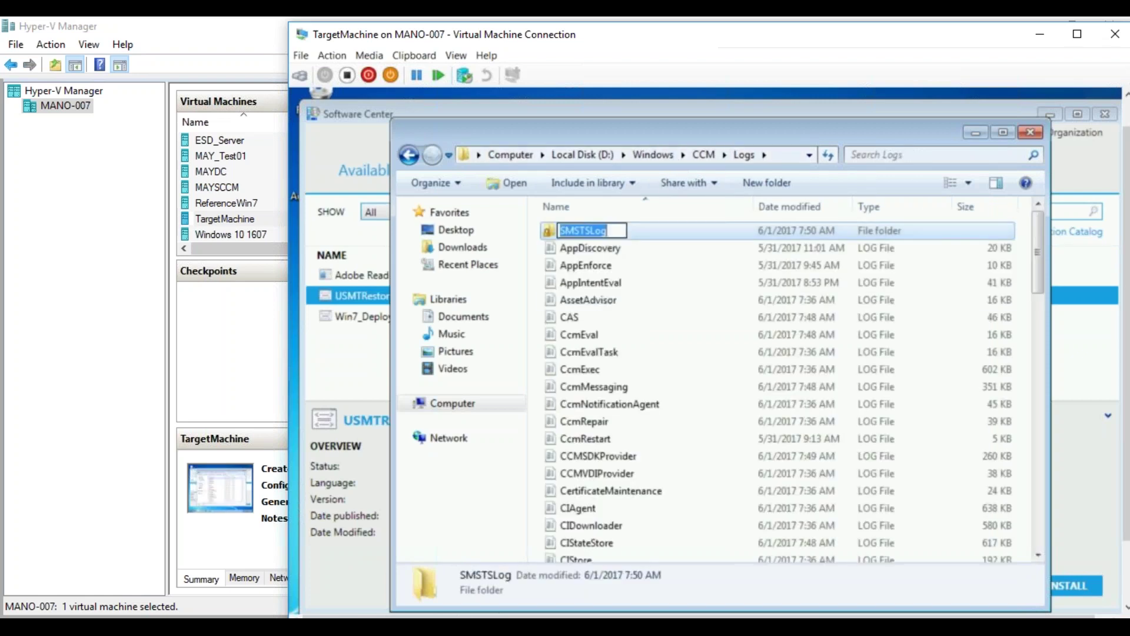
pyautogui.click(603, 301)
pyautogui.press('l')
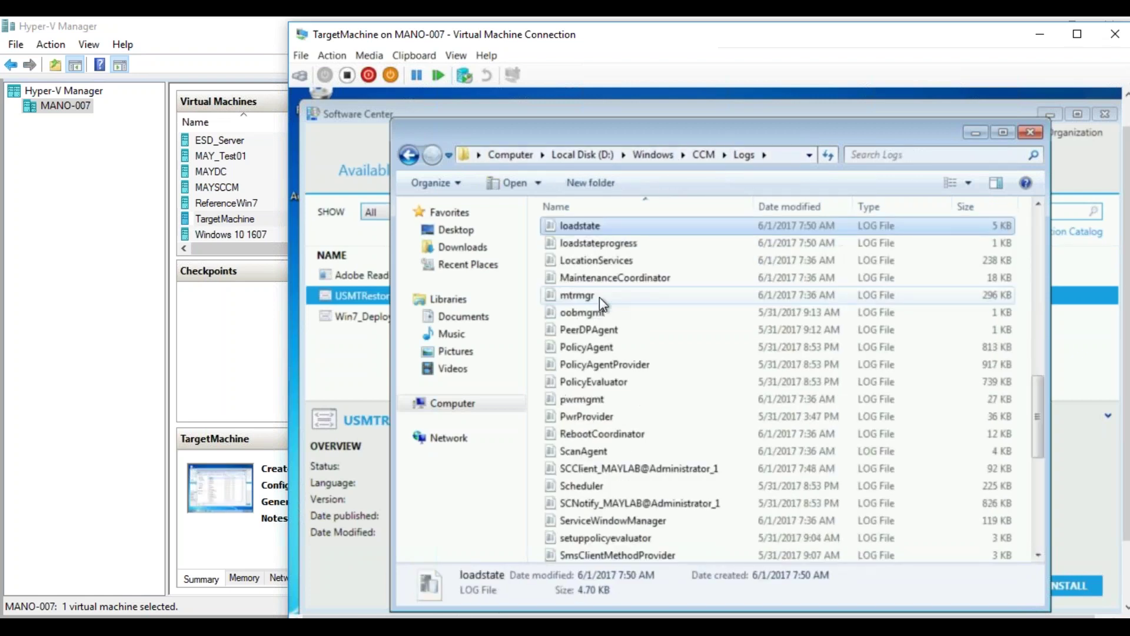
pyautogui.click(599, 247)
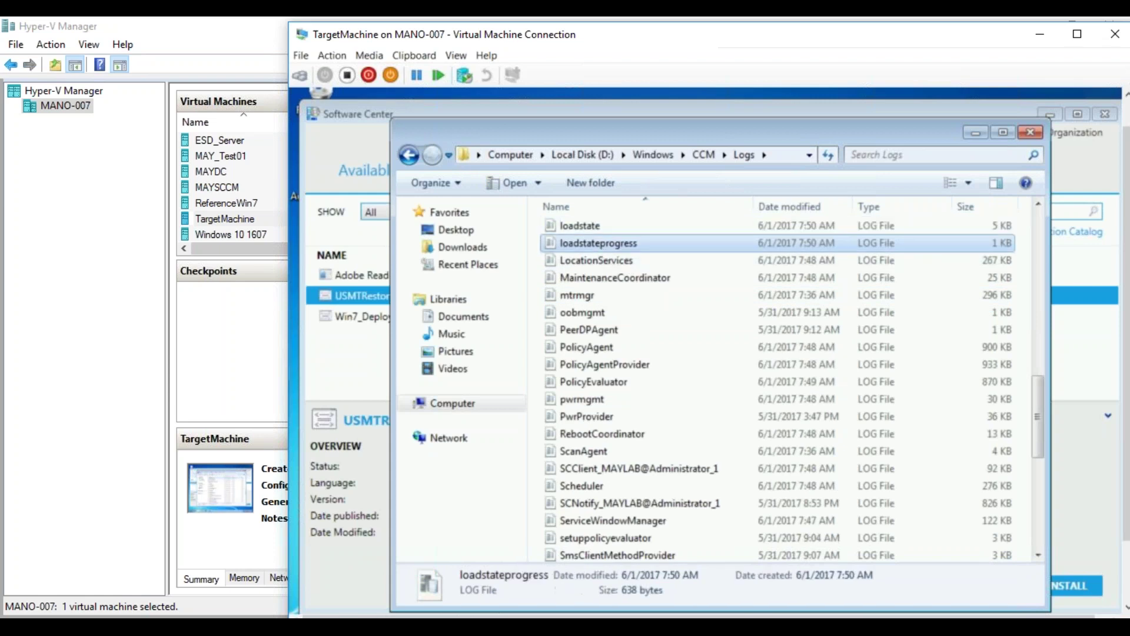
pyautogui.doubleClick(599, 243)
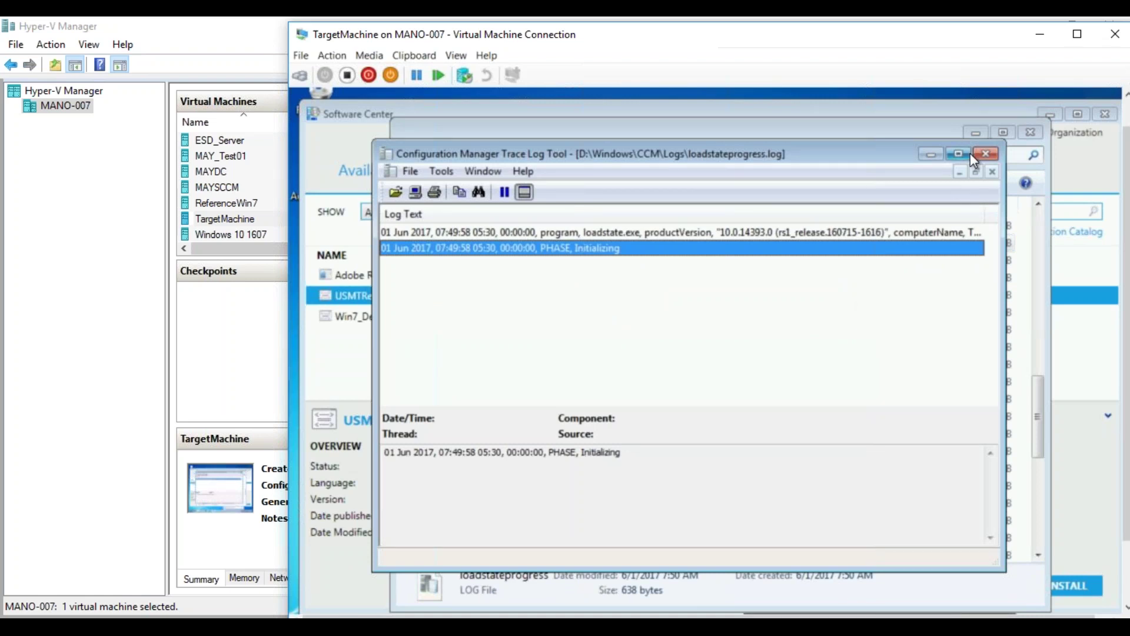
pyautogui.click(986, 155)
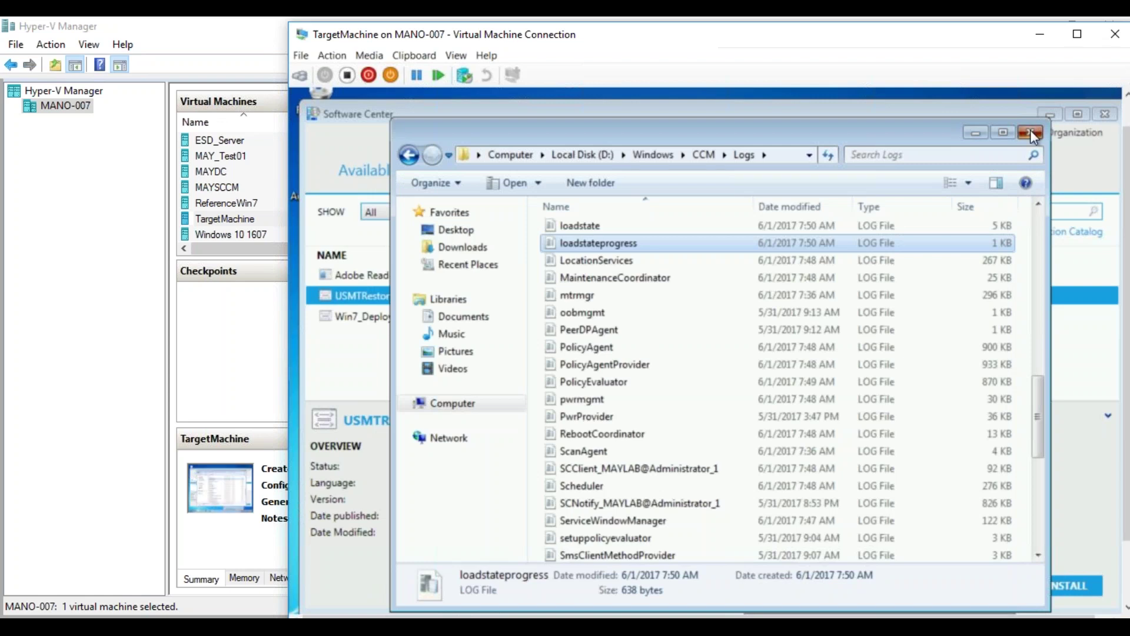
pyautogui.click(1030, 128)
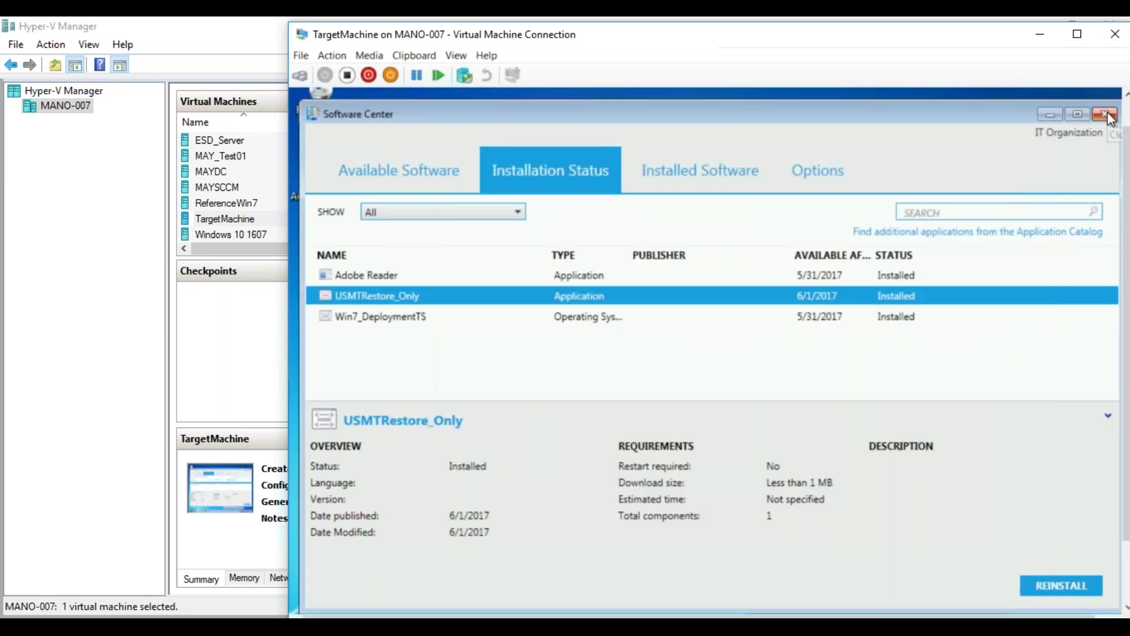
# - Close Software Center and refresh the desktop three times
pyautogui.click(1105, 116)
pyautogui.rightClick(684, 274)
pyautogui.click(707, 321)
pyautogui.rightClick(665, 213)
pyautogui.click(703, 259)
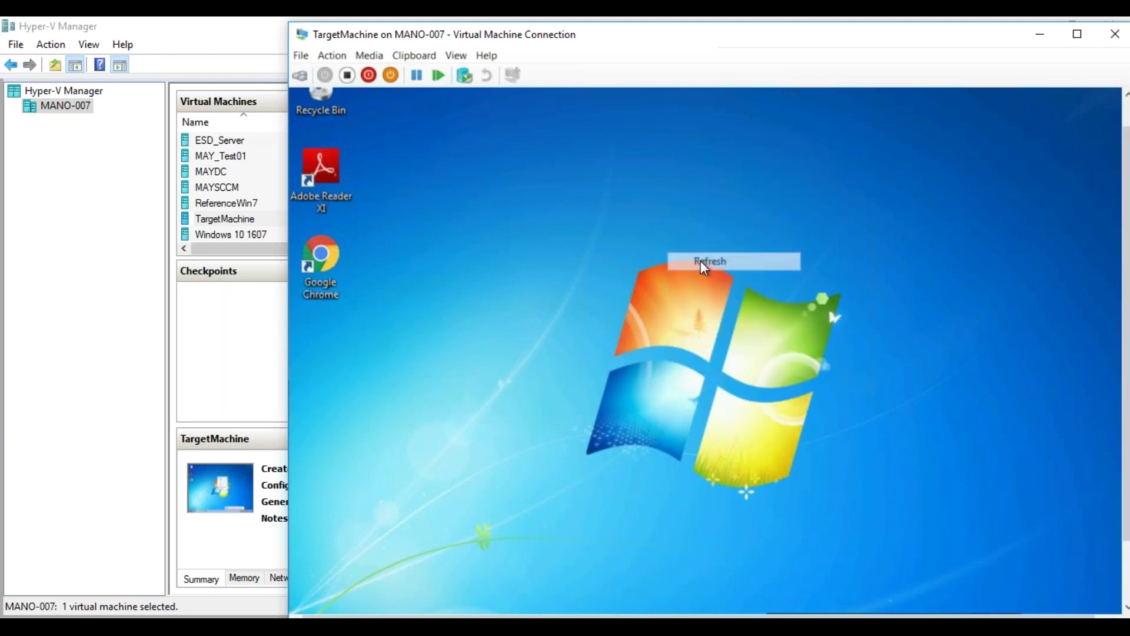
pyautogui.rightClick(814, 136)
pyautogui.click(850, 188)
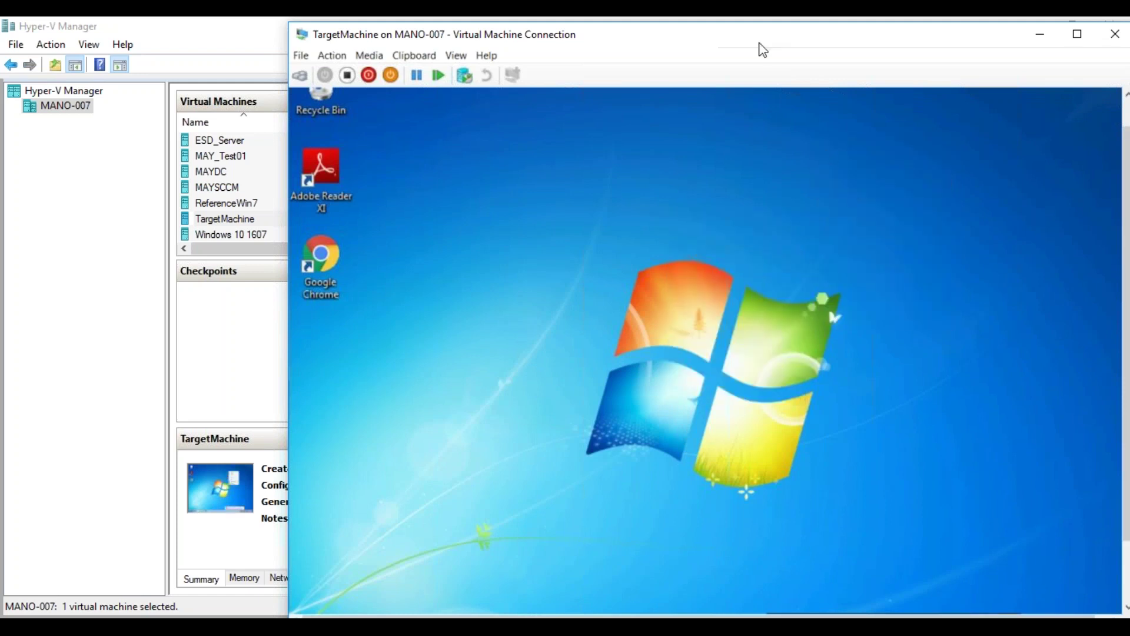
pyautogui.moveTo(1126, 353); pyautogui.dragTo(1127, 423)
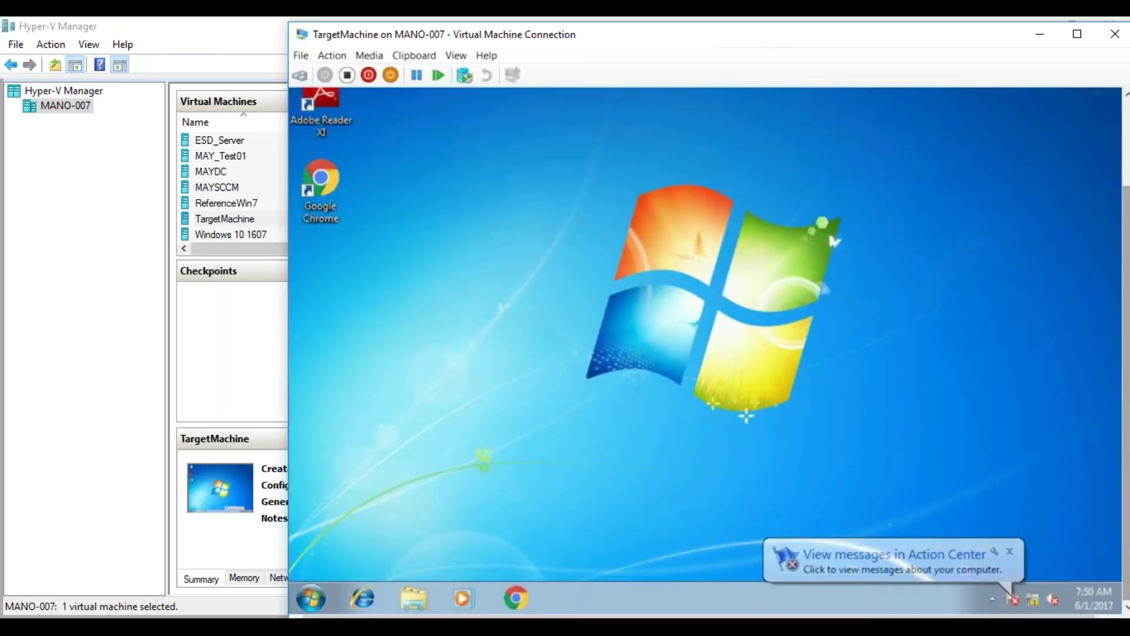
# - Relaunch Software Center by searching 'soft' in the Start menu
pyautogui.click(311, 598)
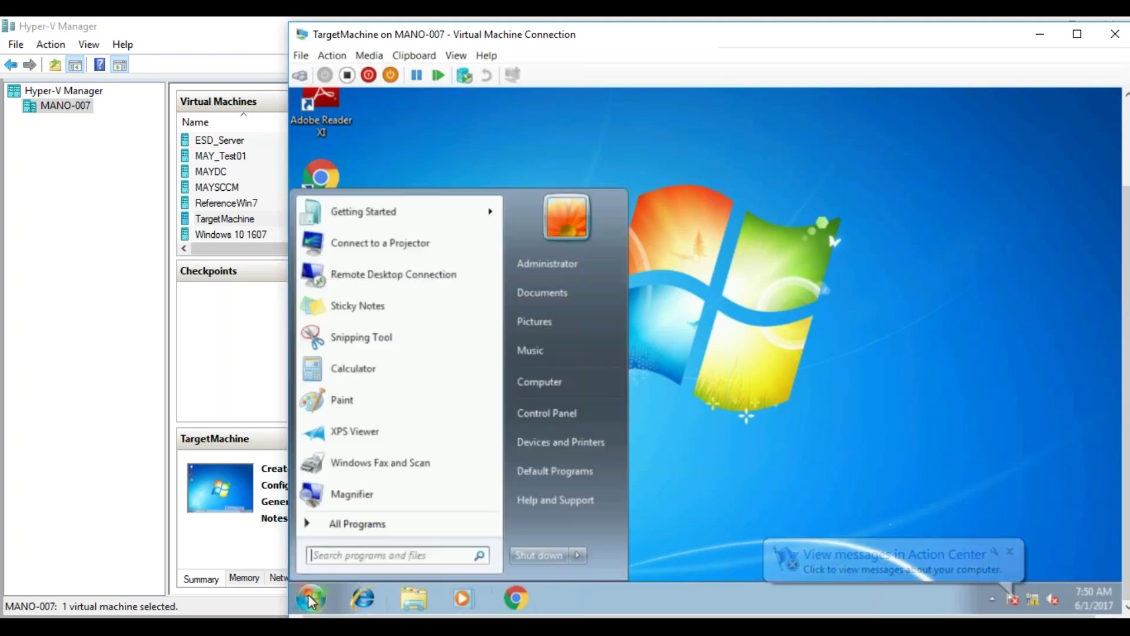
pyautogui.click(360, 553)
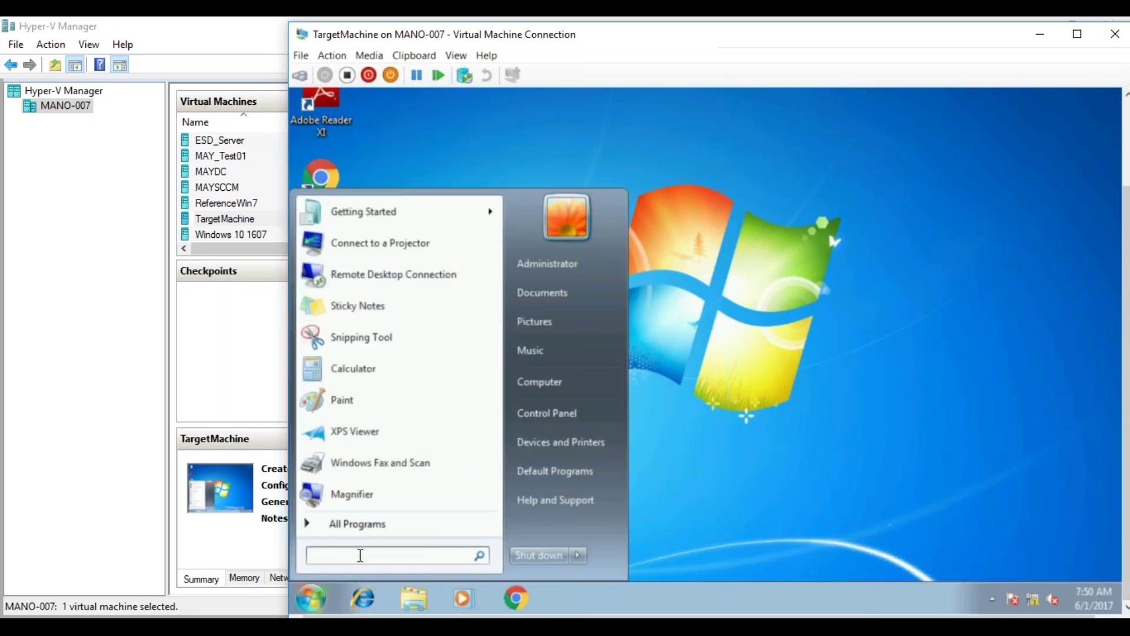
pyautogui.write('soft')
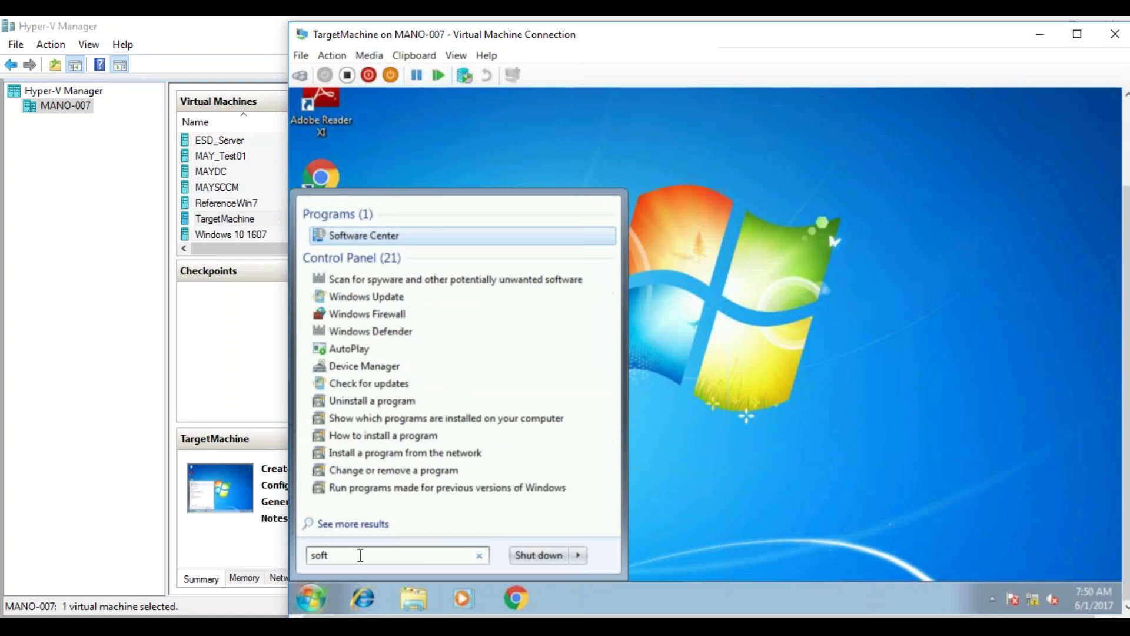
pyautogui.click(382, 236)
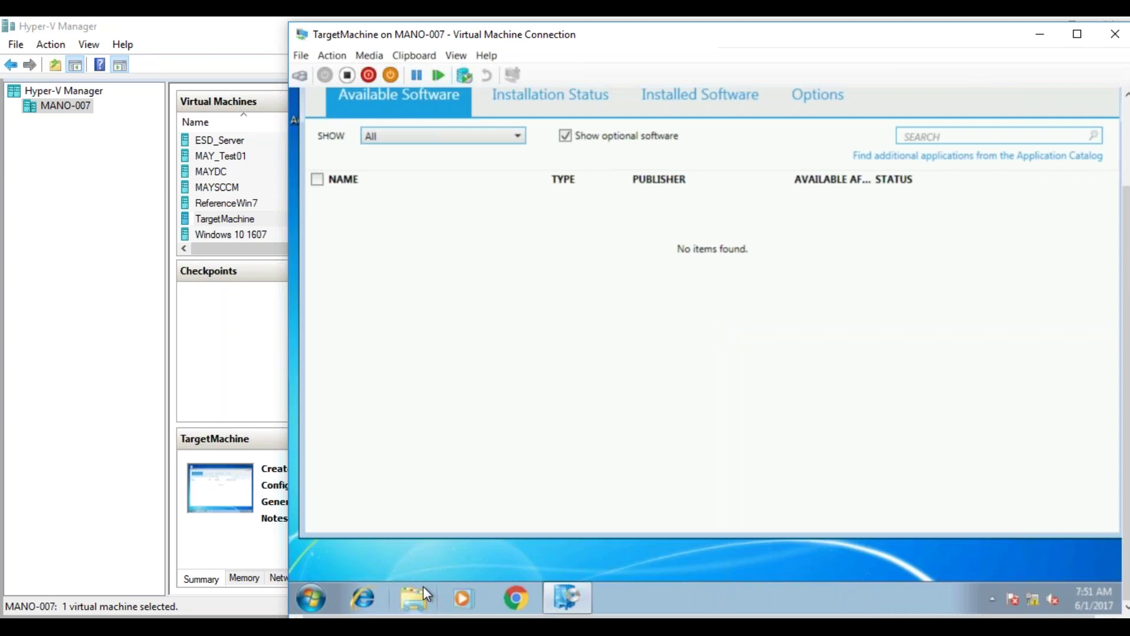
# - Reinstall USMTRestore_Only from the Installation Status list
pyautogui.click(577, 99)
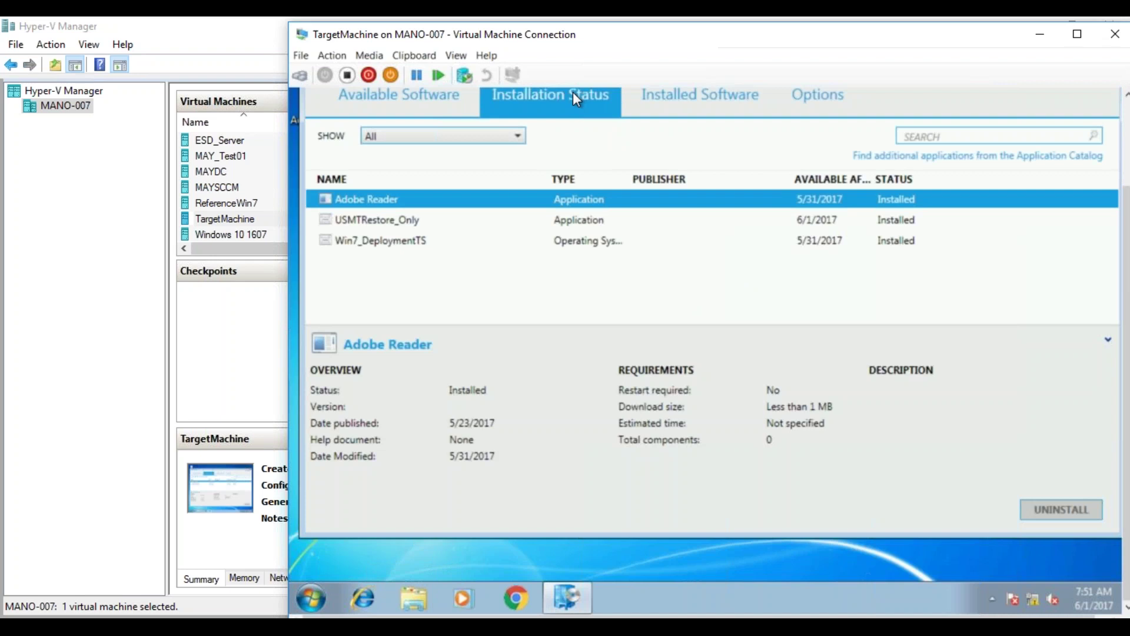
pyautogui.click(460, 222)
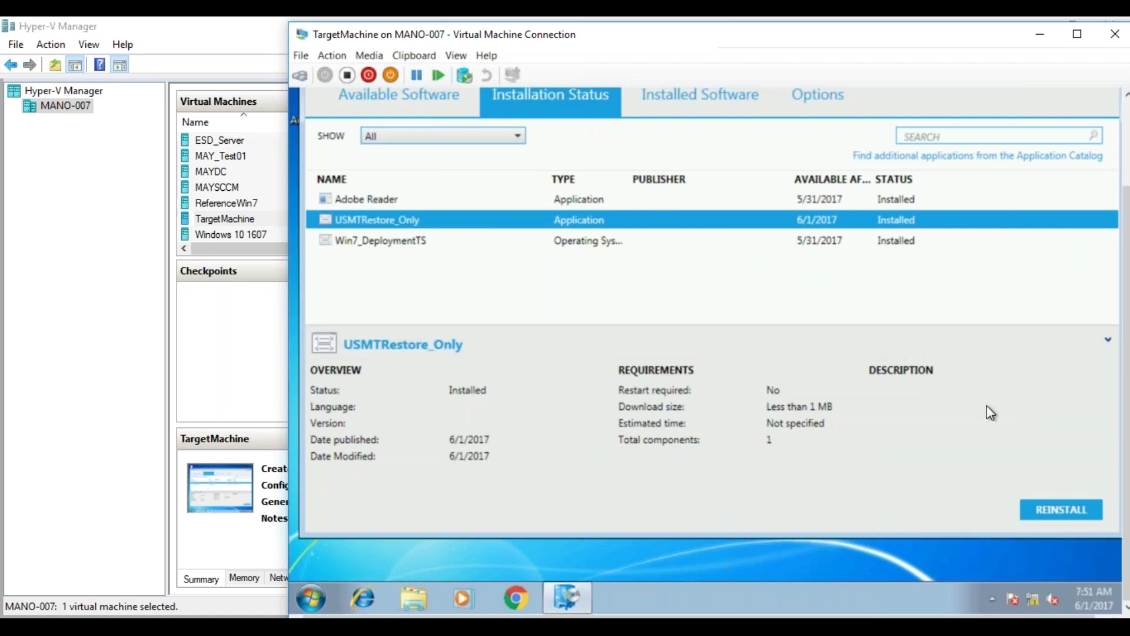
pyautogui.click(1064, 509)
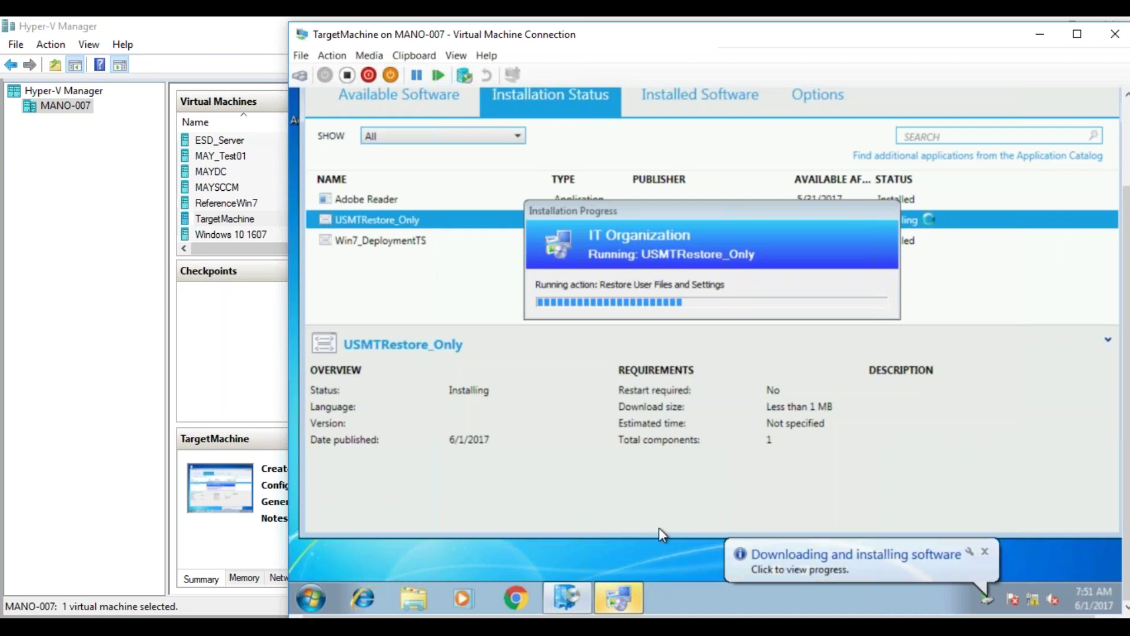
# - Open Explorer and browse to D:\Windows\CCM, moving the progress dialog lower
pyautogui.click(425, 595)
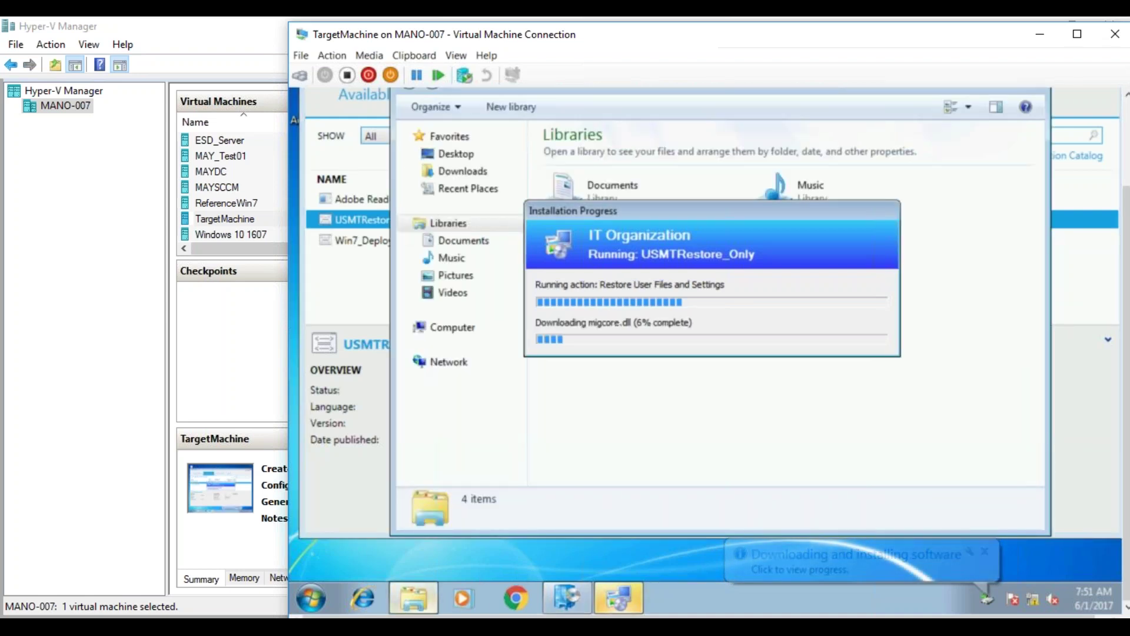
pyautogui.moveTo(726, 221); pyautogui.dragTo(761, 384)
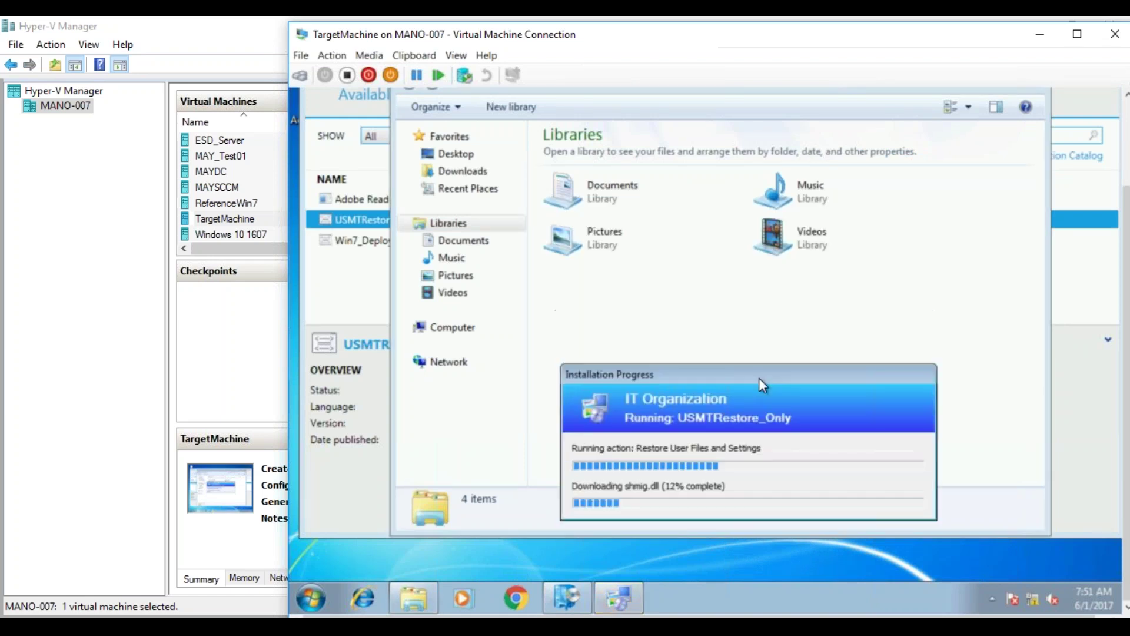
pyautogui.click(452, 329)
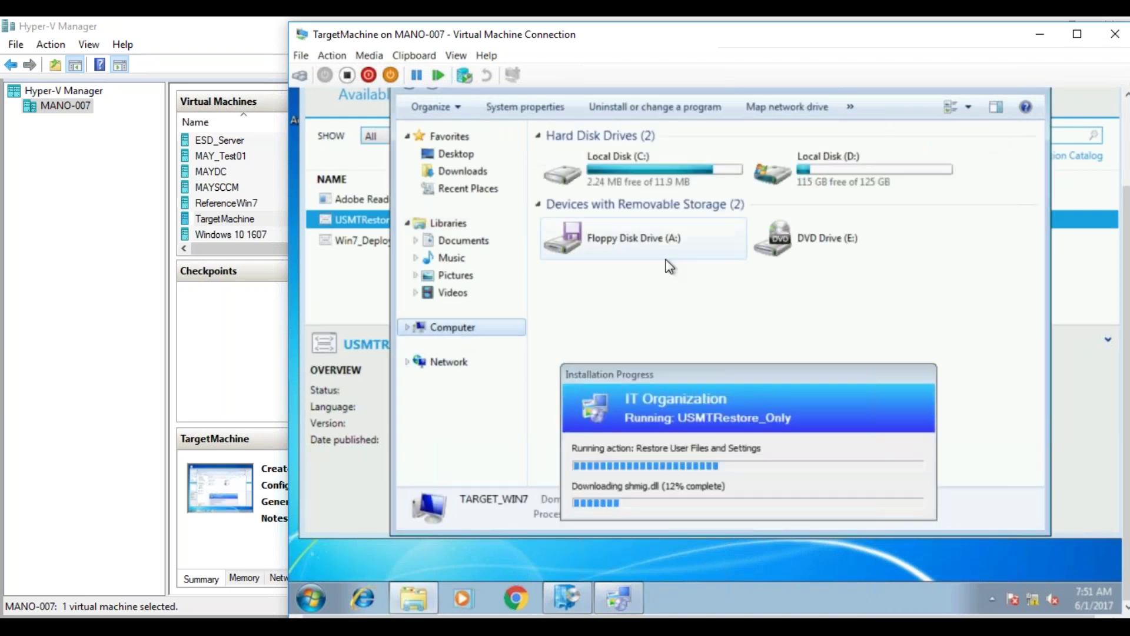
pyautogui.doubleClick(803, 184)
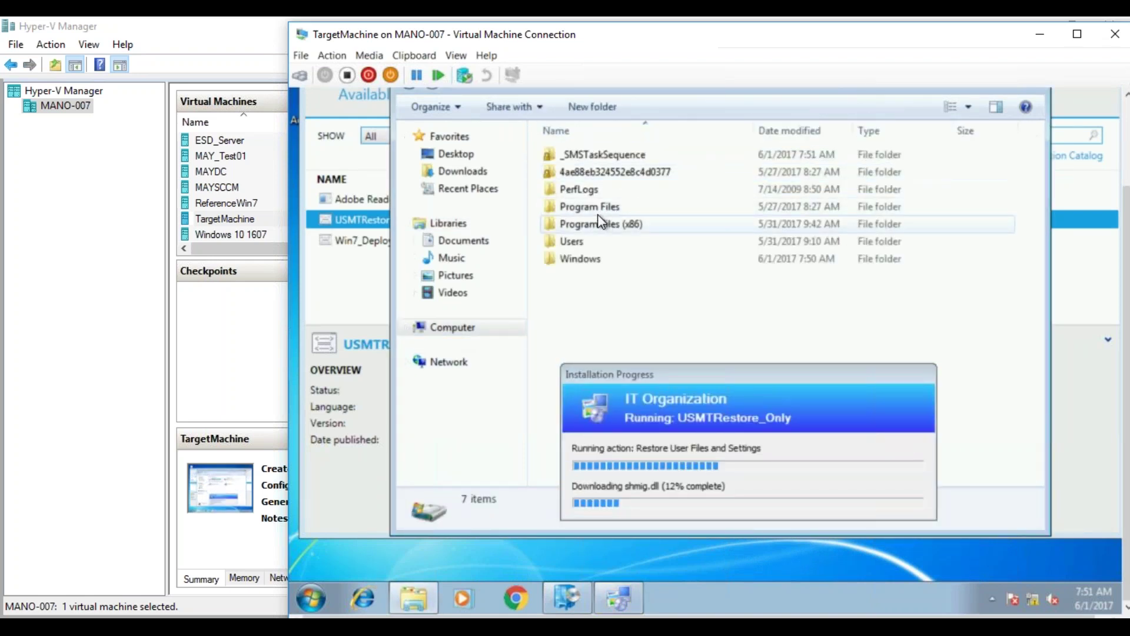
pyautogui.doubleClick(580, 260)
pyautogui.doubleClick(575, 263)
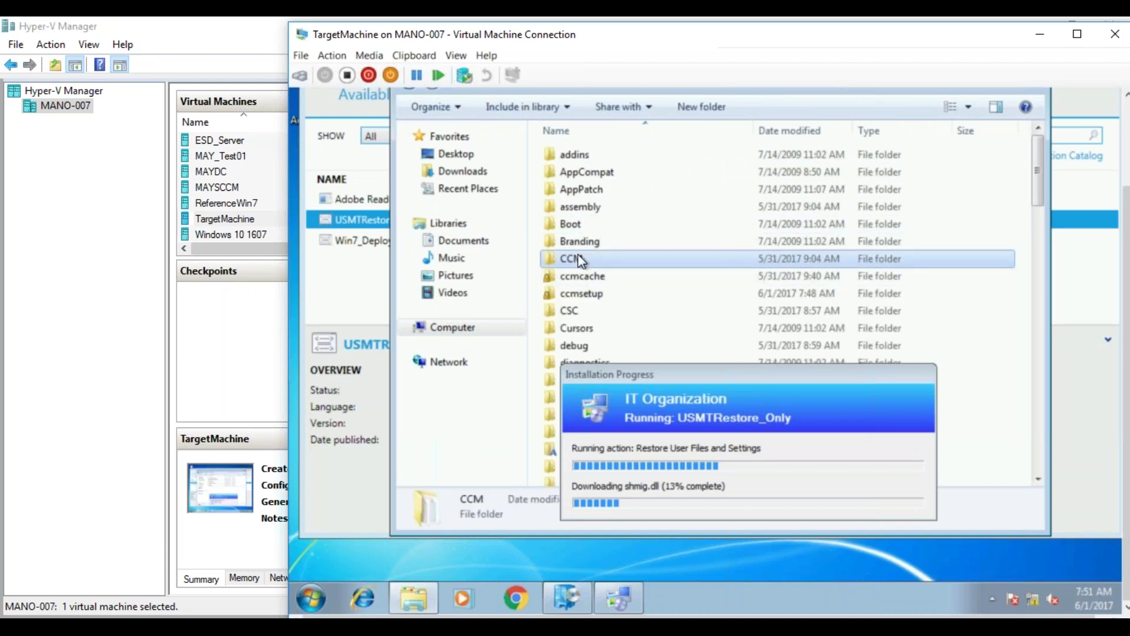
# - Open smsts.log from the Logs\SMSTSLog folder in CMTrace
pyautogui.click(575, 224)
pyautogui.doubleClick(574, 224)
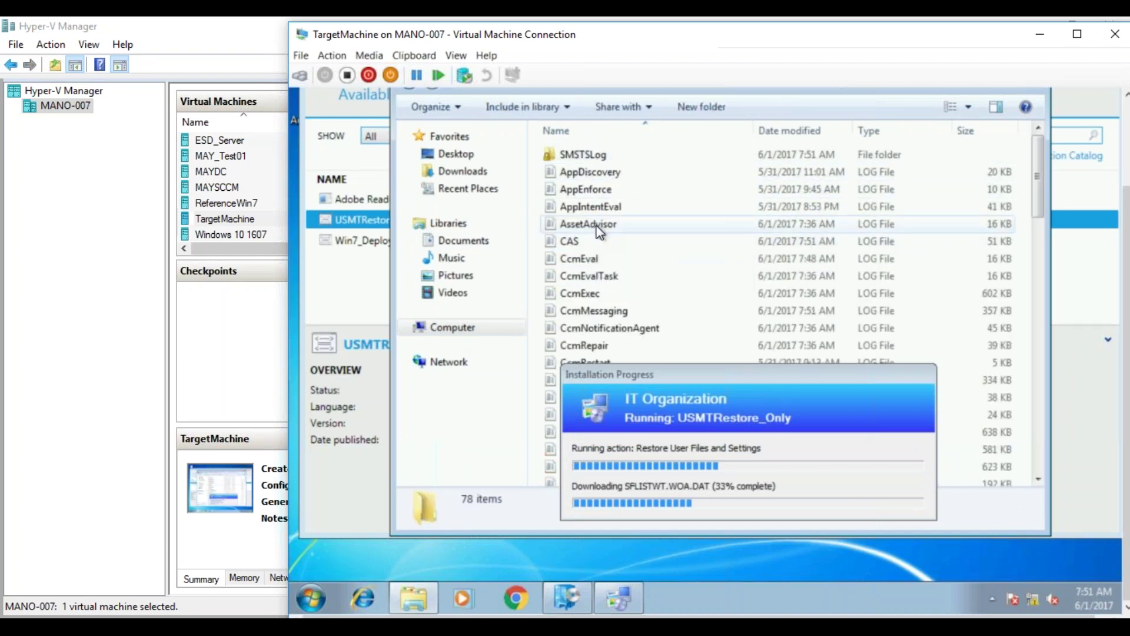
pyautogui.click(591, 224)
pyautogui.click(587, 158)
pyautogui.doubleClick(588, 160)
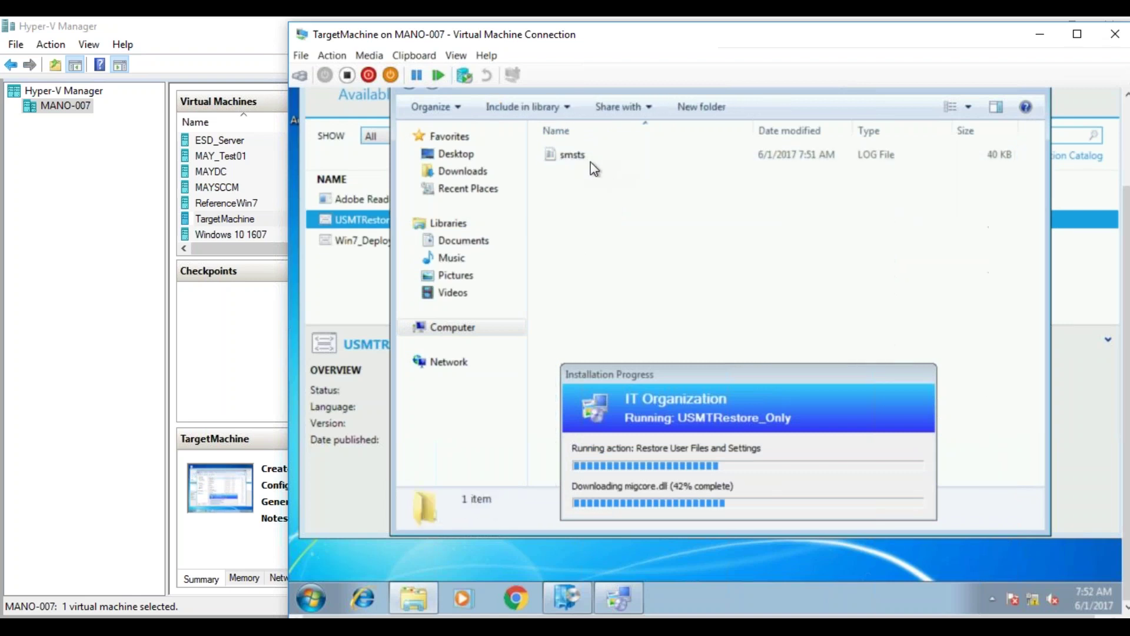
pyautogui.doubleClick(585, 154)
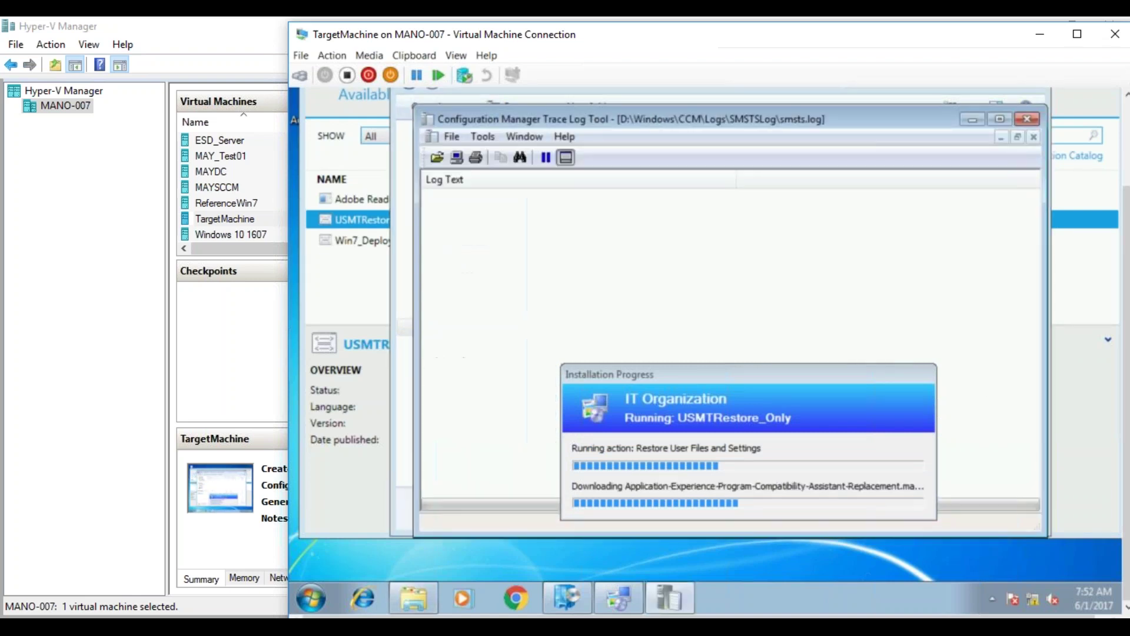
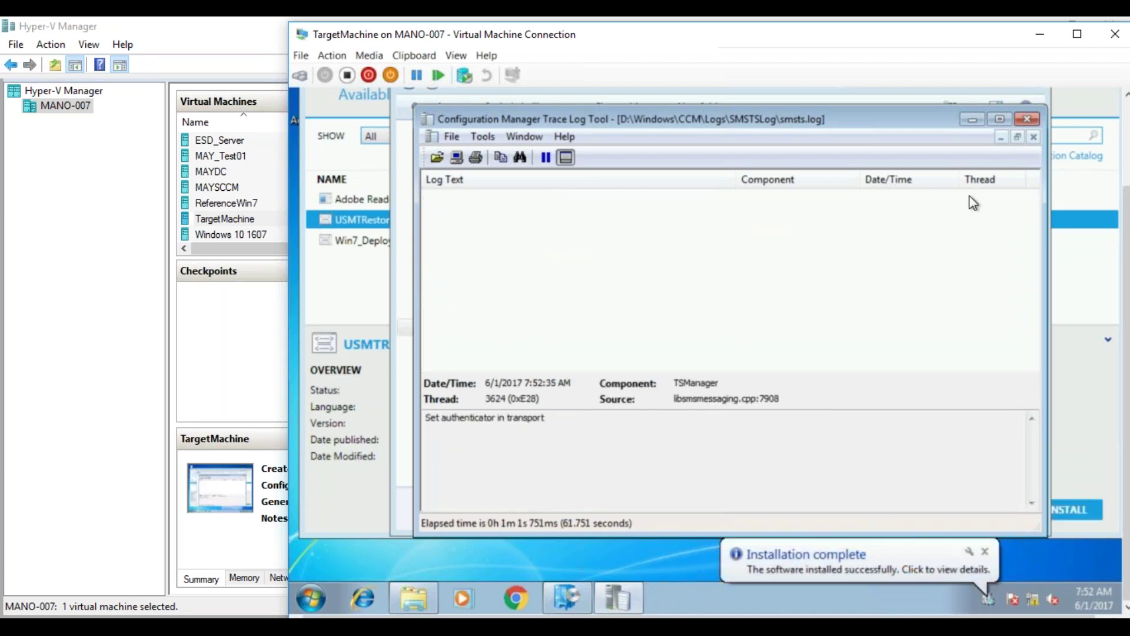
# - Close the empty log, then read and close the one-line smsts.log from D:\Windows\CCM\Logs
pyautogui.click(1027, 122)
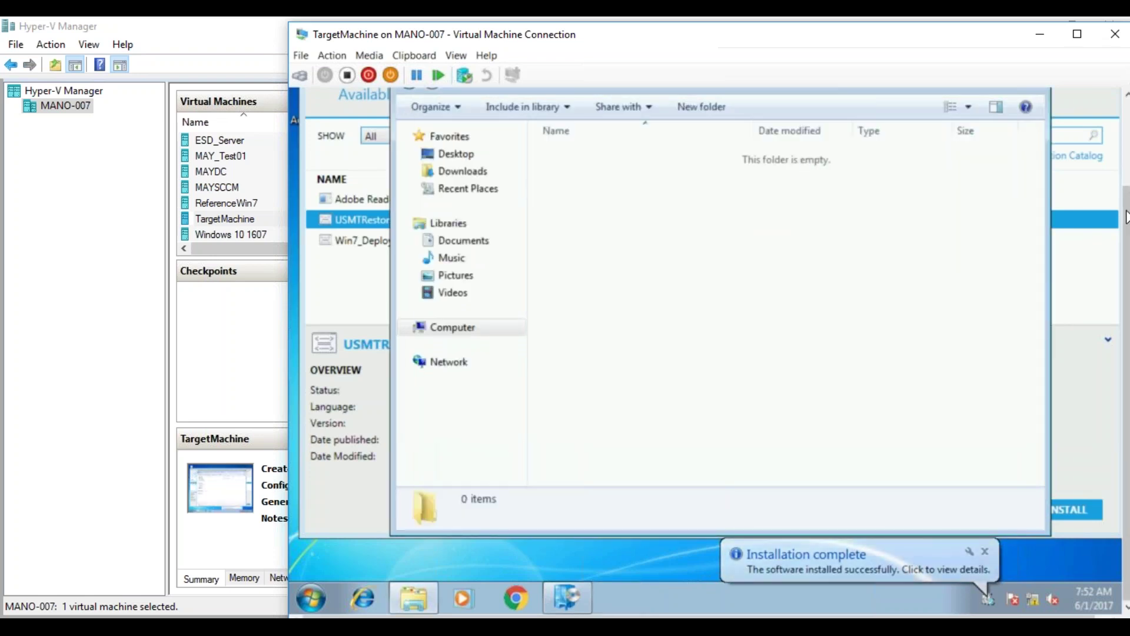
pyautogui.scroll(2, 683, 118)
pyautogui.click(678, 149)
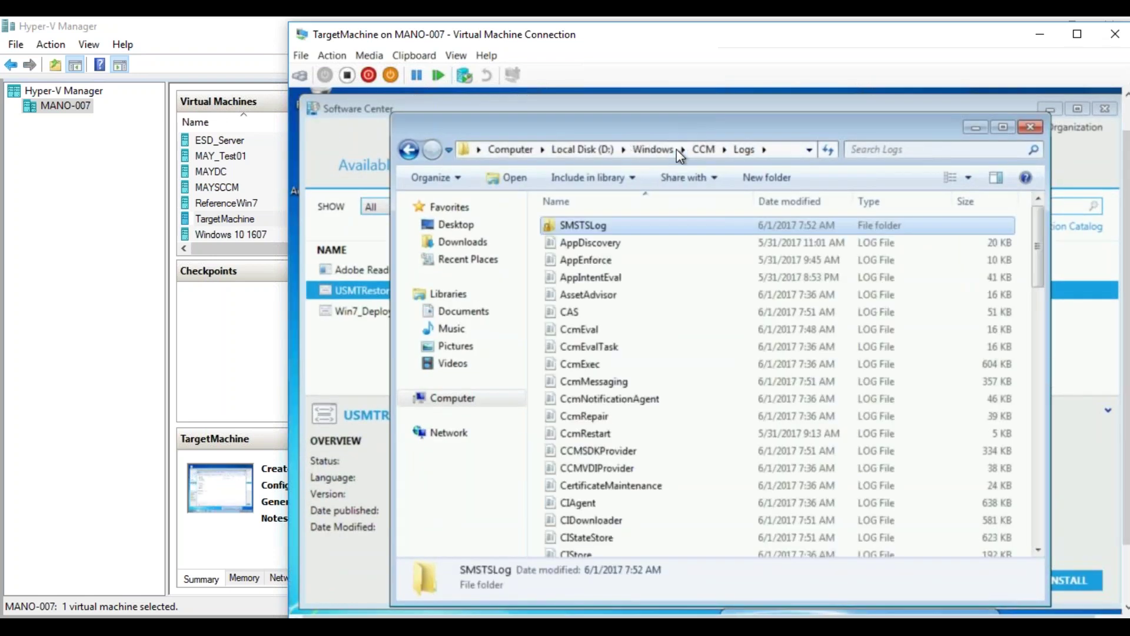
pyautogui.click(587, 329)
pyautogui.press('s')
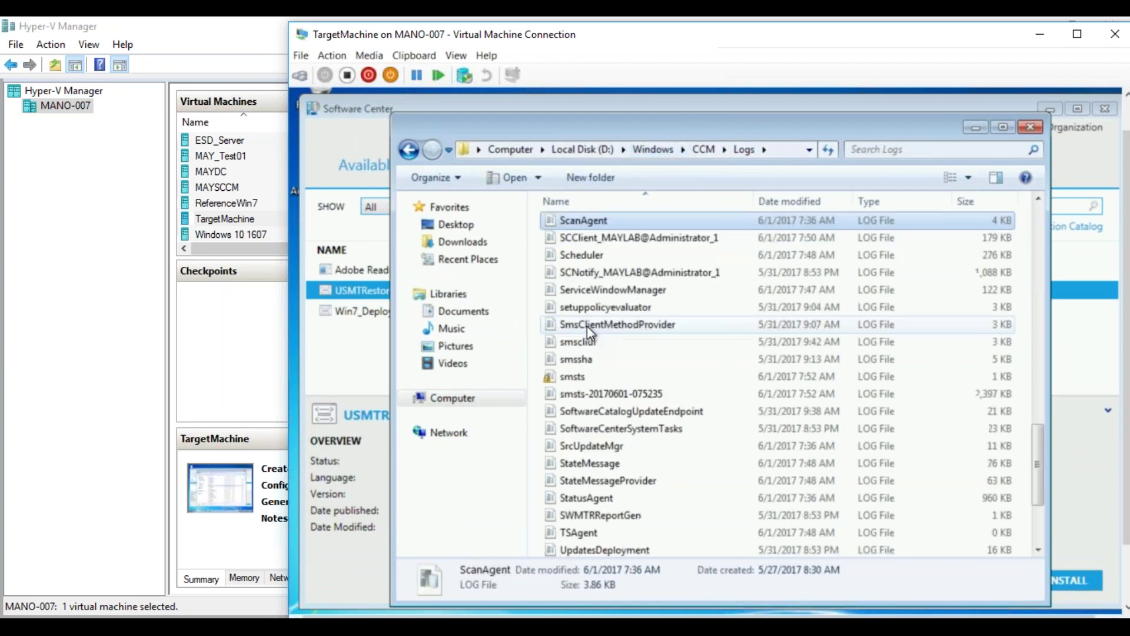
pyautogui.click(587, 326)
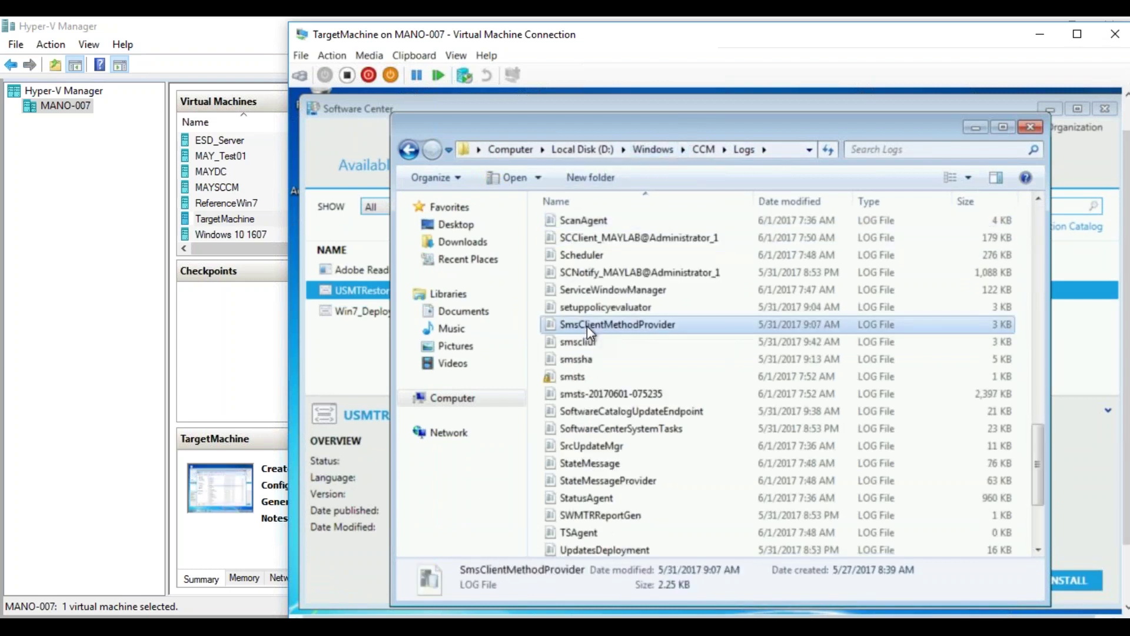
pyautogui.click(583, 375)
pyautogui.doubleClick(582, 375)
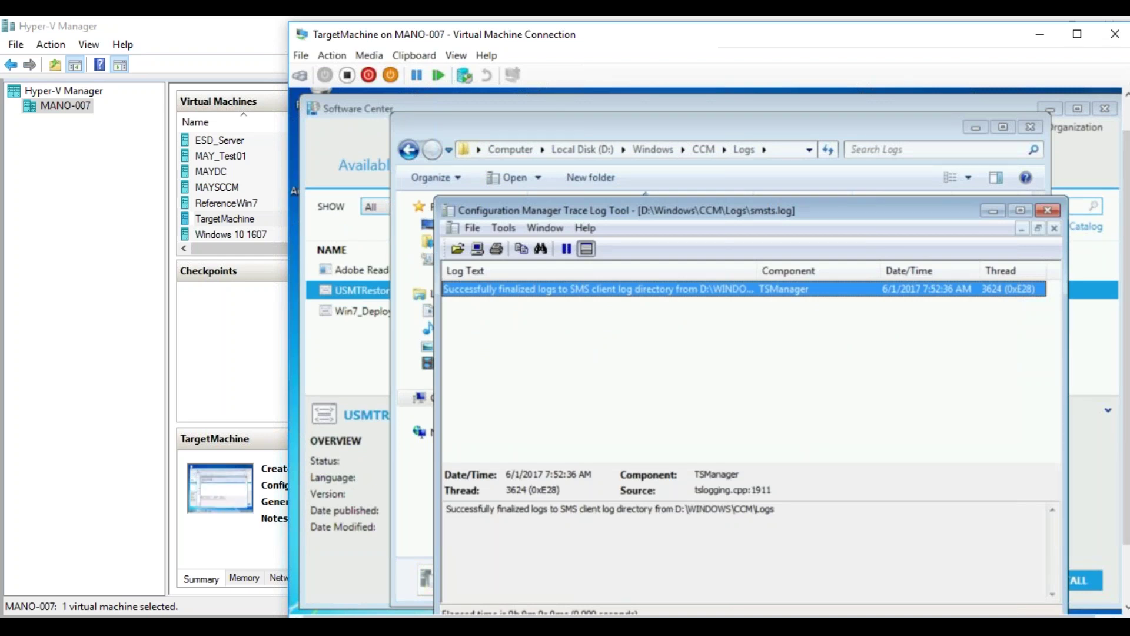
pyautogui.click(1050, 213)
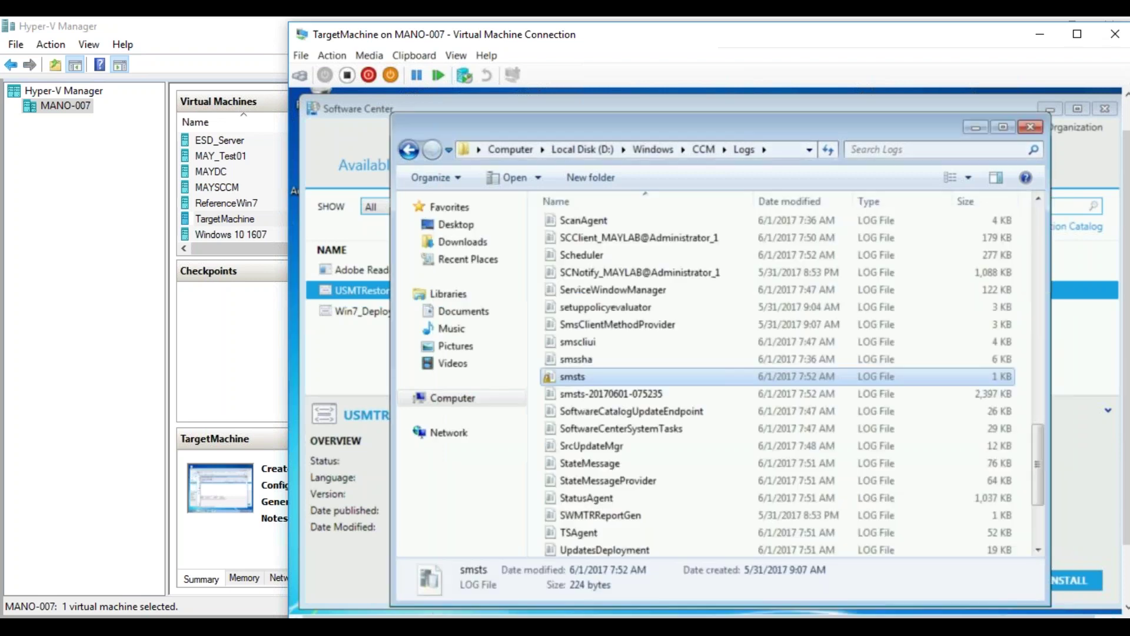
# - Open smsts-20170601-075235.log, scroll up, and read the Restore User Files and Settings group error
pyautogui.doubleClick(602, 394)
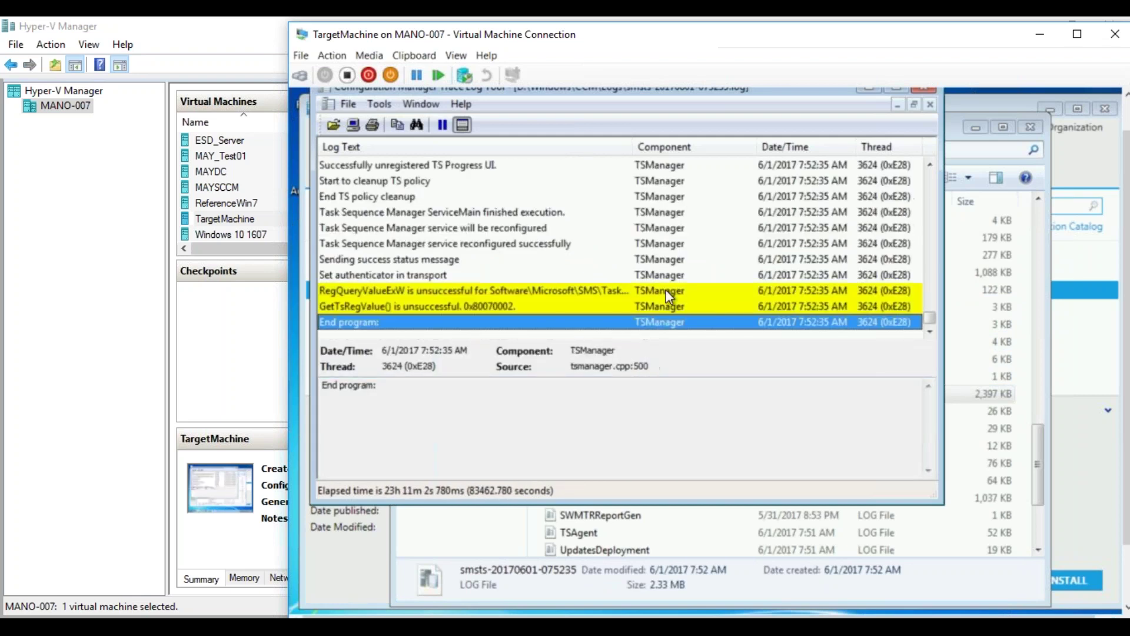
pyautogui.click(930, 165)
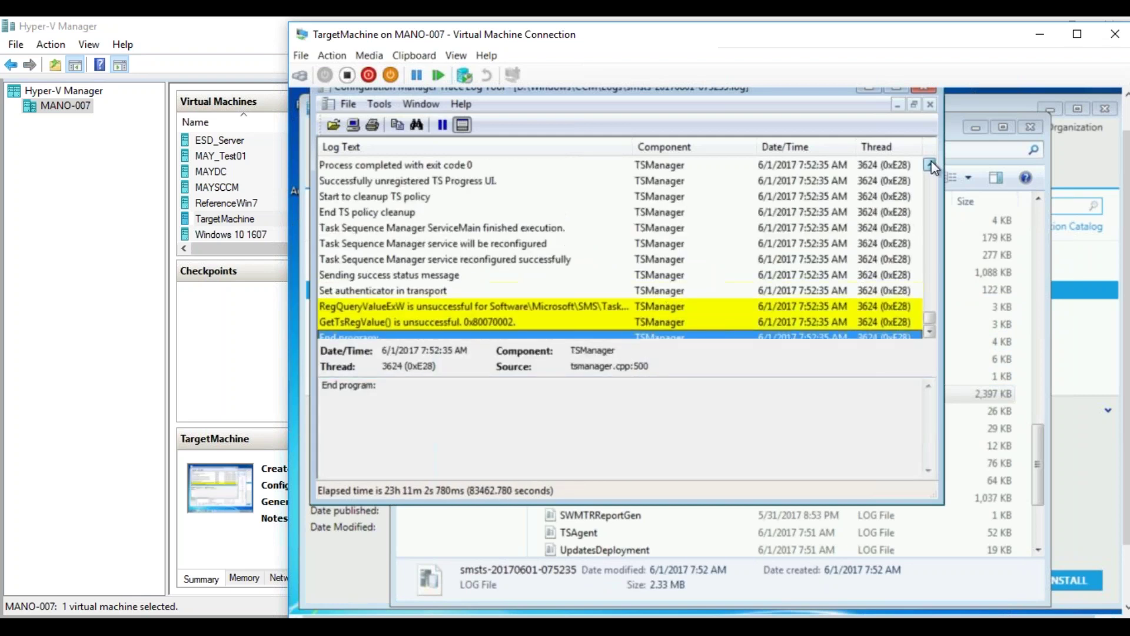
pyautogui.click(929, 164)
pyautogui.click(930, 165)
pyautogui.click(929, 165)
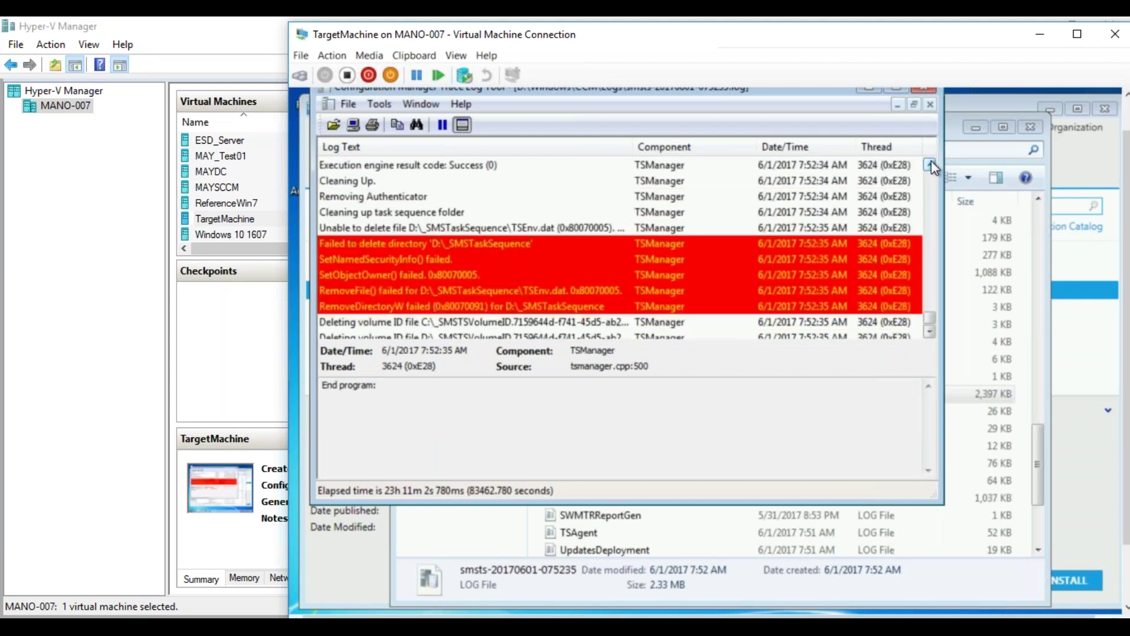
pyautogui.click(930, 165)
pyautogui.click(929, 165)
pyautogui.click(930, 165)
pyautogui.click(930, 164)
pyautogui.click(930, 165)
pyautogui.click(930, 165)
pyautogui.click(930, 164)
pyautogui.click(930, 165)
pyautogui.click(930, 164)
pyautogui.click(930, 165)
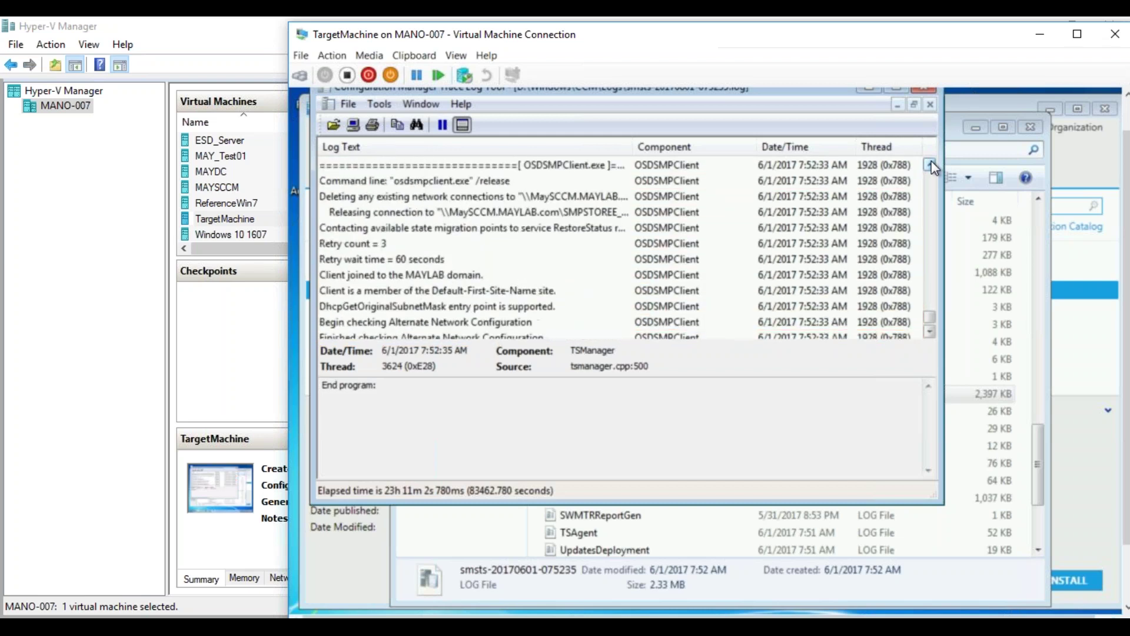
pyautogui.click(930, 165)
pyautogui.click(930, 165)
pyautogui.click(930, 164)
pyautogui.click(930, 164)
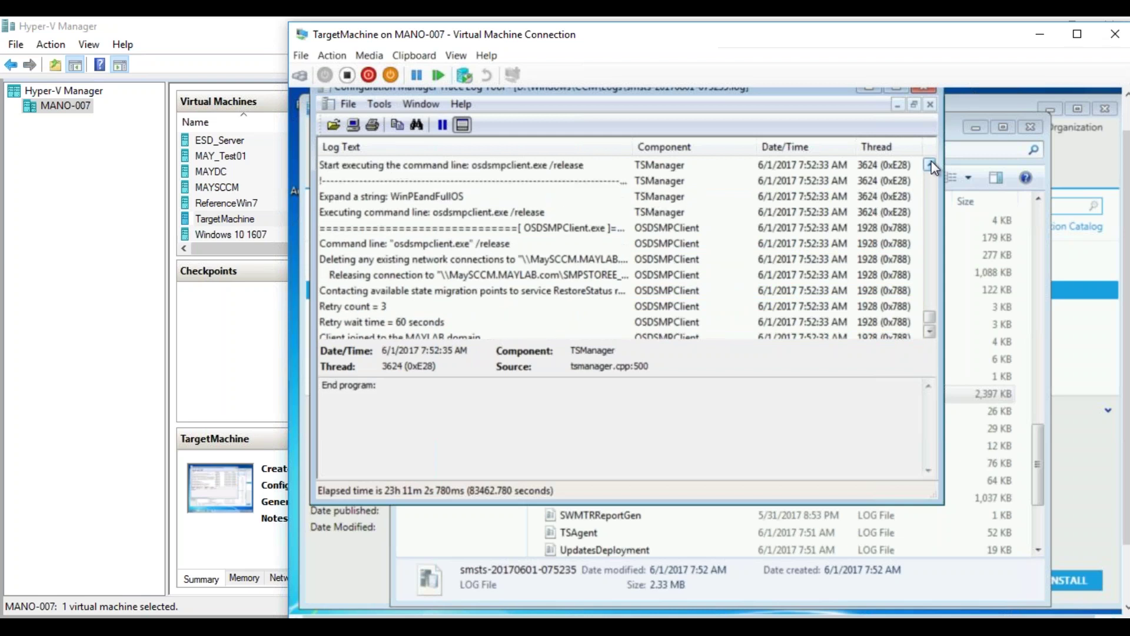
pyautogui.moveTo(935, 321); pyautogui.dragTo(931, 313)
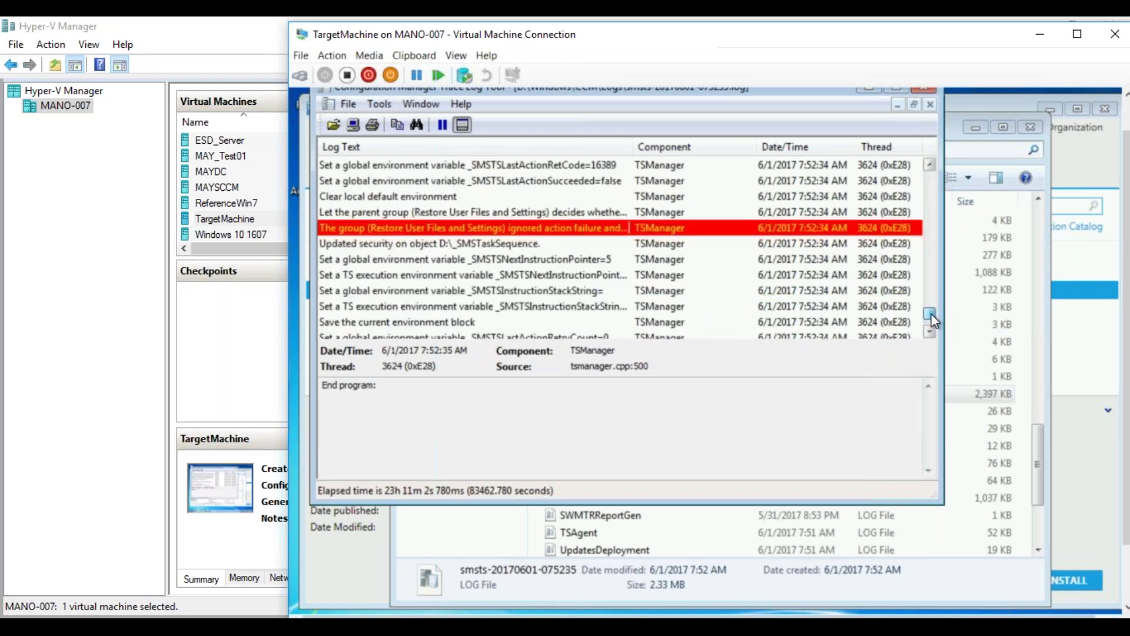
pyautogui.click(493, 227)
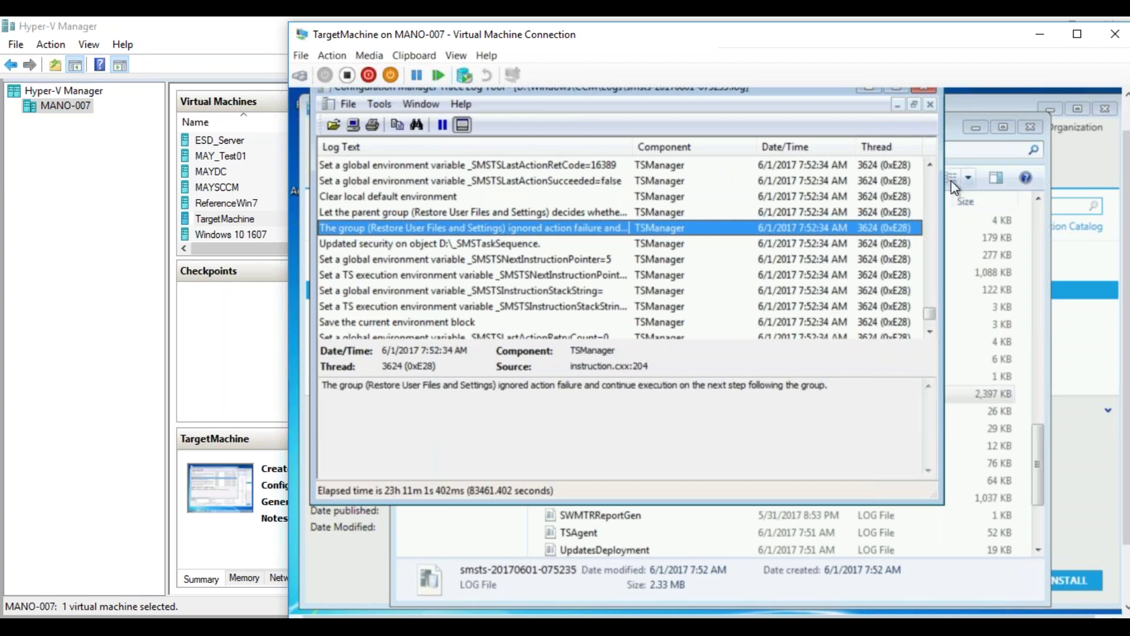
# - Read the Release User State Storage failure entry
pyautogui.click(929, 165)
pyautogui.click(929, 165)
pyautogui.click(929, 165)
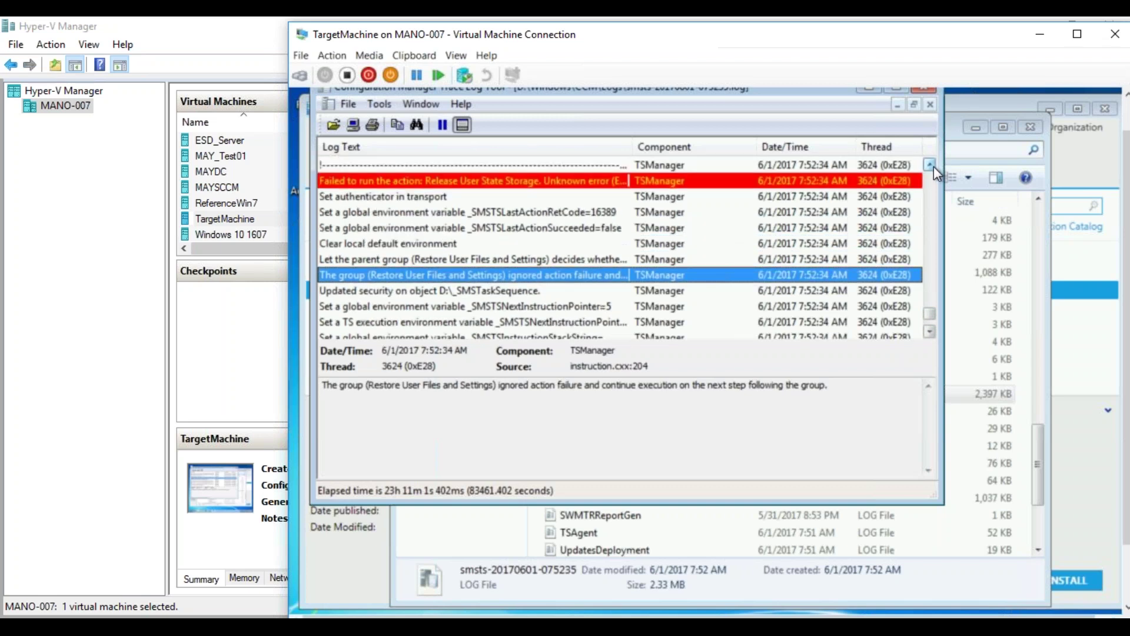
pyautogui.click(929, 165)
pyautogui.click(609, 196)
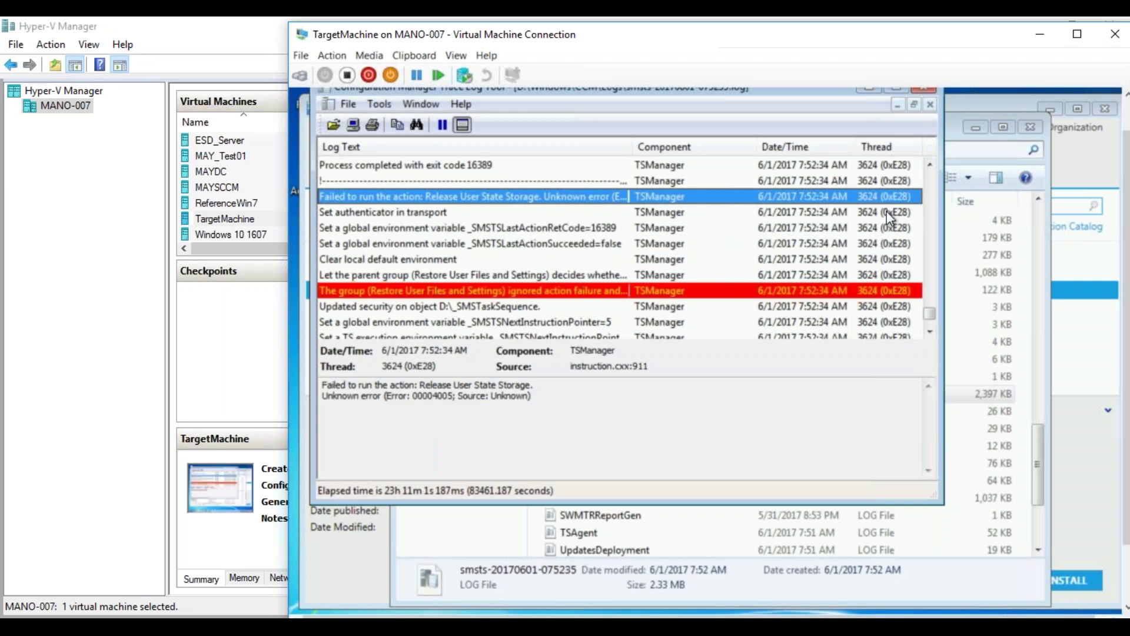
# - Read the OSDSMPClient bReturnFailure HRESULT=80004005 error and the previous-step-failed message
pyautogui.click(929, 165)
pyautogui.click(929, 165)
pyautogui.click(929, 166)
pyautogui.click(929, 165)
pyautogui.click(929, 166)
pyautogui.click(929, 166)
pyautogui.click(929, 165)
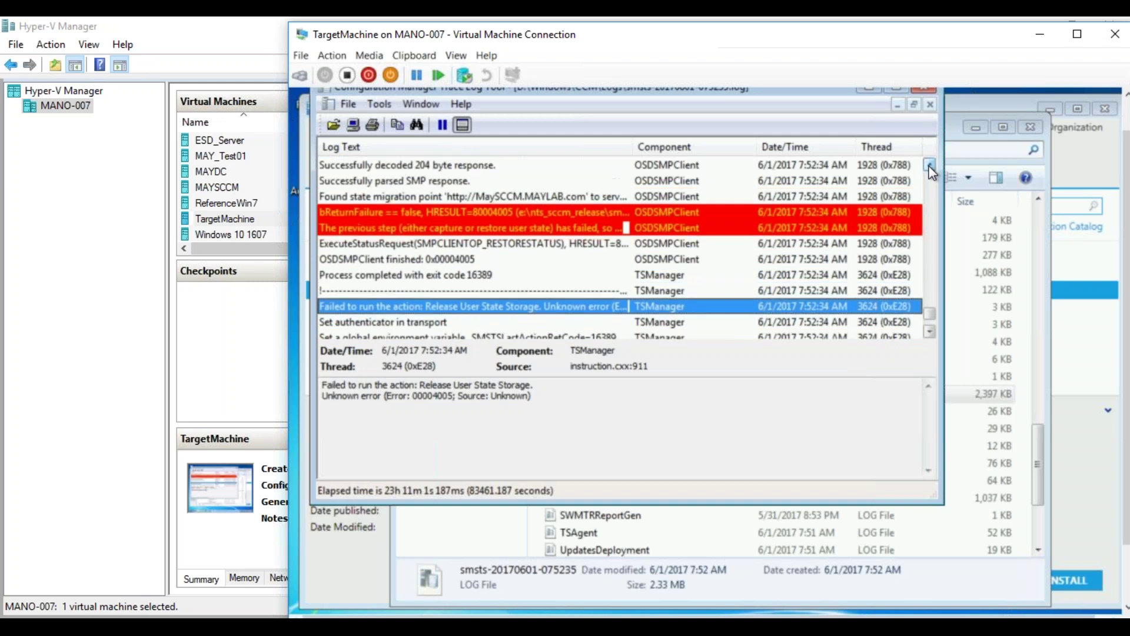
pyautogui.click(930, 165)
pyautogui.click(929, 166)
pyautogui.click(562, 243)
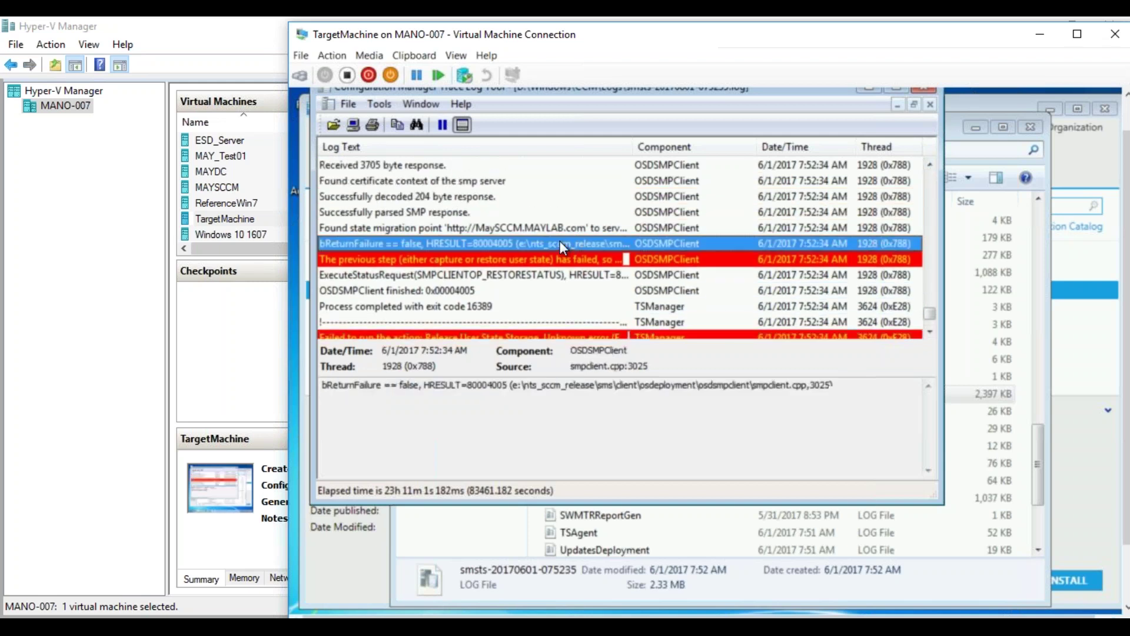
pyautogui.click(553, 259)
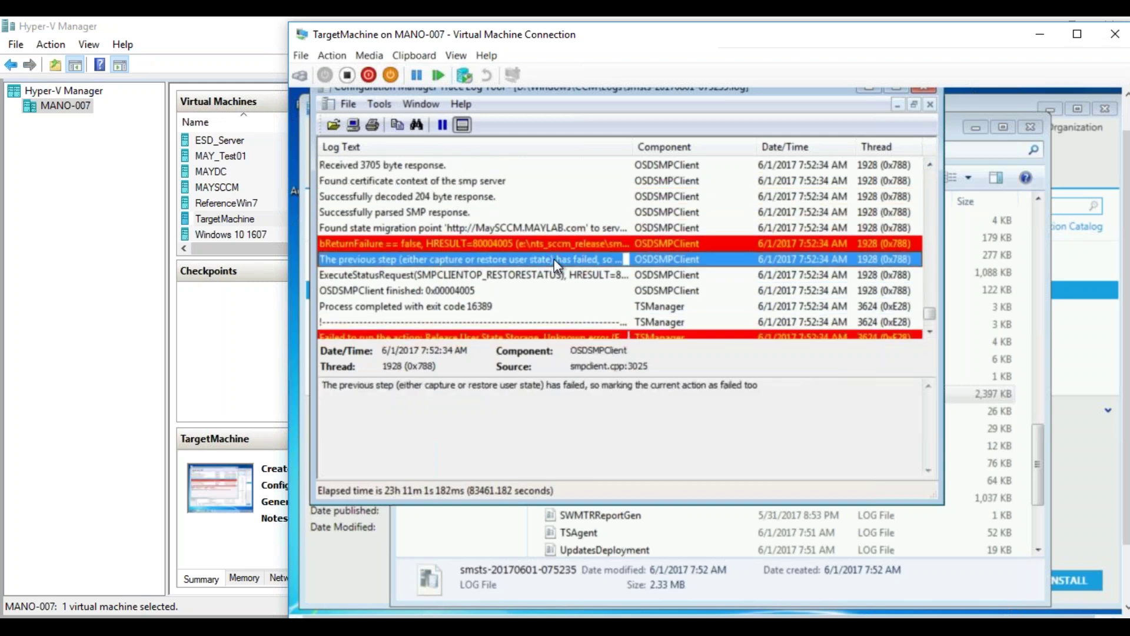
pyautogui.click(559, 244)
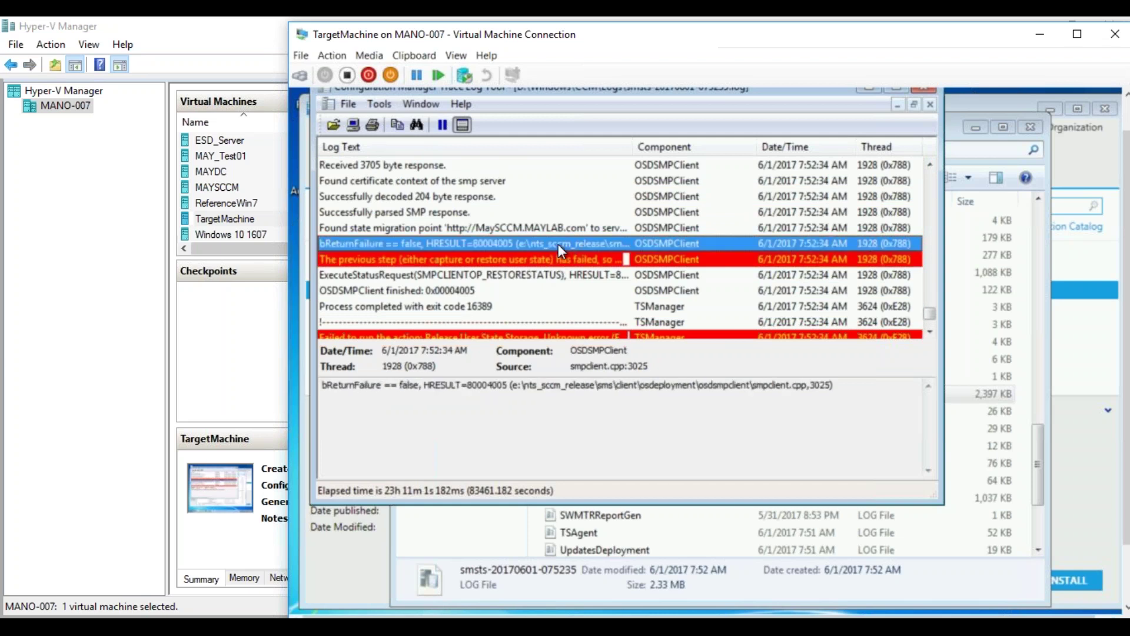
# - Scroll up and read the Restore User Files and Settings failure: not enough storage, error 8007000E
pyautogui.moveTo(929, 165); pyautogui.dragTo(928, 162)
pyautogui.click(599, 216)
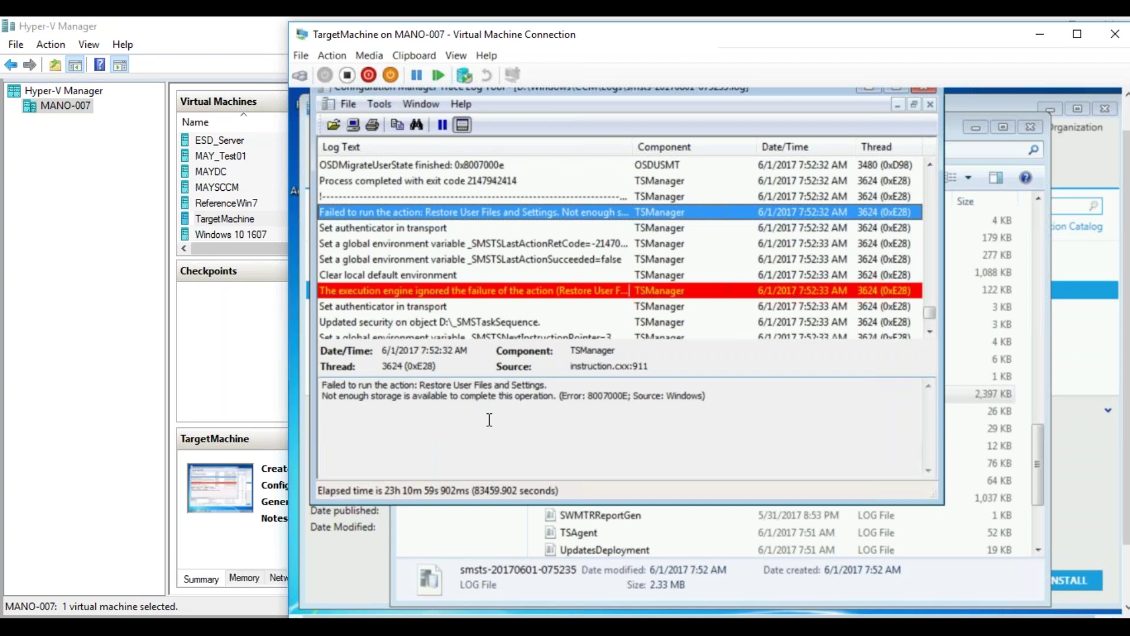
# - Close CMTrace, the Logs folder window and Software Center
pyautogui.click(927, 89)
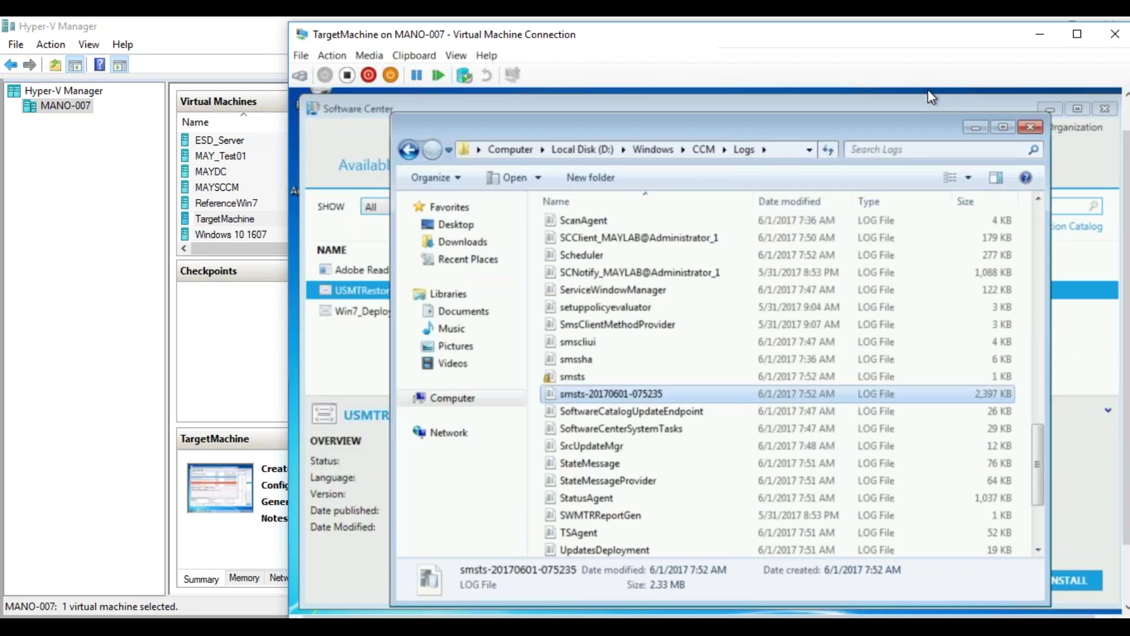
pyautogui.click(1032, 129)
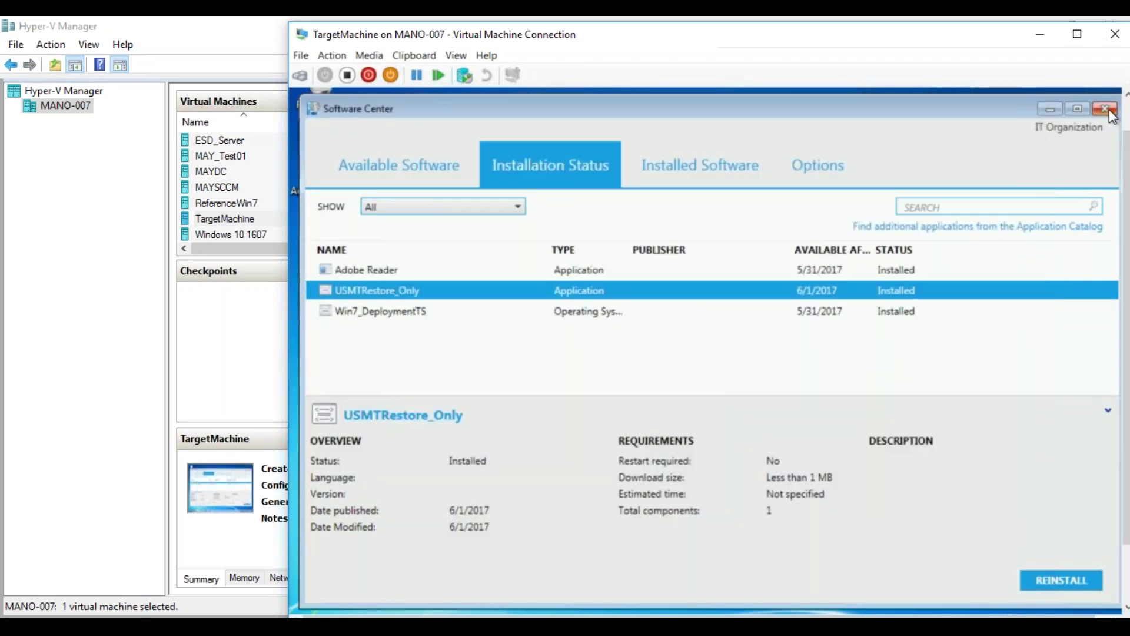
pyautogui.click(1104, 109)
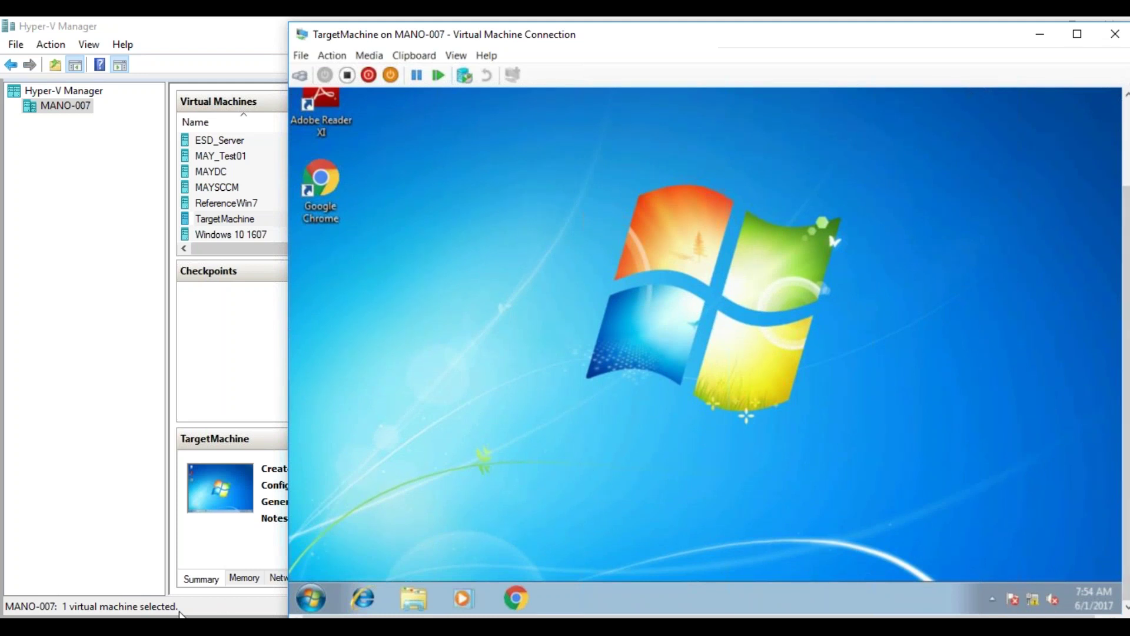
# - Bring the MAYSCCM VM forward with the Configuration Manager console showing the task sequences
pyautogui.click(184, 626)
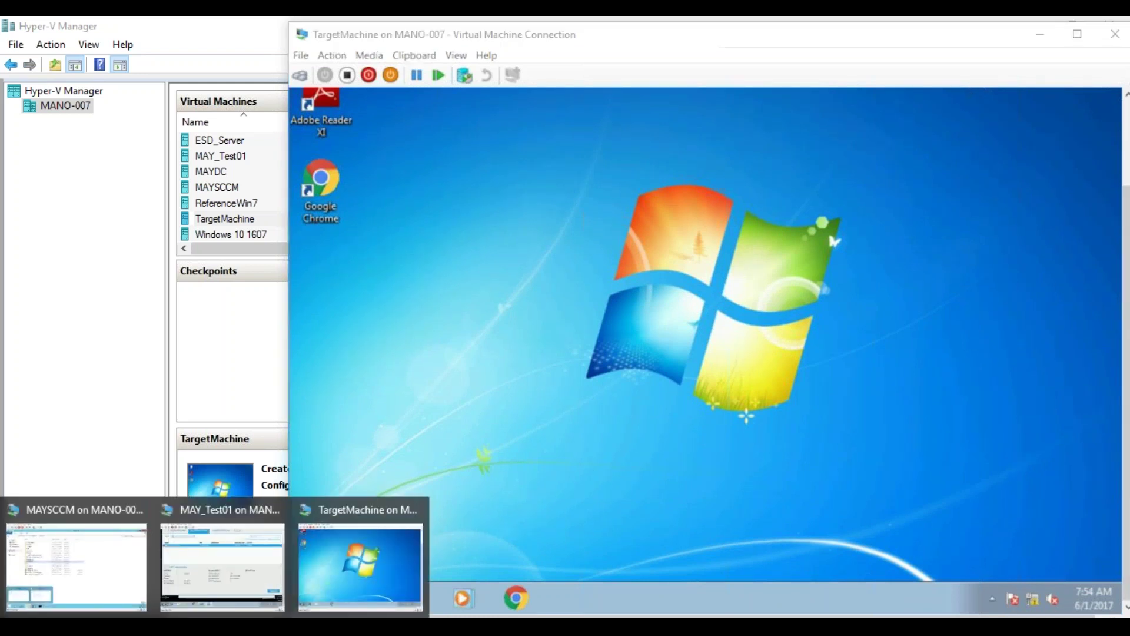
pyautogui.click(93, 537)
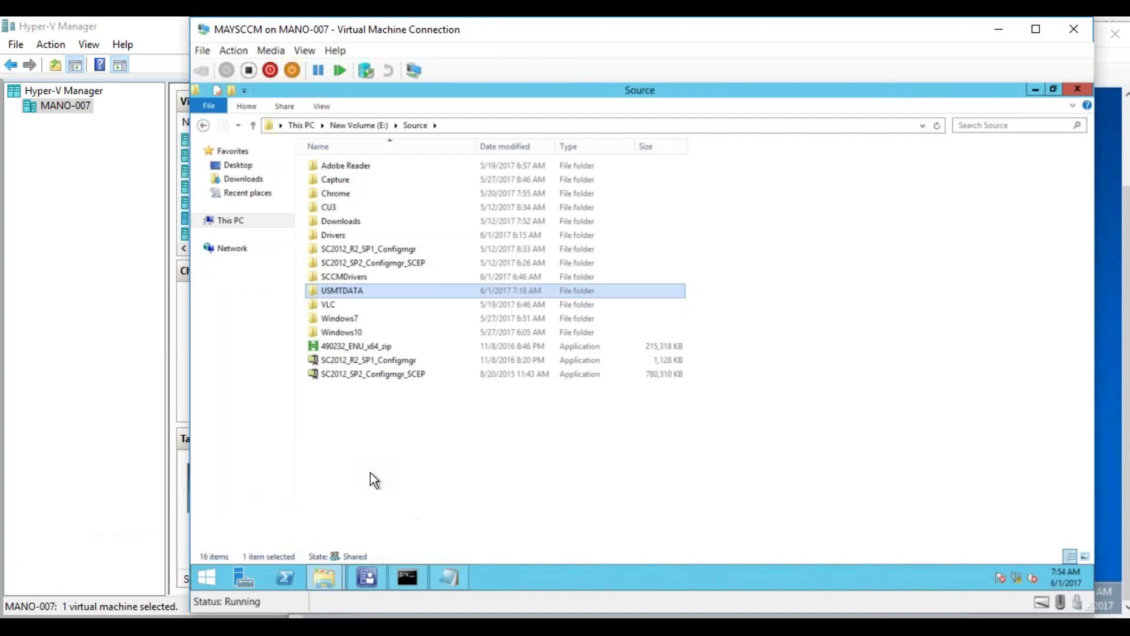
pyautogui.click(372, 578)
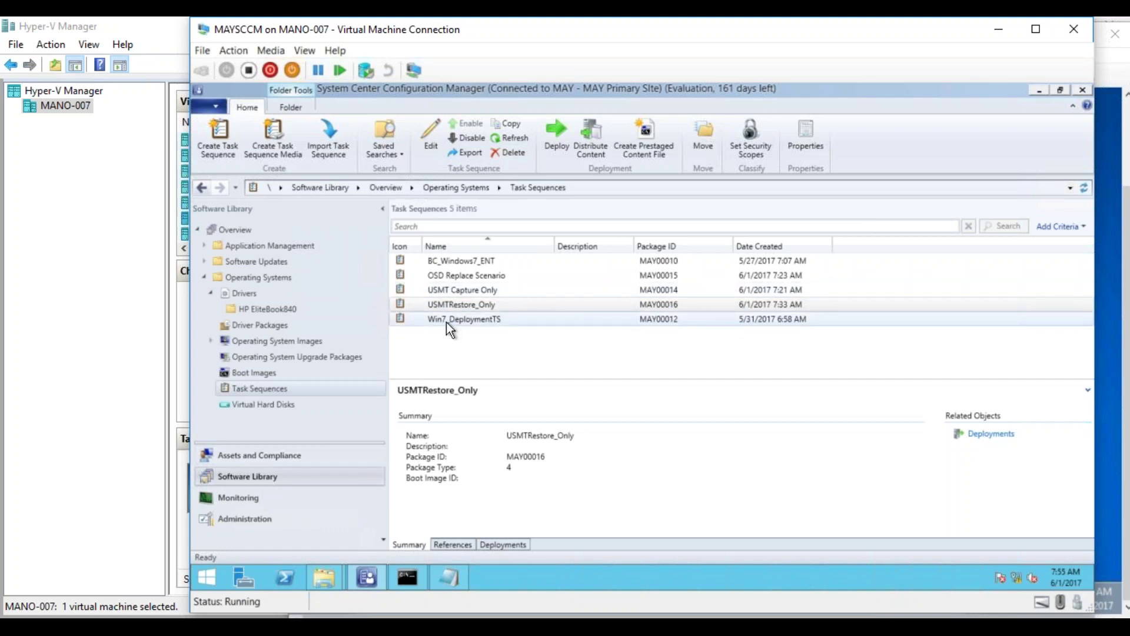
pyautogui.click(361, 580)
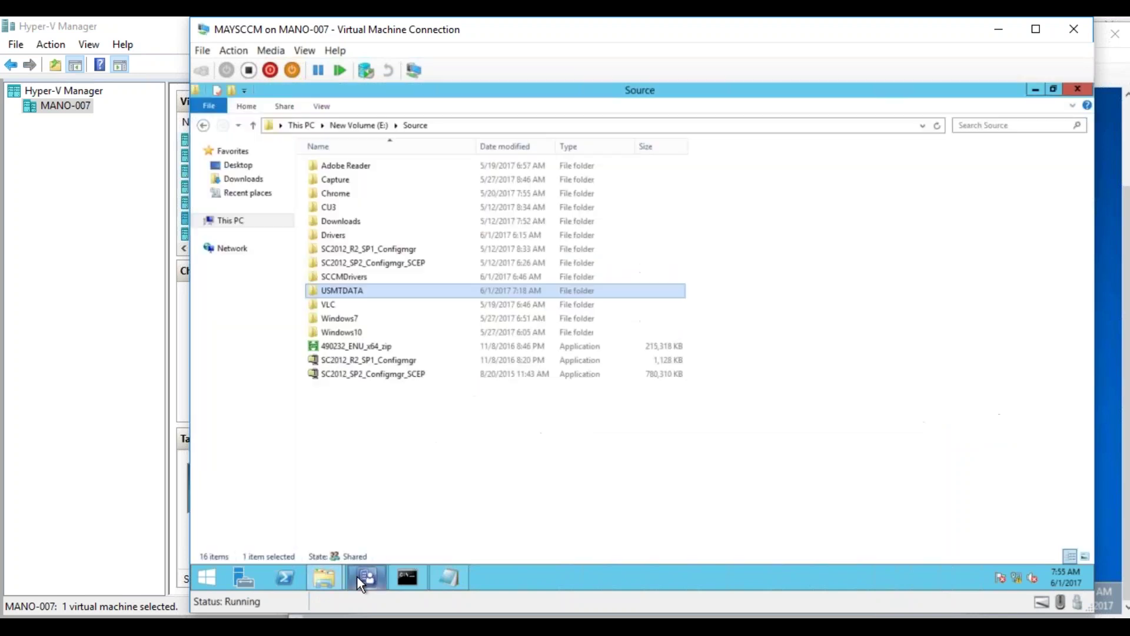
pyautogui.click(360, 579)
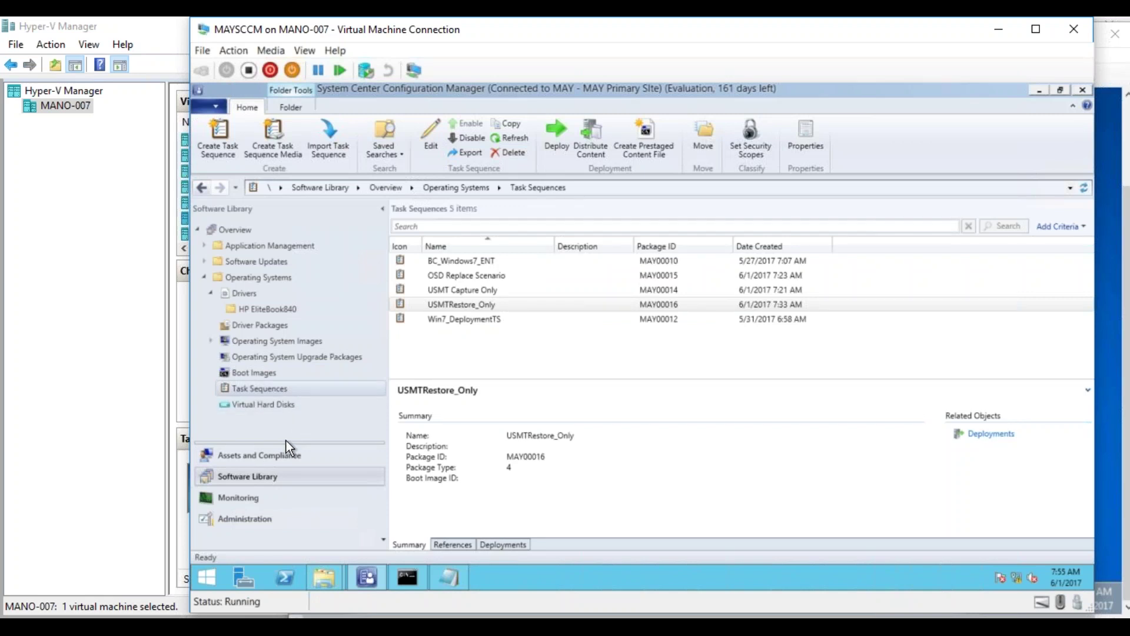
# - Under User State Migration, view recovery information for the MAYTEST01-to-Target_Win7 association
pyautogui.click(277, 455)
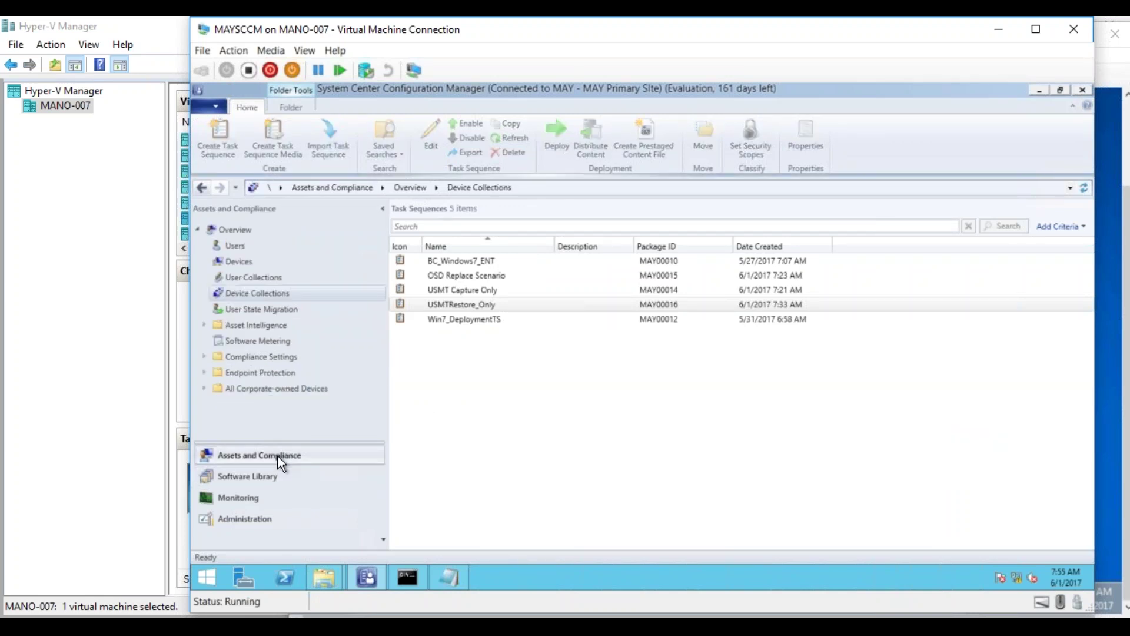
pyautogui.click(277, 312)
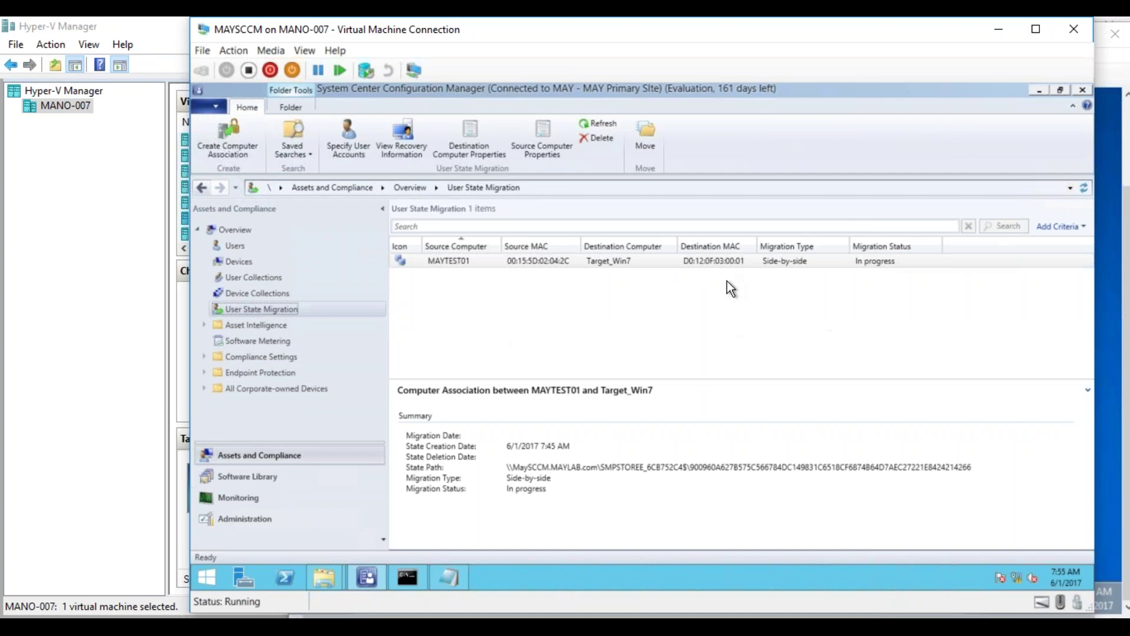
pyautogui.click(644, 259)
pyautogui.rightClick(644, 260)
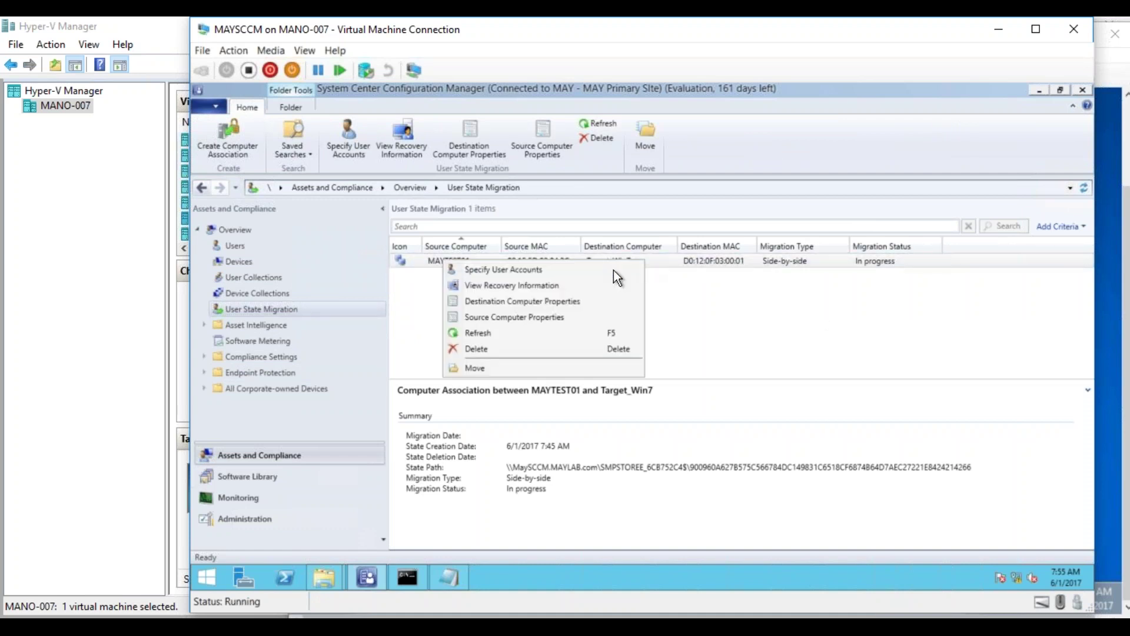
pyautogui.click(554, 285)
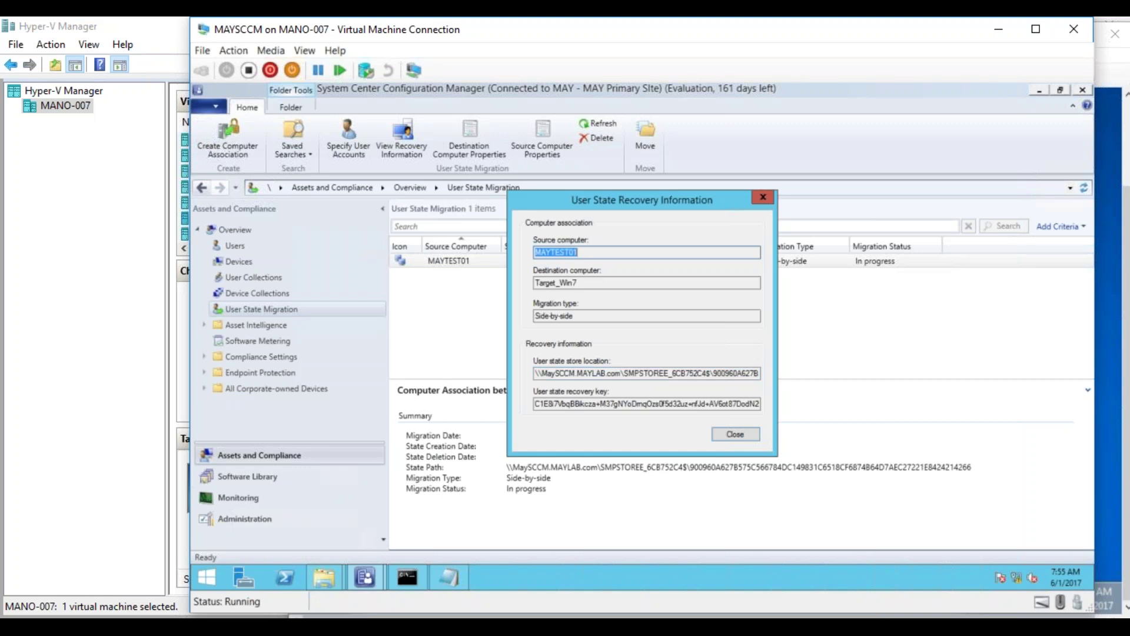
# - Browse Source to USMTDATA > SMPSTORE_6CB752C4$ > … > USMT and copy USMT.MIG
pyautogui.moveTo(320, 578)
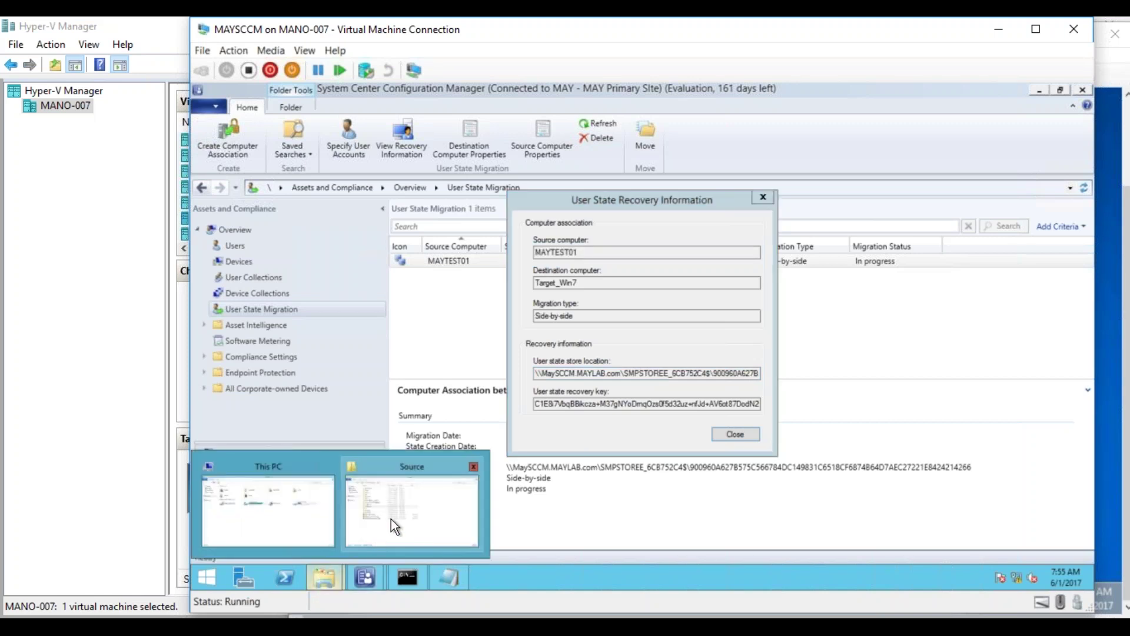
pyautogui.click(391, 518)
pyautogui.doubleClick(353, 290)
pyautogui.click(379, 165)
pyautogui.doubleClick(382, 167)
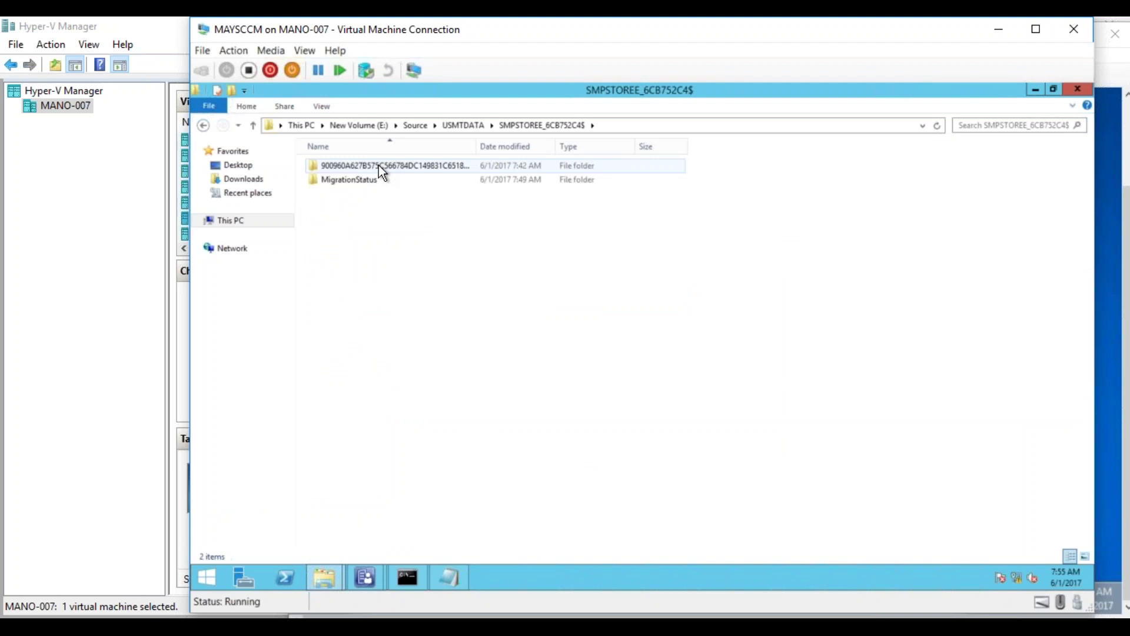
pyautogui.doubleClick(379, 165)
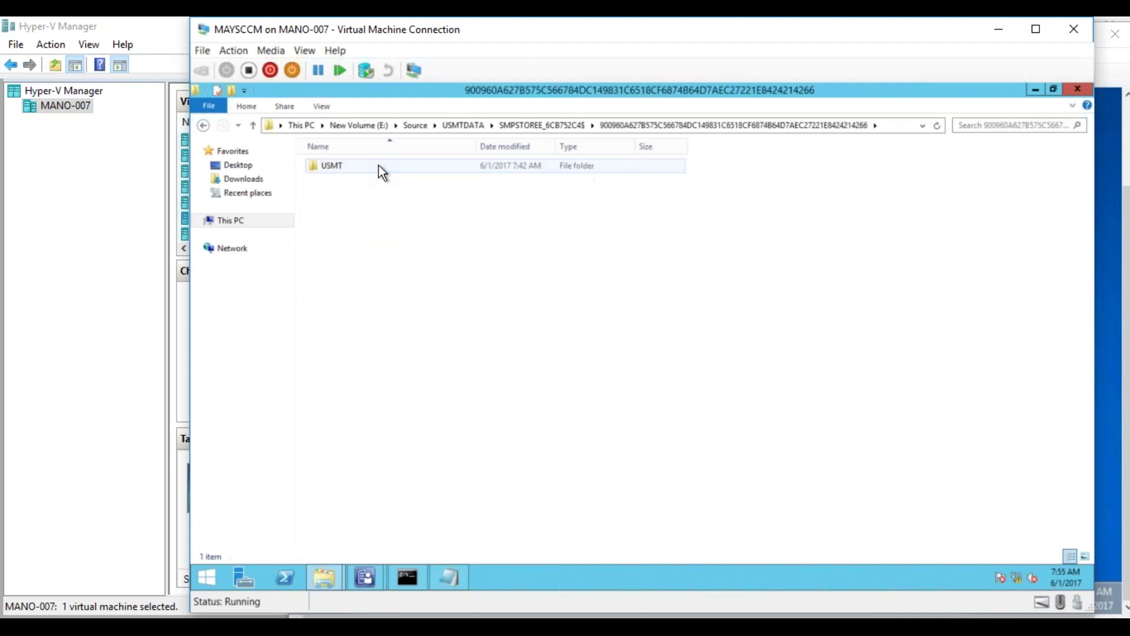
pyautogui.doubleClick(379, 165)
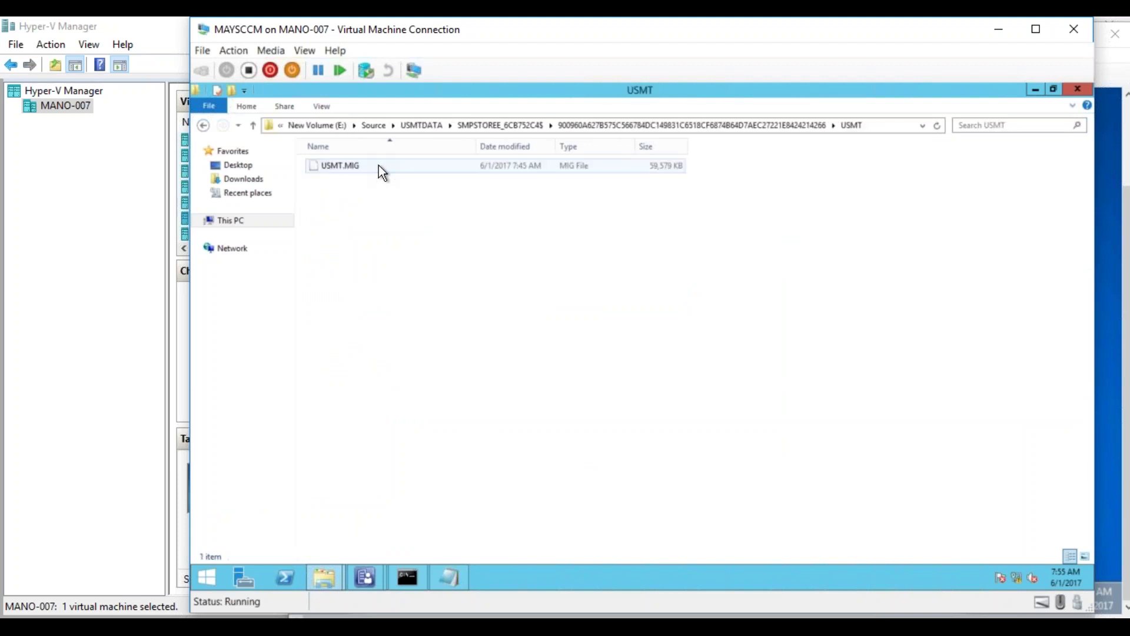
pyautogui.rightClick(379, 164)
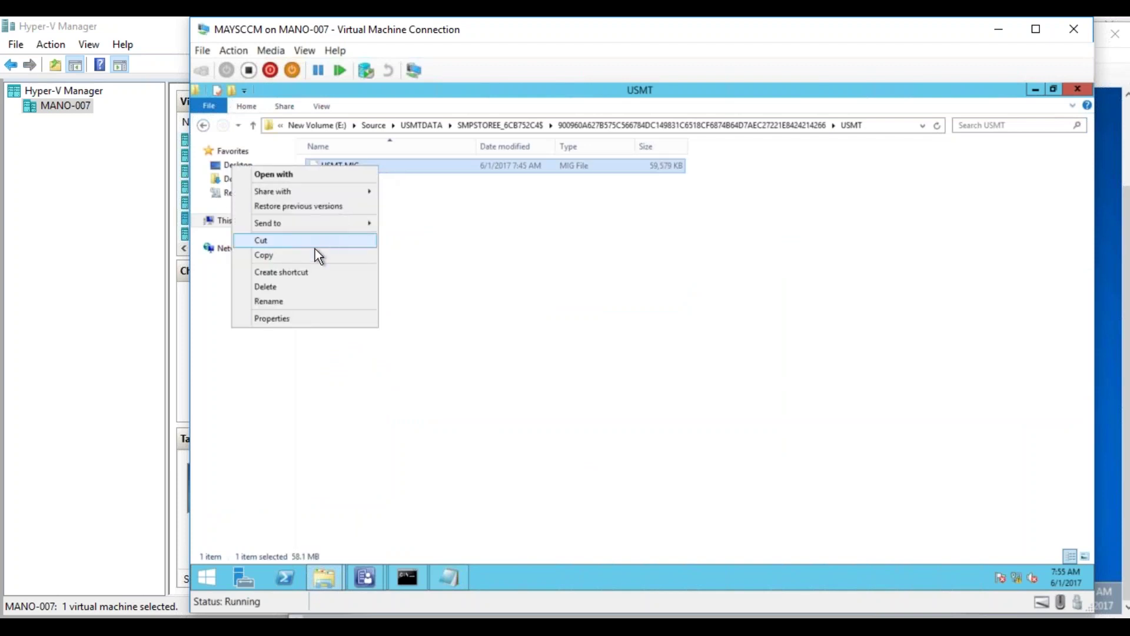
pyautogui.click(313, 253)
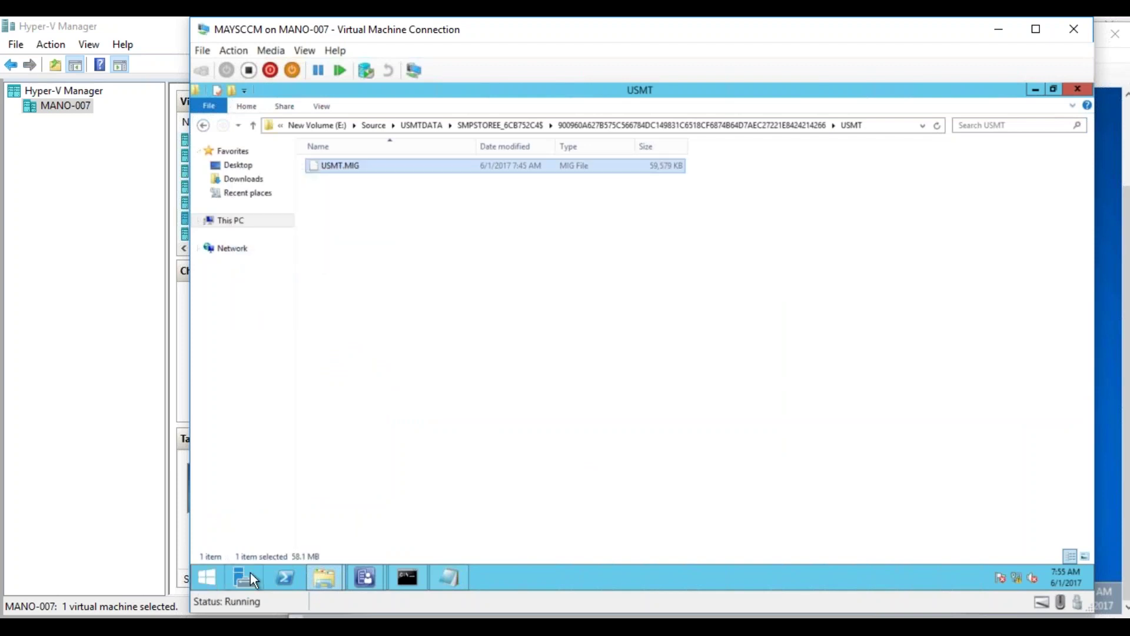
# - Switch to the TargetMachine VM, dismissing the desktop context menu without pasting
pyautogui.moveTo(310, 615)
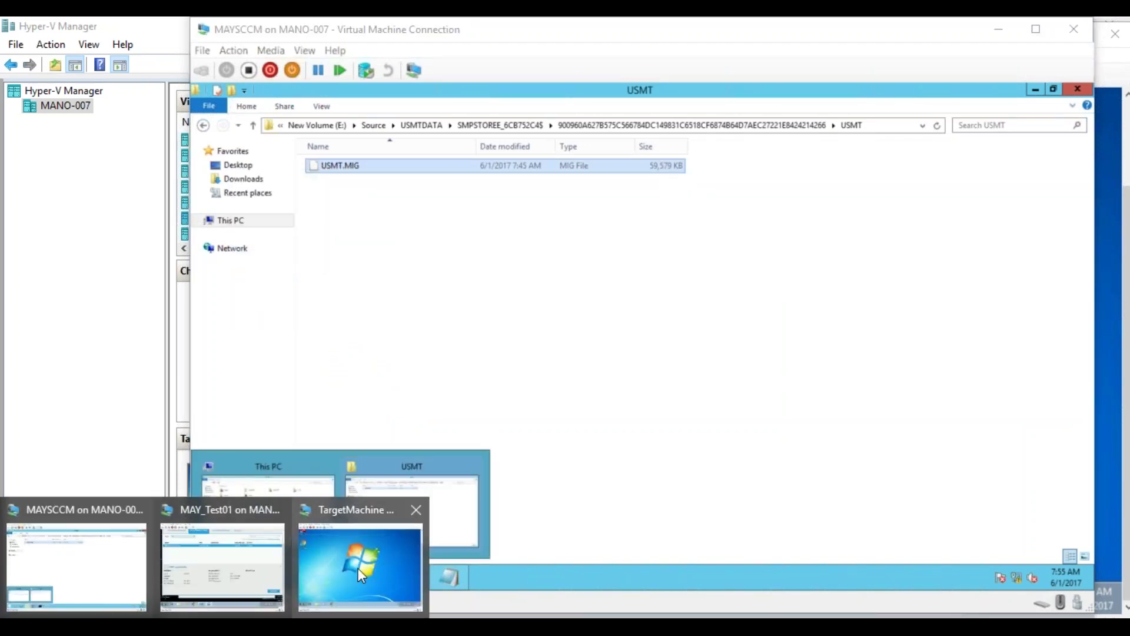
pyautogui.click(358, 573)
pyautogui.rightClick(549, 311)
pyautogui.click(510, 336)
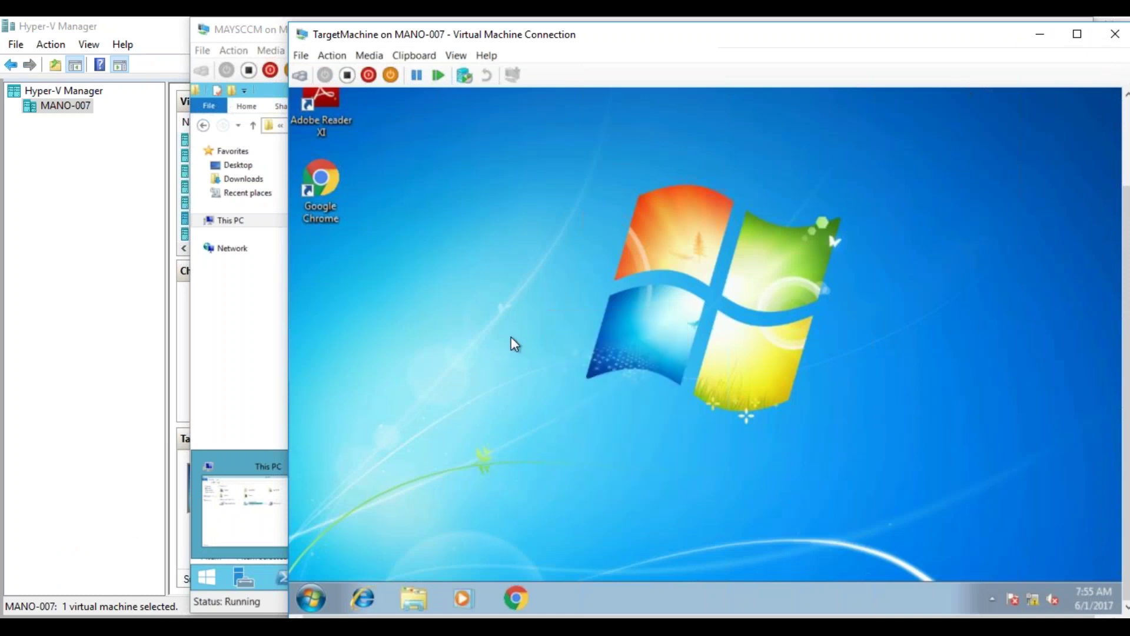
# - From \\MAYSCCM\, browse the Source share down to the USMTDATA store's USMT folder
pyautogui.click(310, 599)
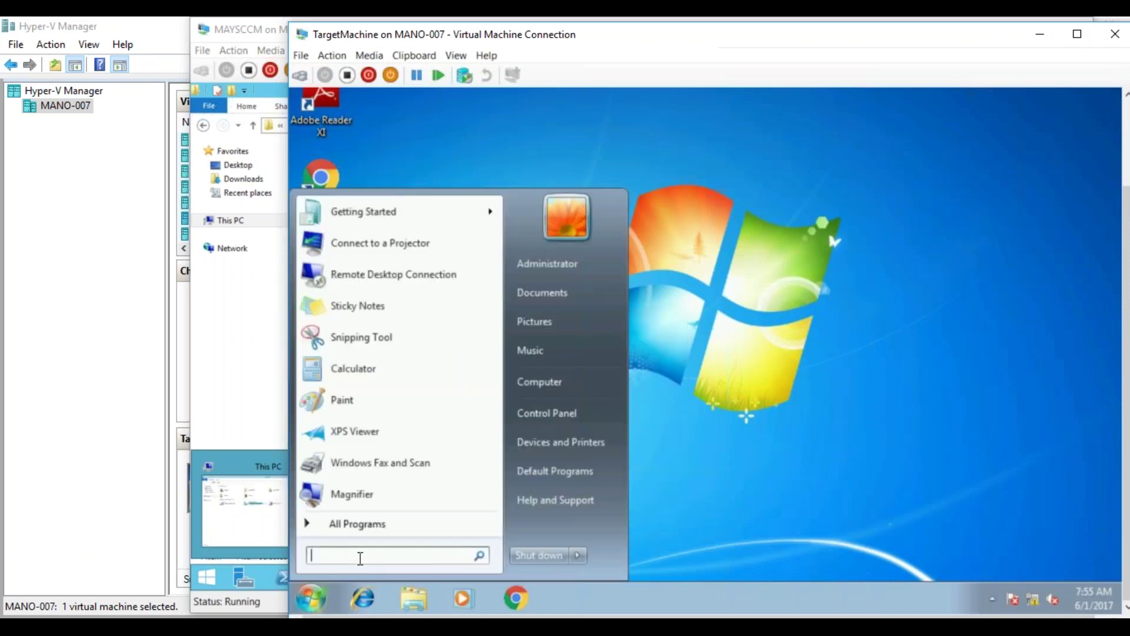
pyautogui.write('\\\\')
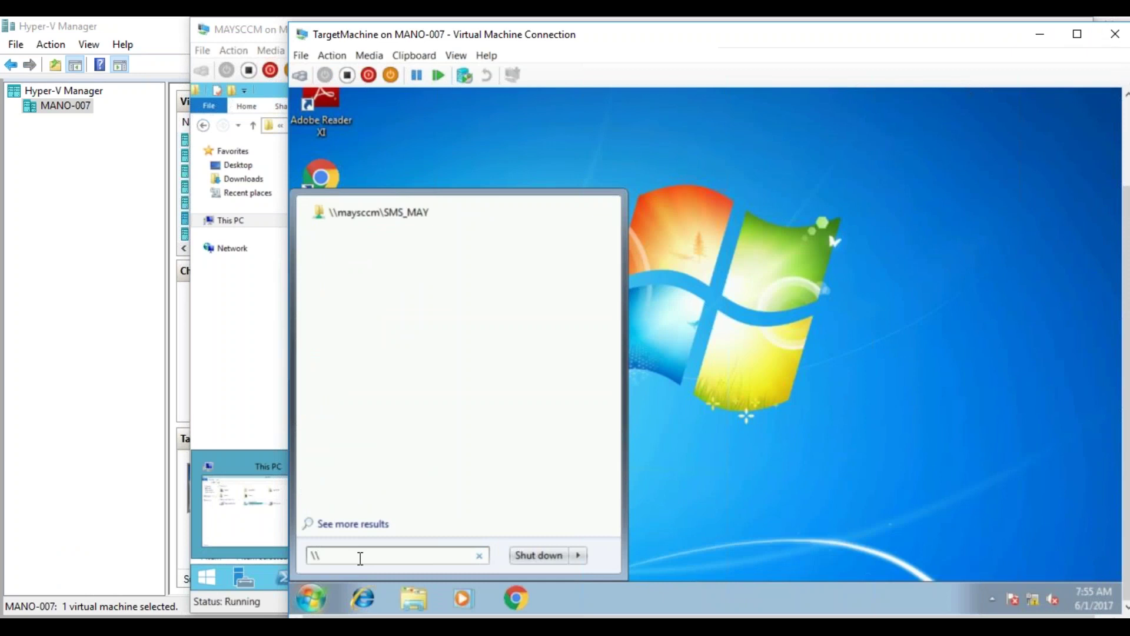
pyautogui.write('MAYSCCM\\')
pyautogui.click(391, 245)
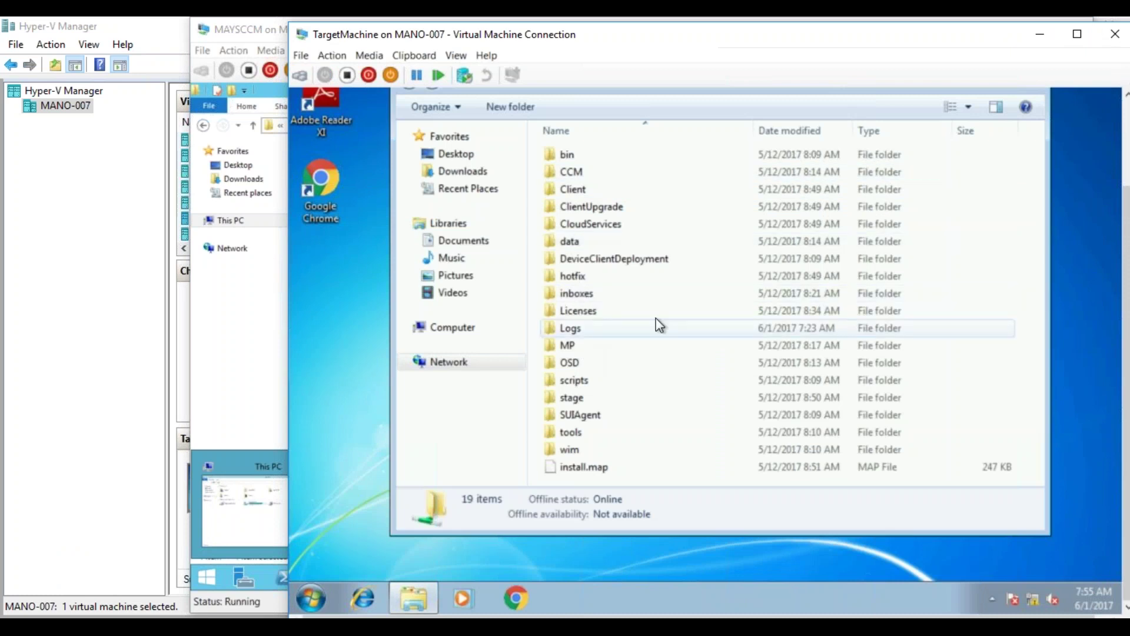
pyautogui.scroll(3, 1127, 259)
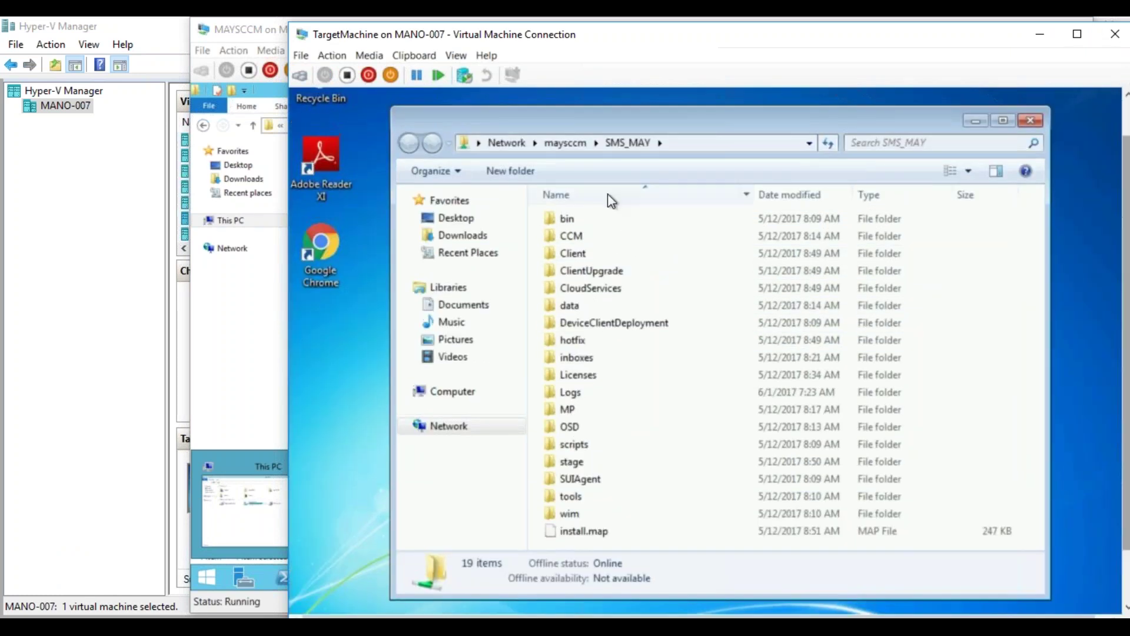
pyautogui.click(585, 146)
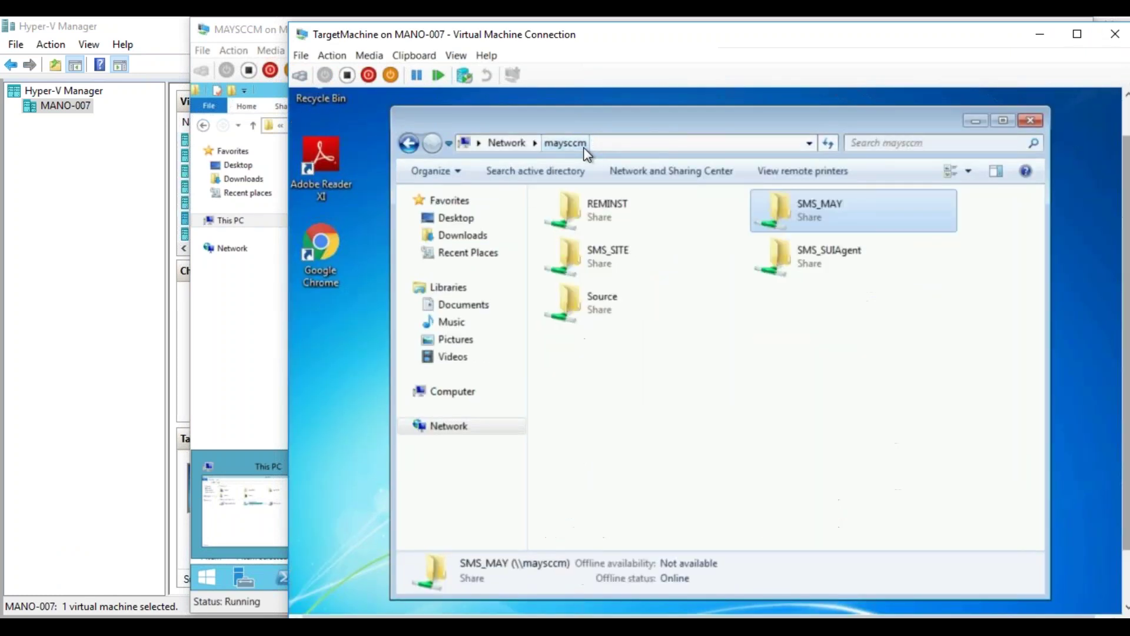
pyautogui.click(583, 309)
pyautogui.doubleClick(583, 309)
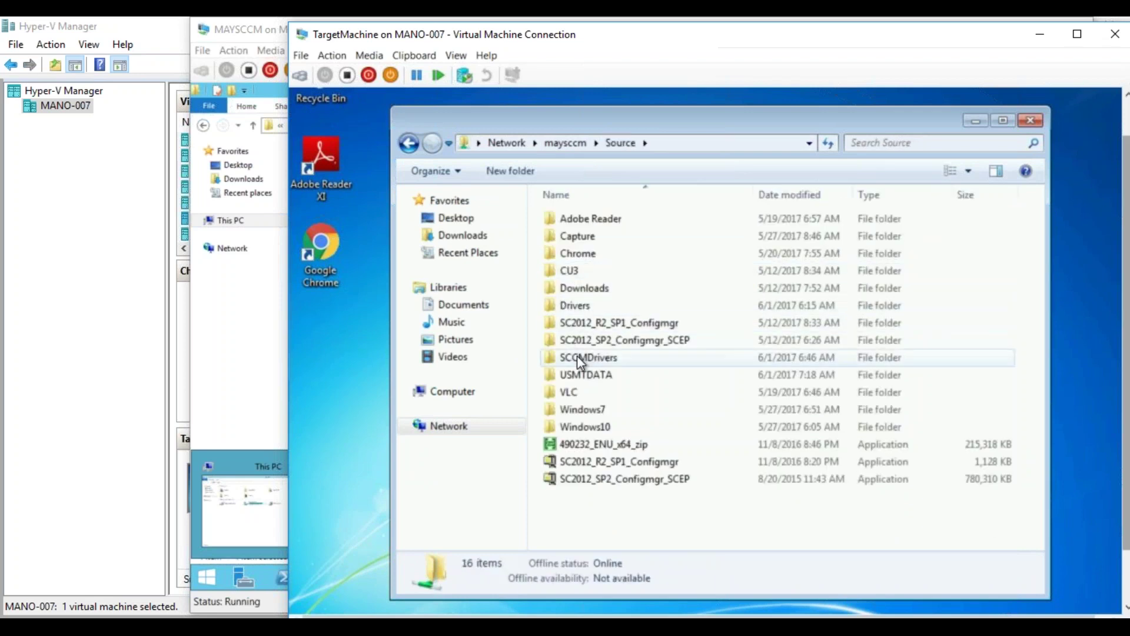
pyautogui.doubleClick(588, 383)
pyautogui.doubleClick(595, 218)
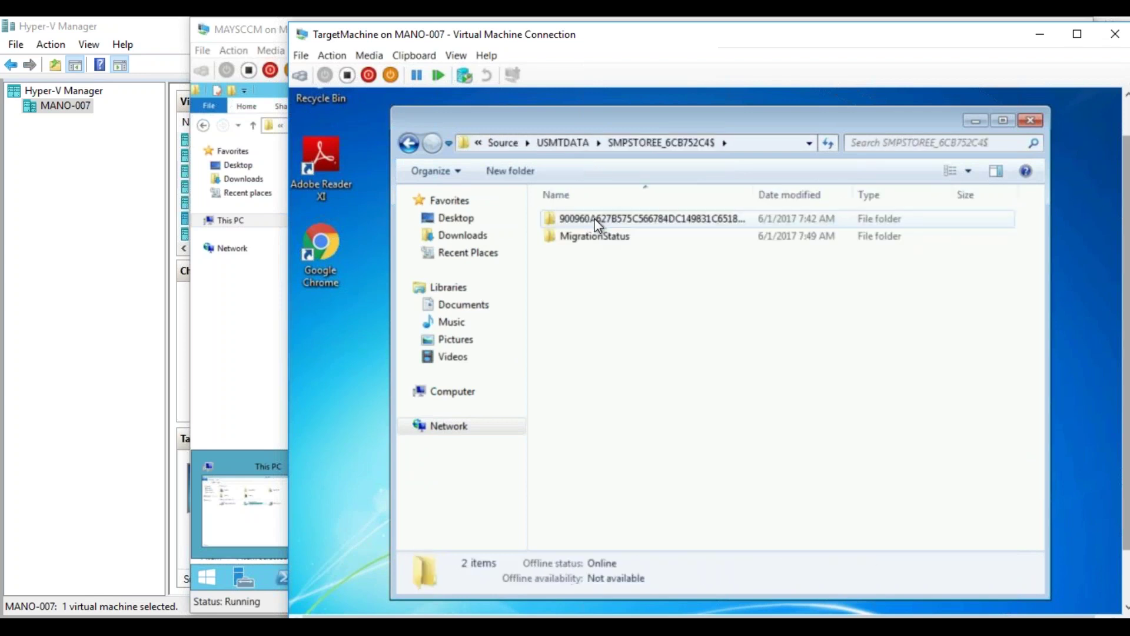
pyautogui.doubleClick(598, 217)
pyautogui.doubleClick(585, 221)
# - Copy USMT.MIG onto the TargetMachine desktop and close the USMT folder window
pyautogui.rightClick(585, 221)
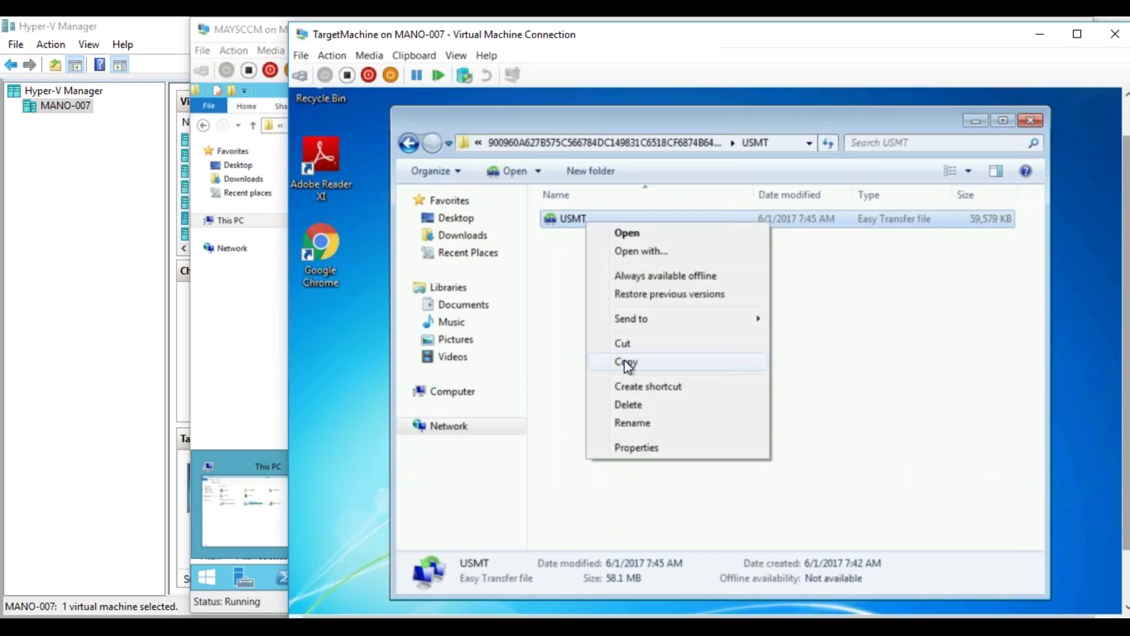
pyautogui.click(626, 360)
pyautogui.rightClick(346, 338)
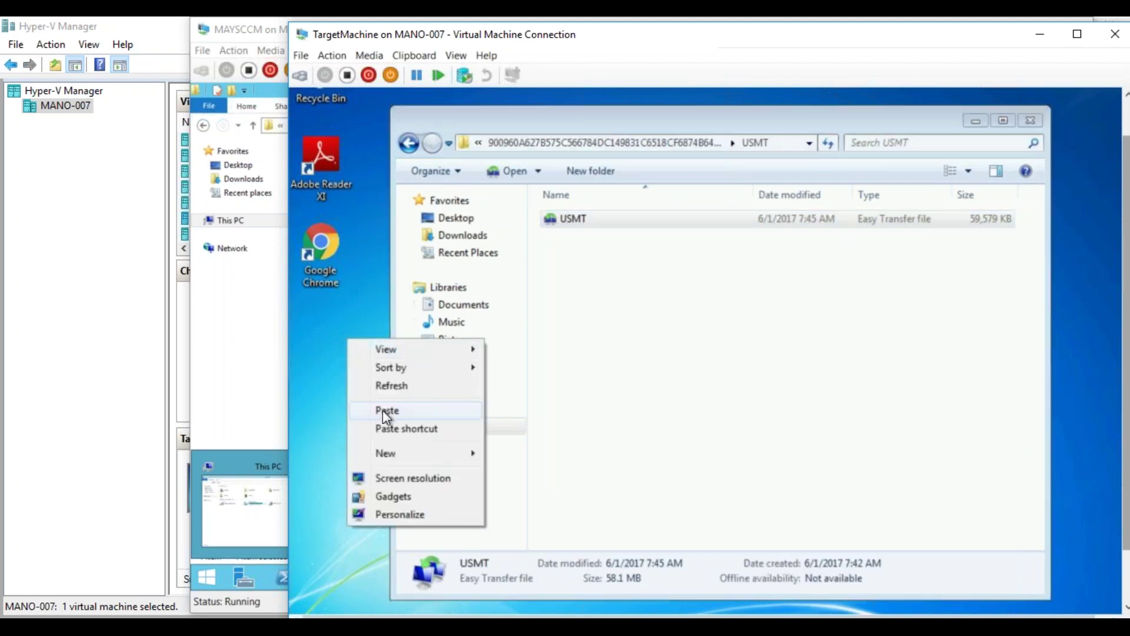
pyautogui.click(385, 409)
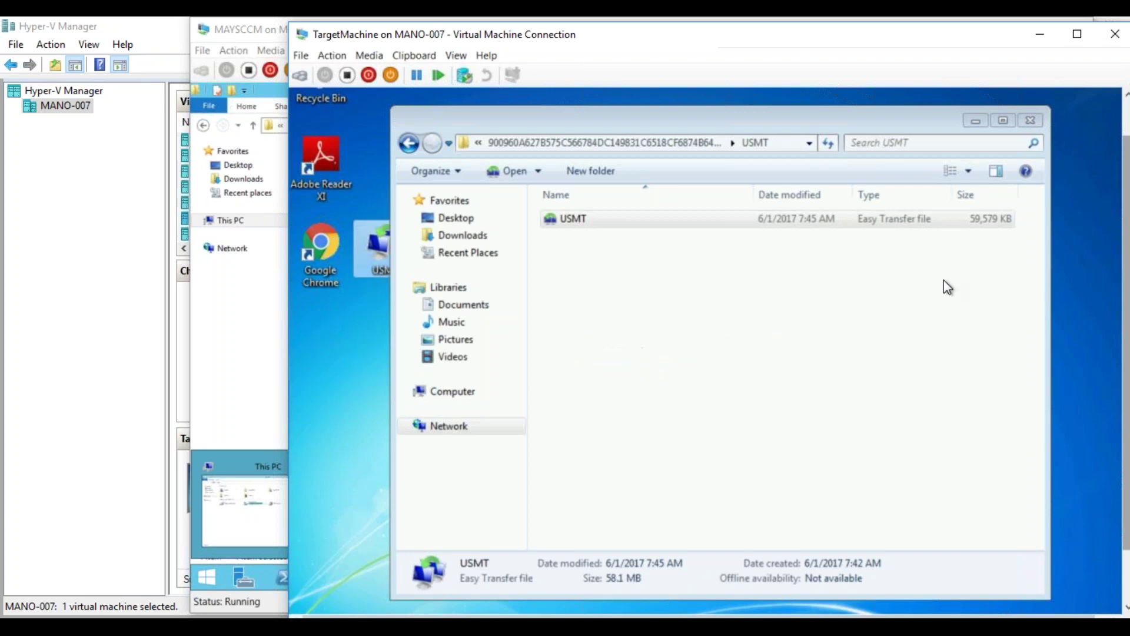
pyautogui.click(1030, 120)
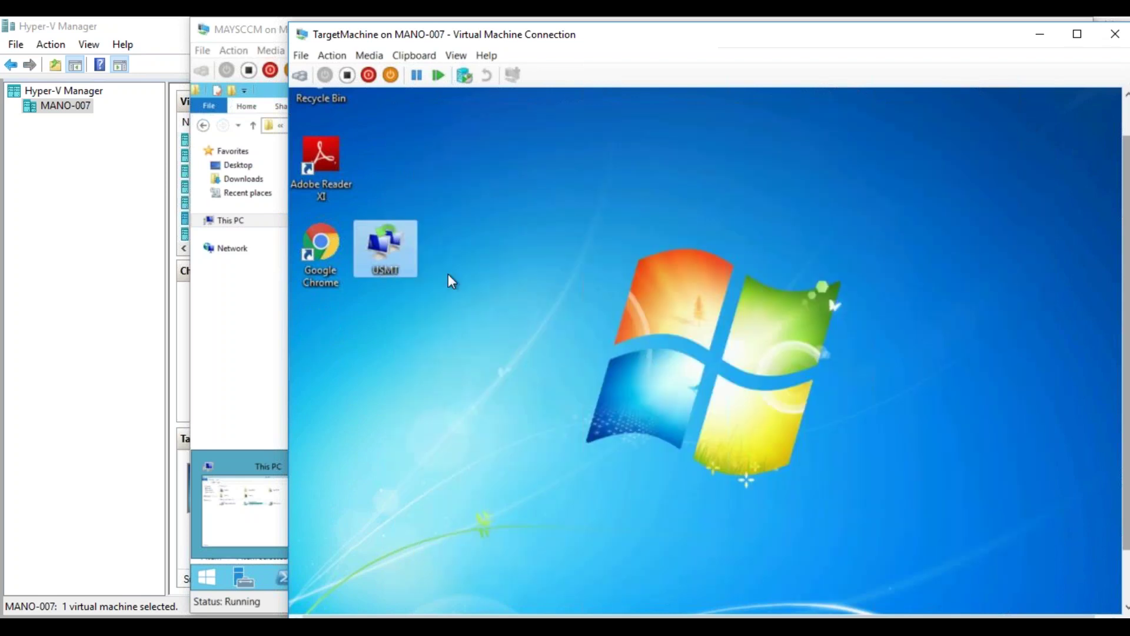
# - Focus the Easy Transfer password box on TargetMachine, then return to the MAYSCCM server window
pyautogui.moveTo(396, 253)
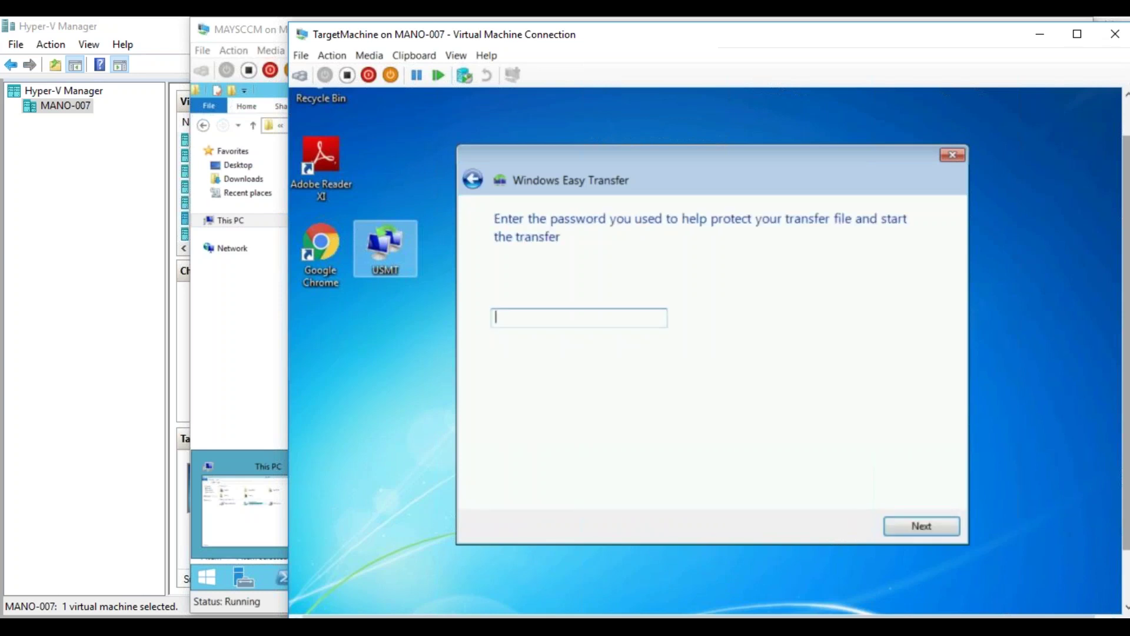
pyautogui.click(535, 295)
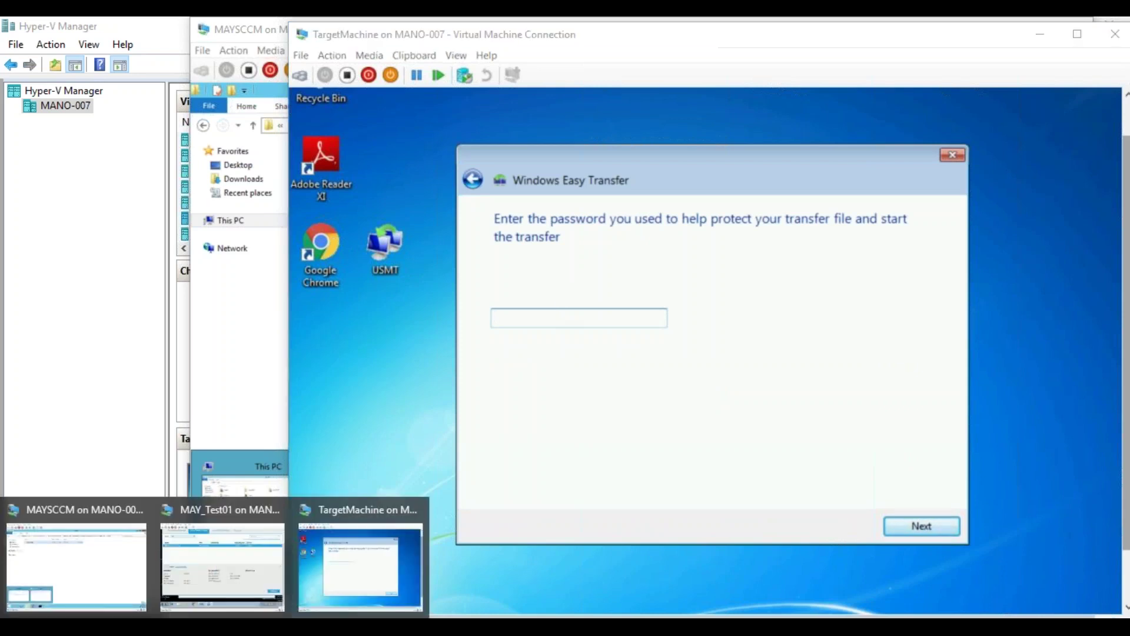
pyautogui.click(179, 554)
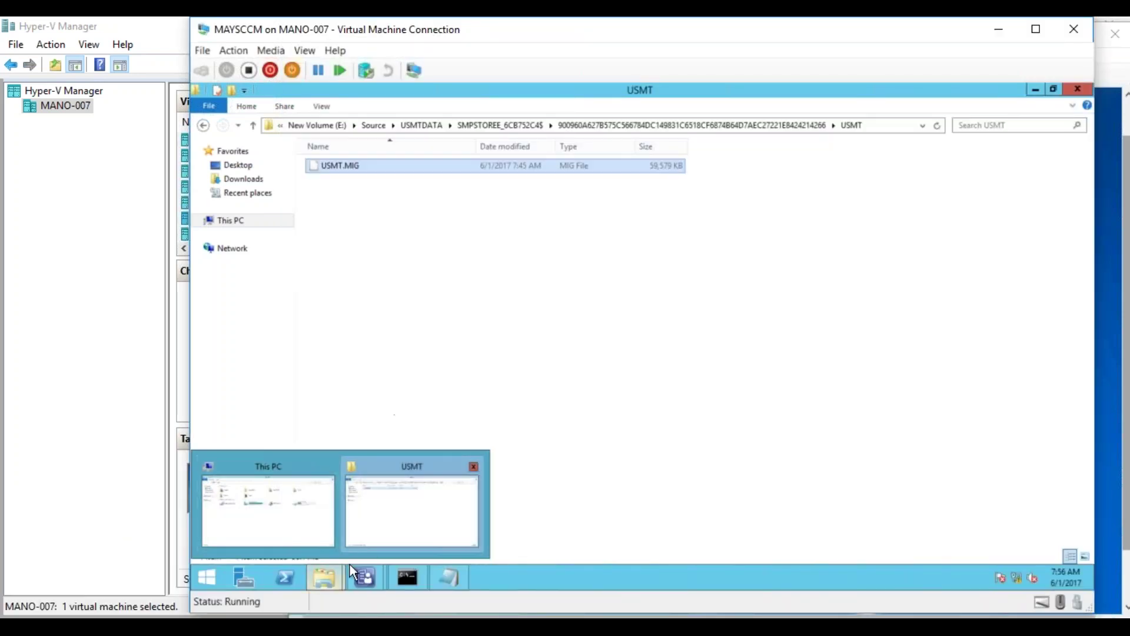
# - Bring up the User State Recovery Information dialog and select and copy the full recovery key
pyautogui.click(369, 583)
pyautogui.click(317, 510)
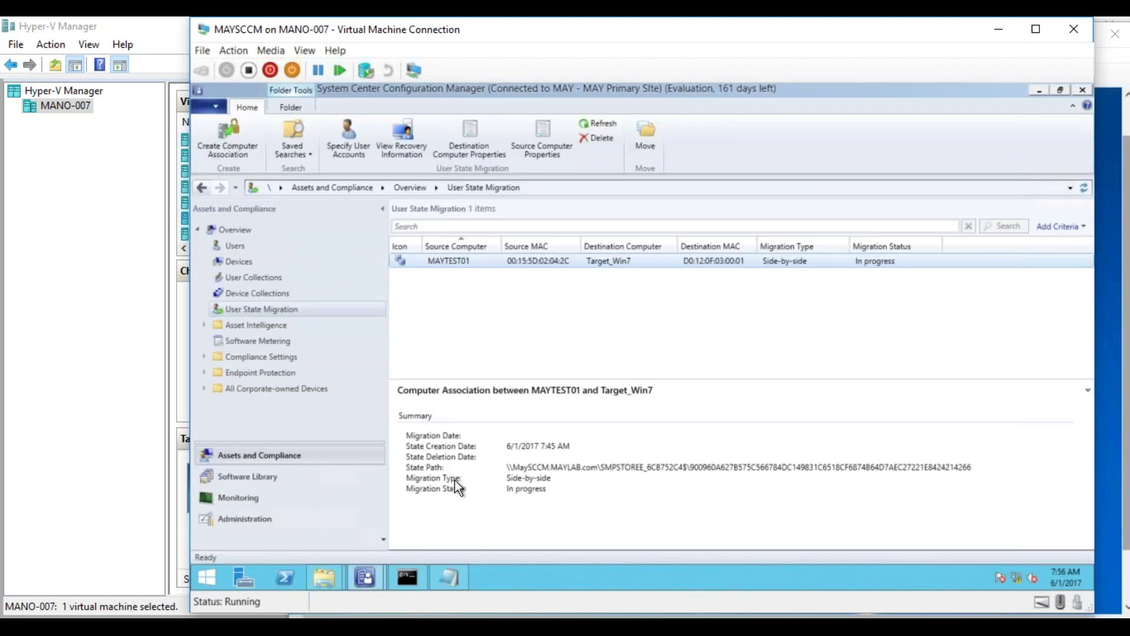
pyautogui.moveTo(365, 570)
pyautogui.click(425, 520)
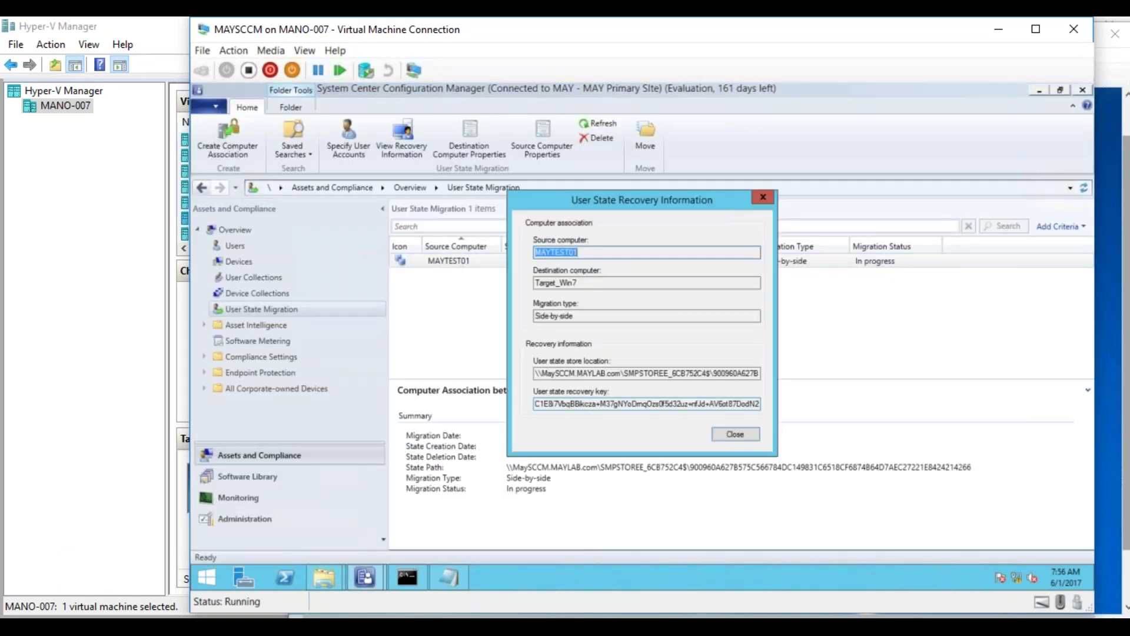
pyautogui.click(576, 402)
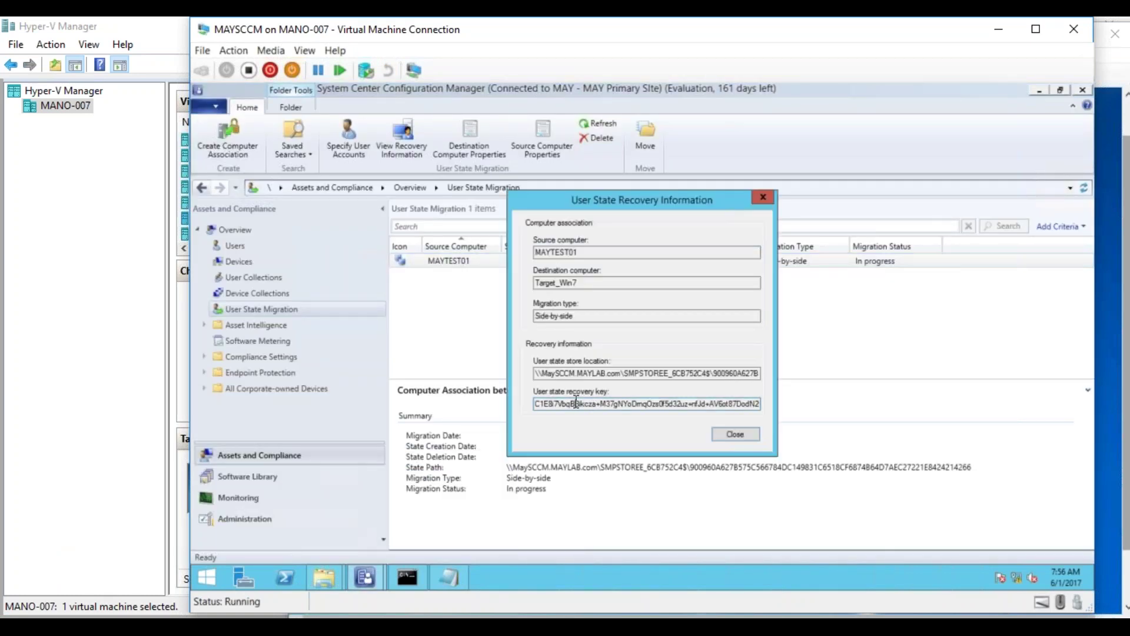
pyautogui.moveTo(577, 402); pyautogui.dragTo(590, 402)
pyautogui.click(561, 404)
pyautogui.moveTo(533, 404); pyautogui.dragTo(828, 386)
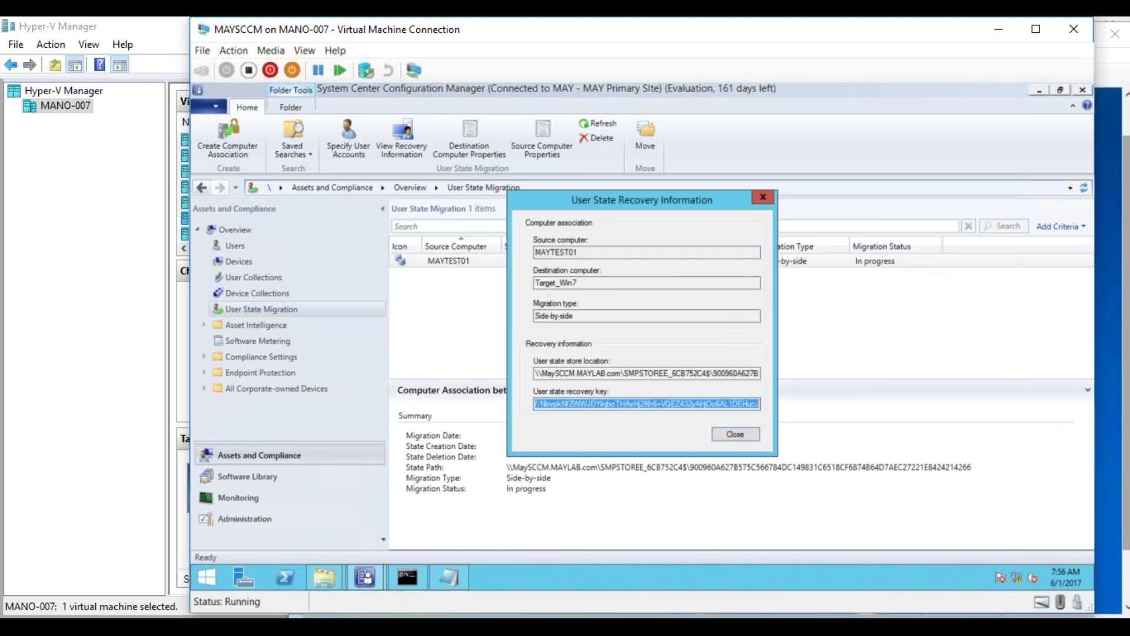
pyautogui.click(752, 403)
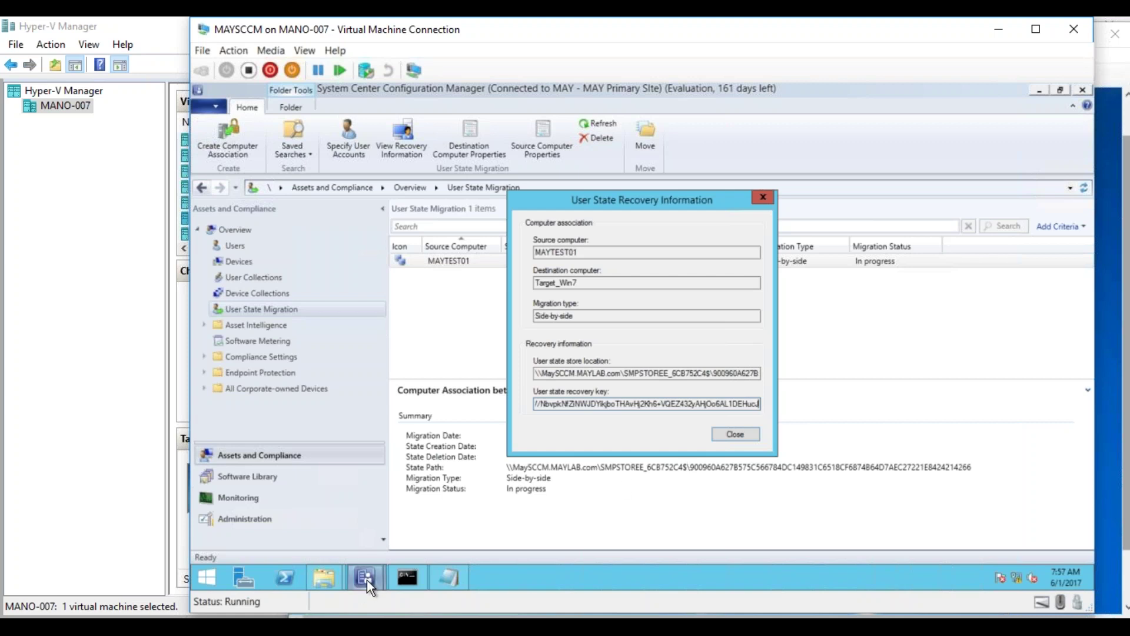
# - Revisit the still-empty Easy Transfer password box on TargetMachine, then return to MAYSCCM
pyautogui.moveTo(366, 581)
pyautogui.moveTo(313, 574)
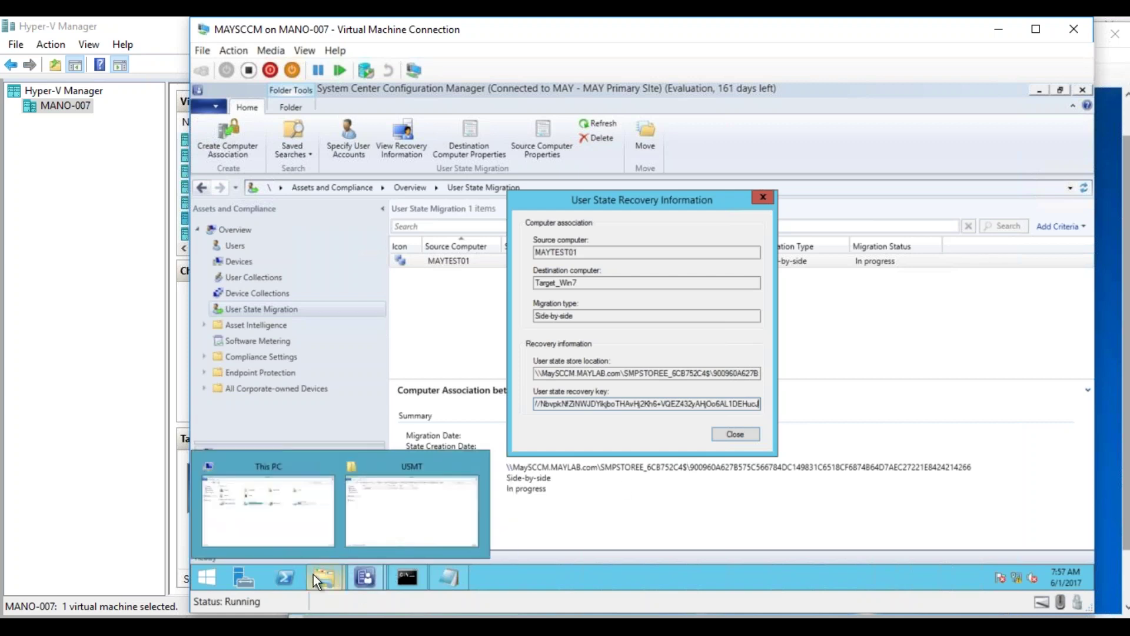
pyautogui.moveTo(277, 597)
pyautogui.click(359, 553)
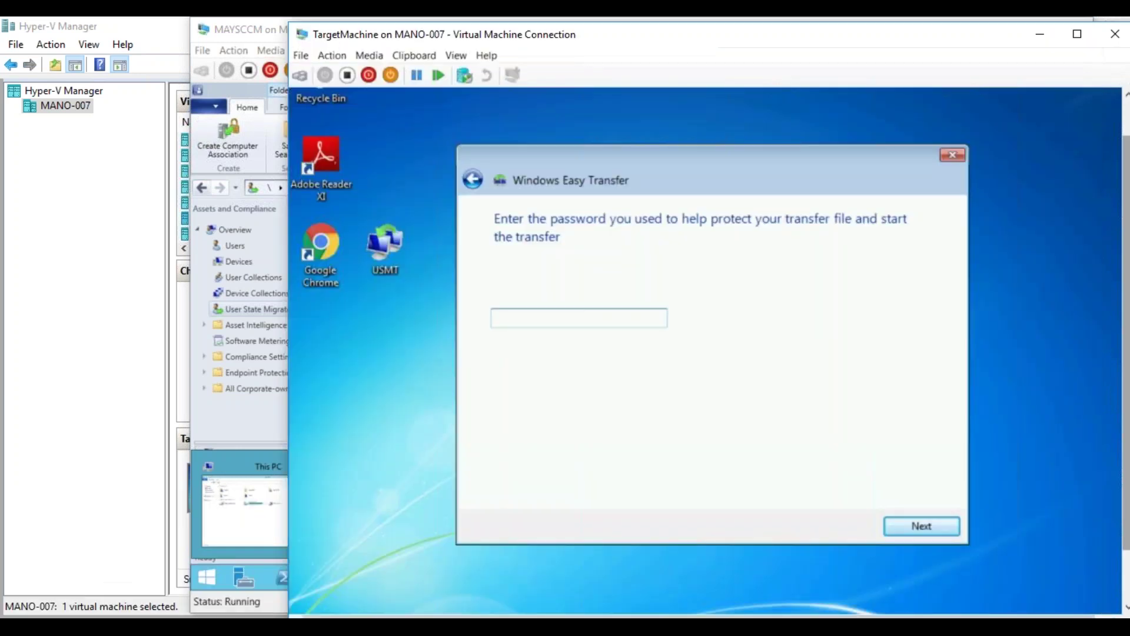
pyautogui.click(539, 325)
pyautogui.scroll(-2, 1127, 427)
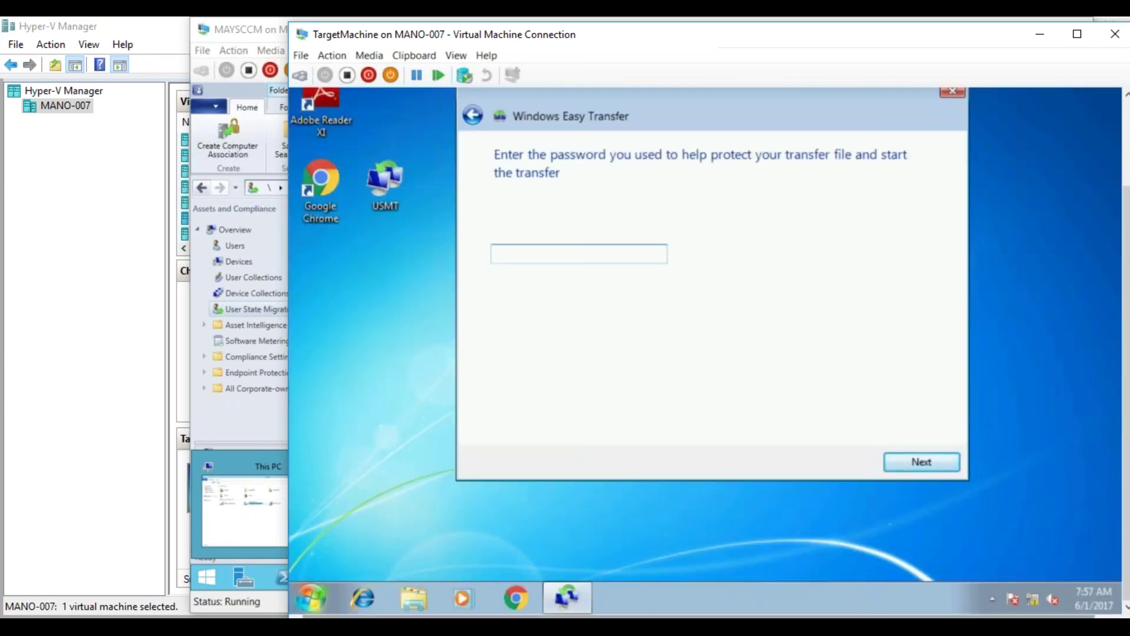
pyautogui.click(119, 548)
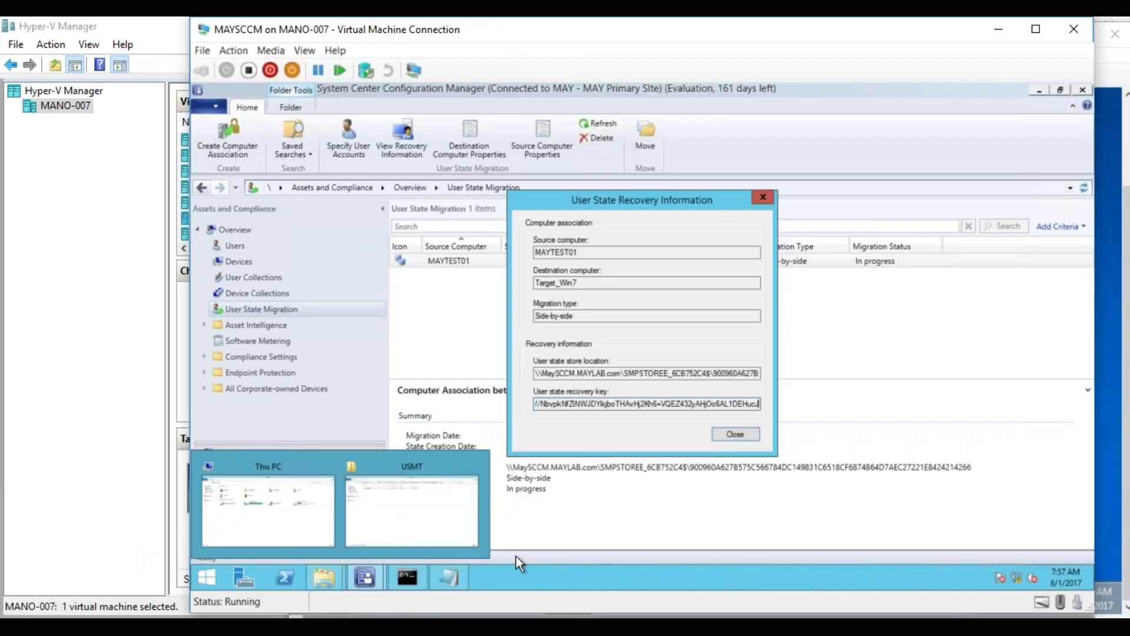
# - Create a New Text Document in the server's USMT store folder next to USMT.MIG
pyautogui.click(451, 524)
pyautogui.rightClick(438, 321)
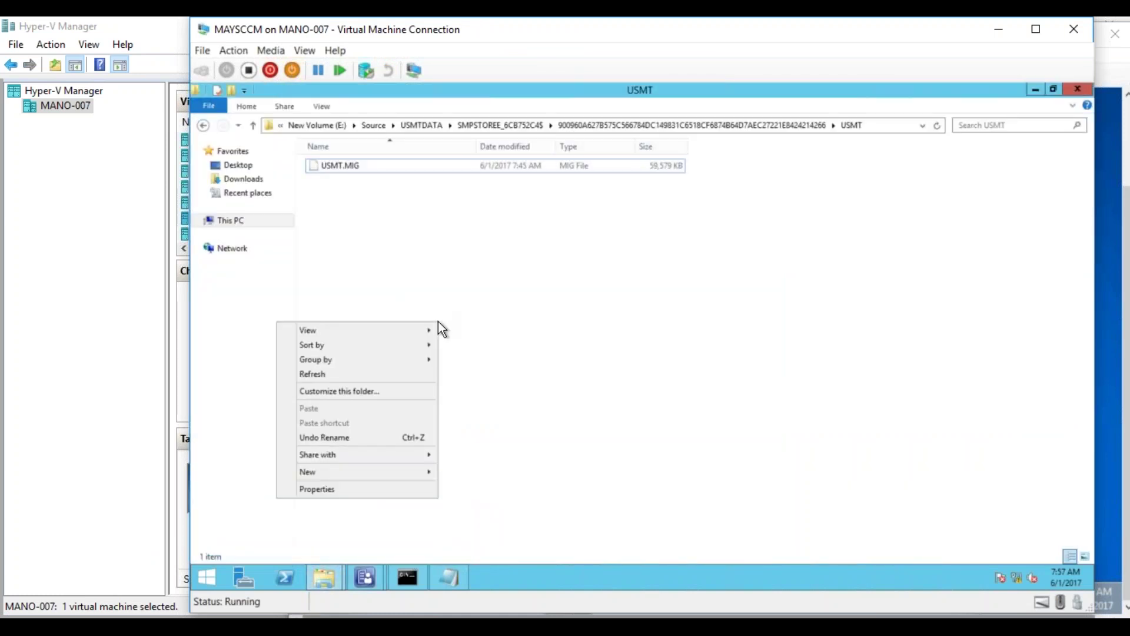
pyautogui.moveTo(409, 469)
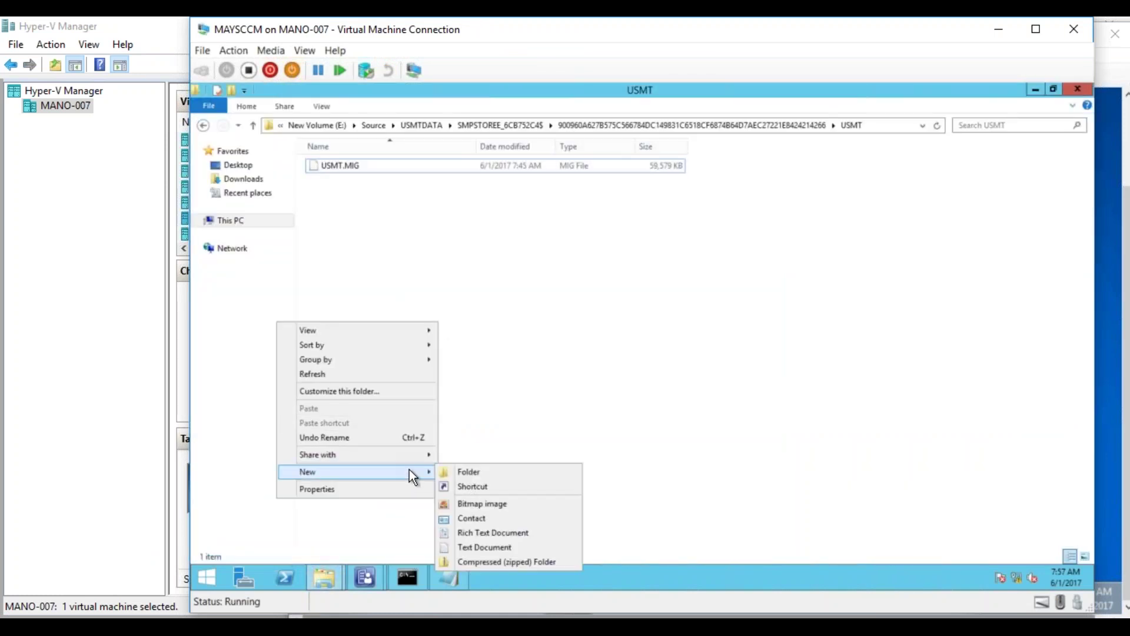
pyautogui.click(469, 547)
pyautogui.press('Return')
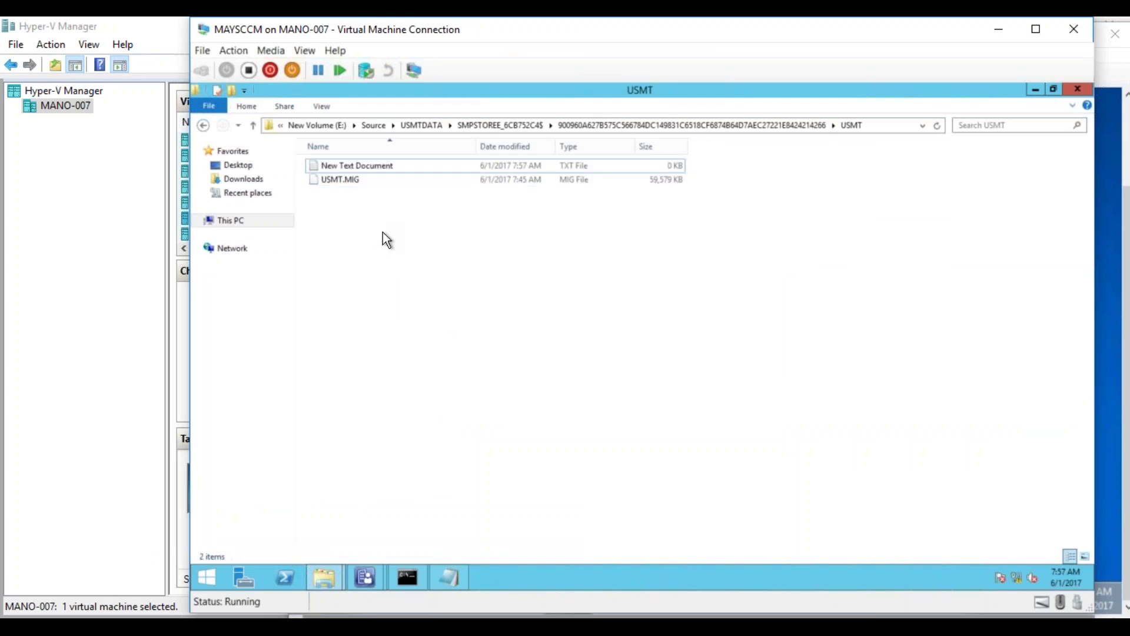
# - Paste the recovery key into New Text Document in Notepad and save it
pyautogui.click(406, 257)
pyautogui.click(547, 319)
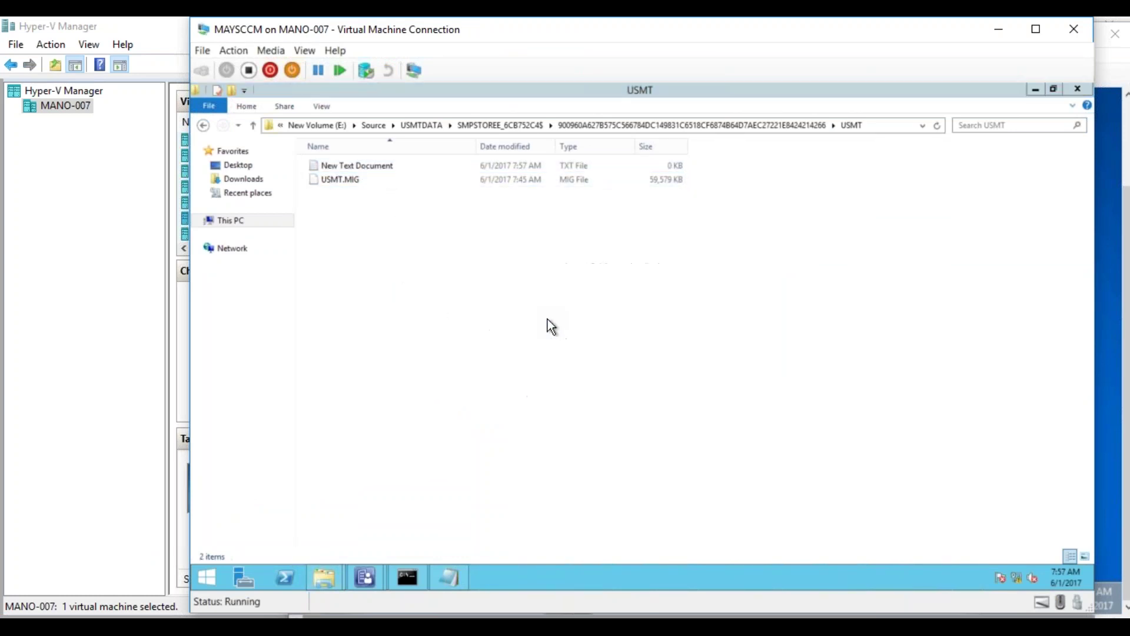
pyautogui.hotkey('ctrl', 'v')
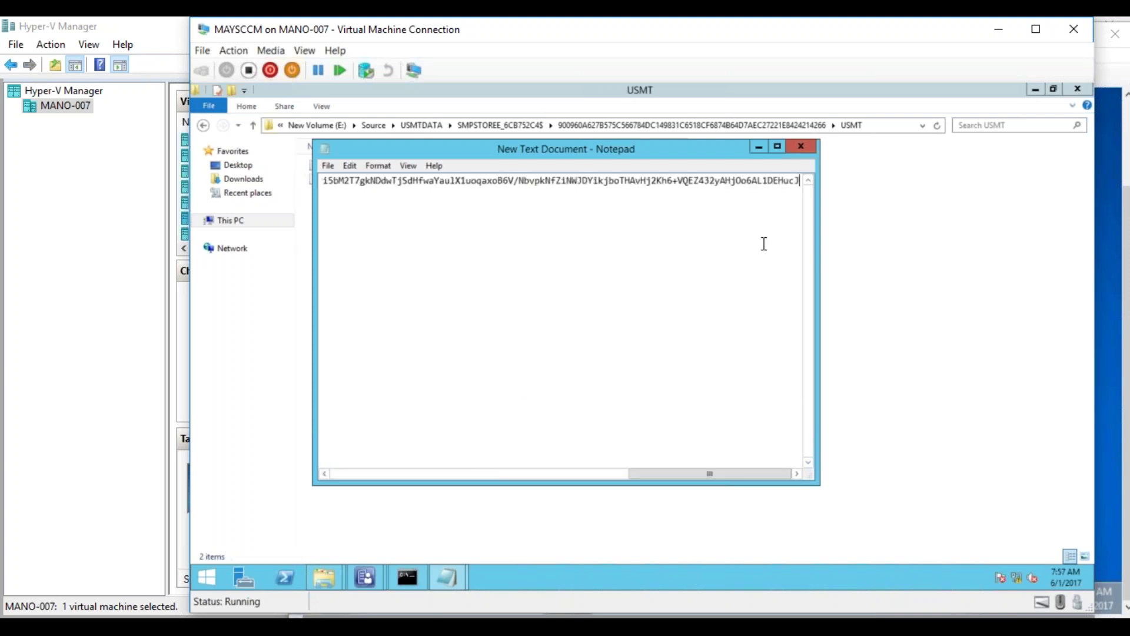
pyautogui.click(799, 147)
pyautogui.click(611, 343)
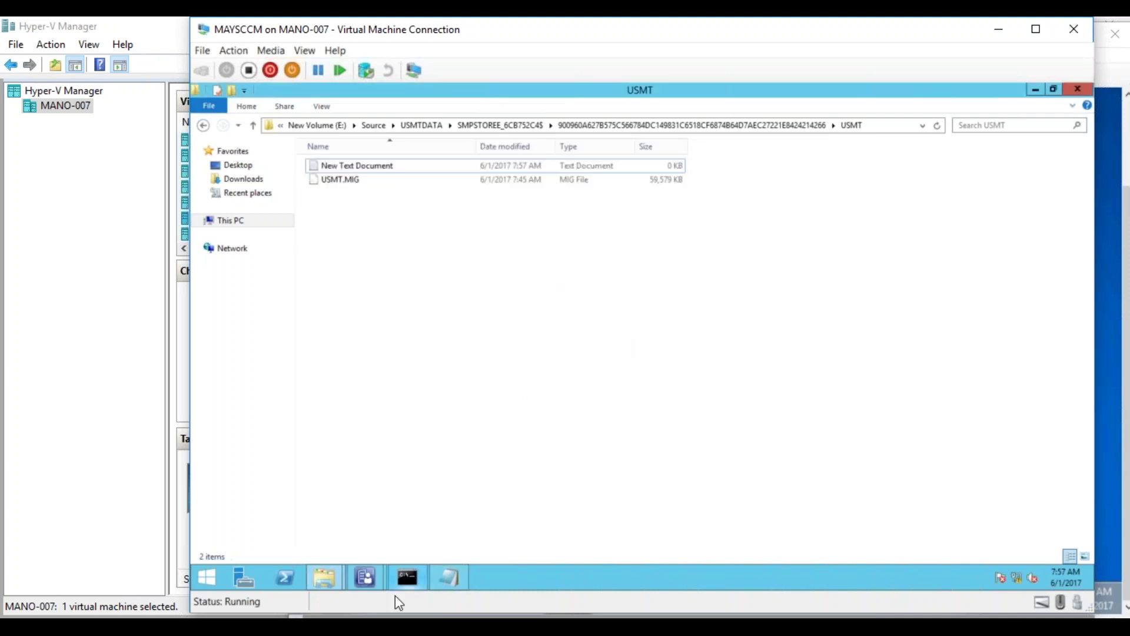
pyautogui.click(215, 627)
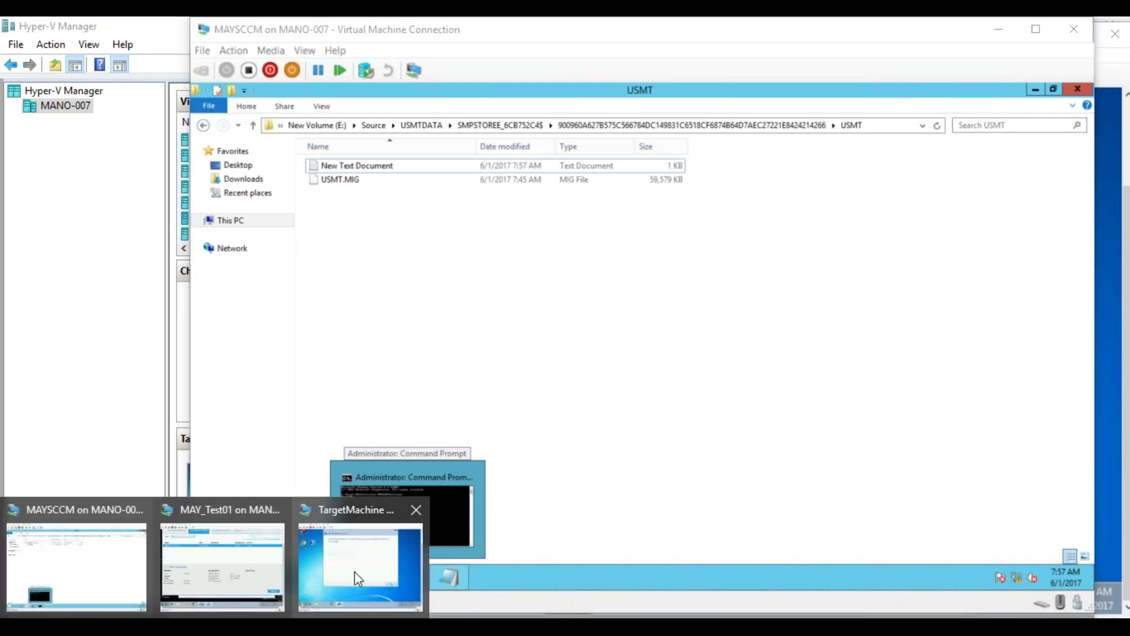
# - On TargetMachine, open the \\maysccm server share from search
pyautogui.click(355, 574)
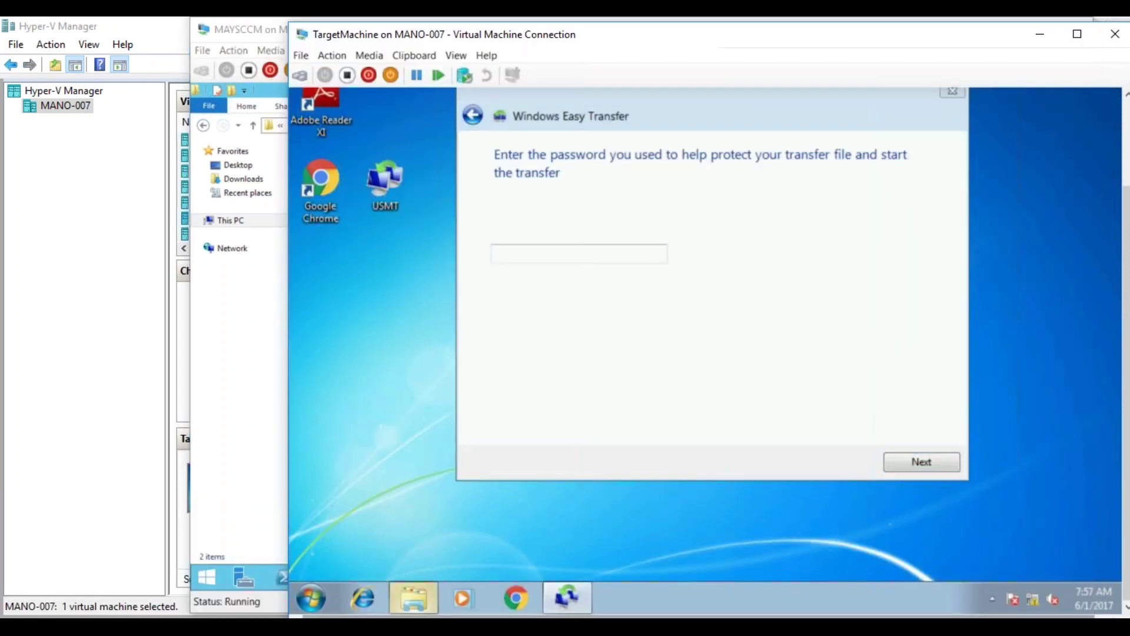
pyautogui.click(412, 592)
pyautogui.click(312, 598)
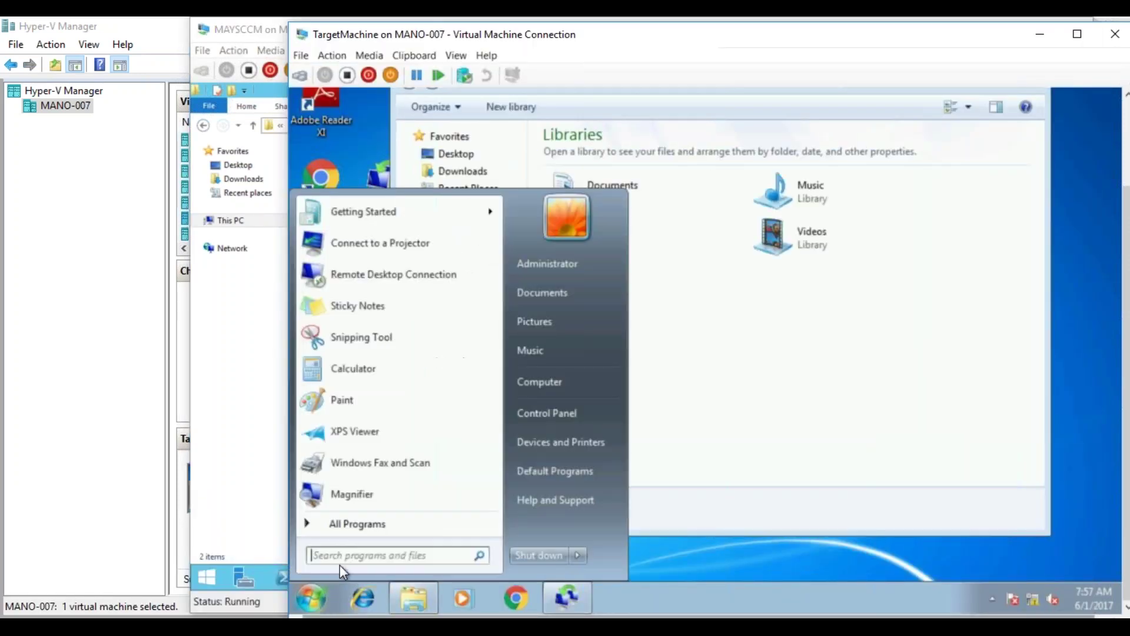
pyautogui.write('\\maysccm')
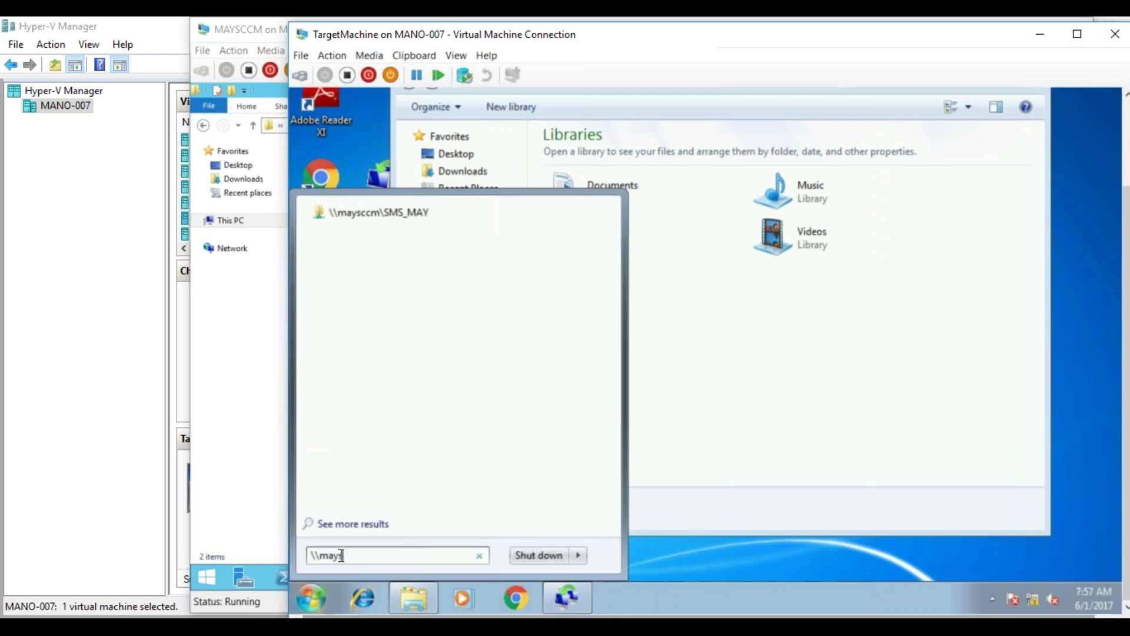
pyautogui.press('Return')
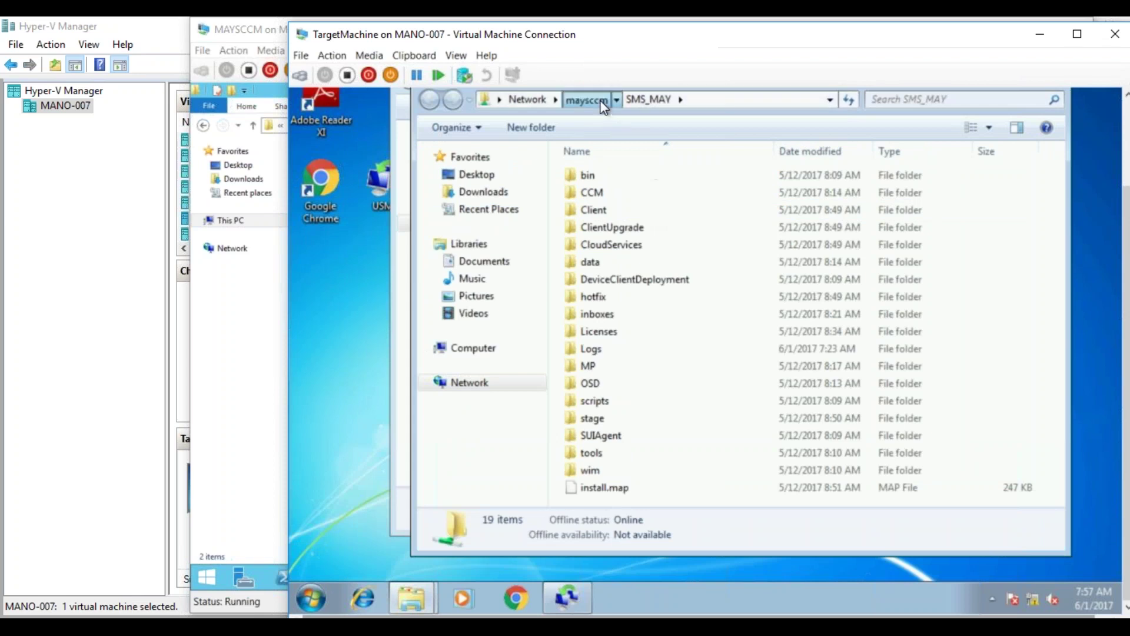
# - Open New Text Document from Source\USMTDATA\SMPSTOREE_6CB752C4$\…\USMT in Notepad
pyautogui.click(585, 99)
pyautogui.doubleClick(620, 252)
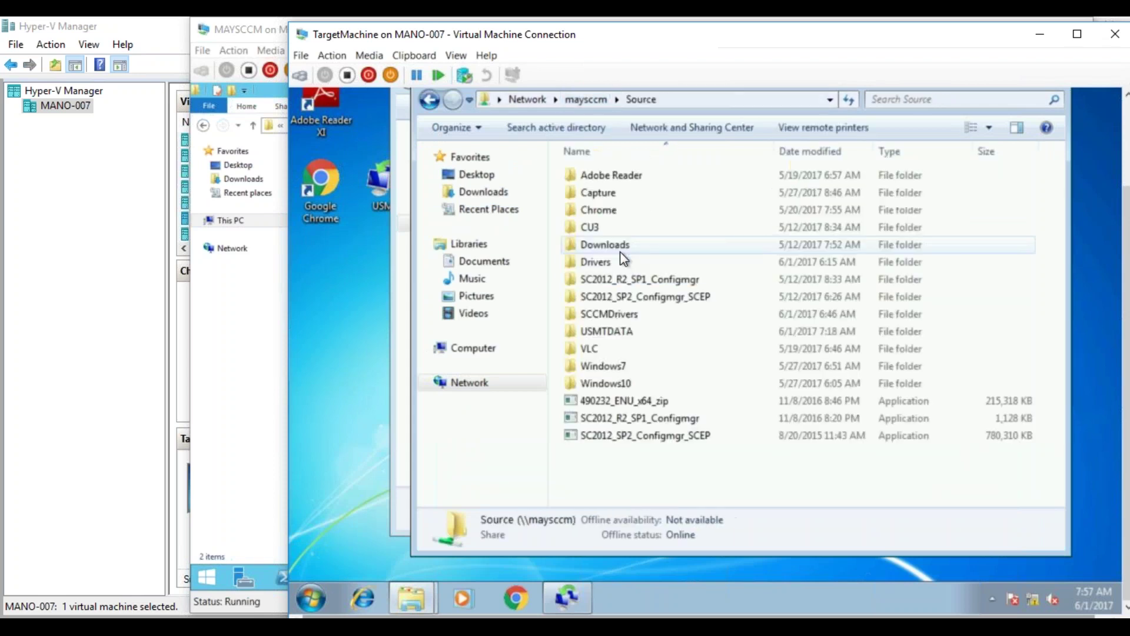
pyautogui.doubleClick(606, 331)
pyautogui.doubleClick(609, 177)
pyautogui.doubleClick(606, 176)
pyautogui.doubleClick(603, 175)
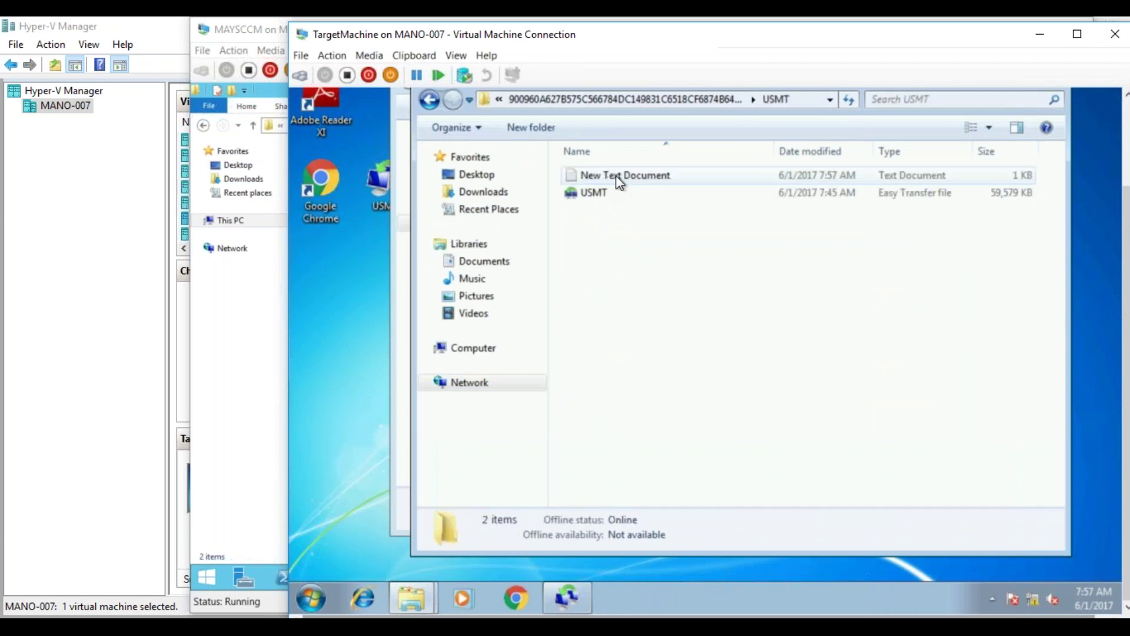
pyautogui.click(615, 176)
pyautogui.doubleClick(615, 175)
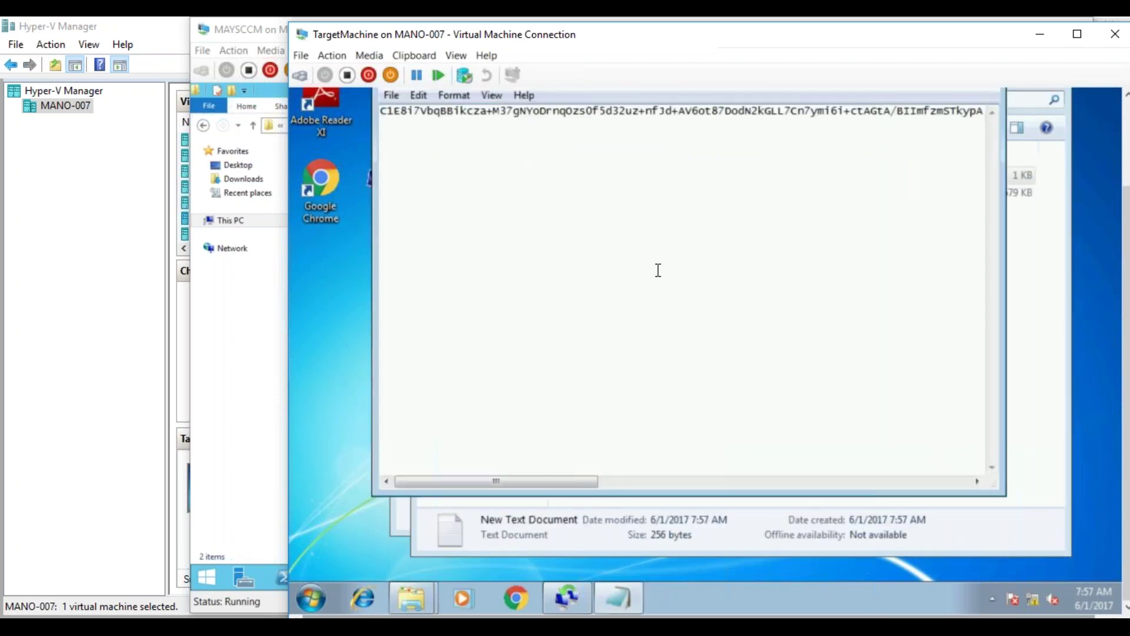
# - Copy the recovery key and paste it into the Easy Transfer password box
pyautogui.hotkey('ctrl', 'a')
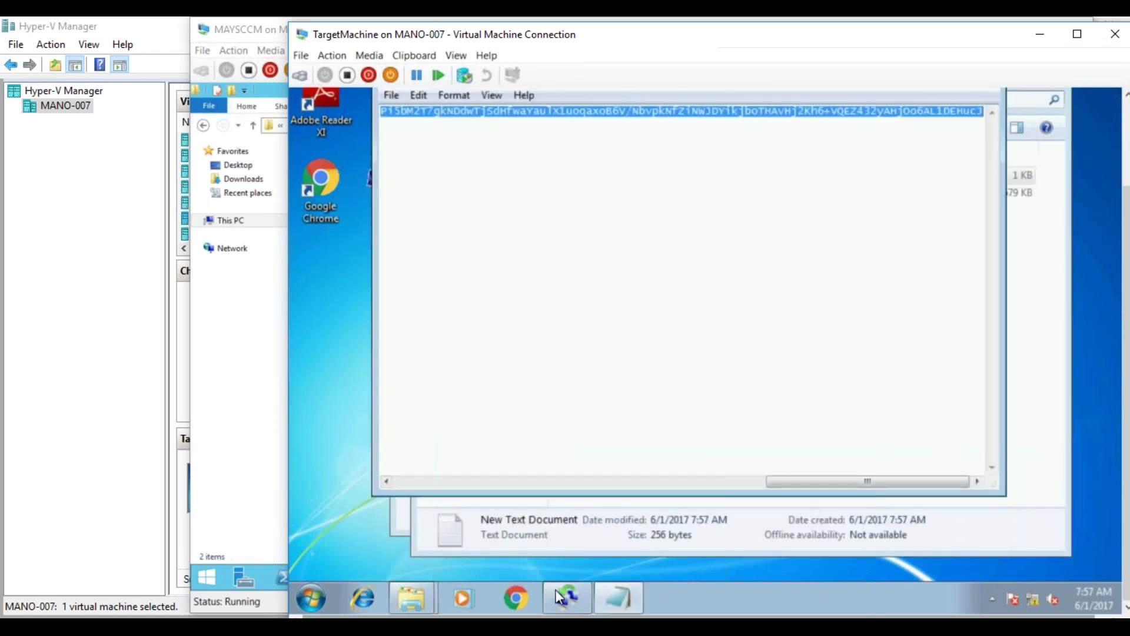
pyautogui.click(567, 598)
pyautogui.hotkey('ctrl', 'v')
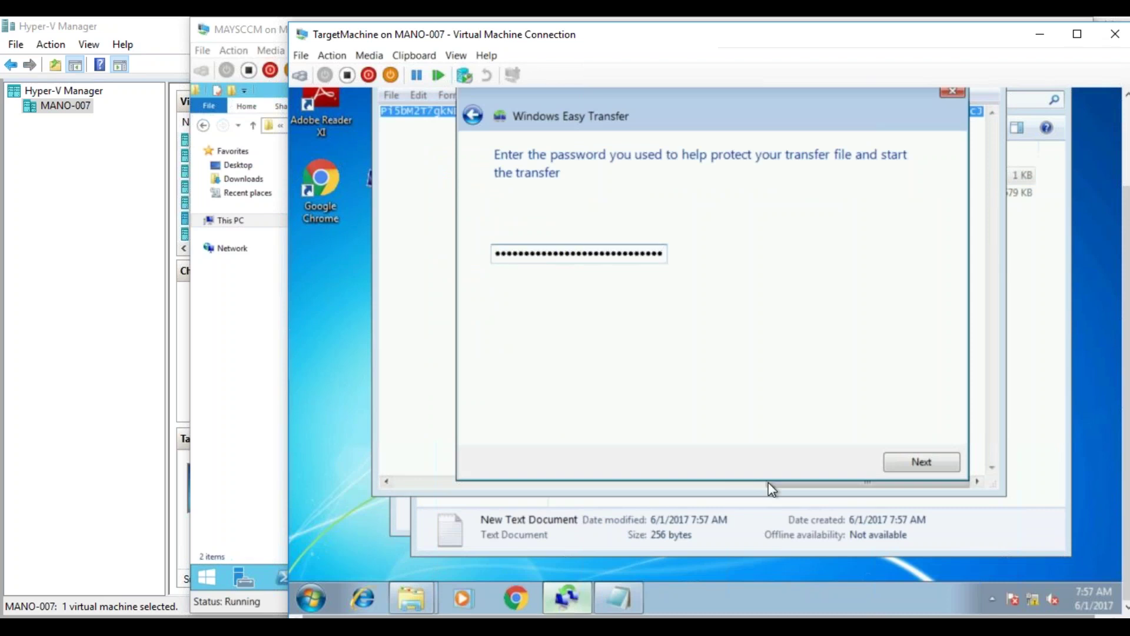
# - Submit the recovery key password, dismiss the couldn't-open-the-file error, and close Easy Transfer
pyautogui.click(921, 462)
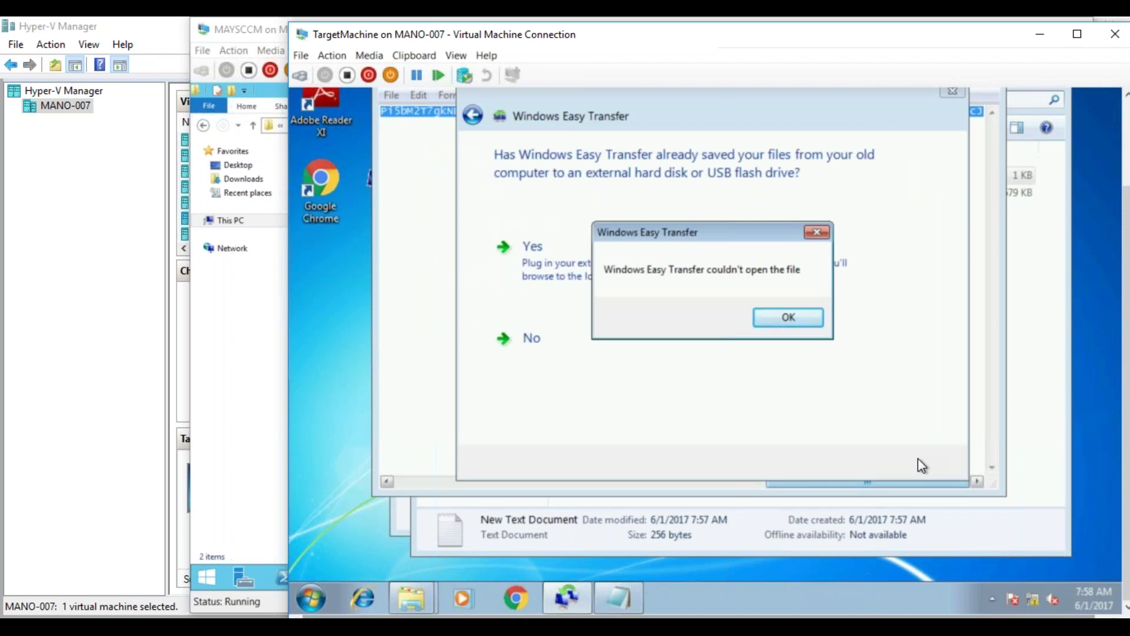
pyautogui.click(810, 324)
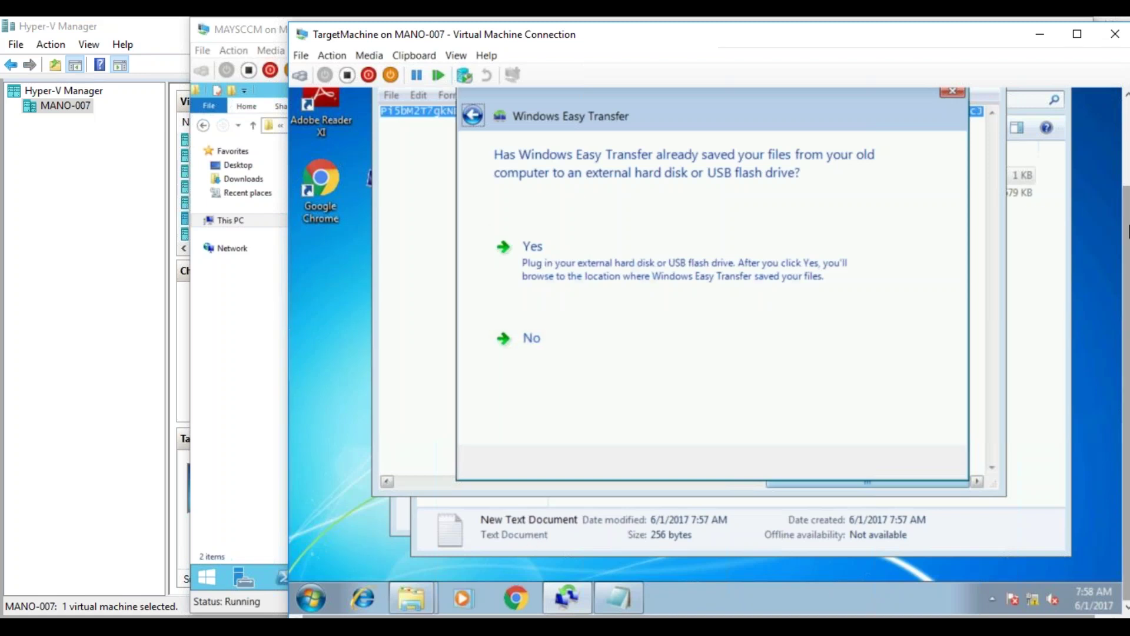
pyautogui.moveTo(1127, 233); pyautogui.dragTo(1126, 163)
pyautogui.click(953, 179)
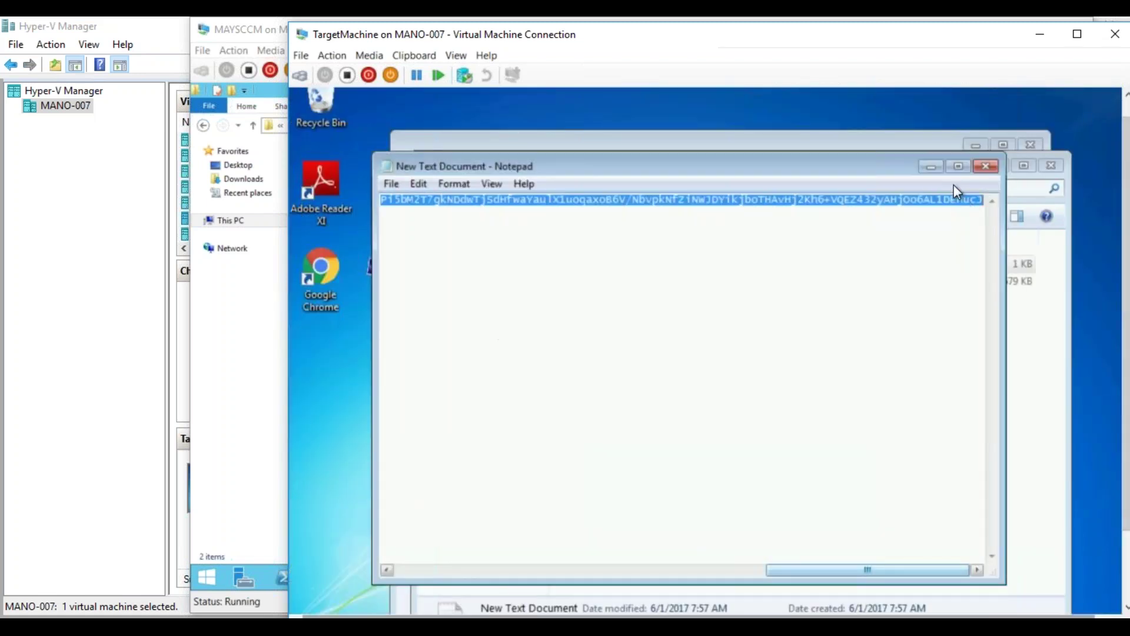
# - Deselect the key text in Notepad and show the virtual machine previews
pyautogui.click(946, 232)
pyautogui.moveTo(867, 570); pyautogui.dragTo(941, 582)
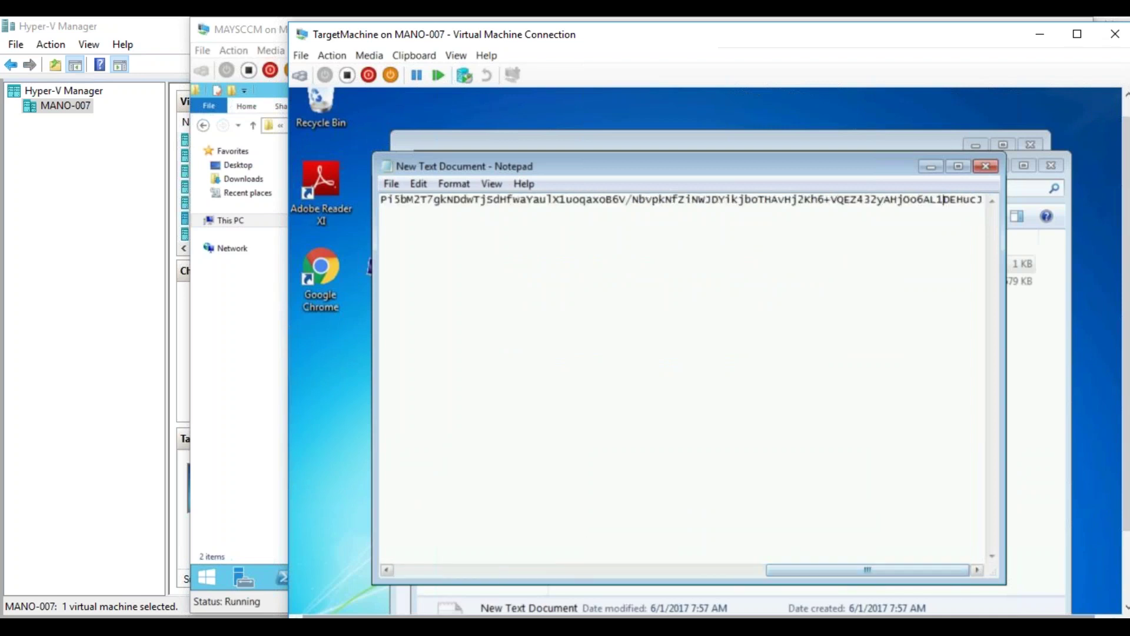
pyautogui.click(215, 627)
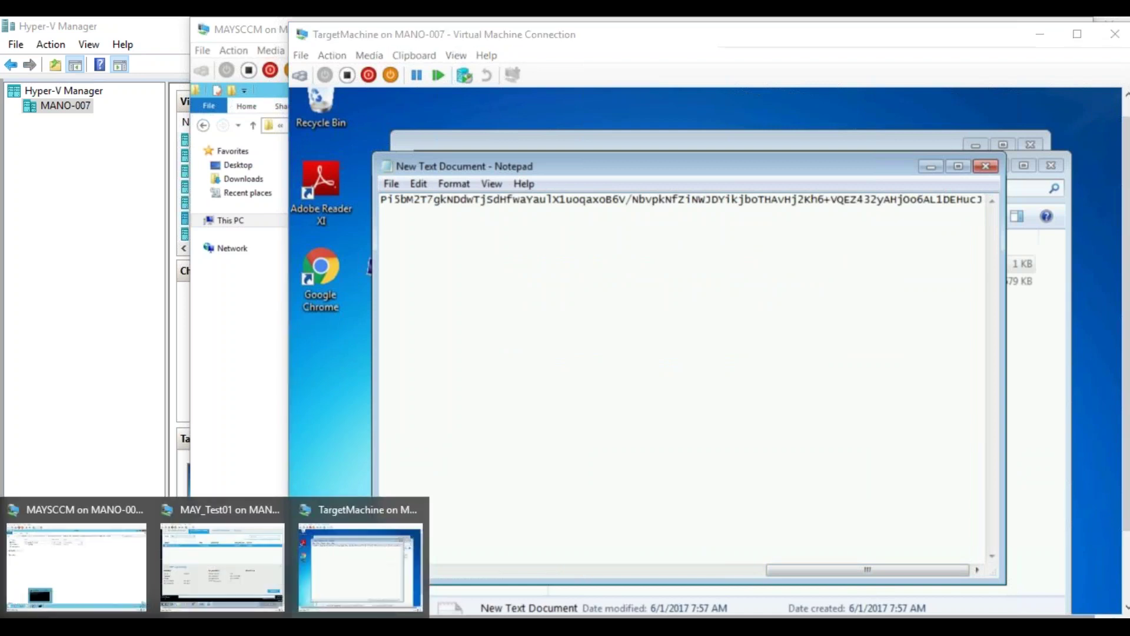
# - On MAYSCCM, review the MAYTEST01 to Target_Win7 recovery key and user state store path
pyautogui.click(126, 568)
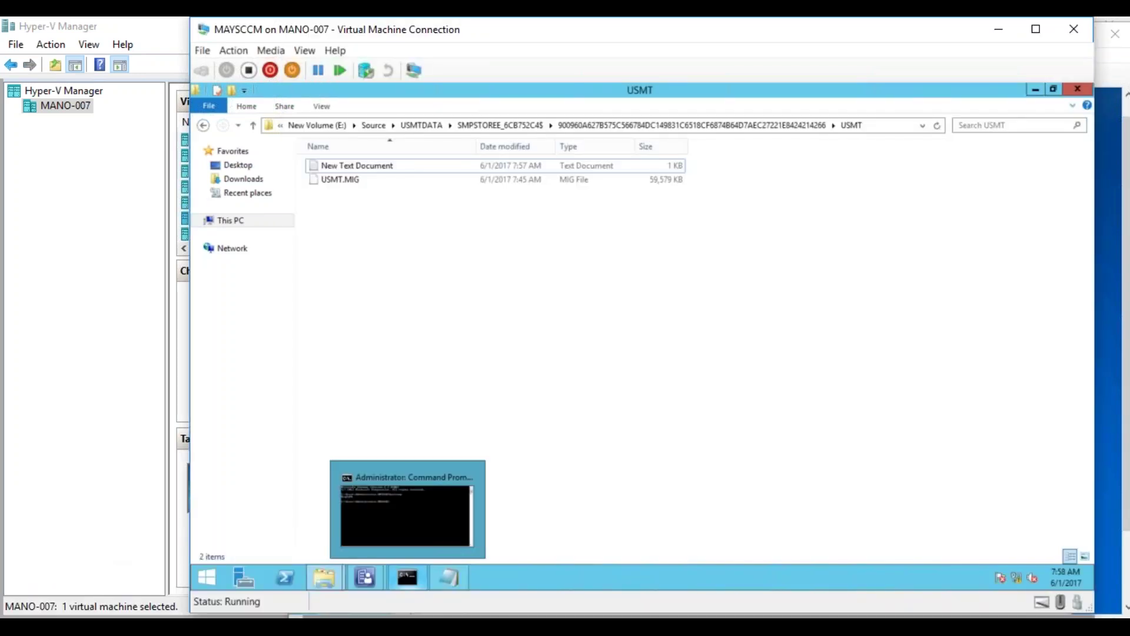
pyautogui.moveTo(373, 576)
pyautogui.click(449, 522)
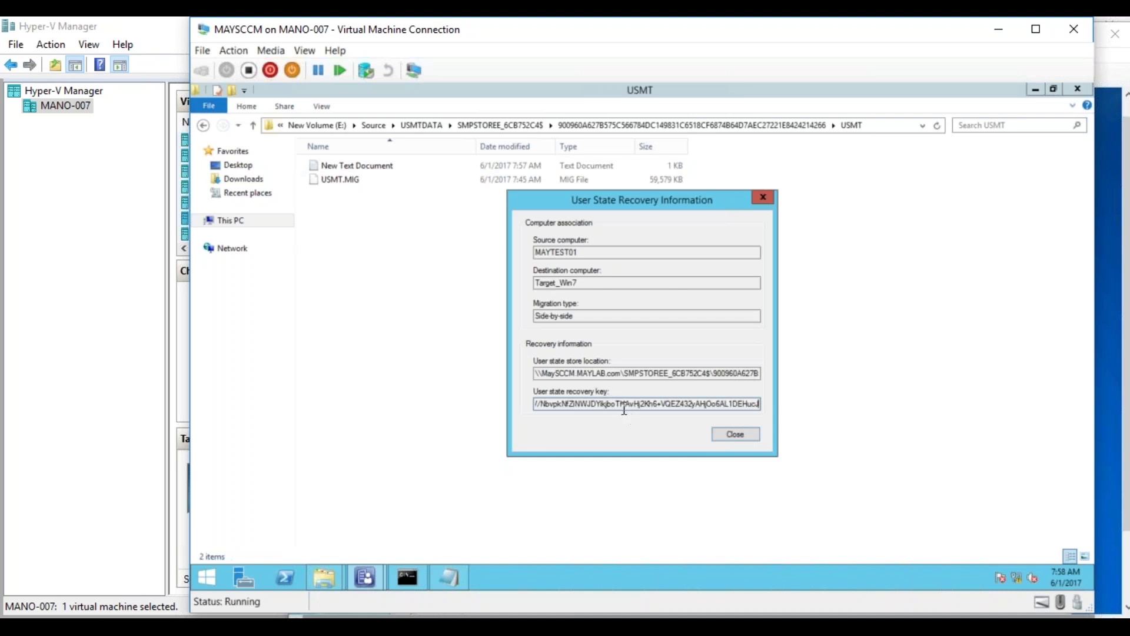
pyautogui.press('Left')
pyautogui.press('Left')
pyautogui.press('Left')
pyautogui.press('Left')
pyautogui.press('Left')
pyautogui.press('Left')
pyautogui.press('Left')
pyautogui.press('Left')
pyautogui.press('Left')
pyautogui.press('Left')
pyautogui.press('Left')
pyautogui.press('Left')
pyautogui.press('Left')
pyautogui.press('Left')
pyautogui.press('Left')
pyautogui.press('Left')
pyautogui.press('Left')
pyautogui.press('Left')
pyautogui.press('Left')
pyautogui.press('Left')
pyautogui.press('Left')
pyautogui.press('Left')
pyautogui.press('Left')
pyautogui.press('Left')
pyautogui.press('Left')
pyautogui.press('Left')
pyautogui.press('Left')
pyautogui.press('Left')
pyautogui.press('Left')
pyautogui.press('Left')
pyautogui.press('Left')
pyautogui.press('Left')
pyautogui.press('Left')
pyautogui.press('Left')
pyautogui.press('Left')
pyautogui.press('Left')
pyautogui.press('Left')
pyautogui.press('Left')
pyautogui.press('Left')
pyautogui.press('Left')
pyautogui.press('Left')
pyautogui.press('Left')
pyautogui.press('Left')
pyautogui.press('Left')
pyautogui.press('Left')
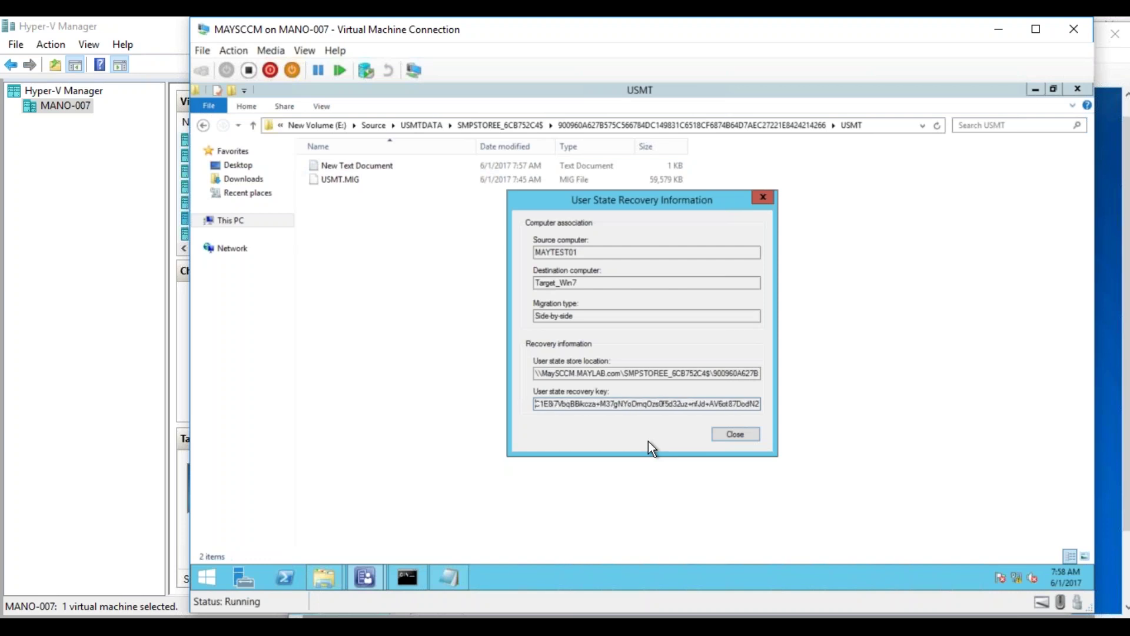
pyautogui.press('Left')
pyautogui.press('Left')
pyautogui.press('Left')
pyautogui.press('Left')
pyautogui.press('Left')
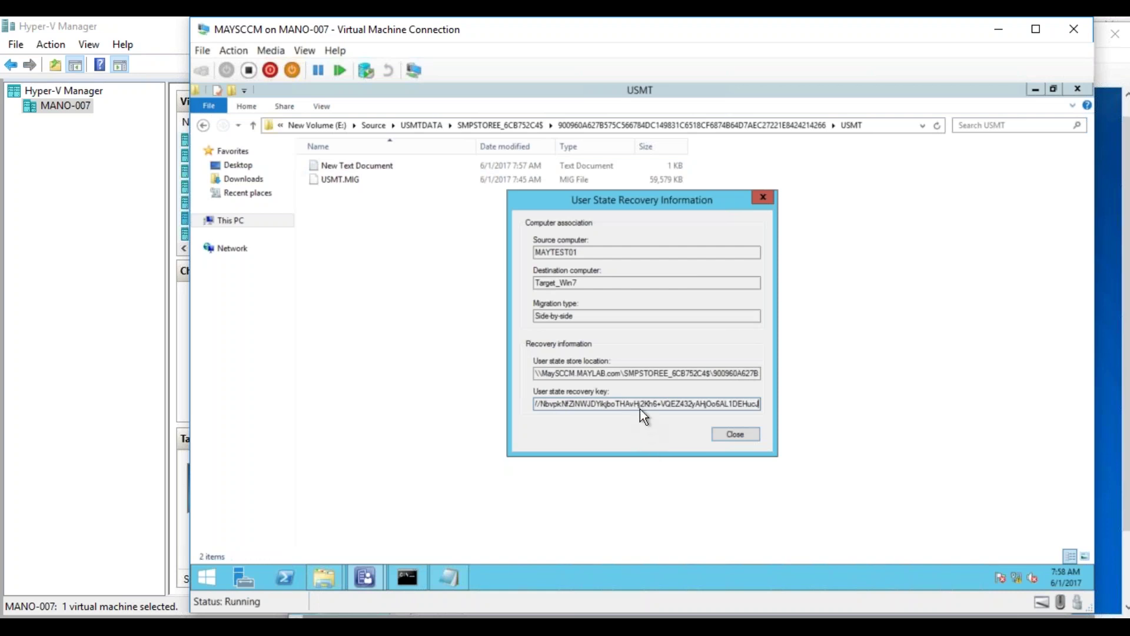
pyautogui.click(635, 373)
pyautogui.press('Right')
pyautogui.press('Right')
pyautogui.press('Right')
pyautogui.press('Right')
pyautogui.press('Right')
pyautogui.press('Right')
pyautogui.press('Right')
pyautogui.press('Right')
pyautogui.press('Right')
pyautogui.press('Right')
pyautogui.press('Right')
pyautogui.press('Right')
pyautogui.press('Right')
pyautogui.press('Right')
pyautogui.press('Right')
pyautogui.press('Right')
pyautogui.press('Right')
pyautogui.press('Right')
pyautogui.press('Right')
pyautogui.press('Right')
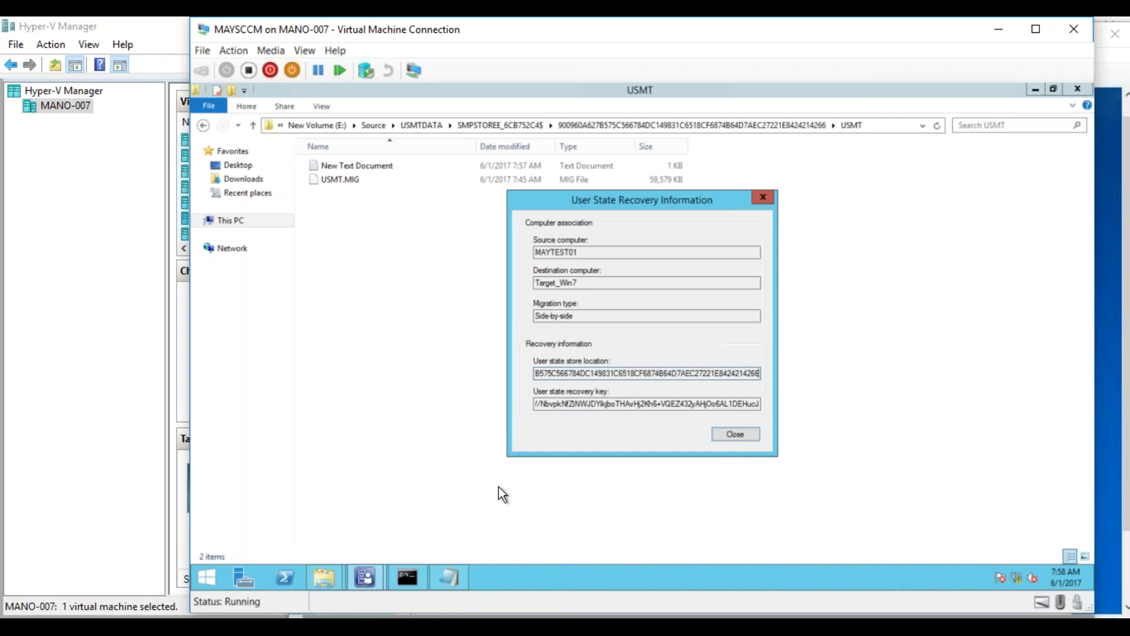
# - Copy the SMPSTOREE_6CB752C4$ store folder from the server's USMTDATA folder
pyautogui.click(504, 125)
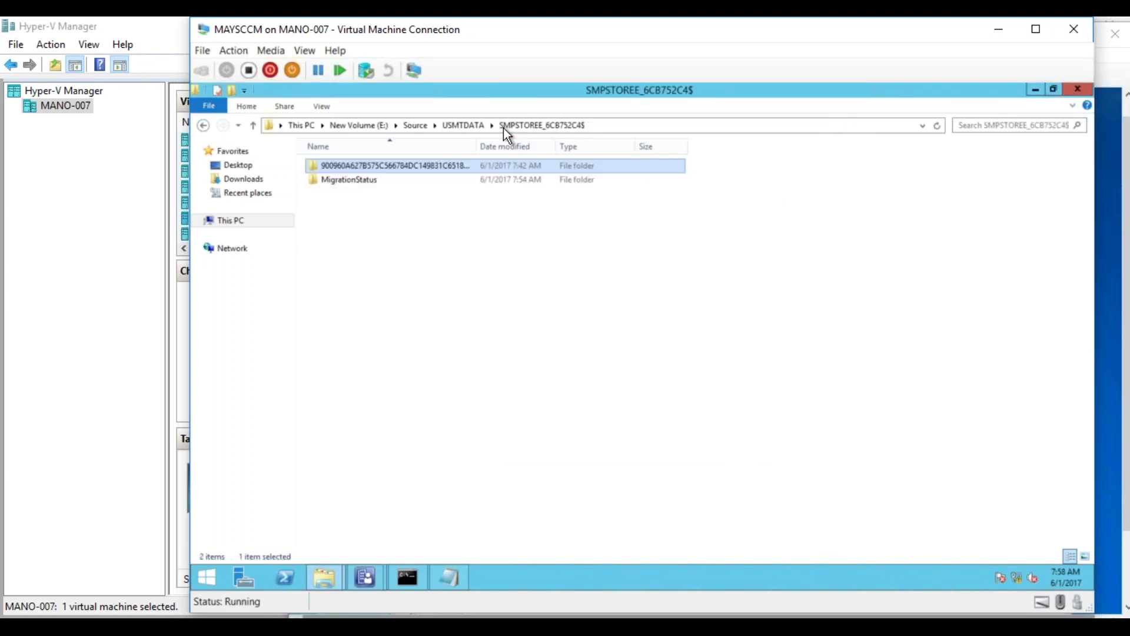
pyautogui.click(454, 125)
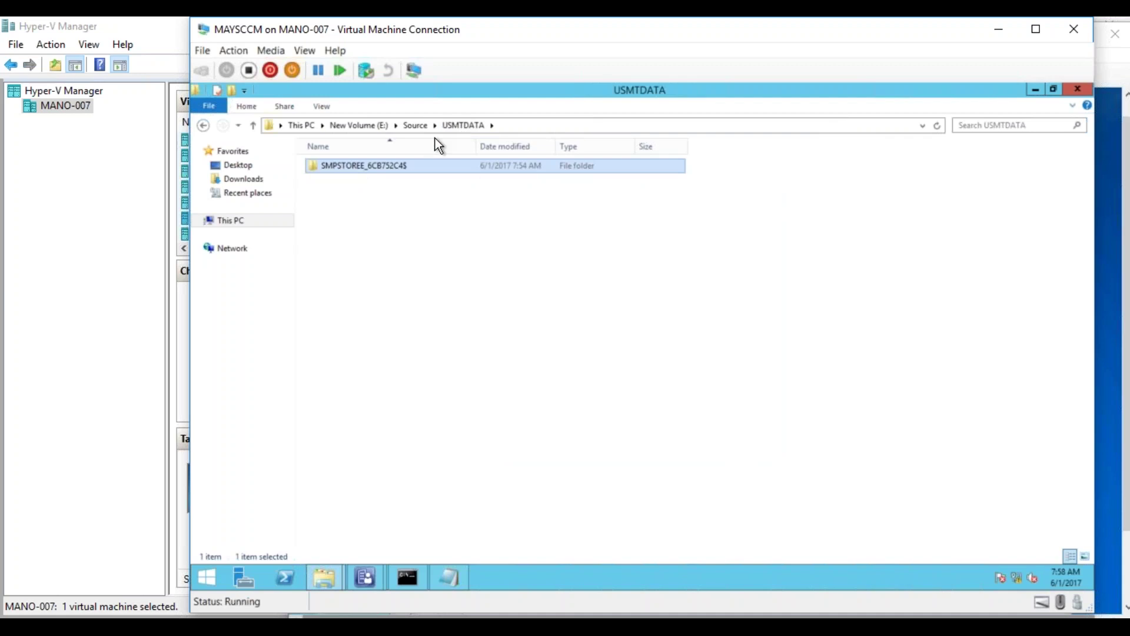
pyautogui.rightClick(383, 167)
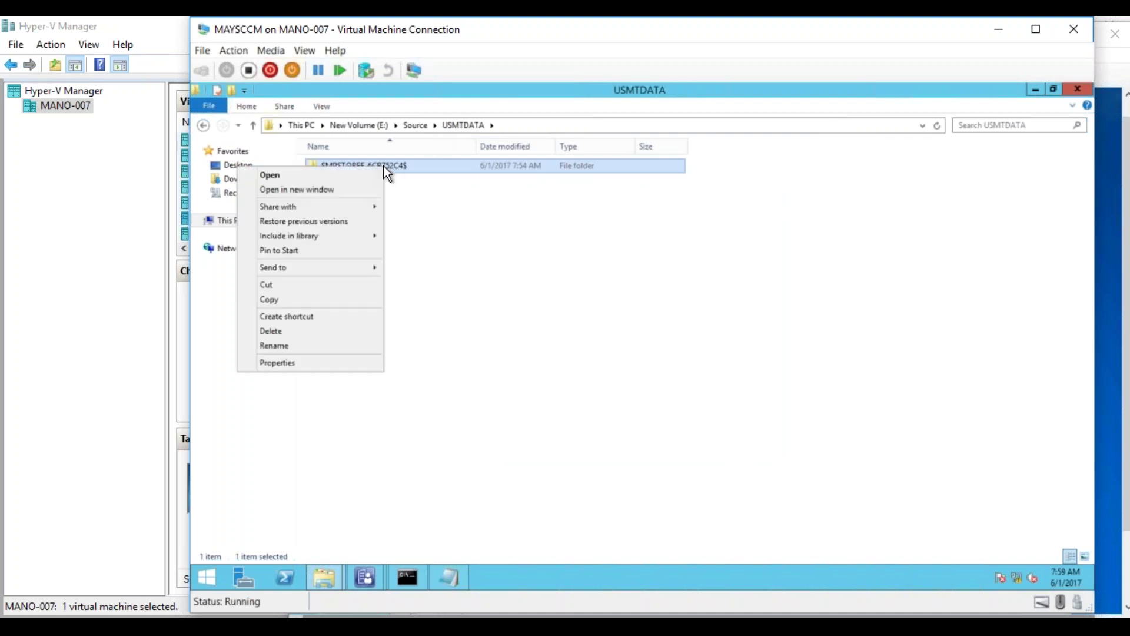
pyautogui.click(482, 234)
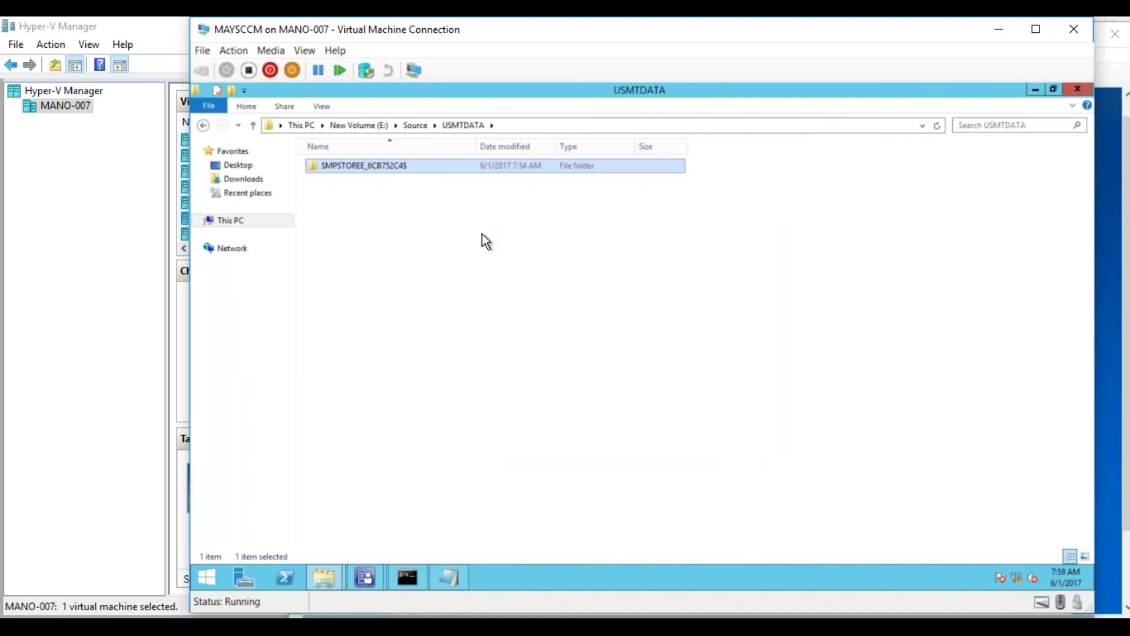
pyautogui.click(422, 129)
pyautogui.doubleClick(361, 292)
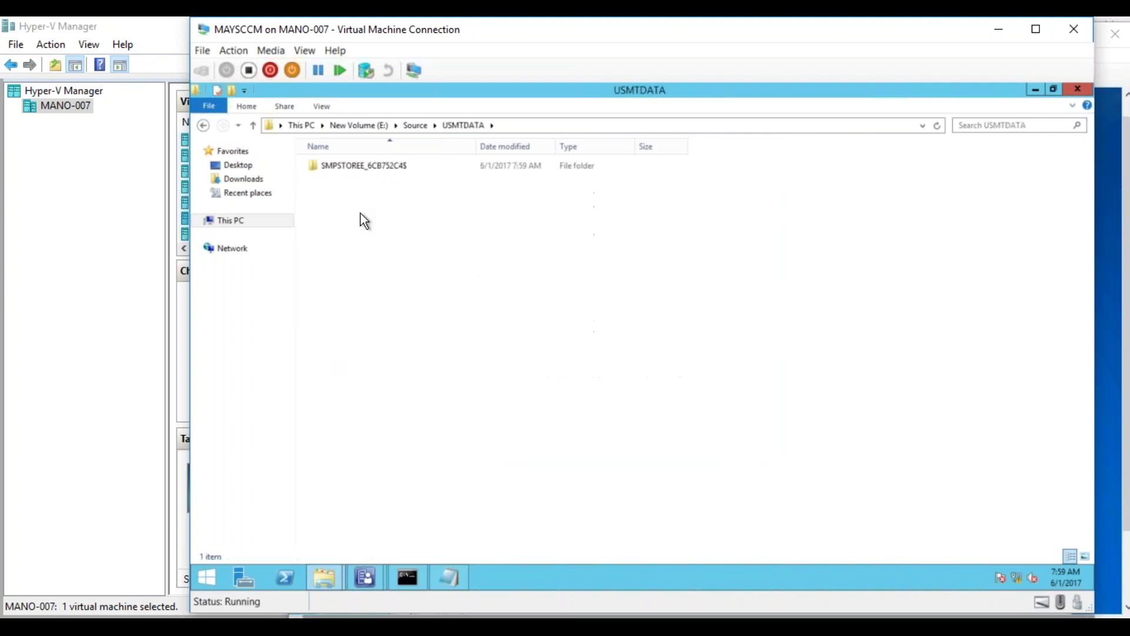
pyautogui.rightClick(361, 168)
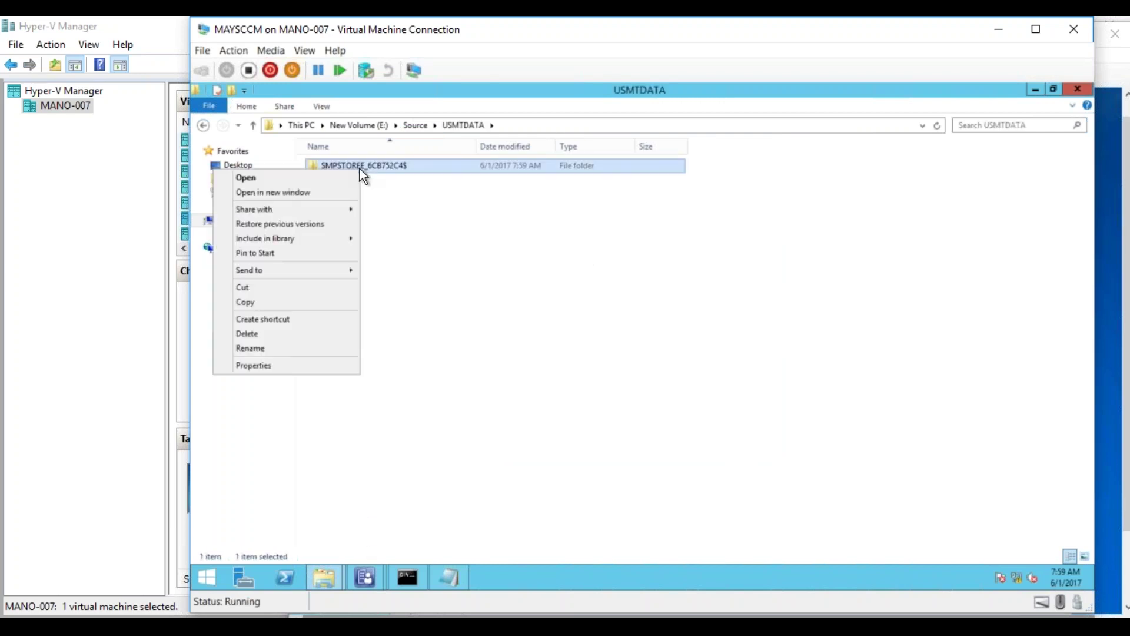
pyautogui.click(284, 302)
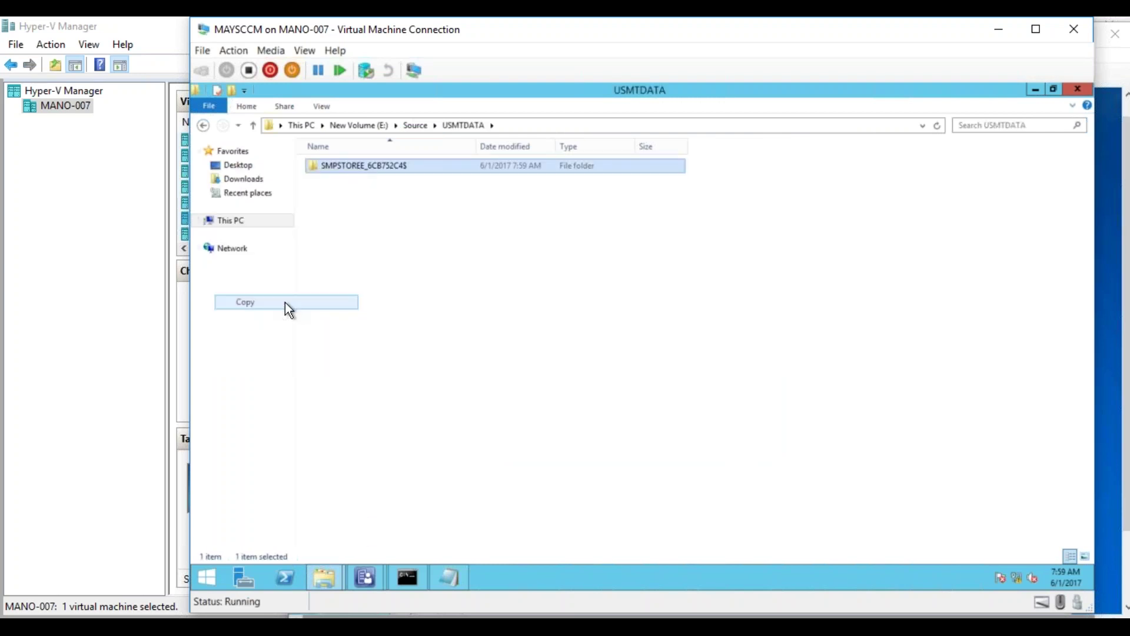
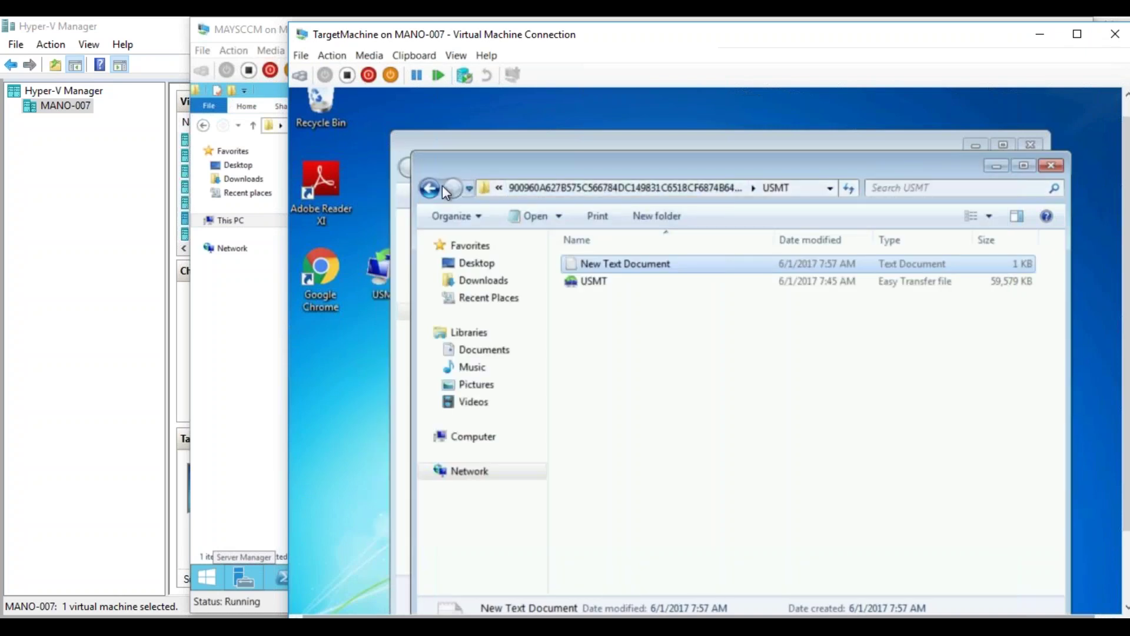
# - Copy the long-named store folder from SMPSTOREE_6CB752C4$ onto the TargetMachine desktop
pyautogui.click(430, 190)
pyautogui.click(430, 190)
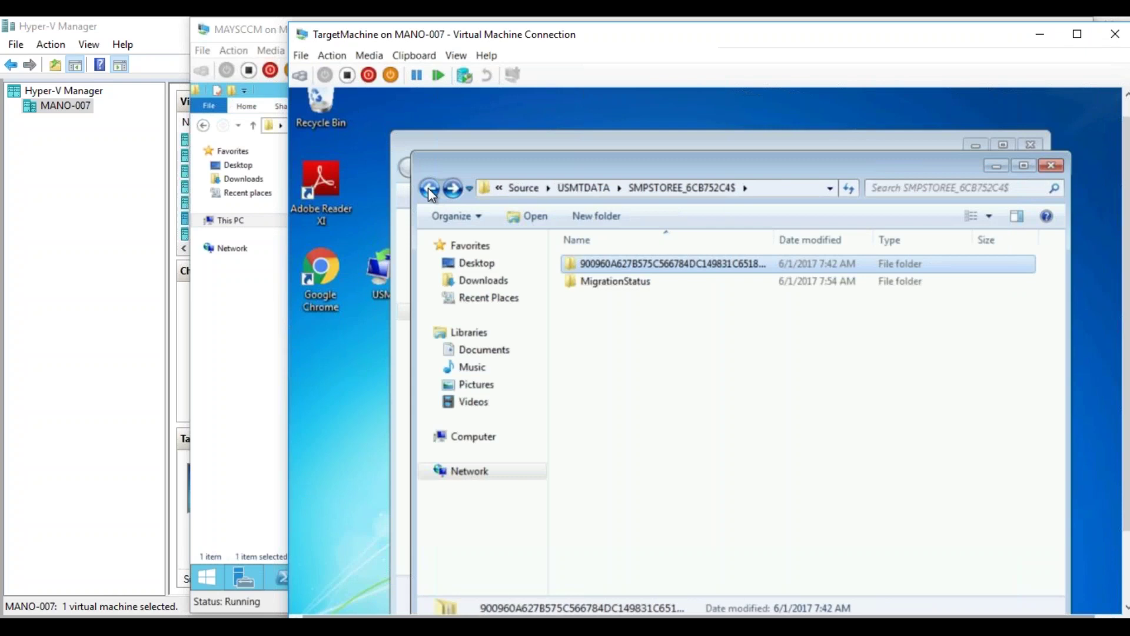
pyautogui.rightClick(638, 266)
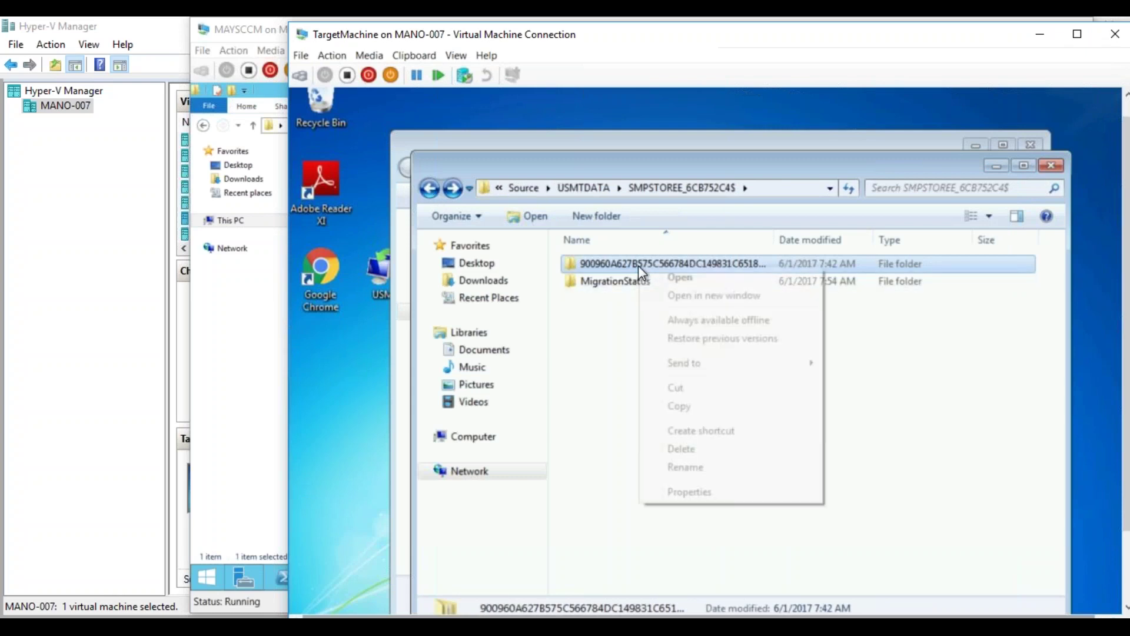
pyautogui.click(674, 405)
pyautogui.click(344, 390)
pyautogui.rightClick(339, 384)
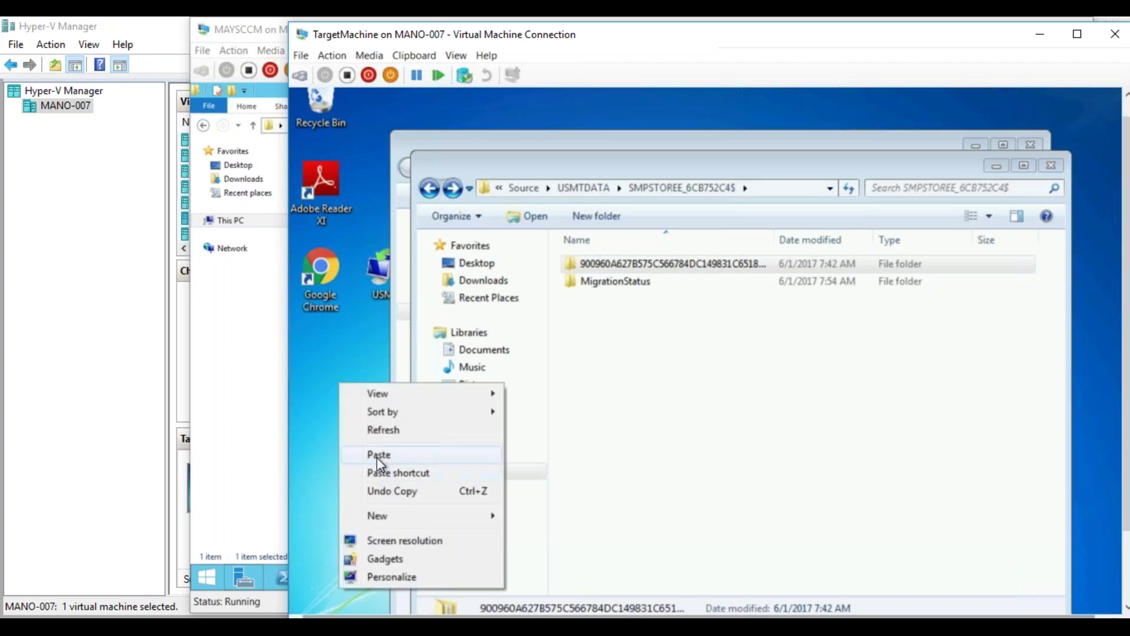
pyautogui.click(380, 456)
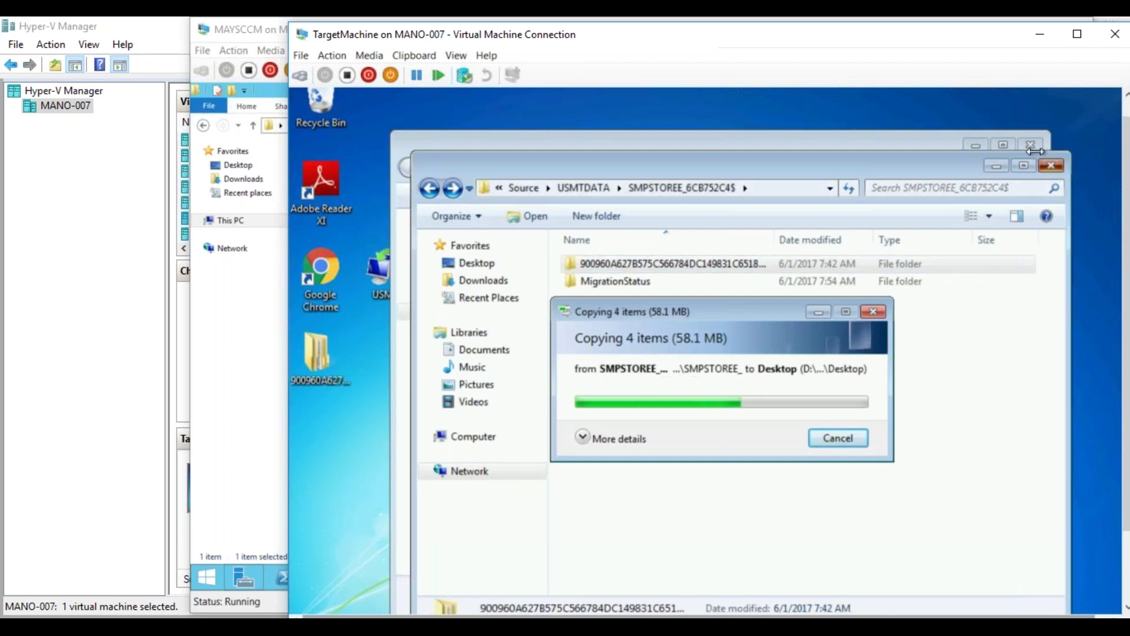
# - Close the Explorer windows and delete the USMT shortcut from the desktop
pyautogui.click(1050, 165)
pyautogui.click(1030, 145)
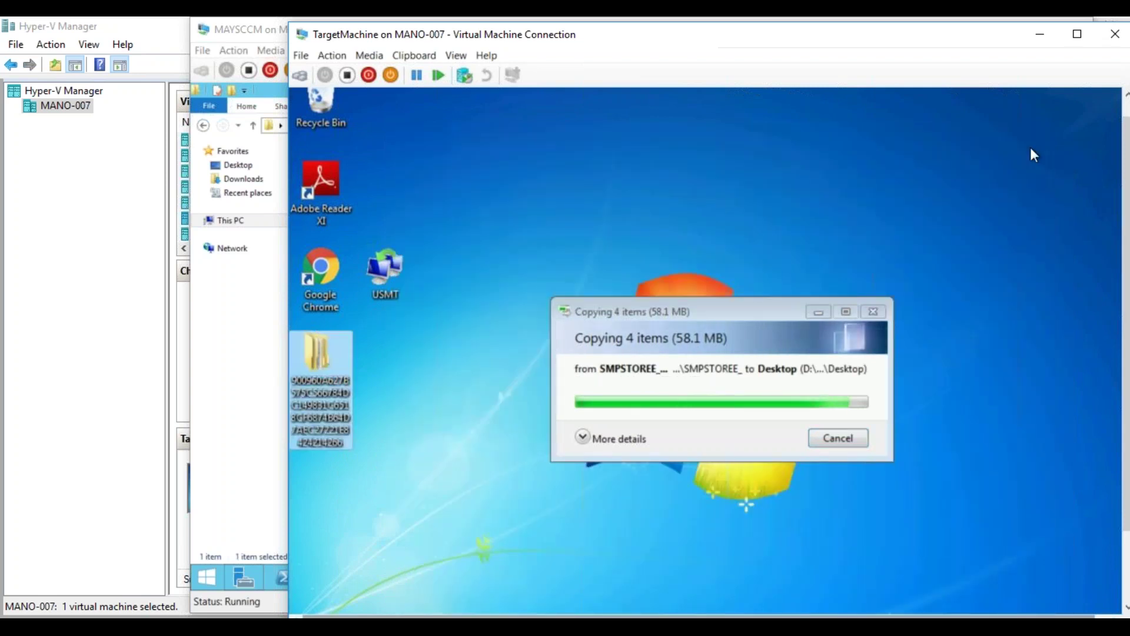
pyautogui.click(389, 276)
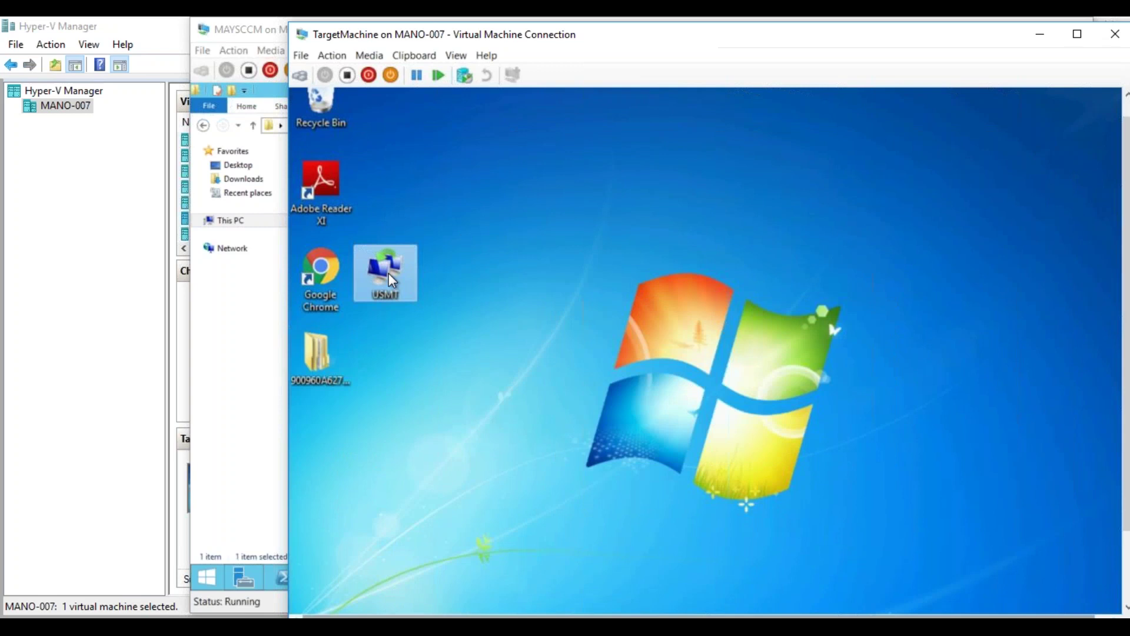
pyautogui.press('Delete')
pyautogui.click(758, 441)
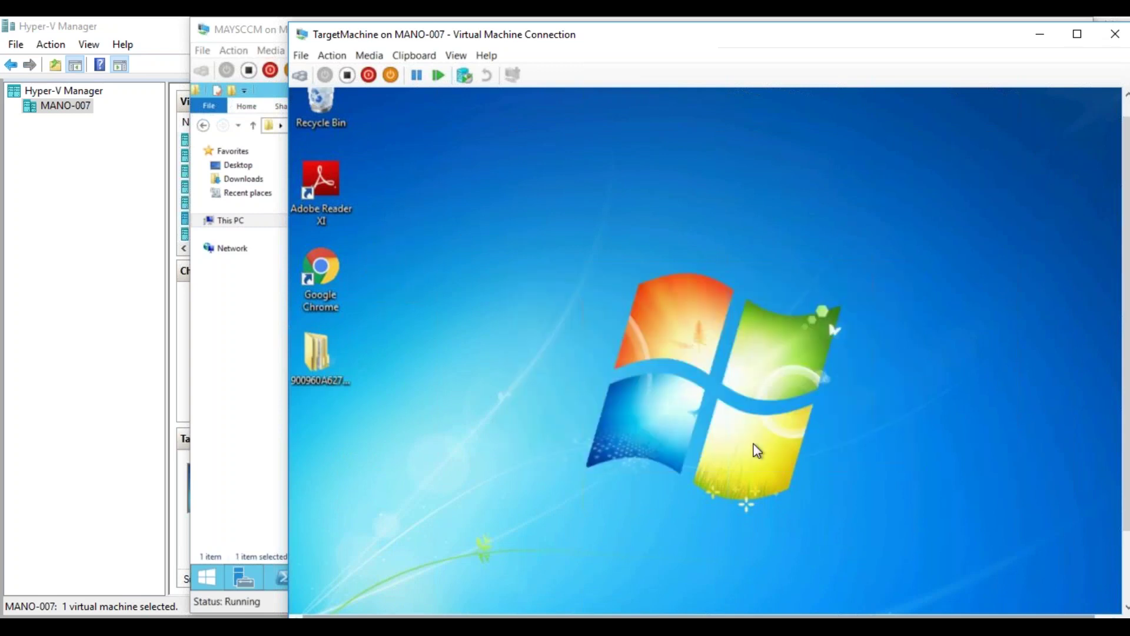
# - Open the USMT Easy Transfer file inside the copied store folder on the desktop
pyautogui.doubleClick(328, 360)
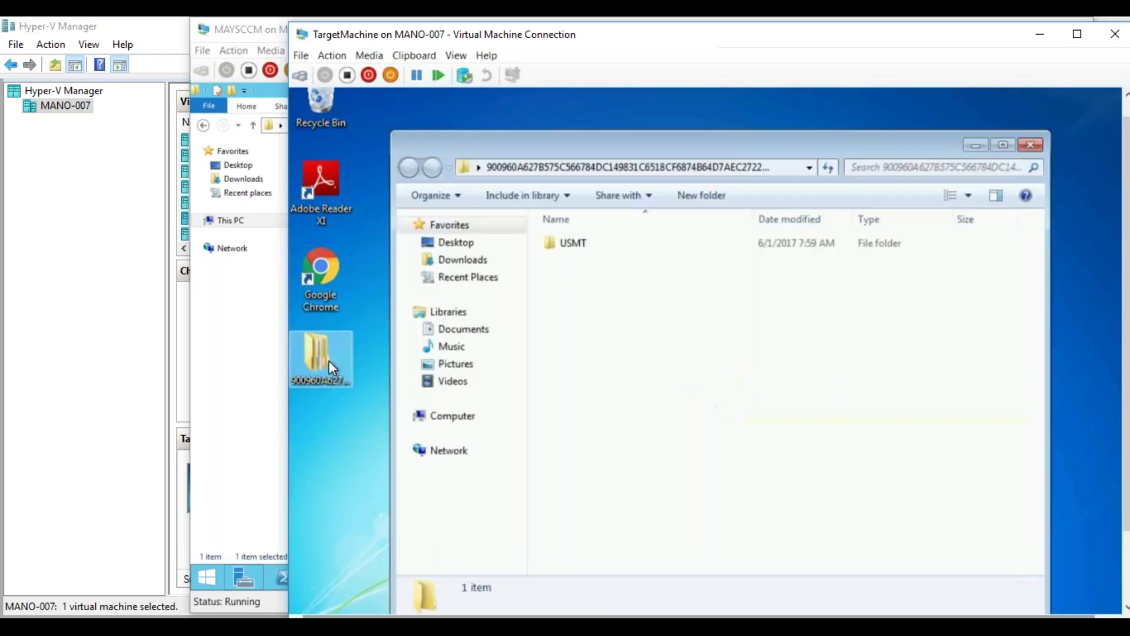
pyautogui.doubleClick(576, 242)
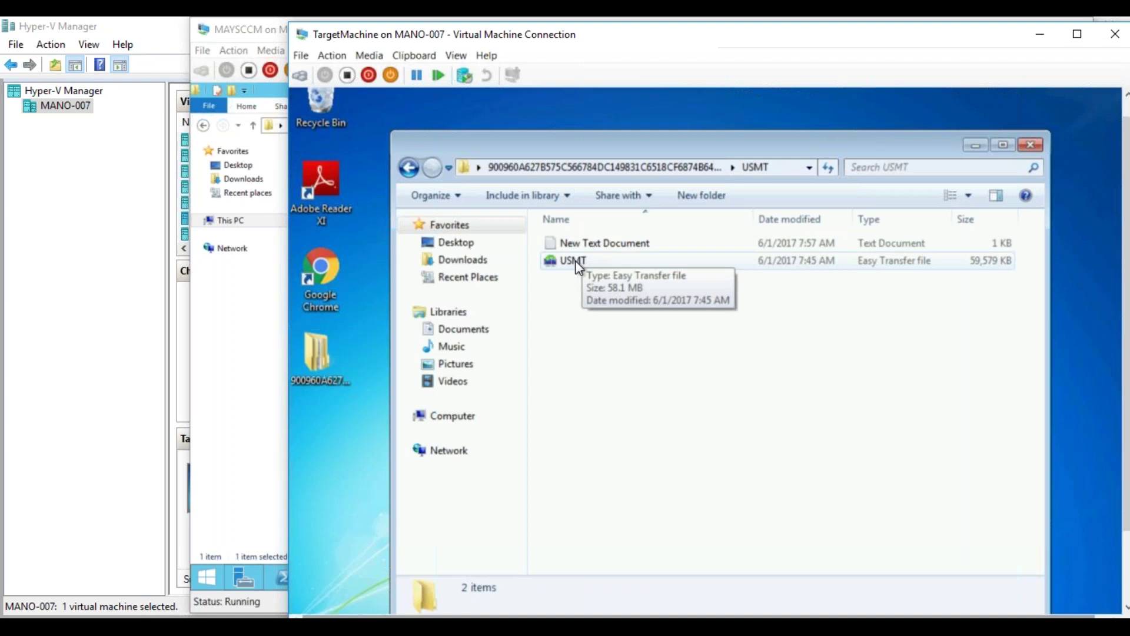
pyautogui.doubleClick(575, 260)
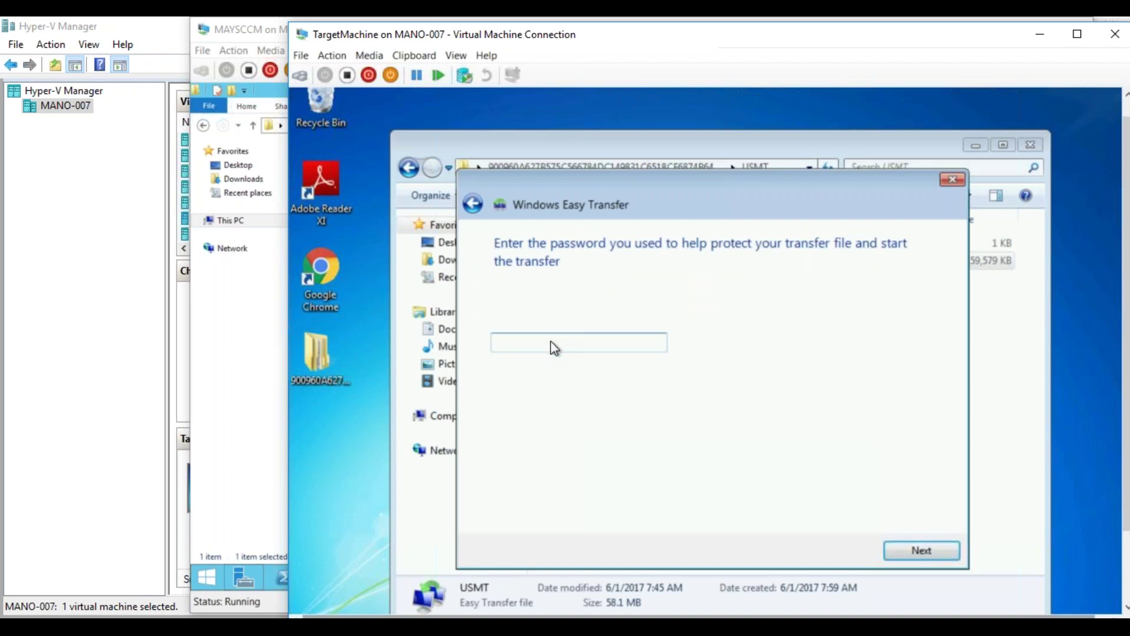
pyautogui.click(343, 359)
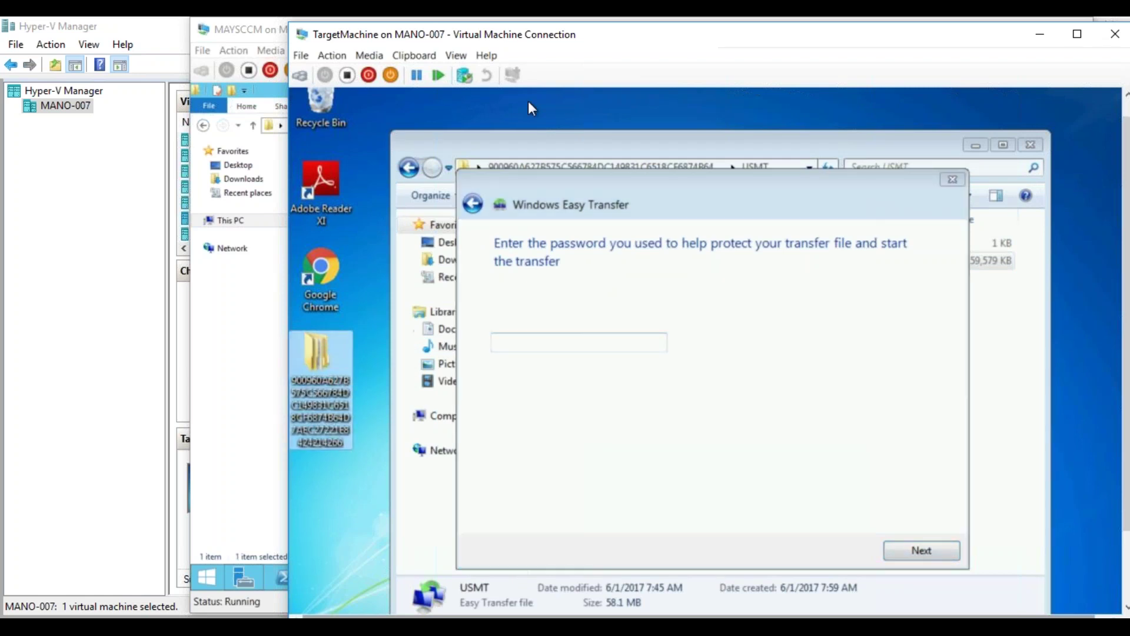
# - Copy the stored transfer password from New Text Document in Notepad
pyautogui.click(546, 139)
pyautogui.click(564, 242)
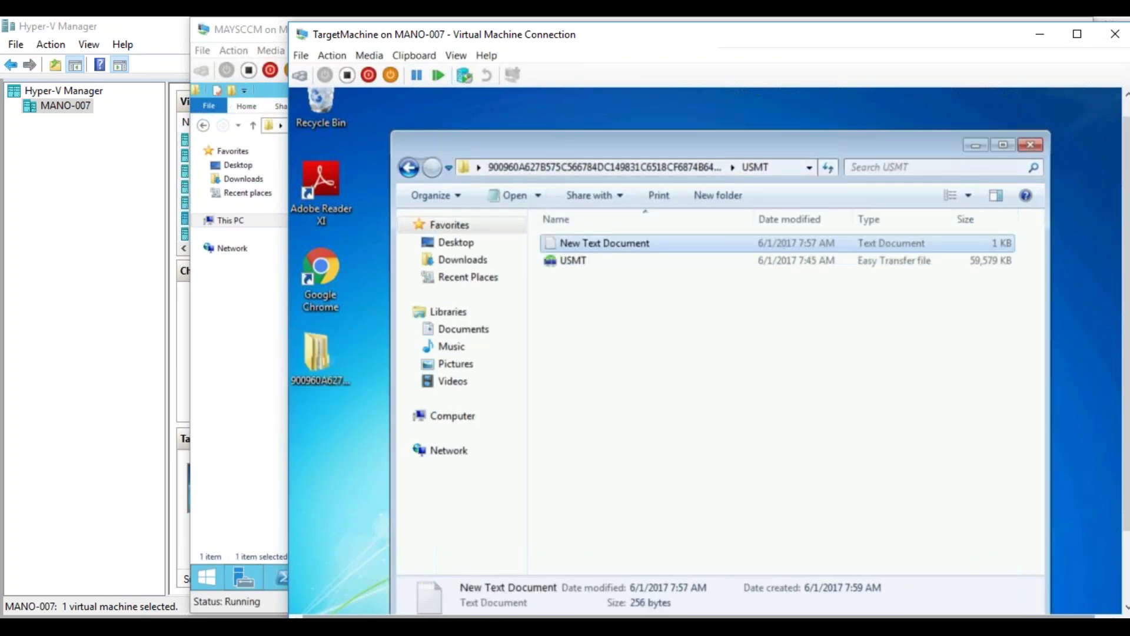
pyautogui.doubleClick(577, 245)
pyautogui.hotkey('ctrl', 'a')
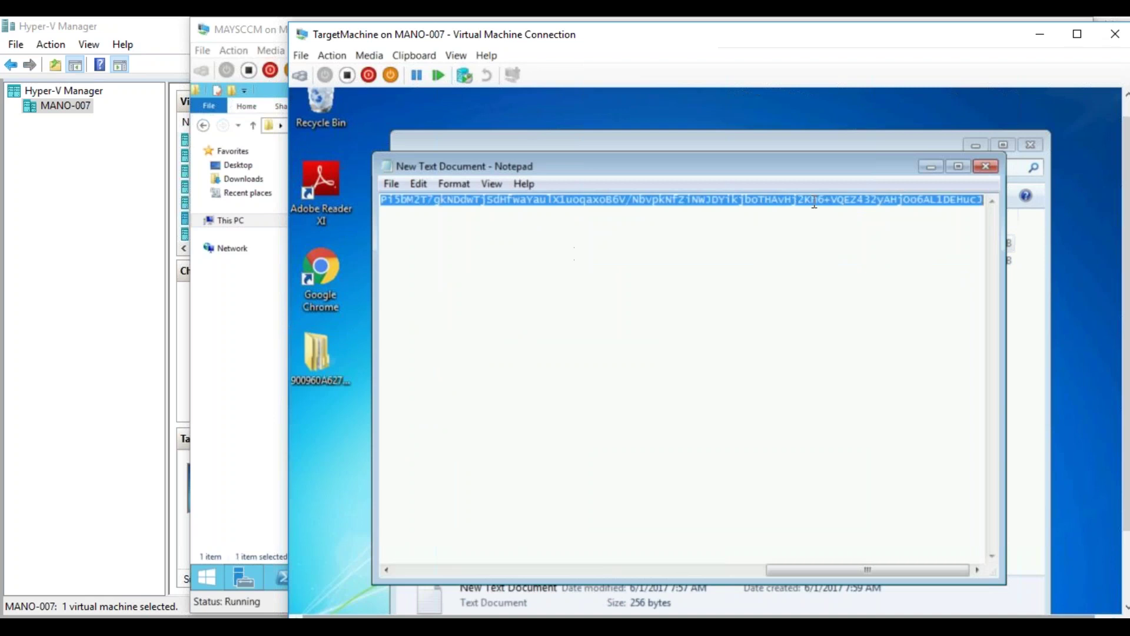
pyautogui.click(930, 167)
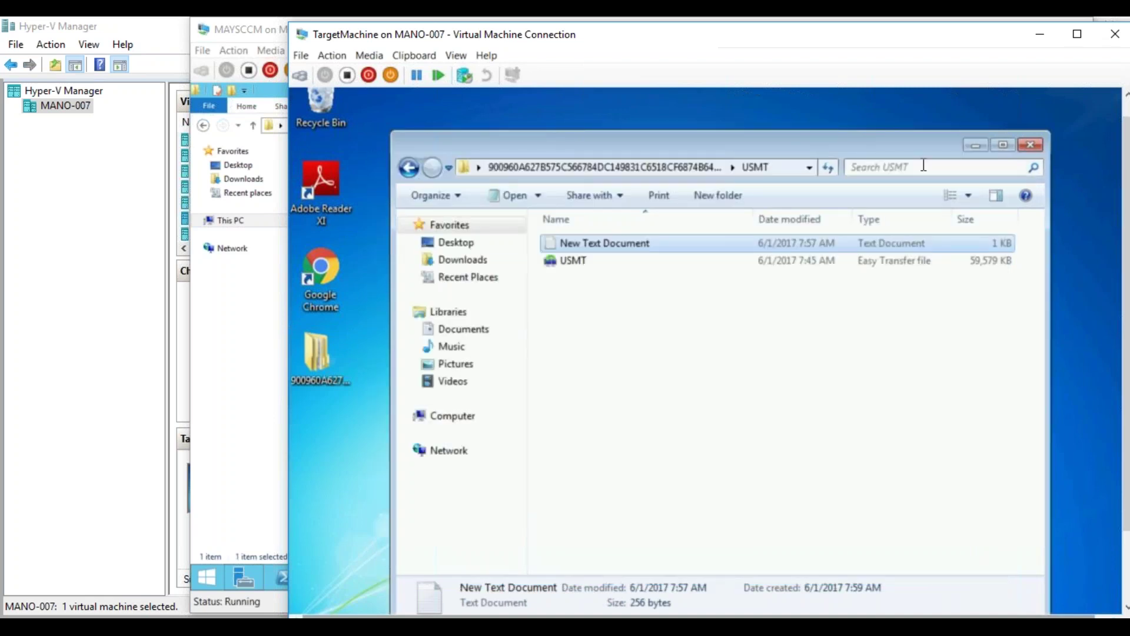
pyautogui.click(976, 145)
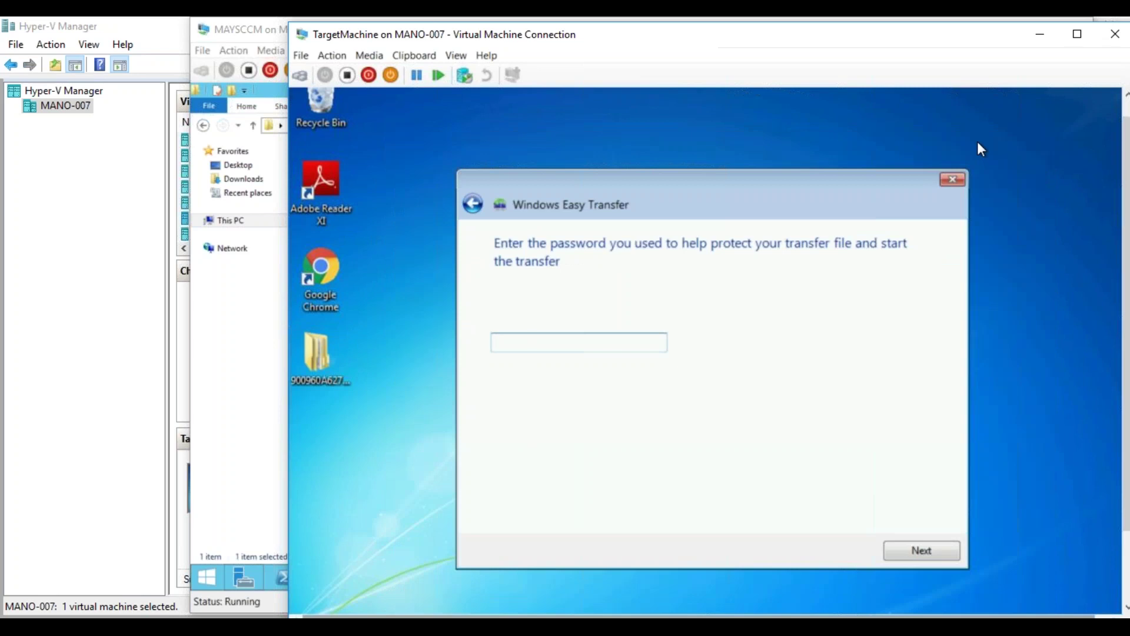
# - Paste the password into the Easy Transfer prompt, submit it, and dismiss the couldn't-open error
pyautogui.hotkey('ctrl', 'v')
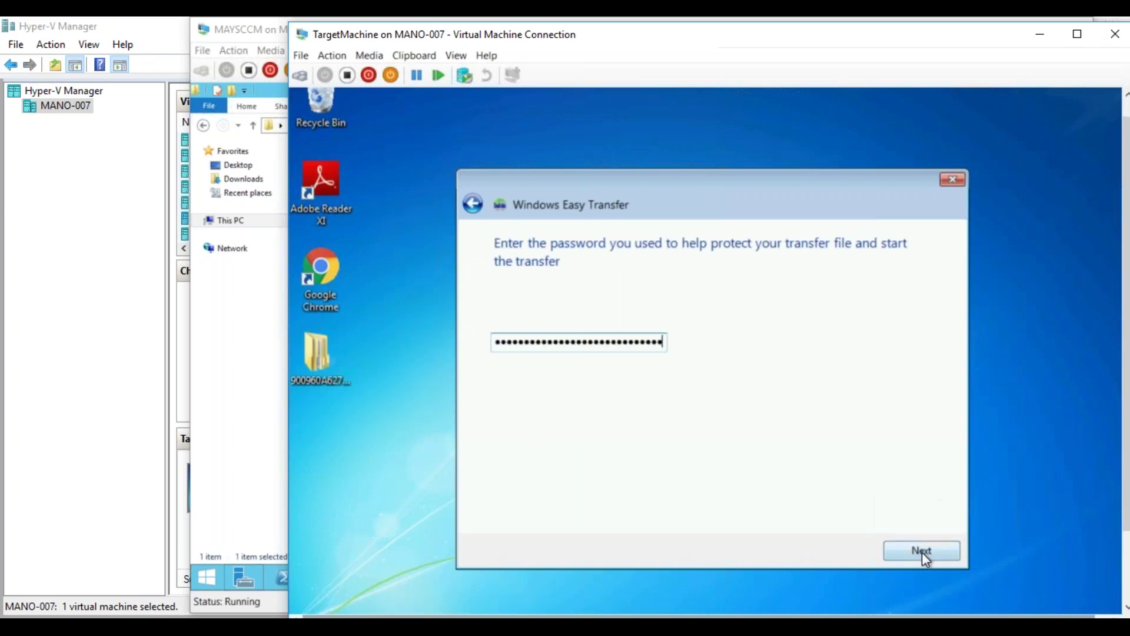
pyautogui.click(921, 551)
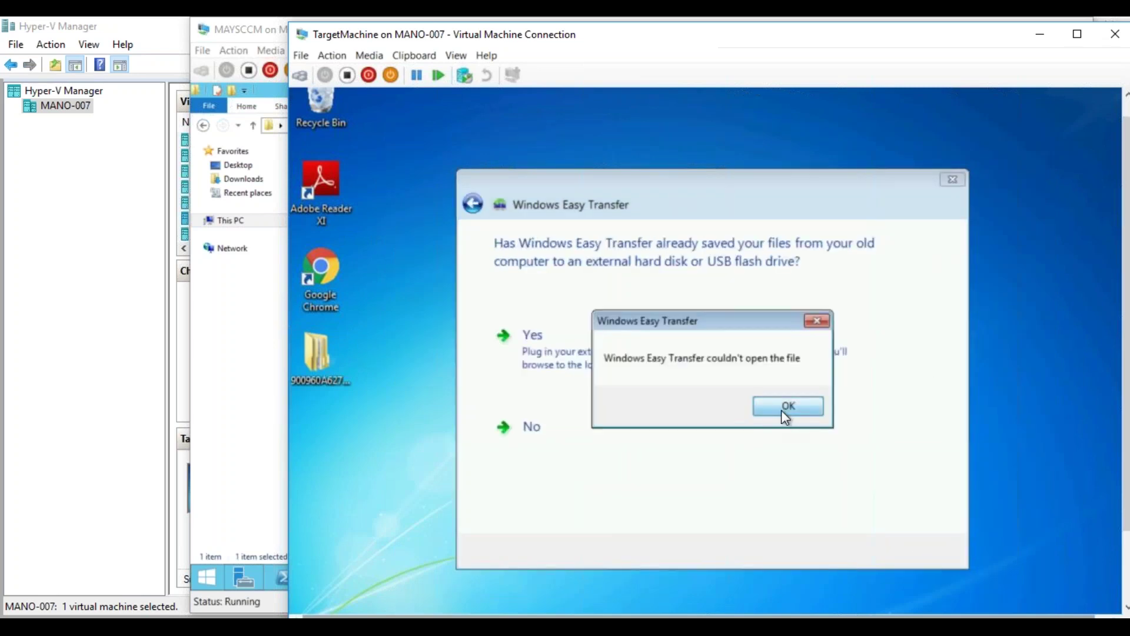
pyautogui.click(782, 410)
pyautogui.click(1127, 541)
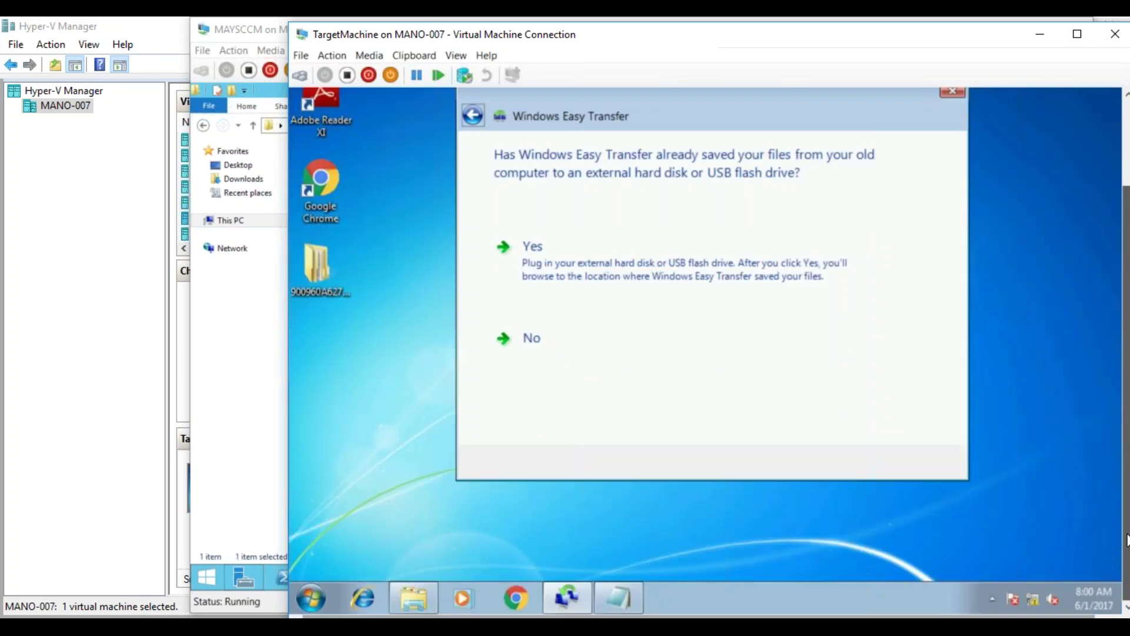
# - Answer the wizard: files not saved, old computer runs Windows 7, open an already saved transfer file
pyautogui.click(715, 321)
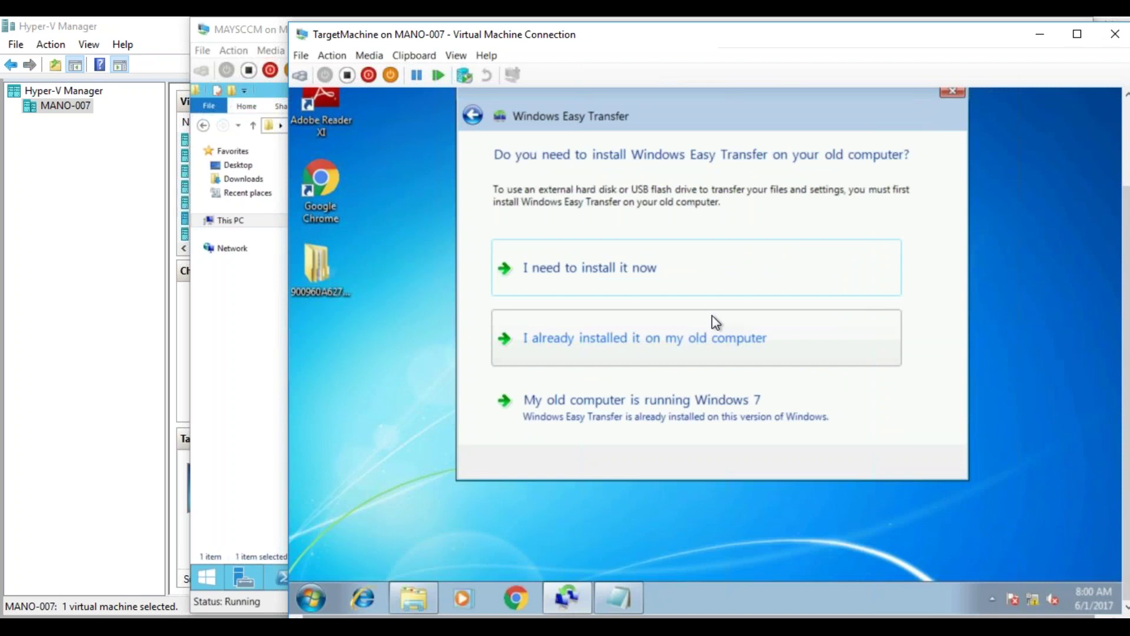
pyautogui.click(700, 403)
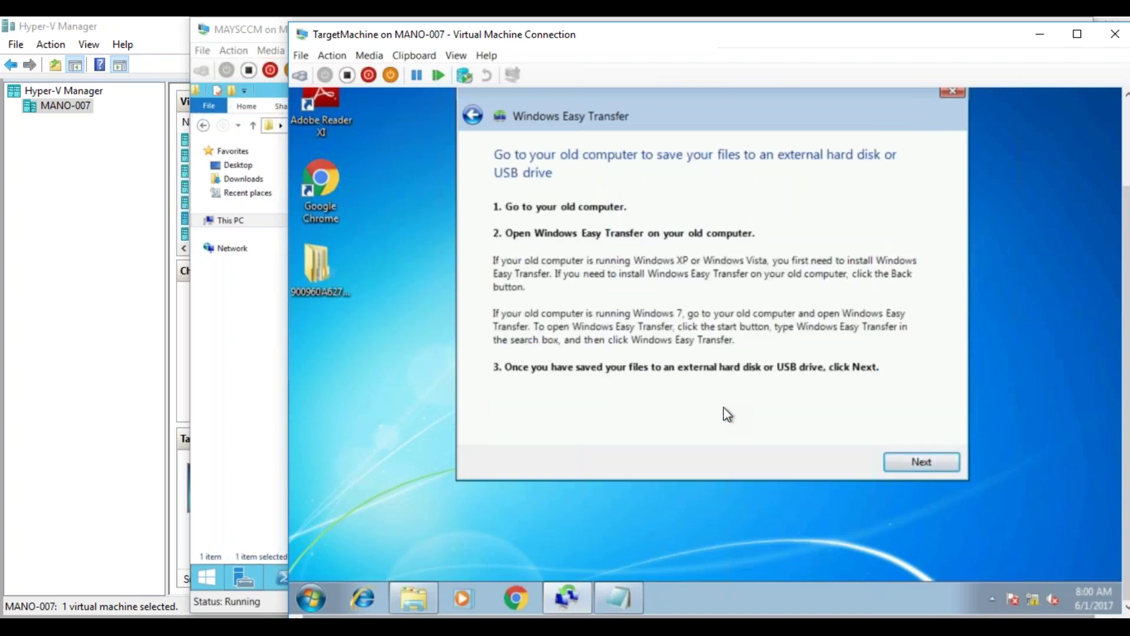
pyautogui.click(927, 464)
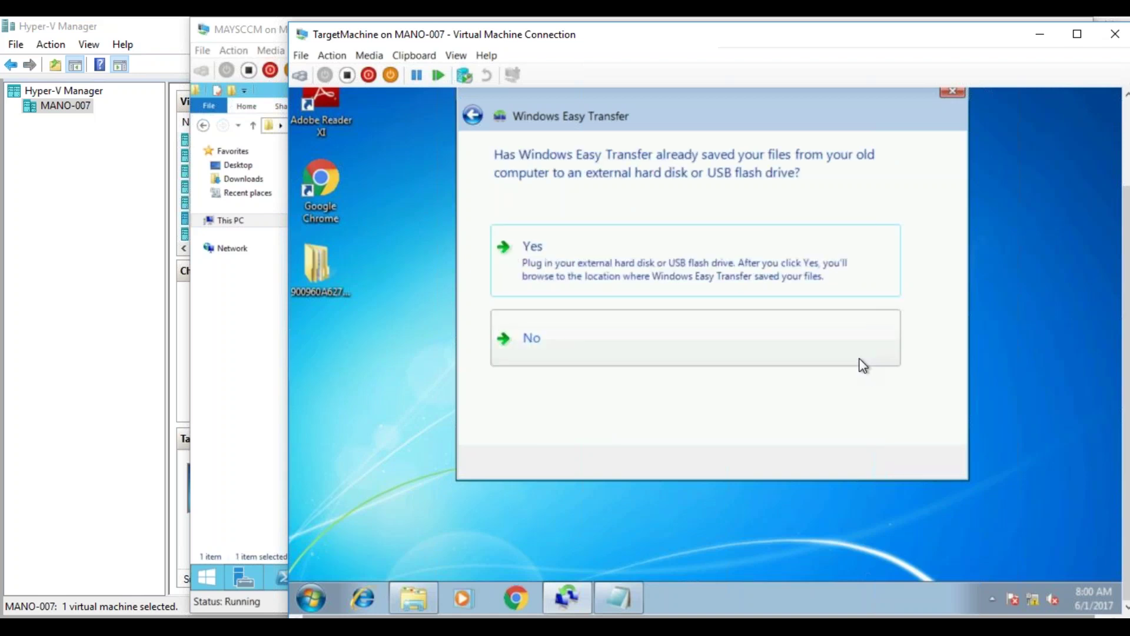
pyautogui.click(839, 264)
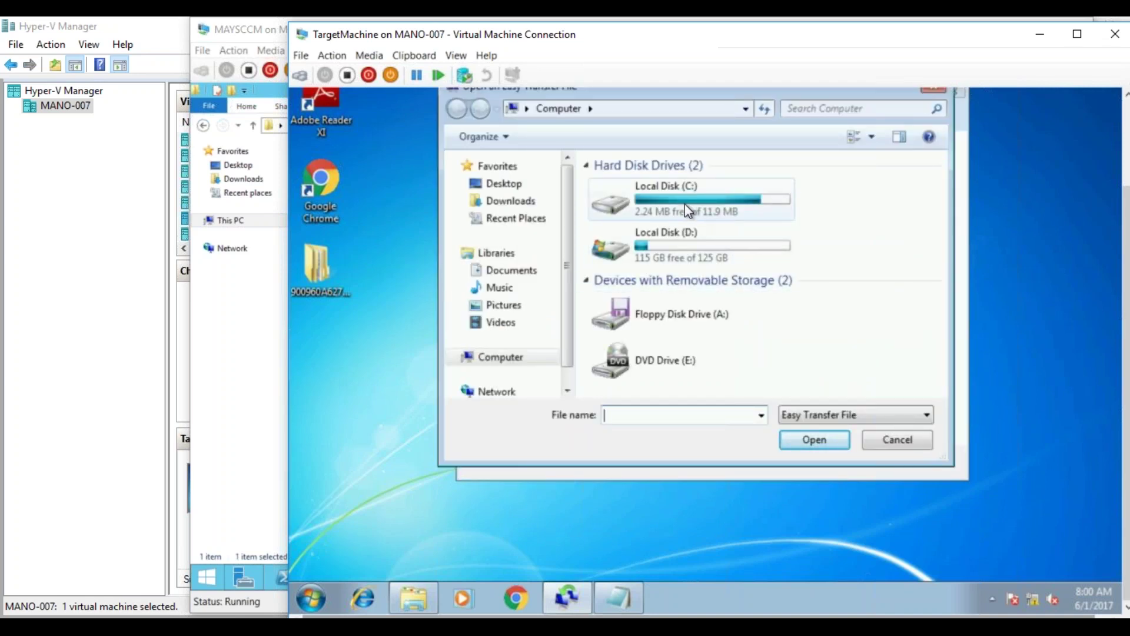
# - Pick the USMT transfer file from the desktop store folder's USMT subfolder and dismiss the error
pyautogui.click(504, 186)
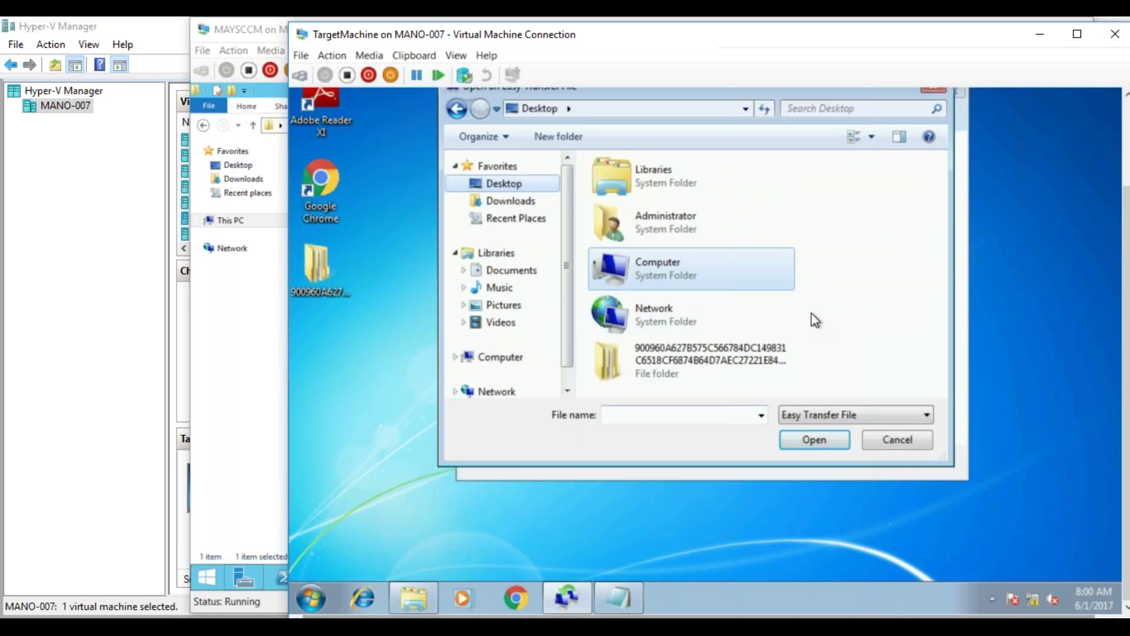
pyautogui.doubleClick(754, 361)
pyautogui.doubleClick(684, 180)
pyautogui.click(675, 184)
pyautogui.doubleClick(675, 184)
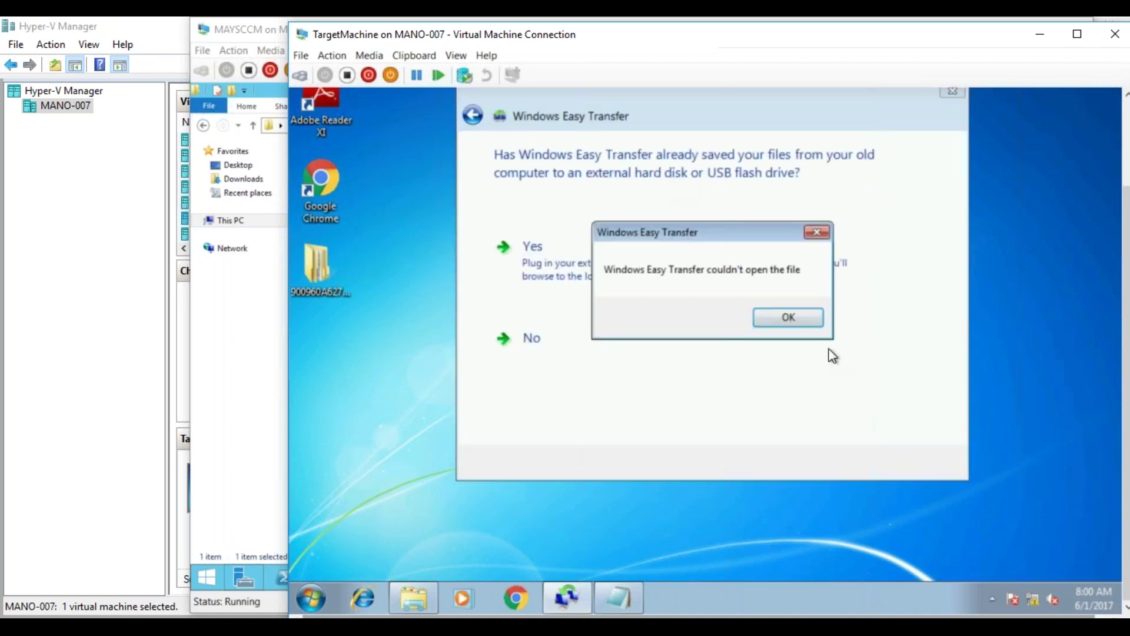
pyautogui.click(794, 320)
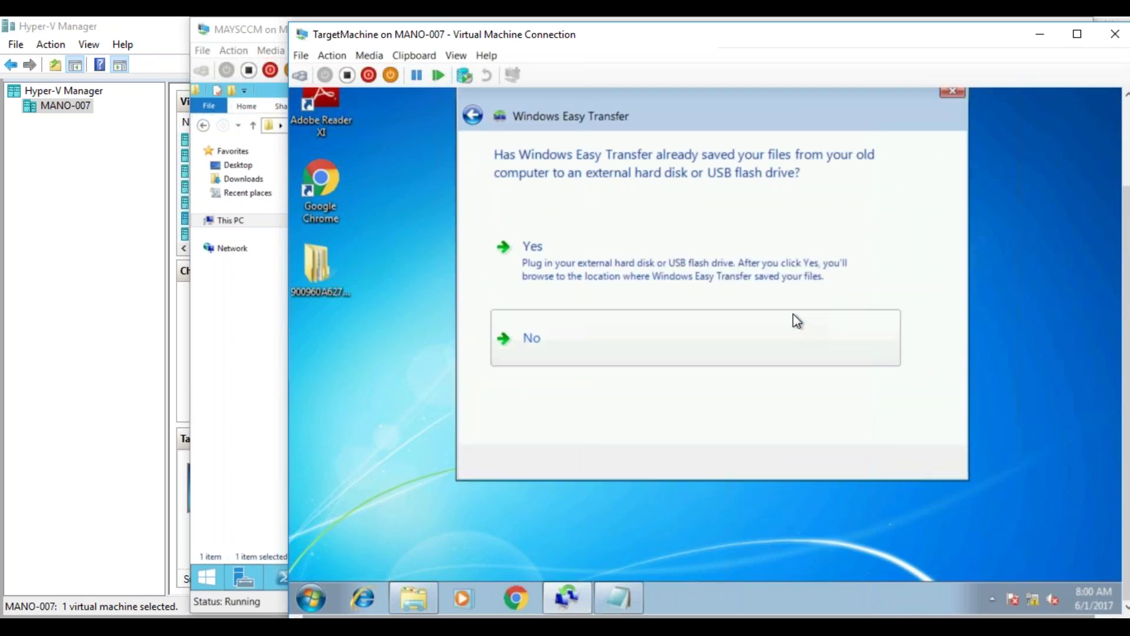
# - Bring up the host taskbar's VM Connection window thumbnails
pyautogui.click(562, 595)
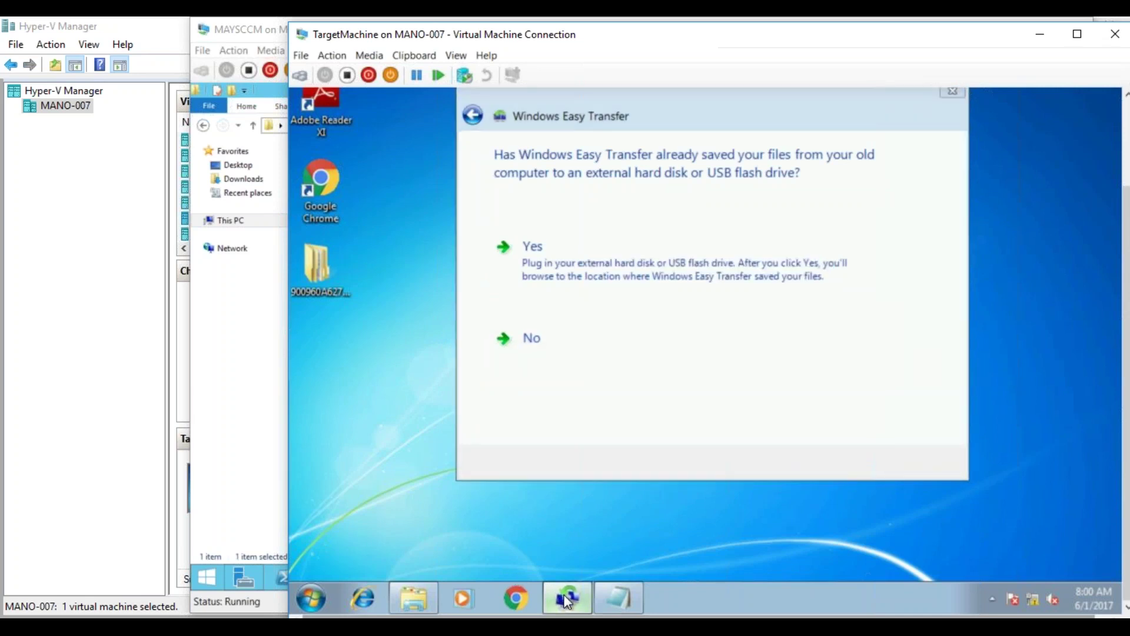
pyautogui.moveTo(280, 580)
pyautogui.moveTo(234, 599)
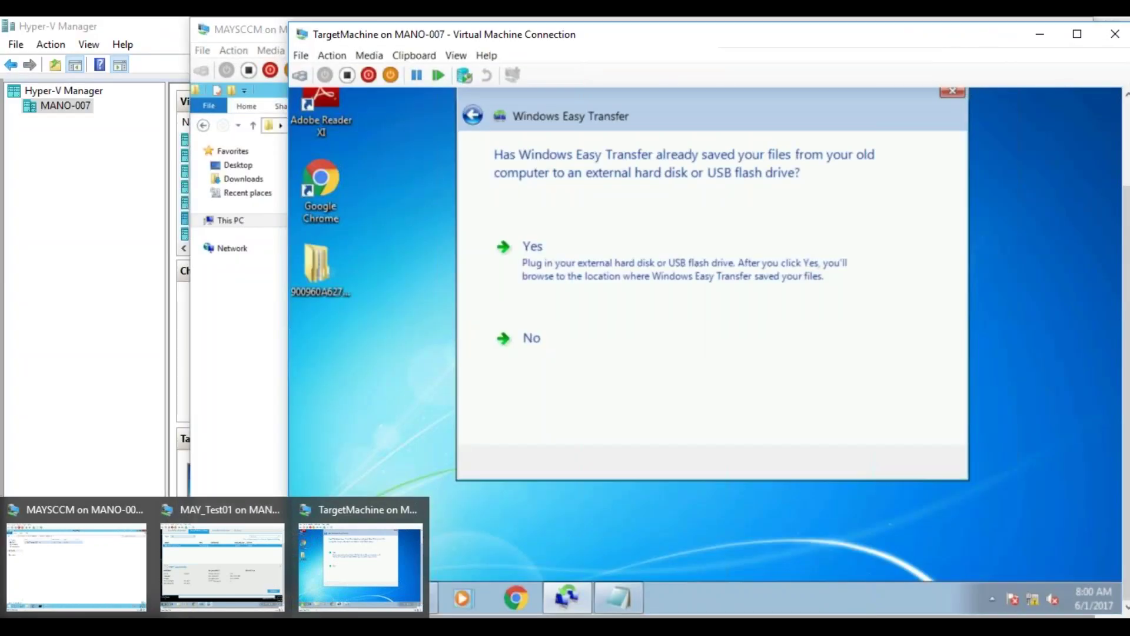
# - Switch to TargetMachine and open Start > Computer to list its drives
pyautogui.click(139, 588)
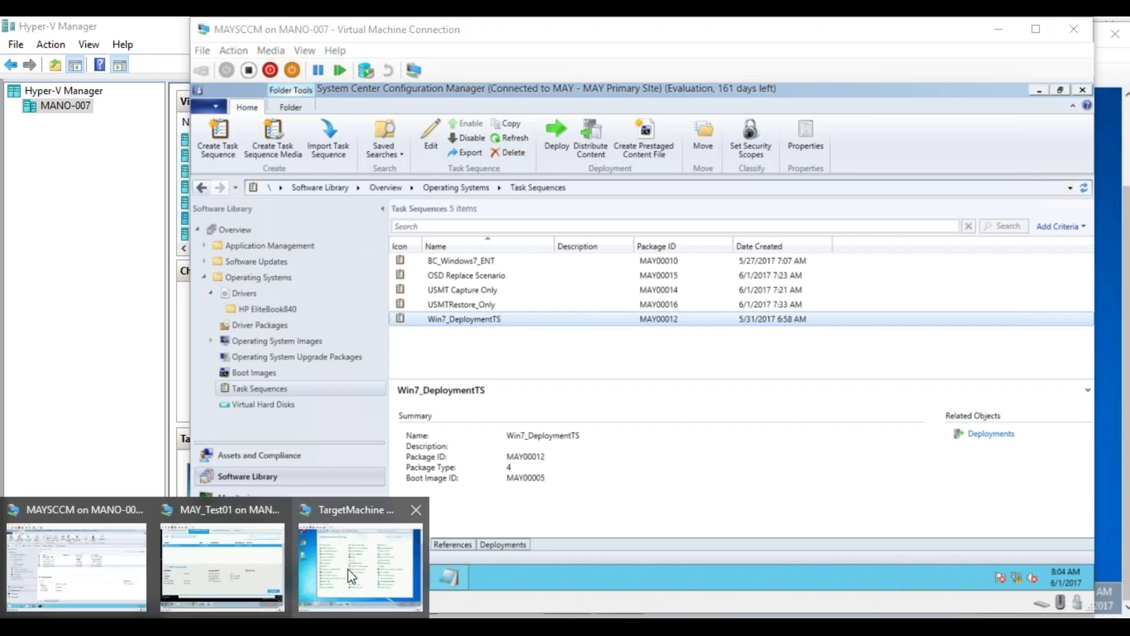
pyautogui.click(348, 570)
pyautogui.click(316, 594)
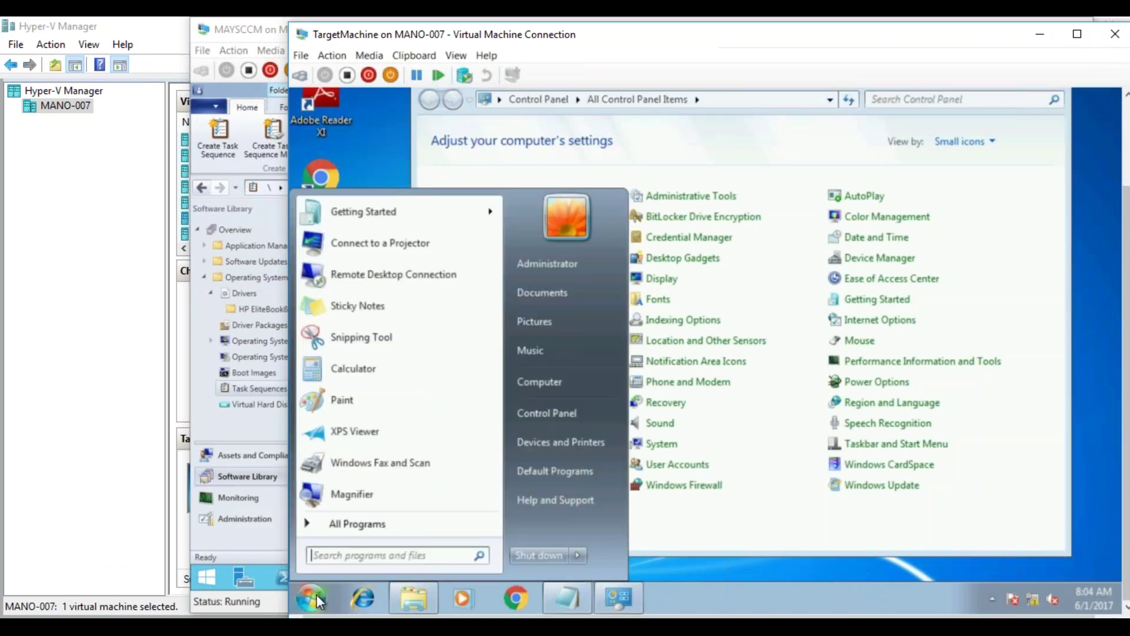
pyautogui.click(546, 386)
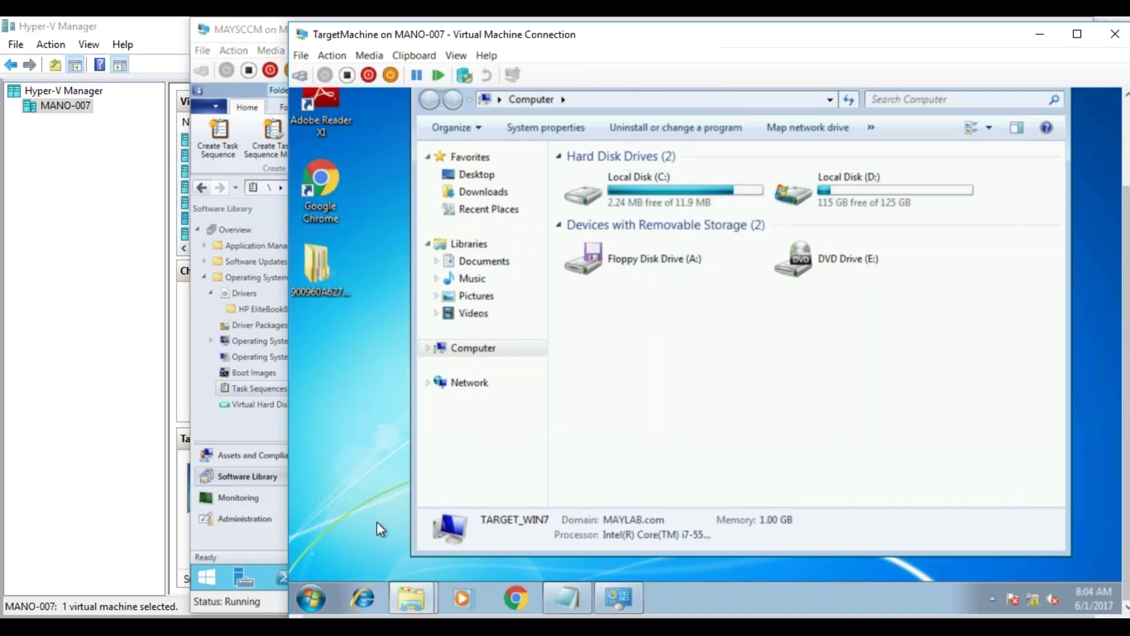
# - Bring the MAYSCCM VM window with the Task Sequences list to the front
pyautogui.moveTo(215, 615)
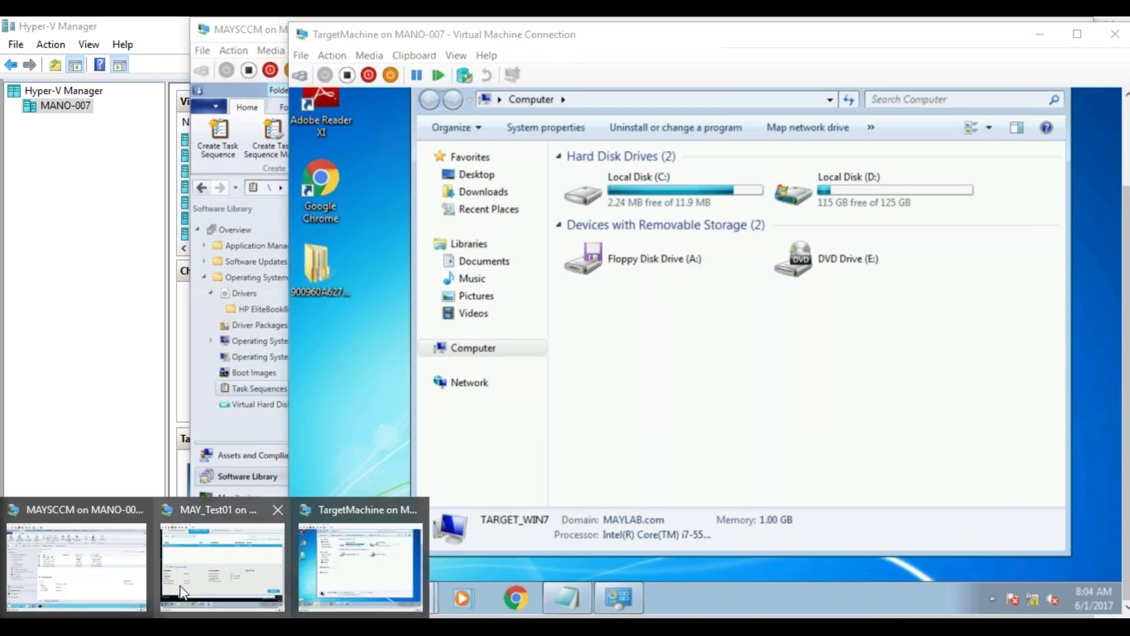
pyautogui.moveTo(136, 571)
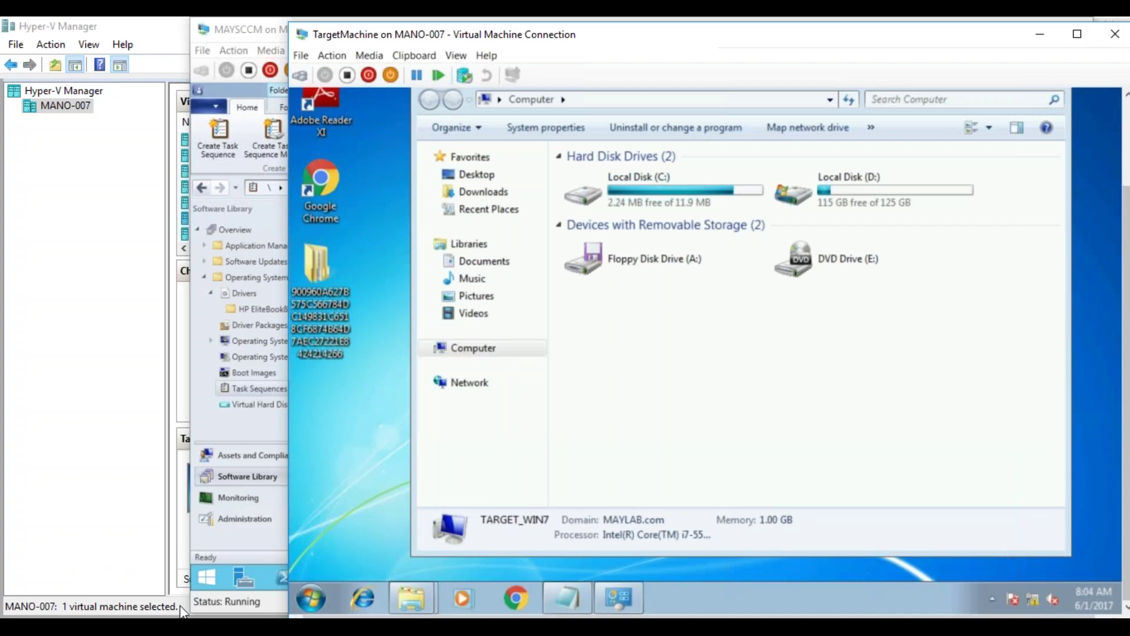
pyautogui.click(215, 615)
pyautogui.click(125, 556)
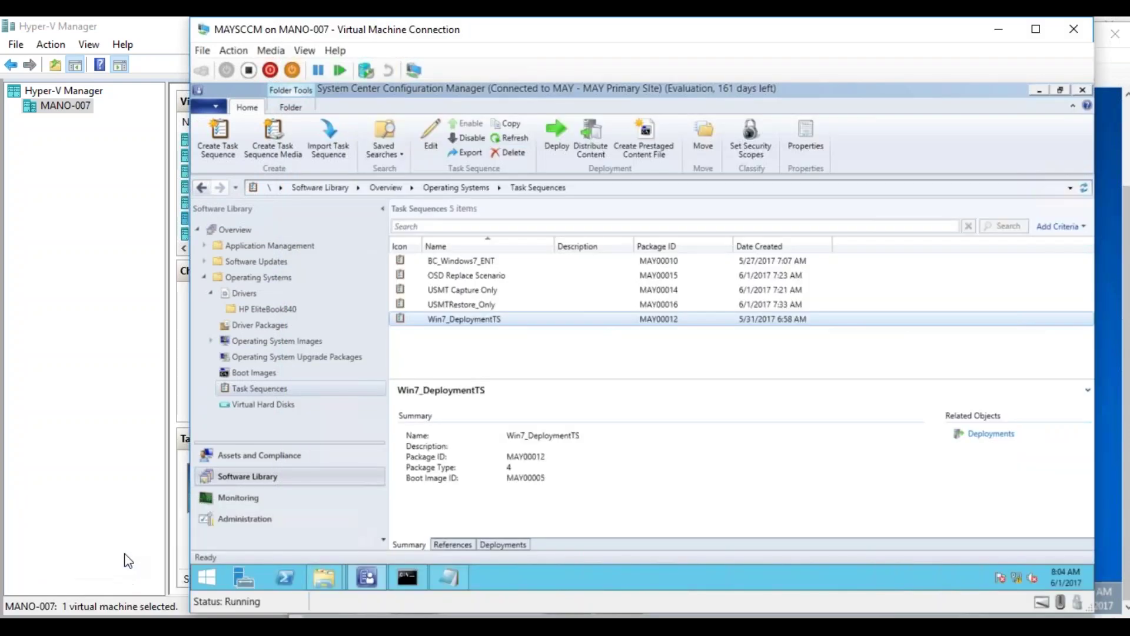
# - Edit Win7_DeploymentTS and delete the 350 MB volume from the Partition Disk 0 step
pyautogui.rightClick(468, 317)
pyautogui.click(436, 328)
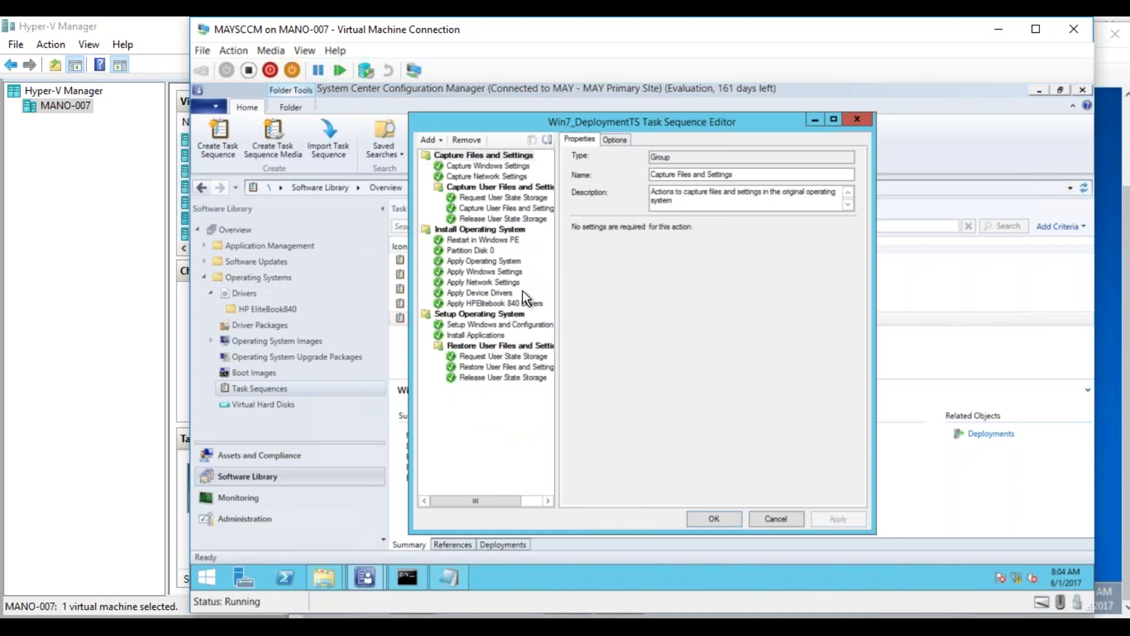
pyautogui.click(486, 249)
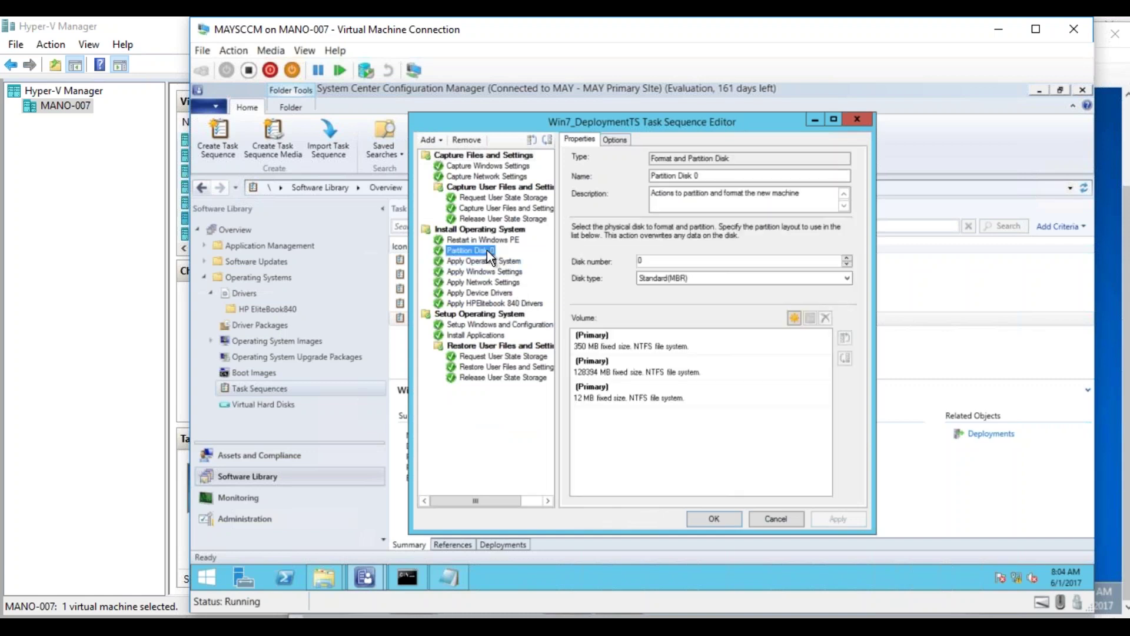
pyautogui.click(646, 347)
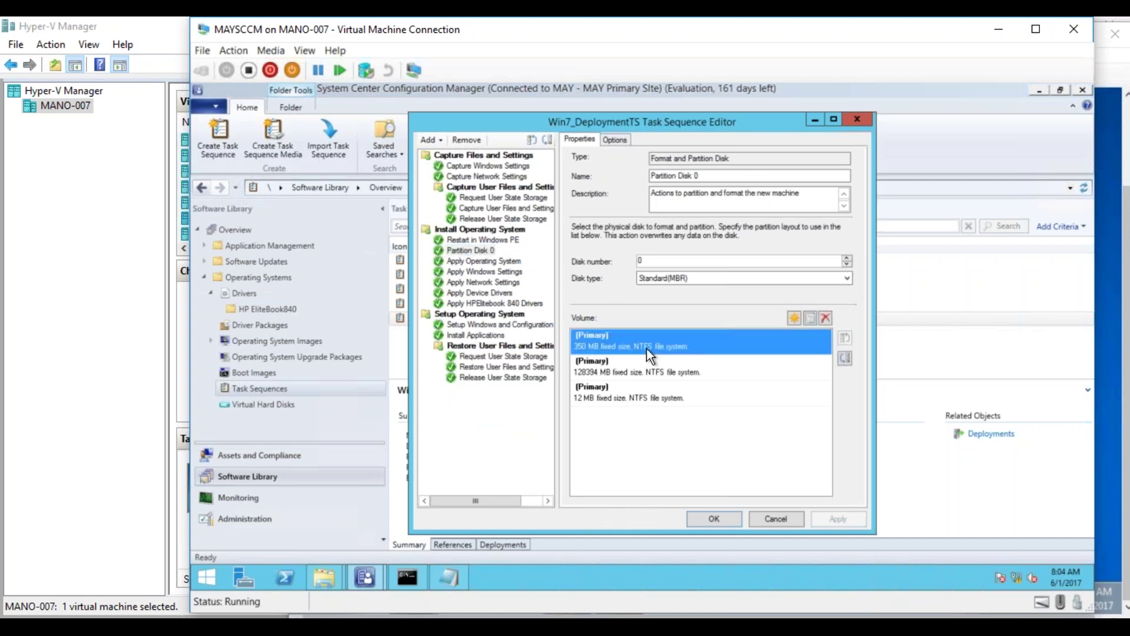
pyautogui.click(825, 318)
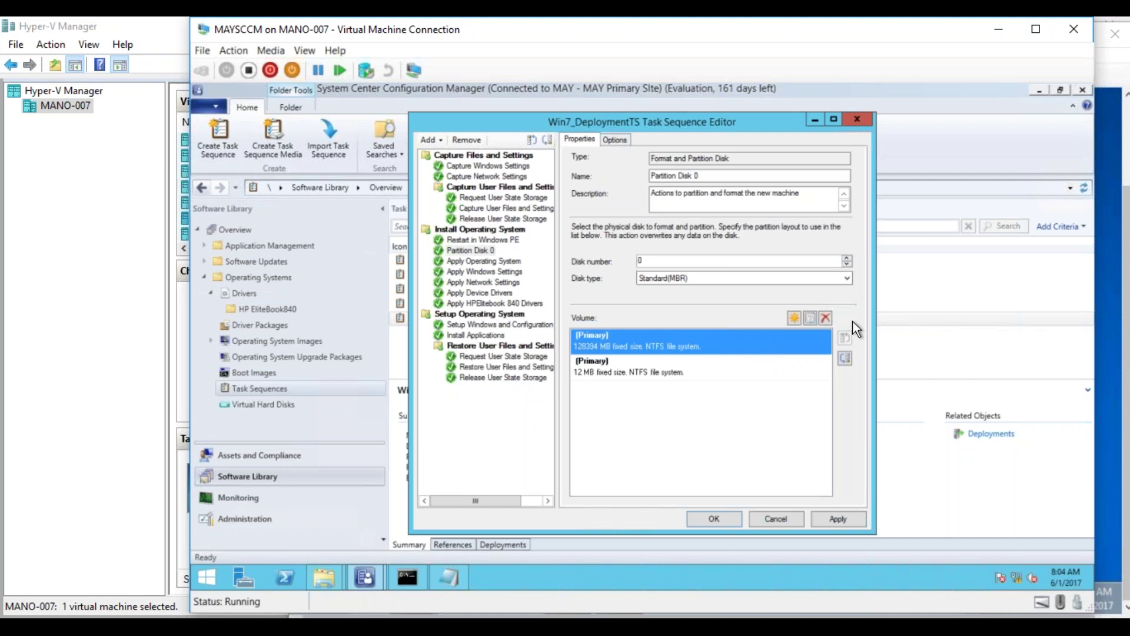
# - Delete the 12 MB volume, size the remaining NTFS volume at 100% of free space, and apply
pyautogui.click(782, 376)
pyautogui.click(825, 317)
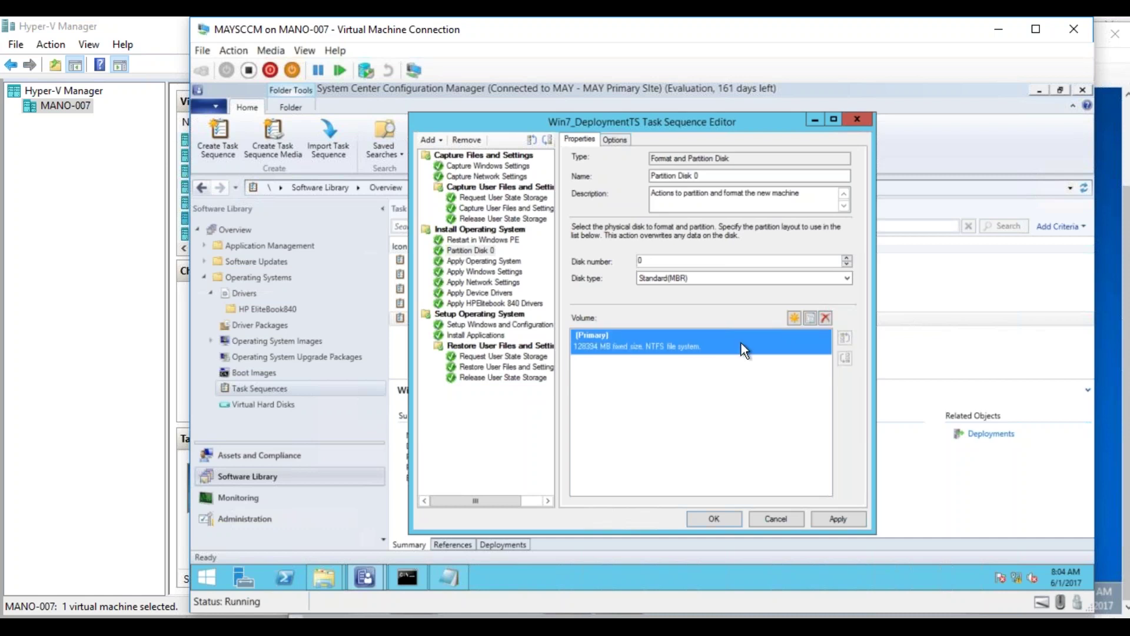
pyautogui.doubleClick(741, 343)
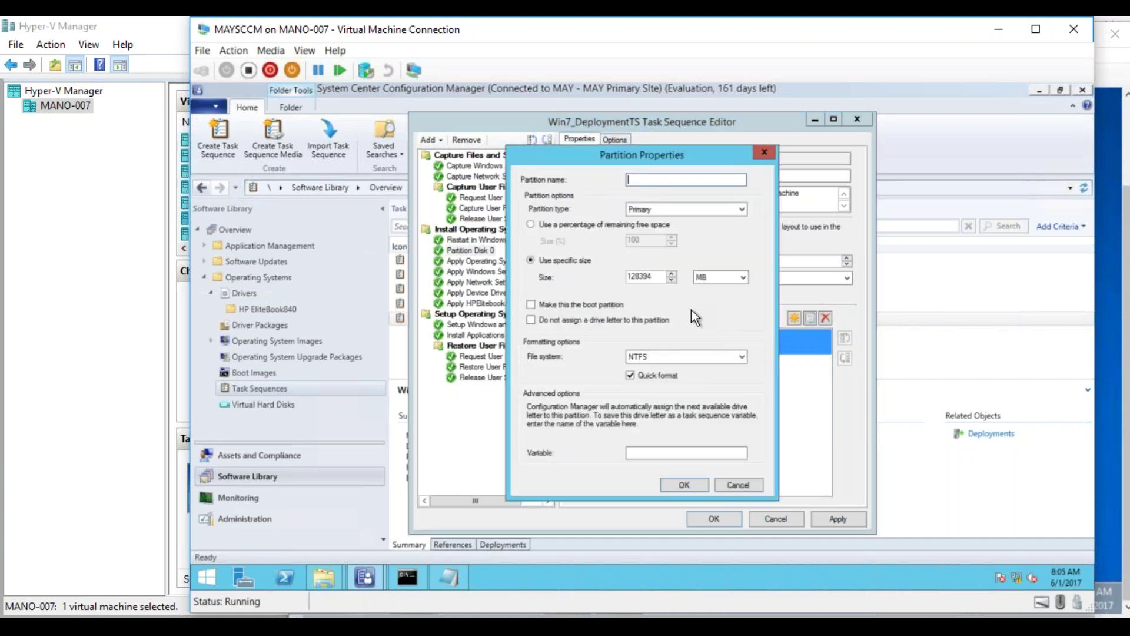
pyautogui.click(609, 224)
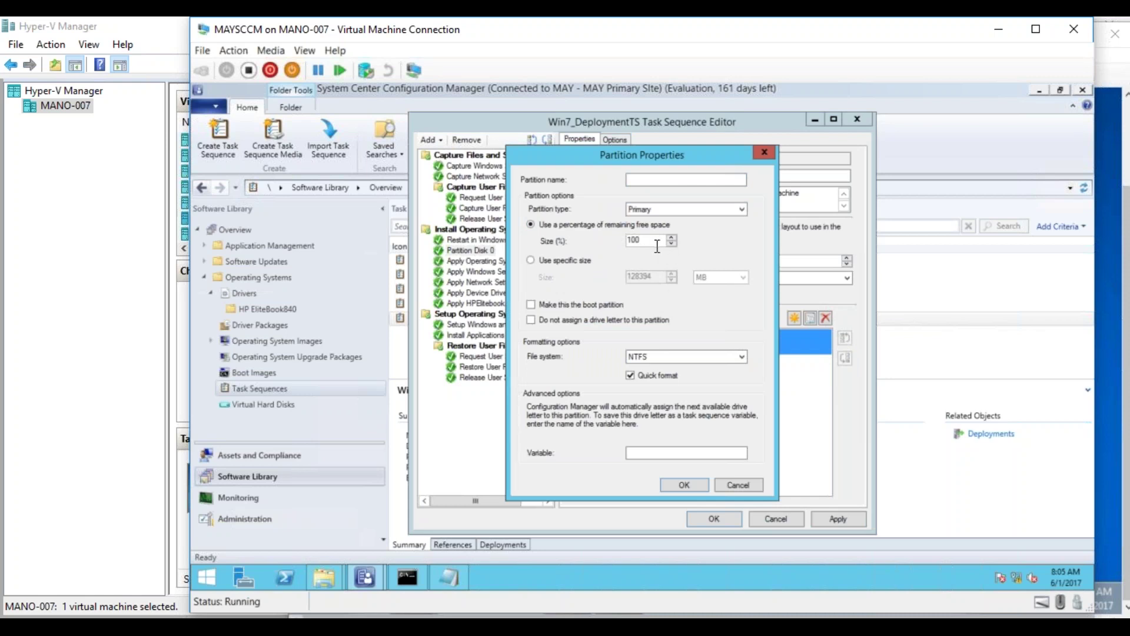
pyautogui.click(684, 483)
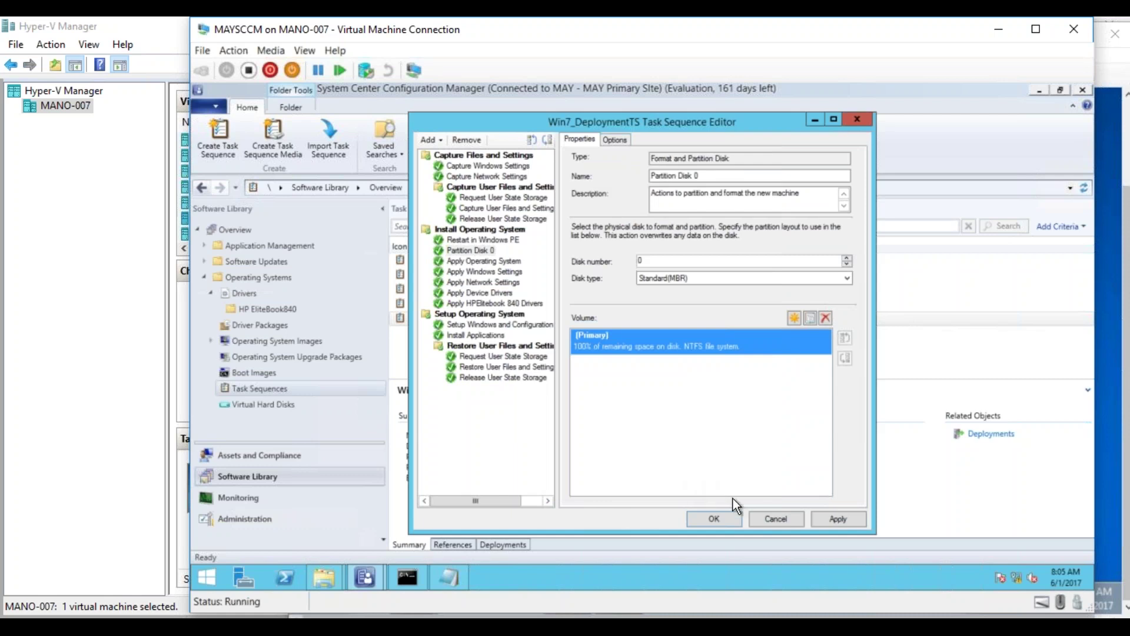
pyautogui.click(835, 518)
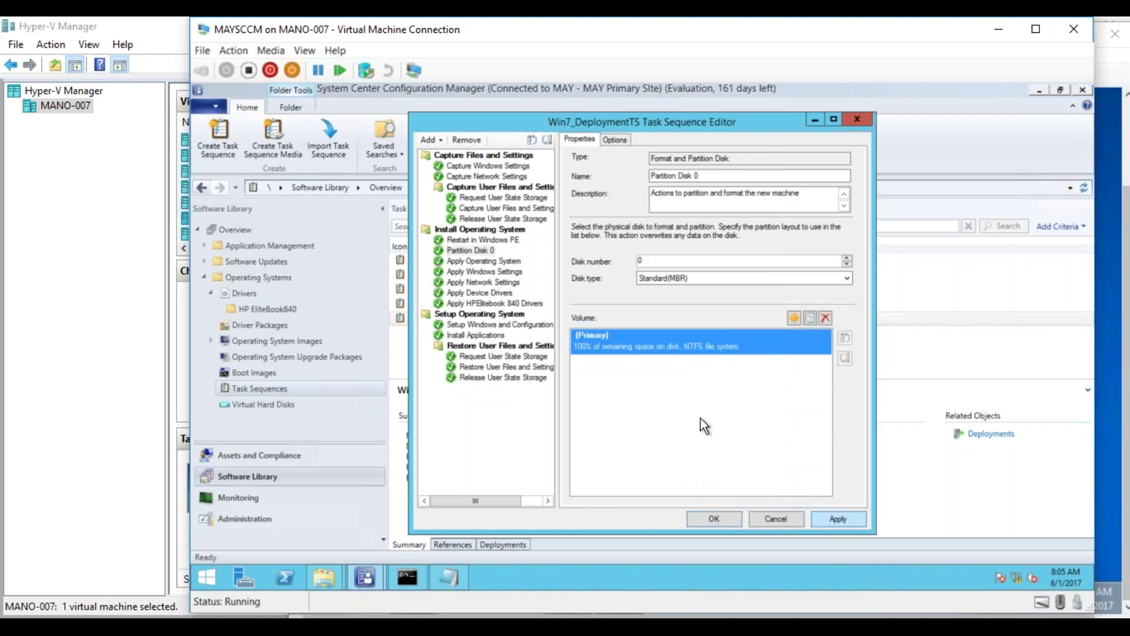
# - Remove the Apply HPElitebook 840 Drivers step and the Capture Files and Settings group
pyautogui.click(520, 302)
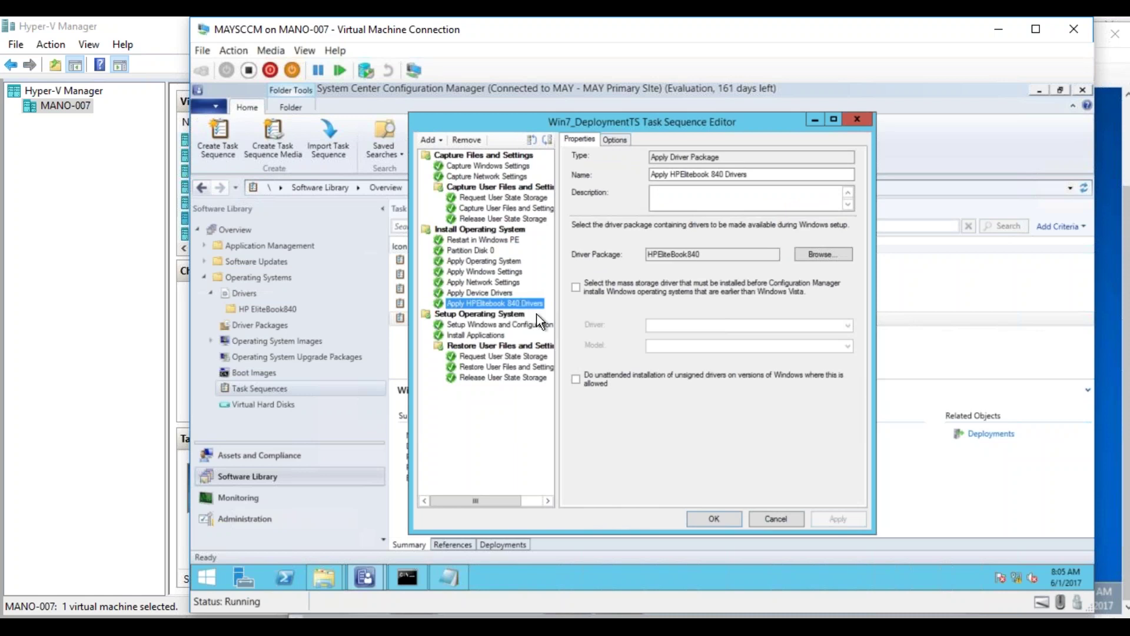
pyautogui.click(474, 138)
pyautogui.click(695, 378)
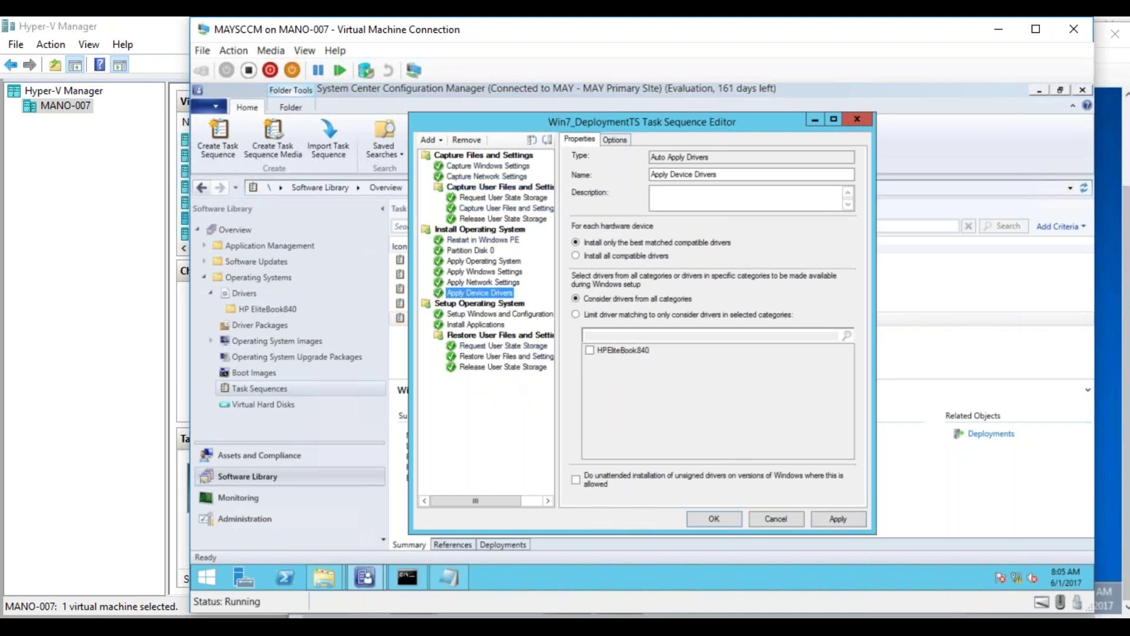
pyautogui.moveTo(564, 121); pyautogui.dragTo(655, 106)
pyautogui.click(604, 139)
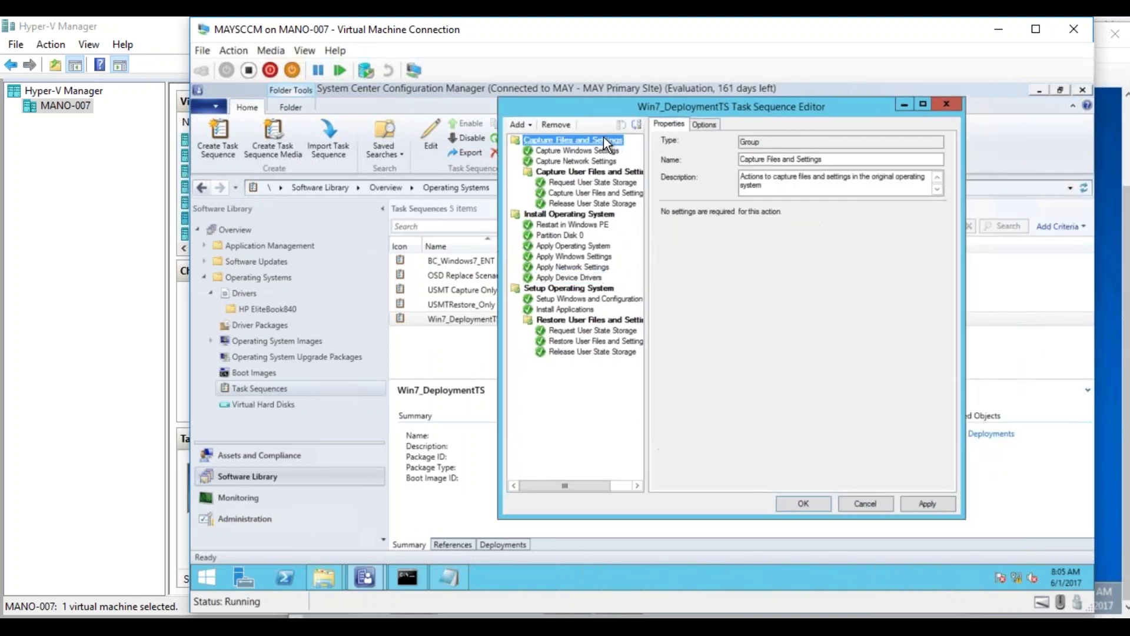
pyautogui.click(553, 125)
pyautogui.click(697, 377)
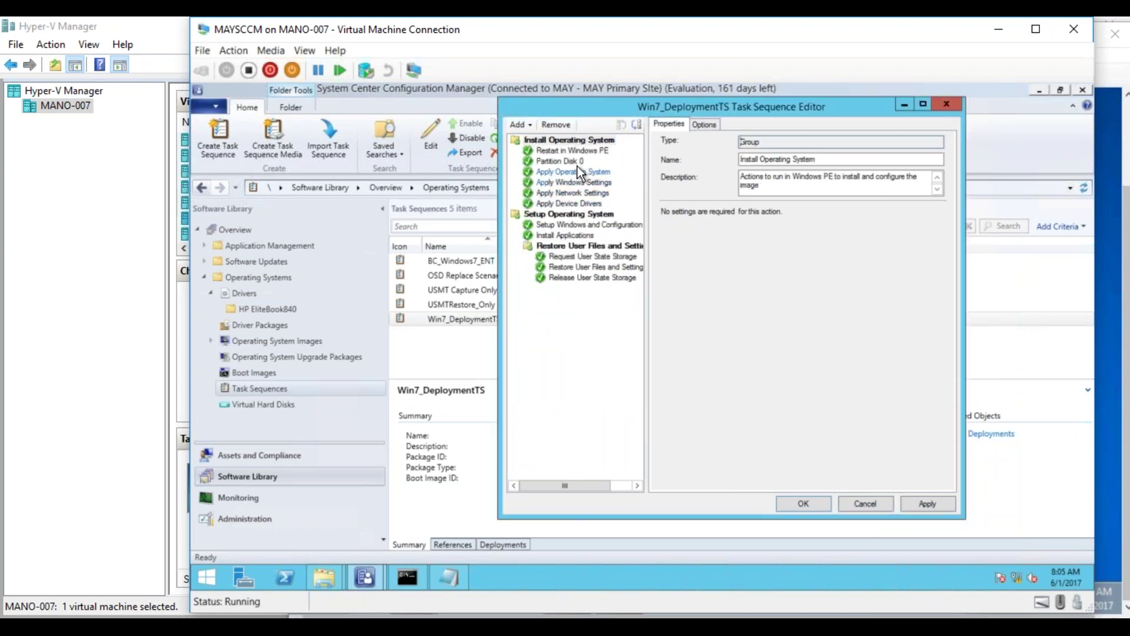
# - Review Partition Disk 0, apply the task sequence changes and close the editor
pyautogui.click(576, 162)
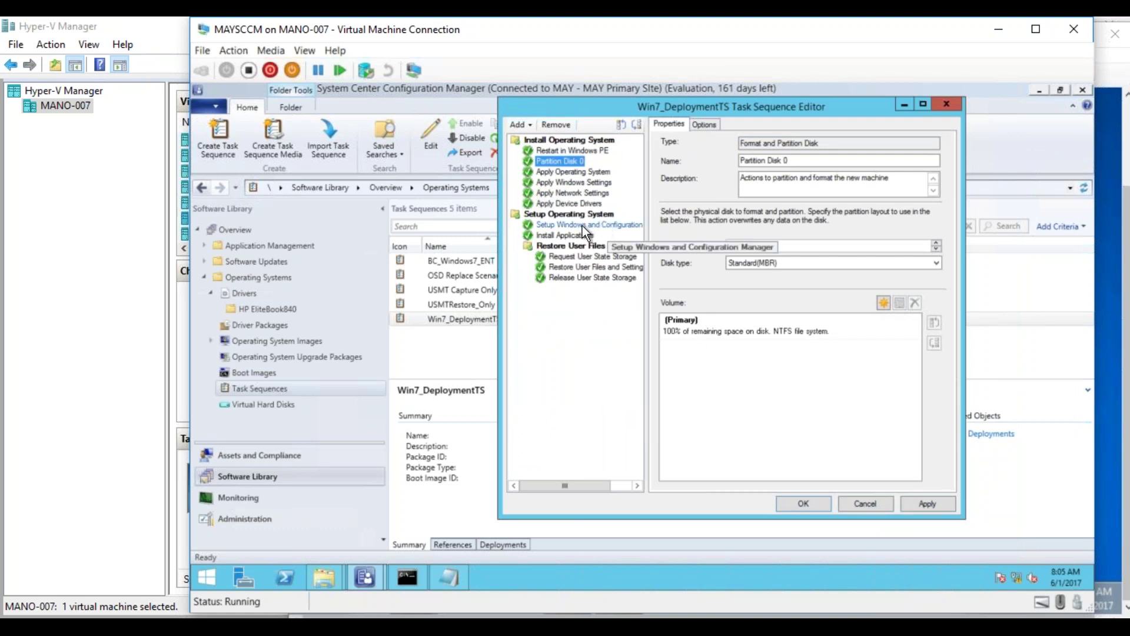
pyautogui.click(923, 504)
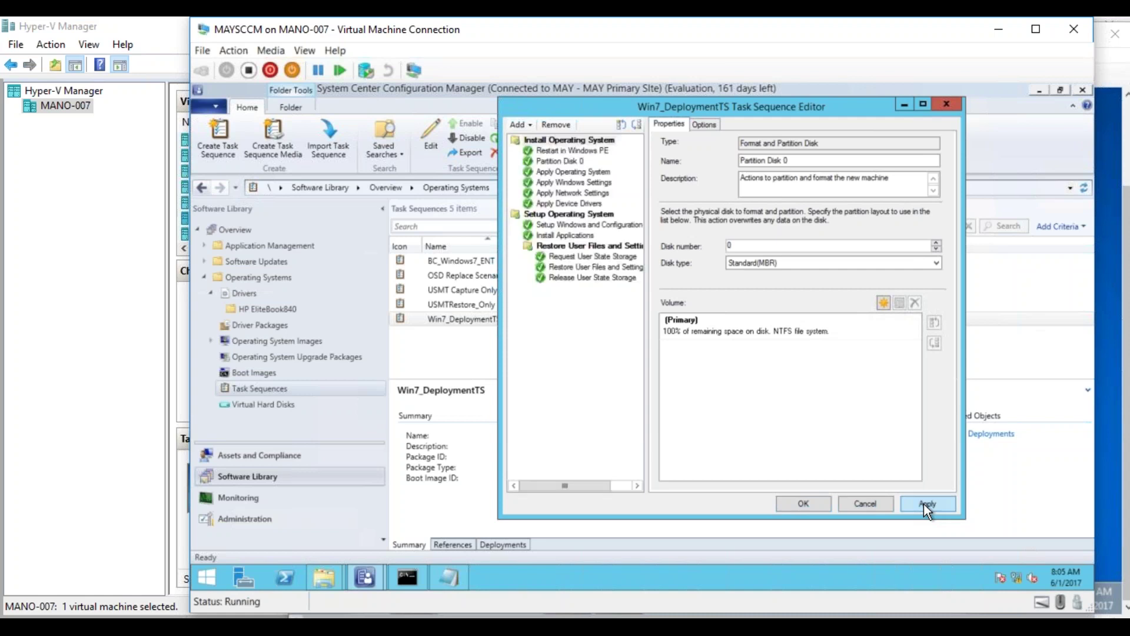
pyautogui.click(813, 503)
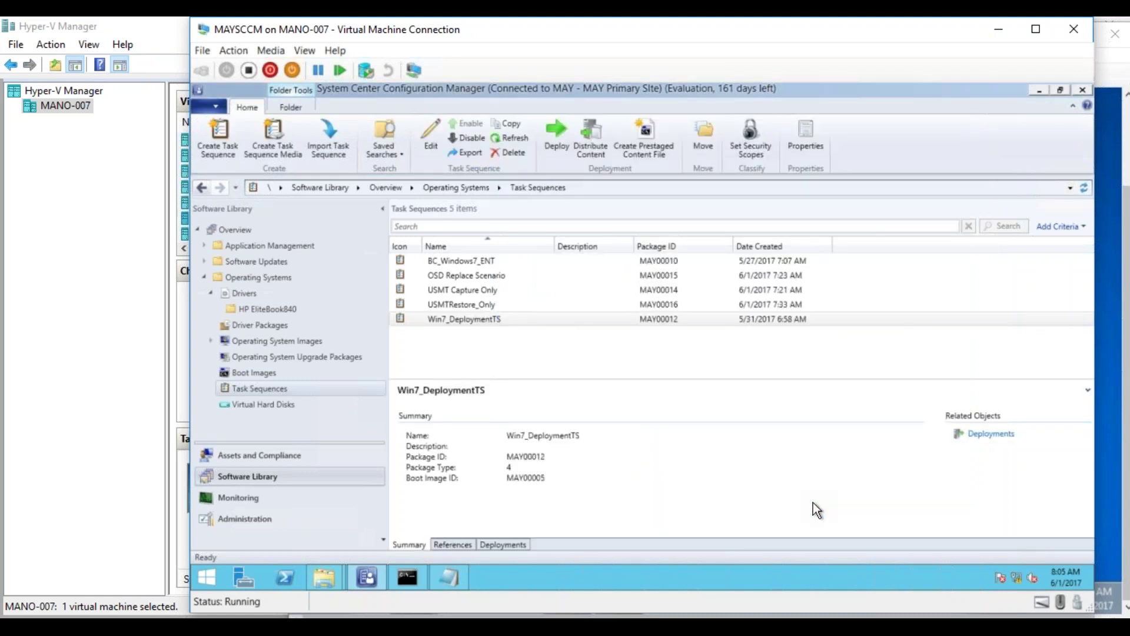
# - Shut down Windows 7 on the TargetMachine VM from its Start menu
pyautogui.click(147, 627)
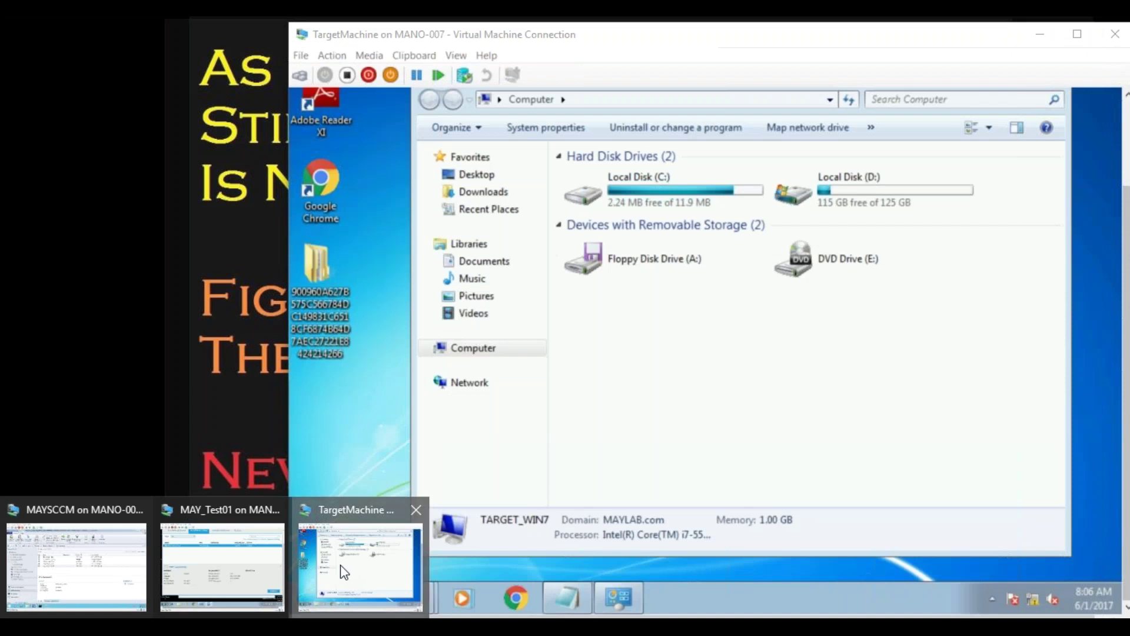
pyautogui.click(333, 572)
pyautogui.click(312, 597)
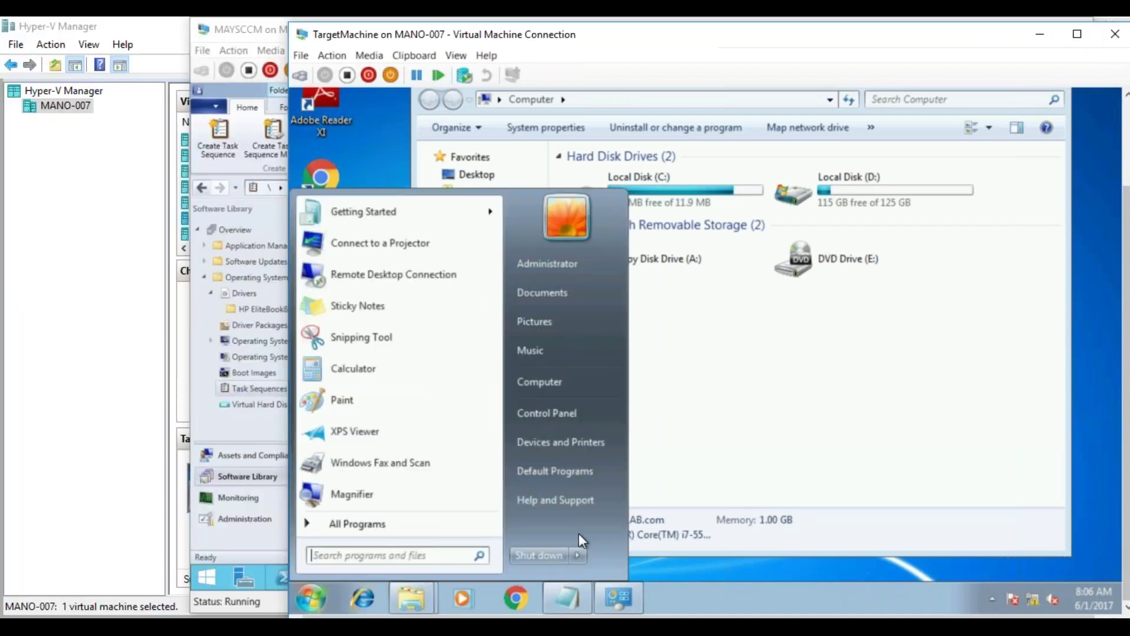
pyautogui.click(552, 554)
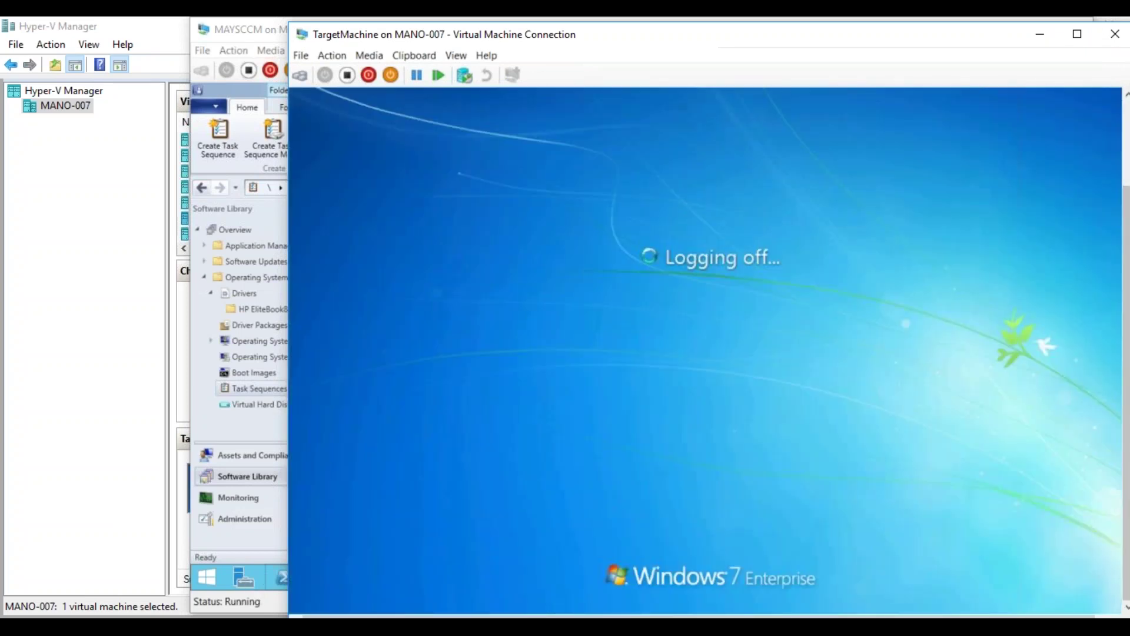
# - Switch back to the MAYSCCM virtual machine's console
pyautogui.hotkey('alt', 'Tab')
pyautogui.moveTo(236, 562)
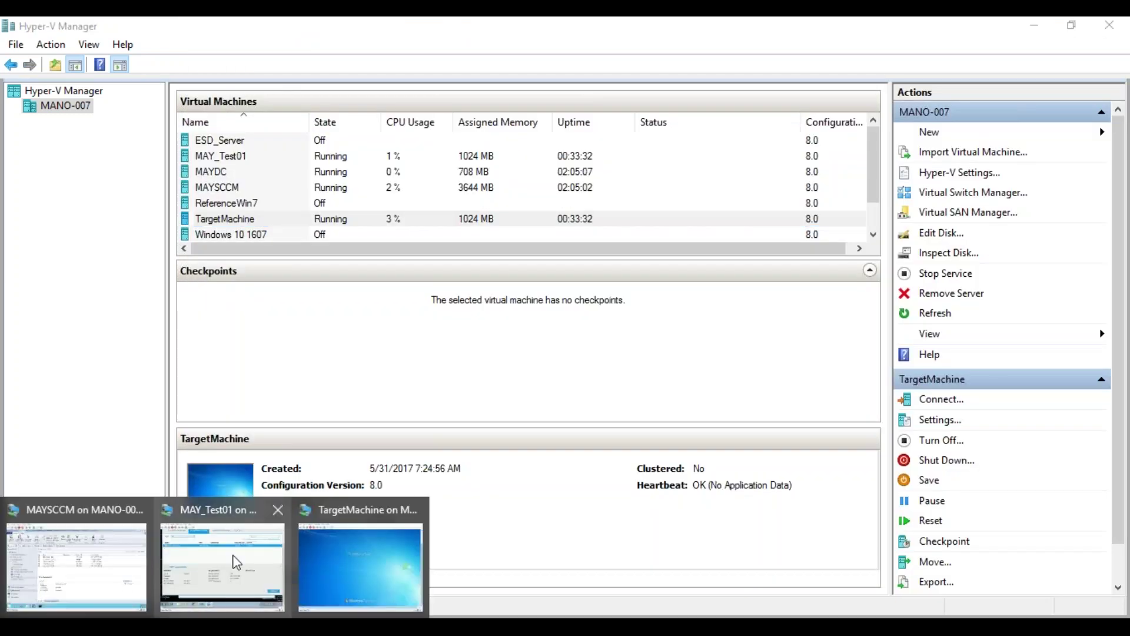
pyautogui.click(106, 564)
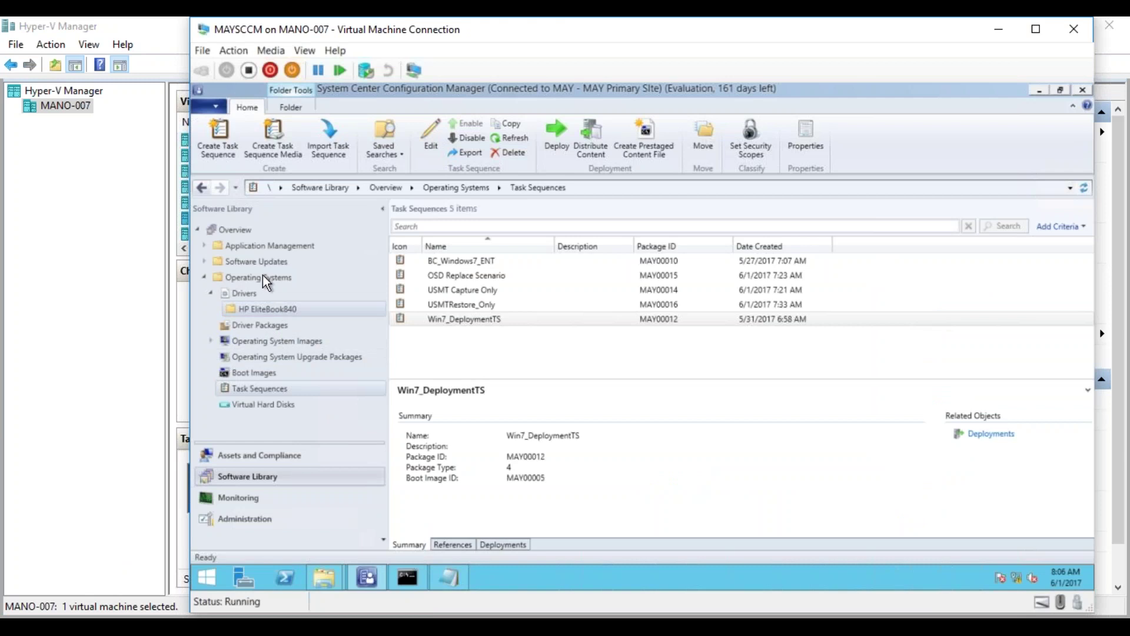
# - Open the Coll_Win7_Deploy collection under Assets and Compliance > Device Collections
pyautogui.click(255, 462)
pyautogui.click(347, 310)
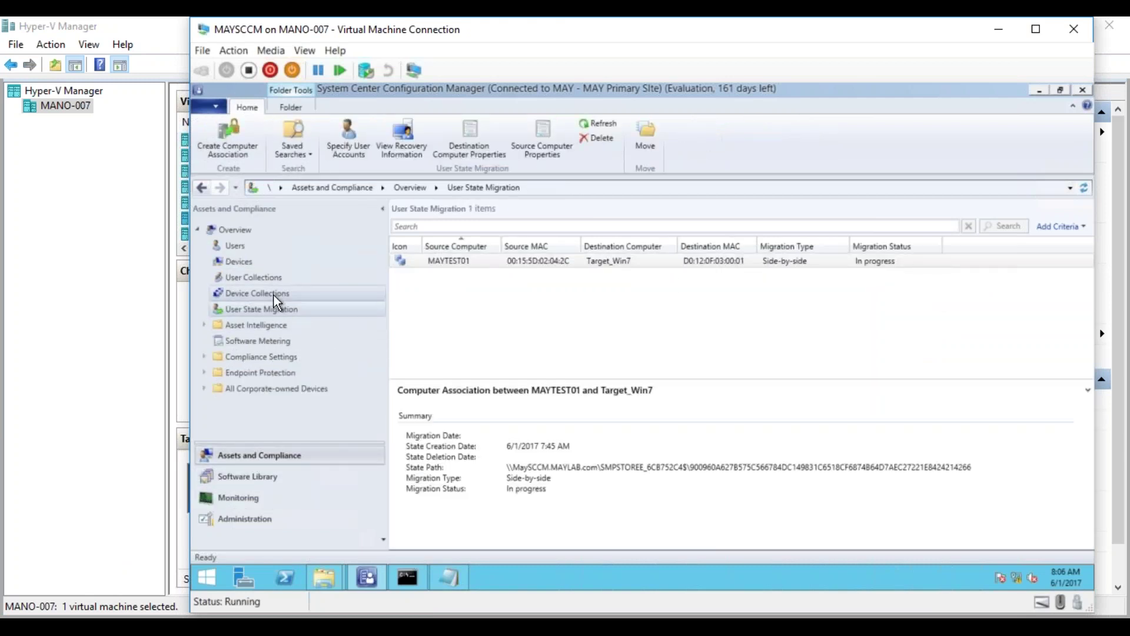
pyautogui.click(274, 294)
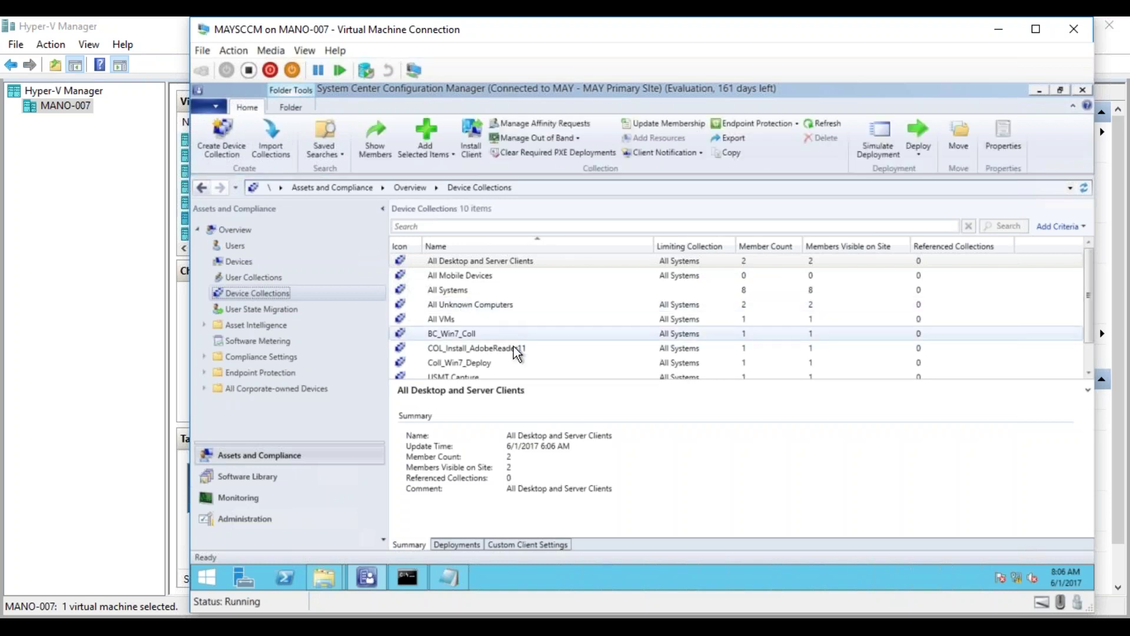
pyautogui.click(470, 366)
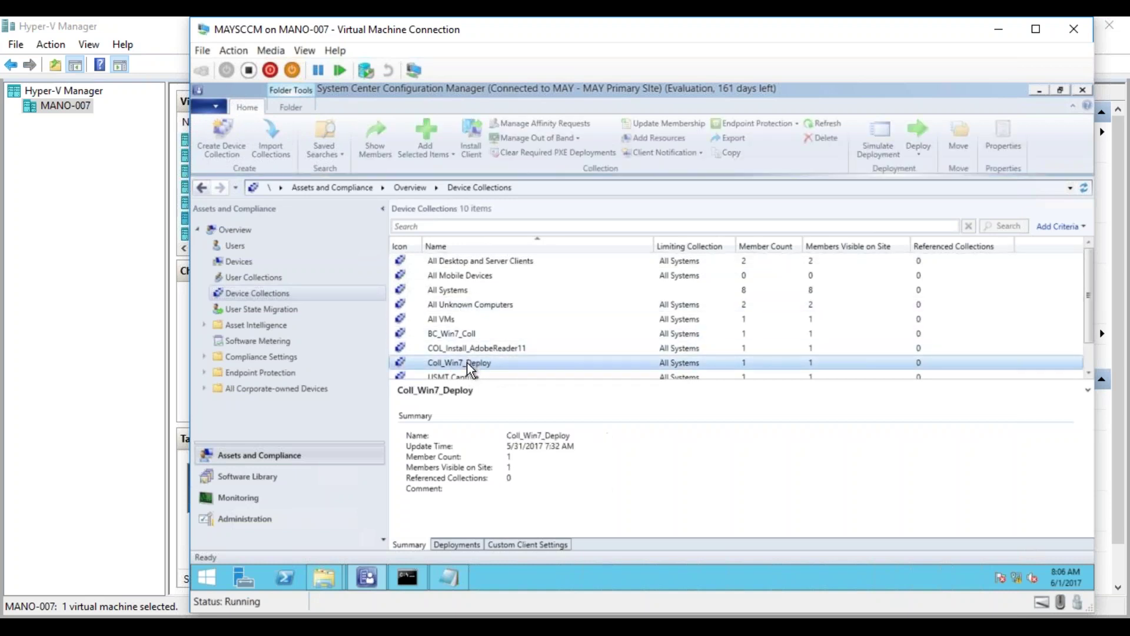
pyautogui.doubleClick(470, 366)
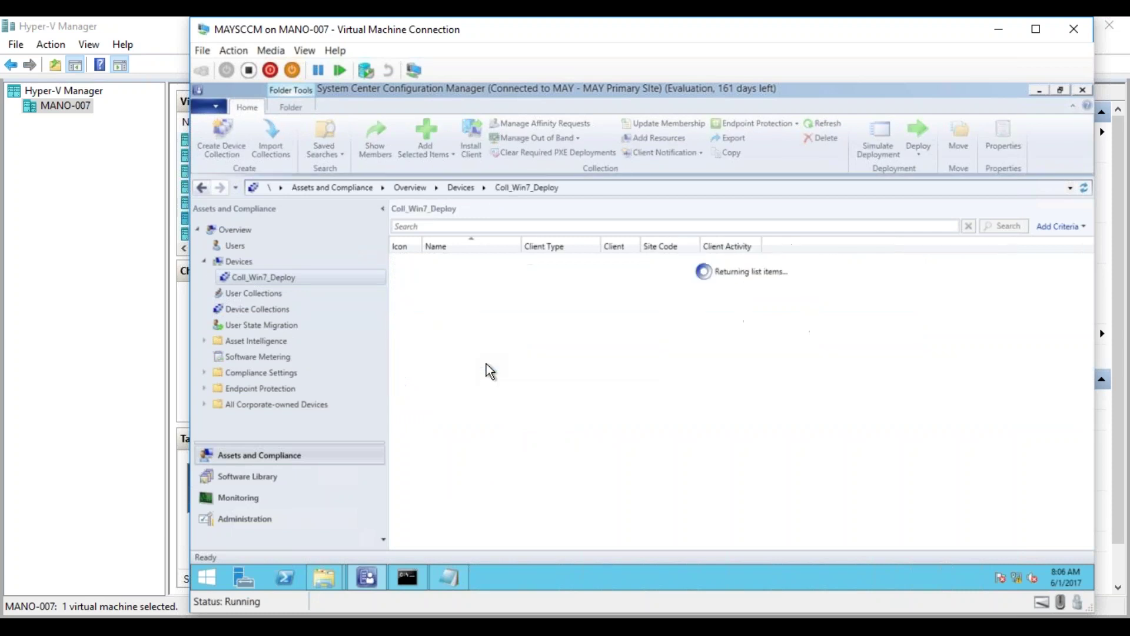
# - Clear the required PXE deployment record for the Target_Win7 device
pyautogui.click(471, 263)
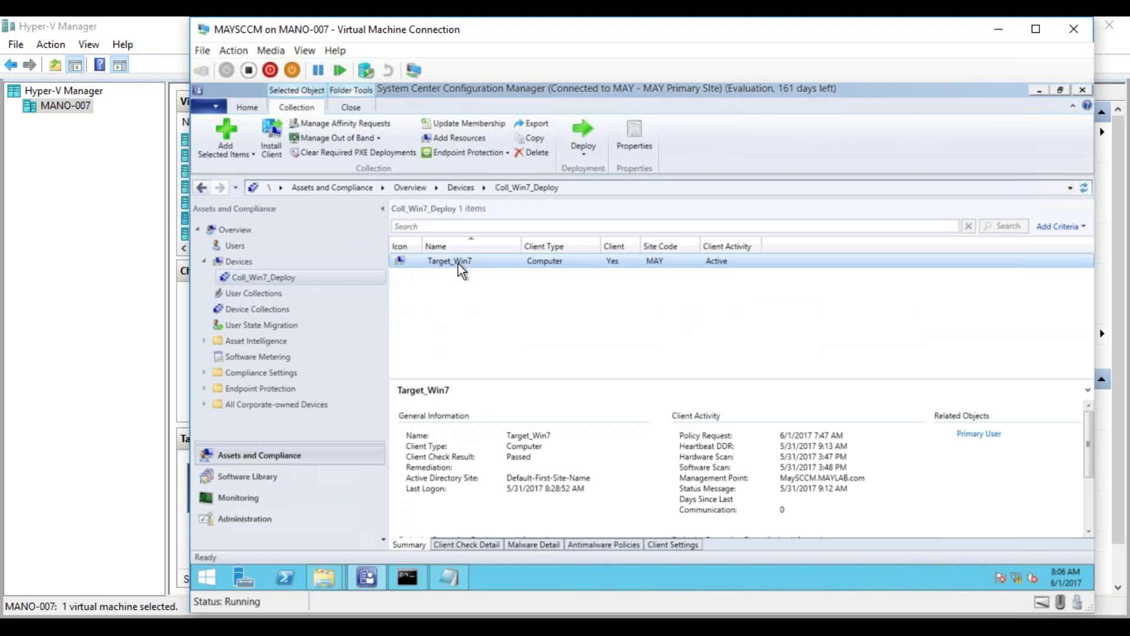
pyautogui.rightClick(460, 266)
pyautogui.click(351, 433)
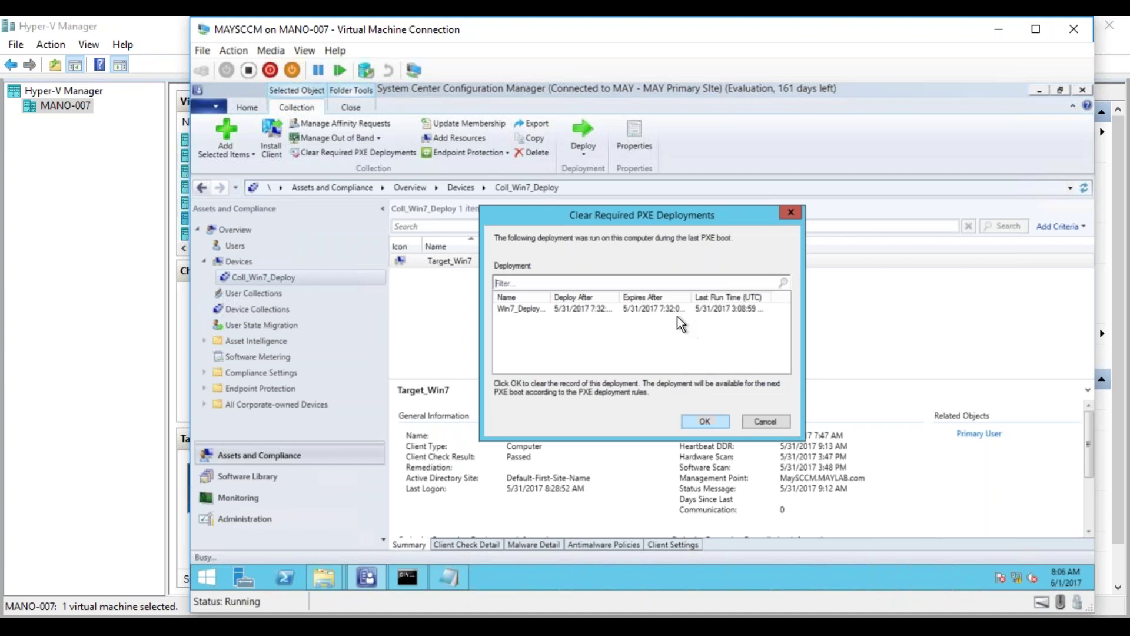
pyautogui.click(674, 309)
pyautogui.click(713, 419)
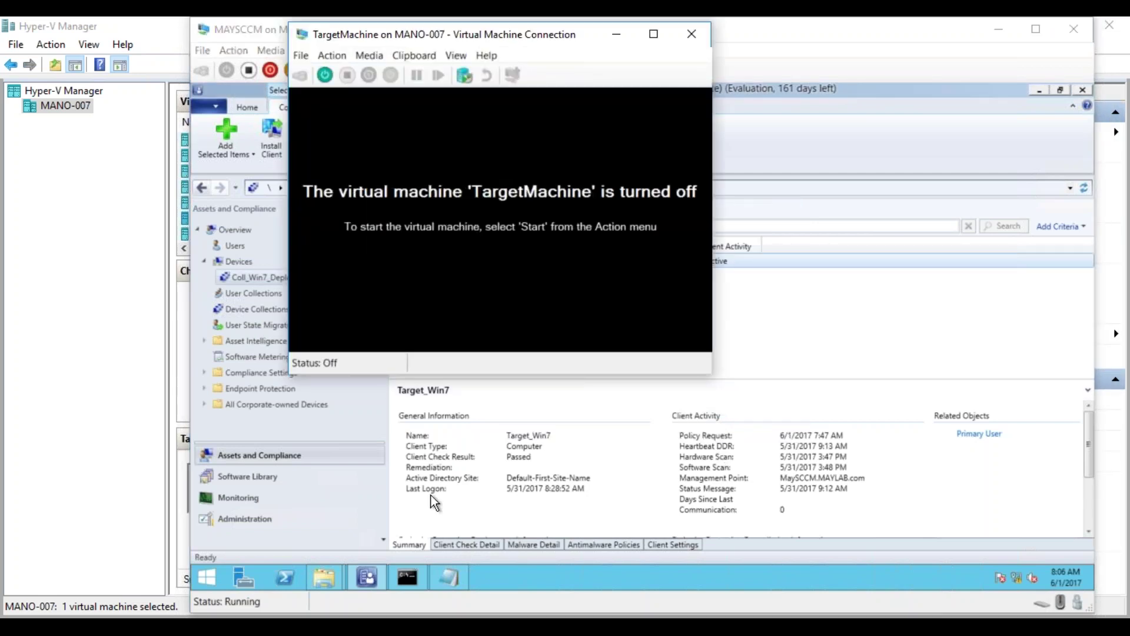
# - Start TargetMachine so it PXE boots, then switch through MAY_Test01 to Hyper-V Manager
pyautogui.click(325, 75)
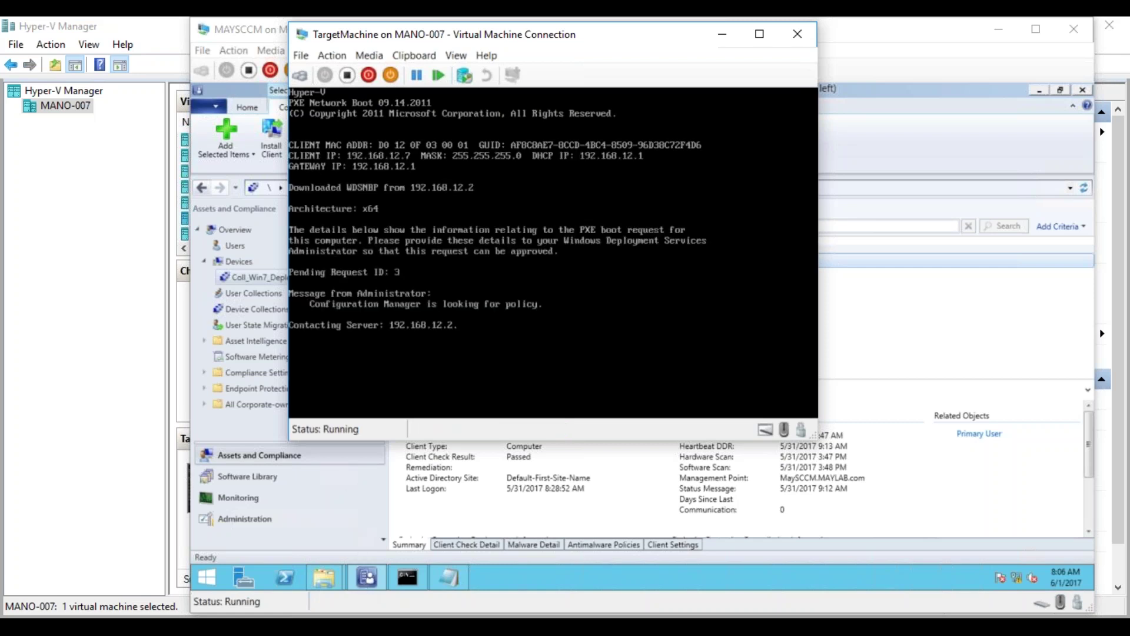
pyautogui.click(190, 626)
pyautogui.click(219, 575)
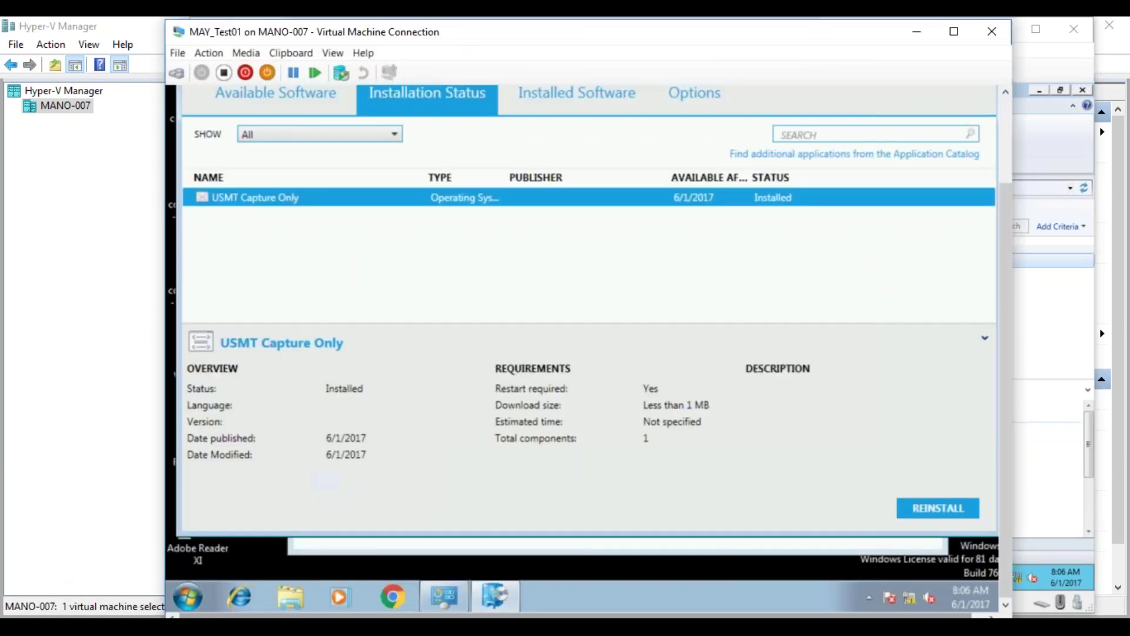
pyautogui.click(1127, 348)
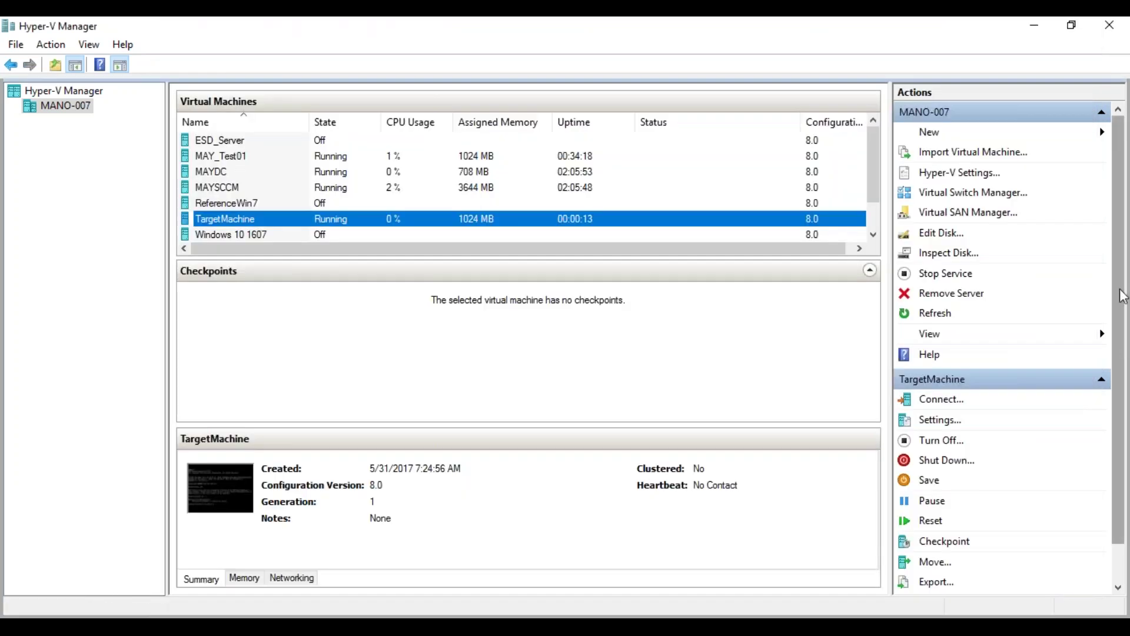
# - Shut down the MAY_Test01 virtual machine from Hyper-V Manager
pyautogui.click(228, 158)
pyautogui.rightClick(224, 158)
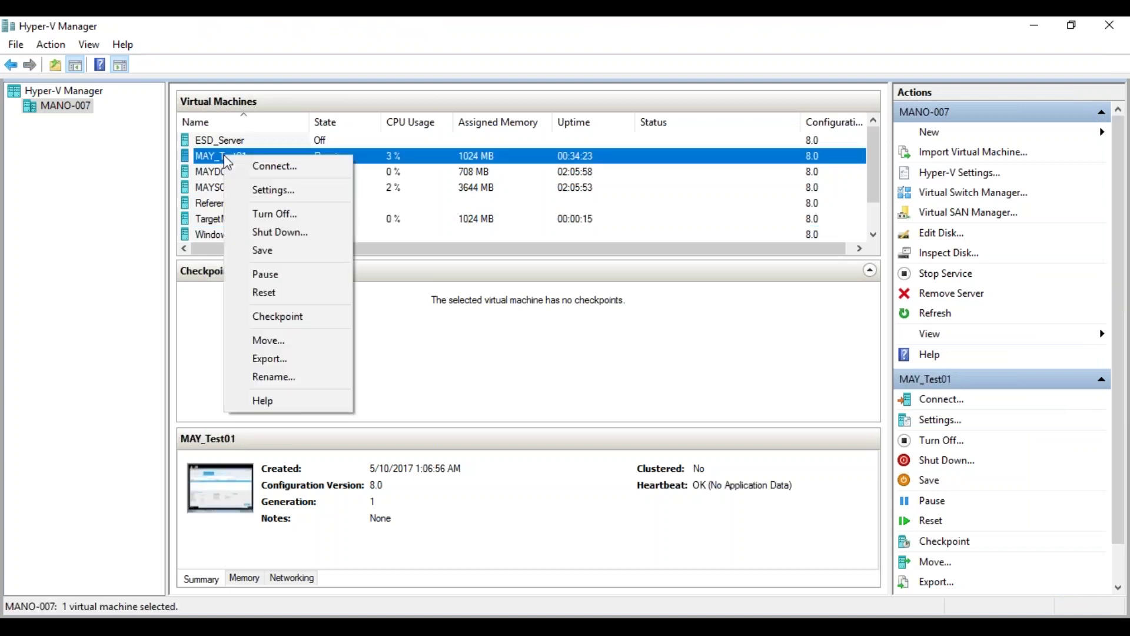
pyautogui.click(264, 232)
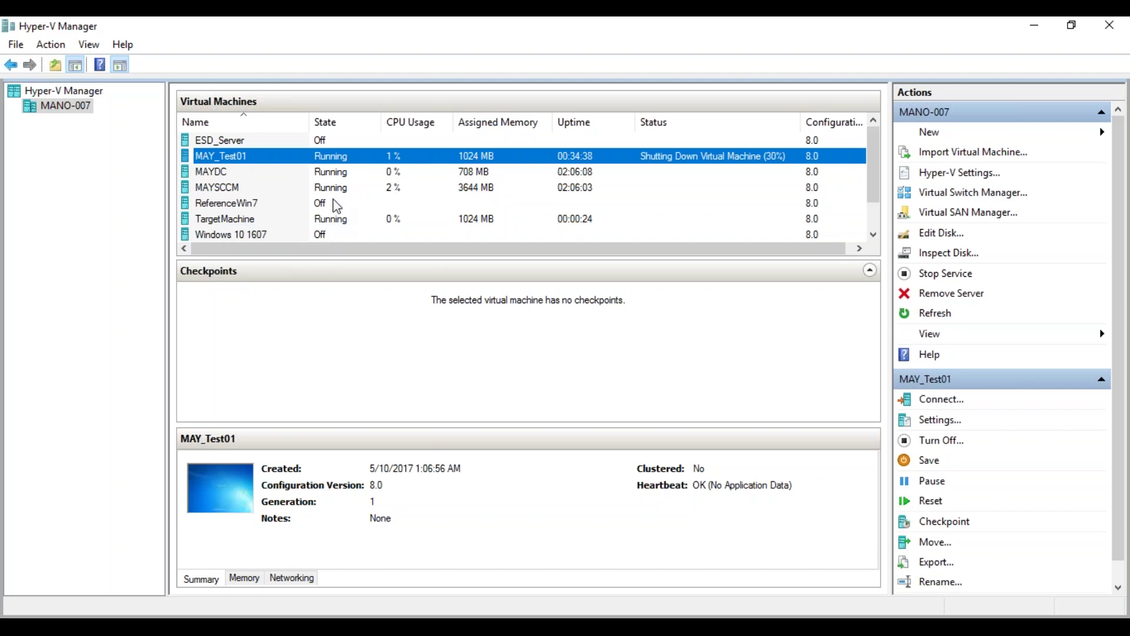
# - Select TargetMachine, minimize Hyper-V Manager, close the MAY_Test01 connection window and bring up MAYSCCM
pyautogui.click(317, 221)
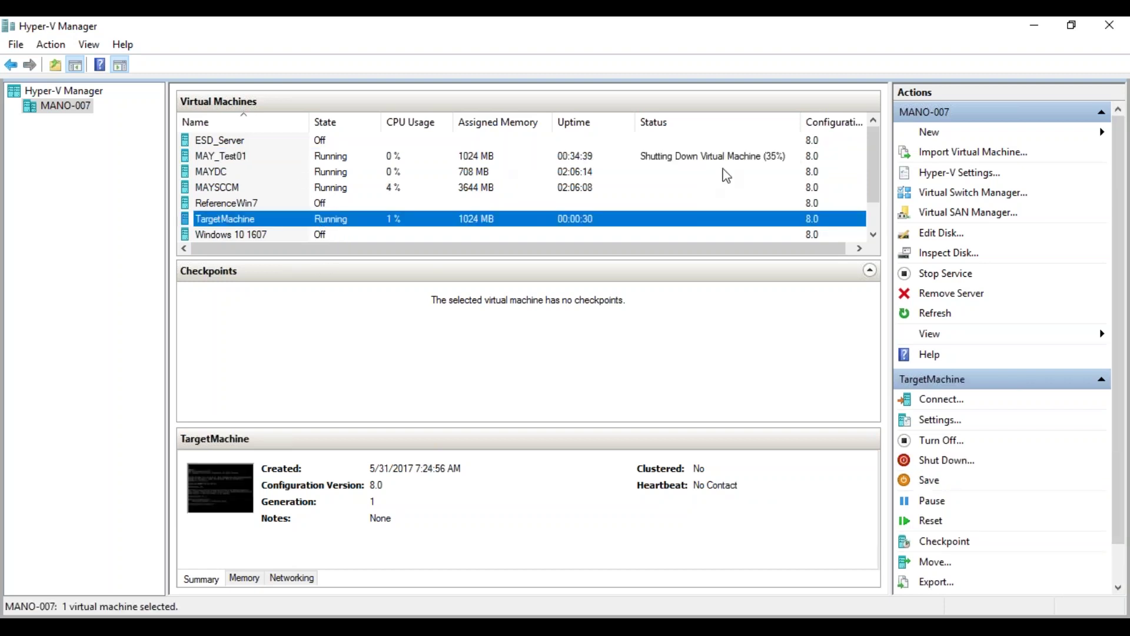
pyautogui.click(1034, 29)
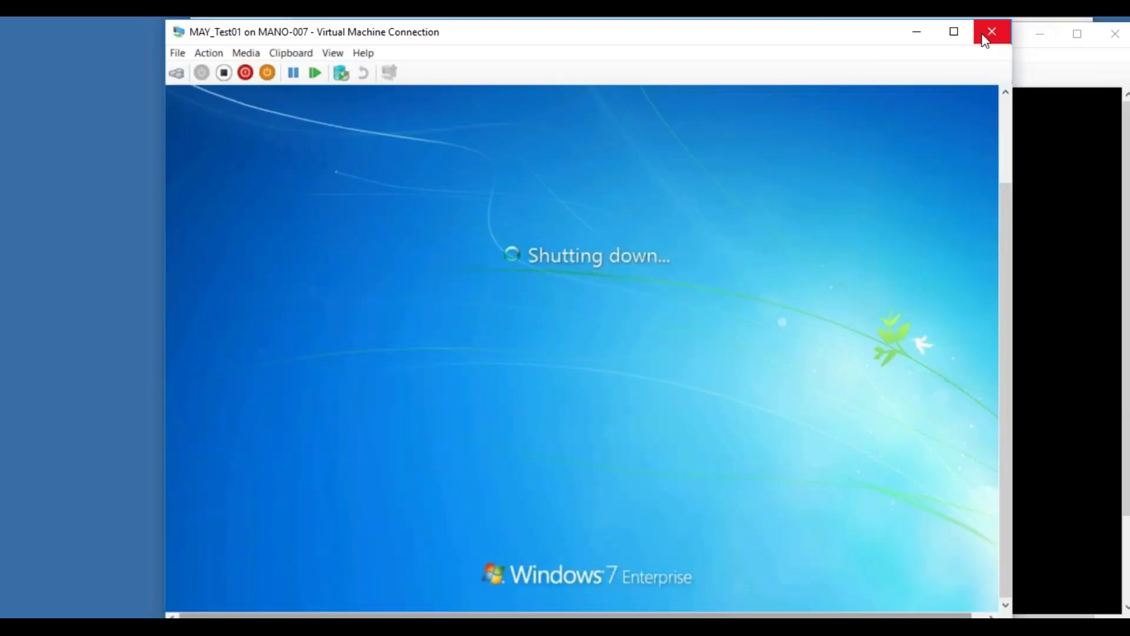
pyautogui.click(989, 32)
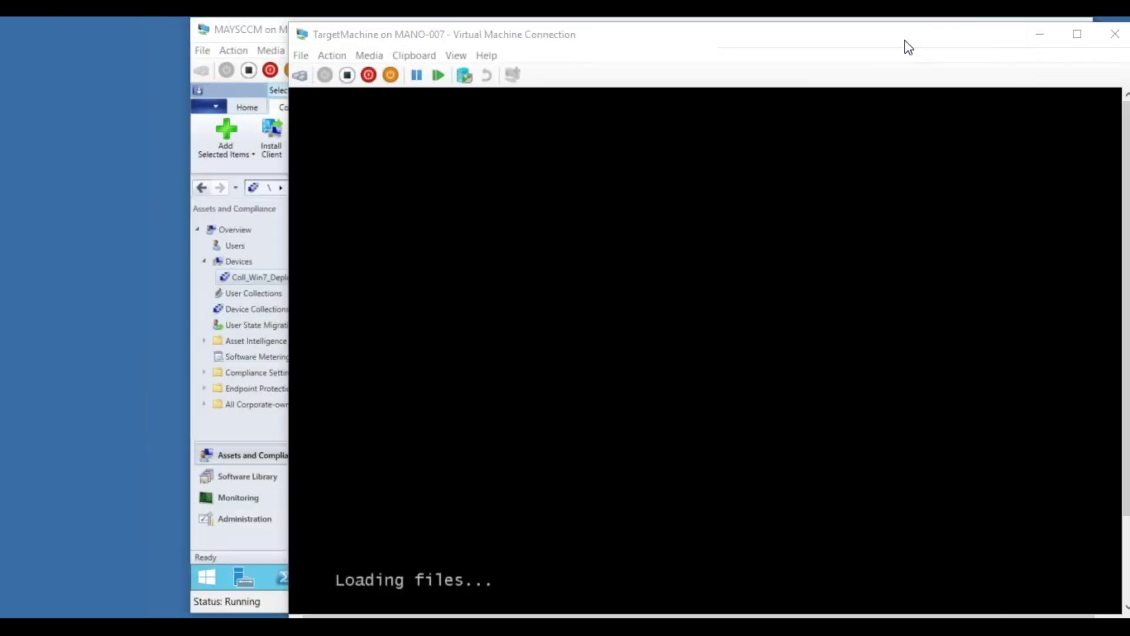
pyautogui.click(227, 22)
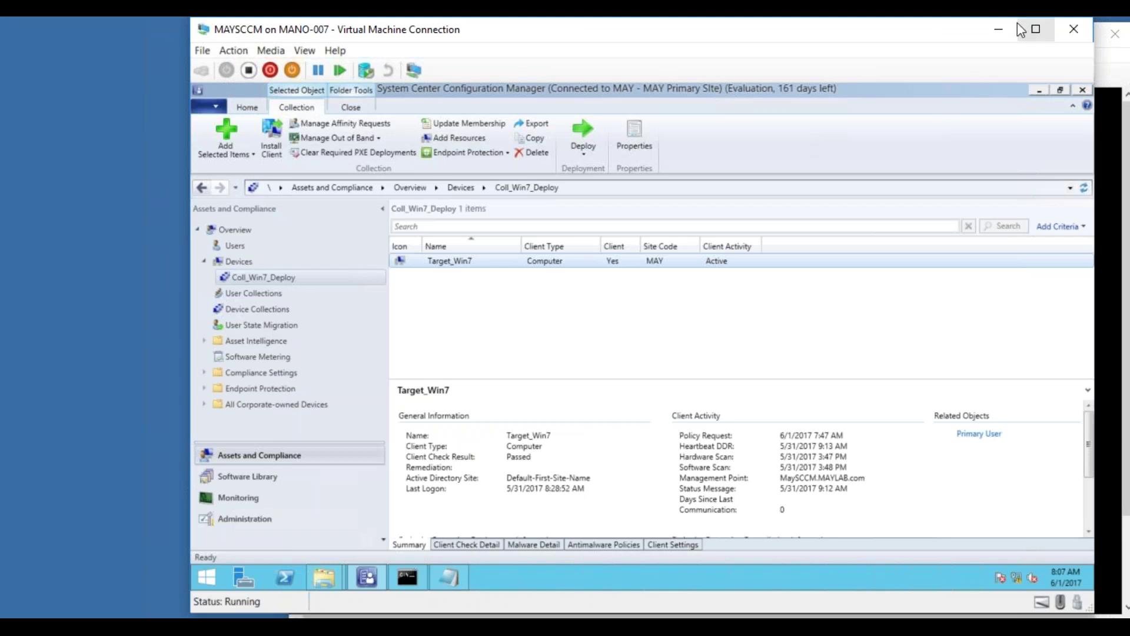
pyautogui.click(998, 29)
# - Reposition the TargetMachine connection window while it boots into the Task Sequence Wizard
pyautogui.moveTo(969, 37); pyautogui.dragTo(922, 18)
pyautogui.moveTo(841, 308); pyautogui.dragTo(847, 439)
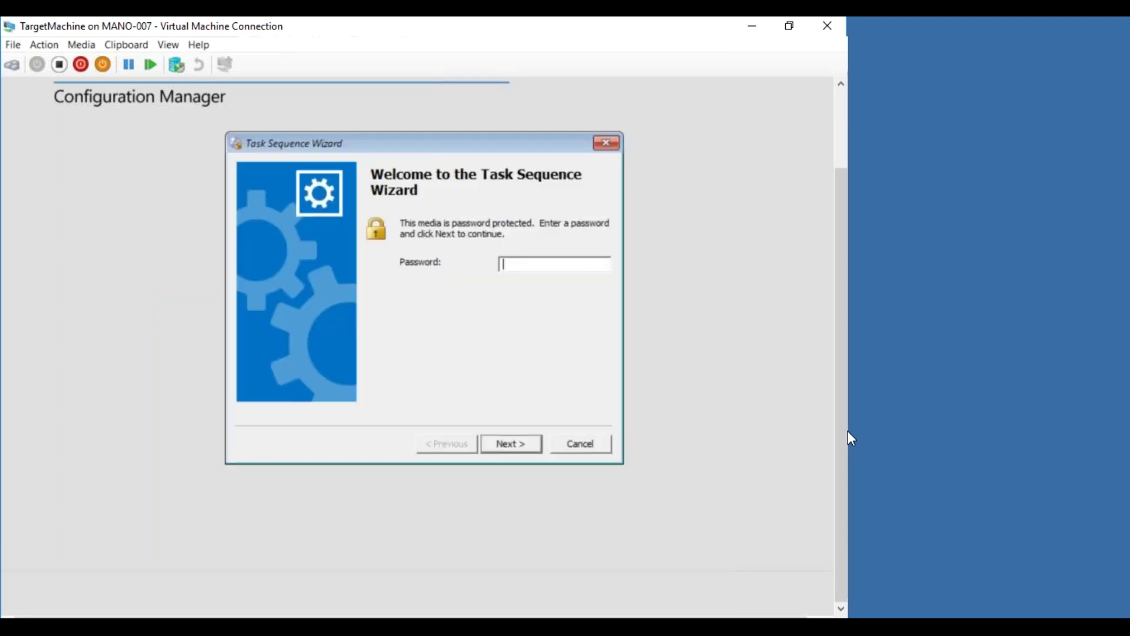
# - Enter the media password and confirm to start Win7_DeploymentTS on TargetMachine
pyautogui.write('***')
pyautogui.click(520, 442)
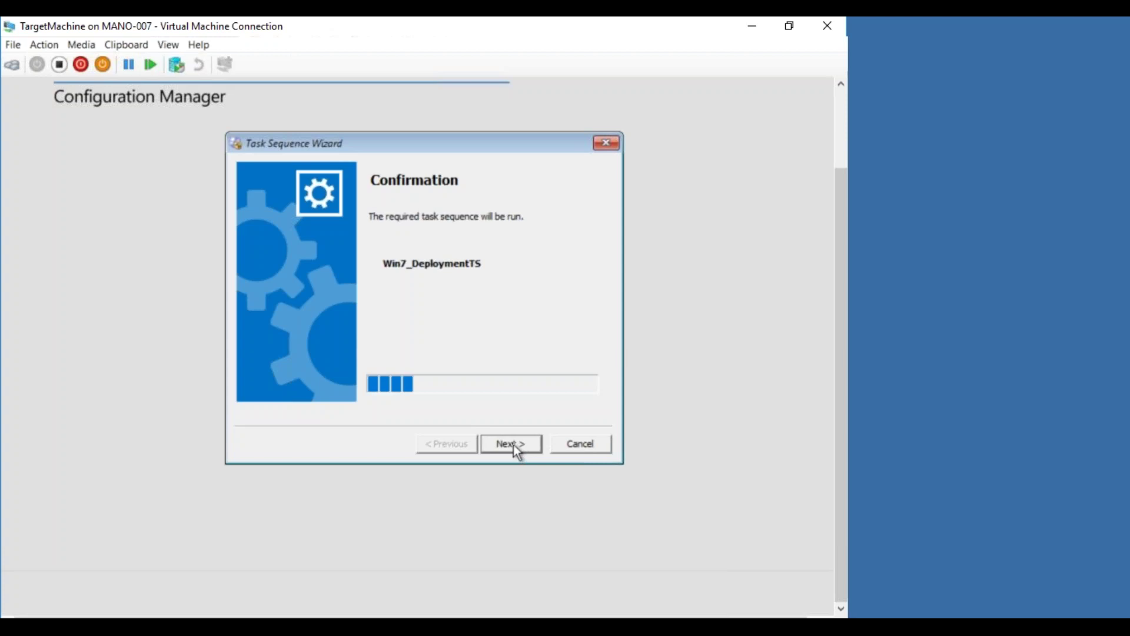
pyautogui.click(513, 444)
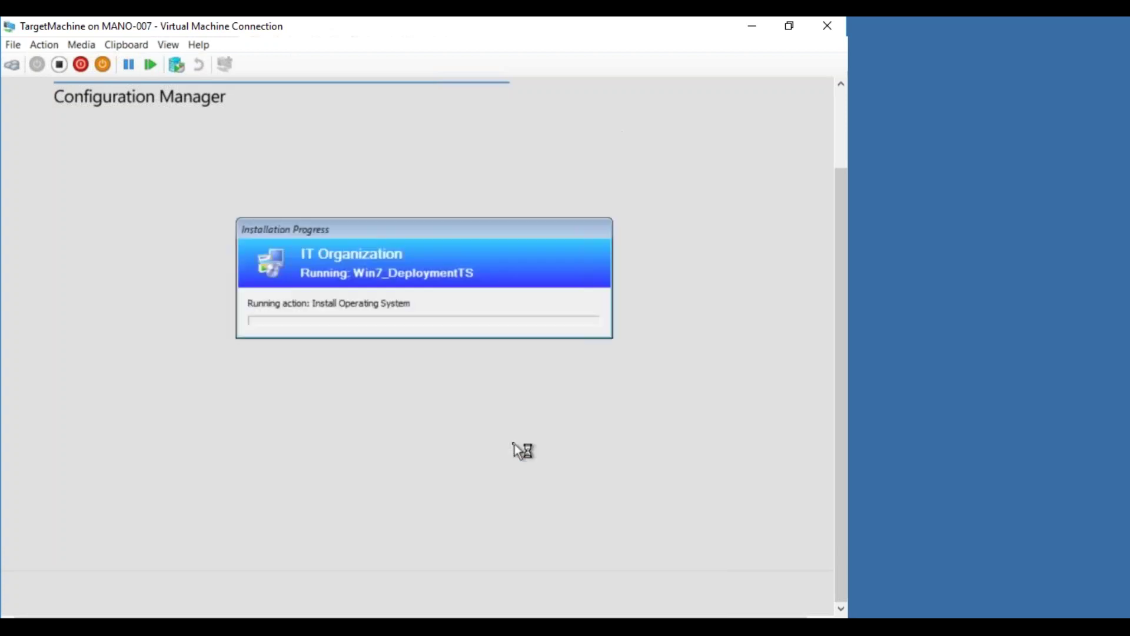
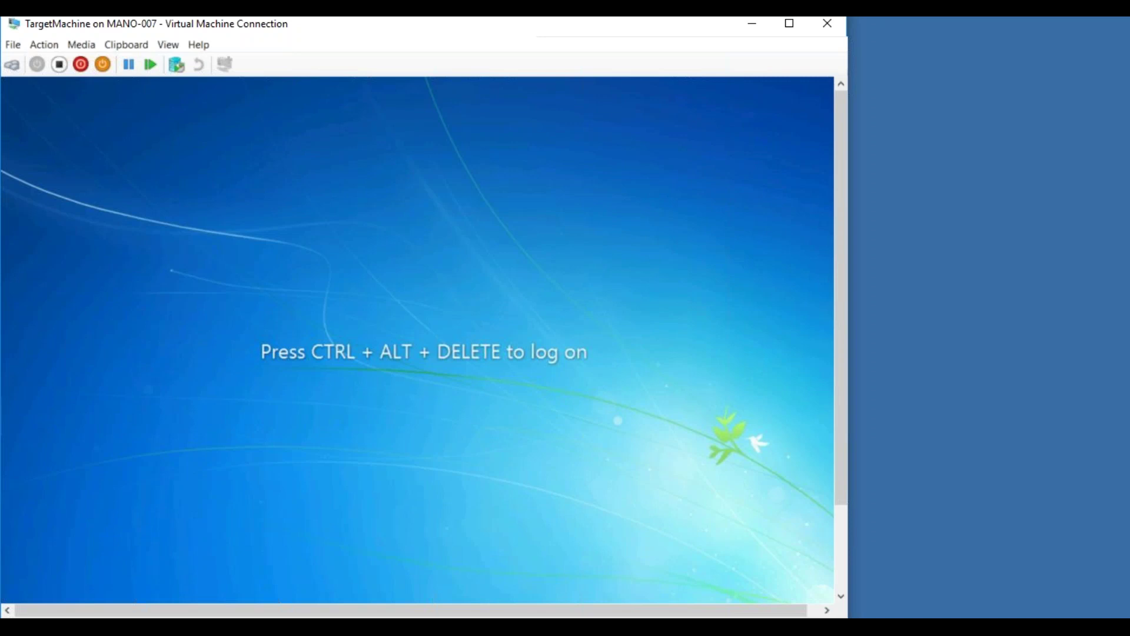
# - Log on to TargetMachine as Administrator with the account password via Ctrl+Alt+Delete
pyautogui.click(11, 66)
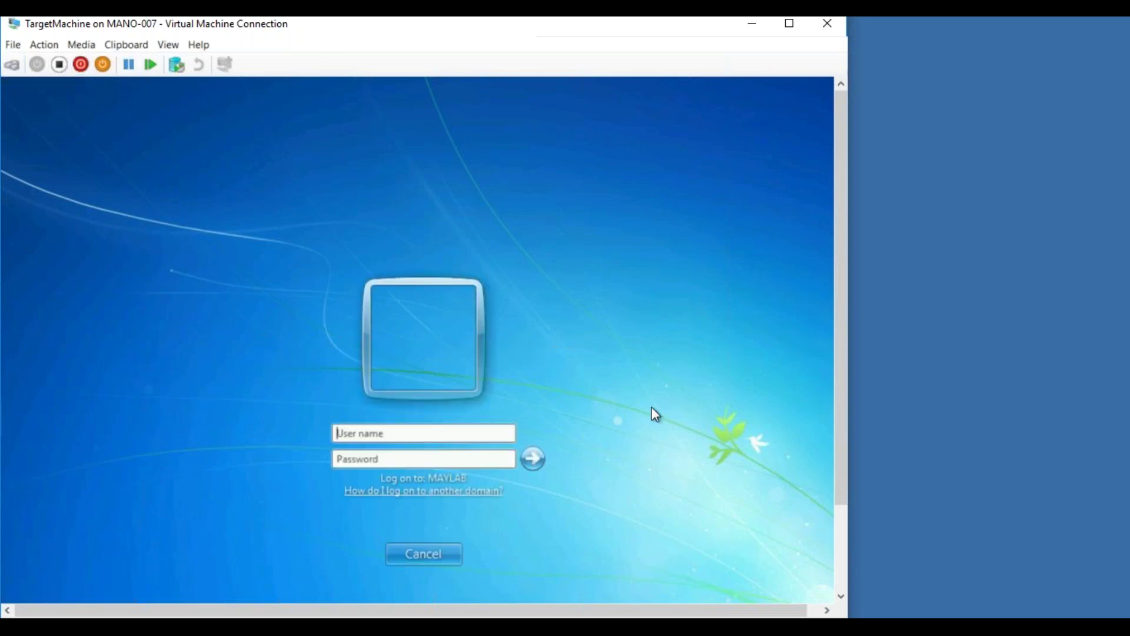
pyautogui.write('Administrator')
pyautogui.press('Tab')
pyautogui.write('******')
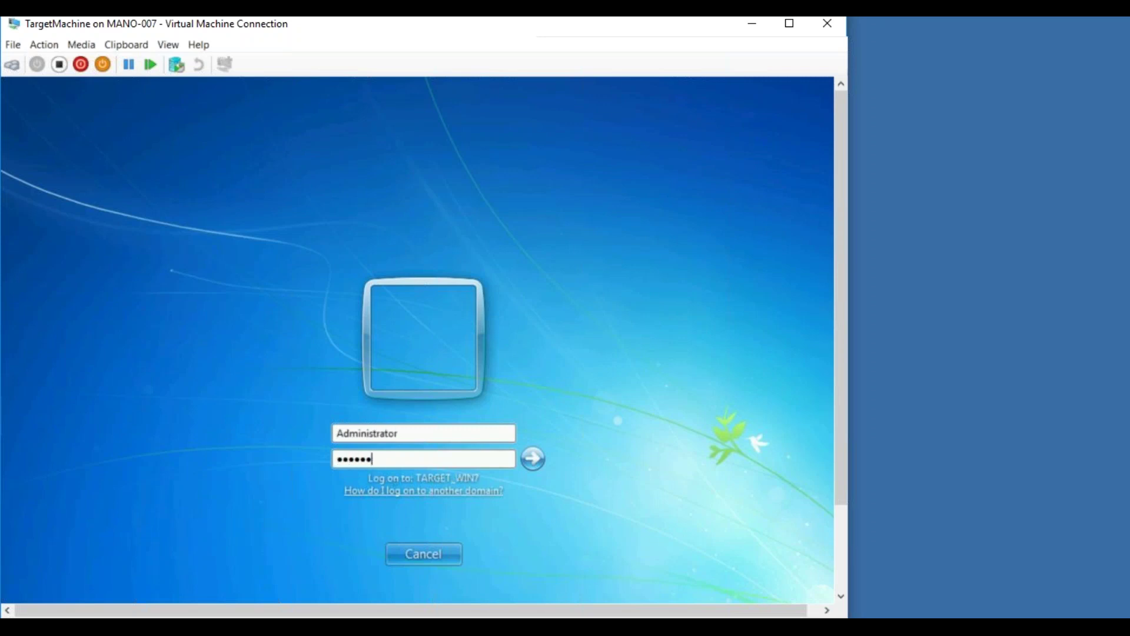
pyautogui.write('*')
pyautogui.press('Return')
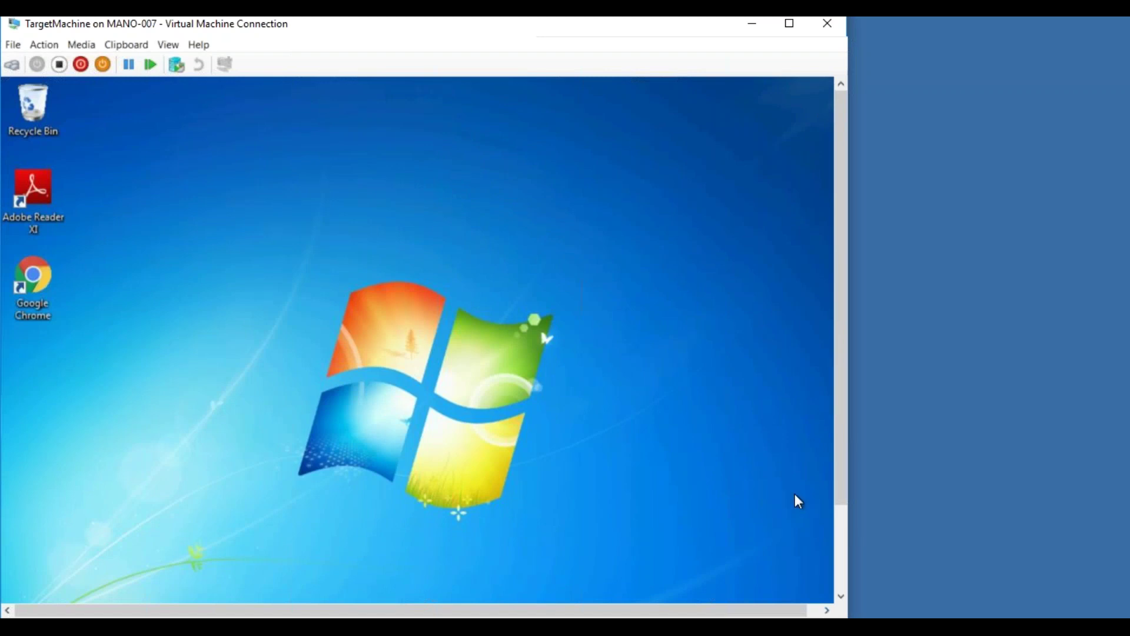
# - Set the guest network location to Work network, dismiss the failure message, and open the Start menu
pyautogui.click(842, 542)
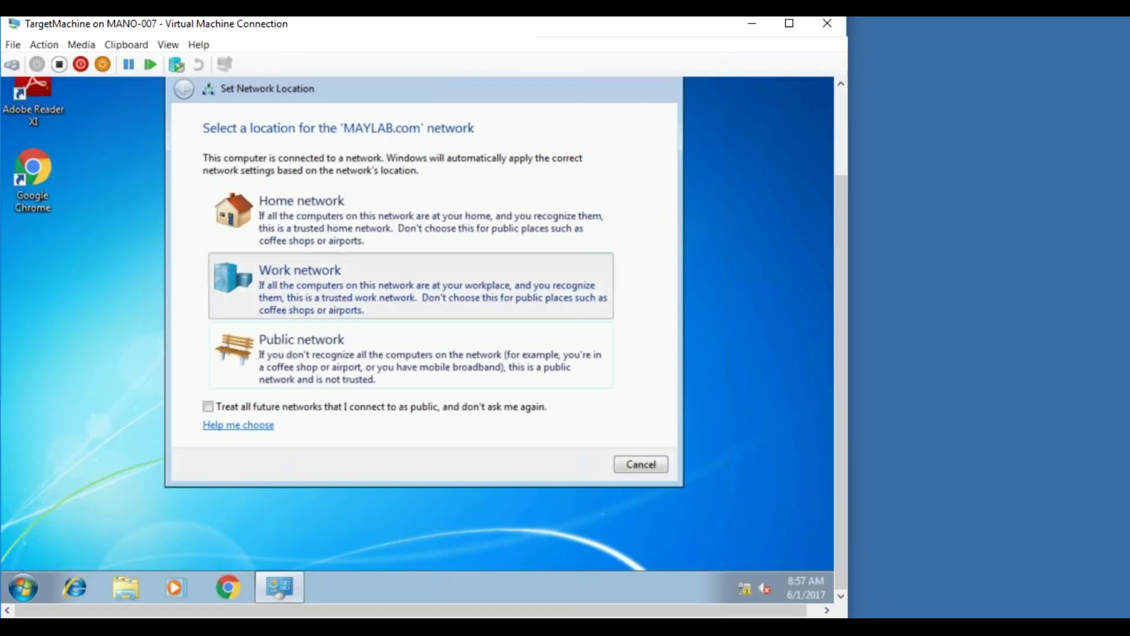
pyautogui.click(321, 284)
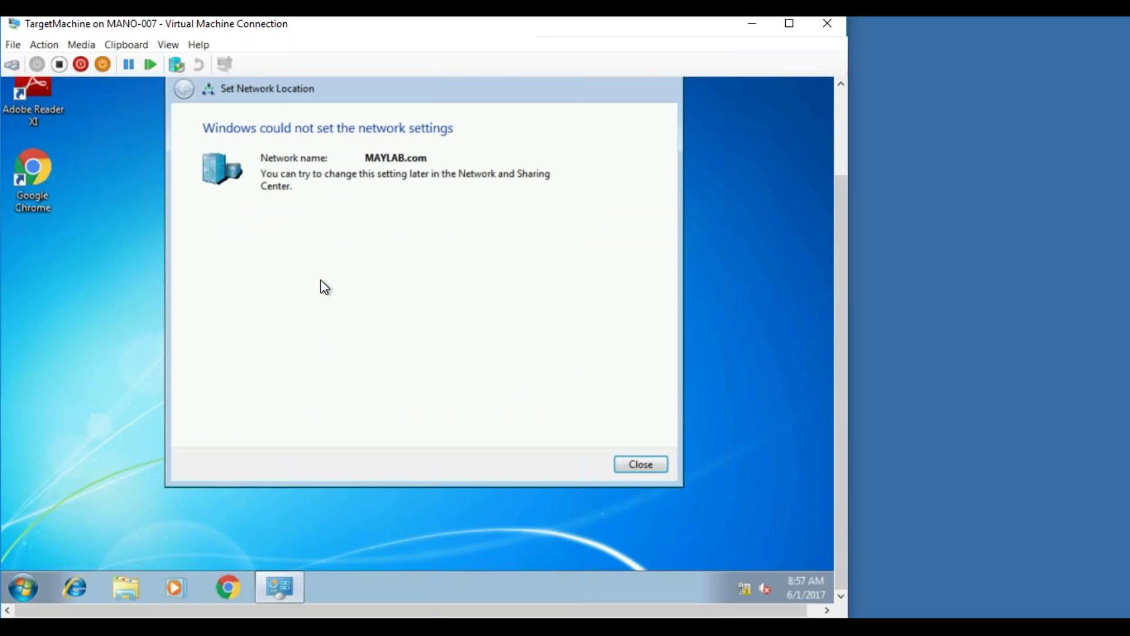
pyautogui.click(657, 467)
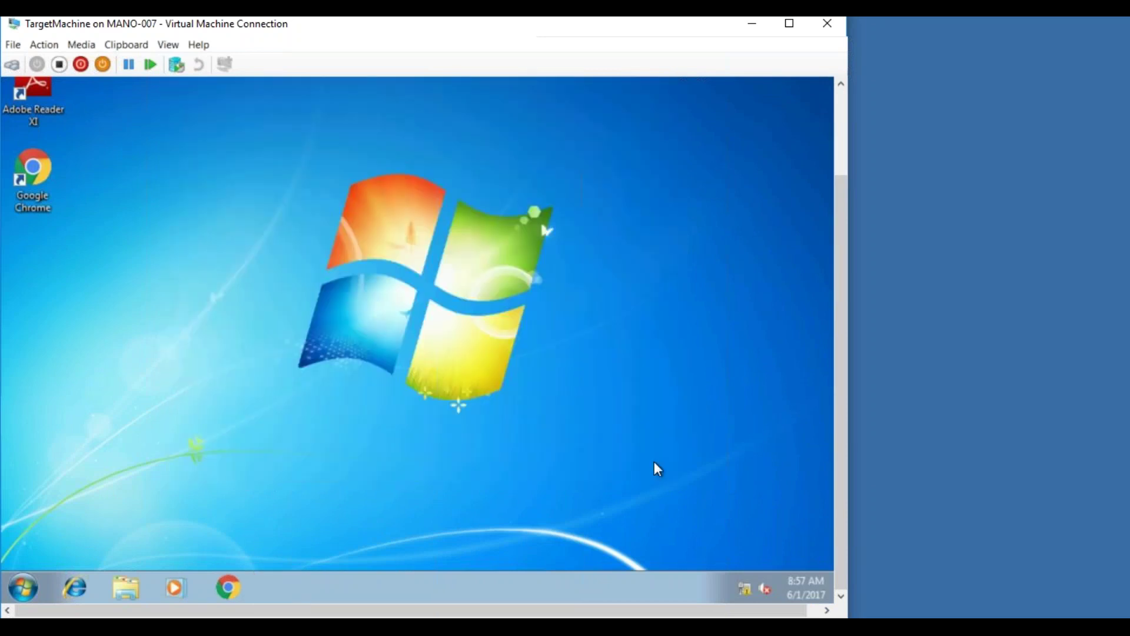
pyautogui.click(23, 587)
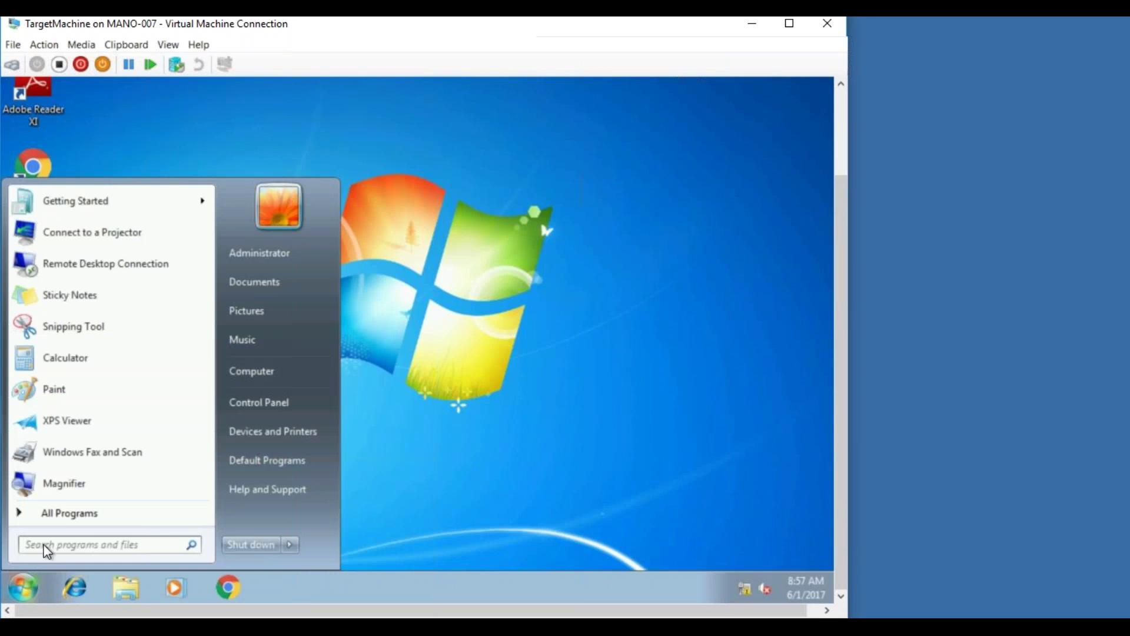
# - Browse from Computer to the D:\Windows\CCM\Logs folder
pyautogui.click(261, 372)
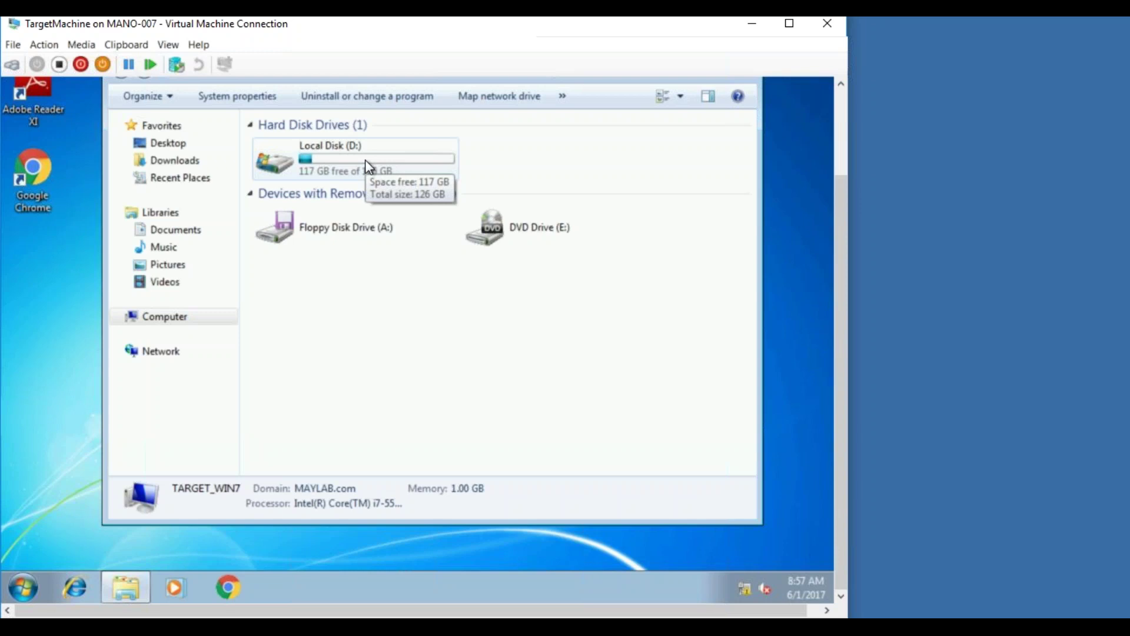
pyautogui.doubleClick(365, 160)
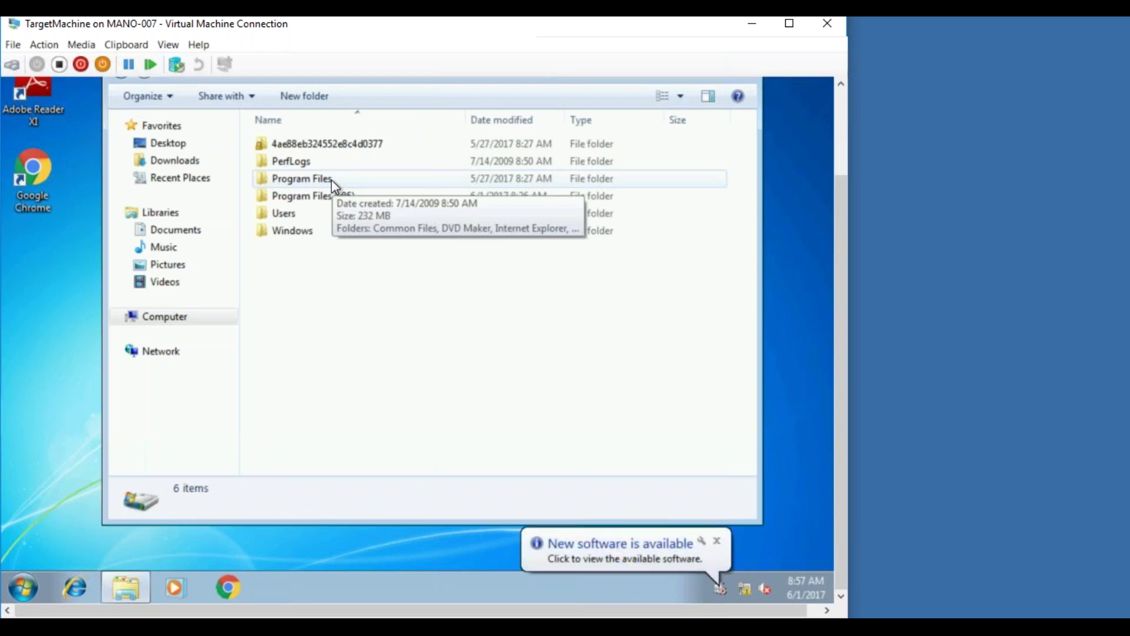
pyautogui.doubleClick(333, 232)
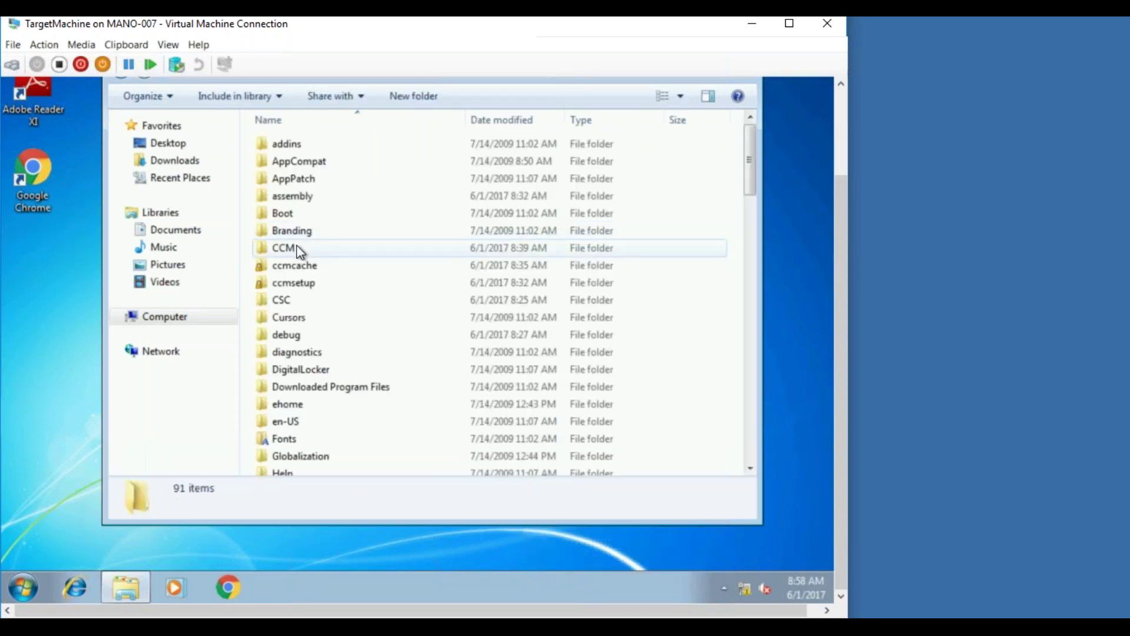
pyautogui.doubleClick(296, 248)
pyautogui.doubleClick(284, 216)
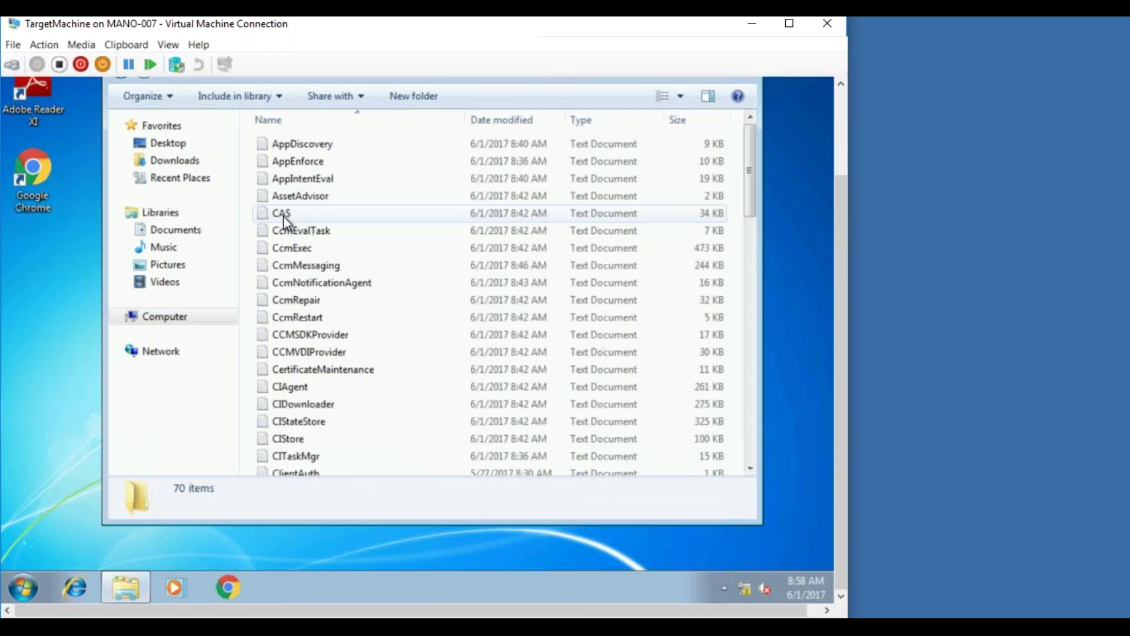
# - Open the loadstateprogress log in Notepad and read it
pyautogui.click(312, 235)
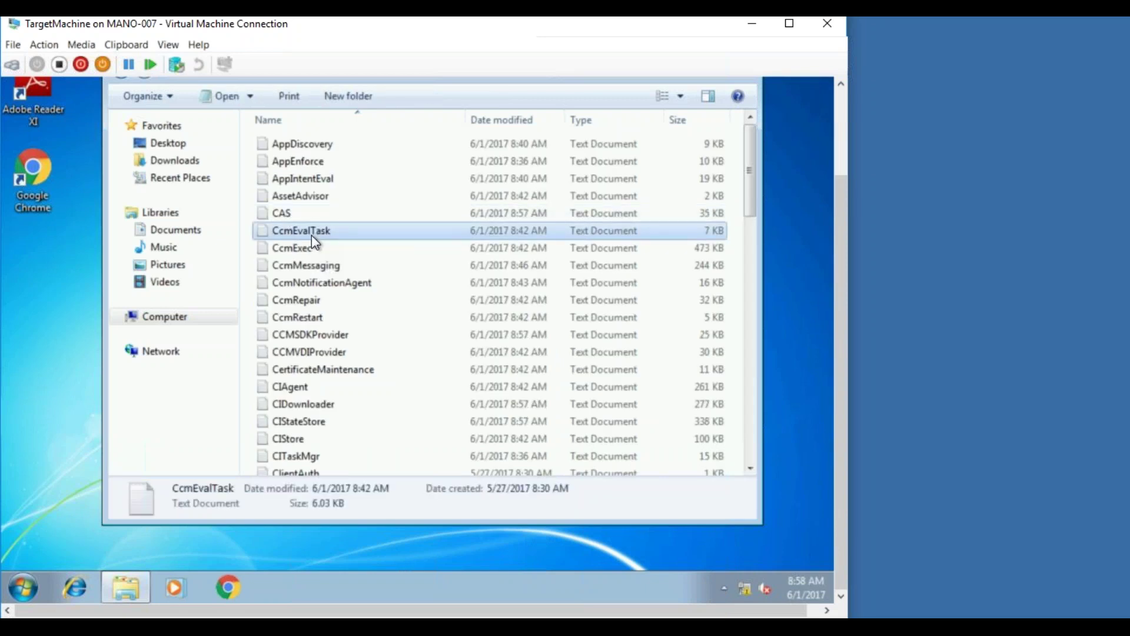
pyautogui.write('l')
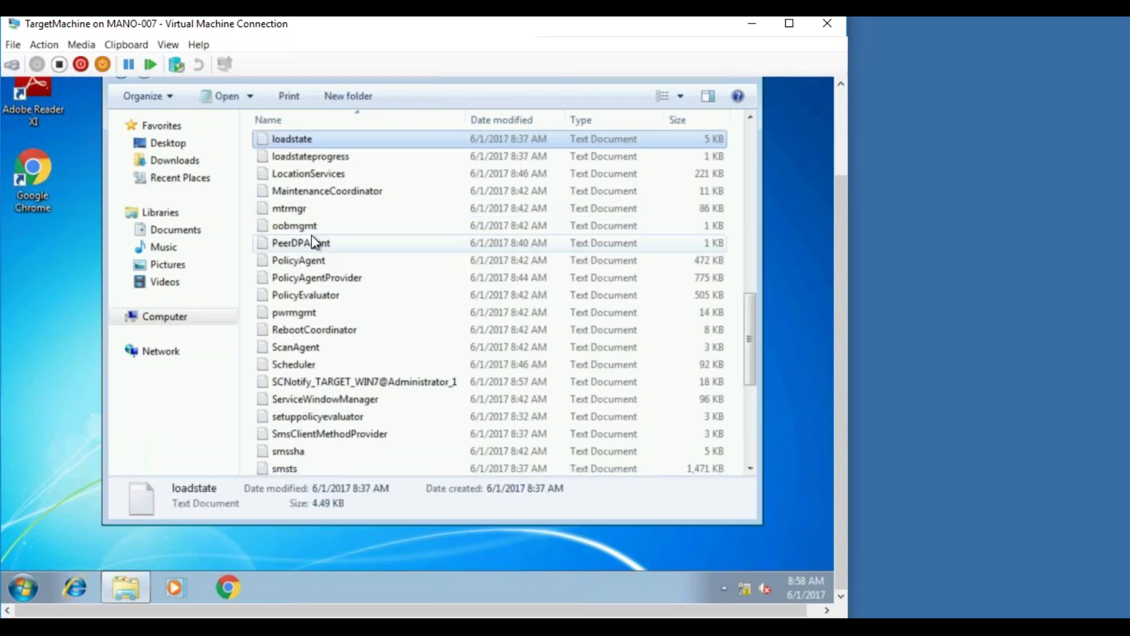
pyautogui.doubleClick(340, 160)
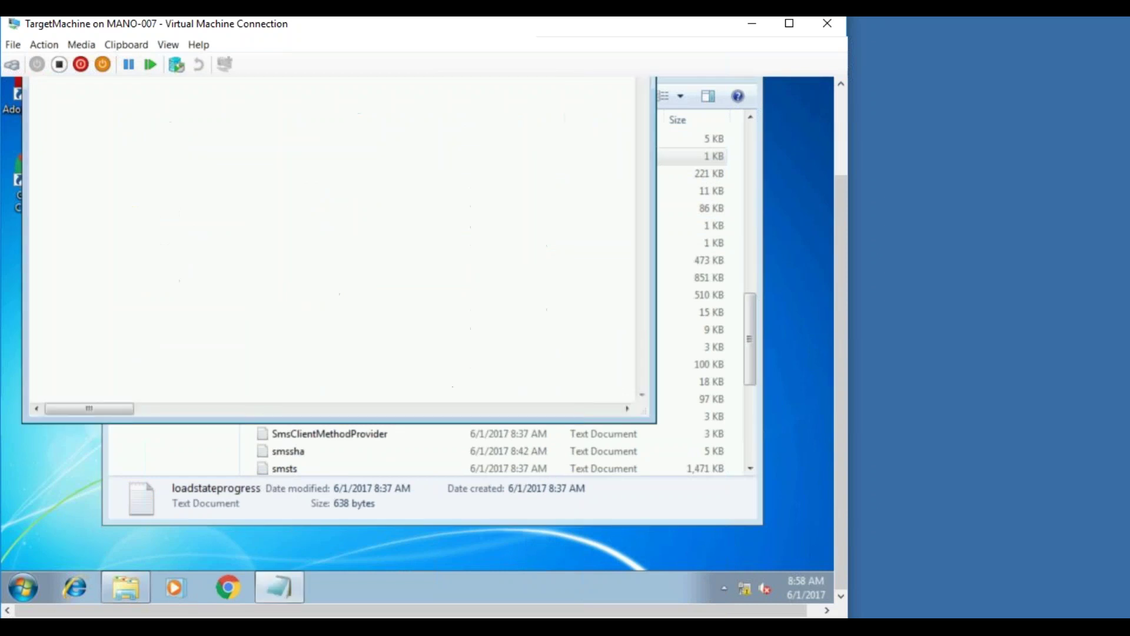
pyautogui.moveTo(840, 235); pyautogui.dragTo(833, 149)
# - Close Notepad and the Logs folder window, then log off the guest session
pyautogui.click(636, 106)
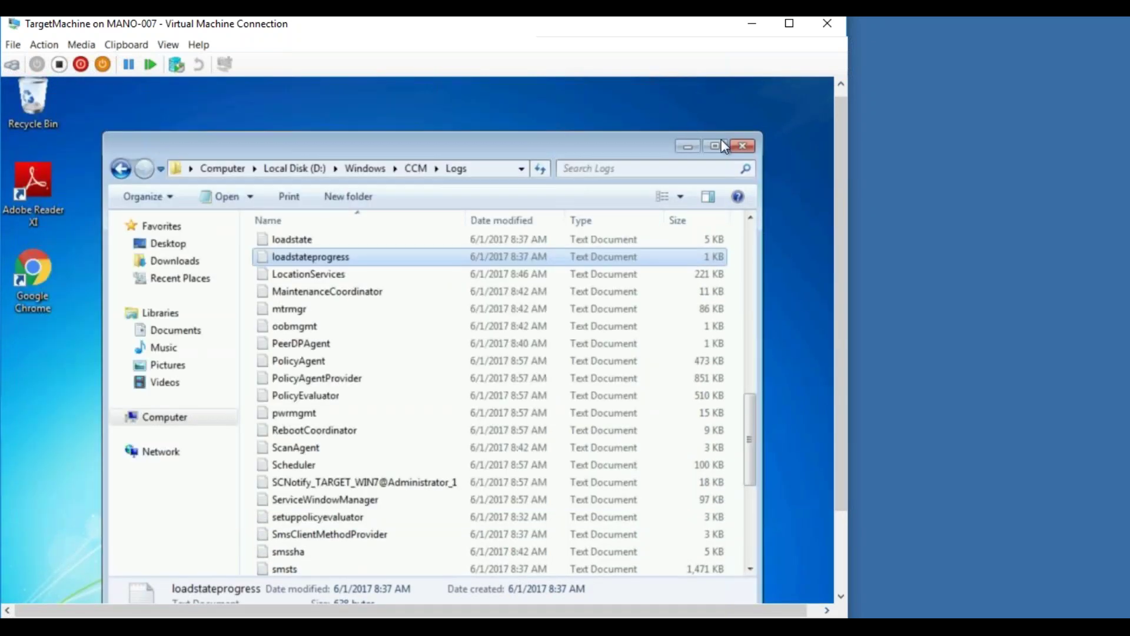
pyautogui.click(750, 146)
pyautogui.scroll(-3, 842, 192)
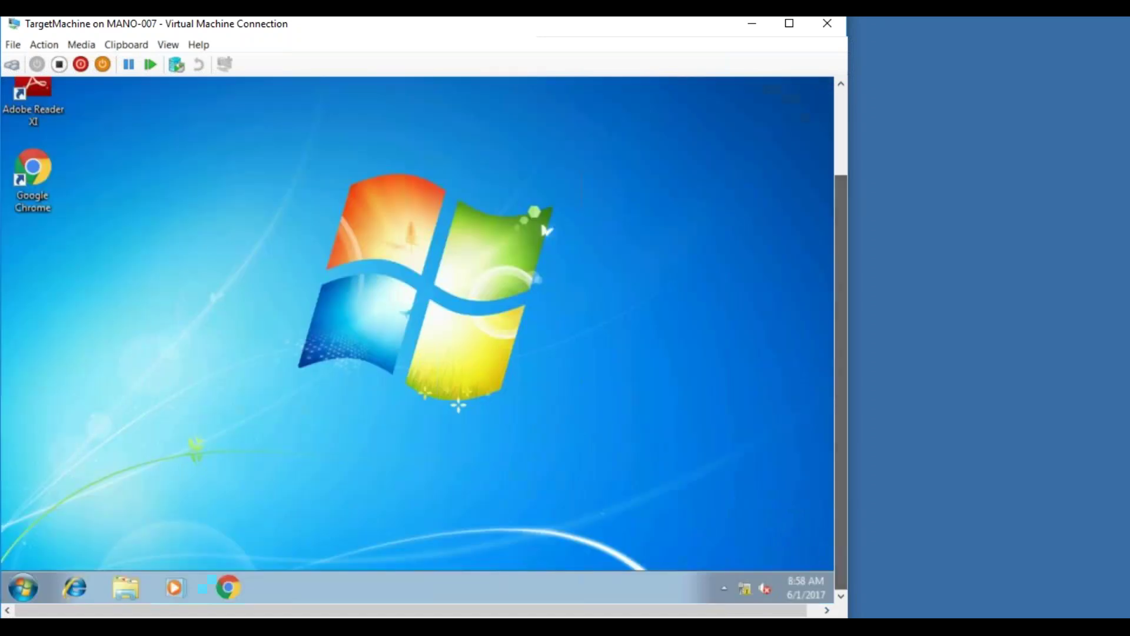
pyautogui.click(17, 589)
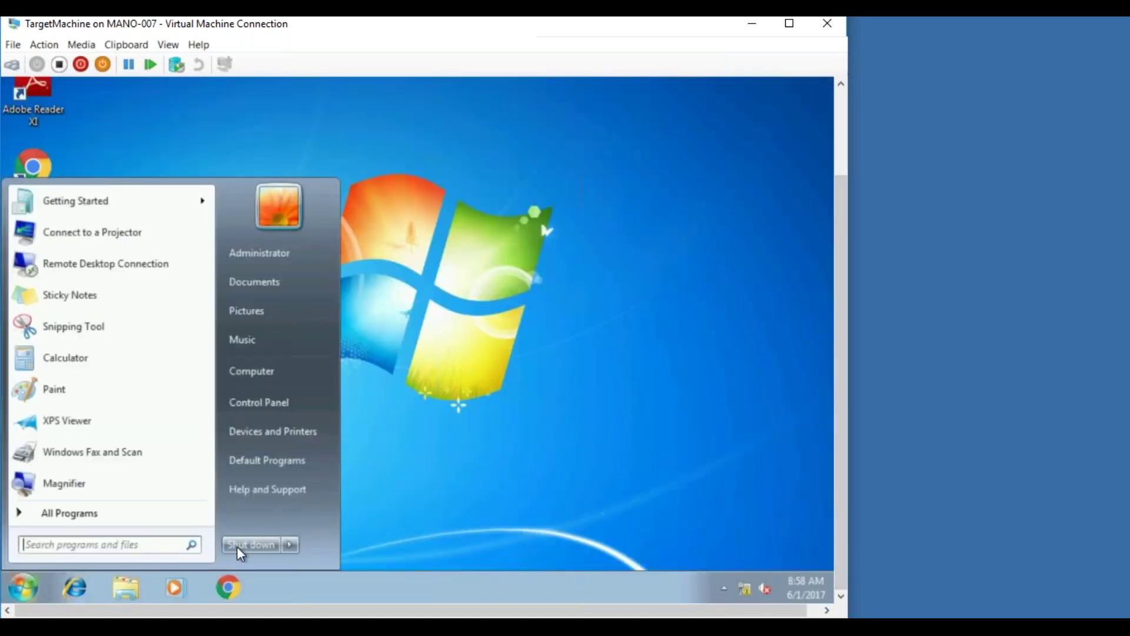
pyautogui.click(240, 547)
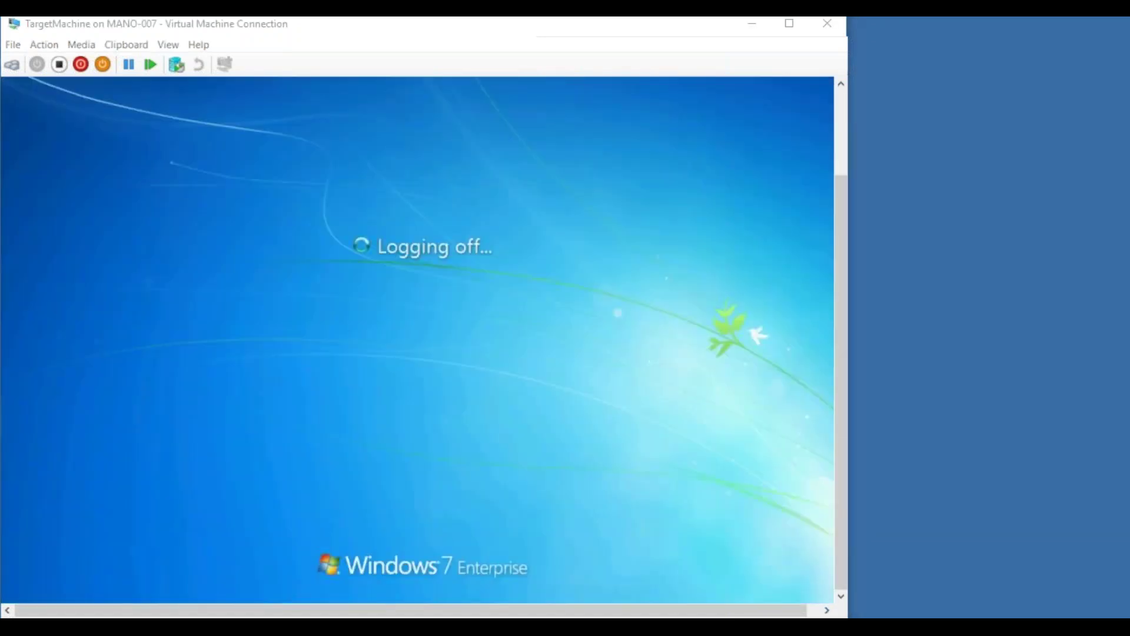